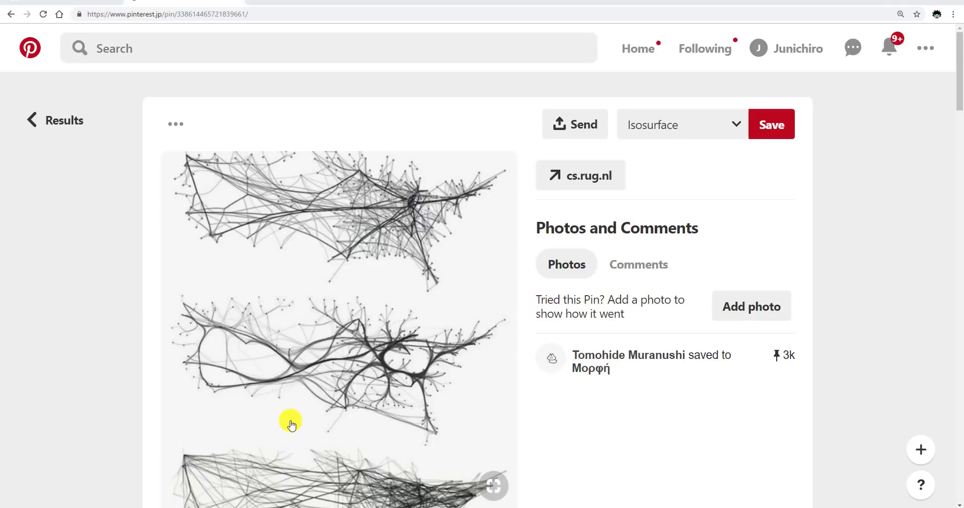
- Browse the edge-bundling graph images in the Pinterest pin, then switch to the citeseerx PDF tab
scroll(301, 349, "down", 1)
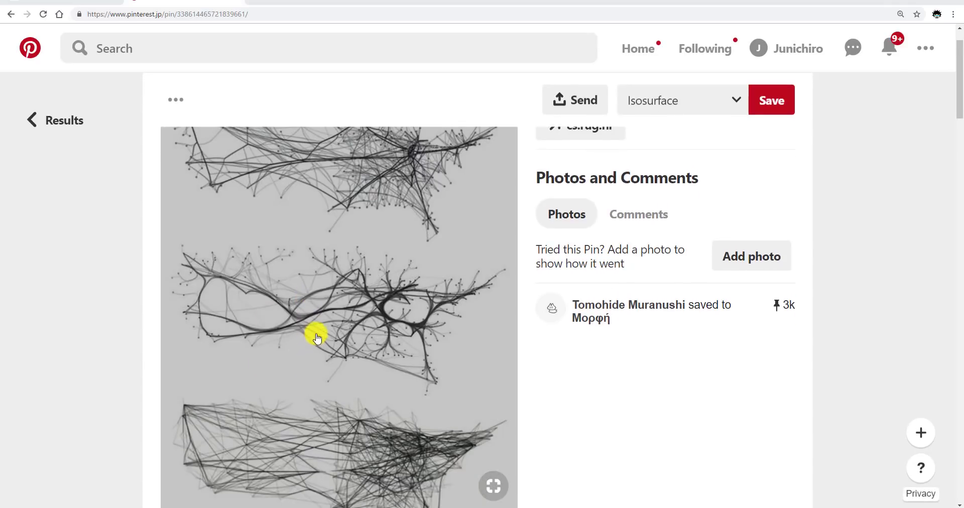
scroll(322, 332, "up", 2)
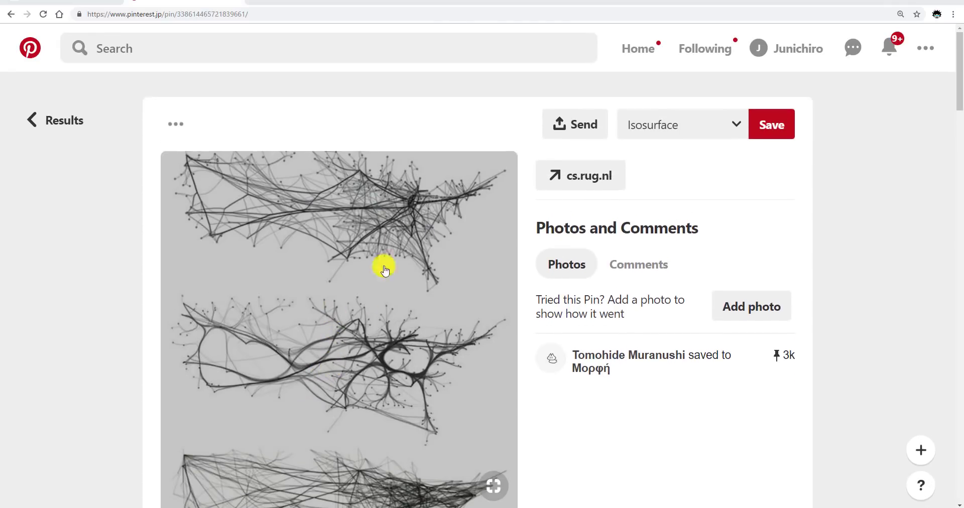
scroll(422, 206, "down", 3)
scroll(402, 226, "up", 3)
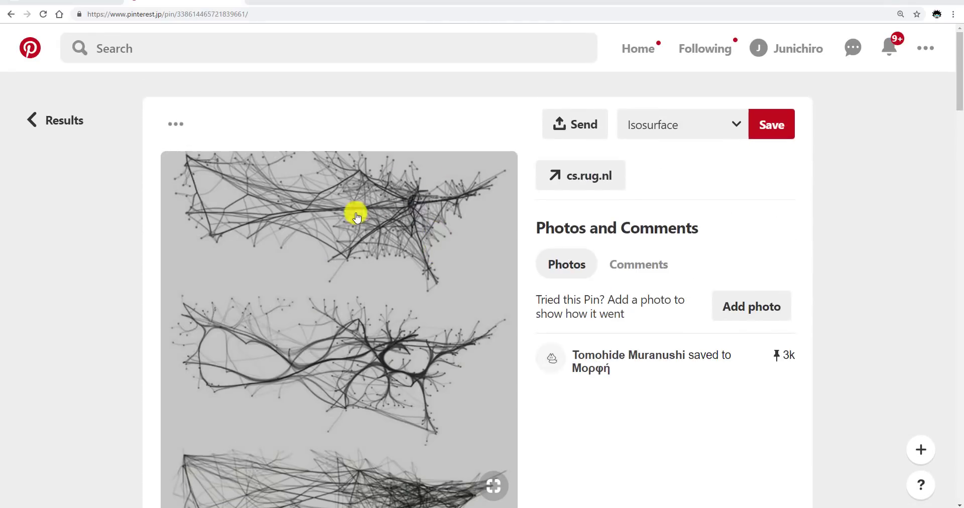
scroll(301, 206, "down", 1)
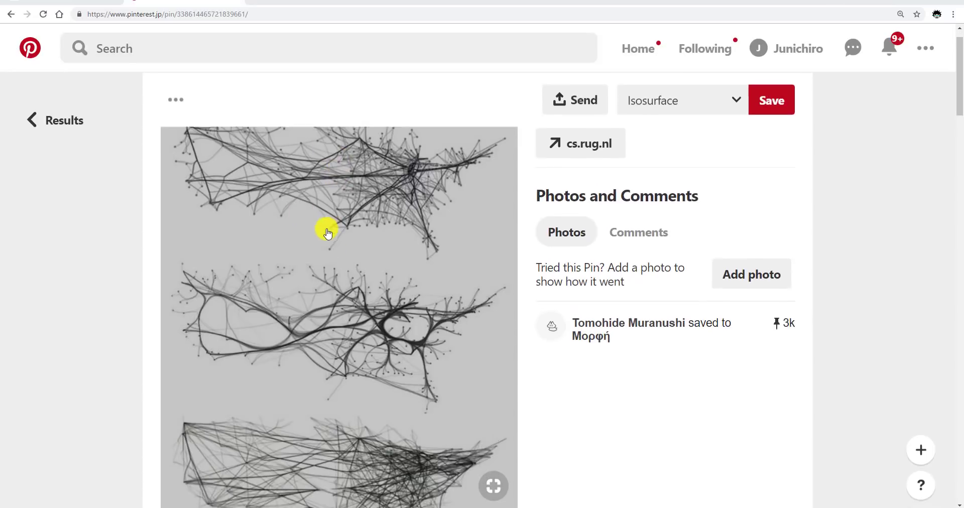
scroll(321, 171, "down", 1)
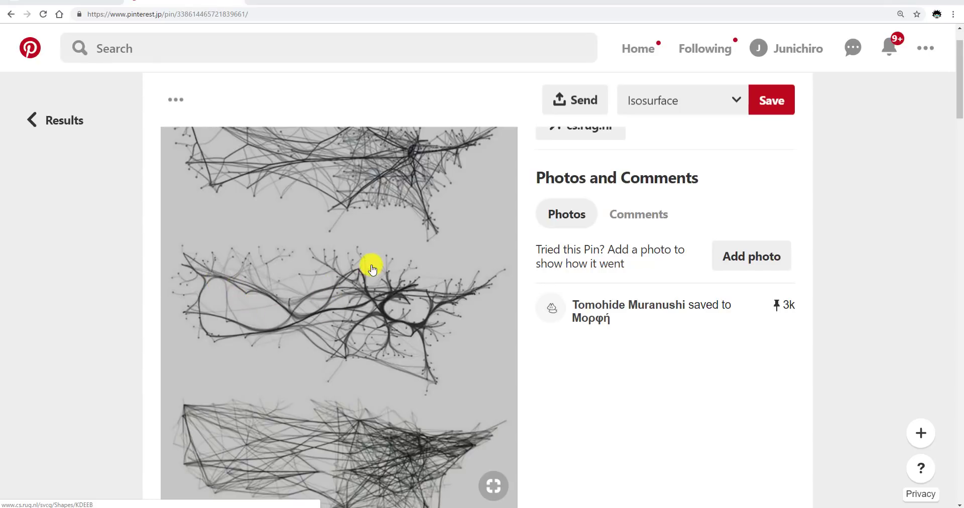
scroll(370, 263, "down", 3)
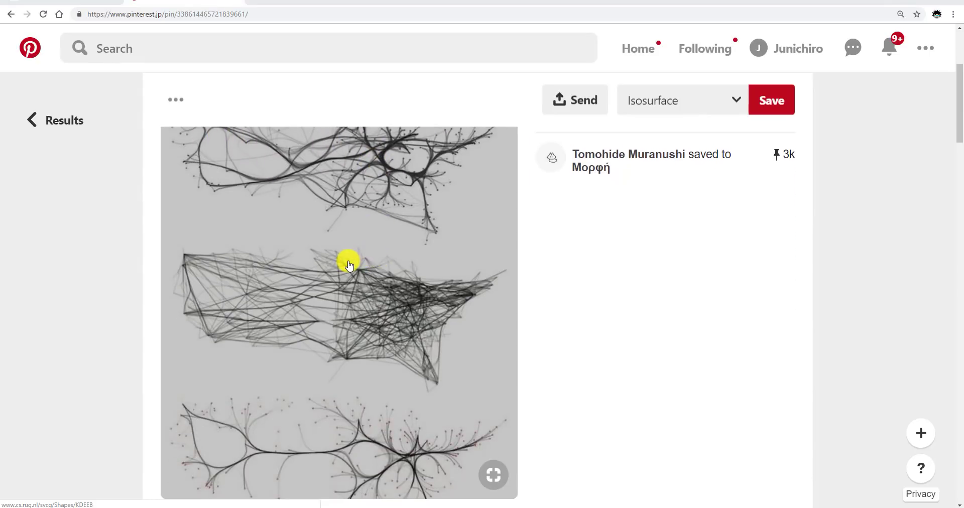
scroll(372, 261, "down", 1)
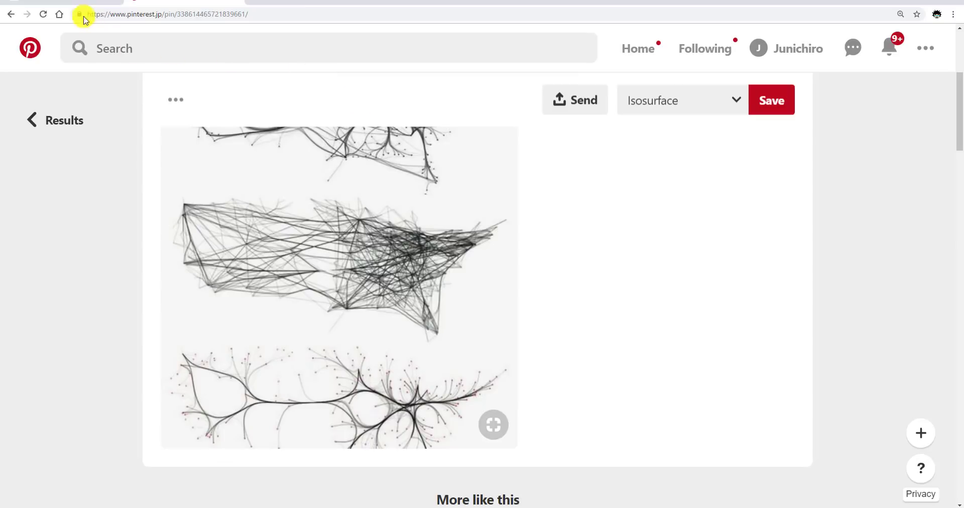
left_click(75, 2)
- Scroll the Force-Directed Edge Bundling PDF back to page 1's title and abstract
scroll(325, 143, "up", 10)
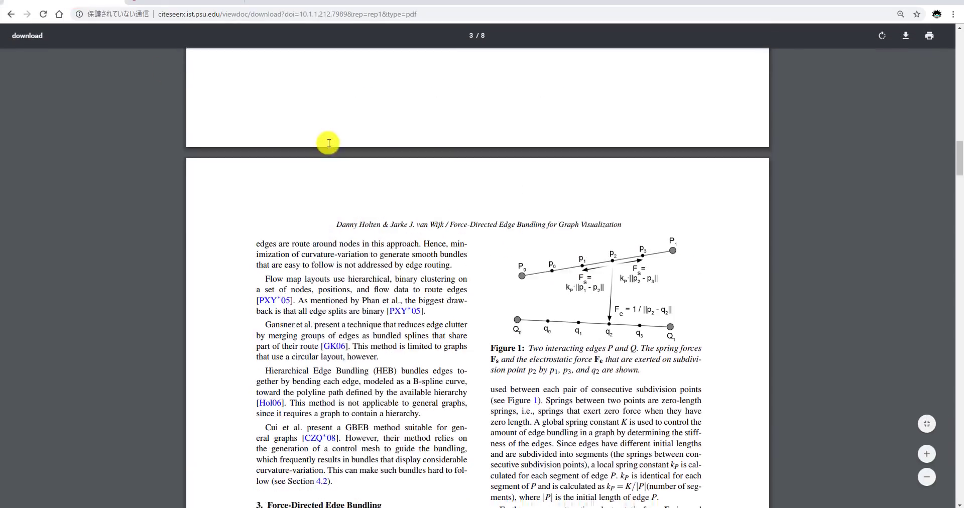
scroll(328, 146, "up", 20)
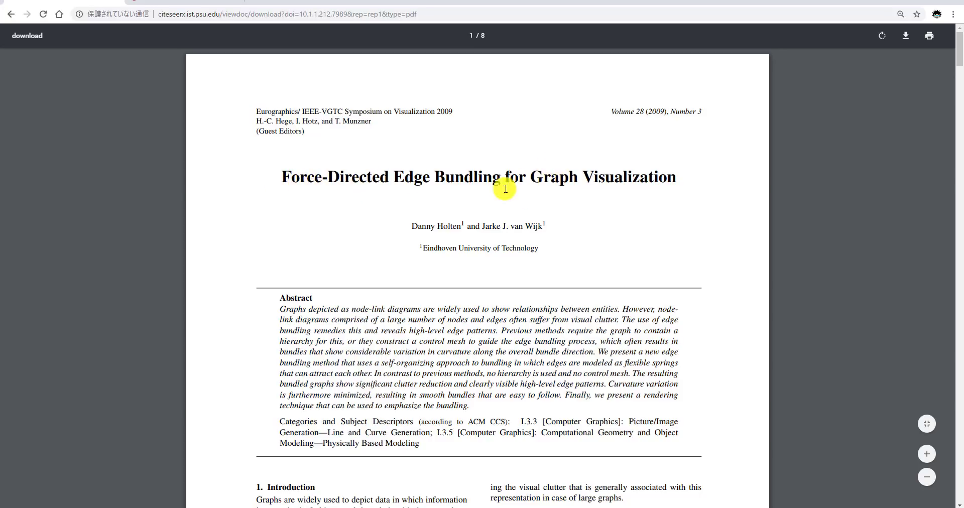
scroll(480, 201, "down", 3)
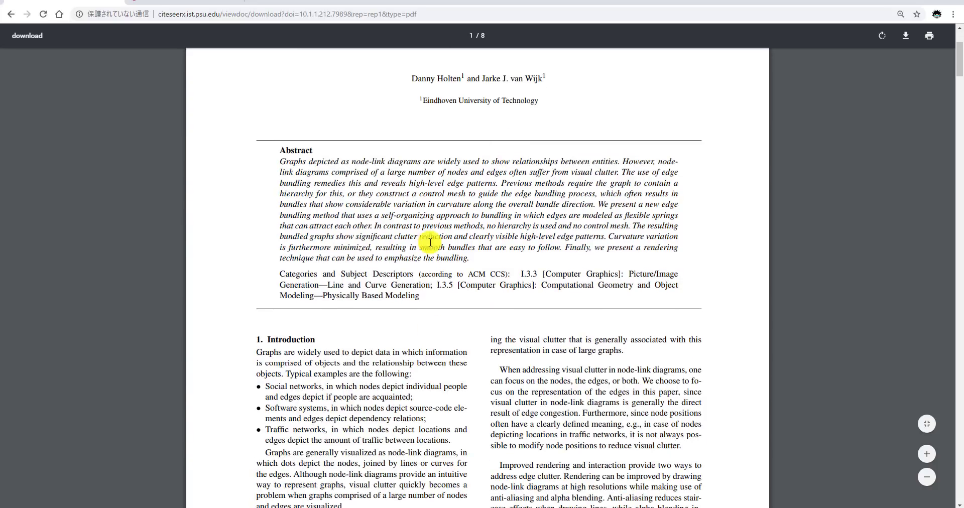
scroll(428, 211, "up", 1)
scroll(425, 241, "up", 1)
scroll(452, 225, "down", 3)
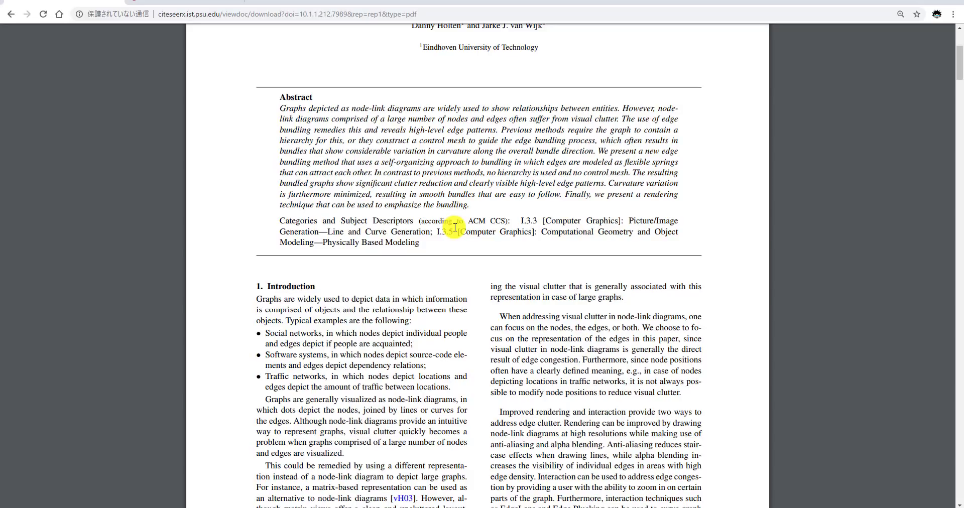
- Alt+Tab from Houdini to the Photoshop window with the untitled document
key("alt+Tab")
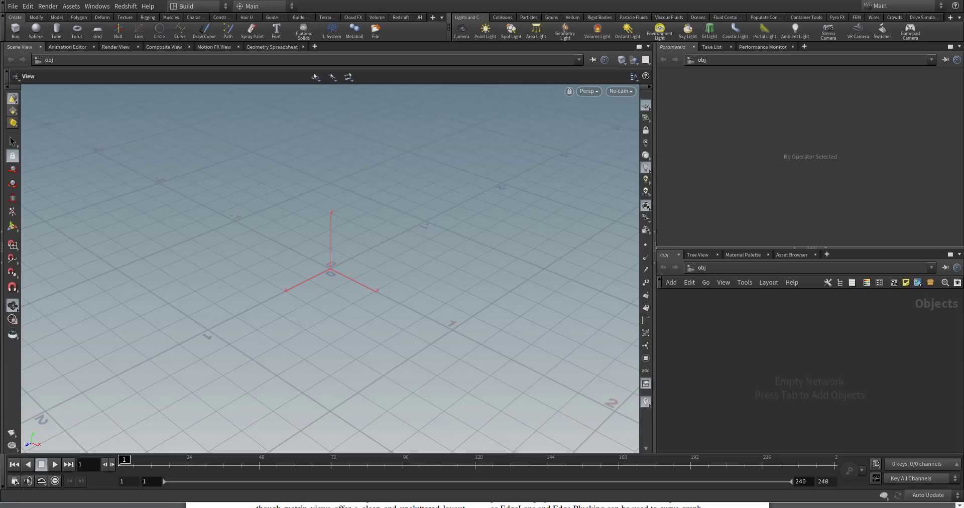
key("alt+Tab")
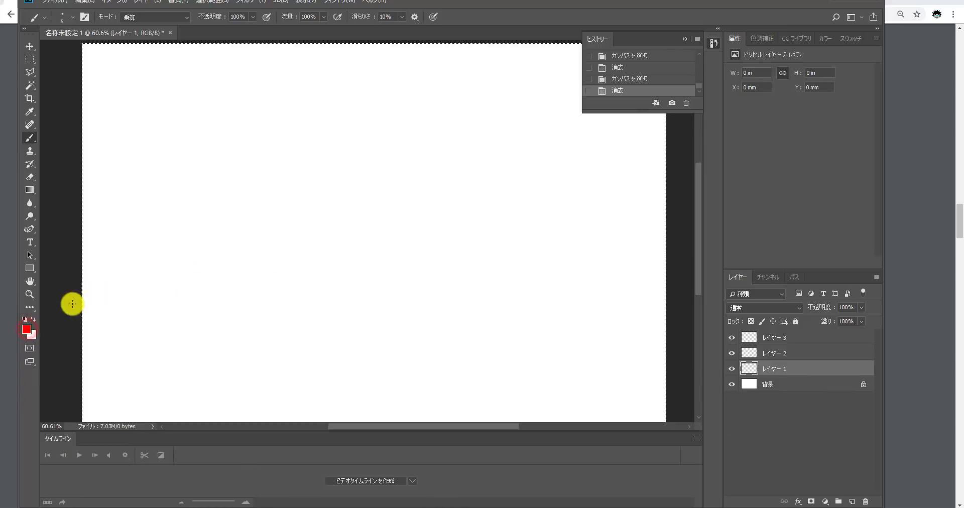
- Set the foreground colour to black and brush two roughly horizontal lines
left_click(27, 330)
left_click(629, 258)
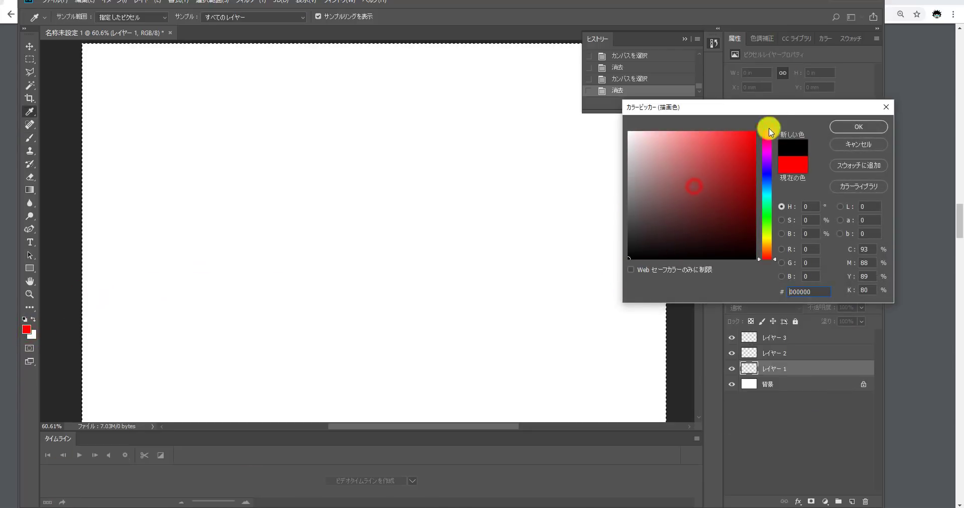
left_click(836, 126)
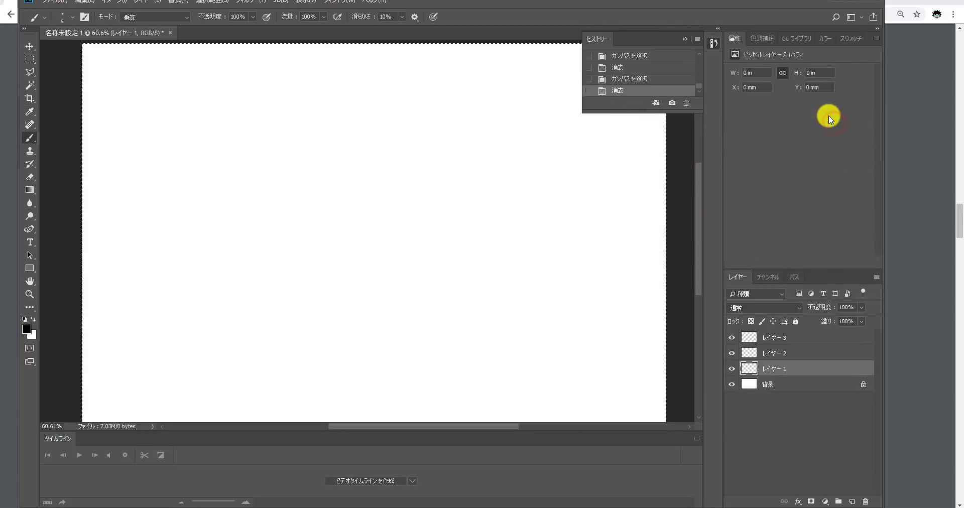
left_click_drag(156, 178, 373, 172)
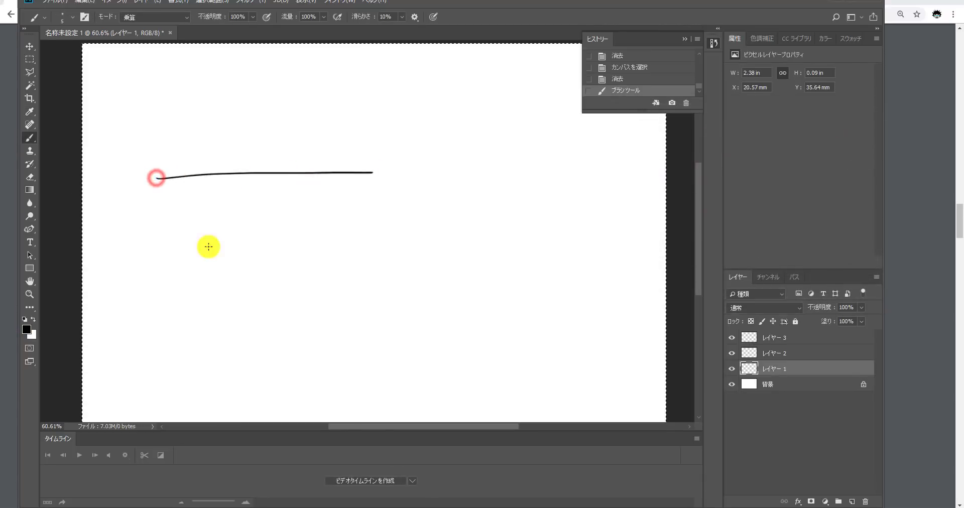
left_click_drag(156, 281, 376, 259)
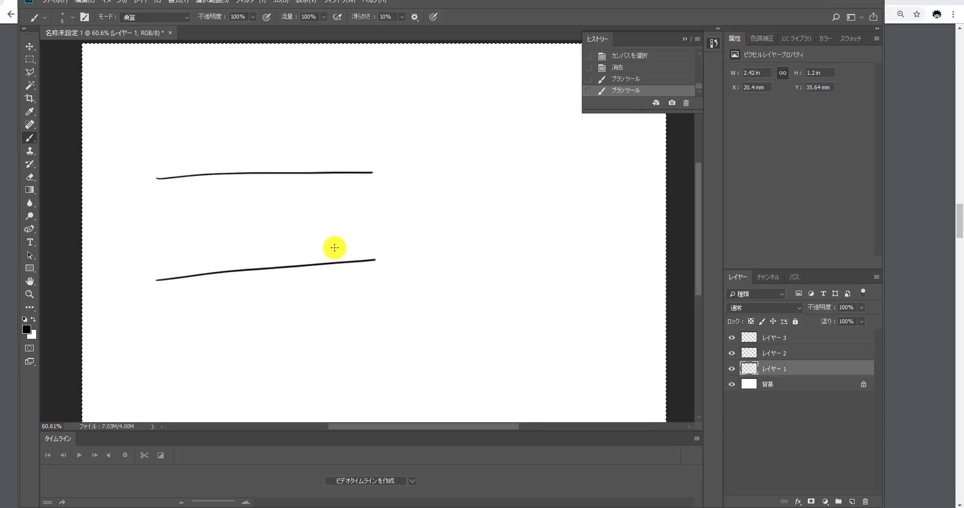
- Switch the foreground to red and stamp seven dots along the top line
left_click(27, 328)
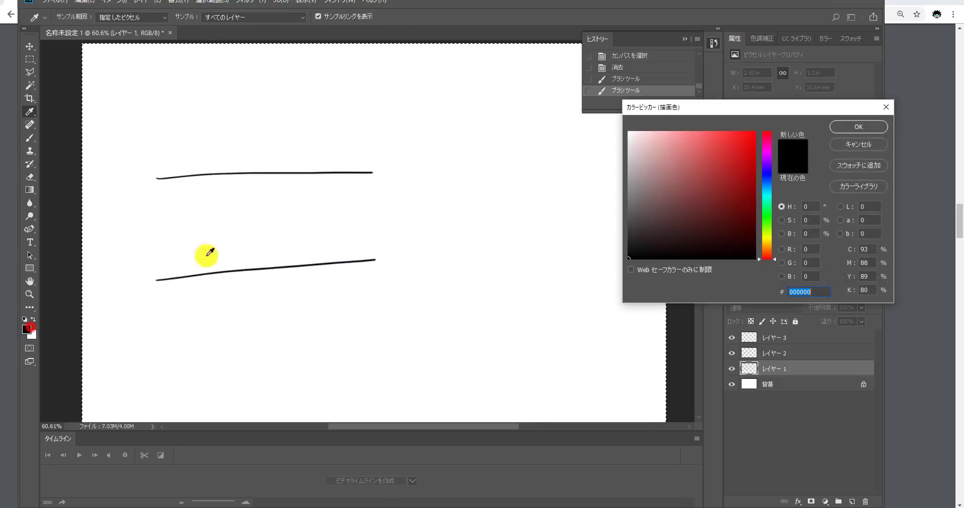
left_click(661, 189)
left_click(831, 127)
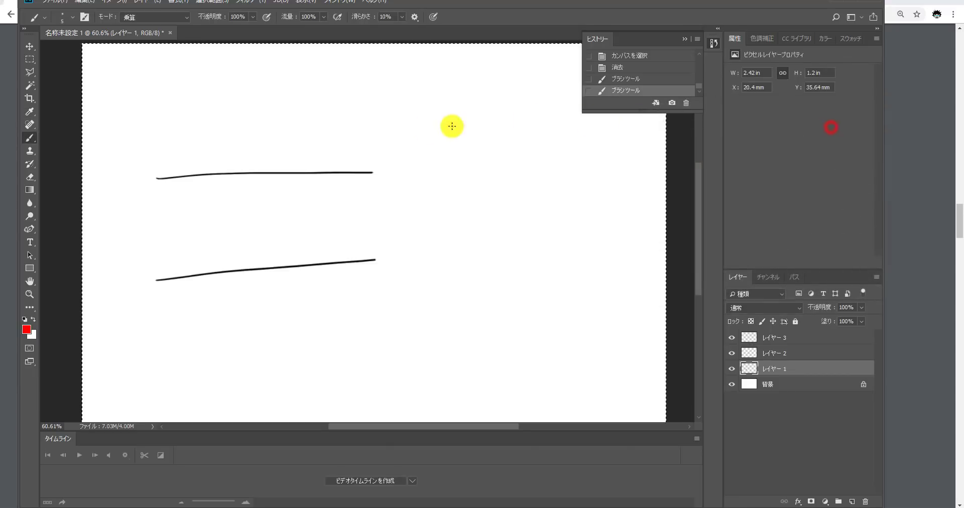
left_click(176, 178)
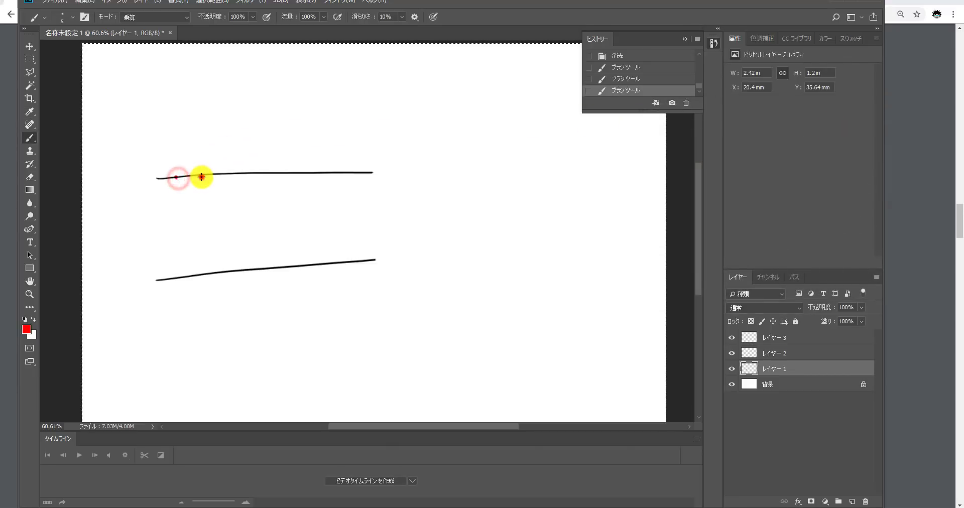
left_click(199, 176)
left_click(222, 175)
left_click(251, 175)
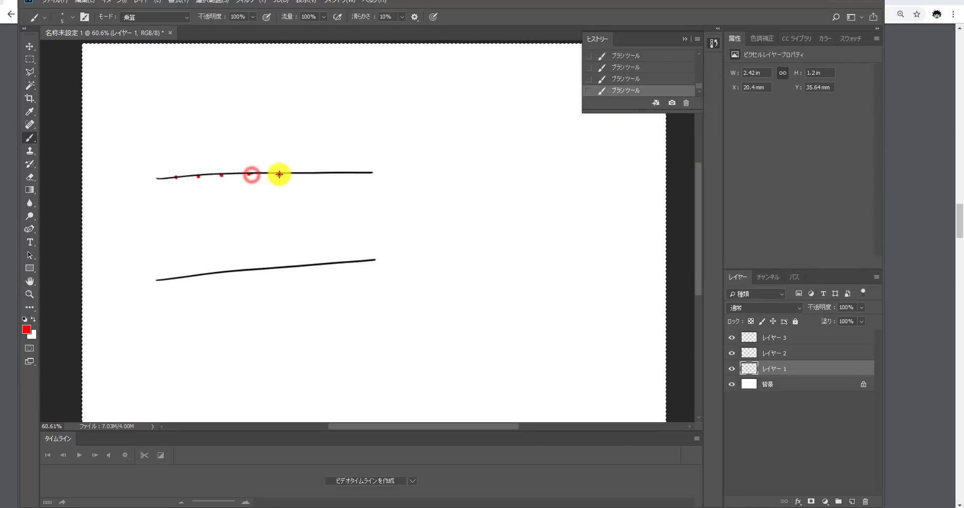
left_click(275, 175)
left_click(303, 173)
left_click(331, 177)
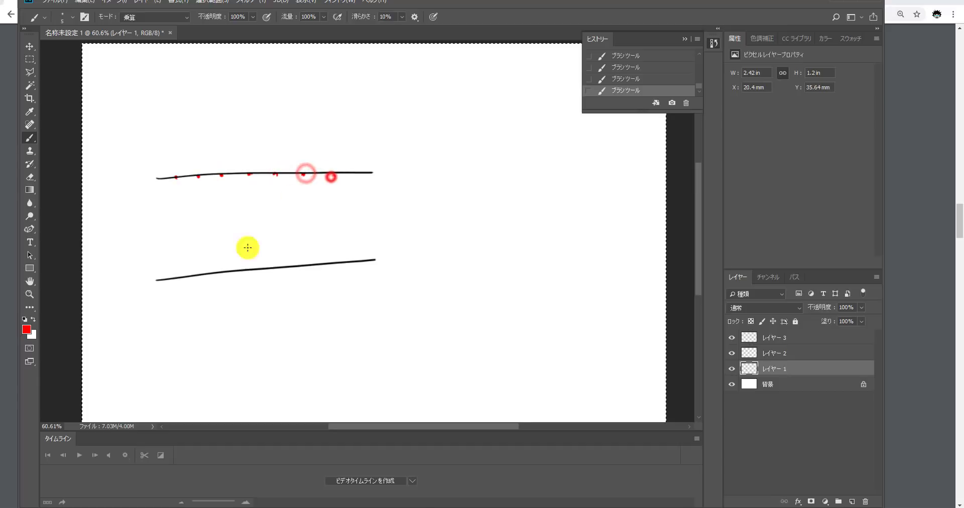
- Stamp eight red dots along the lower black line
left_click(174, 280)
left_click(200, 278)
left_click(222, 273)
left_click(240, 272)
left_click(261, 269)
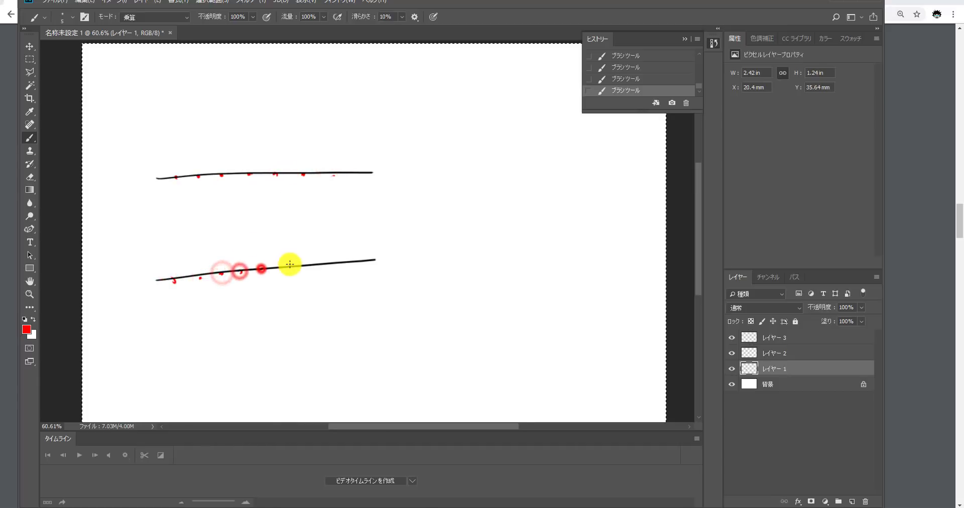
left_click(282, 267)
left_click(302, 266)
left_click(328, 265)
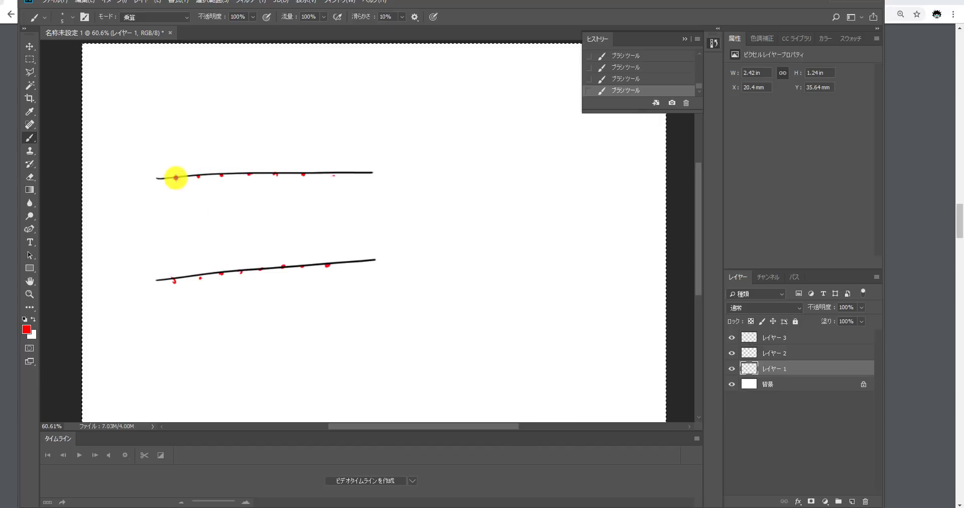
- Paint six red vertical strokes linking the two black lines
mouse_move(176, 177)
left_mouse_down()
mouse_move(177, 255)
mouse_move(198, 201)
mouse_move(199, 269)
left_mouse_up()
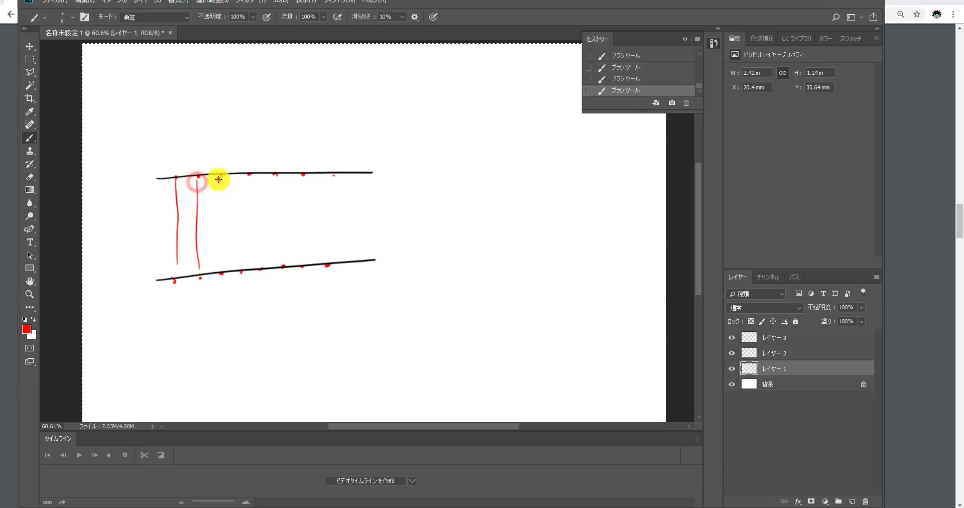
left_click_drag(219, 179, 219, 273)
mouse_move(245, 177)
left_mouse_down()
mouse_move(244, 261)
mouse_move(274, 217)
mouse_move(270, 262)
left_mouse_up()
left_click_drag(289, 181, 285, 266)
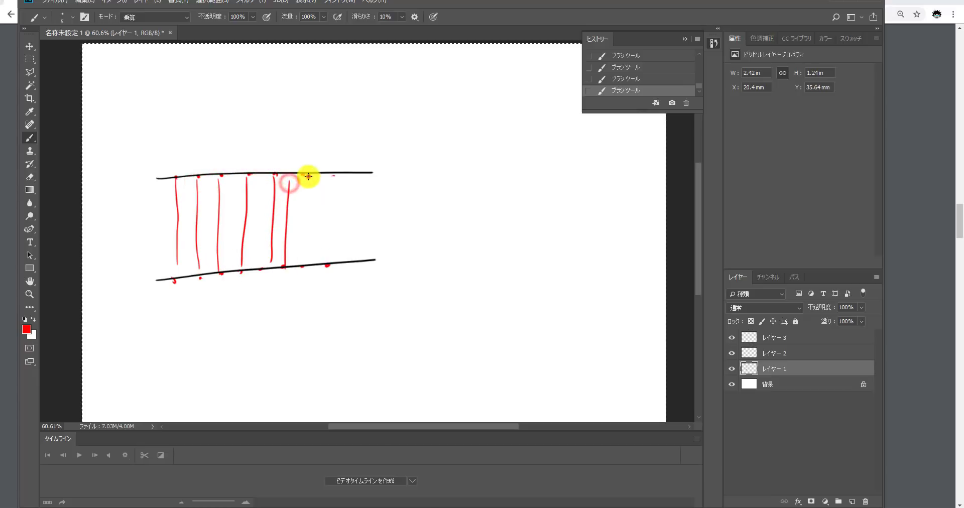
left_click_drag(304, 176, 302, 260)
left_click_drag(334, 176, 329, 264)
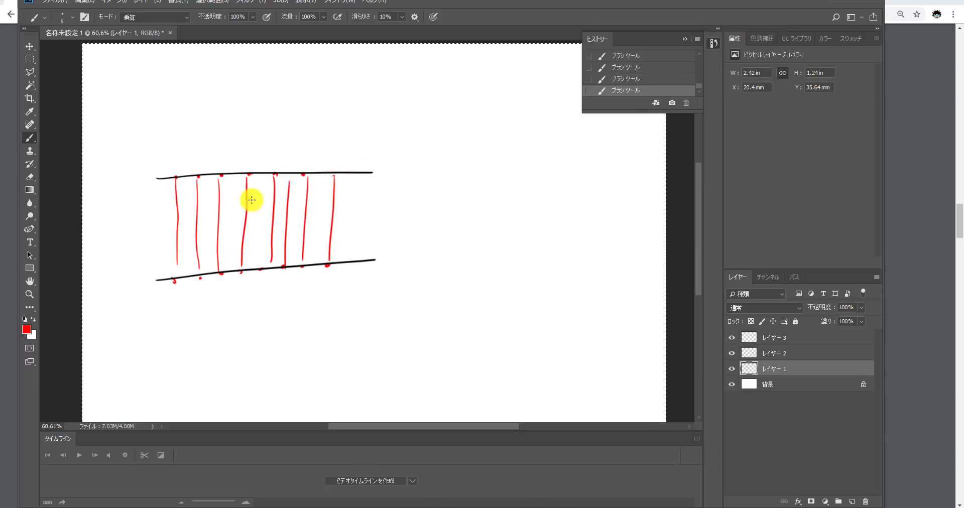
- Draw red down-and-up arrow pairs beside the connecting strokes
left_click_drag(169, 197, 172, 216)
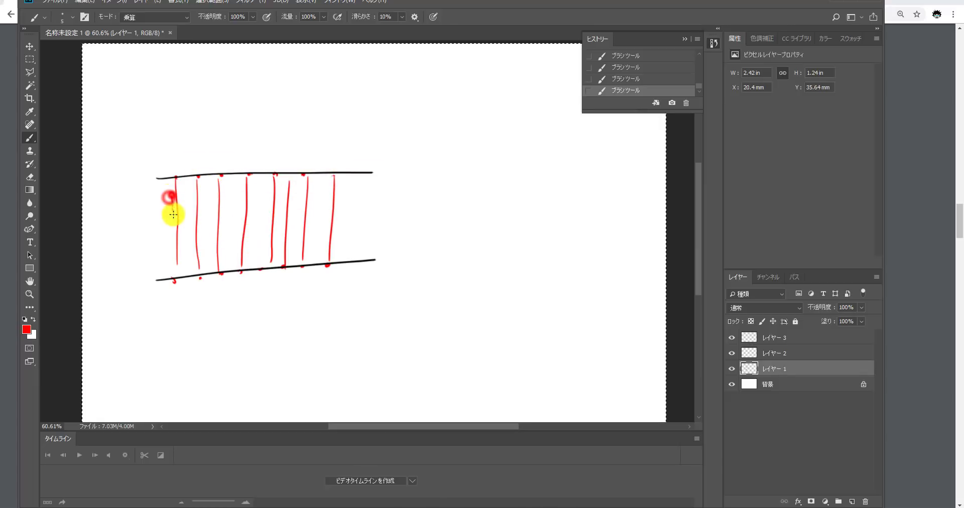
left_click_drag(170, 252, 169, 236)
left_click_drag(237, 196, 236, 215)
mouse_move(236, 251)
left_mouse_down()
mouse_move(235, 234)
mouse_move(241, 239)
left_mouse_up()
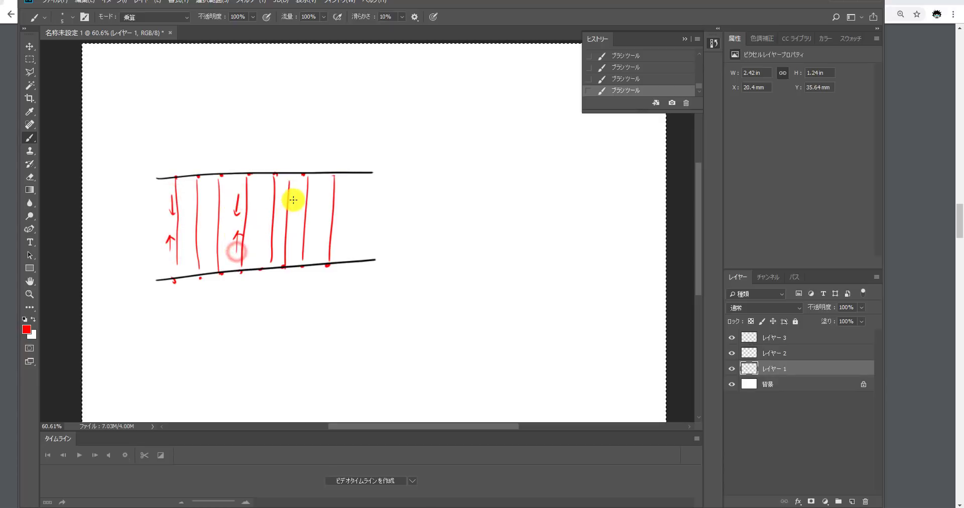
left_click_drag(293, 196, 293, 213)
mouse_move(291, 247)
left_mouse_down()
mouse_move(291, 234)
mouse_move(296, 240)
left_mouse_up()
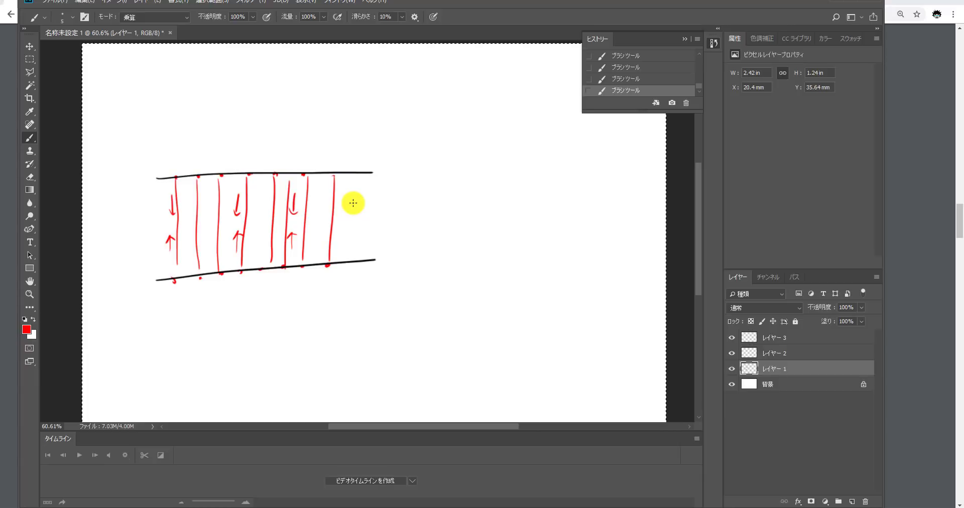
- Add small red sideways arrows along the top black line
left_click(179, 181)
left_click(202, 176)
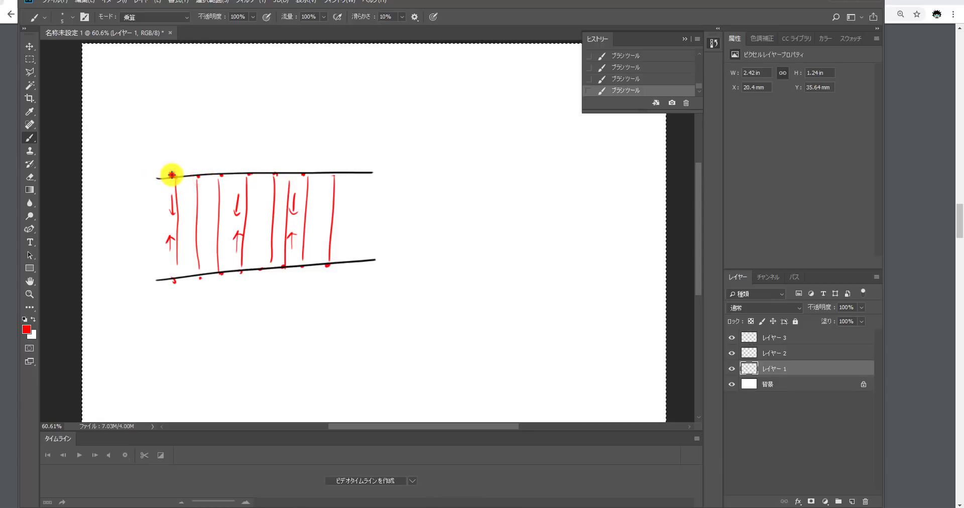
left_click_drag(168, 172, 220, 168)
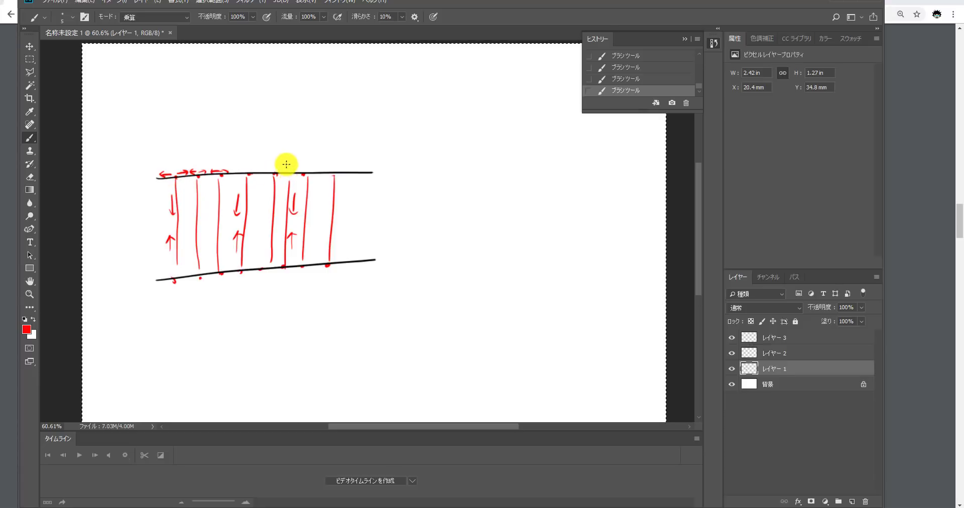
mouse_move(247, 171)
left_mouse_down()
mouse_move(239, 167)
mouse_move(273, 169)
left_mouse_up()
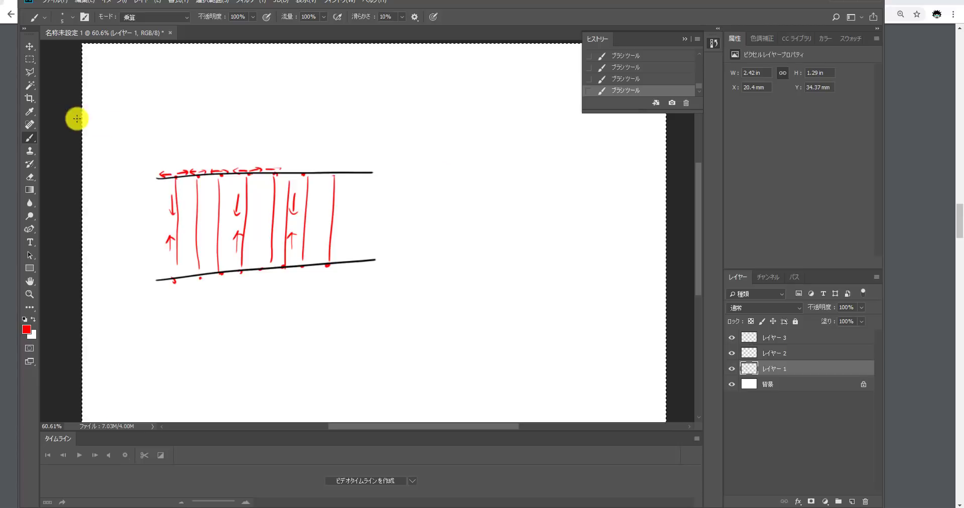
- Set the foreground to black and brush a line at the upper right
left_click(27, 330)
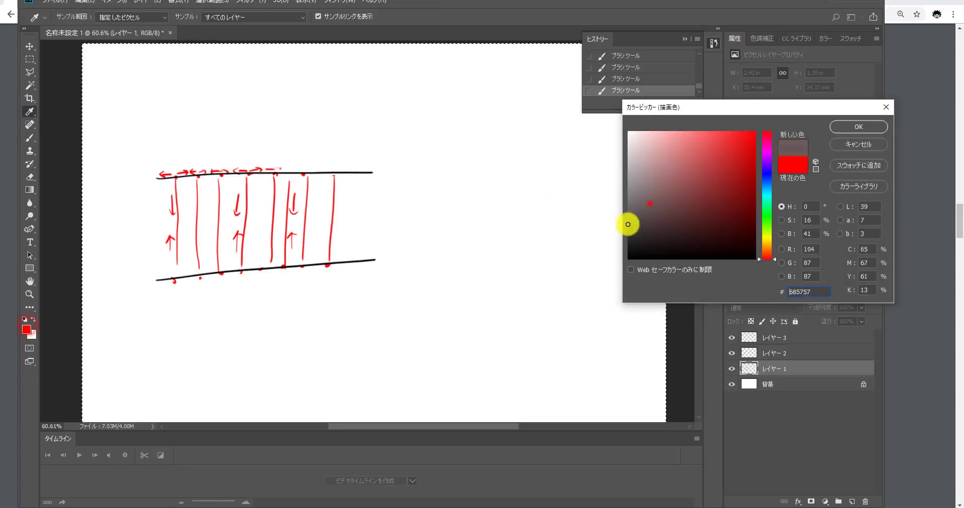
left_click_drag(628, 221, 620, 243)
left_click(825, 126)
left_click_drag(458, 142, 596, 136)
- Switch to red and draw a downward arrow labelled F1 from the node
left_click(27, 330)
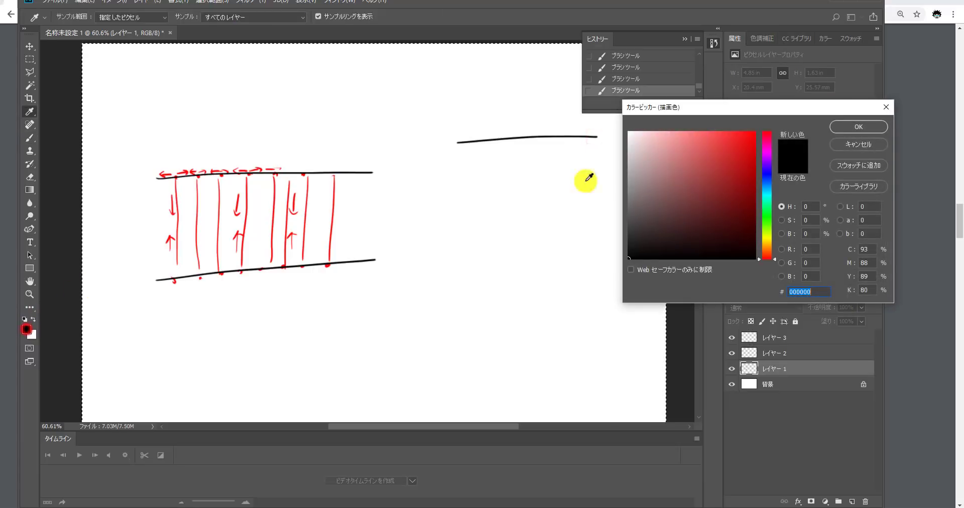
left_click_drag(715, 178, 764, 134)
left_click(838, 129)
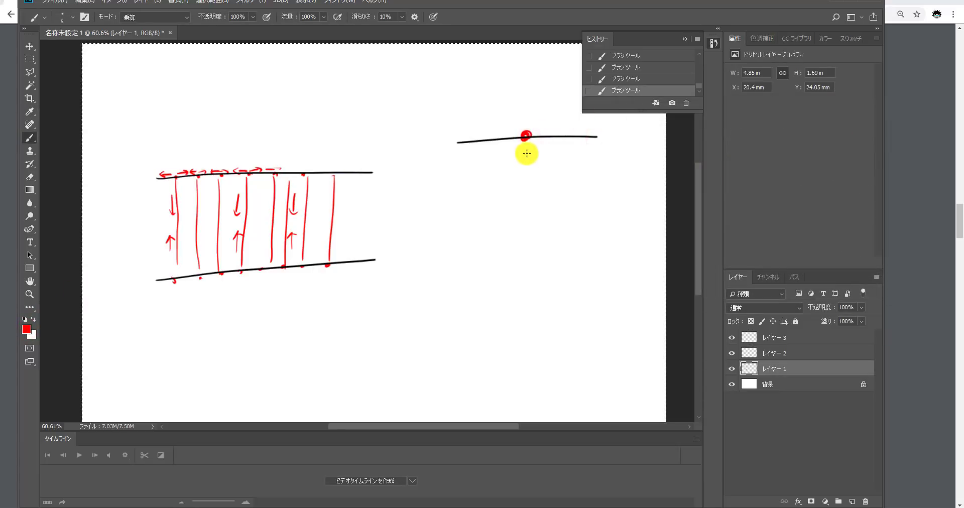
mouse_move(525, 138)
left_mouse_down()
mouse_move(523, 200)
mouse_move(531, 192)
left_mouse_up()
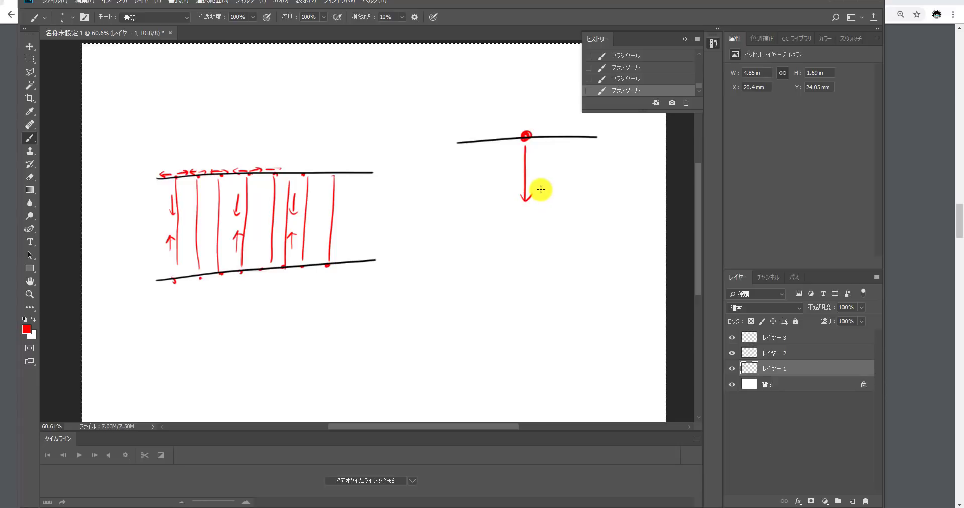
mouse_move(541, 187)
left_mouse_down()
mouse_move(540, 202)
mouse_move(550, 186)
left_mouse_up()
left_click_drag(542, 194, 547, 193)
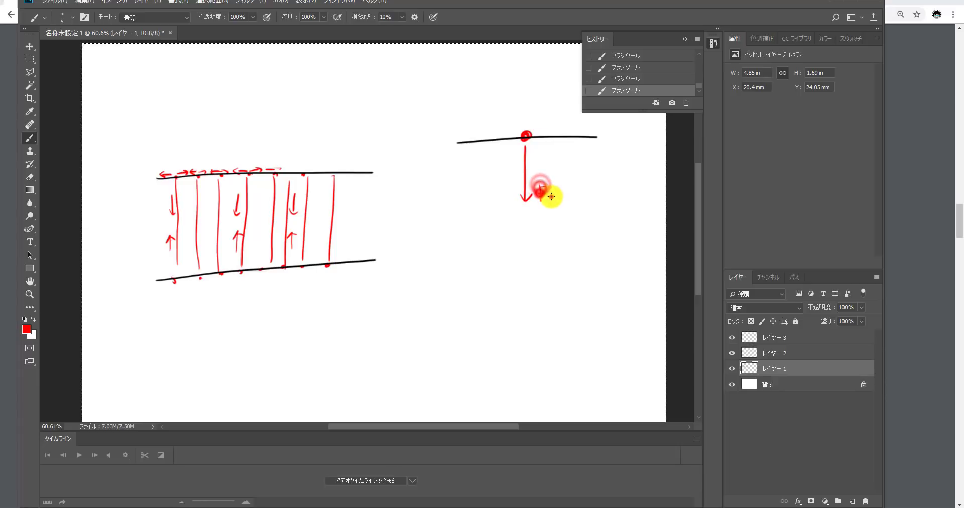
left_click(550, 198)
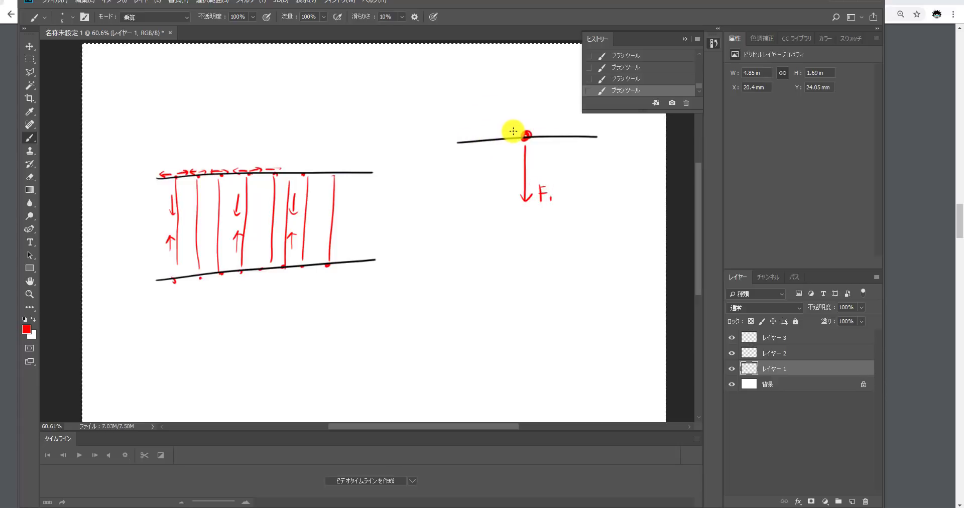
- Draw left and right arrows along the line, both labelled F2
mouse_move(514, 131)
left_mouse_down()
mouse_move(478, 134)
mouse_move(483, 139)
left_mouse_up()
left_click_drag(542, 129, 573, 130)
mouse_move(463, 112)
left_mouse_down()
mouse_move(462, 122)
mouse_move(473, 120)
left_mouse_up()
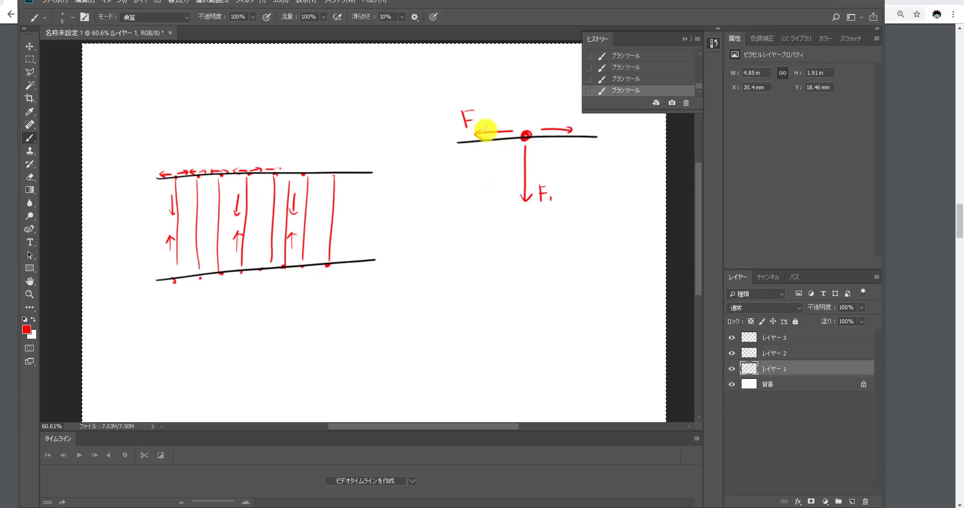
left_click_drag(477, 120, 483, 125)
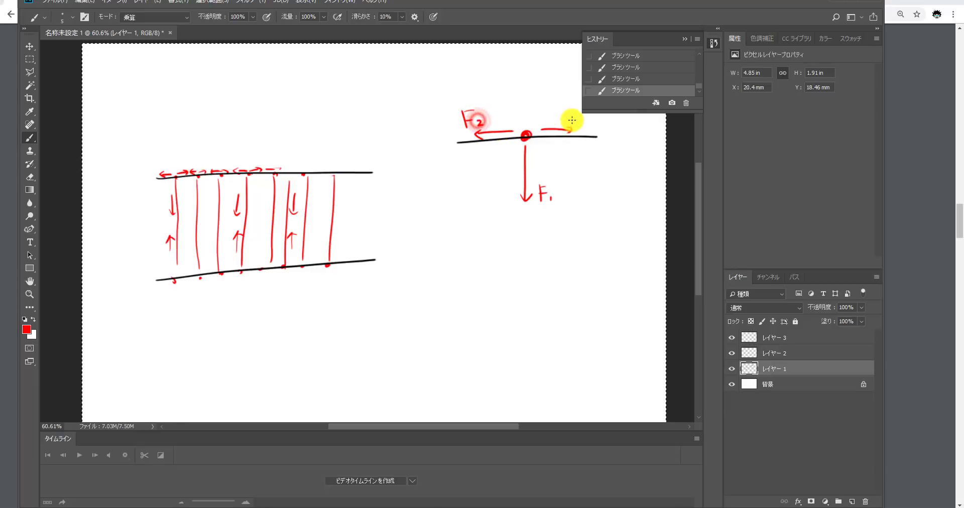
mouse_move(566, 103)
left_mouse_down()
mouse_move(577, 118)
mouse_move(567, 121)
left_mouse_up()
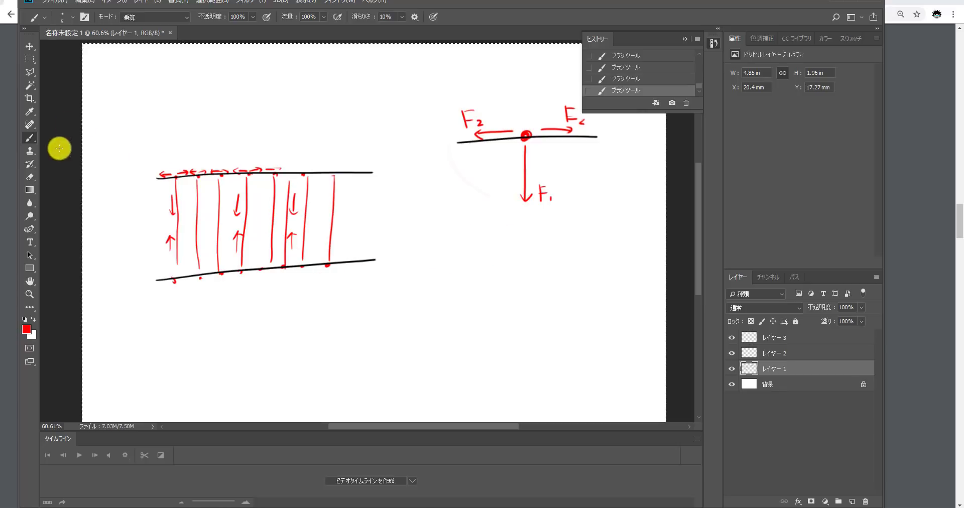
- Brush a black arrow and two facing black arcs below the diagram
left_click(27, 329)
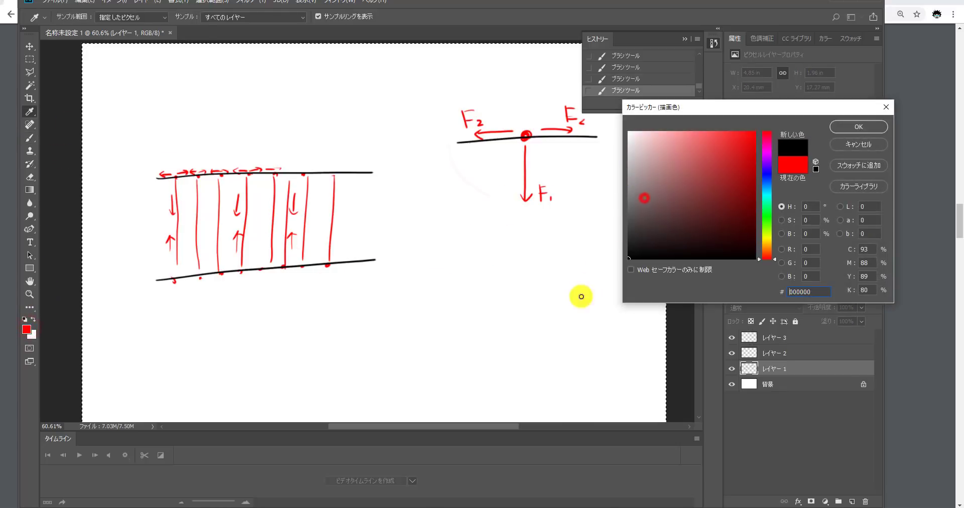
left_click(846, 129)
key("b")
mouse_move(445, 253)
left_mouse_down()
mouse_move(451, 273)
mouse_move(478, 277)
mouse_move(454, 243)
left_mouse_up()
mouse_move(449, 298)
left_mouse_down()
mouse_move(564, 313)
mouse_move(610, 295)
left_mouse_up()
mouse_move(446, 374)
left_mouse_down()
mouse_move(531, 337)
mouse_move(614, 365)
left_mouse_up()
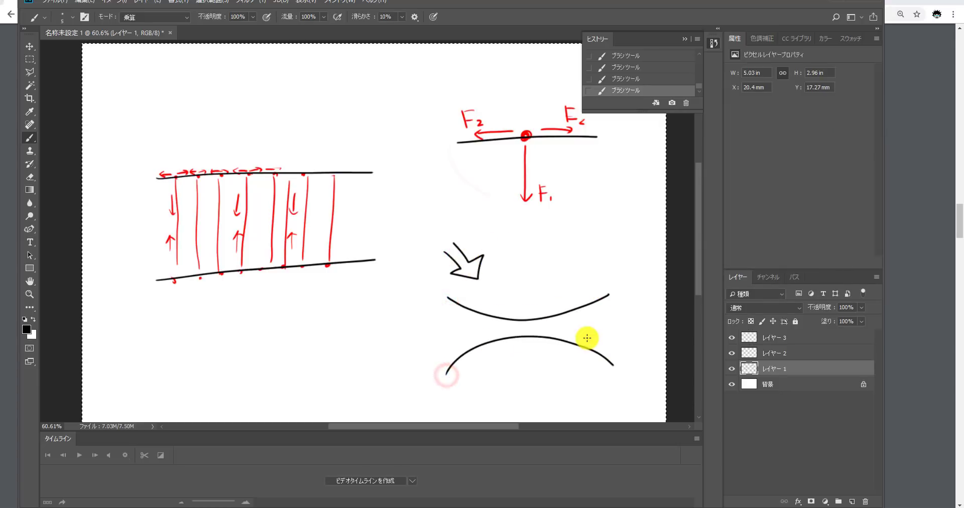
- Paint red strokes between the two arcs, then hide レイヤー 1
left_click(27, 329)
left_click_drag(665, 206, 767, 128)
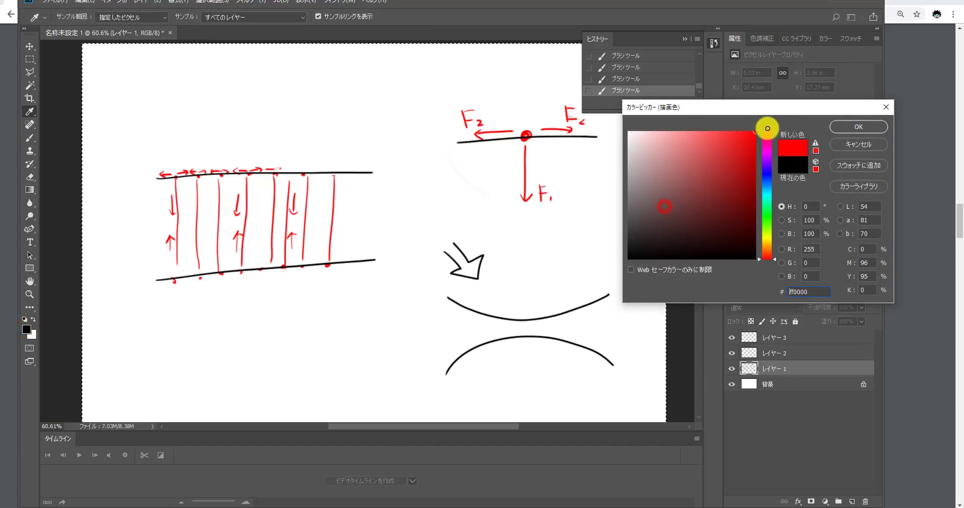
left_click(833, 127)
key("b")
left_click_drag(460, 304, 461, 347)
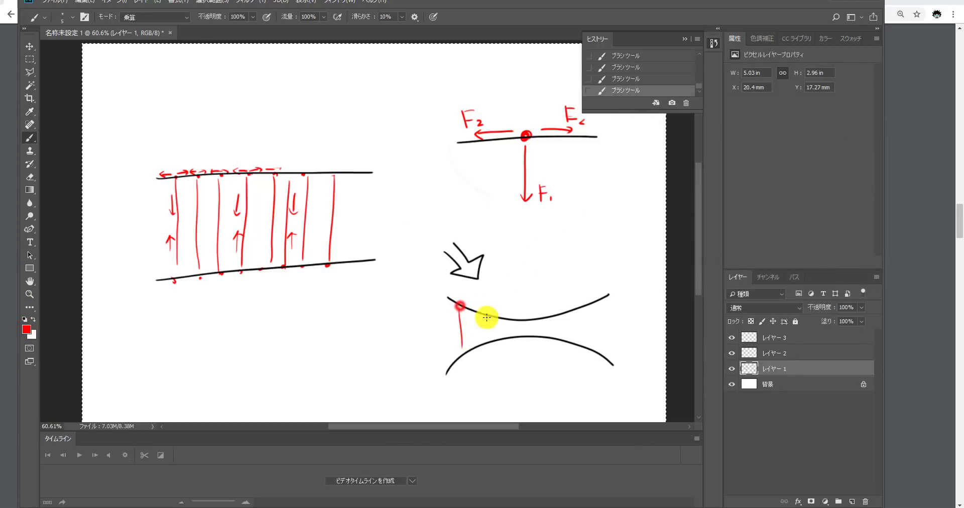
mouse_move(491, 315)
left_mouse_down()
mouse_move(491, 337)
mouse_move(512, 332)
left_mouse_up()
mouse_move(537, 316)
left_mouse_down()
mouse_move(539, 331)
mouse_move(561, 335)
left_mouse_up()
left_click_drag(588, 304, 589, 335)
left_click_drag(606, 291, 612, 364)
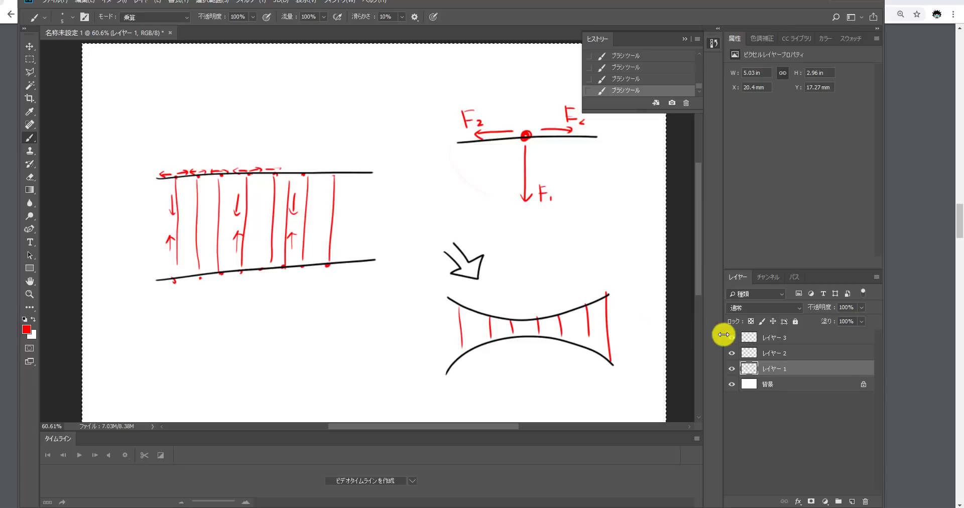
left_click(731, 370)
- On レイヤー 2, set black and brush three long diagonal lines
left_click(757, 352)
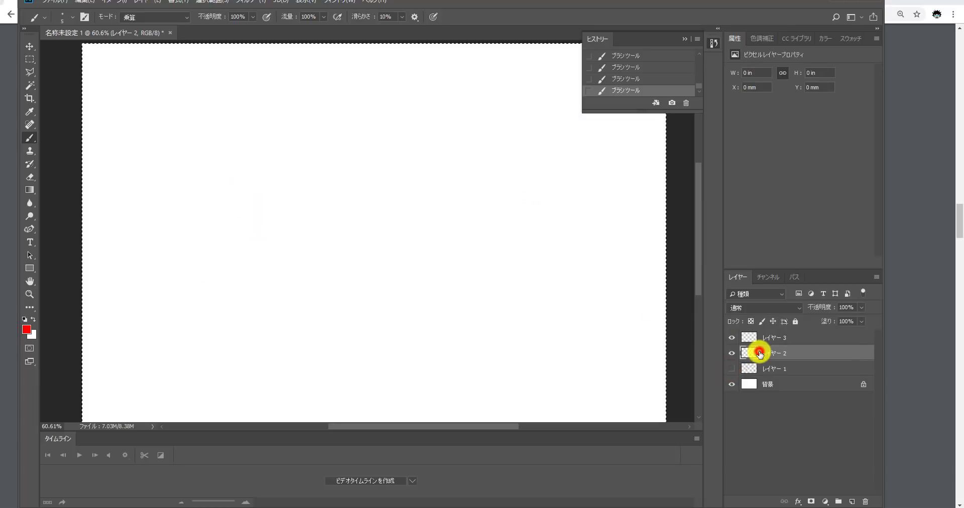
left_click(27, 328)
left_click_drag(680, 209, 622, 243)
left_click(856, 129)
left_click_drag(225, 168, 421, 124)
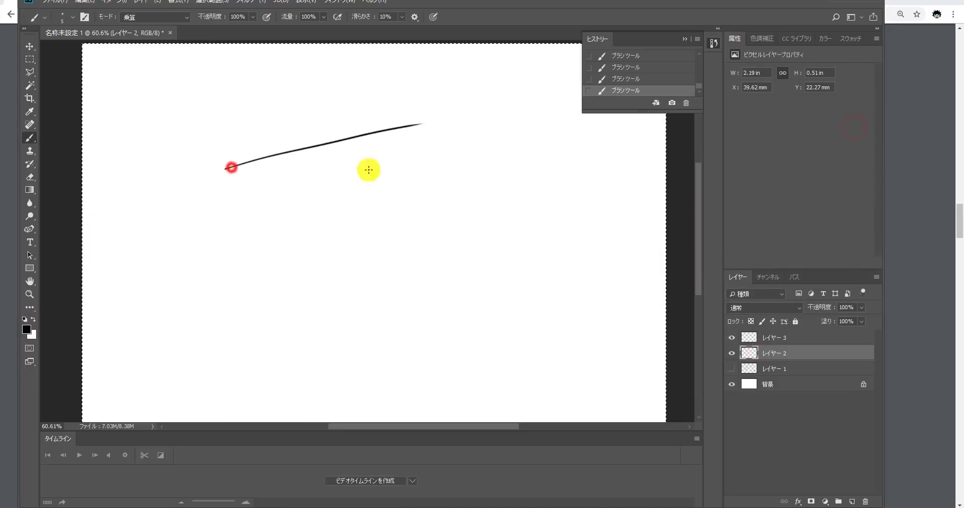
mouse_move(269, 279)
left_mouse_down()
mouse_move(338, 226)
mouse_move(450, 167)
left_mouse_up()
left_click_drag(324, 301, 550, 267)
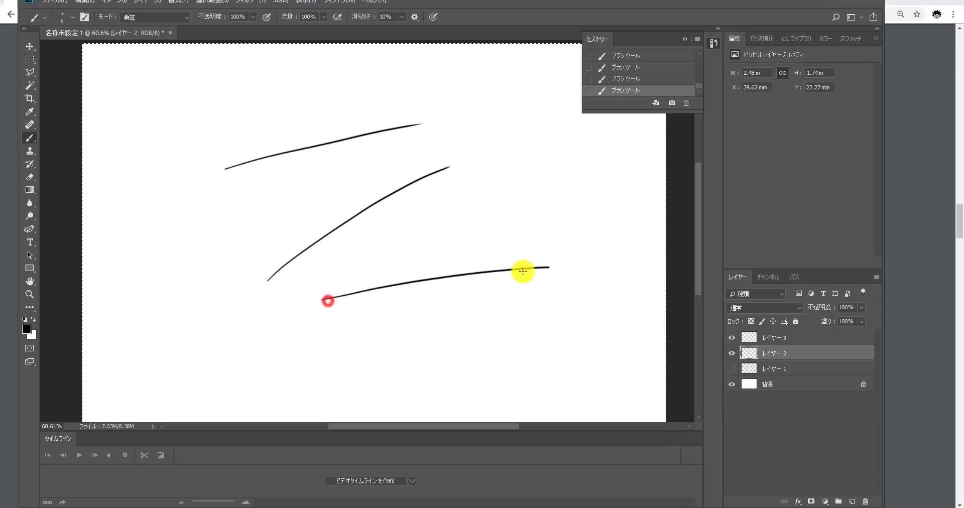
- Set the paint colour to red and toggle layer visibility to compare sketches
left_click(26, 329)
left_click_drag(690, 195, 754, 132)
left_click(835, 127)
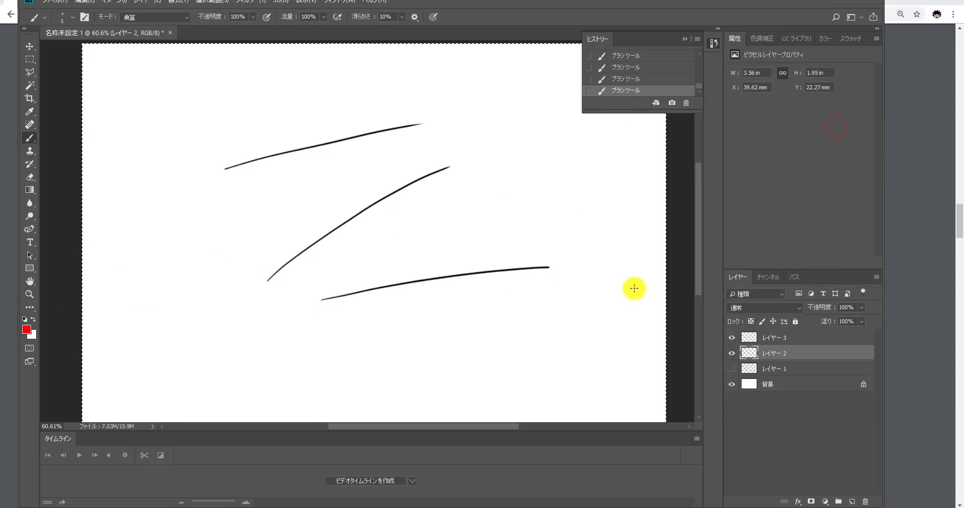
left_click(732, 353)
left_click(732, 369)
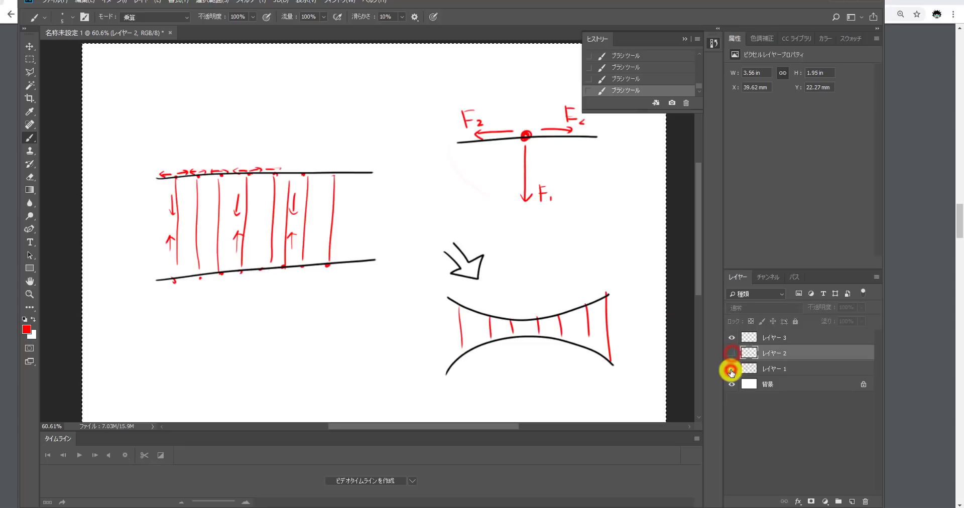
left_click(732, 369)
left_click(732, 353)
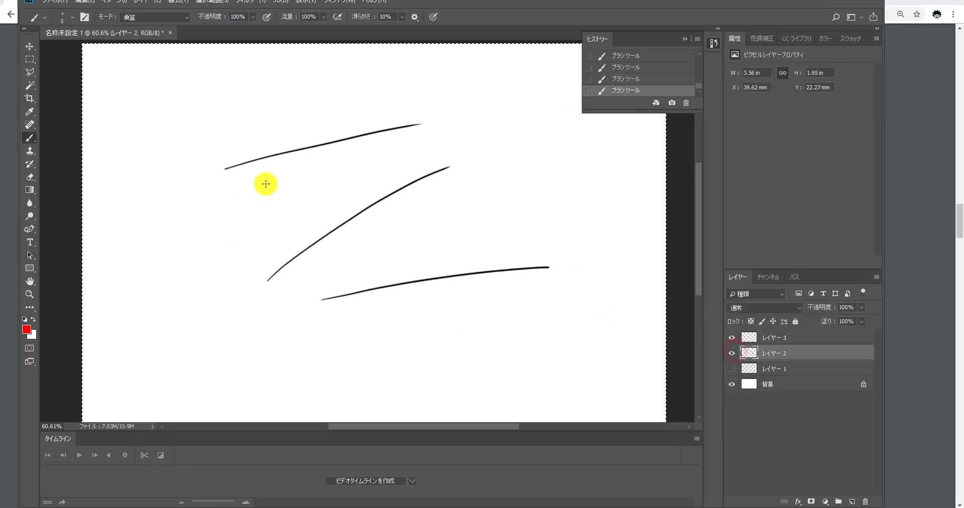
- Paint red strokes between lines 1 and 2 and number the lines
left_click_drag(249, 166, 284, 268)
left_click_drag(283, 156, 308, 231)
left_click_drag(313, 146, 341, 219)
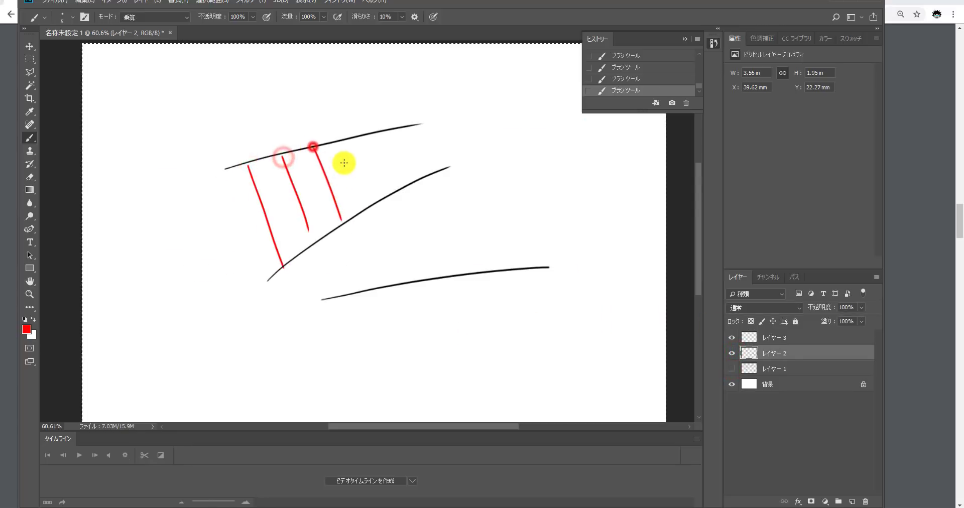
left_click_drag(344, 146, 367, 203)
left_click_drag(372, 133, 394, 191)
left_click_drag(405, 128, 426, 177)
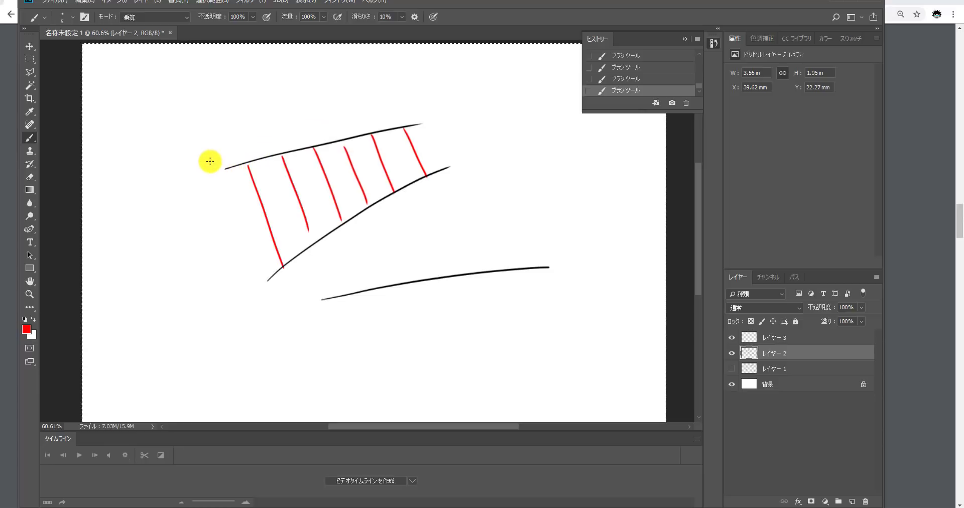
left_click_drag(211, 158, 212, 166)
left_click_drag(238, 275, 303, 317)
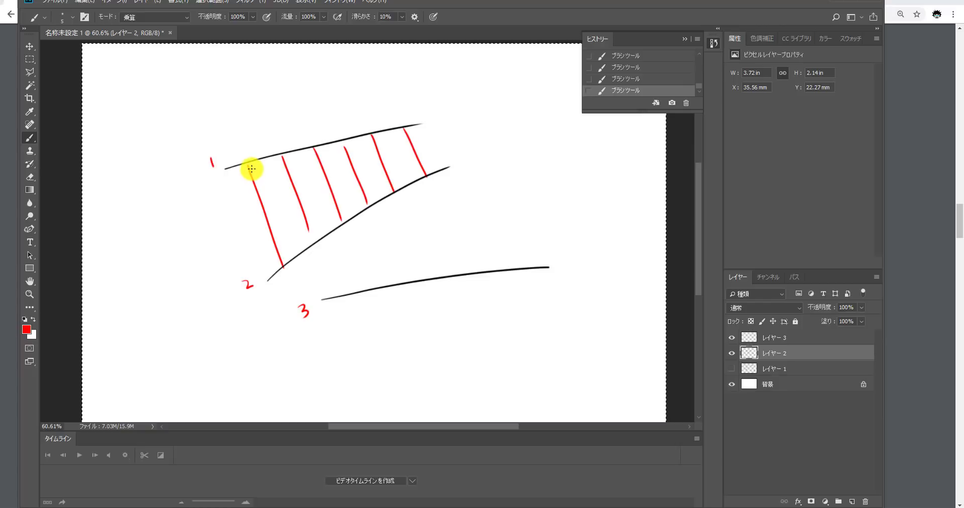
- Draw red strokes running from line 1 down to line 3
left_click_drag(248, 166, 346, 300)
left_click_drag(281, 158, 329, 226)
left_click_drag(357, 261, 384, 295)
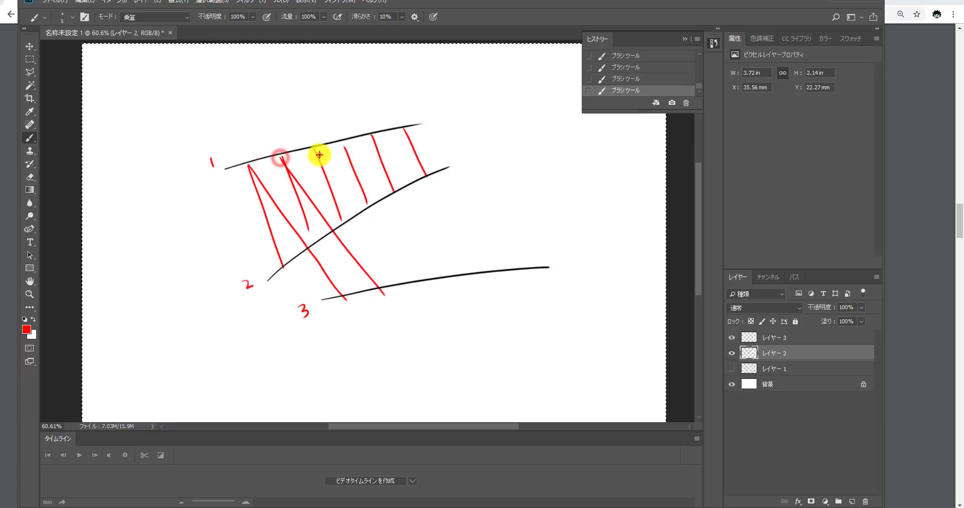
left_click_drag(317, 150, 417, 285)
left_click_drag(348, 153, 458, 284)
left_click_drag(373, 141, 484, 277)
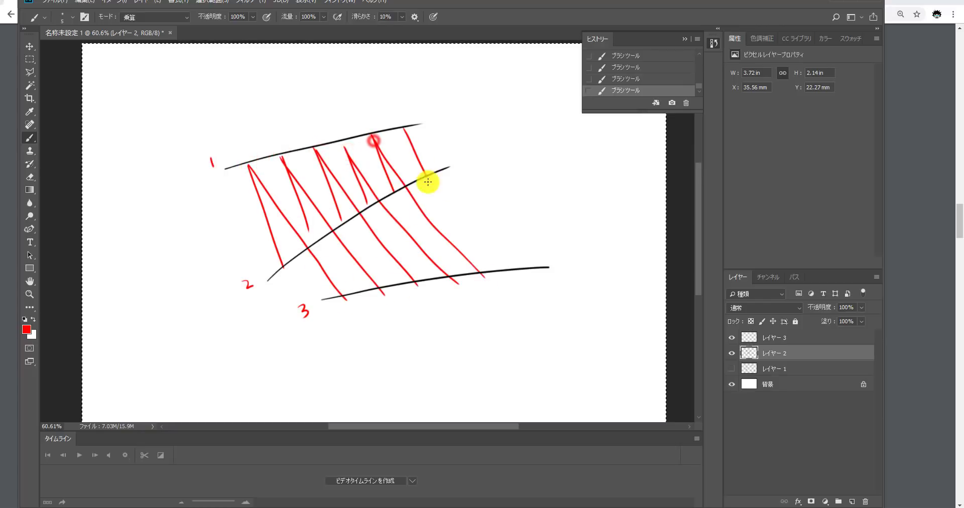
left_click_drag(407, 129, 508, 256)
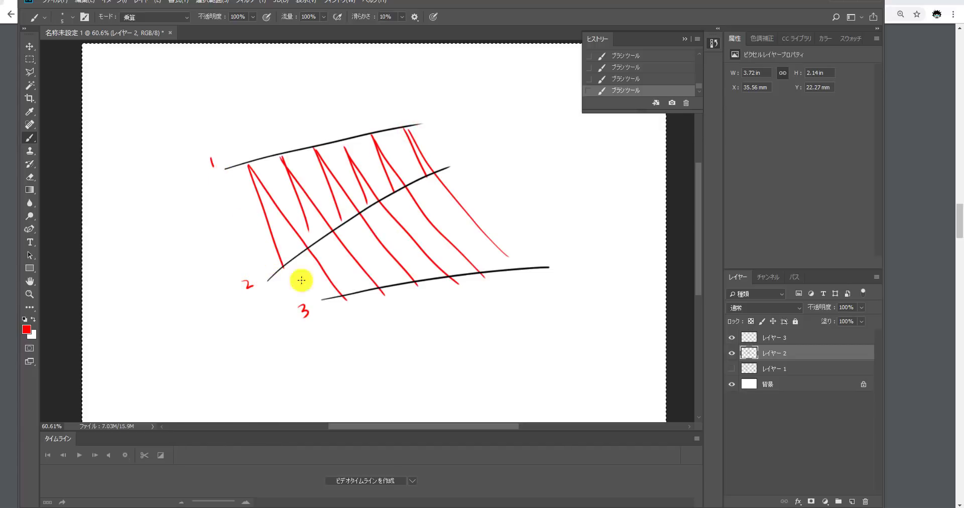
- Add red strokes running down-right from line 2 to line 3
left_click_drag(283, 269, 347, 302)
left_click(320, 244)
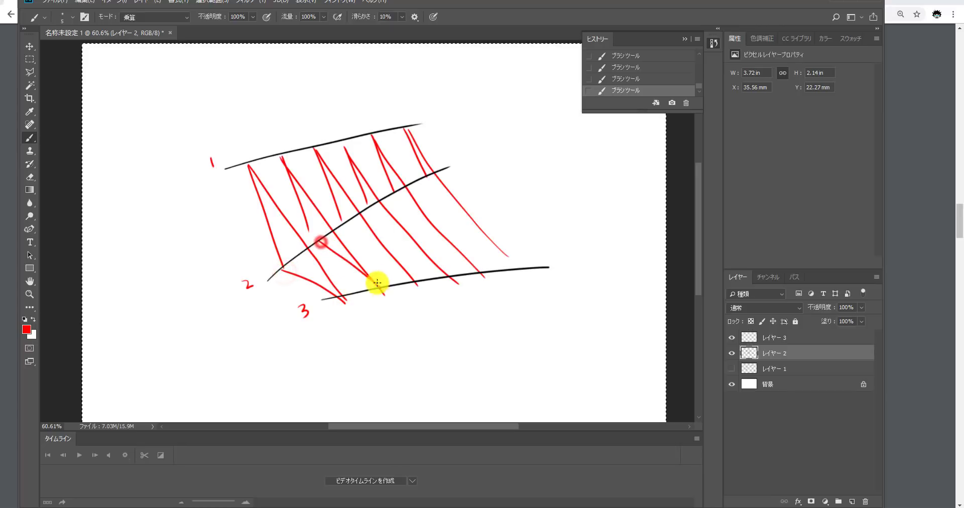
left_click_drag(355, 221, 418, 284)
left_click_drag(379, 213, 457, 278)
left_click_drag(404, 200, 482, 275)
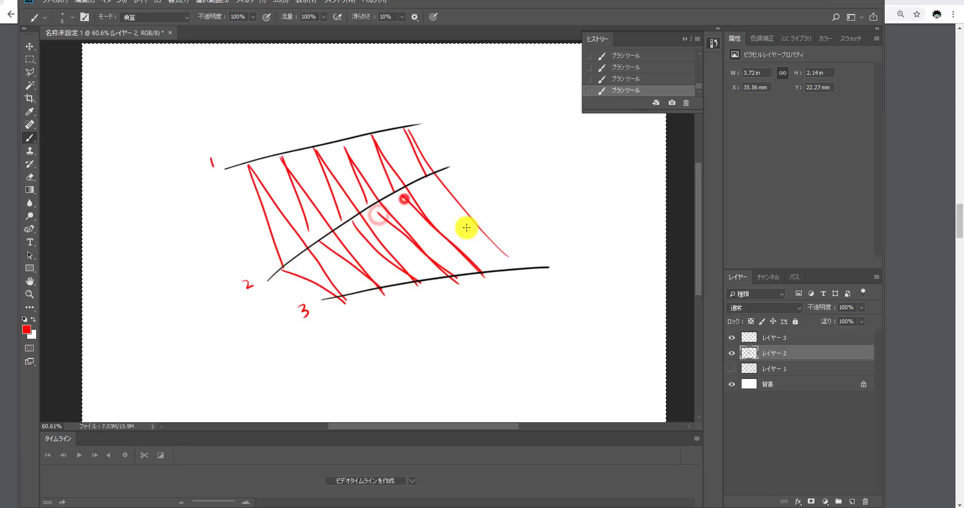
left_click_drag(434, 175, 520, 261)
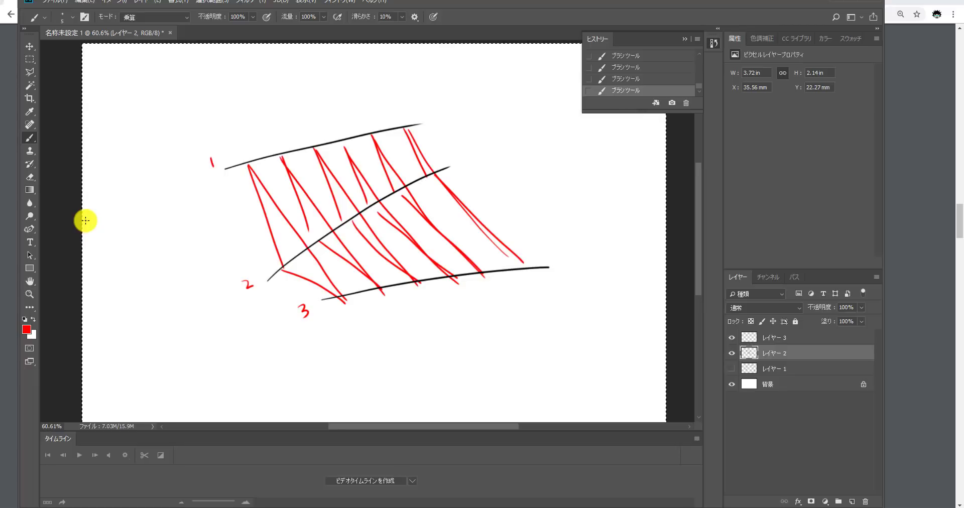
left_click(321, 263)
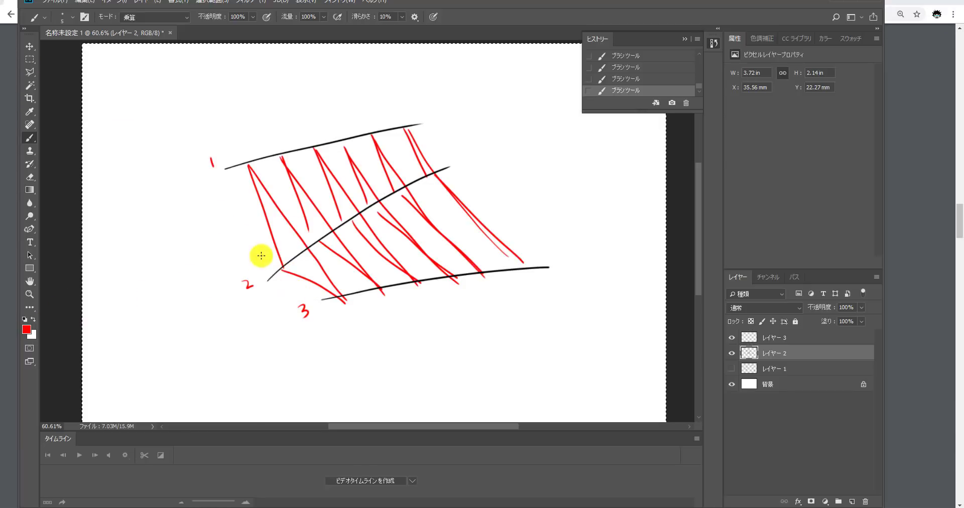
- Marquee-select the numbered sketch, move it toward the upper left, and deselect
left_click(29, 59)
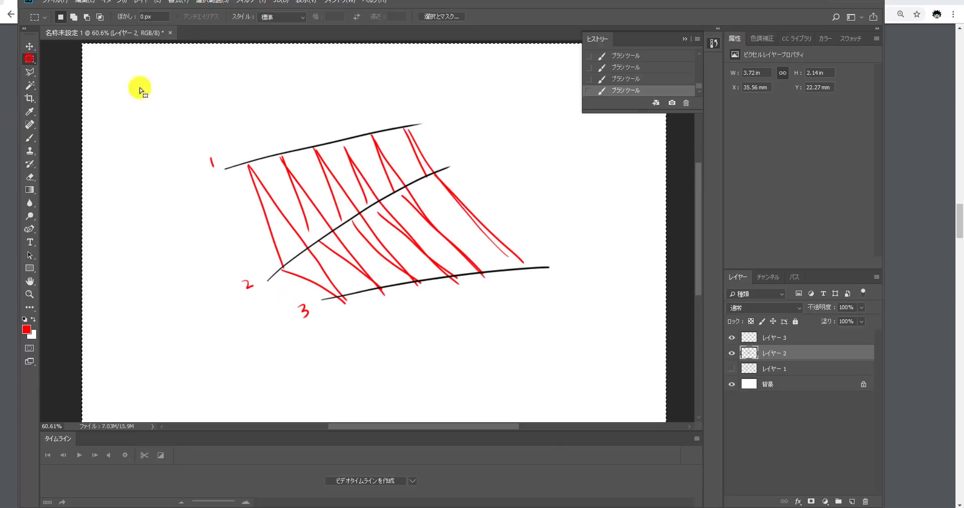
left_click_drag(162, 104, 367, 168)
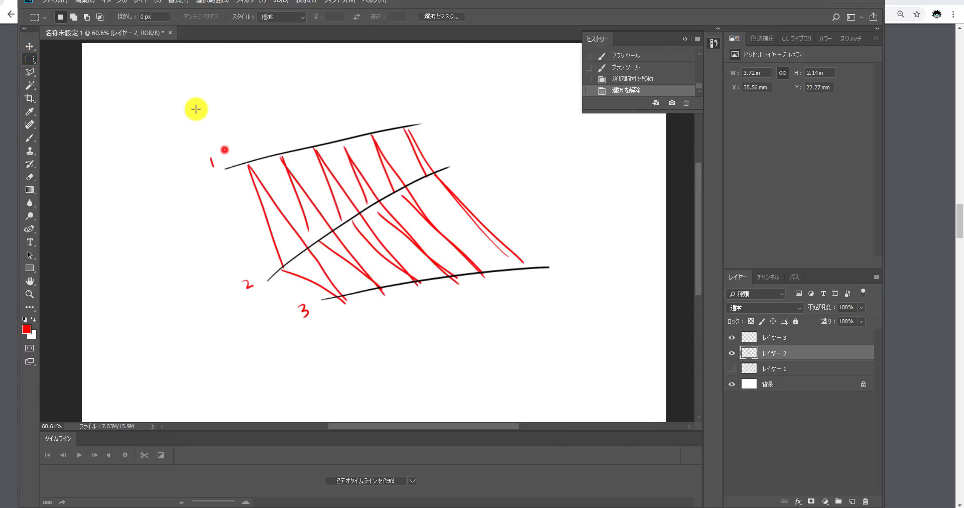
left_click_drag(176, 93, 580, 334)
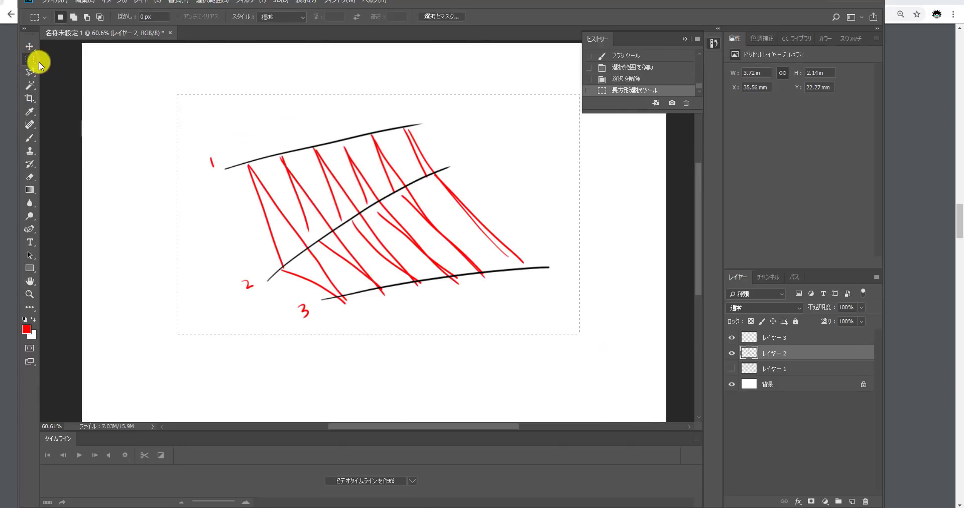
left_click(30, 46)
left_click_drag(431, 212, 312, 153)
left_click(357, 273)
key("ctrl+d")
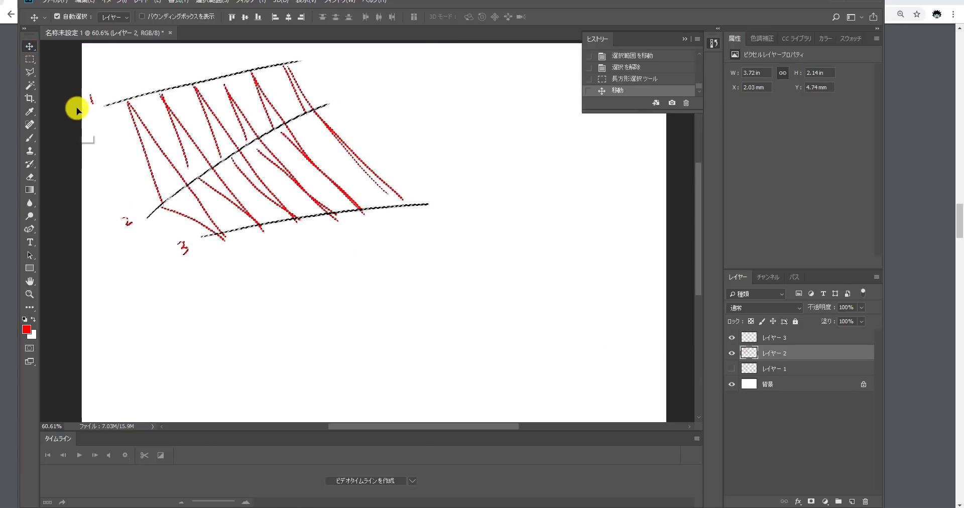
left_click(31, 135)
- Set the foreground colour to #000000 and return to the Brush tool
left_click(27, 329)
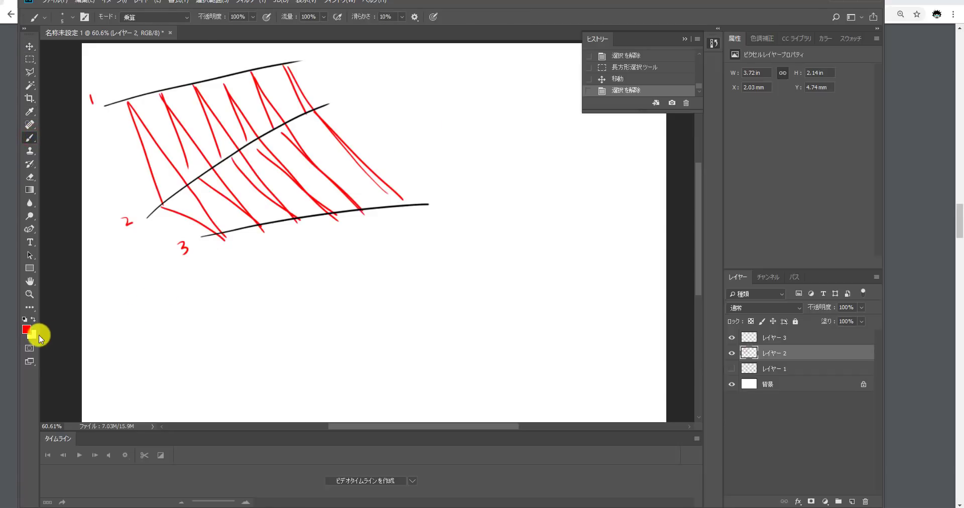
type("000000")
left_click(848, 126)
key("b")
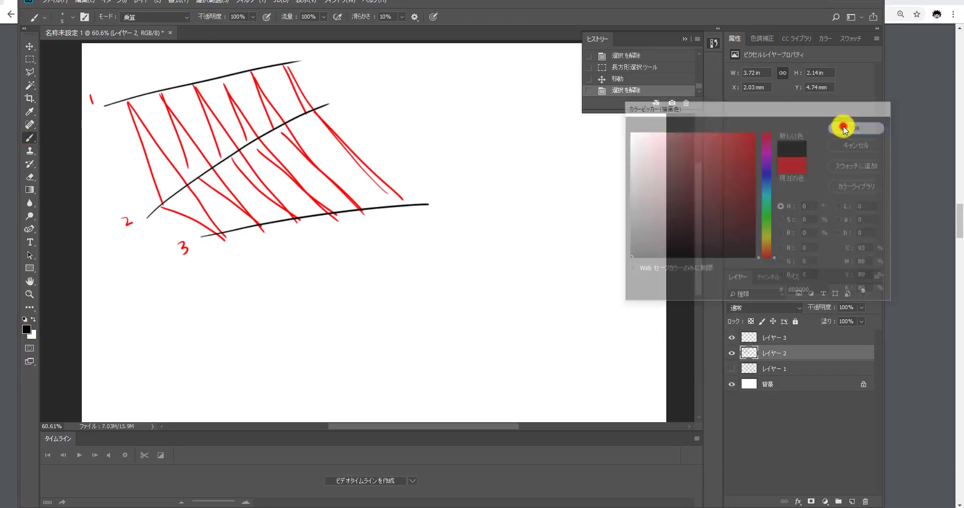
- Paint four parallel black lines below the sketch and an arrow pointing right
left_click_drag(164, 320, 290, 284)
left_click_drag(173, 348, 287, 310)
left_click_drag(180, 366, 297, 344)
left_click_drag(193, 398, 305, 350)
mouse_move(365, 324)
left_mouse_down()
mouse_move(392, 320)
mouse_move(394, 334)
left_mouse_up()
- Draw an arc and several curves bundling together into one meeting point
left_click_drag(450, 287, 576, 281)
left_click_drag(457, 324, 561, 294)
left_click_drag(476, 342, 561, 295)
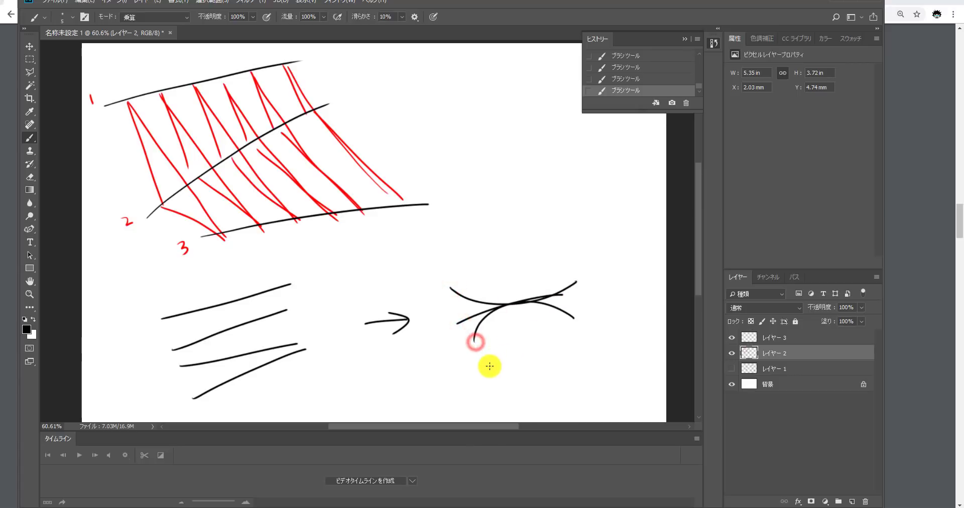
mouse_move(491, 366)
left_mouse_down()
mouse_move(498, 320)
mouse_move(566, 332)
mouse_move(580, 350)
left_mouse_up()
mouse_move(573, 317)
left_mouse_down()
mouse_move(533, 301)
mouse_move(571, 264)
left_mouse_up()
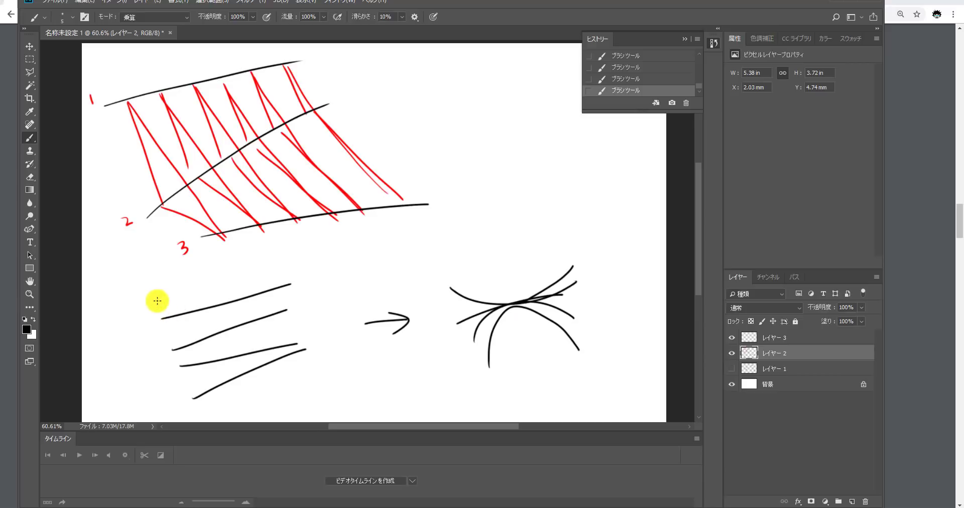
- Cross the parallel lines with three diagonals and add three more strokes through the bundle
left_click_drag(152, 296, 329, 392)
left_click_drag(182, 278, 273, 391)
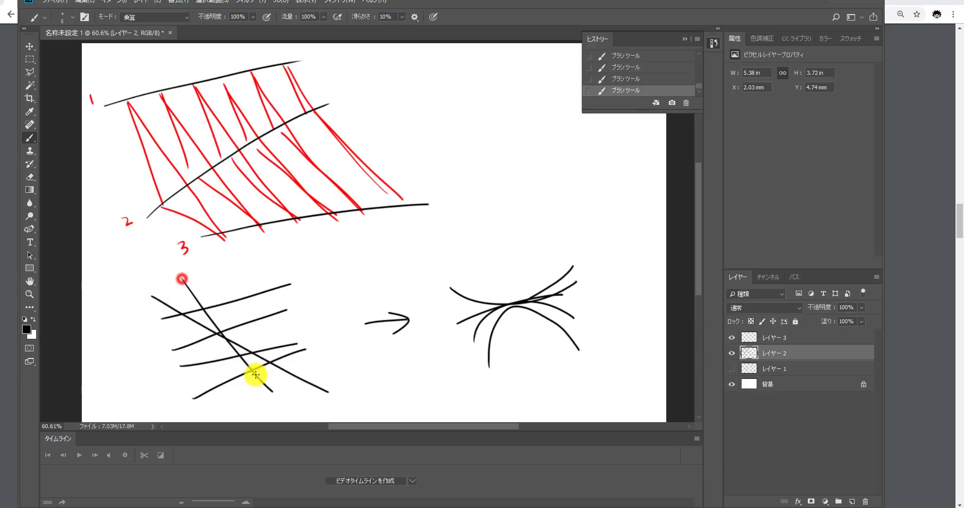
left_click_drag(214, 407, 284, 248)
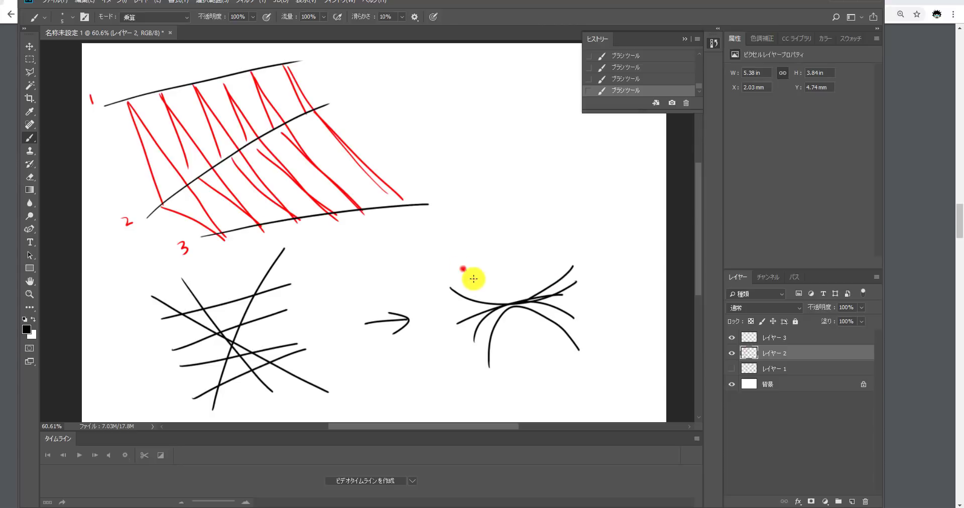
left_click_drag(463, 270, 590, 332)
left_click_drag(493, 267, 560, 358)
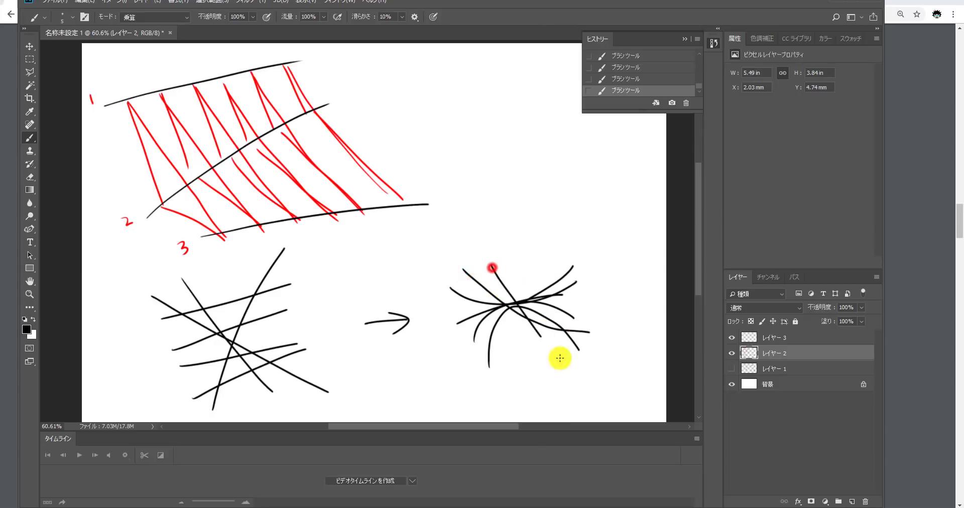
mouse_move(550, 242)
left_mouse_down()
mouse_move(512, 319)
mouse_move(516, 379)
left_mouse_up()
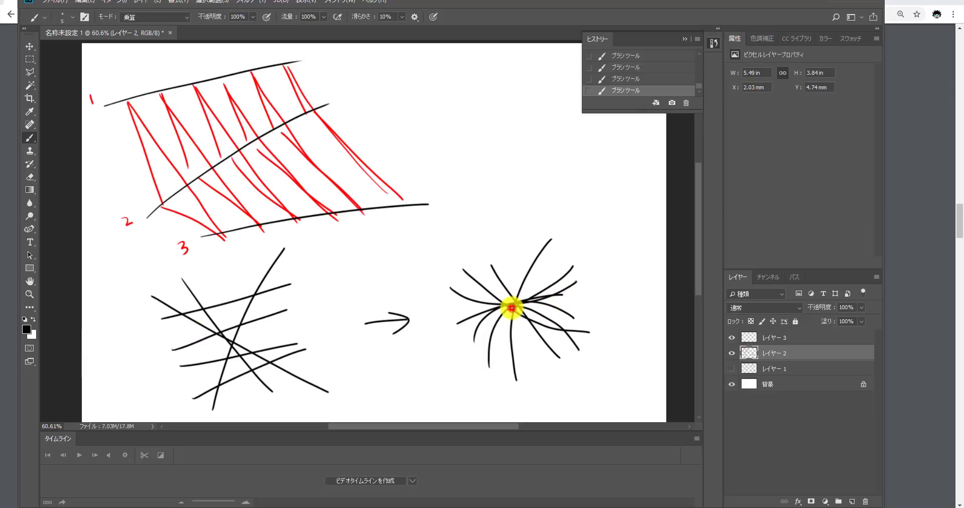
- Switch the brush to pure red, dot the curves' meeting point, then go to the Pinterest pin
left_click(26, 329)
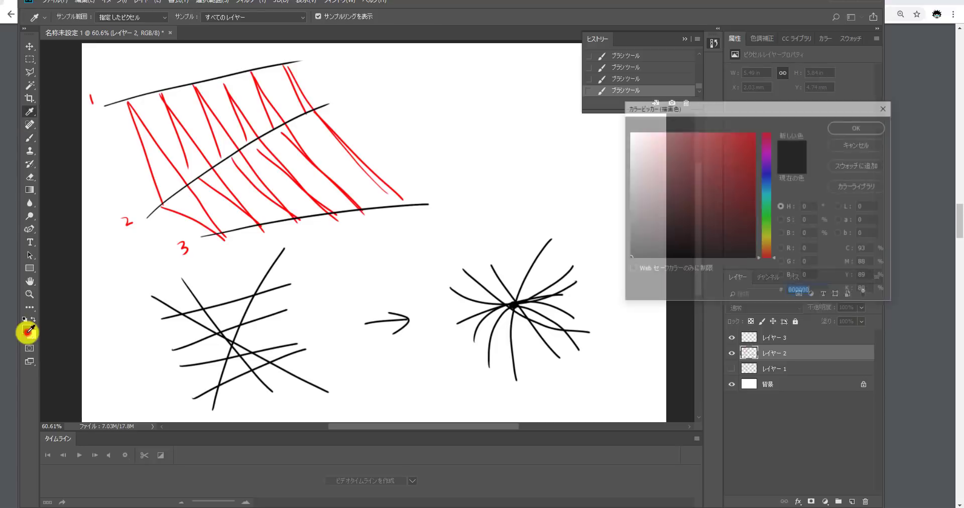
left_click(662, 167)
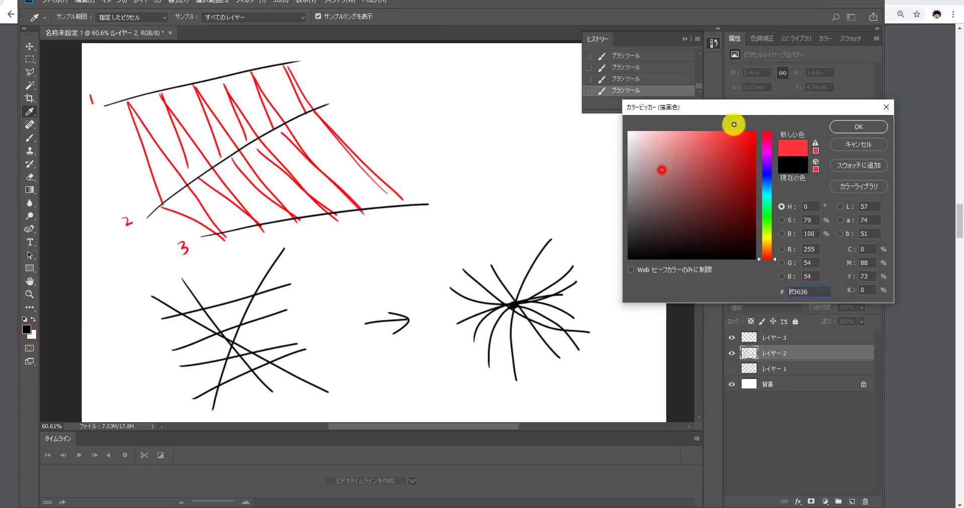
left_click(835, 125)
left_click(517, 306)
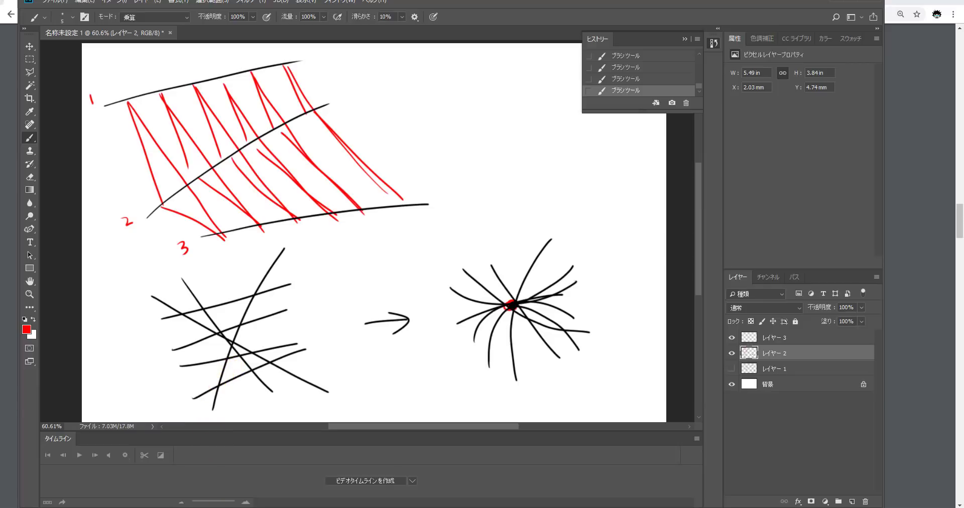
key("alt+Tab")
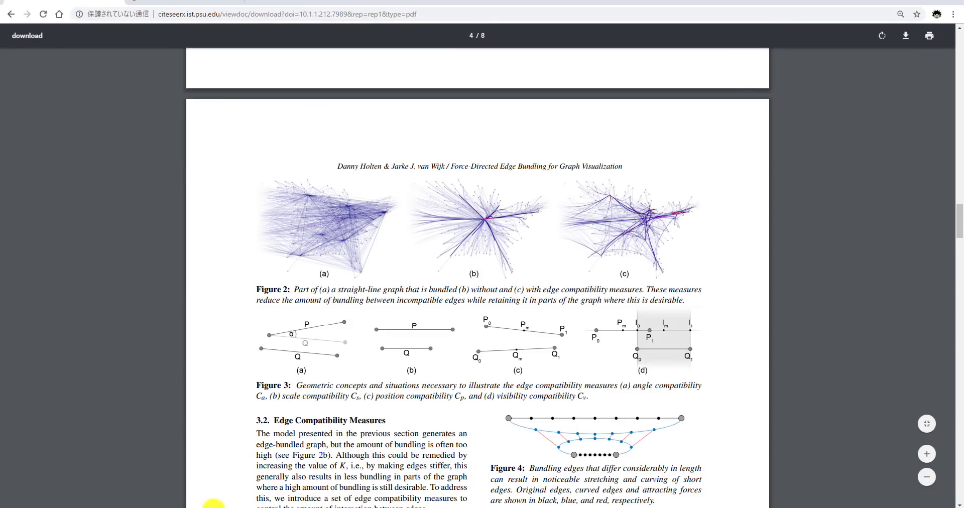
key("alt+Tab")
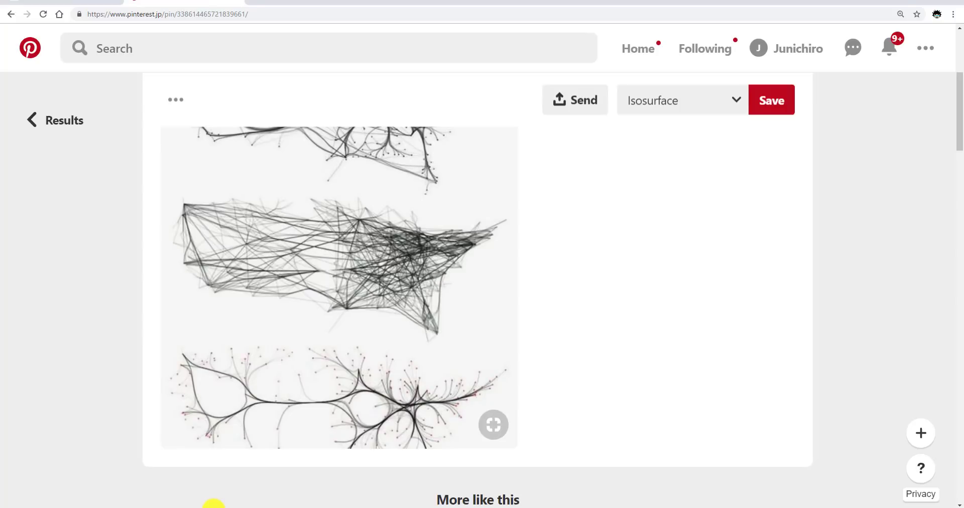
- Scroll through the Pinterest pin's edge-bundled graph images, then return to Photoshop
scroll(214, 505, "up", 1)
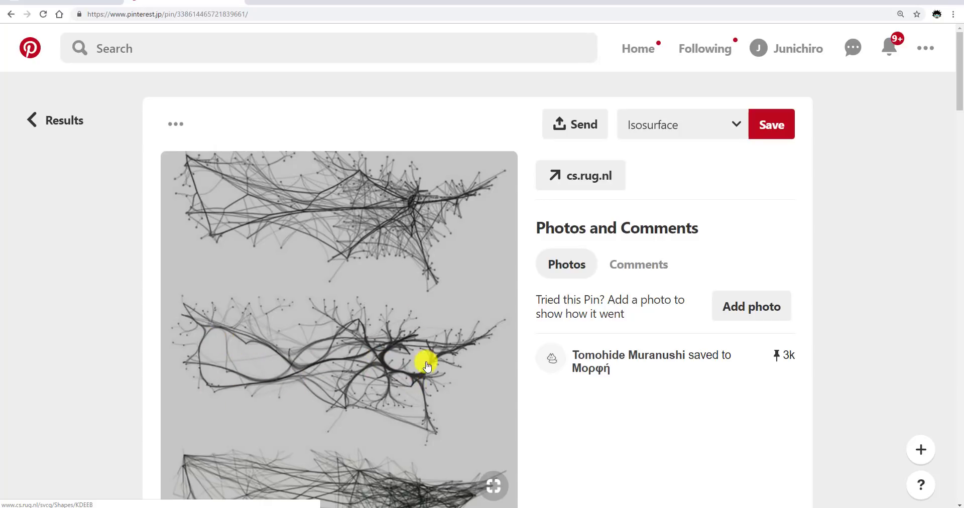
scroll(395, 301, "down", 2)
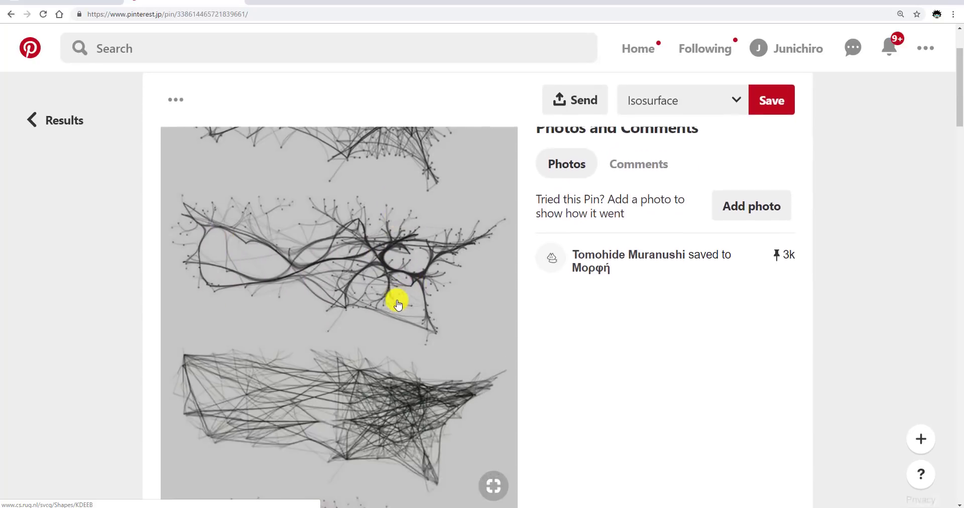
scroll(408, 283, "up", 2)
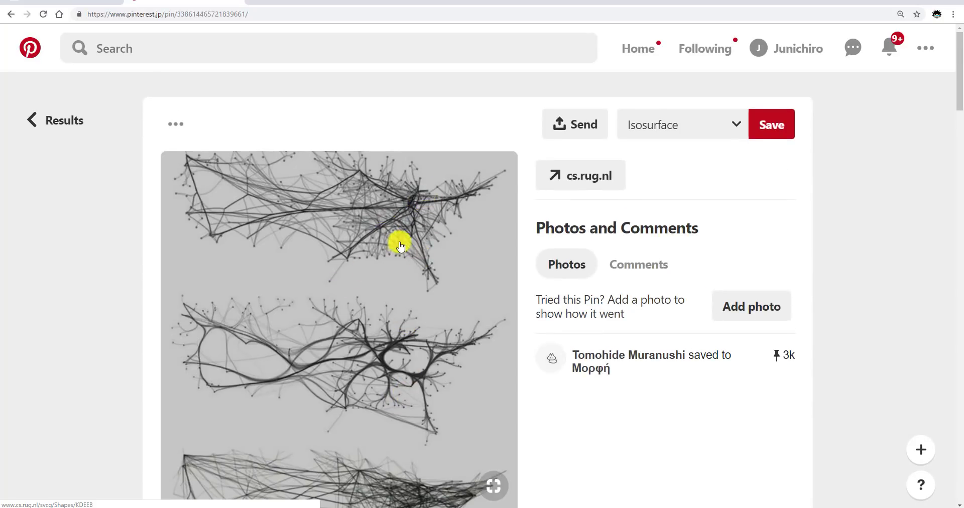
scroll(387, 251, "down", 5)
scroll(388, 269, "up", 3)
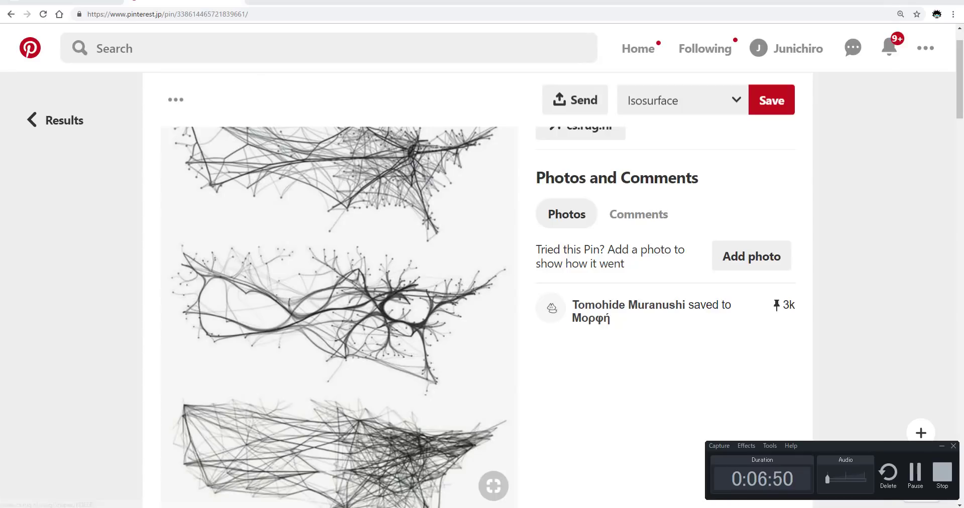
key("alt+Tab")
- Hide レイヤー 2 in the Layers panel so the canvas shows blank
left_click(784, 418)
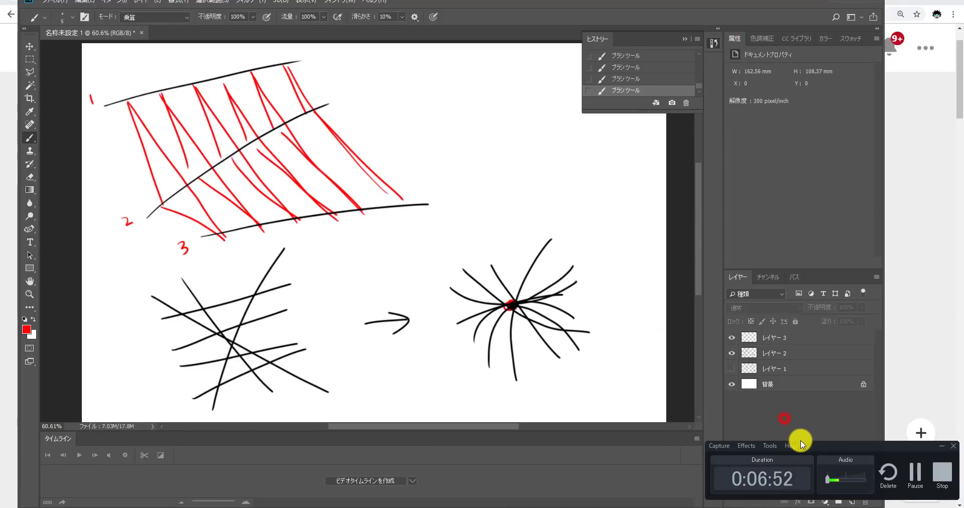
left_click(819, 448)
left_click(807, 438)
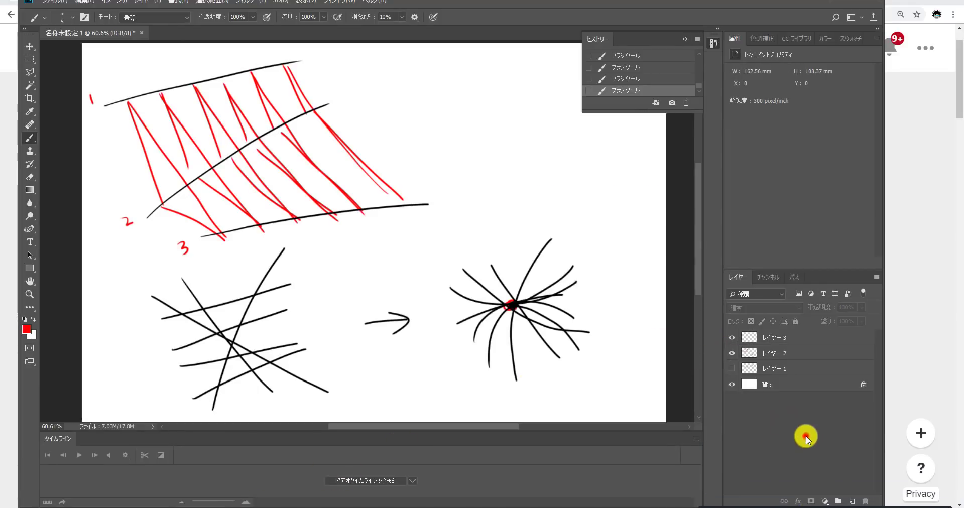
left_click(732, 353)
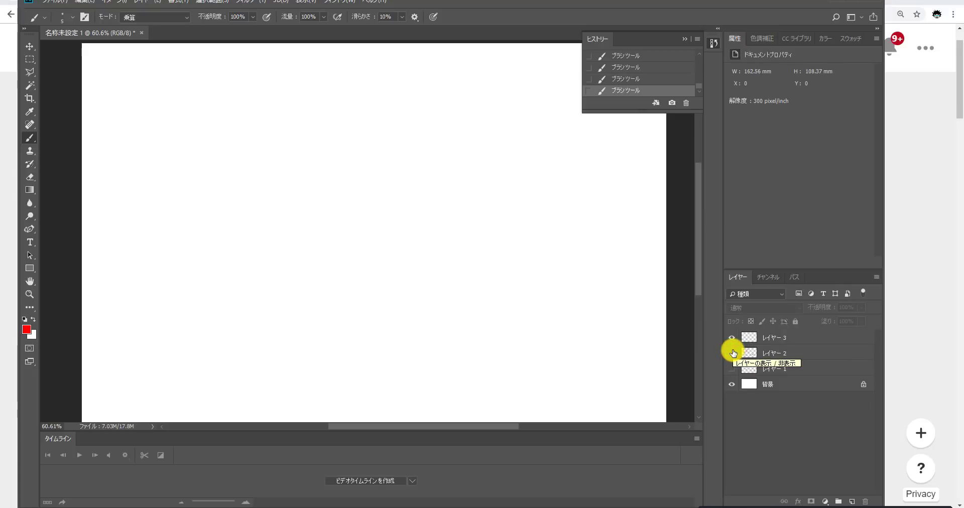
left_click(732, 353)
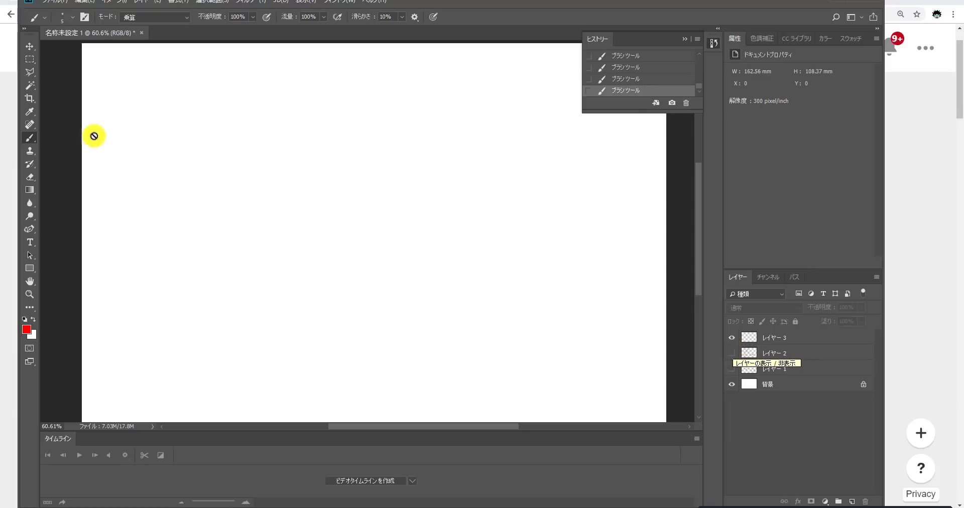
- Set the foreground colour back to black and select レイヤー 3
left_click(25, 327)
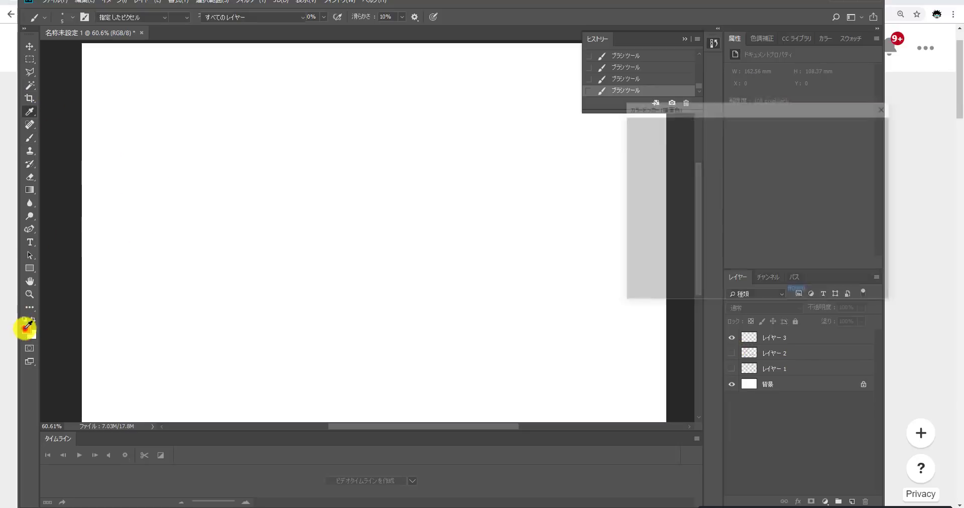
left_click_drag(680, 191, 605, 261)
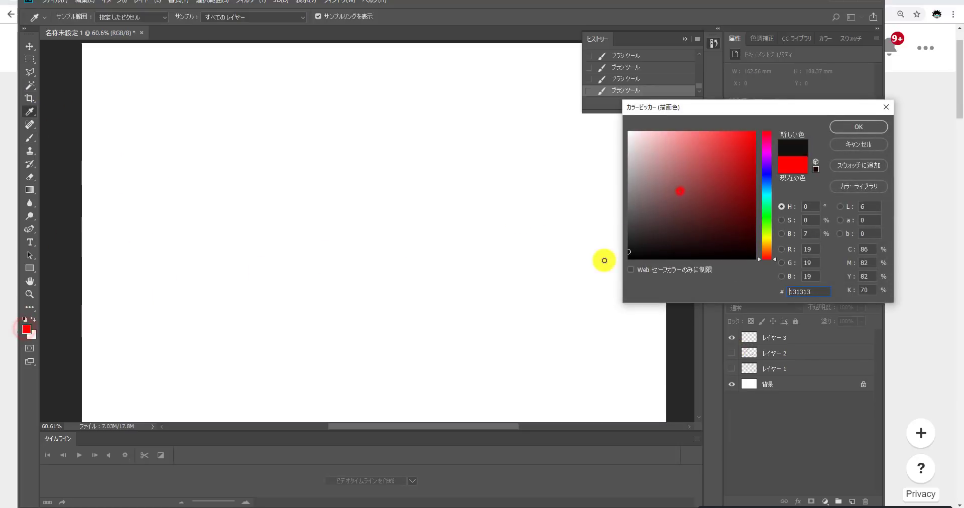
left_click(843, 126)
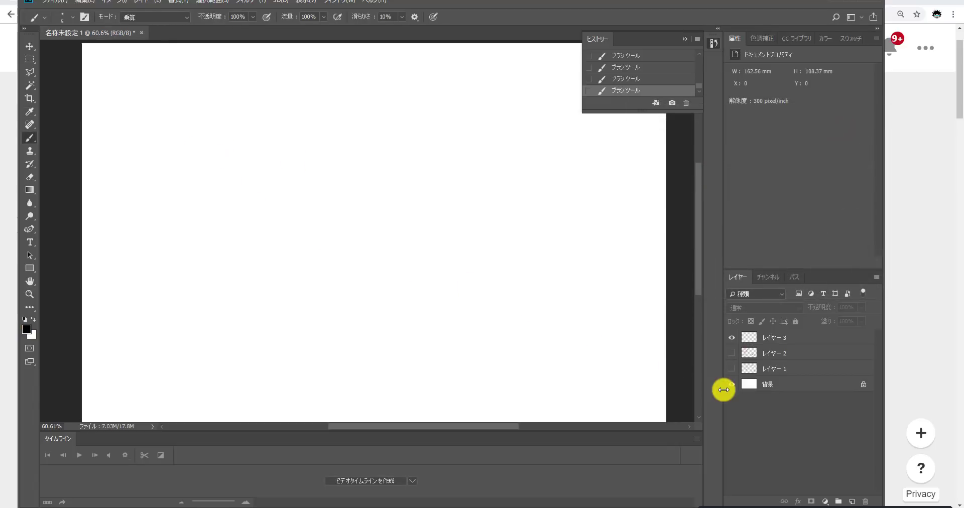
left_click(763, 337)
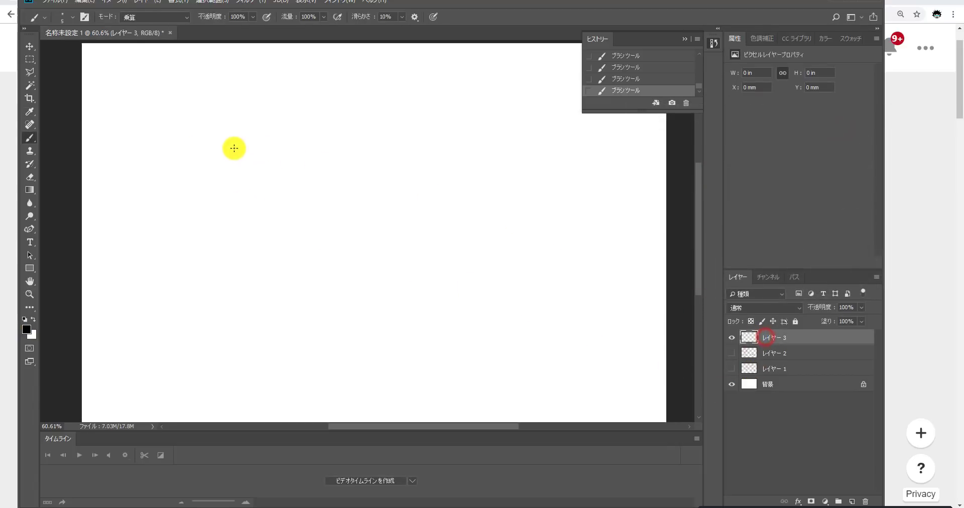
- Paint five roughly parallel black lines on レイヤー 3 and one long curve crossing them
left_click(213, 148, "shift")
left_click(195, 208)
left_click(400, 152, "shift")
left_click(247, 249)
left_click(406, 175, "shift")
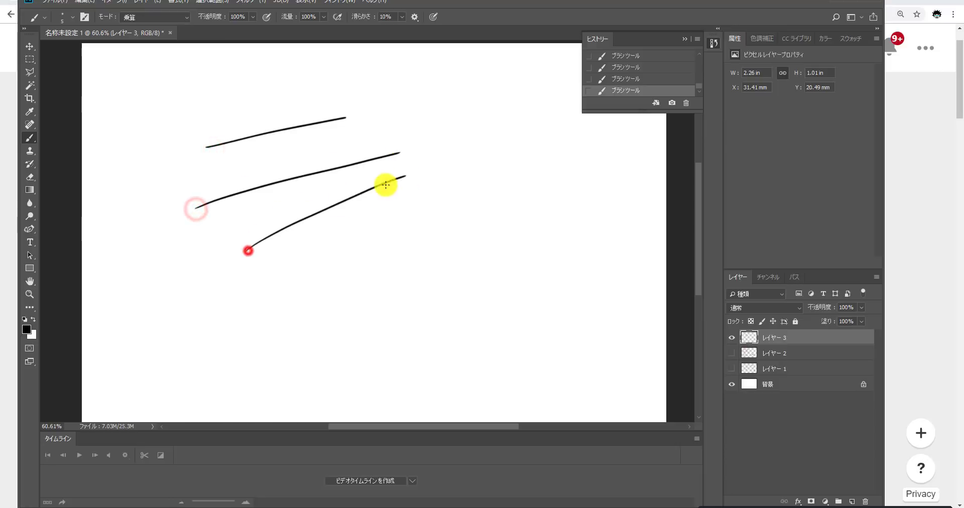
left_click(277, 252)
left_click_drag(314, 249, 446, 254)
left_click_drag(210, 317, 451, 260)
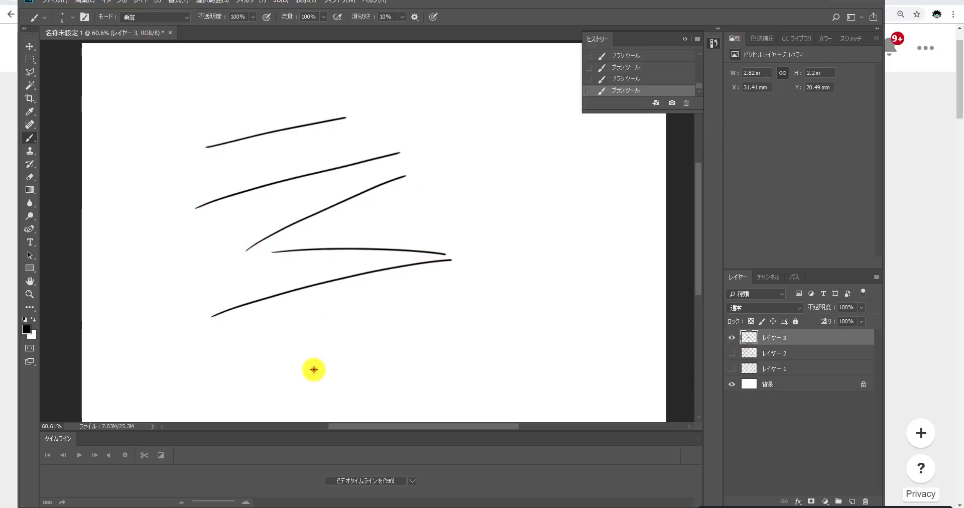
left_click_drag(311, 372, 473, 223)
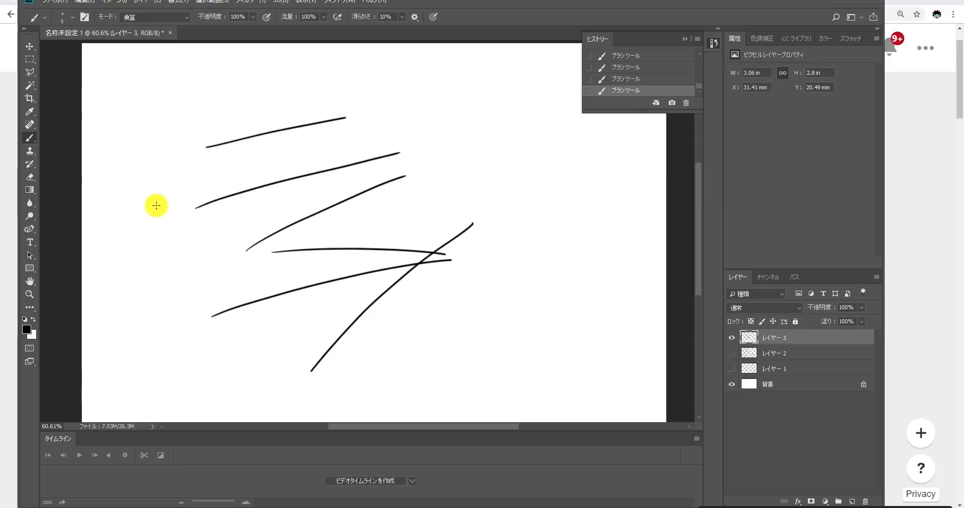
left_click(26, 329)
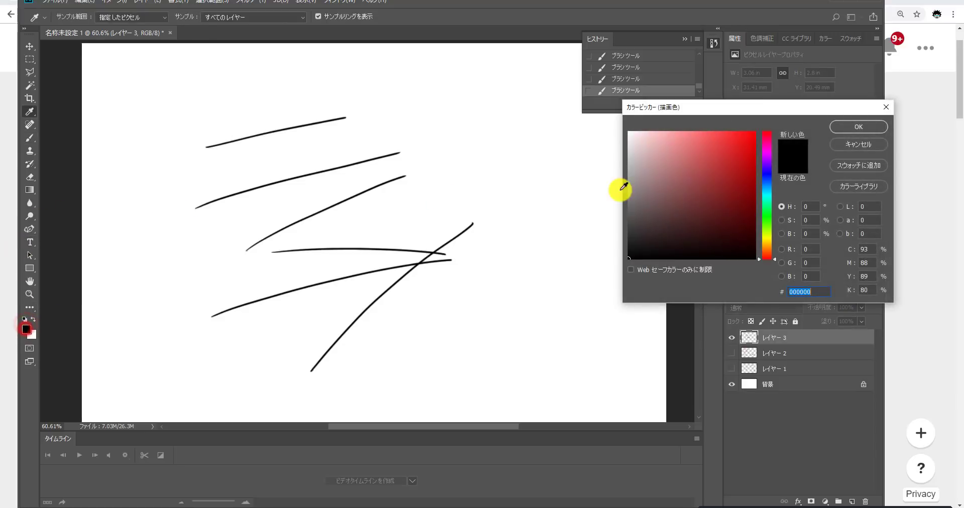
- Switch the brush to red and write 1 beside the second stroke
left_click(684, 177)
left_click(839, 125)
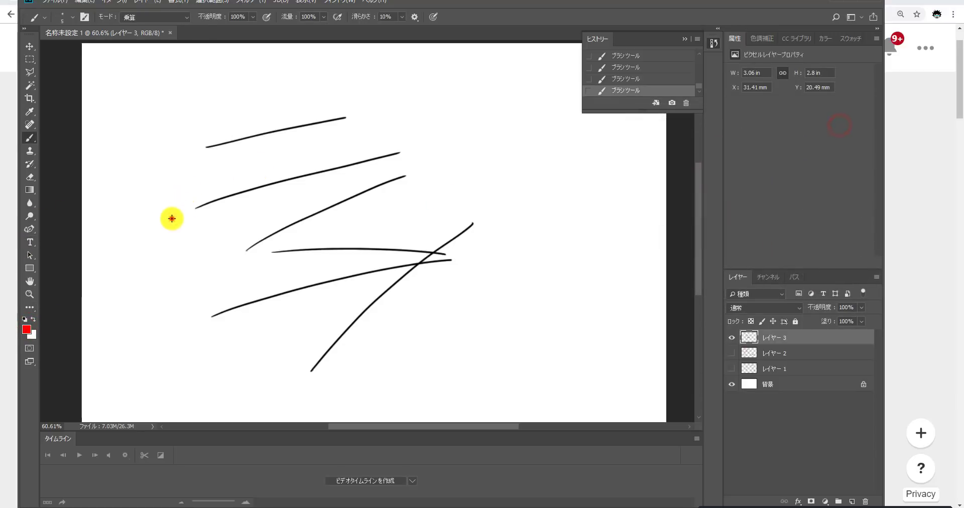
left_click_drag(171, 221, 181, 223)
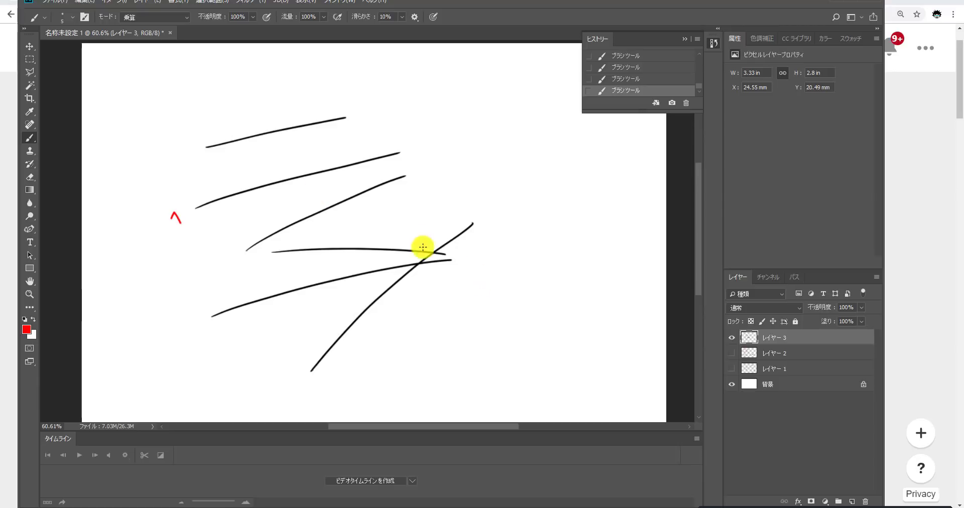
left_click(365, 267)
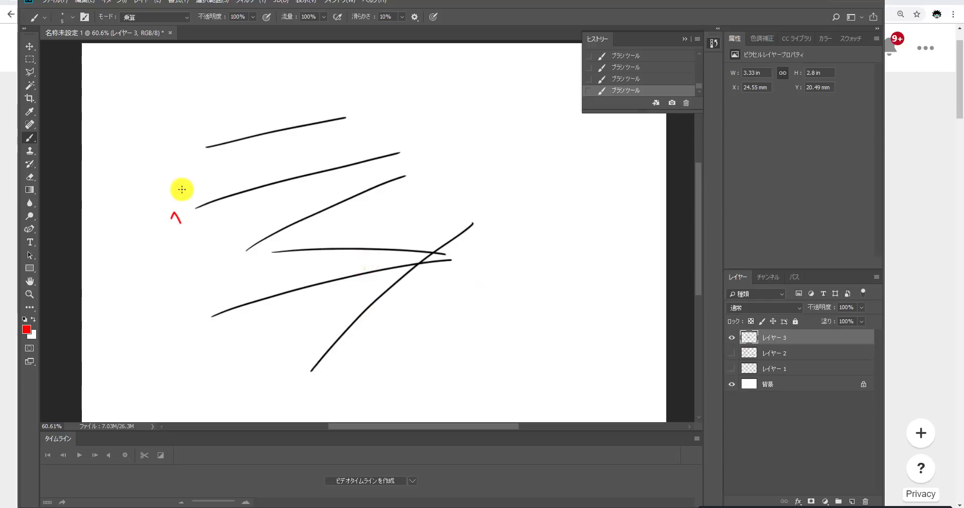
left_click(288, 176)
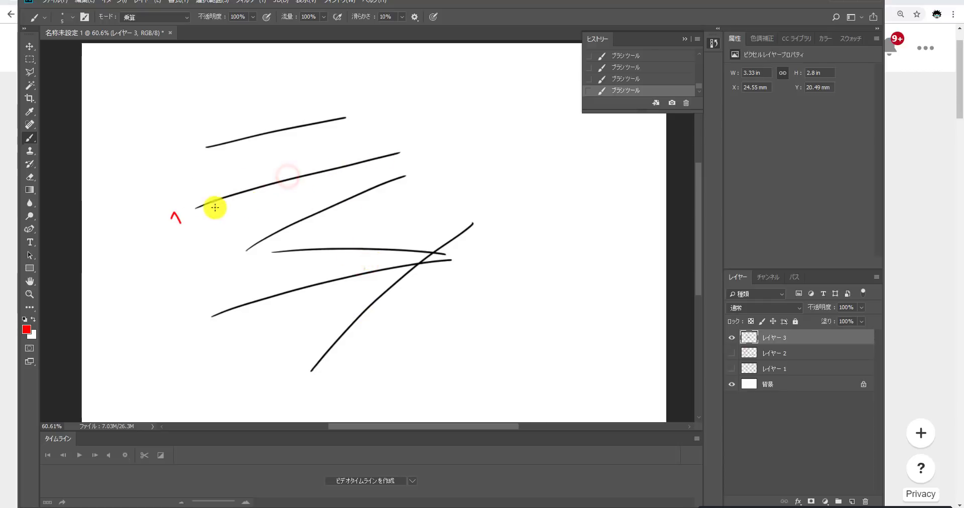
left_click(196, 208)
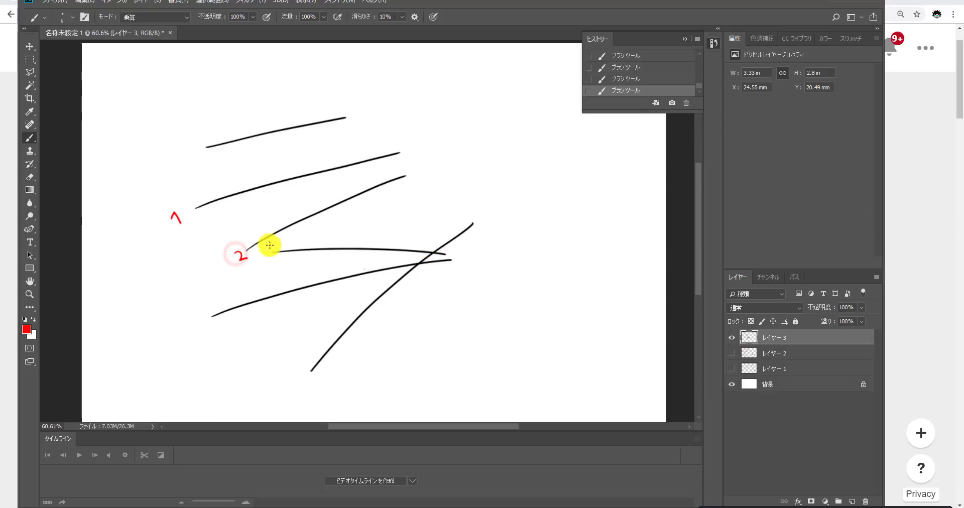
- Label strokes 2–6 in red, circle stroke 1, then hide レイヤー 3 and add a new layer
left_click_drag(244, 257, 264, 261)
mouse_move(200, 310)
left_mouse_down()
mouse_move(194, 317)
mouse_move(205, 316)
left_mouse_up()
left_click_drag(297, 370, 303, 378)
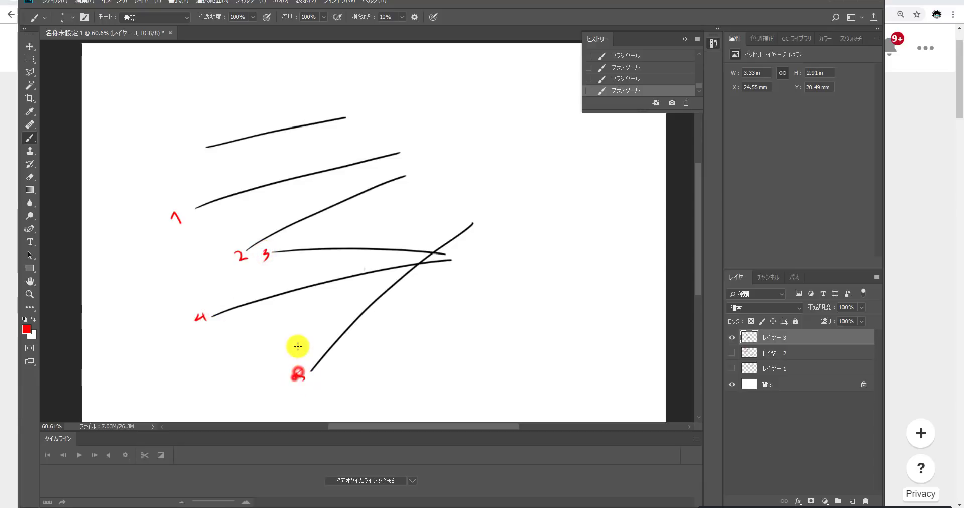
left_click_drag(204, 133, 207, 147)
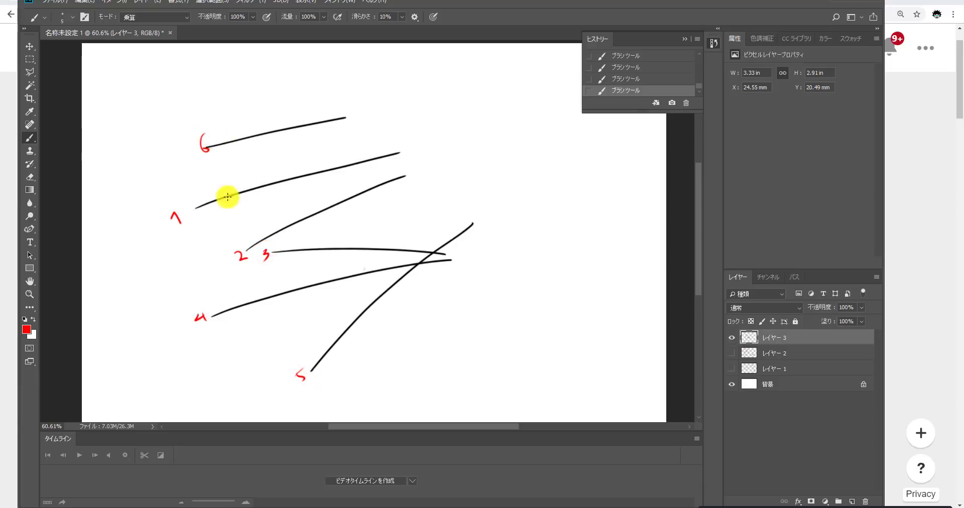
mouse_move(190, 226)
left_mouse_down()
mouse_move(193, 193)
mouse_move(310, 199)
mouse_move(238, 168)
mouse_move(338, 177)
left_mouse_up()
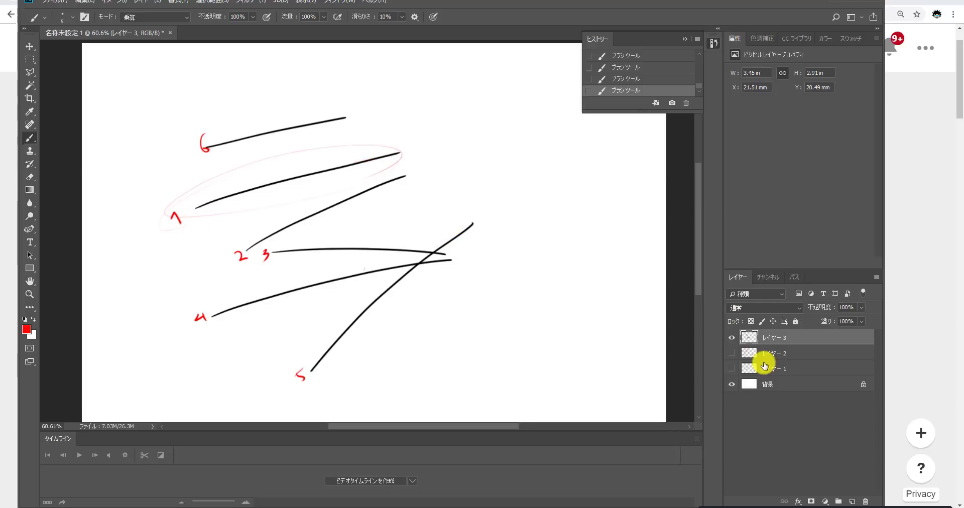
left_click(732, 338)
left_click(852, 501)
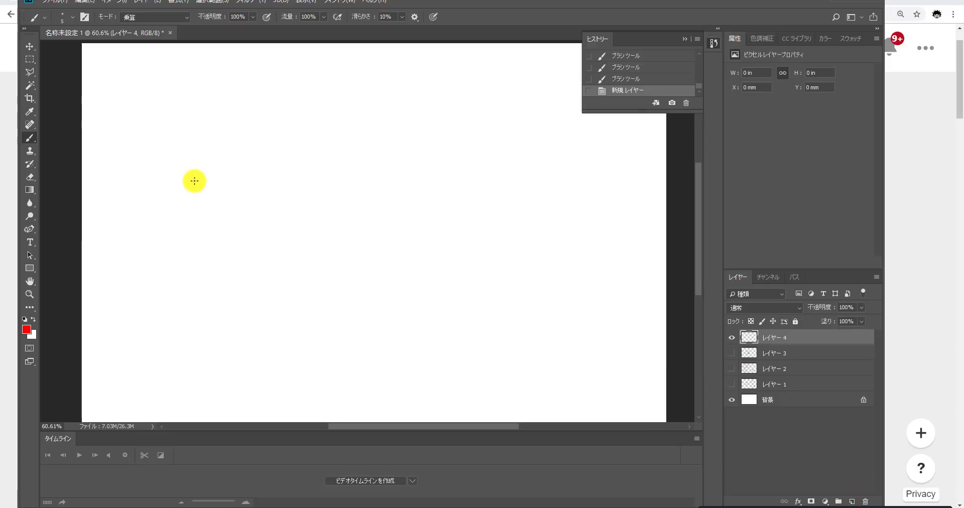
key("alt+Tab")
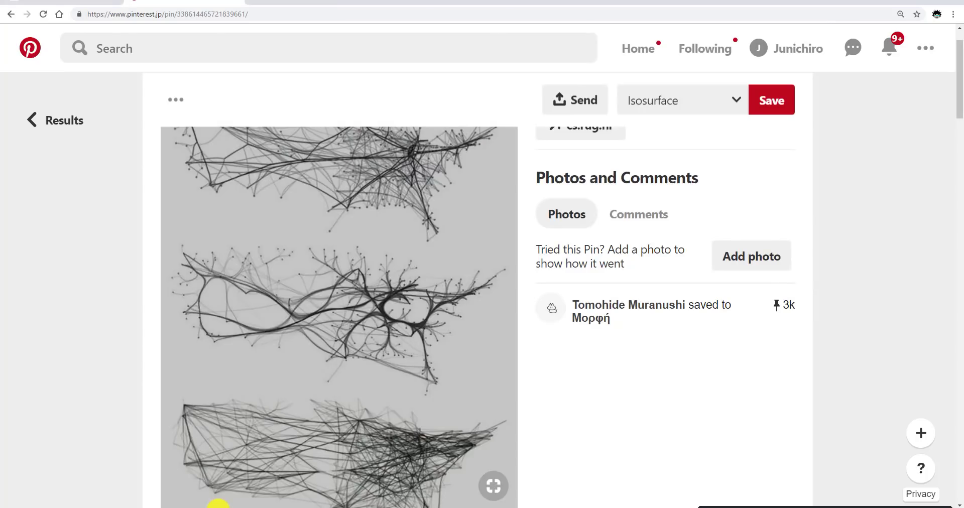
key("ctrl+shift+Tab")
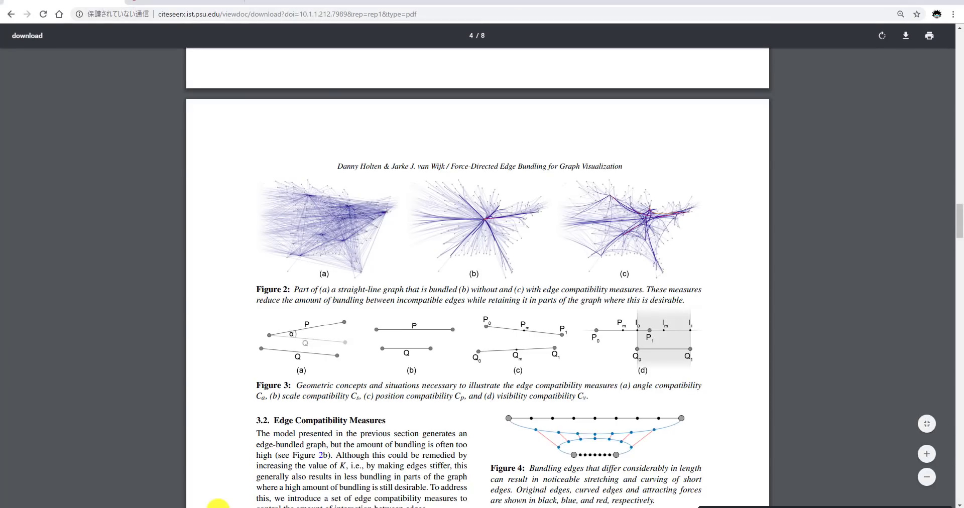
scroll(218, 504, "up", 8)
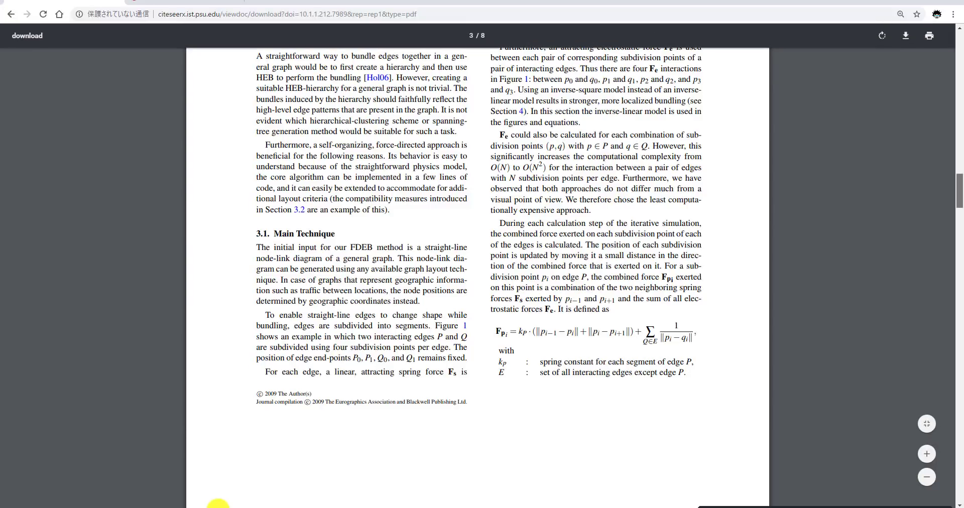
scroll(218, 505, "down", 8)
scroll(218, 504, "down", 4)
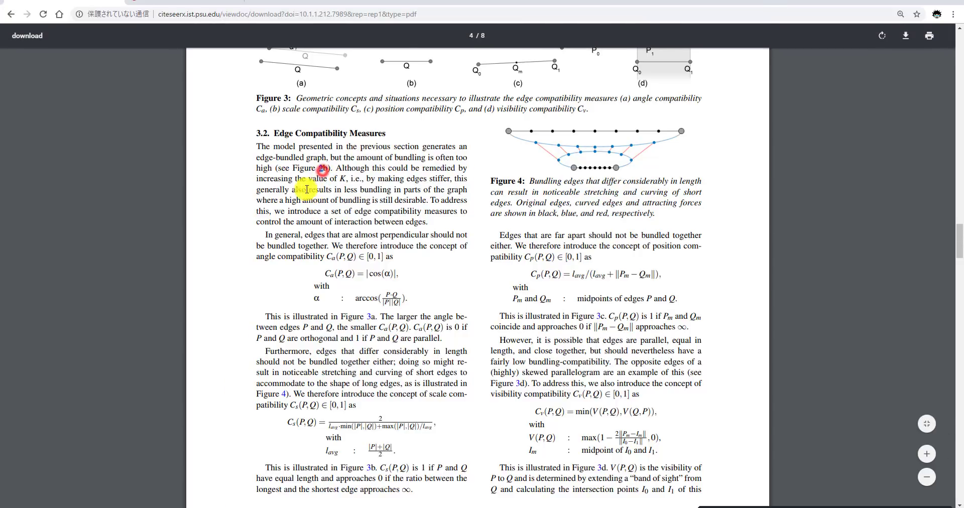
scroll(312, 181, "down", 1)
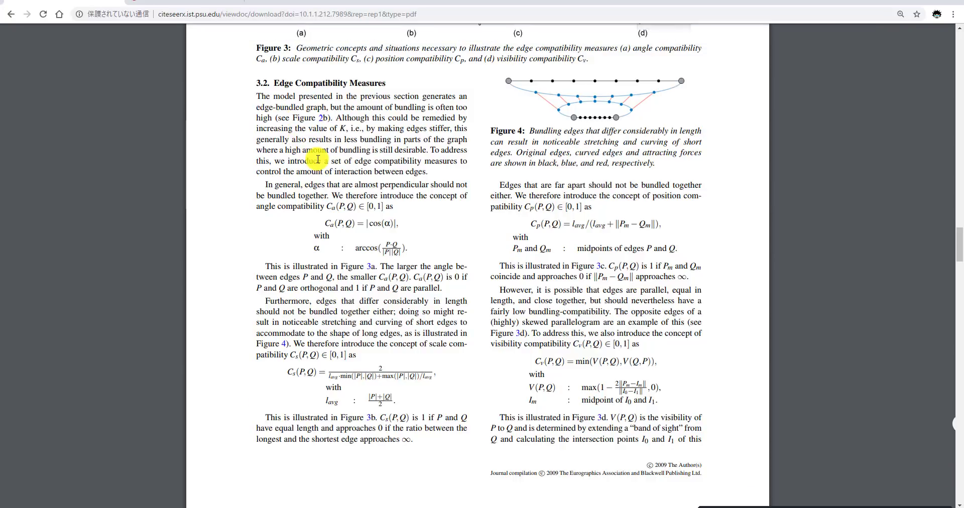
scroll(318, 159, "up", 2)
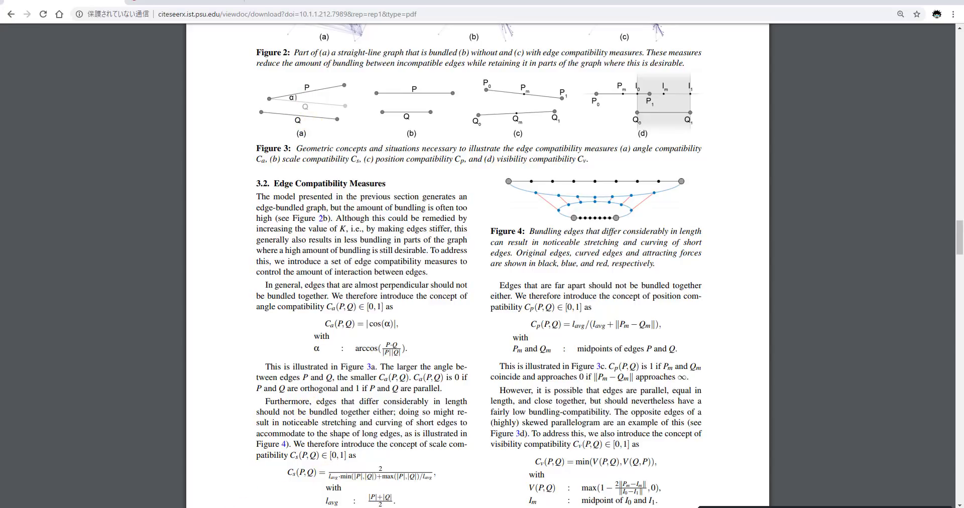
left_click(227, 507)
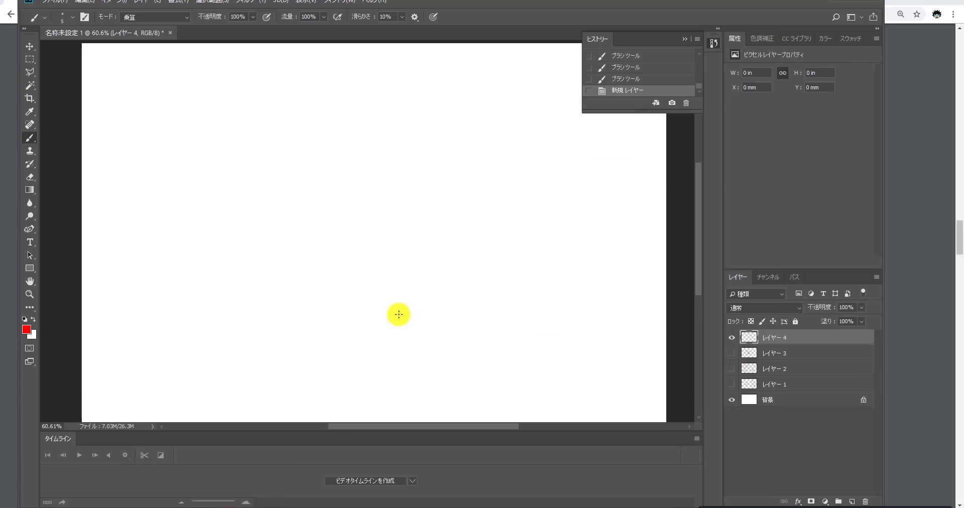
- Place a starting dot on the new layer and set the brush colour to black
left_click(280, 117)
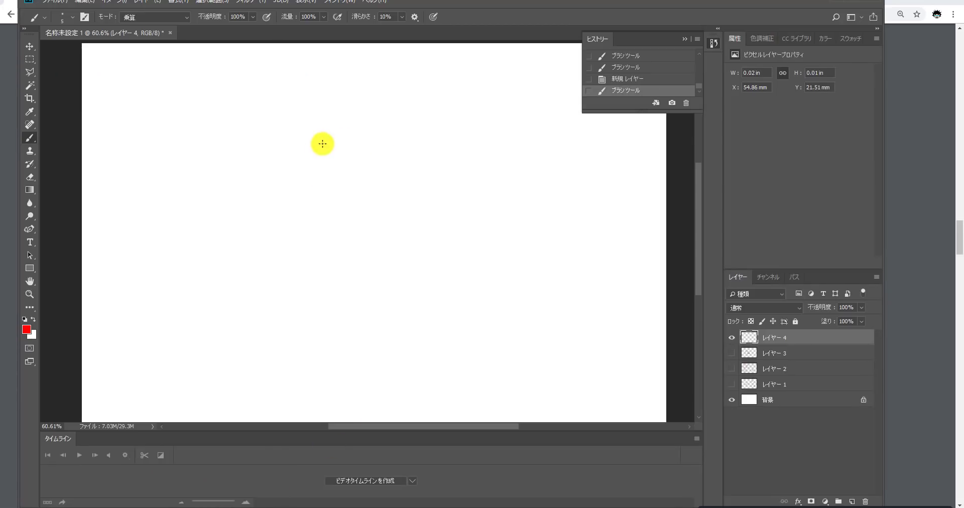
left_click(24, 327)
left_click_drag(696, 247, 641, 271)
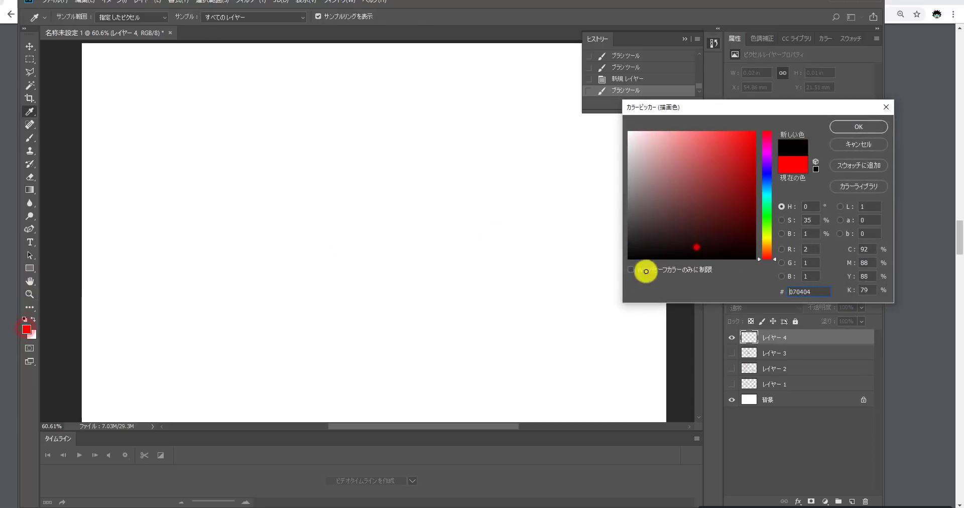
left_click(849, 125)
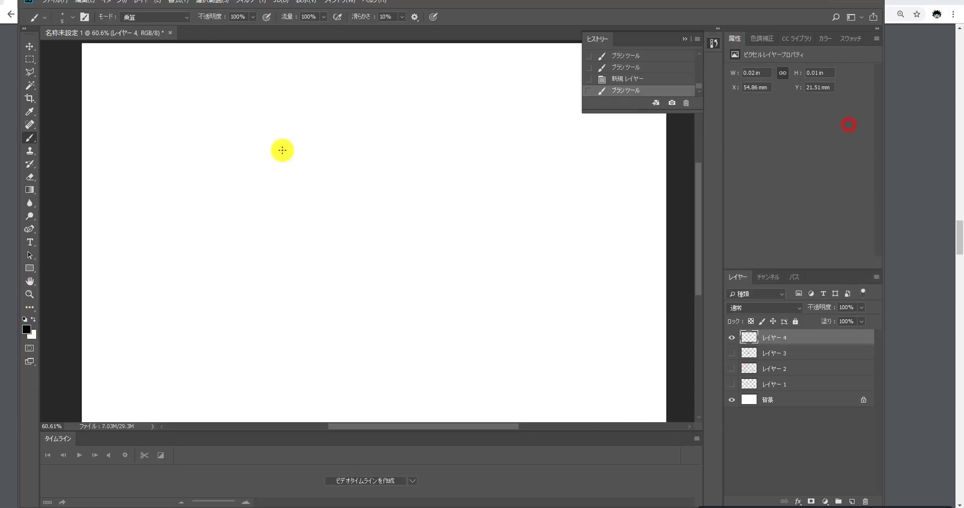
- Draw two black lines, dot five marks along the upper one, and label it 16
left_click(191, 185, "shift")
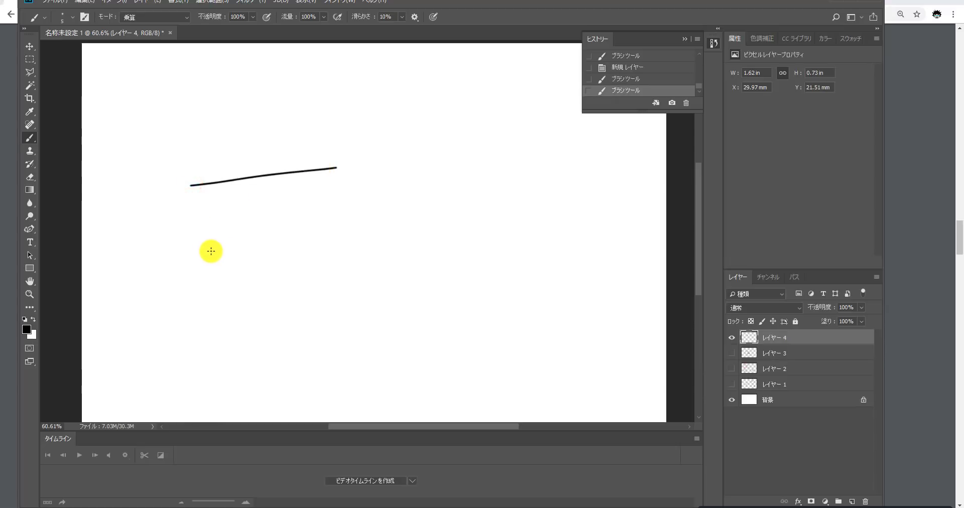
left_click_drag(197, 249, 352, 283)
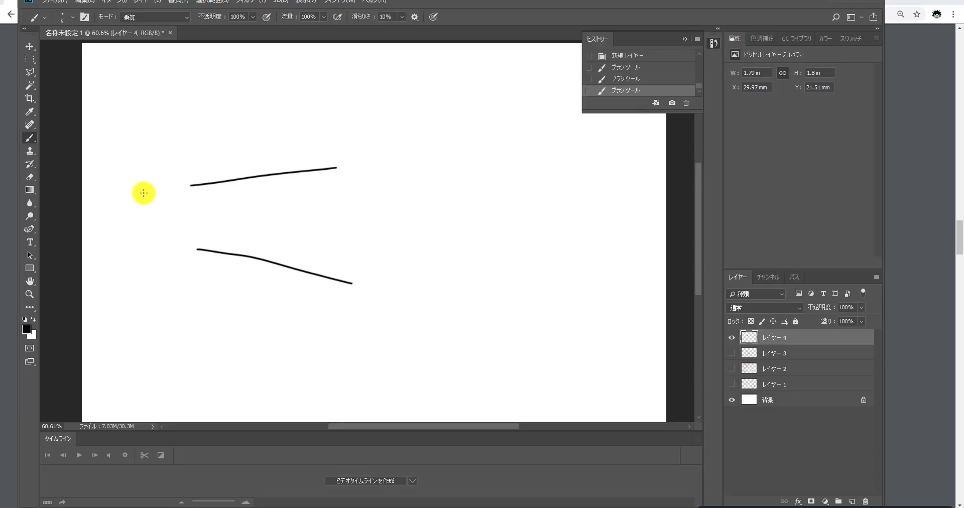
mouse_move(164, 184)
left_mouse_down()
mouse_move(355, 198)
mouse_move(236, 192)
left_mouse_up()
left_click(278, 192)
left_click(298, 195)
left_click(317, 197)
left_click(338, 200)
left_click(356, 198)
left_click_drag(250, 177, 251, 184)
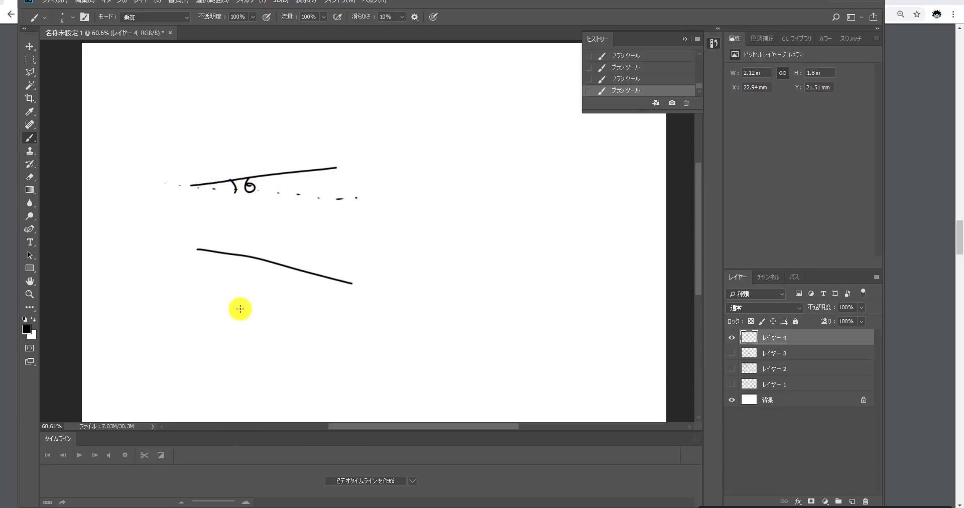
- Write θ > x beneath the lower line
mouse_move(241, 306)
left_mouse_down()
mouse_move(237, 318)
mouse_move(267, 312)
mouse_move(256, 327)
left_mouse_up()
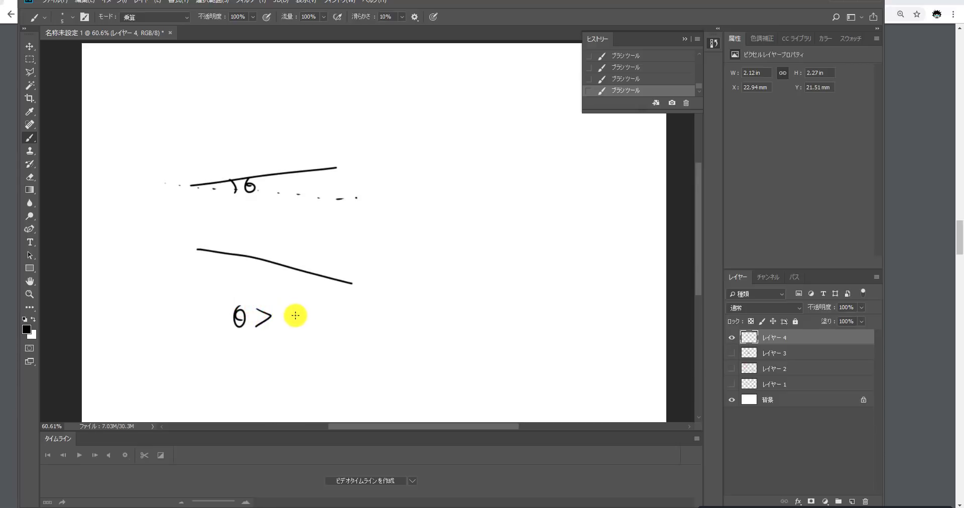
left_click_drag(283, 322, 297, 311)
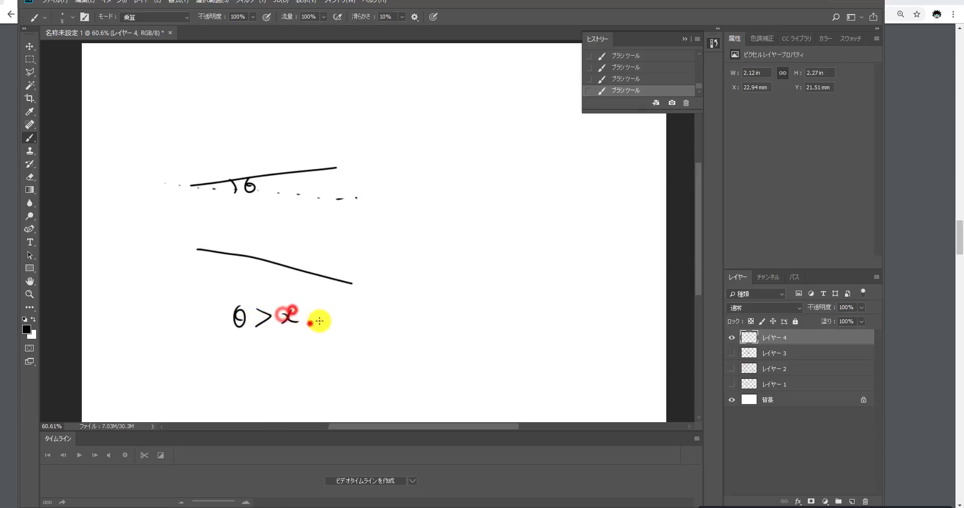
left_click(310, 323)
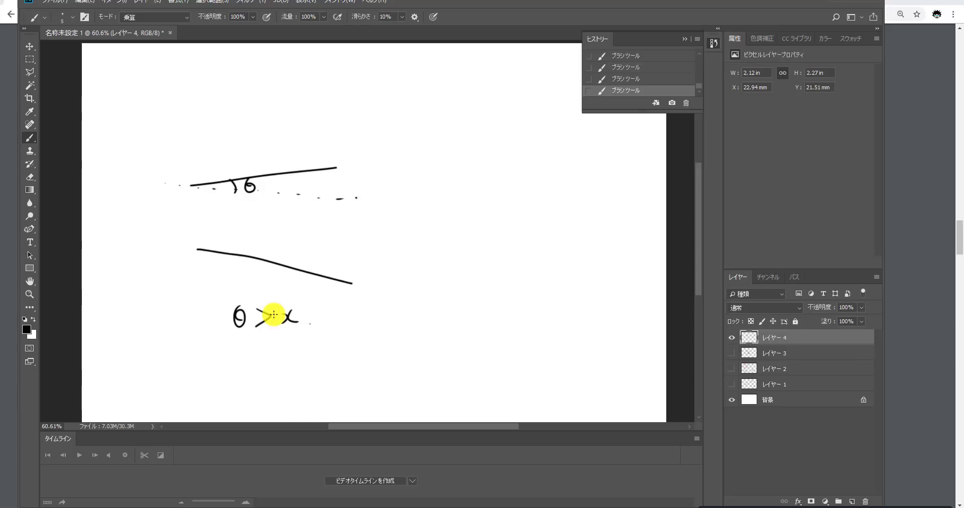
left_click(252, 166)
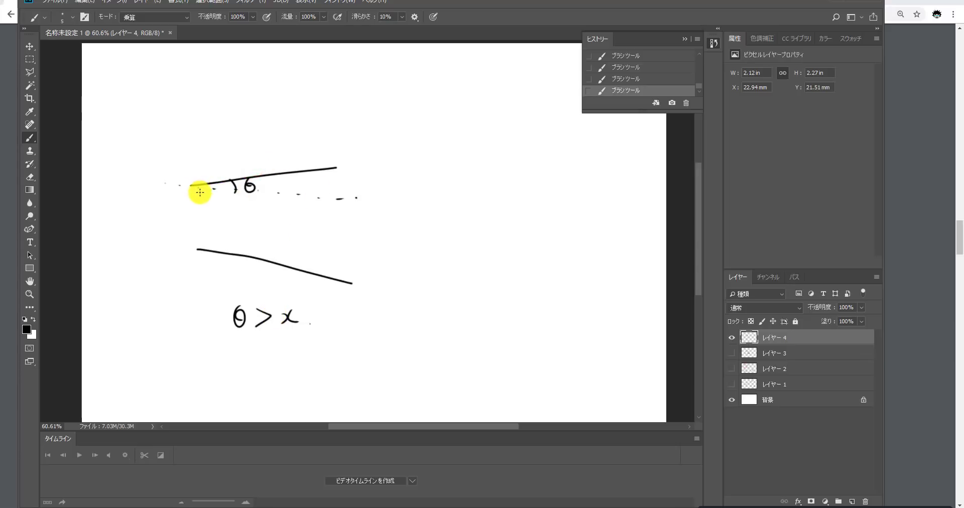
left_click(183, 181)
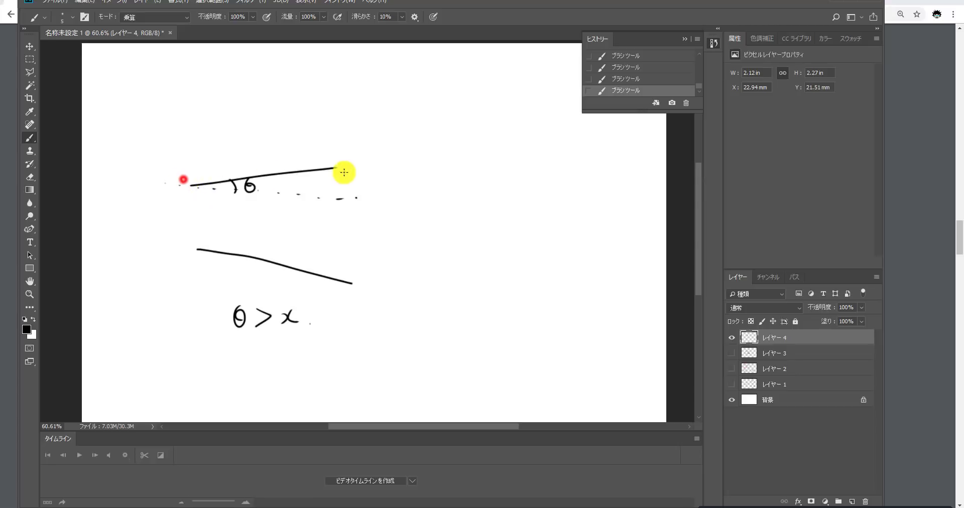
left_click(176, 240)
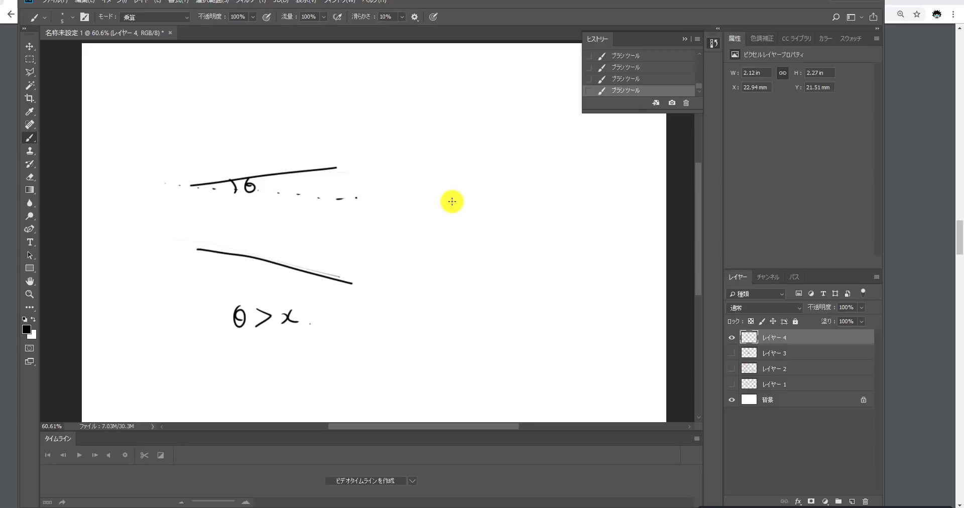
- Draw a black crossing-line angle on the right, marked θ and 45°
left_click_drag(430, 209, 570, 178)
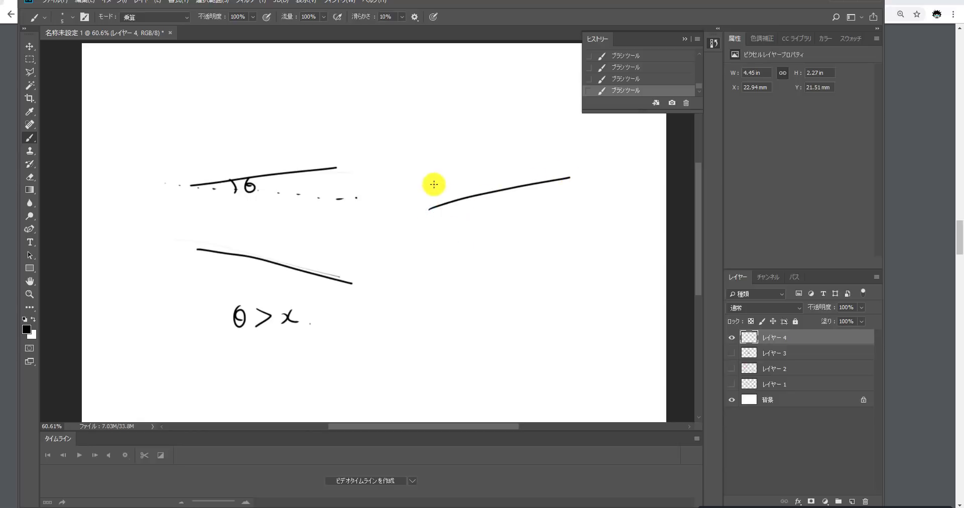
left_click_drag(426, 179, 528, 326)
mouse_move(459, 200)
left_mouse_down()
mouse_move(463, 210)
mouse_move(453, 216)
mouse_move(533, 219)
left_mouse_up()
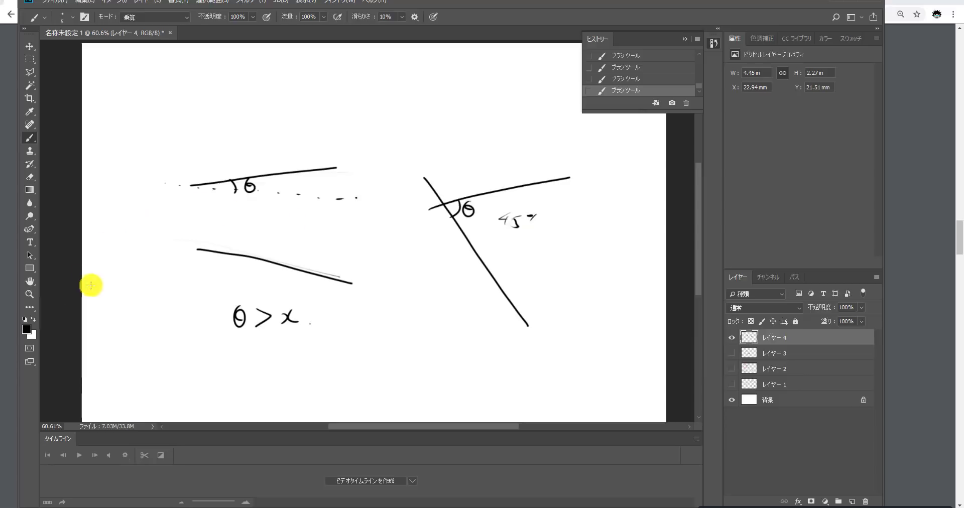
- Switch to pure red, circle the two left-hand lines, and draw two red lines across the angle
left_click(27, 327)
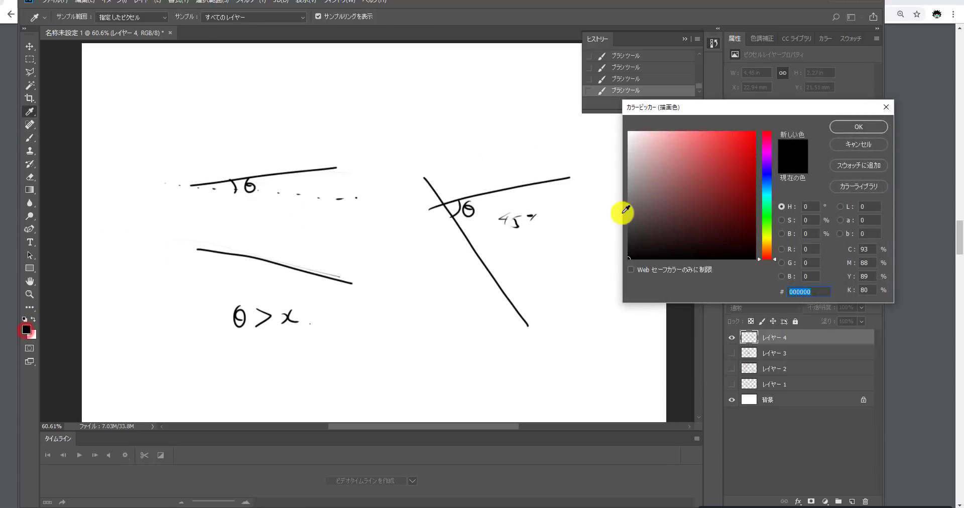
left_click_drag(738, 189, 800, 118)
left_click(859, 127)
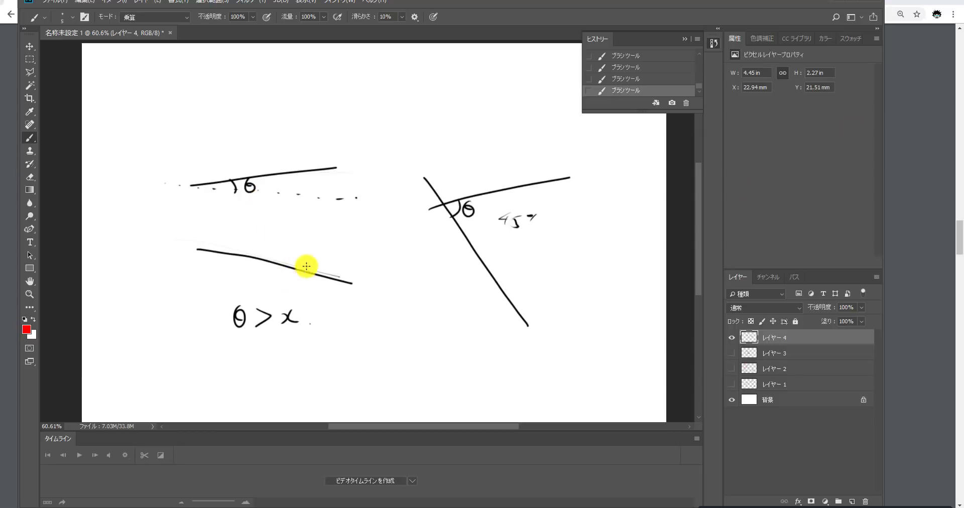
mouse_move(285, 284)
left_mouse_down()
mouse_move(198, 159)
mouse_move(363, 153)
mouse_move(315, 294)
mouse_move(172, 270)
mouse_move(199, 146)
left_mouse_up()
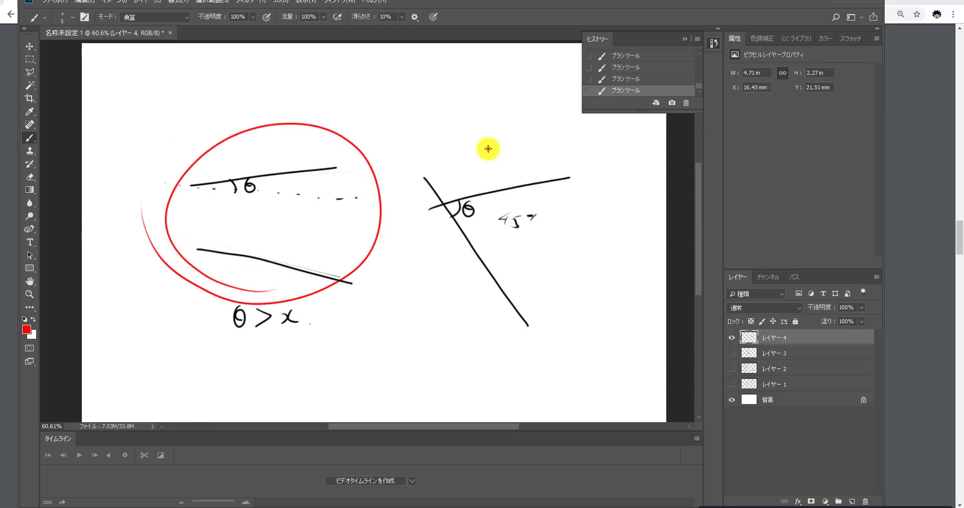
left_click_drag(488, 148, 557, 302)
left_click_drag(414, 300, 603, 167)
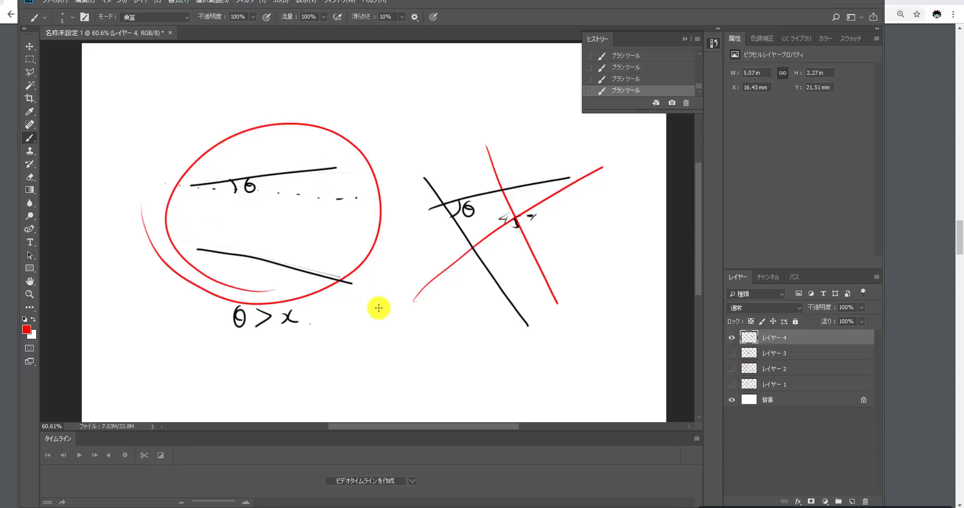
- Switch the brush to black and handwrite 'dot product' below the θ > x sketch
left_click(26, 330)
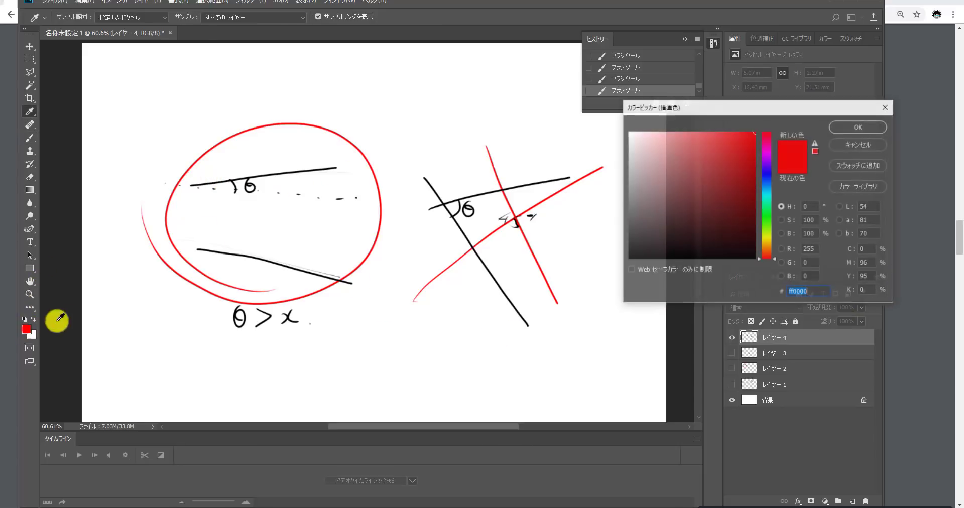
left_click_drag(675, 224, 619, 241)
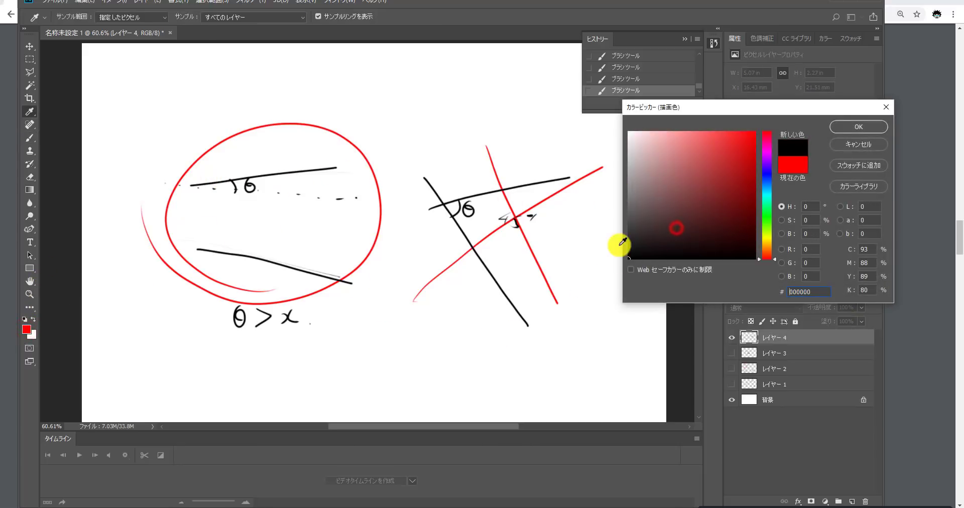
left_click(847, 127)
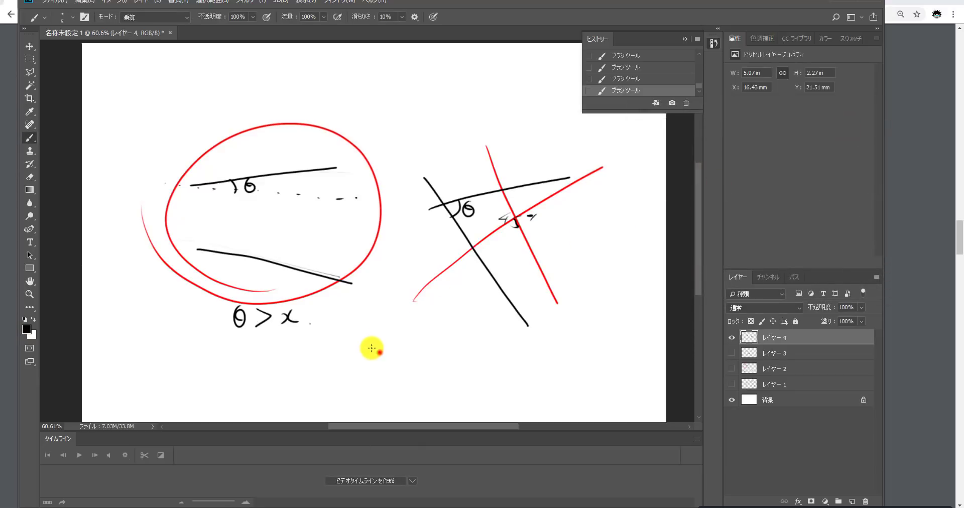
mouse_move(379, 346)
left_mouse_down()
mouse_move(376, 358)
mouse_move(394, 355)
mouse_move(429, 336)
mouse_move(408, 338)
mouse_move(409, 330)
mouse_move(429, 336)
mouse_move(432, 322)
mouse_move(457, 319)
mouse_move(452, 301)
mouse_move(467, 307)
left_mouse_up()
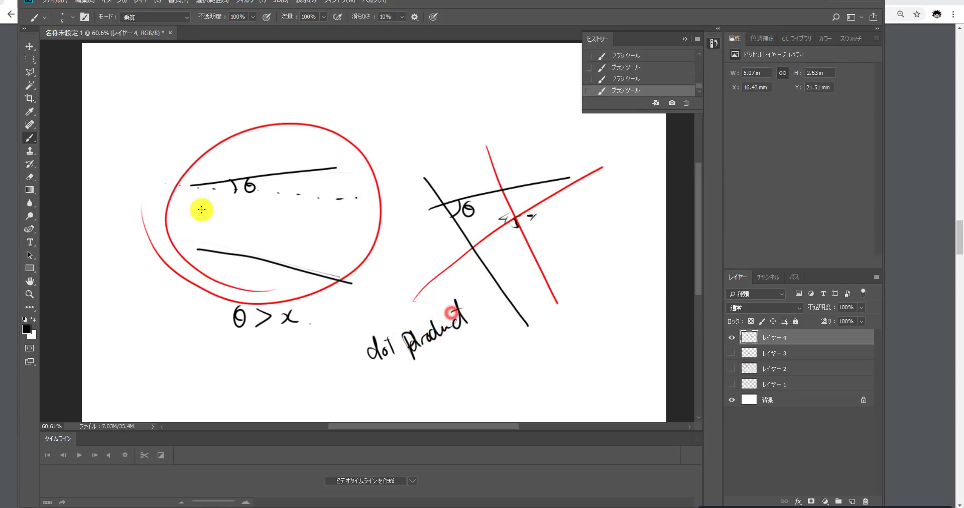
left_click(189, 185)
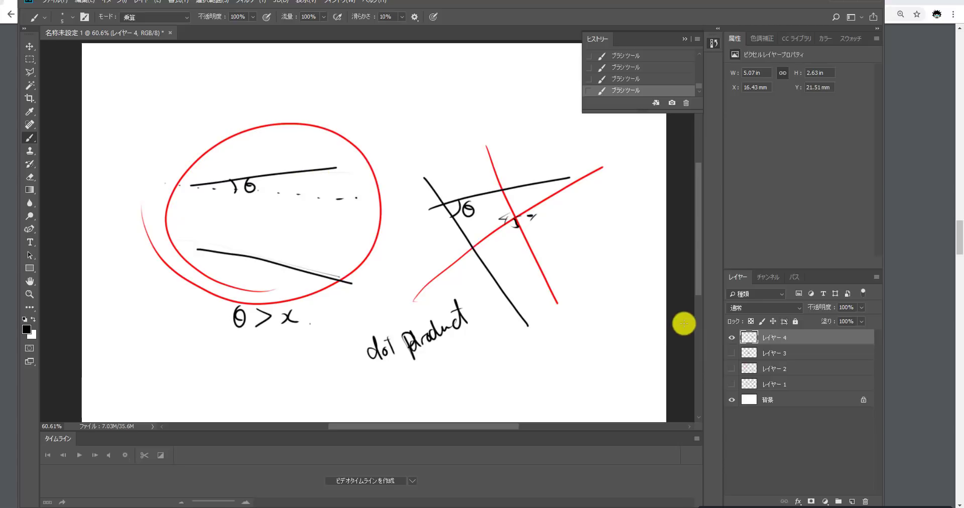
- Hide the drawings layer, add a new layer, and brush a long upper and shorter lower black line
left_click(729, 337)
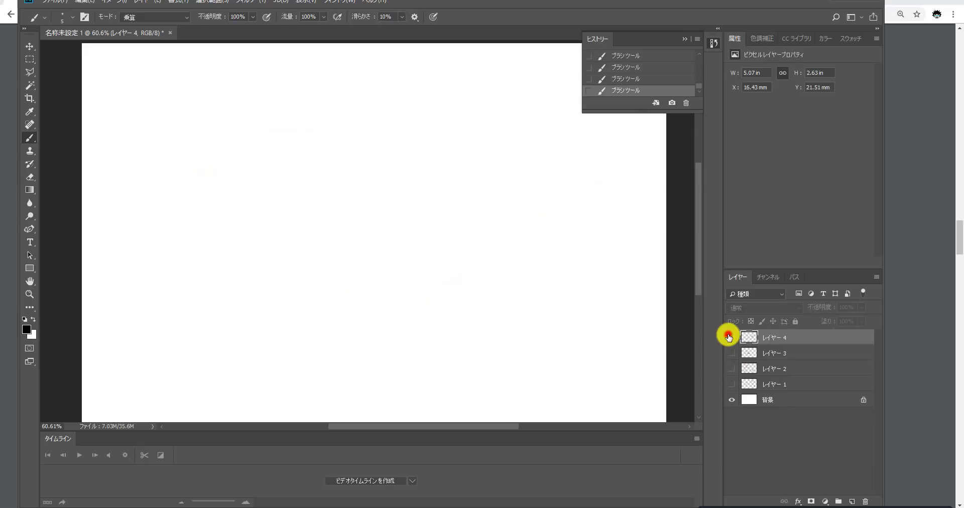
left_click(852, 501)
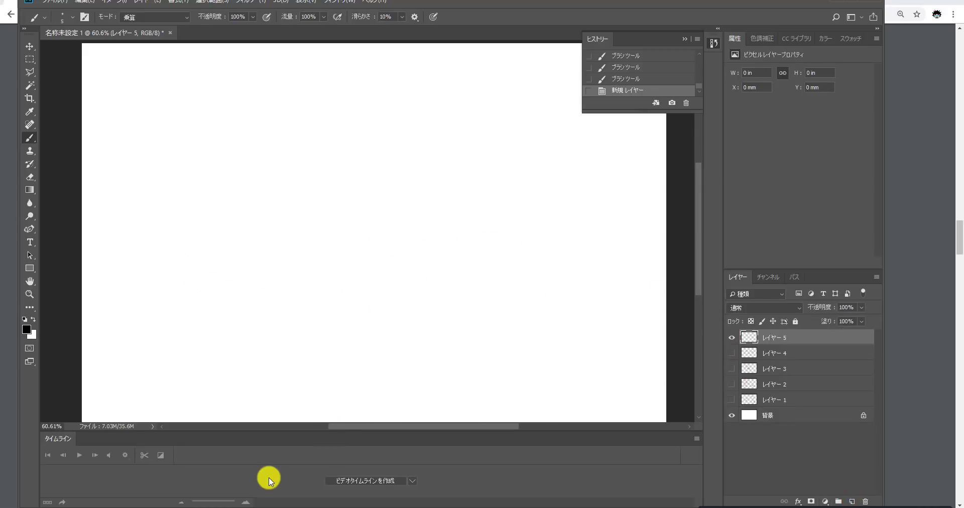
left_click(216, 506)
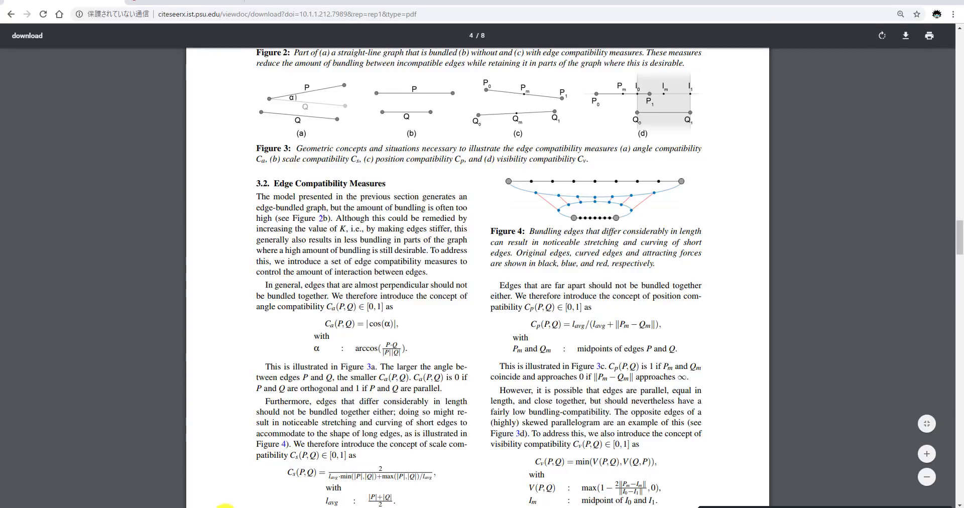
left_click(224, 506)
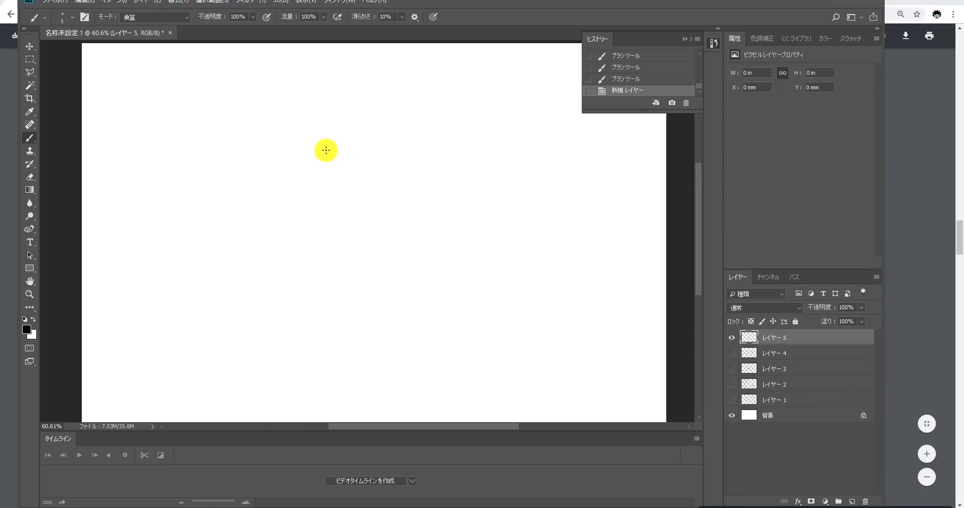
left_click_drag(209, 174, 463, 152)
left_click_drag(292, 284, 395, 244)
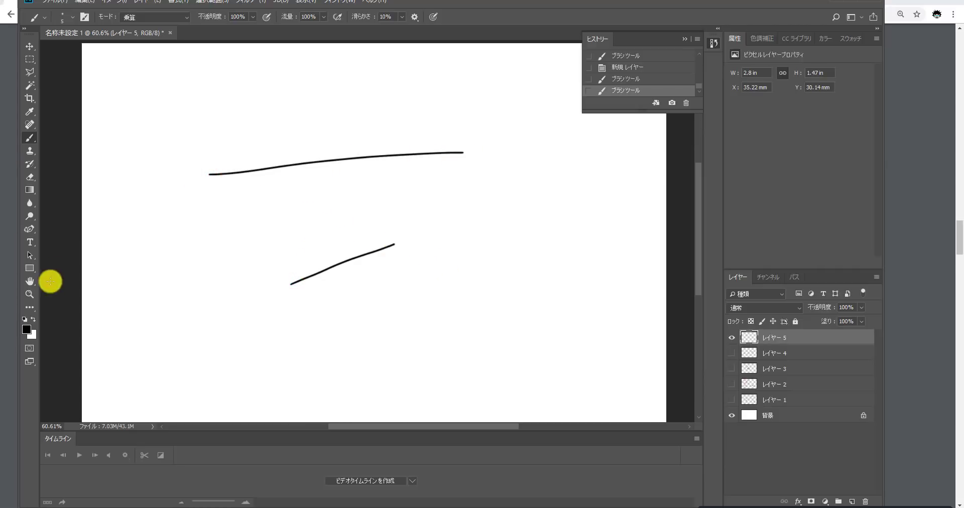
- Switch to red and mark seven points along the upper line
left_click(27, 329)
left_click(743, 137)
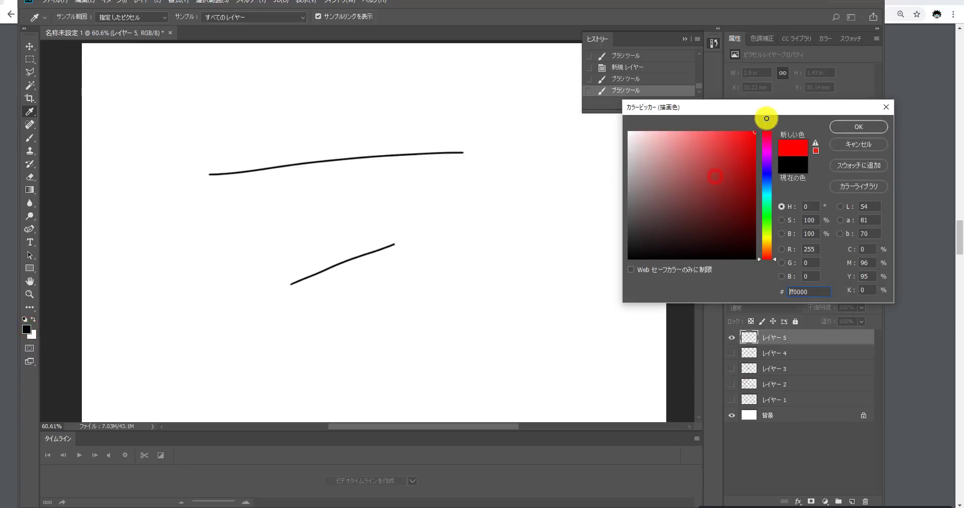
left_click(834, 127)
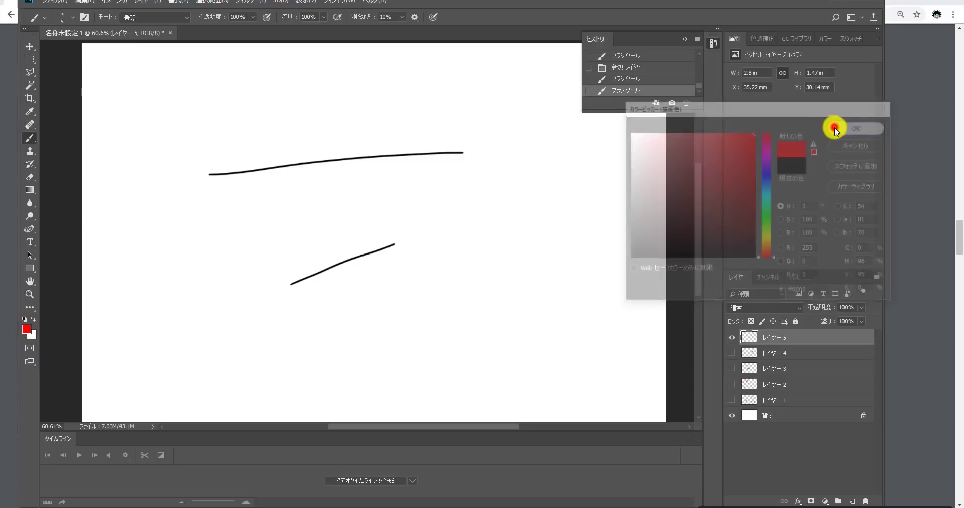
left_click(233, 172)
left_click(266, 167)
left_click(298, 162)
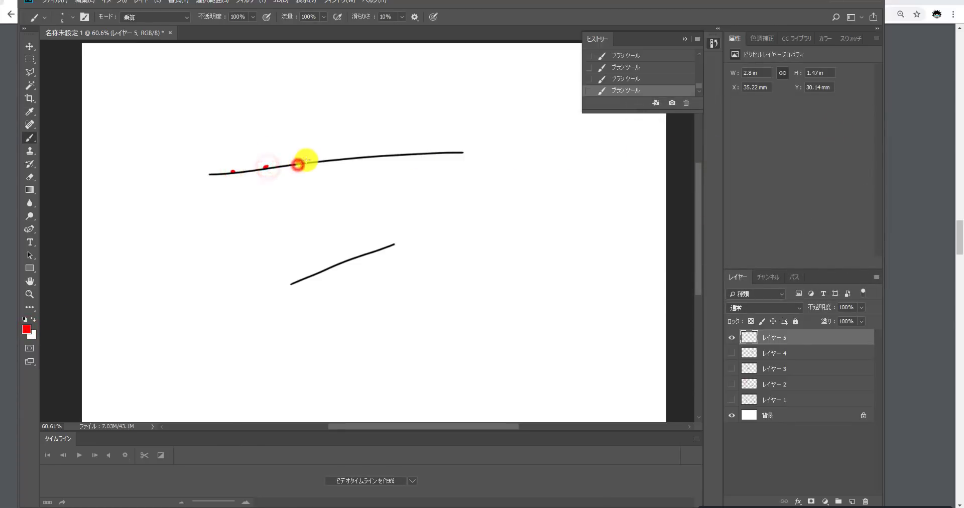
left_click(335, 158)
left_click(370, 154)
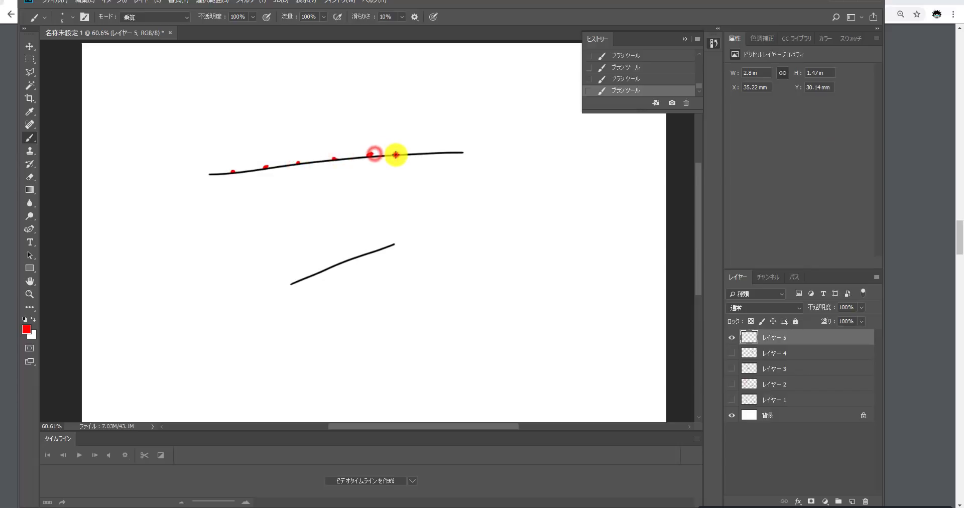
left_click(395, 154)
left_click(424, 153)
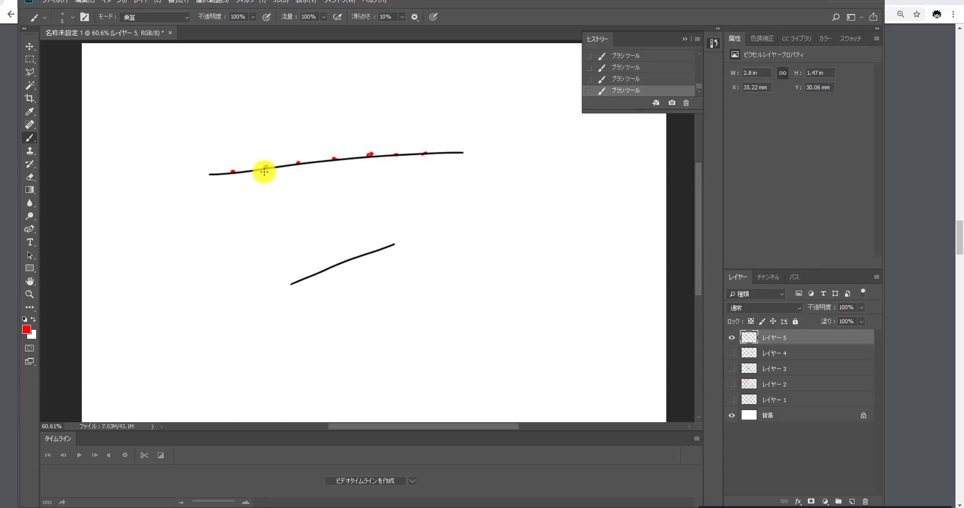
- Mark five red points along the lower line
left_click(303, 280)
left_click(315, 273)
left_click(353, 258)
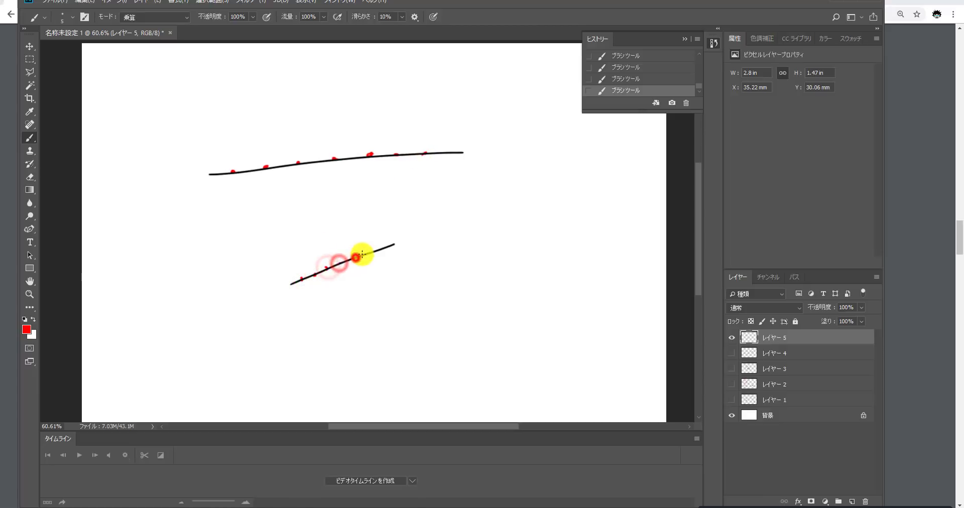
left_click(362, 255)
left_click(375, 252)
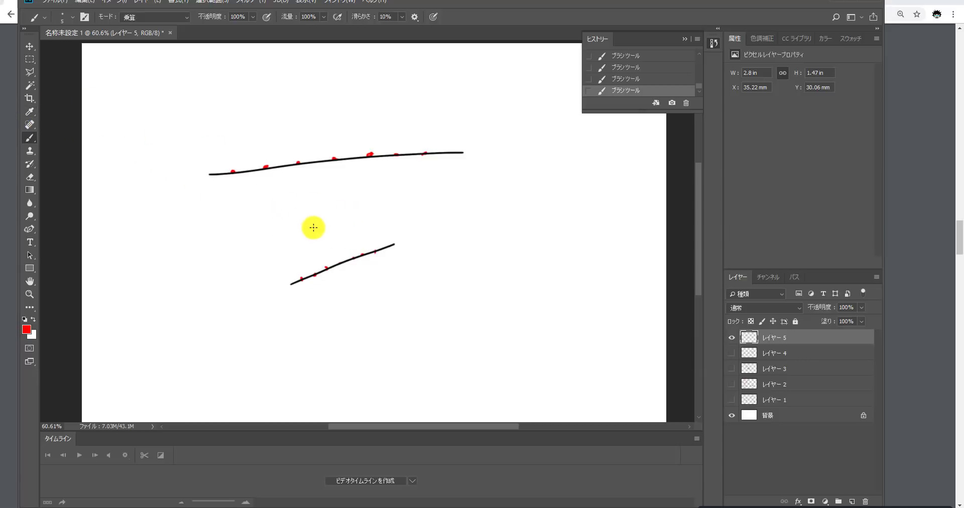
- Join the upper-line points to the lower line with fanning red curves
left_click(231, 174, "shift")
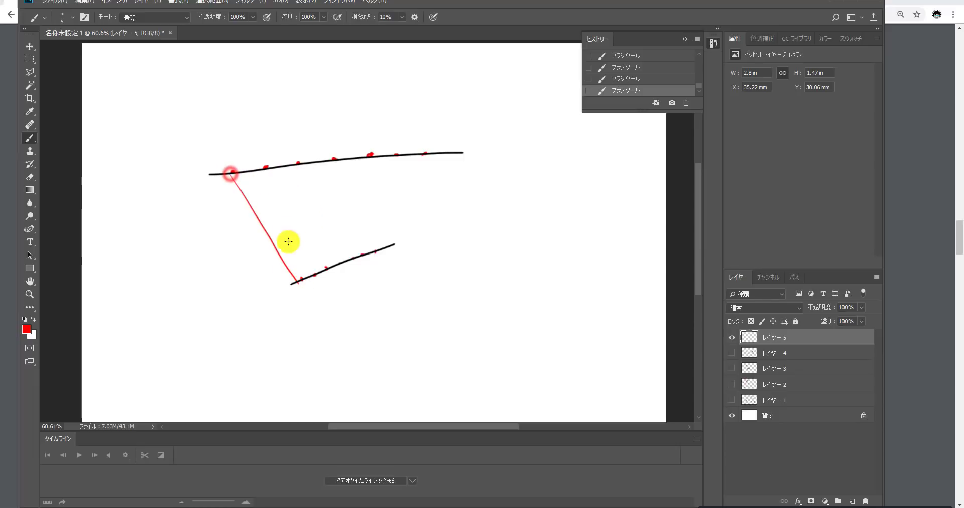
left_click_drag(267, 167, 318, 268)
mouse_move(301, 167)
left_mouse_down()
mouse_move(322, 237)
mouse_move(318, 269)
left_mouse_up()
left_click_drag(331, 160, 335, 261)
left_click_drag(360, 158, 344, 260)
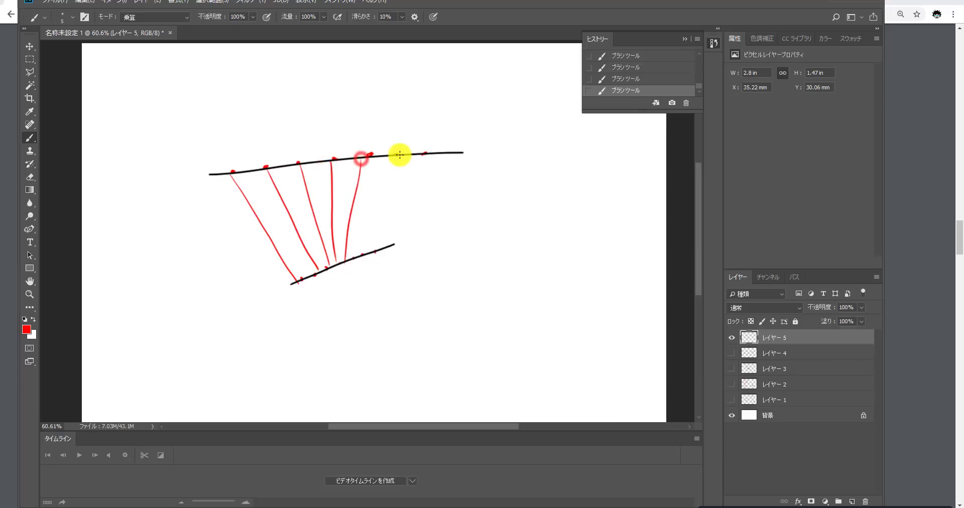
left_click_drag(398, 155, 357, 251)
left_click_drag(435, 148, 372, 254)
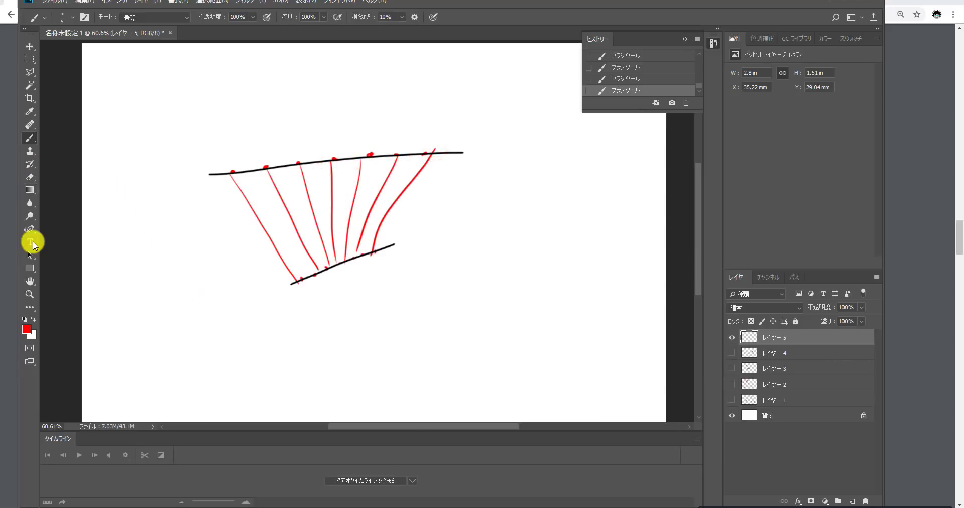
- Set the foreground colour to black in the Color Picker
left_click(27, 329)
left_click_drag(673, 219, 618, 252)
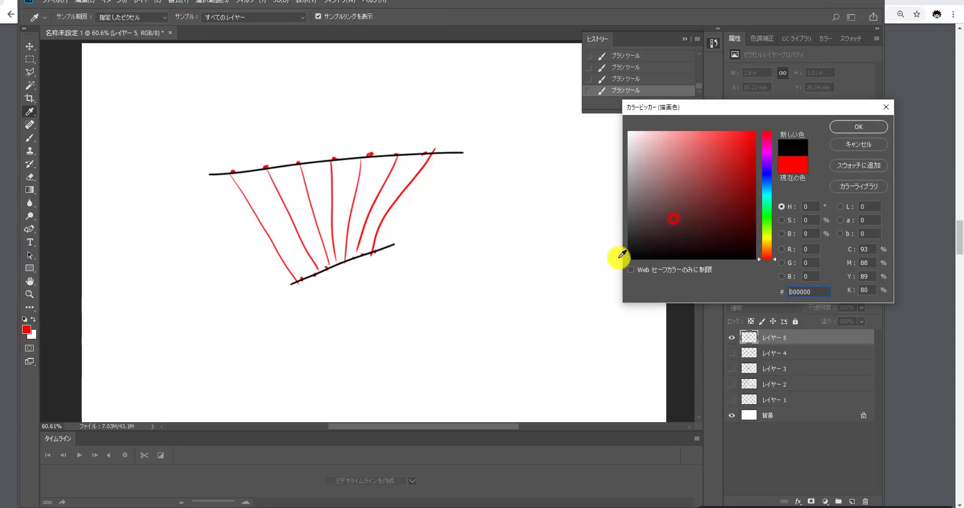
left_click(857, 127)
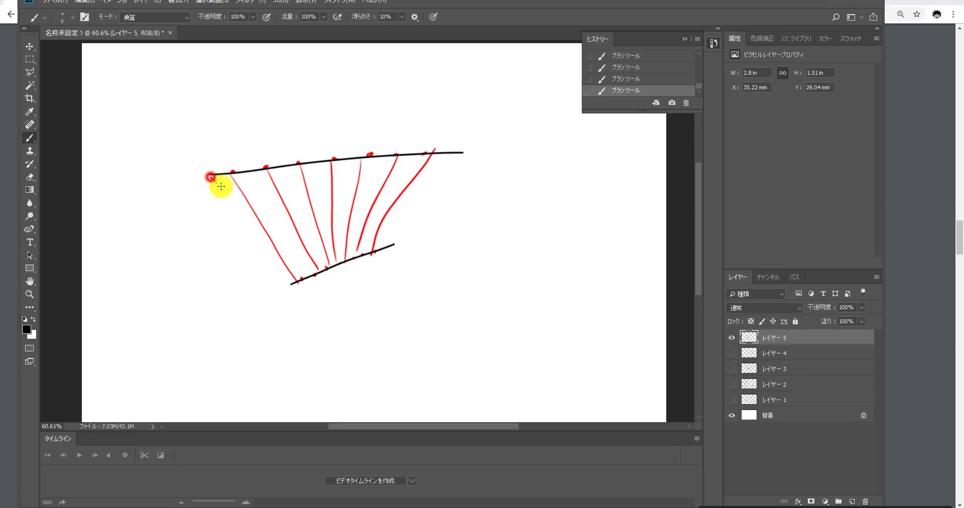
- Brush curves that close both lines into loops, then sketch faint ellipses around each end
mouse_move(210, 176)
left_mouse_down()
mouse_move(272, 207)
mouse_move(339, 209)
mouse_move(446, 152)
left_mouse_up()
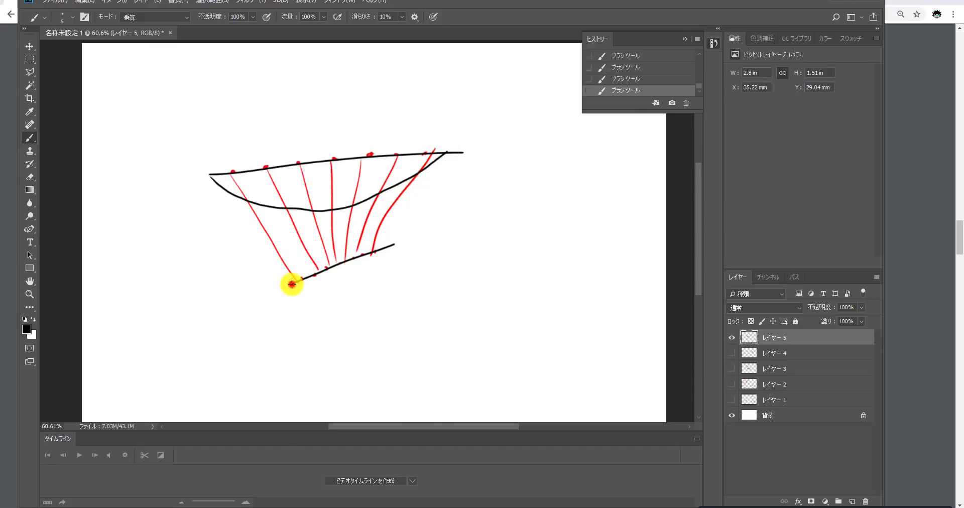
mouse_move(271, 275)
left_mouse_down()
mouse_move(280, 241)
mouse_move(366, 215)
mouse_move(402, 232)
mouse_move(394, 232)
left_mouse_up()
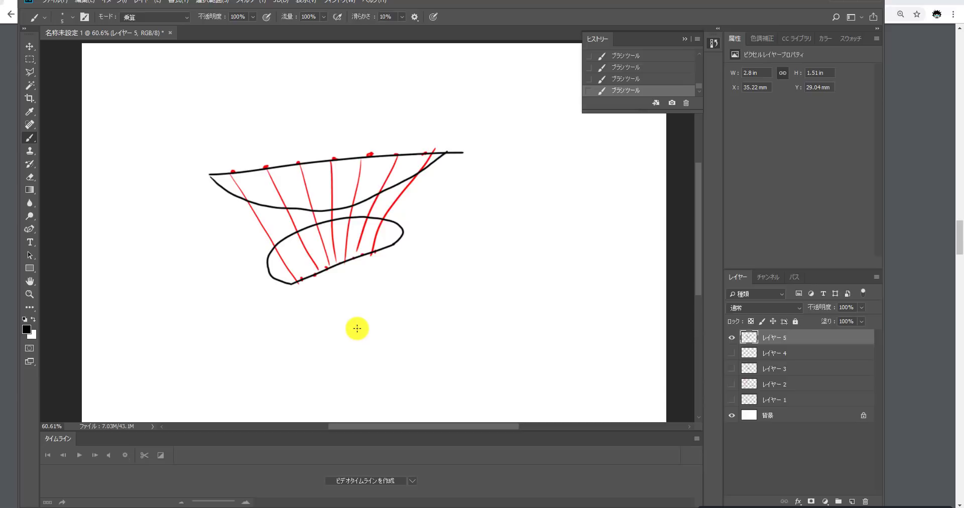
mouse_move(371, 177)
left_mouse_down()
mouse_move(301, 115)
mouse_move(433, 168)
left_mouse_up()
left_click_drag(247, 279, 314, 293)
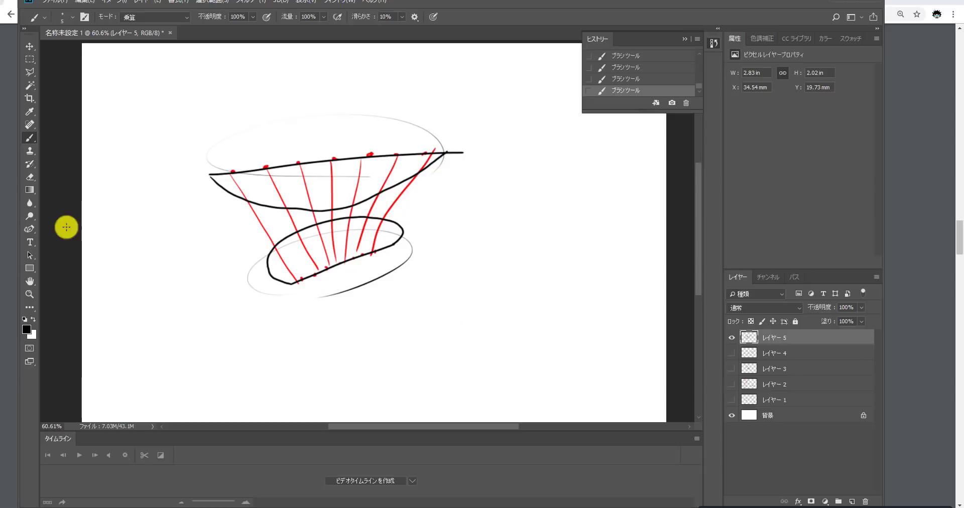
- Switch to red and draw two long red lines across the sketch
left_click(28, 329)
left_click_drag(676, 207, 781, 129)
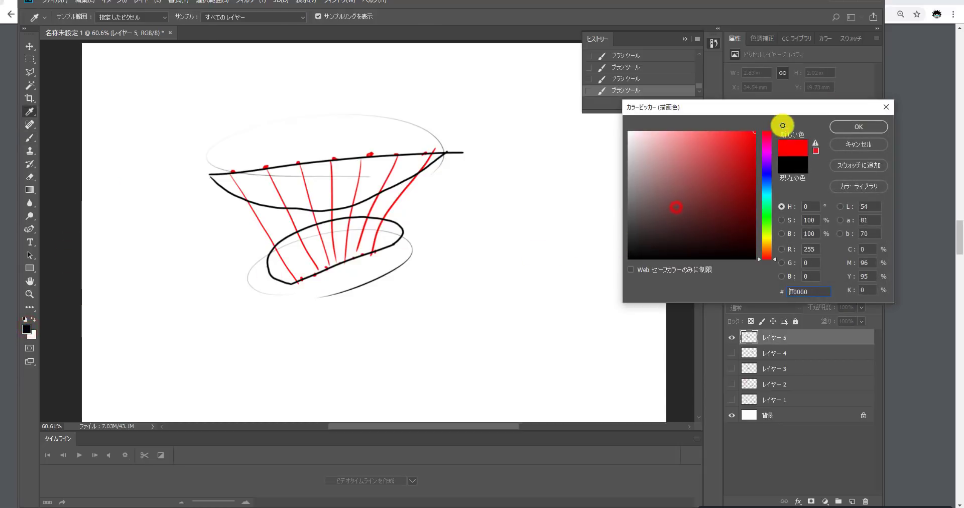
left_click(844, 125)
left_click_drag(275, 116, 422, 260)
left_click_drag(415, 95, 258, 329)
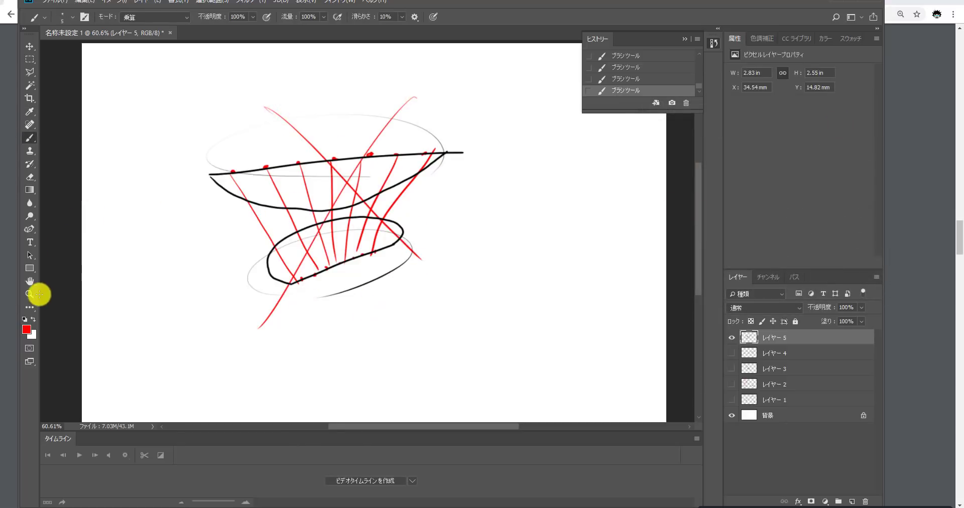
- Switch to black and draw two black lines to the right of the sketch
left_click(26, 329)
left_click_drag(665, 231, 622, 249)
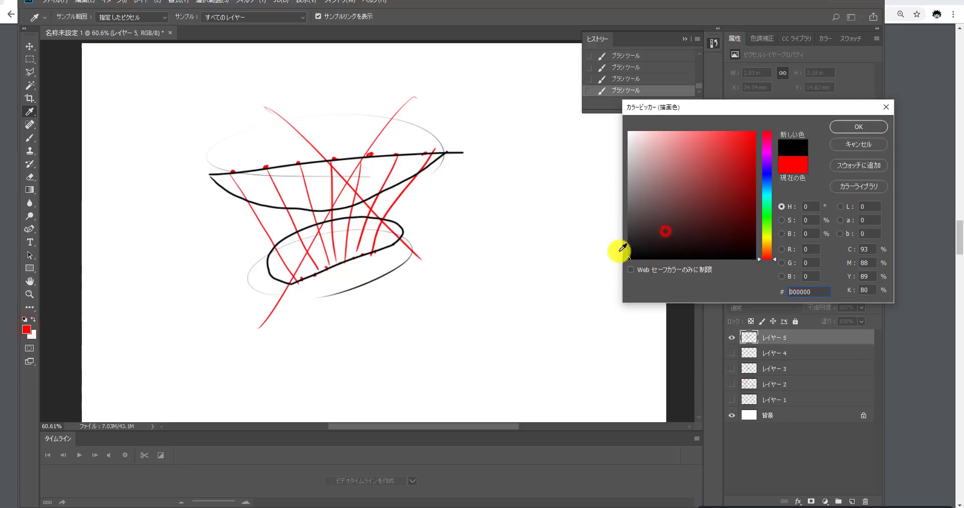
left_click(858, 127)
left_click_drag(458, 246, 615, 226)
left_click_drag(471, 318, 624, 273)
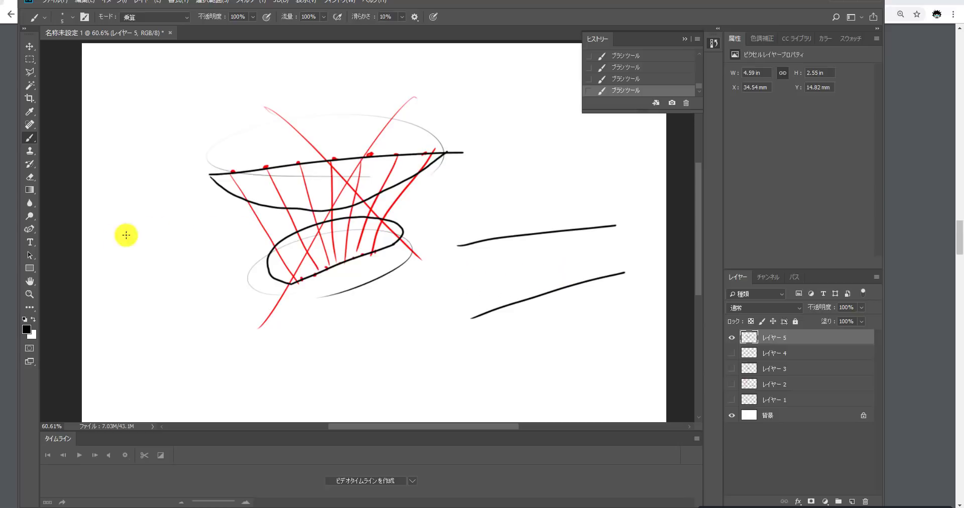
- Circle the right-hand pair of lines in pure red, then hide Layer 5
left_click(28, 328)
left_click_drag(660, 203, 814, 116)
key("Return")
key("b")
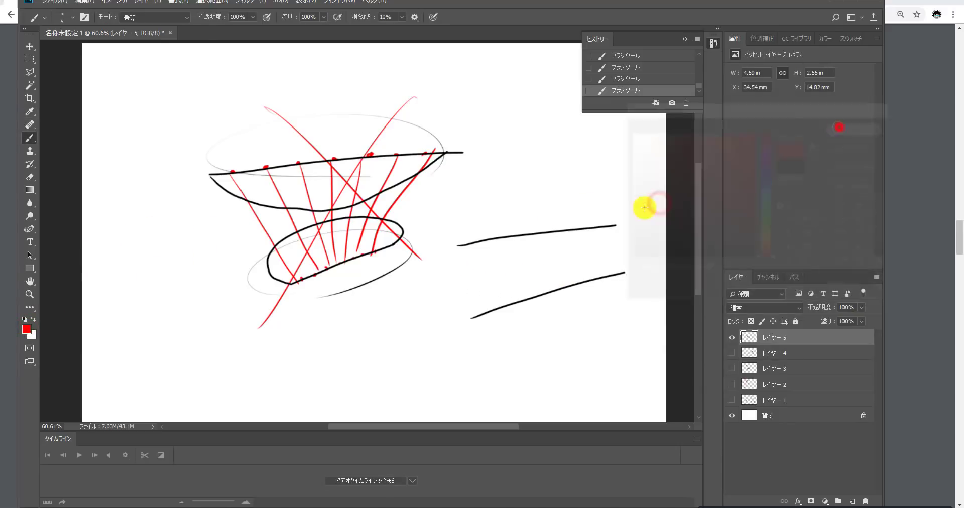
mouse_move(557, 319)
left_mouse_down()
mouse_move(471, 254)
mouse_move(616, 209)
mouse_move(501, 313)
left_mouse_up()
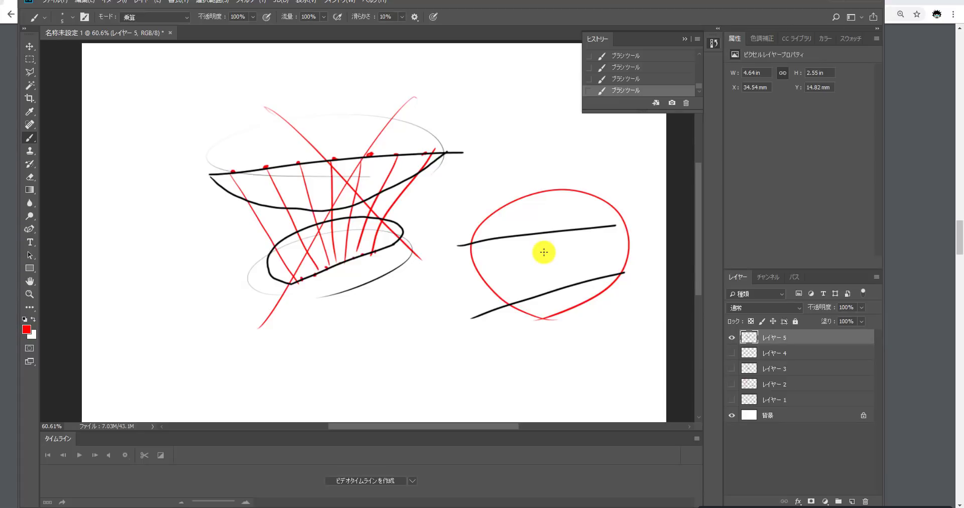
left_click(731, 336)
- On a fresh layer, paint four black curved lines forming two pairs
left_click(852, 501)
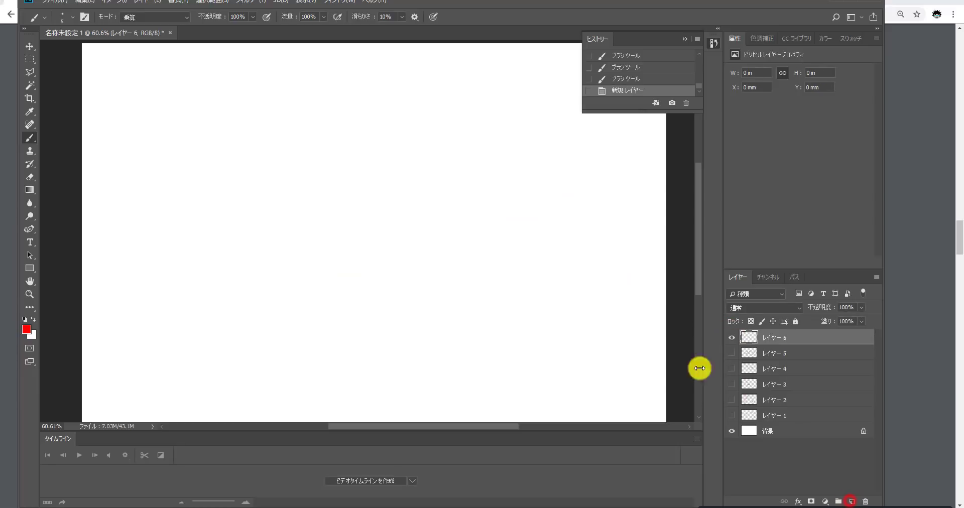
left_click(26, 328)
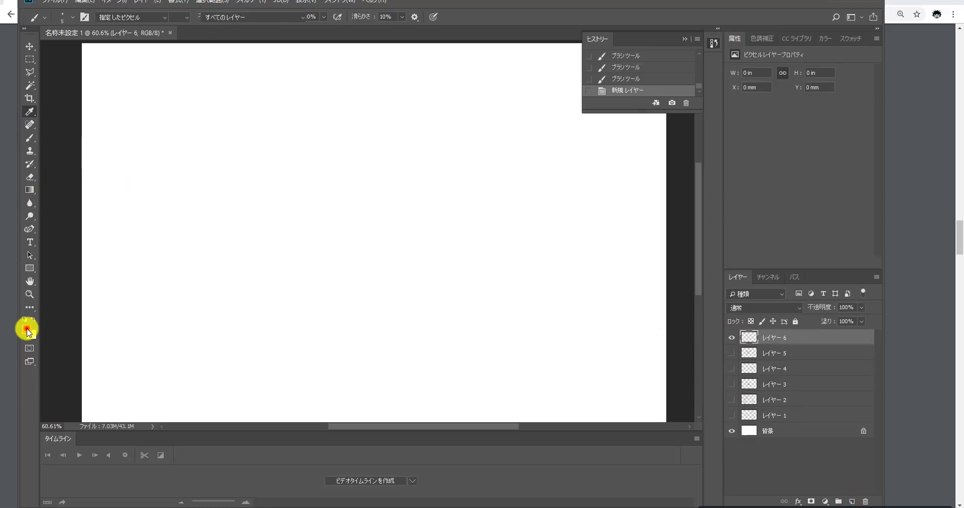
left_click(852, 124)
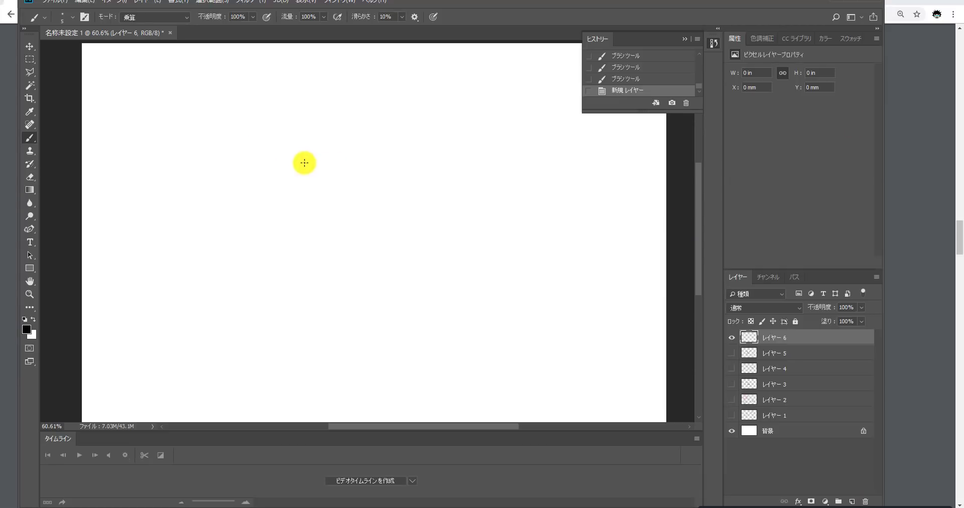
left_click_drag(189, 132, 368, 108)
left_click_drag(215, 221, 411, 153)
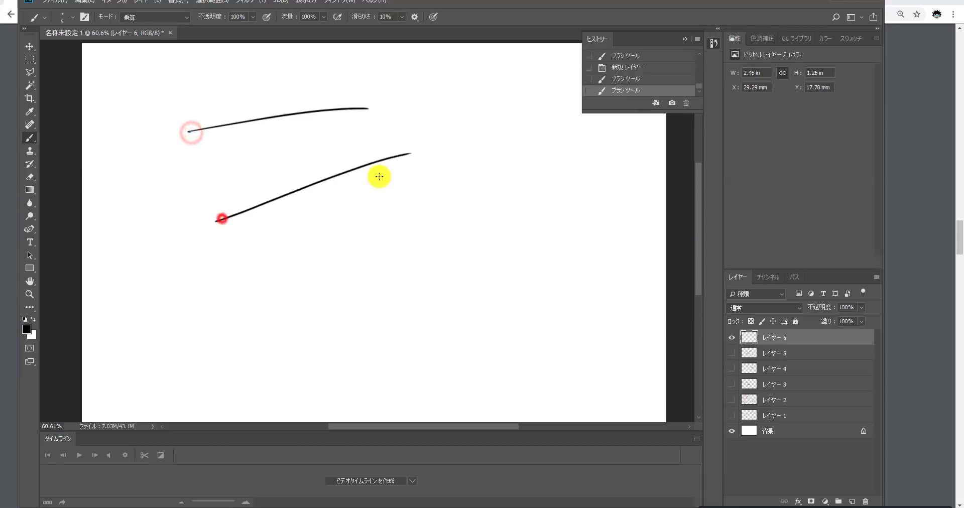
left_click_drag(215, 284, 463, 257)
left_click_drag(265, 387, 485, 307)
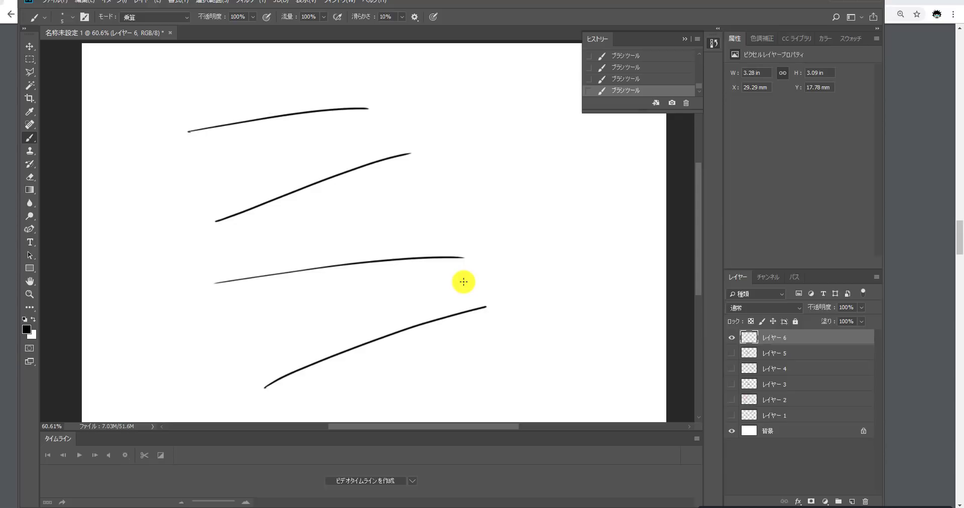
- Set the foreground colour to pure red (ff0000)
left_click(25, 329)
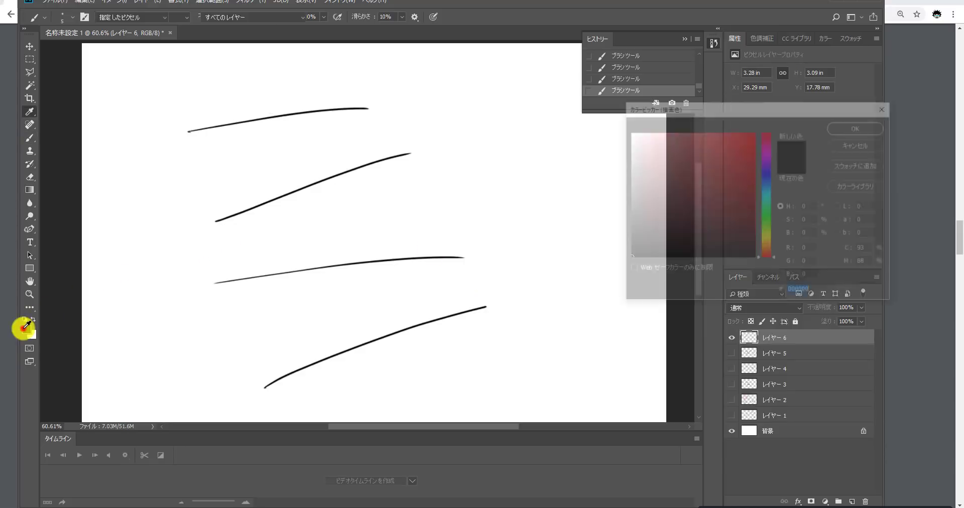
left_click_drag(721, 203, 817, 112)
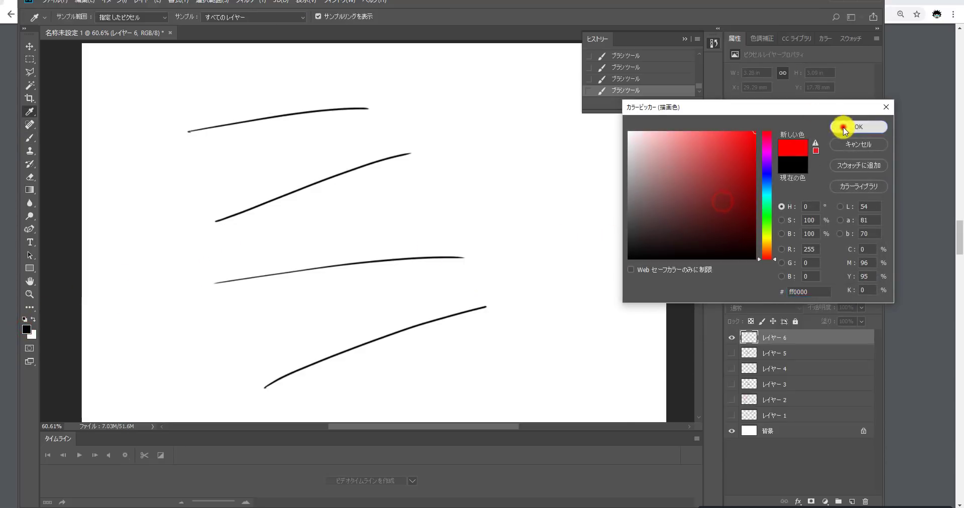
left_click(836, 126)
- Hatch the gap of the upper line pair with five short red strokes
key("b")
left_click_drag(212, 131, 236, 216)
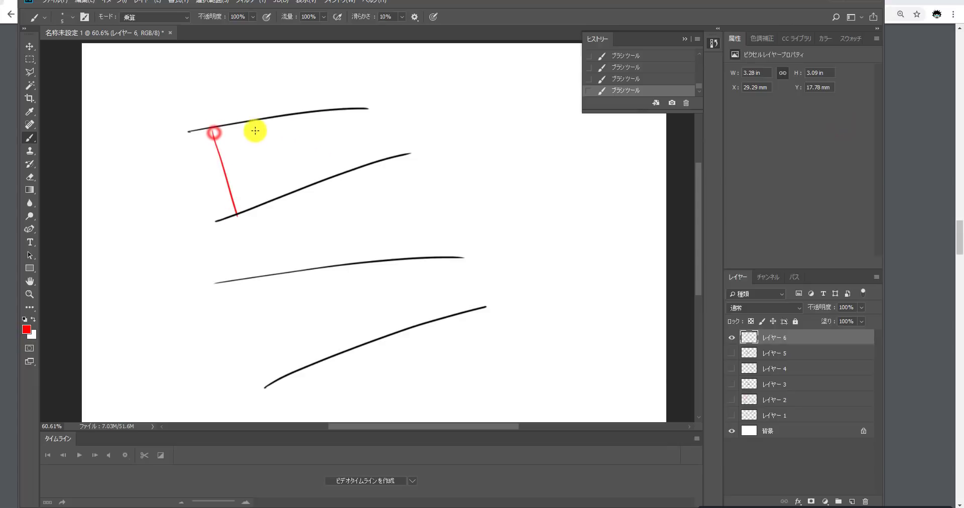
left_click_drag(255, 127, 275, 187)
left_click_drag(294, 119, 319, 177)
left_click_drag(331, 120, 355, 163)
left_click_drag(365, 105, 386, 137)
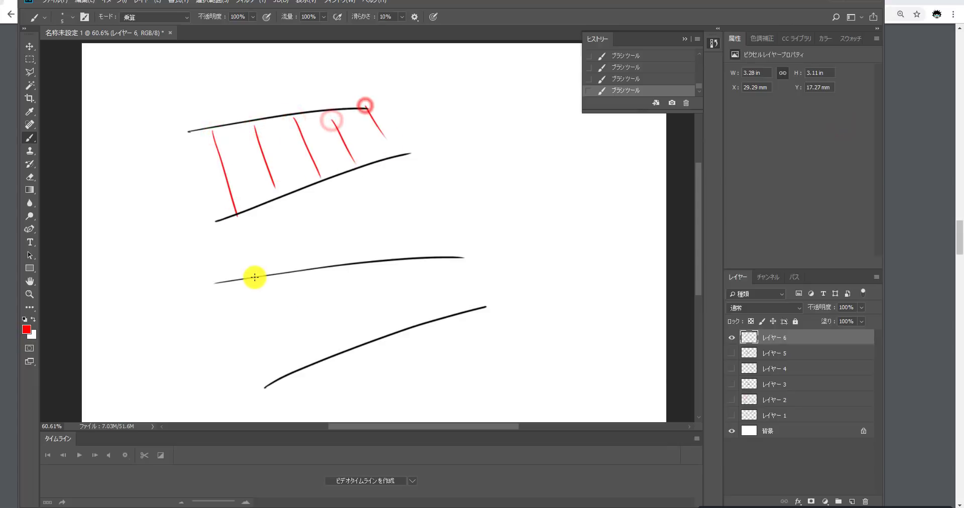
- Hatch the gap of the lower line pair with seven short red strokes
left_click_drag(254, 276, 274, 374)
left_click_drag(288, 280, 303, 359)
left_click_drag(322, 271, 341, 346)
left_click_drag(366, 264, 372, 332)
left_click_drag(400, 264, 411, 319)
left_click_drag(429, 266, 439, 301)
left_click_drag(461, 269, 462, 285)
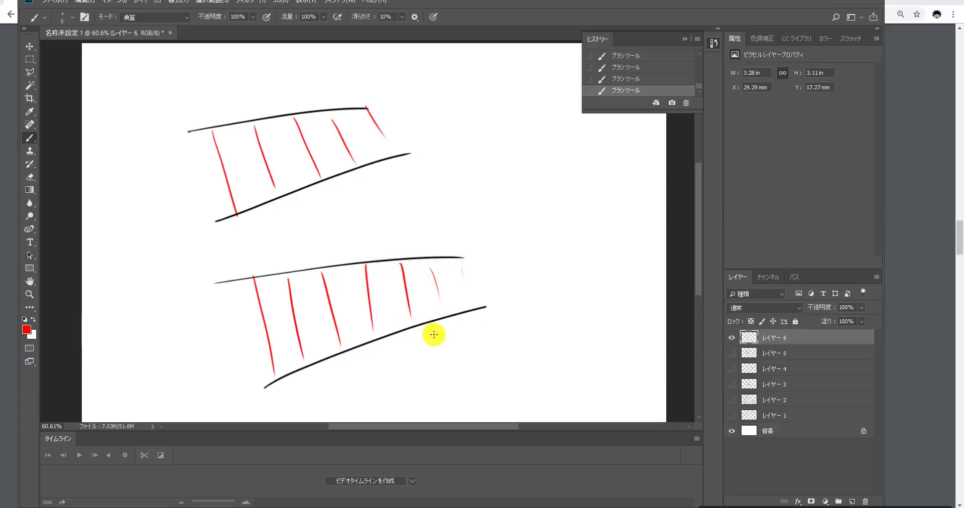
- Label the lower pair 1 and the upper pair 2, and dab red dots in the upper band
left_click_drag(247, 389, 257, 404)
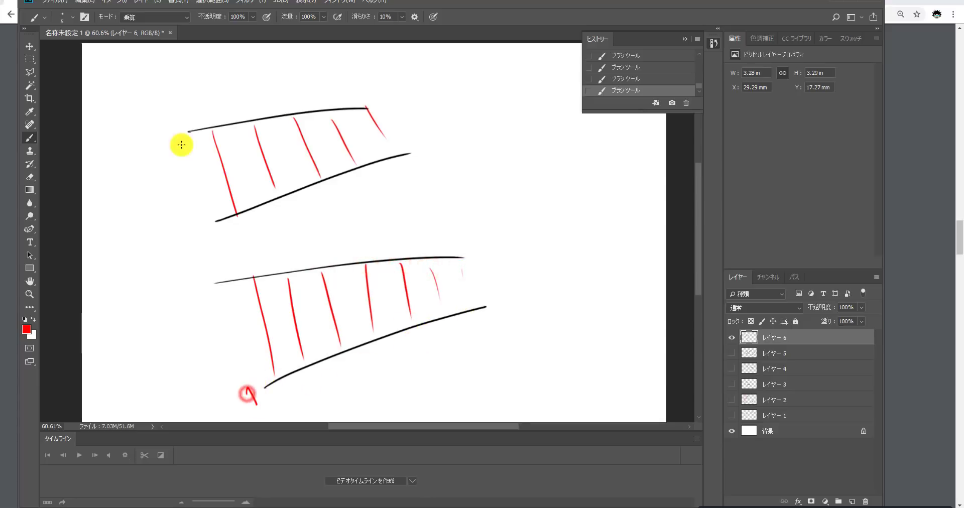
left_click_drag(165, 131, 179, 143)
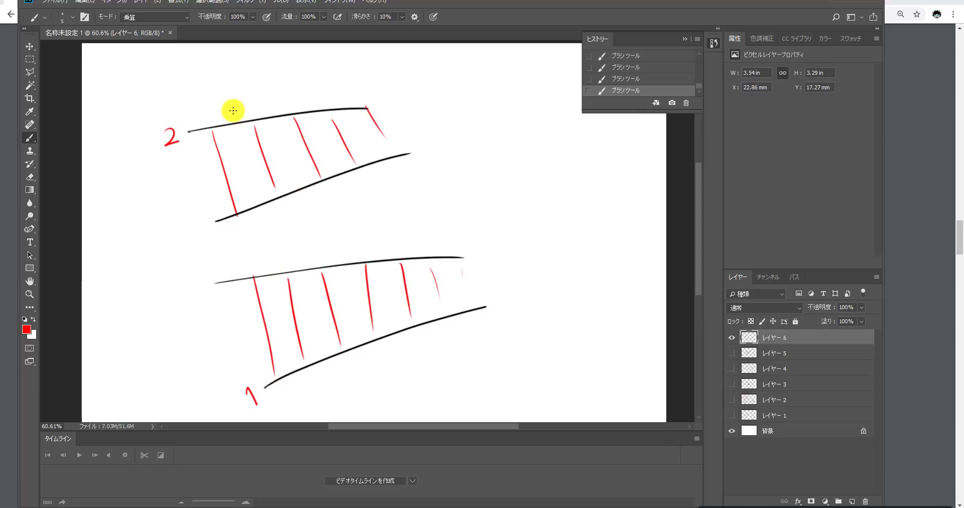
left_click(402, 107)
left_click(324, 367)
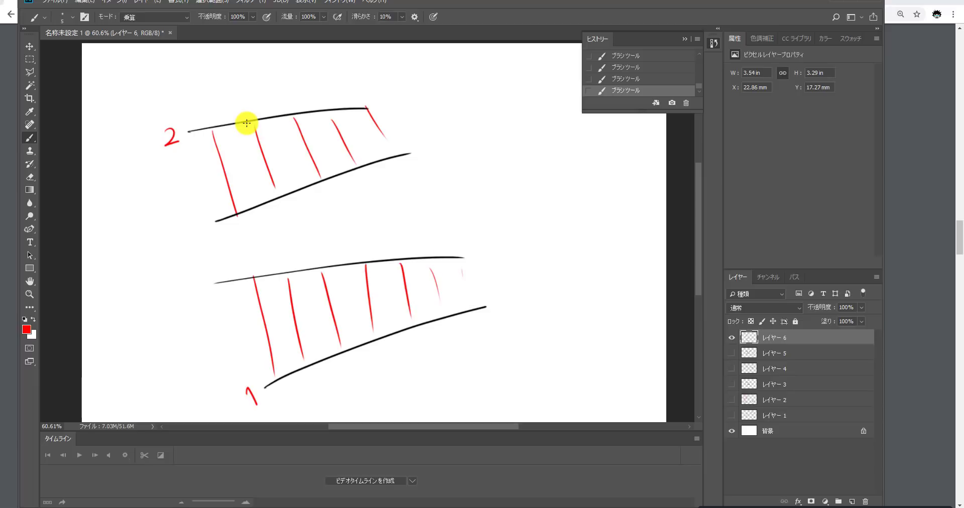
left_click(190, 130)
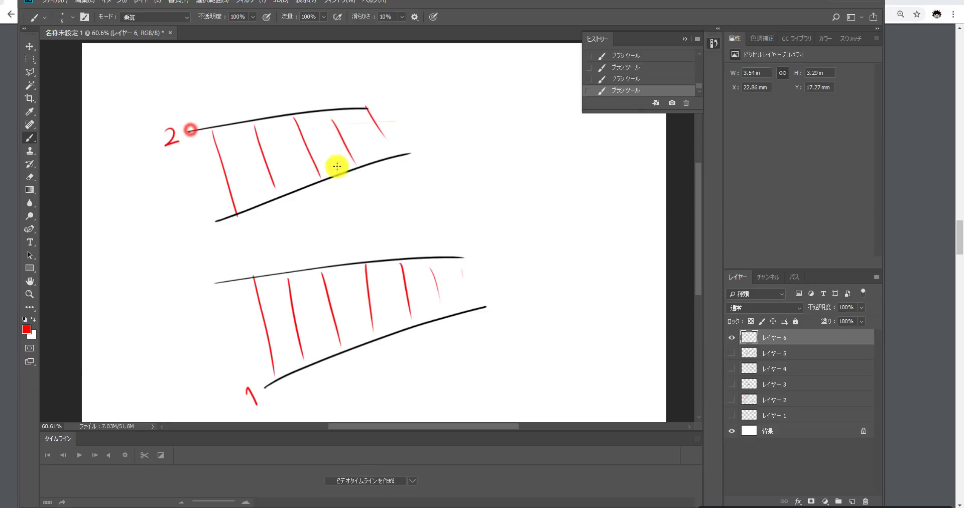
left_click(210, 208)
left_click(281, 128)
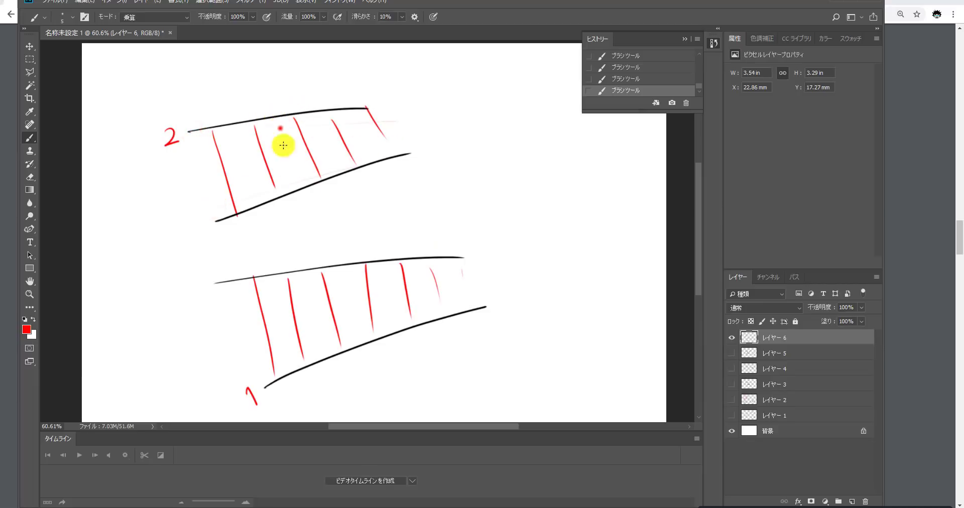
left_click(280, 128)
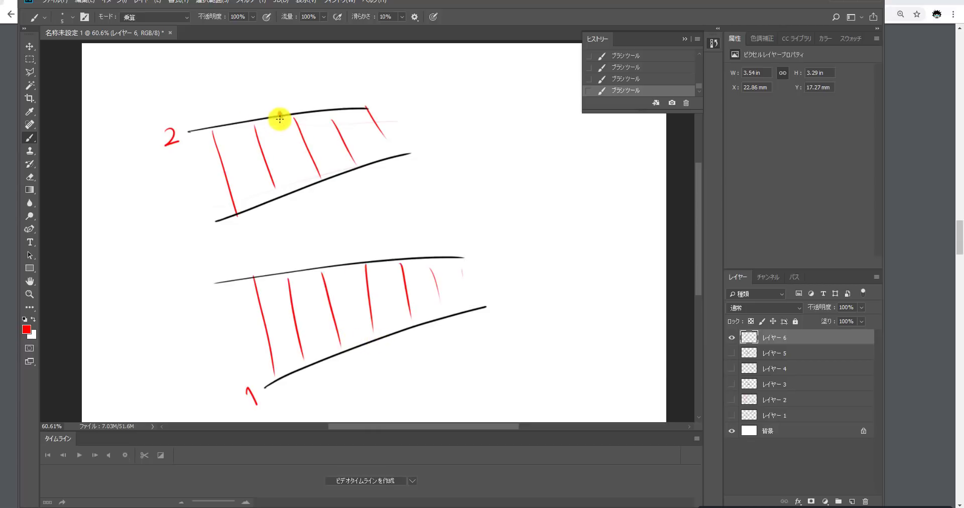
- Draw a red span d between the bands and write d > x beside it
left_click(366, 345)
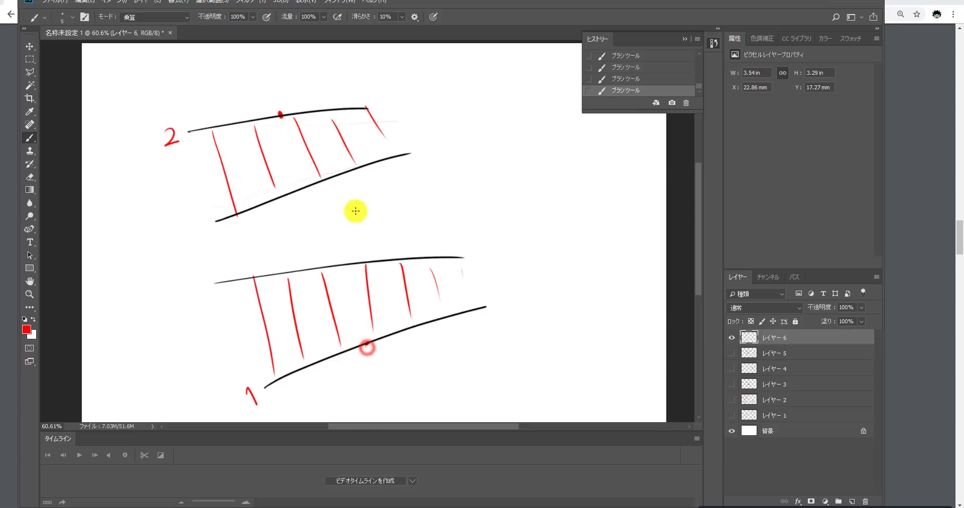
mouse_move(280, 117)
left_mouse_down()
mouse_move(333, 286)
mouse_move(367, 344)
left_mouse_up()
left_click_drag(327, 217, 332, 232)
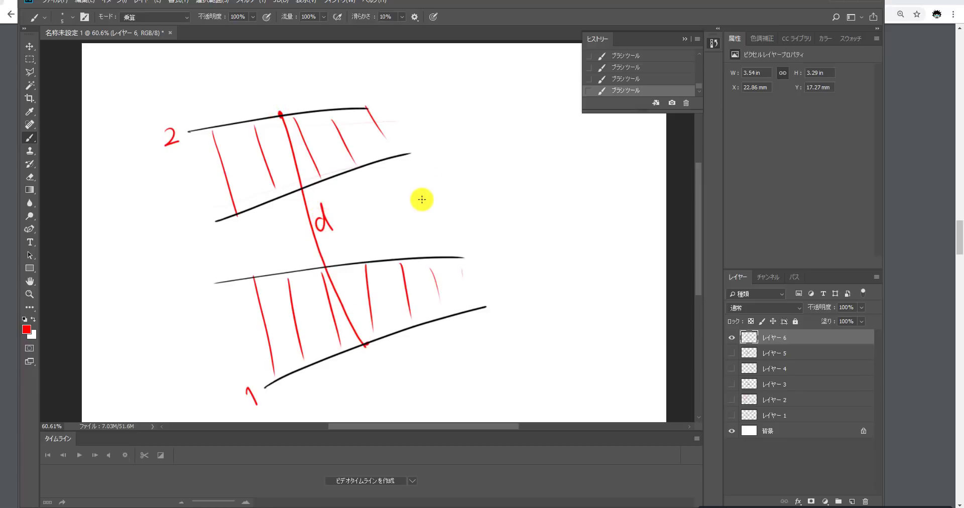
left_click_drag(432, 204, 441, 208)
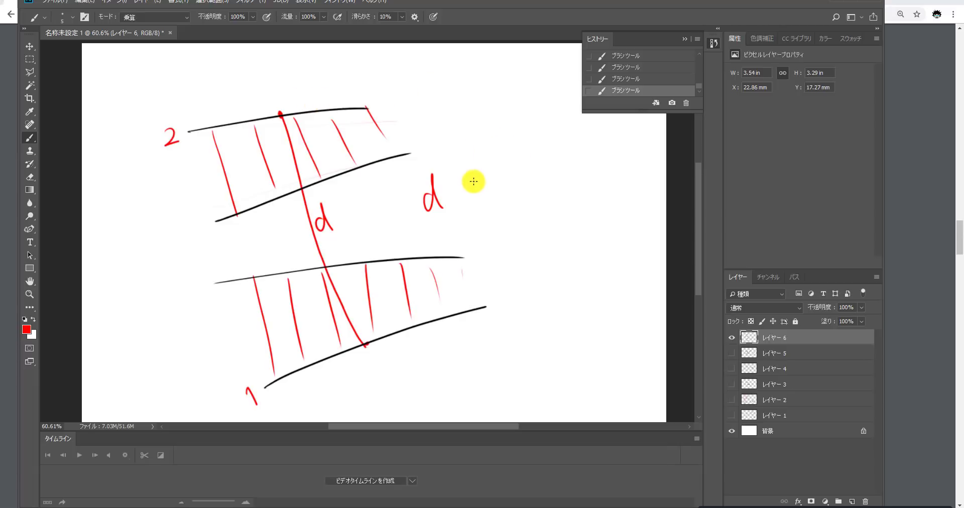
mouse_move(461, 179)
left_mouse_down()
mouse_move(477, 191)
mouse_move(507, 191)
left_mouse_up()
left_click_drag(522, 178, 522, 190)
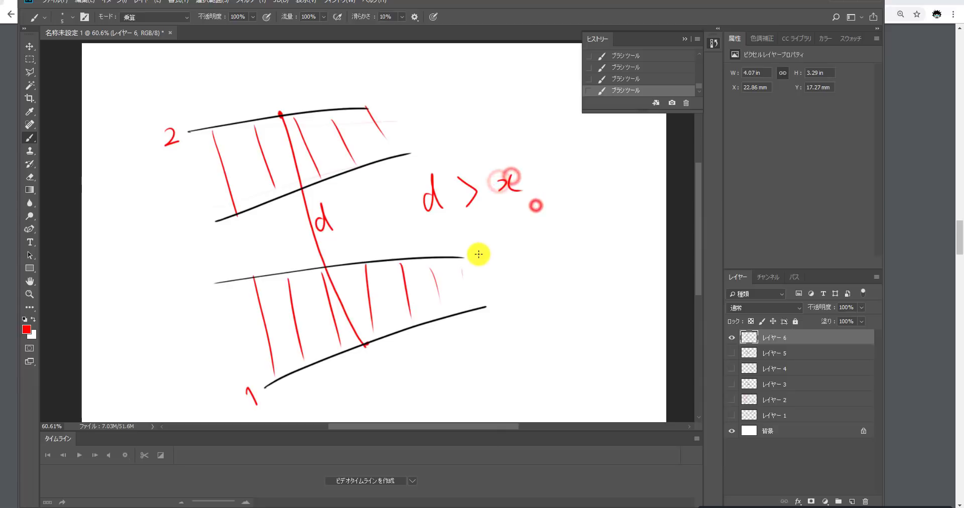
- Cross out the sketch with a red X, circle the upper band, hide Layer 6 and add a new layer
left_click_drag(193, 91, 490, 348)
left_click_drag(494, 92, 263, 369)
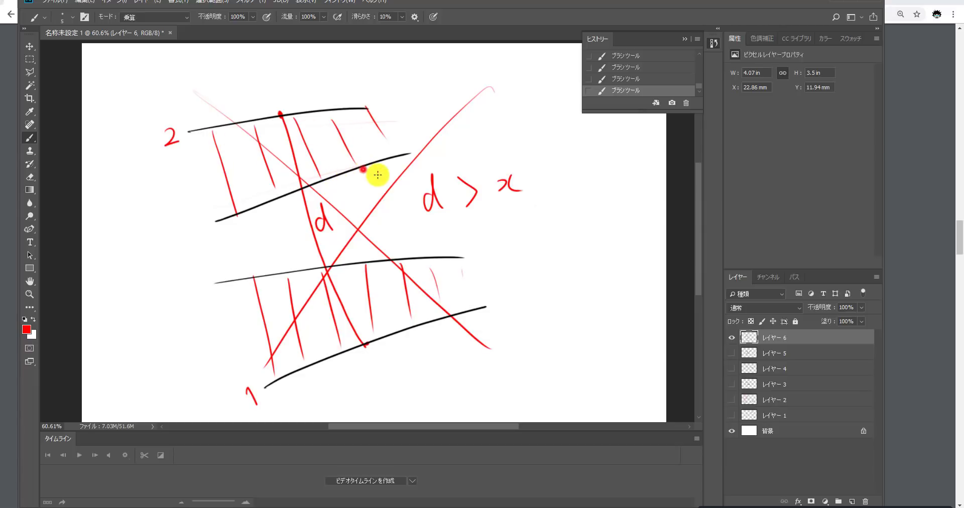
mouse_move(375, 173)
left_mouse_down()
mouse_move(340, 73)
mouse_move(223, 162)
left_mouse_up()
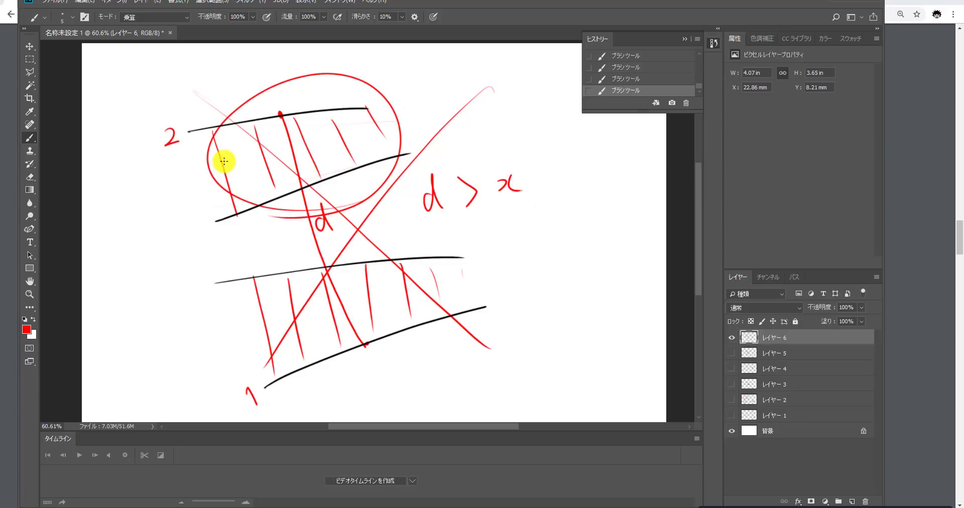
left_click(731, 338)
left_click(852, 501)
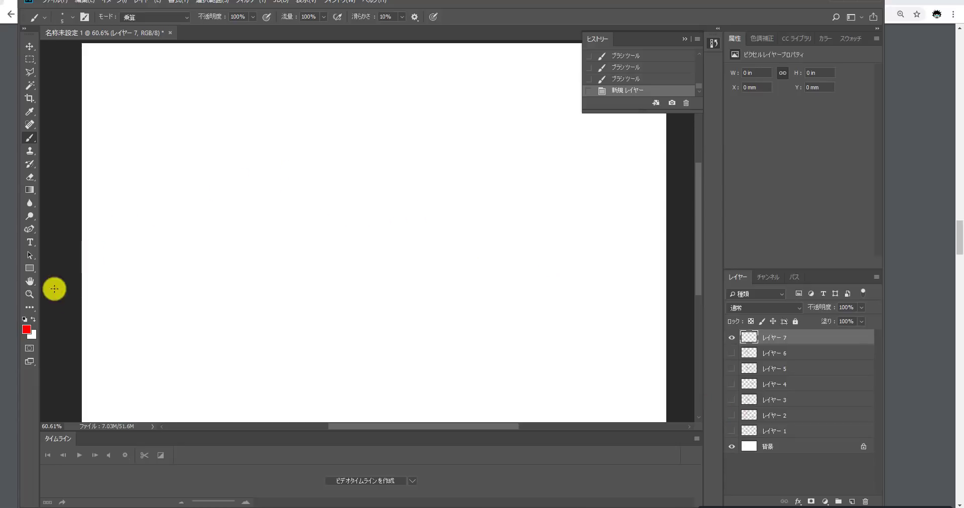
- Set the colour to near-black and paint two curved lines on Layer 7
left_click(27, 330)
left_click(694, 215)
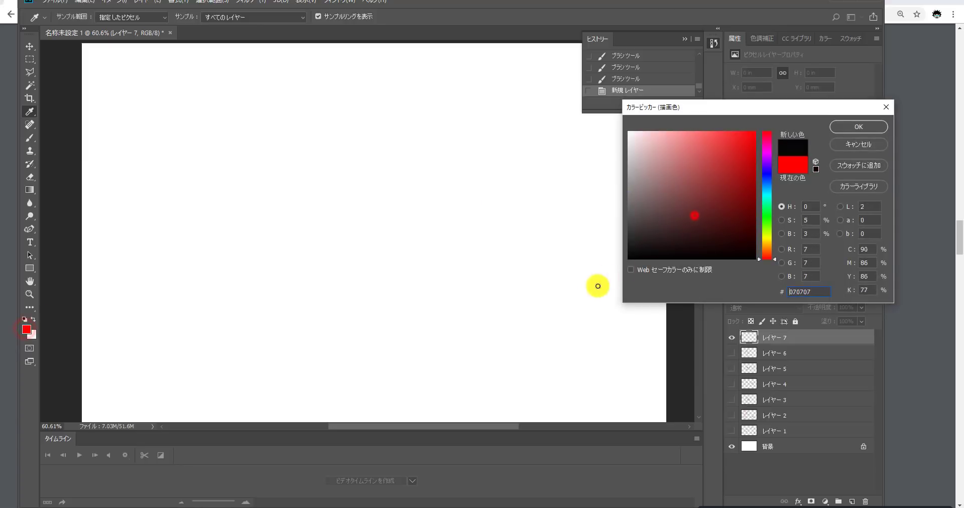
left_click(859, 126)
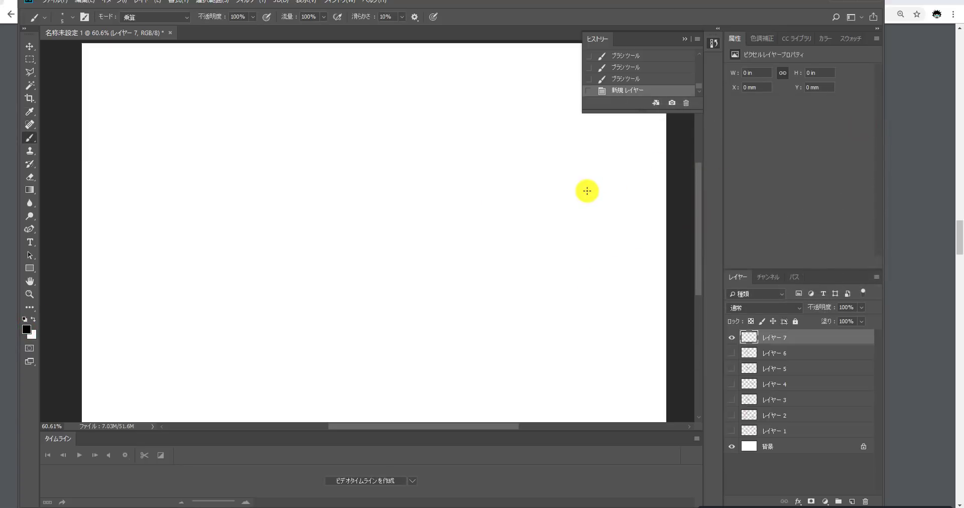
left_click_drag(161, 187, 276, 162)
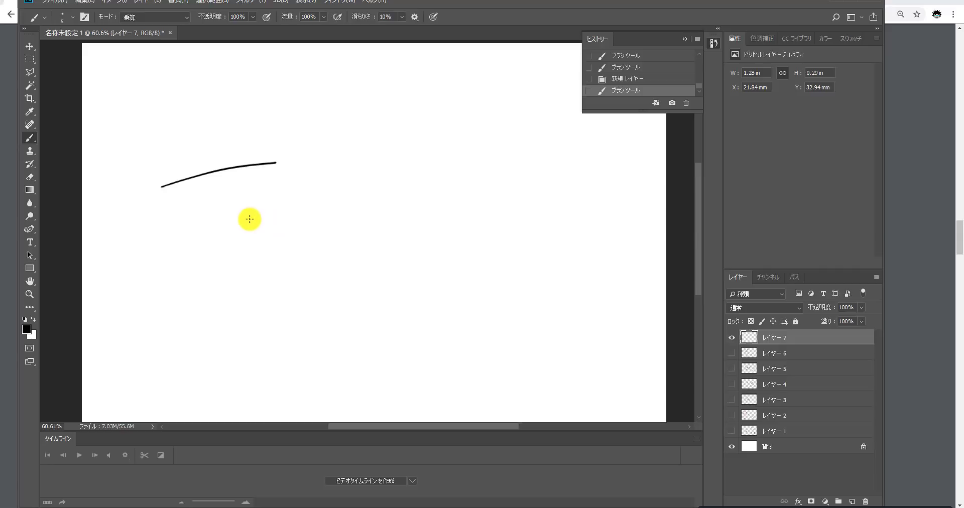
left_click_drag(236, 219, 387, 203)
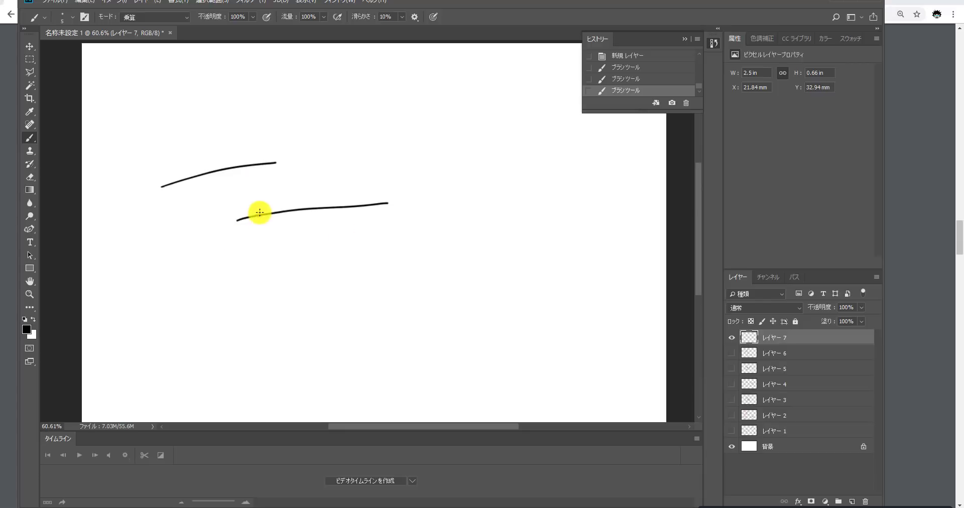
left_click(245, 216)
left_click(25, 330)
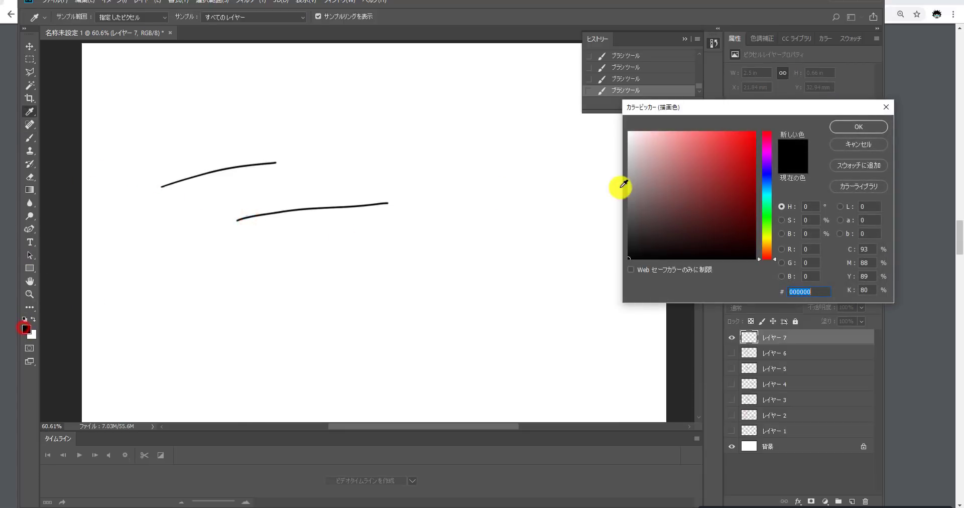
- Switch to bright red and paint red strokes bridging the two black lines
left_click_drag(725, 162, 768, 123)
left_click(824, 126)
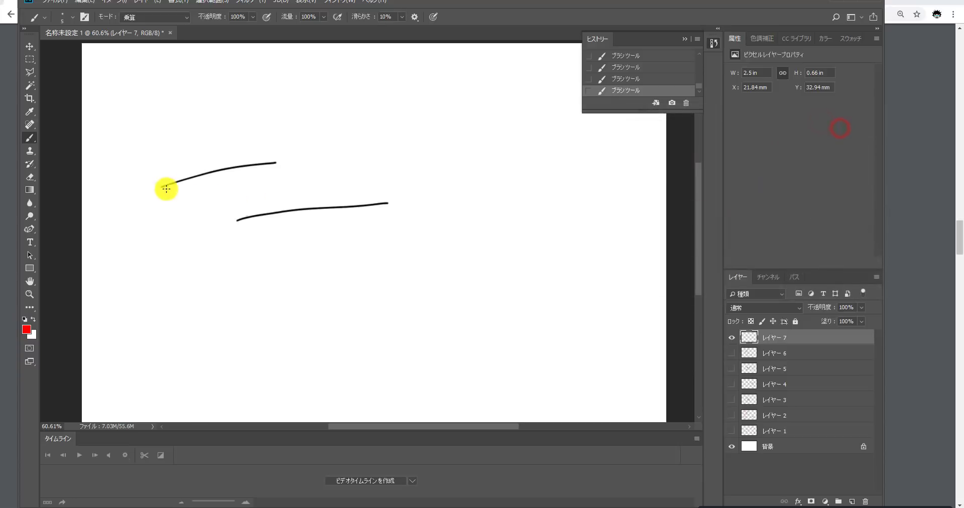
left_click_drag(168, 188, 250, 213)
left_click_drag(194, 176, 282, 205)
mouse_move(257, 176)
left_mouse_down()
mouse_move(309, 182)
mouse_move(370, 205)
left_mouse_up()
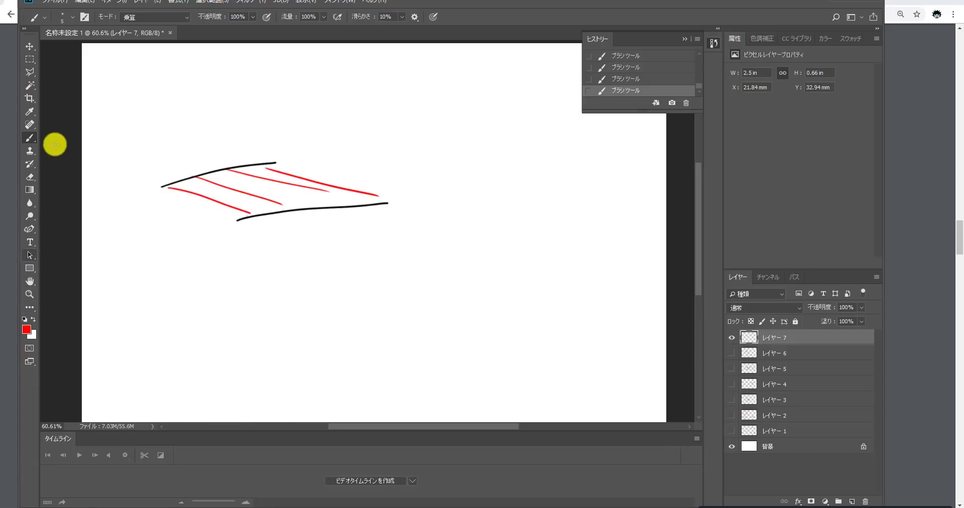
left_click(27, 329)
- Switch back to black, redraw the ribbon's upper and lower edge curves, and dot their ends
left_click(655, 216)
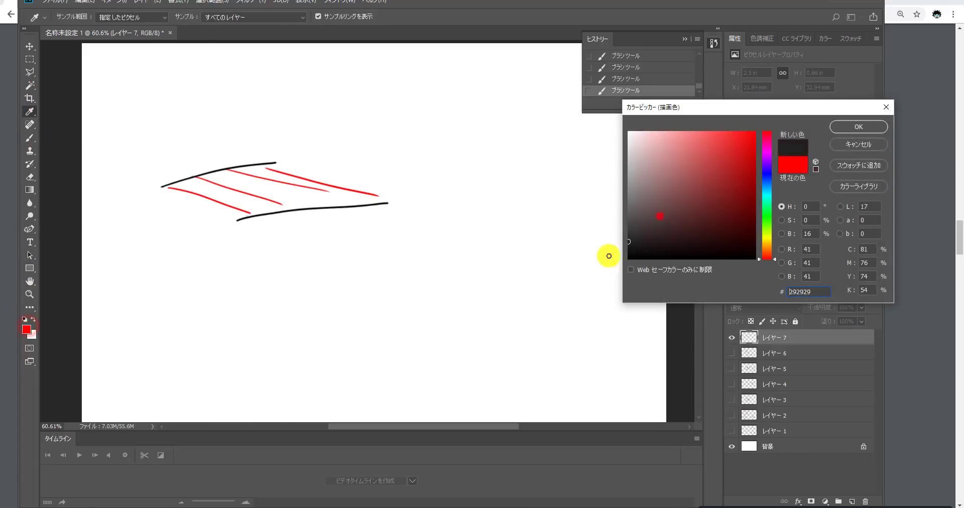
left_click(856, 127)
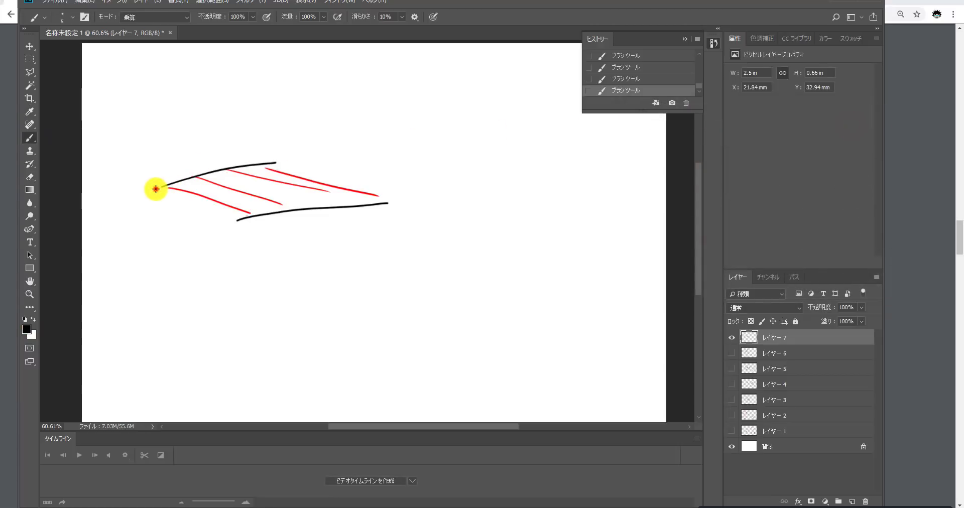
mouse_move(154, 188)
left_mouse_down()
mouse_move(238, 196)
mouse_move(269, 182)
mouse_move(282, 161)
left_mouse_up()
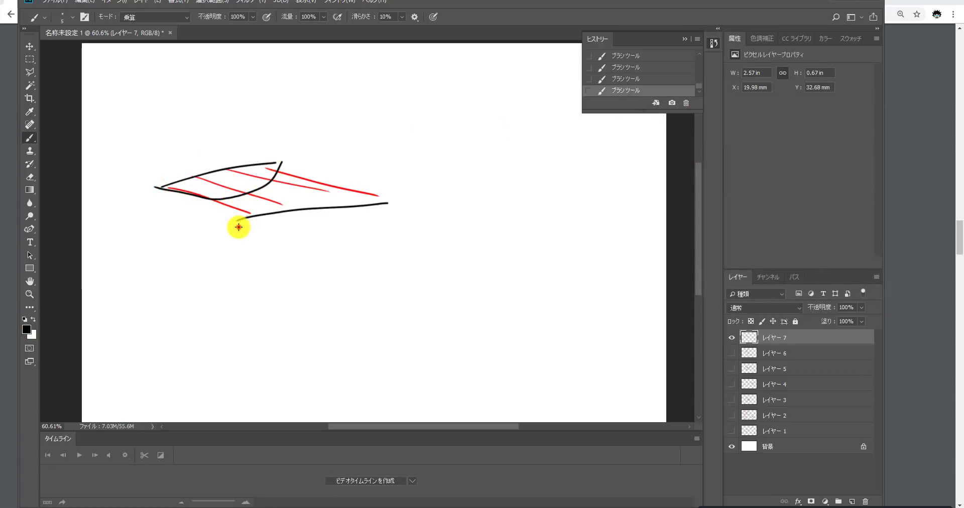
mouse_move(237, 226)
left_mouse_down()
mouse_move(269, 190)
mouse_move(376, 200)
left_mouse_up()
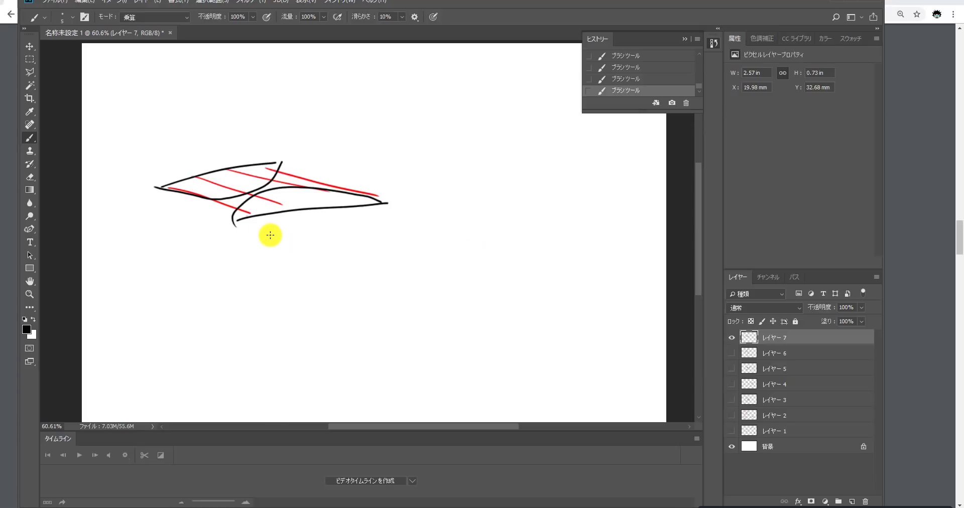
left_click(237, 219)
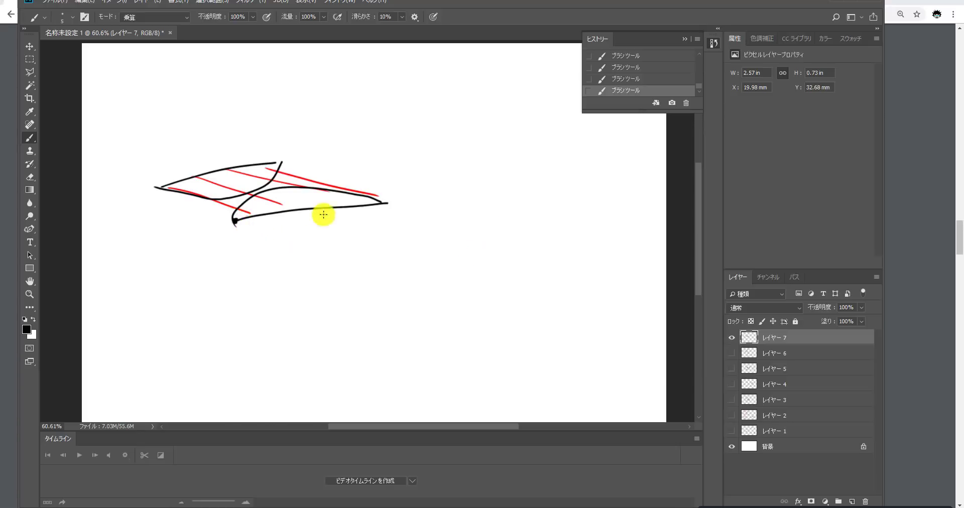
left_click(387, 201)
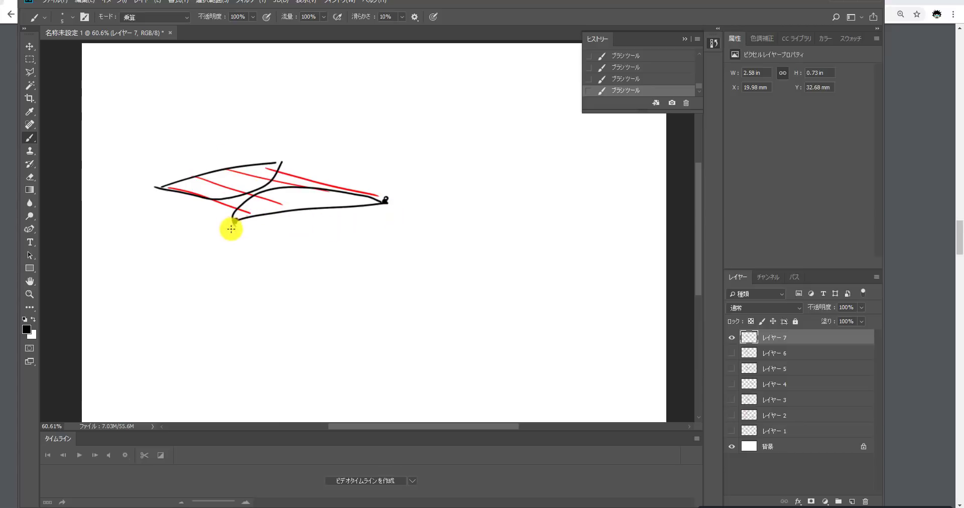
- Draw vertical lines through both ends of the ribbon, a long line across the top, and tick marks
left_click_drag(224, 151, 247, 265)
left_click_drag(373, 108, 393, 248)
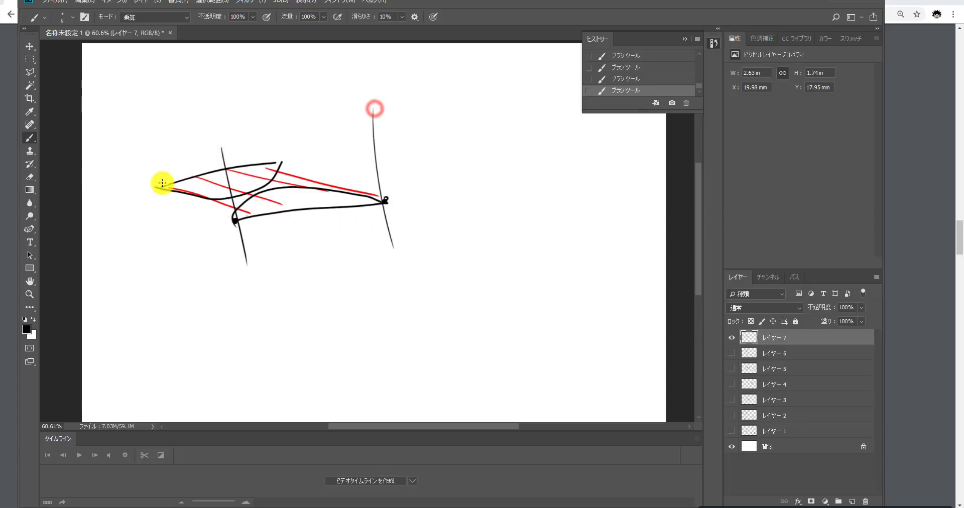
left_click_drag(100, 199, 425, 143)
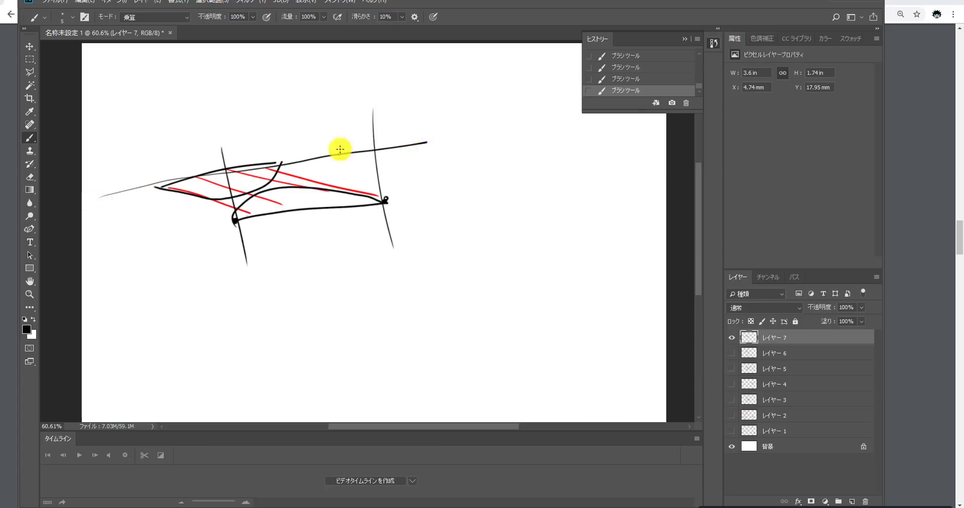
left_click(382, 142)
left_click_drag(231, 157, 217, 178)
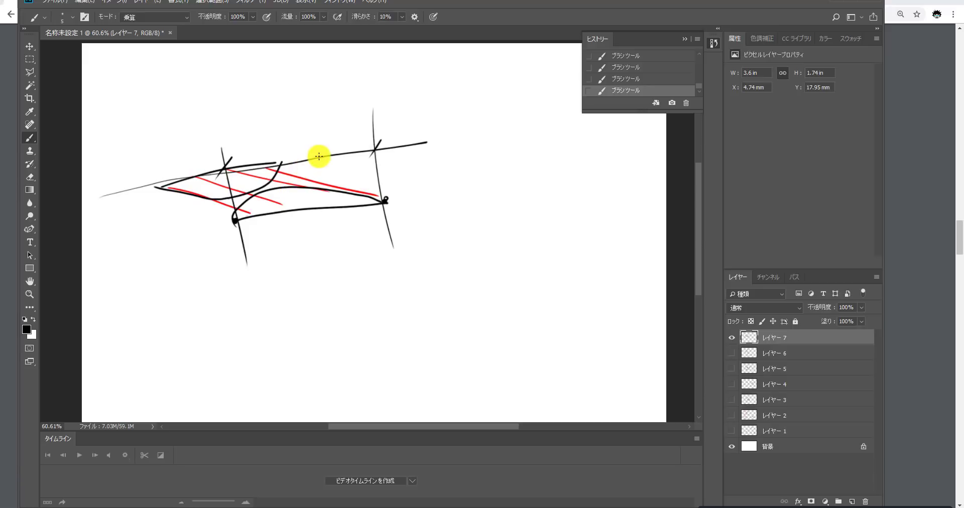
left_click(373, 148)
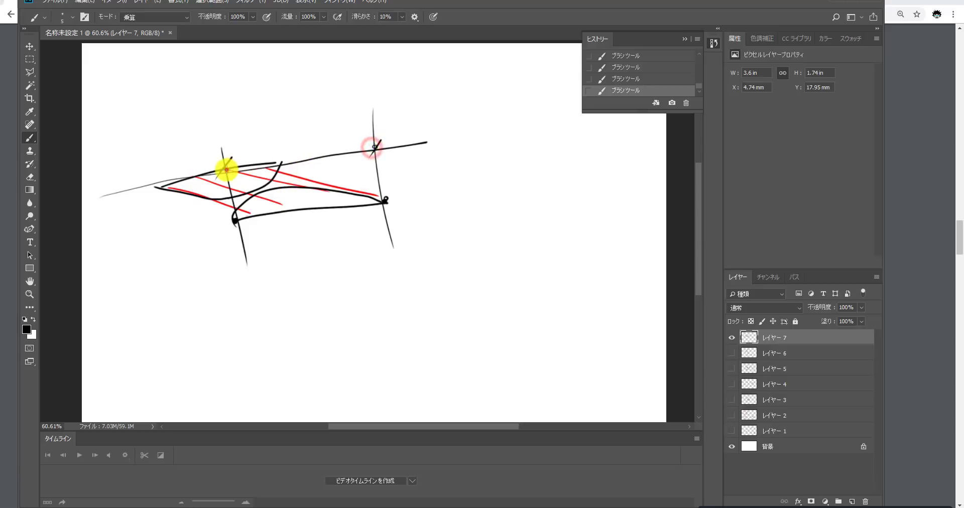
left_click(226, 167)
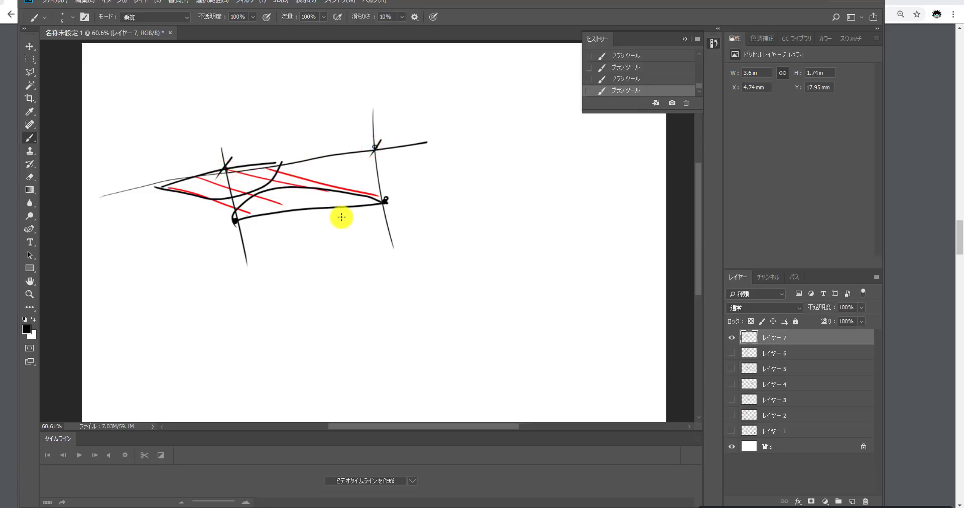
left_click(212, 171)
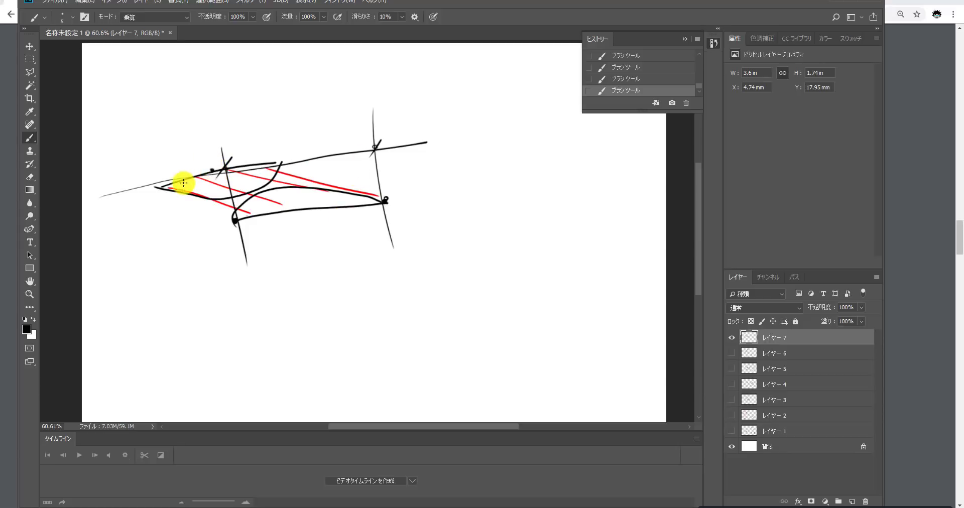
left_click(158, 187)
left_click(207, 173)
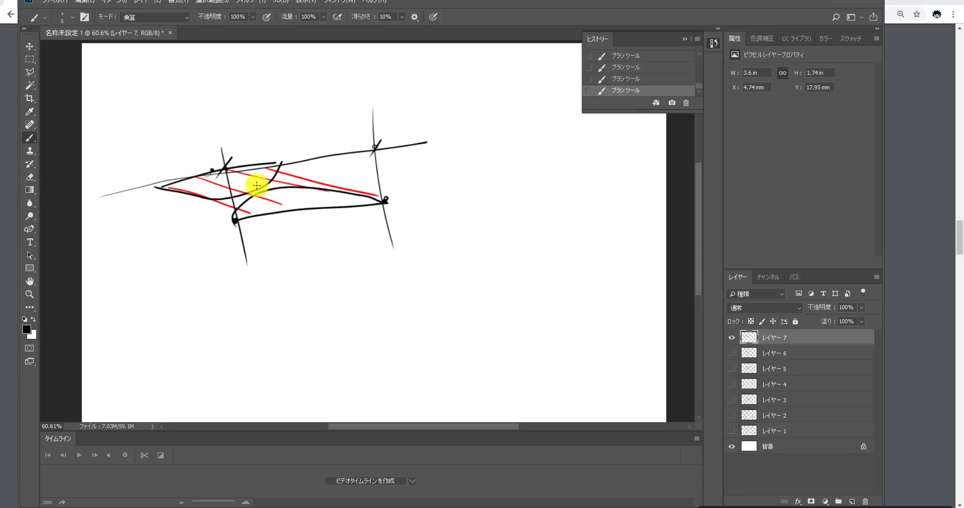
- Add a measurement bracket above the sketch labelled with a question mark
left_click_drag(205, 138, 207, 155)
mouse_move(207, 146)
left_mouse_down()
mouse_move(297, 109)
mouse_move(302, 148)
left_mouse_up()
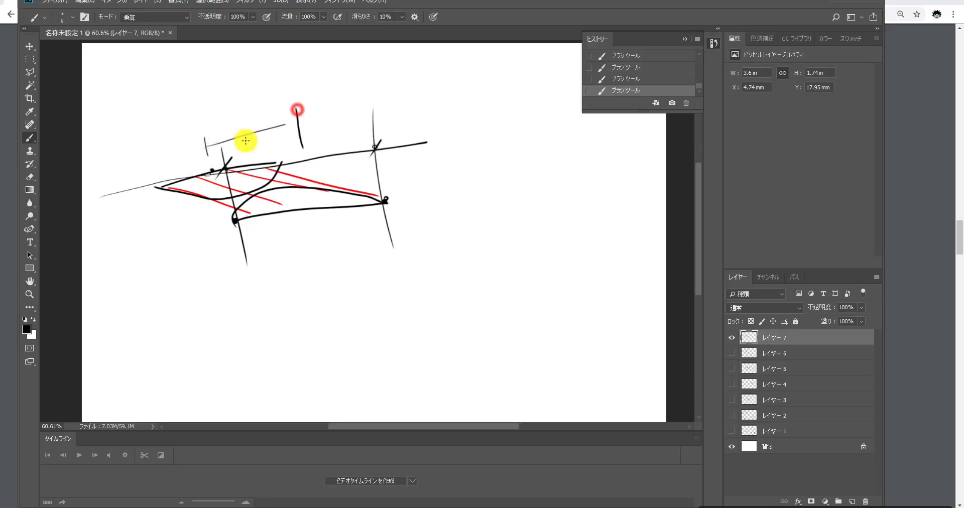
mouse_move(204, 125)
left_mouse_down()
mouse_move(209, 151)
mouse_move(299, 125)
left_mouse_up()
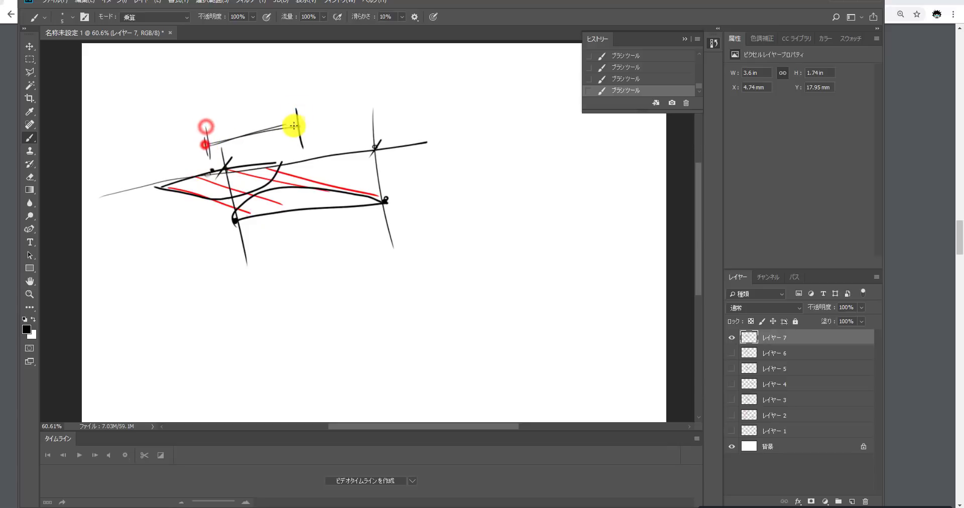
left_click_drag(237, 107, 242, 116)
left_click(248, 124)
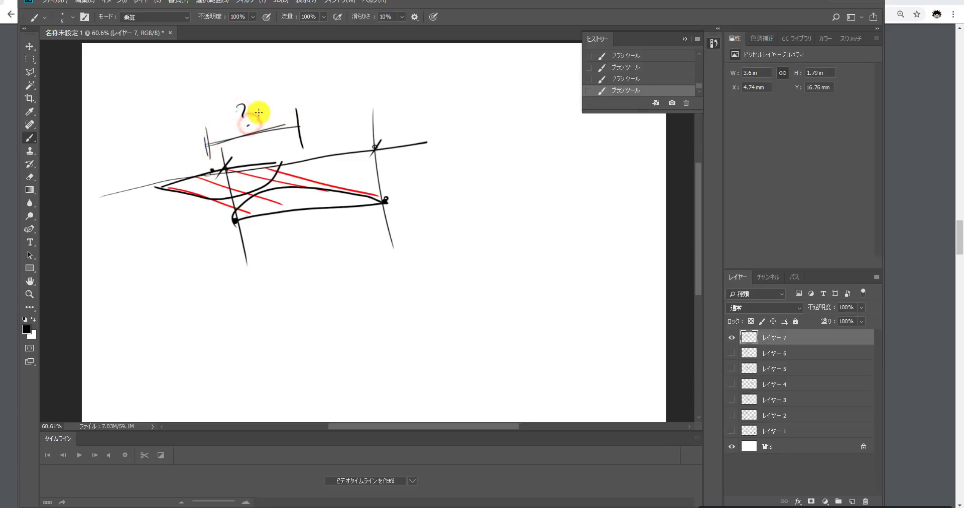
left_click_drag(205, 136, 305, 129)
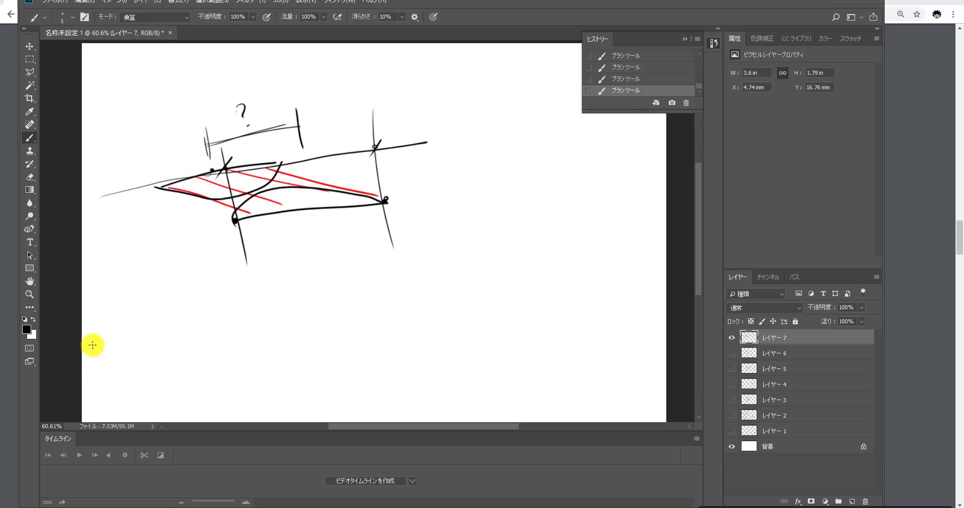
- Switch to red and cross out the ribbon sketch with two diagonal strokes
left_click(27, 329)
left_click(743, 156)
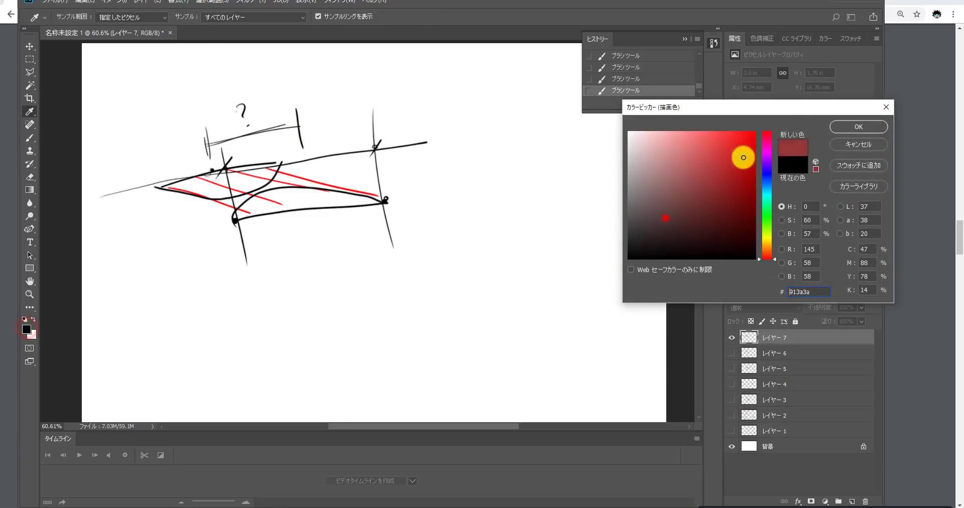
left_click(858, 127)
left_click_drag(200, 74, 393, 261)
mouse_move(381, 82)
left_mouse_down()
mouse_move(273, 198)
mouse_move(213, 305)
left_mouse_up()
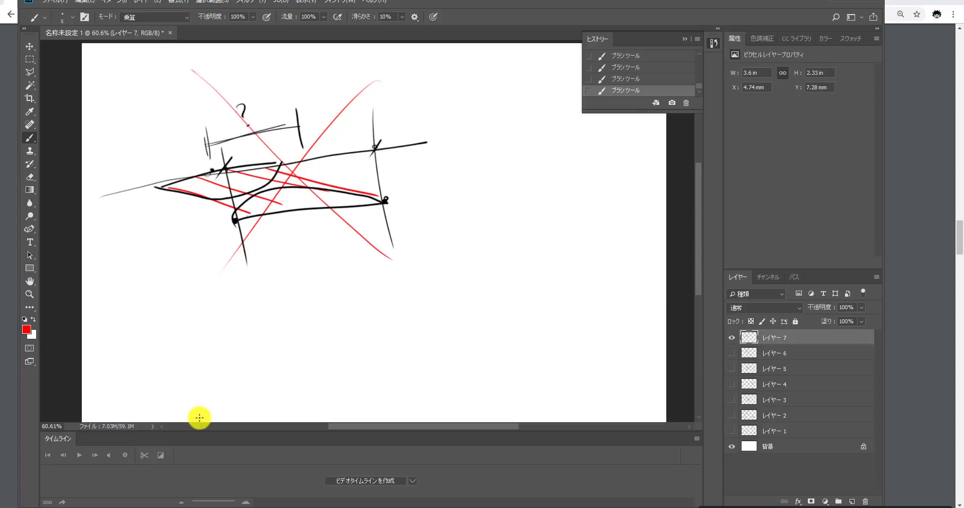
- Bring the edge-bundling PDF forward and scroll up to Section 3 and Figure 1's spring and electrostatic forces
left_click(236, 507)
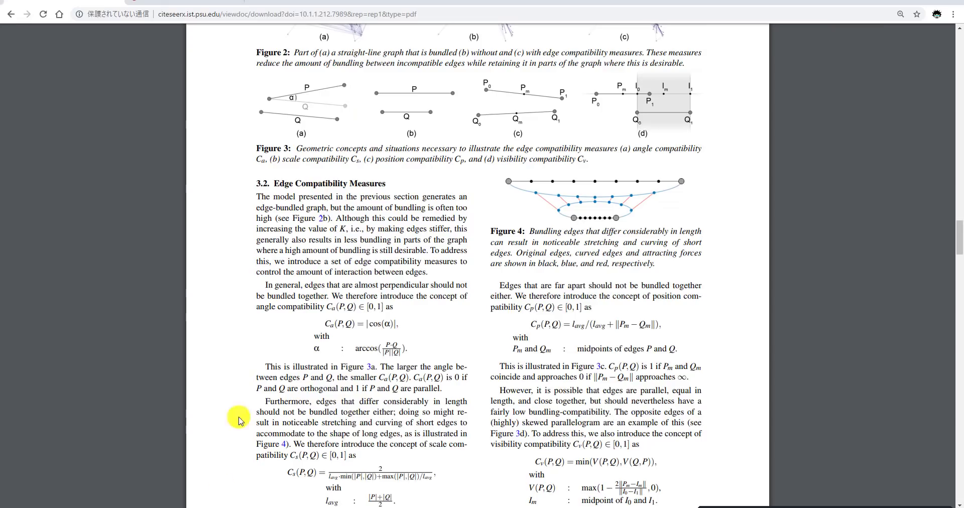
scroll(393, 133, "down", 4)
scroll(394, 133, "up", 3)
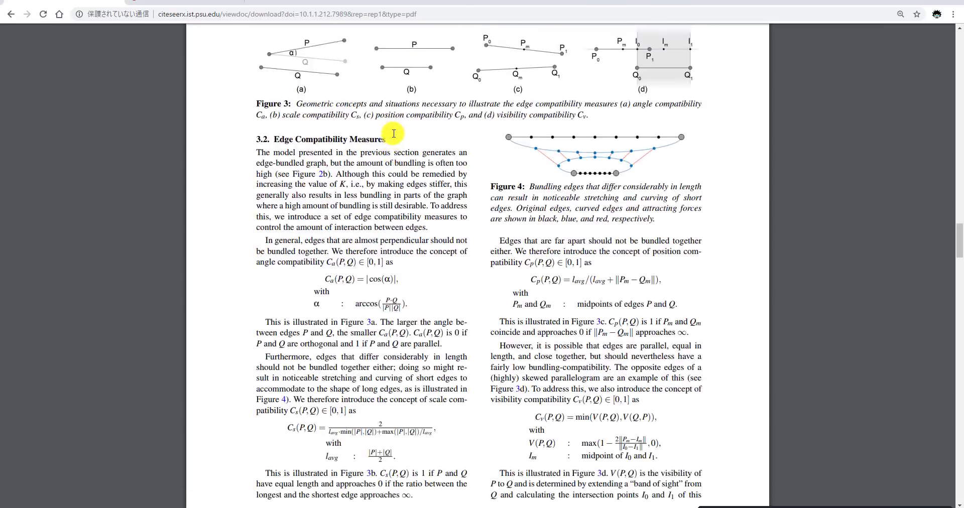
scroll(394, 133, "up", 15)
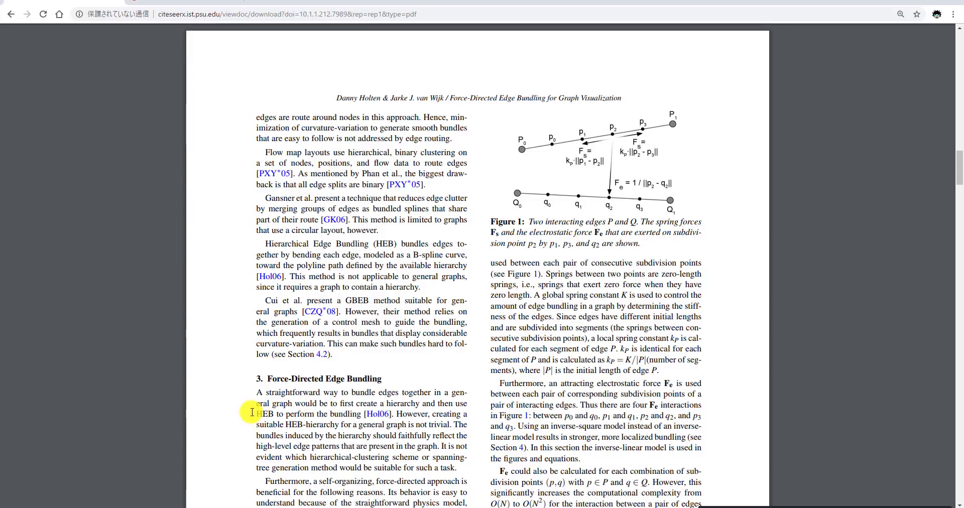
- Return to Houdini and drag the pane divider left to widen the network and parameter panes
left_click(241, 507)
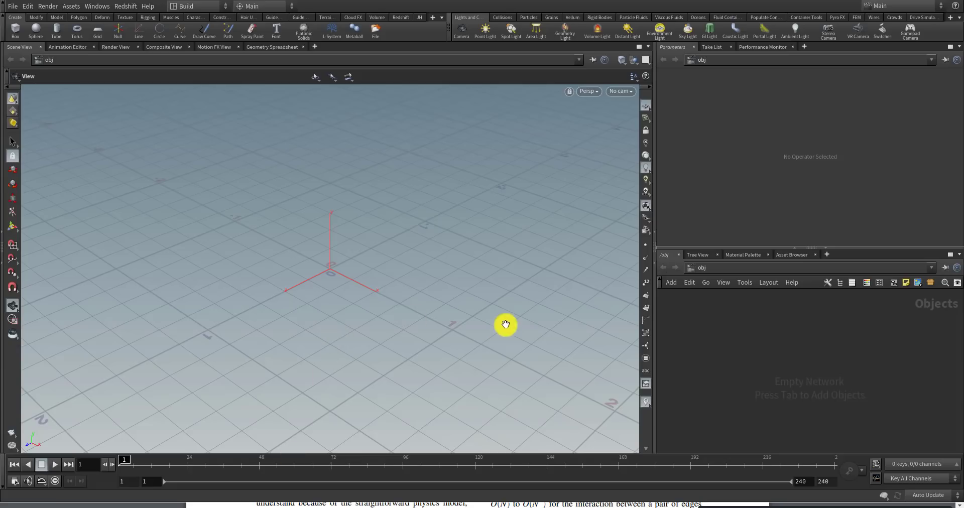
left_click_drag(655, 197, 606, 196)
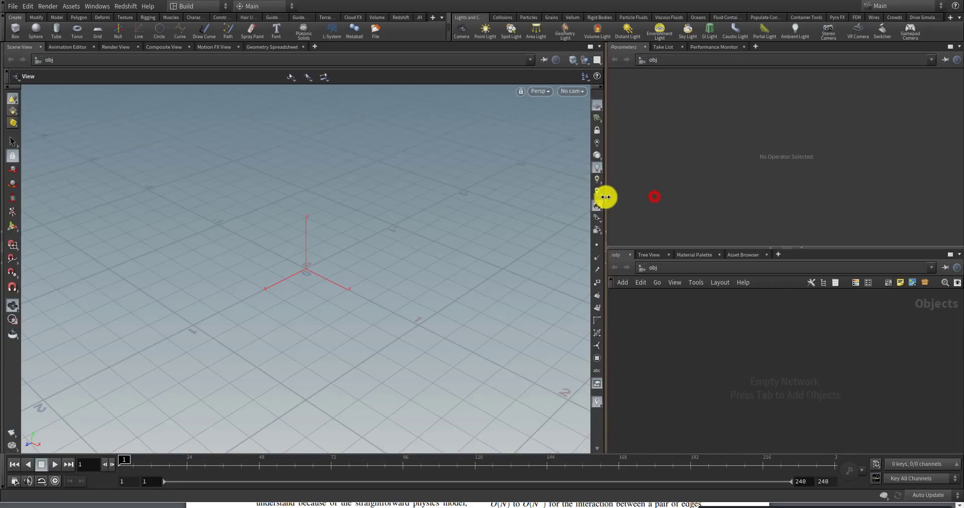
left_click(642, 309)
key("Tab")
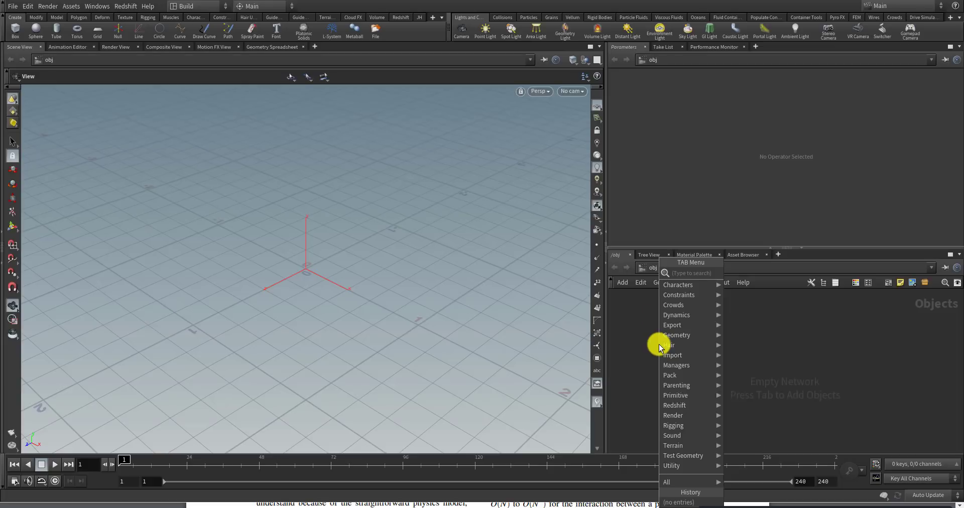
left_click(751, 340)
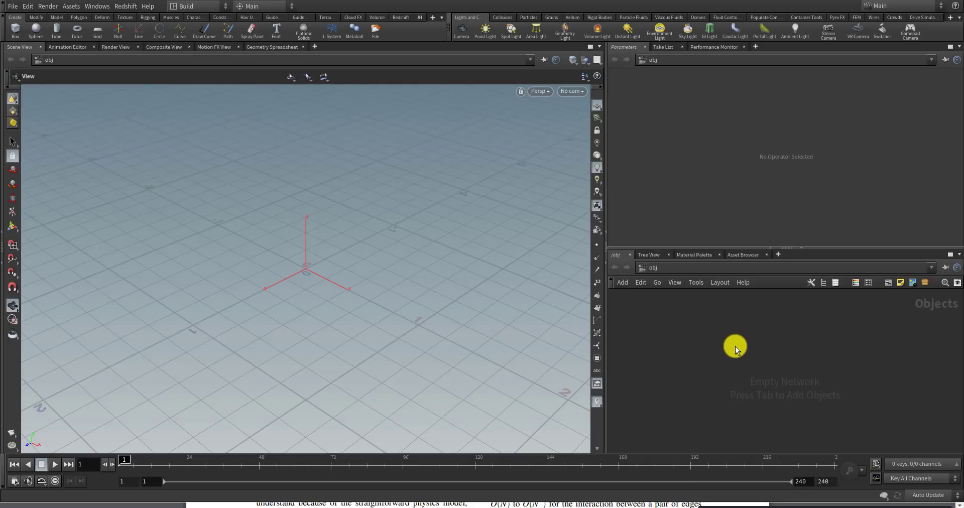
- Place a trial circle1 object in /obj, enlarge the network view, then delete circle1
key("Tab")
type("cir")
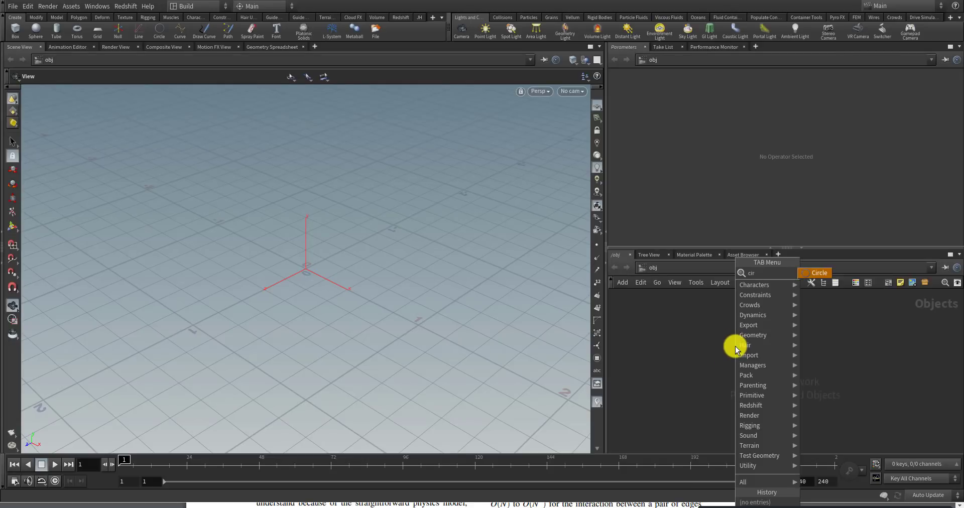
type("cle")
key("Return")
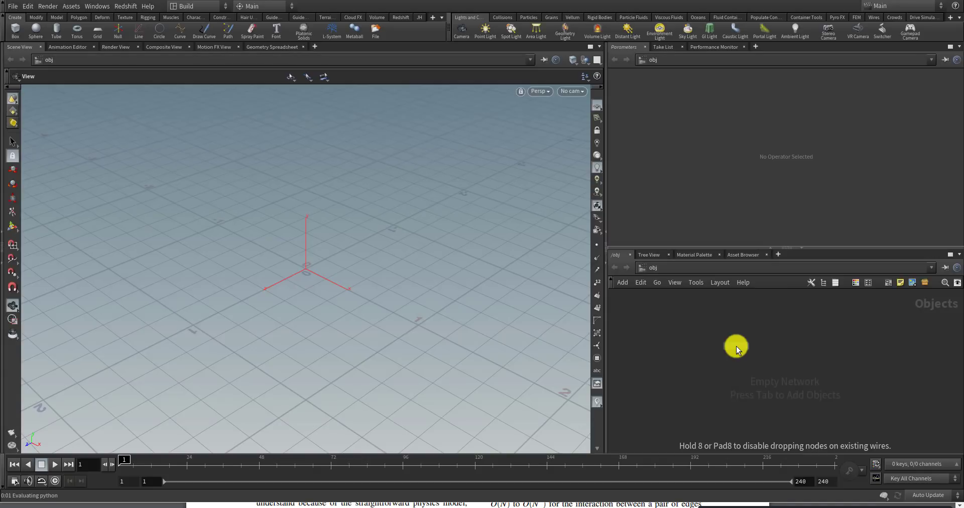
left_click(737, 350)
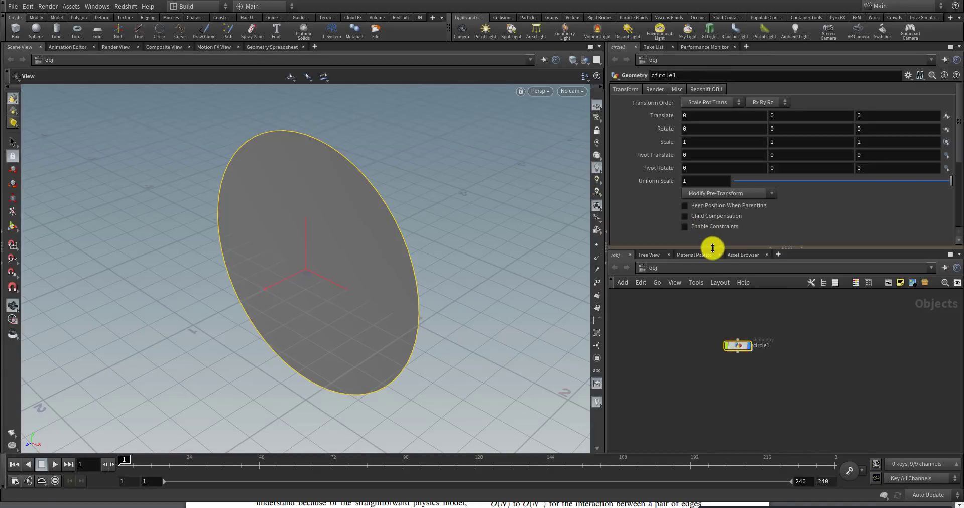
left_click_drag(713, 248, 710, 174)
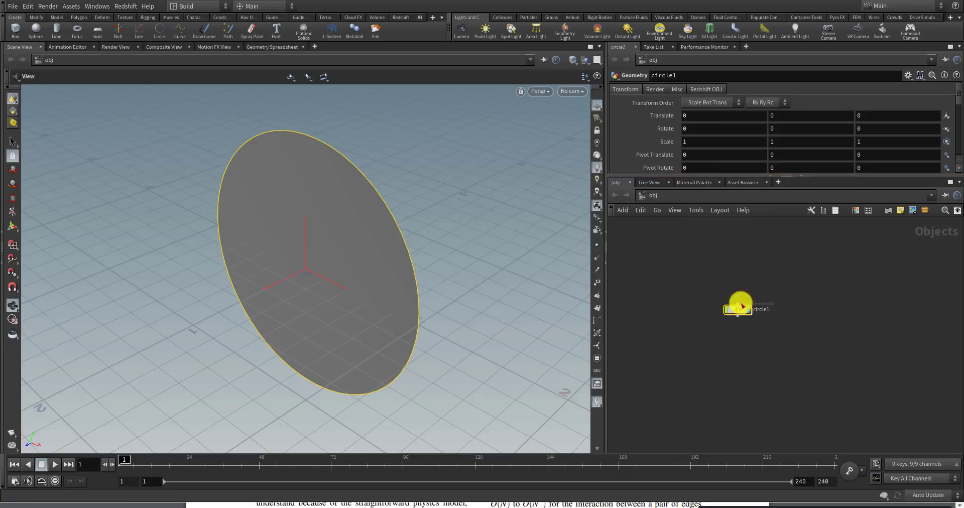
left_click(770, 340)
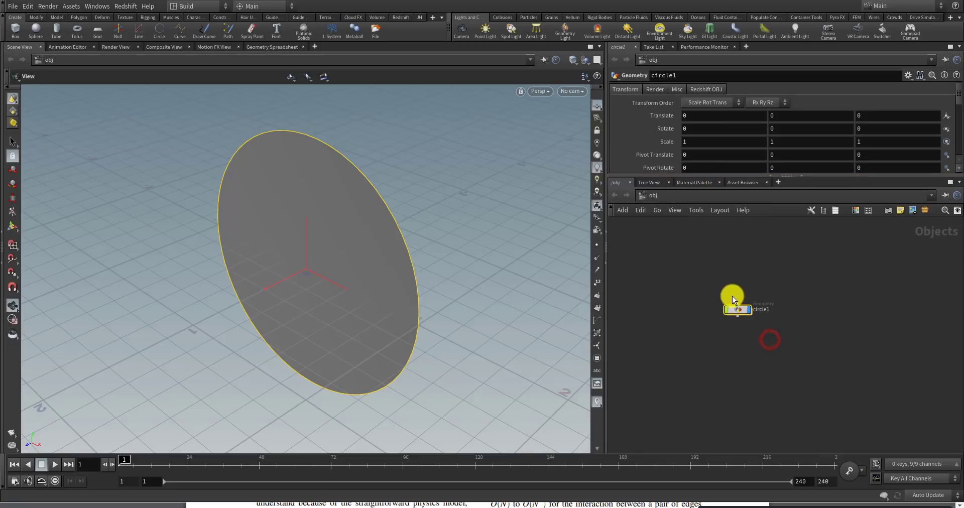
key("Delete")
key("Tab")
- Add a geometry object and place a Circle node inside it
type("test")
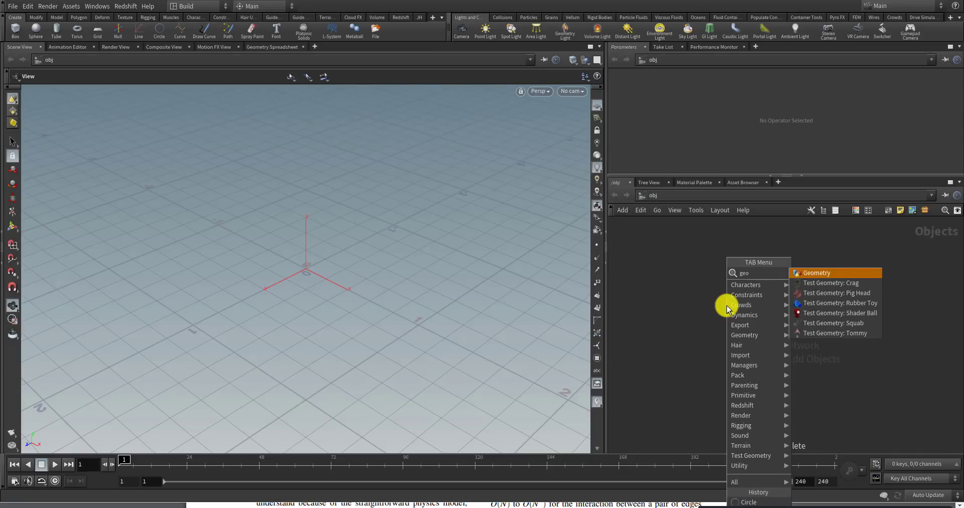
key("Return")
left_click(727, 309)
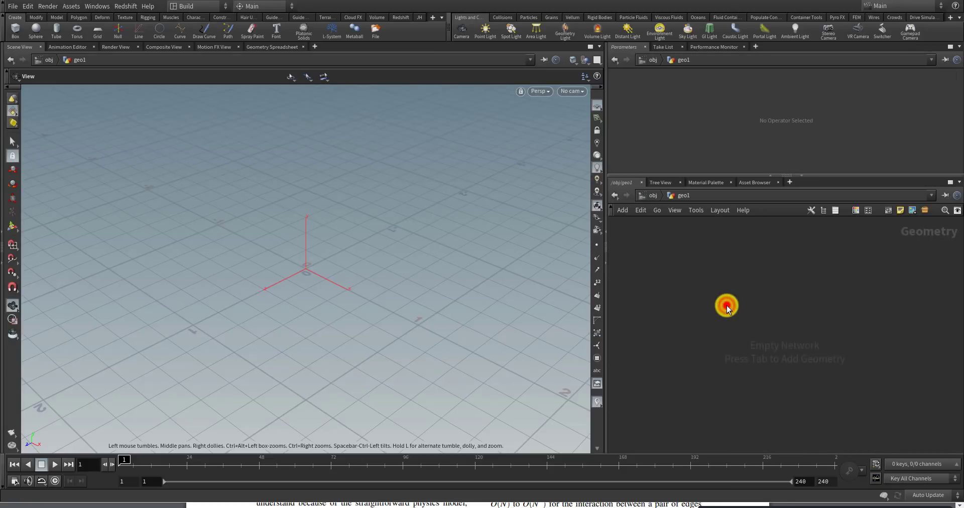
key("Tab")
type("cir")
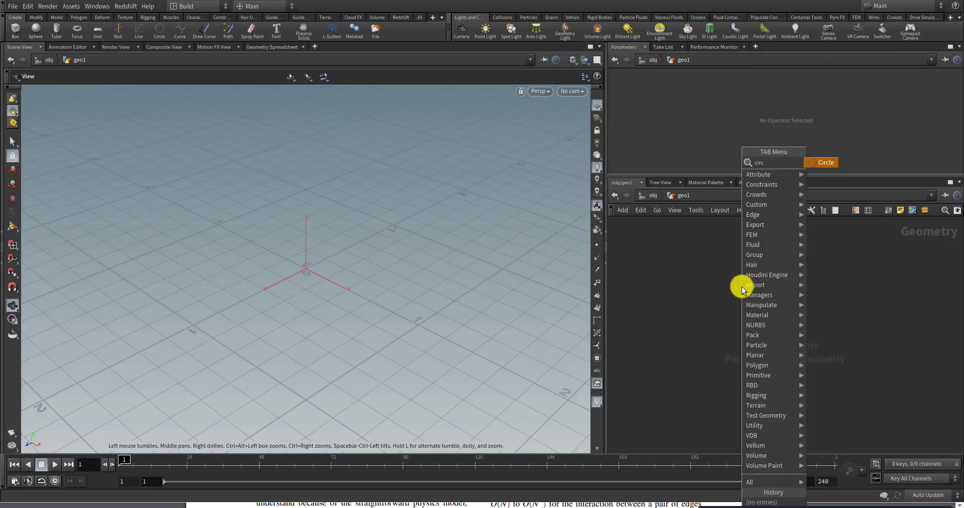
key("Return")
left_click(742, 288)
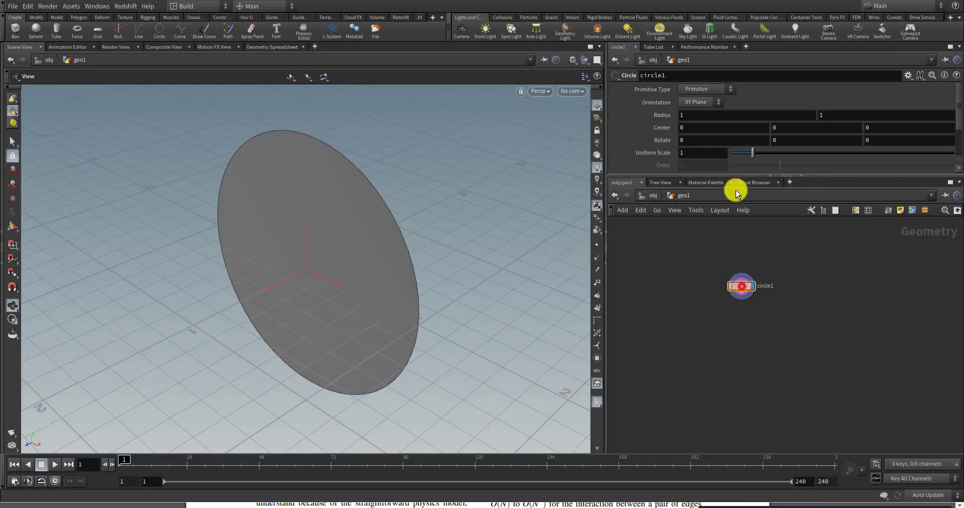
- Set circle1's Orientation to ZX Plane and Primitive Type to Polygon
left_click(702, 102)
left_click(695, 131)
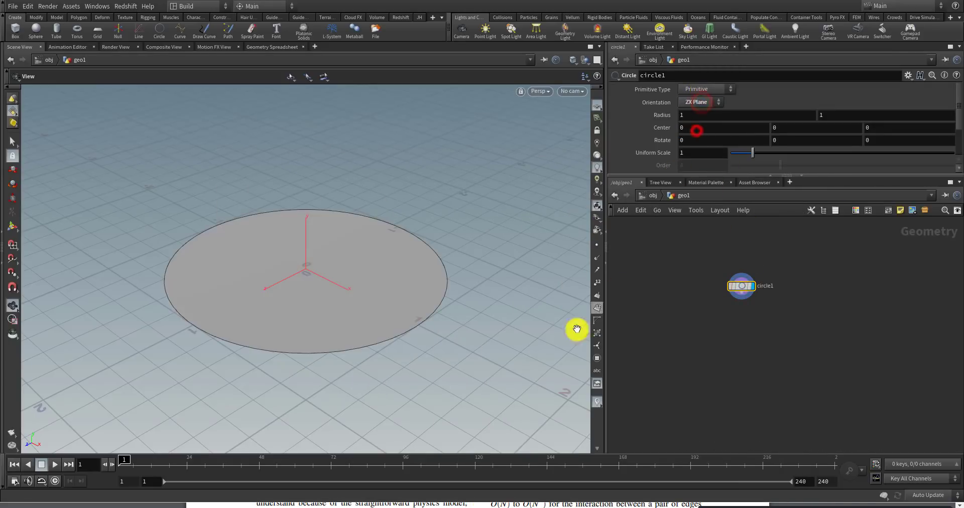
left_click(708, 88)
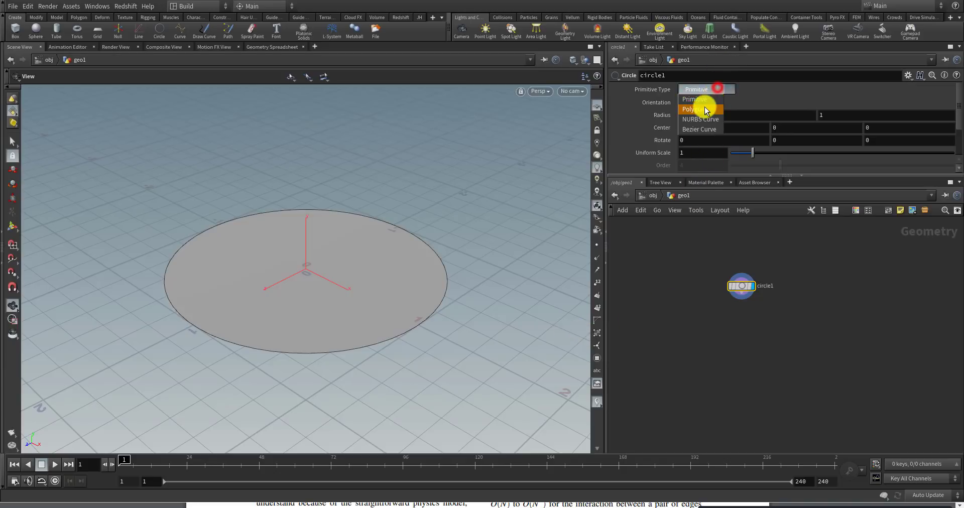
left_click(704, 107)
right_click(743, 288)
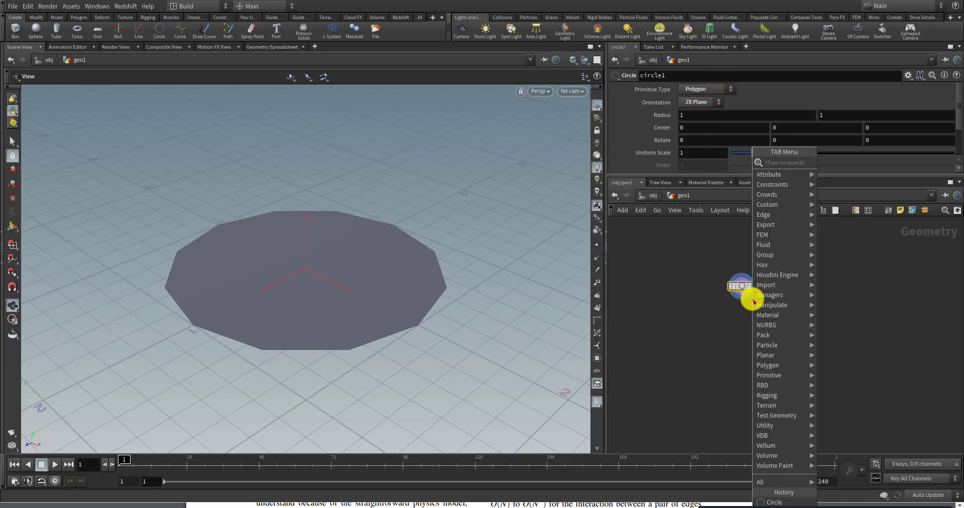
left_click(701, 352)
- Add a Delete node below circle1 and give delete1 the display flag
key("Tab")
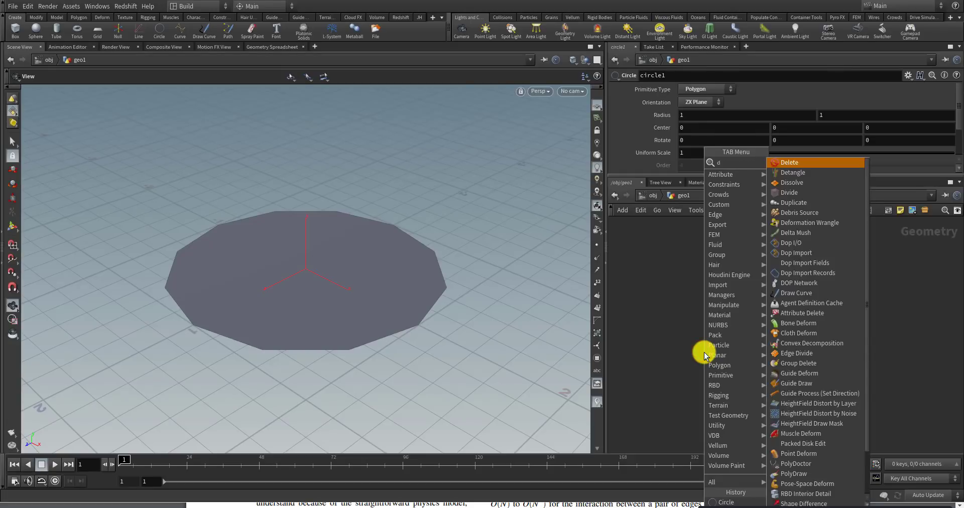
key("Return")
left_click(724, 317)
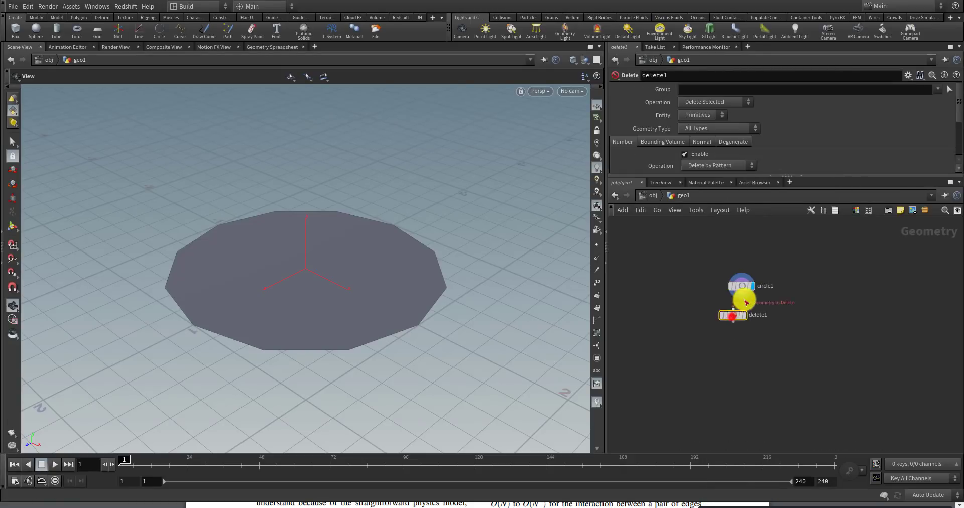
scroll(733, 321, "up", 5)
left_click(736, 345)
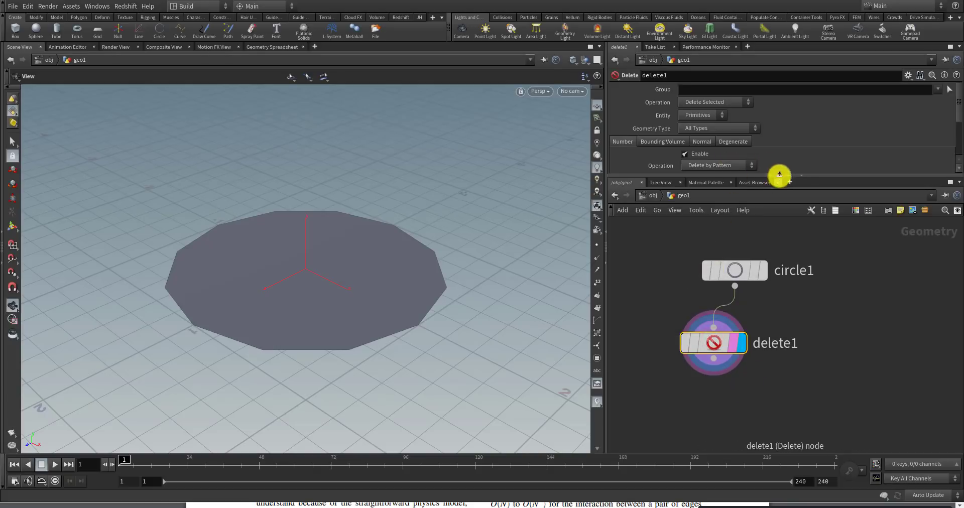
- Set delete1's Pattern to * and enable Keep Points so only the ring of points remains
left_click_drag(802, 174, 803, 257)
double_click(733, 196)
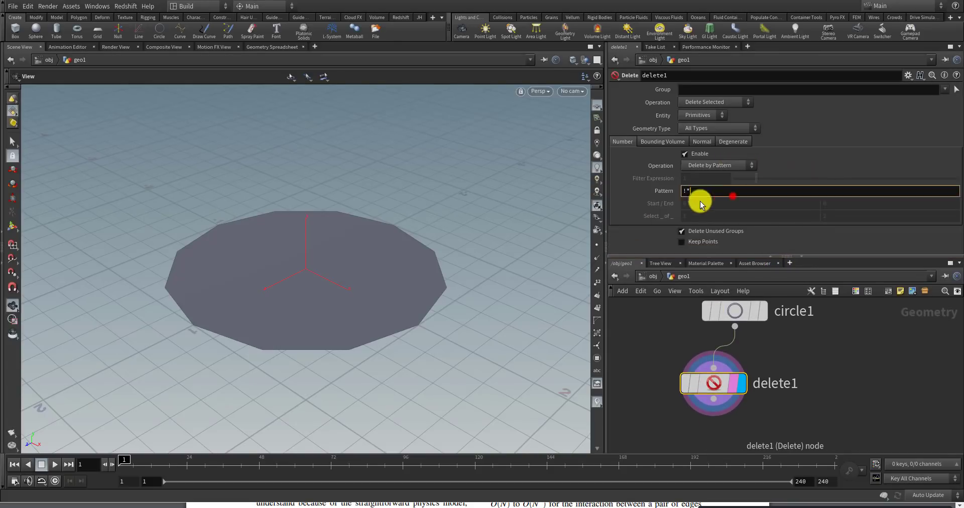
key("BackSpace")
type("*")
key("Return")
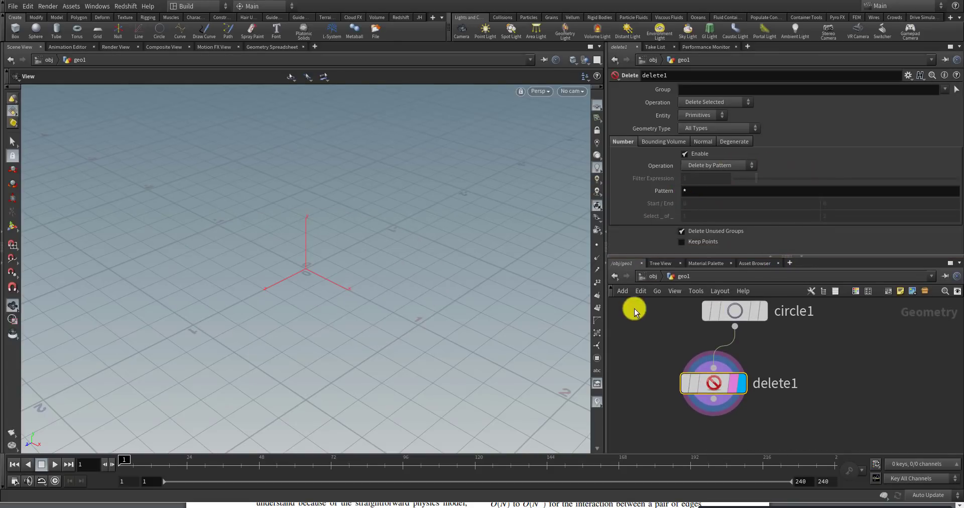
left_click(703, 243)
left_click_drag(380, 338, 370, 276, "alt")
left_click_drag(421, 327, 408, 254, "alt")
- In Display Options' Background settings, set Color Scheme to Dark and close the dialog
key("d")
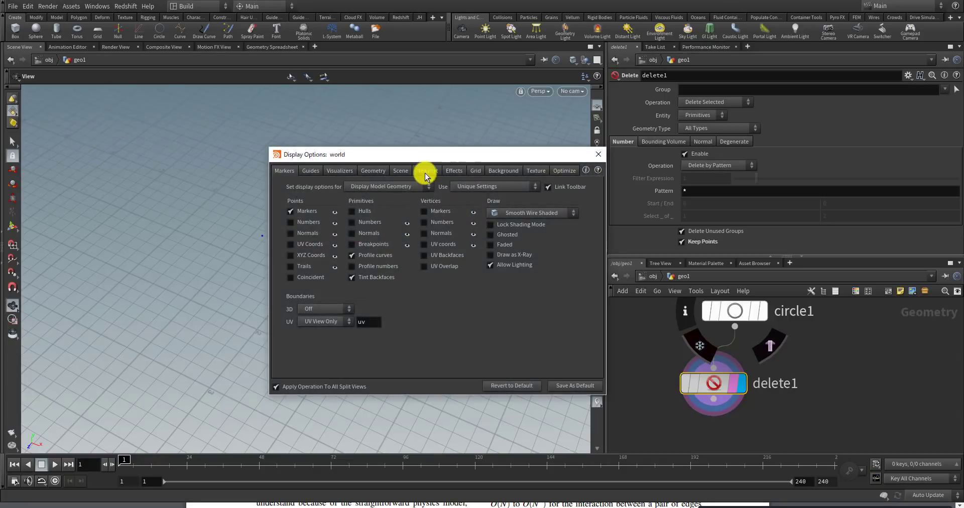
left_click(435, 169)
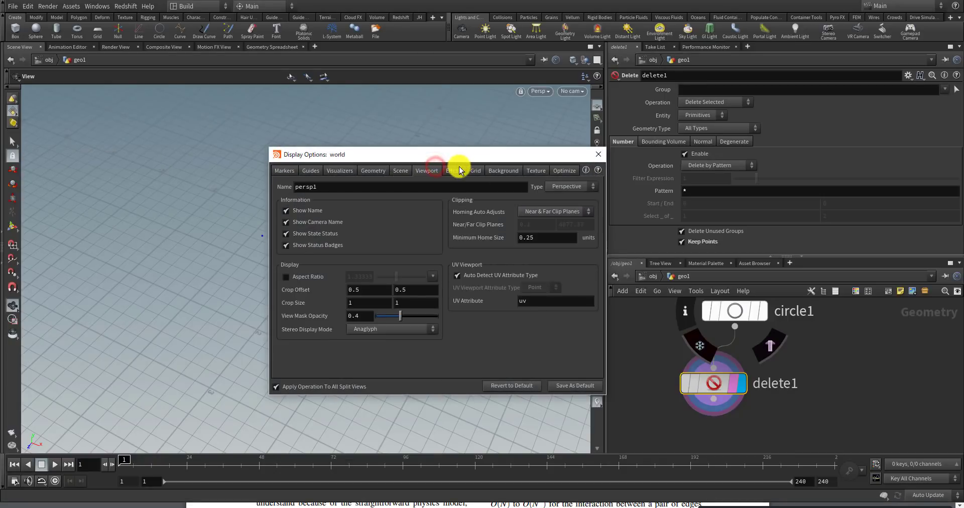
left_click(455, 170)
left_click(495, 171)
left_click(347, 186)
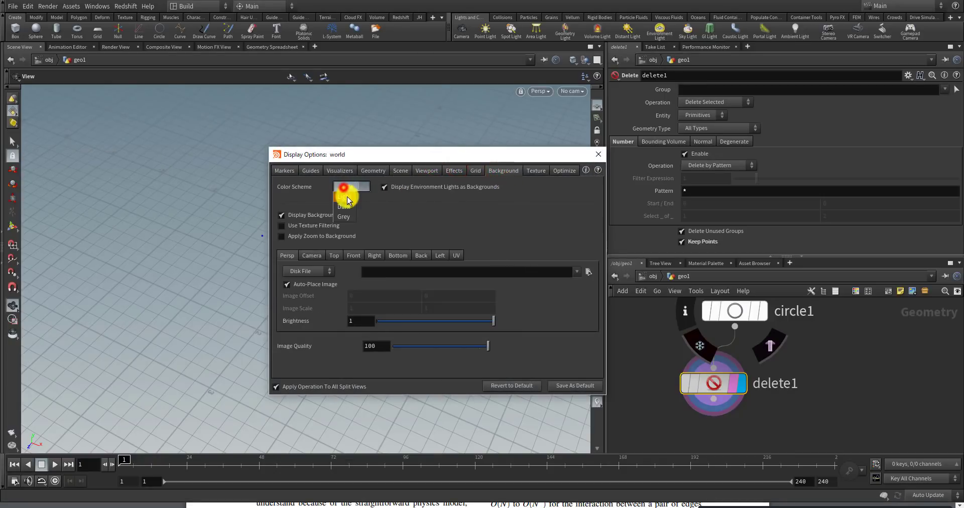
left_click(346, 208)
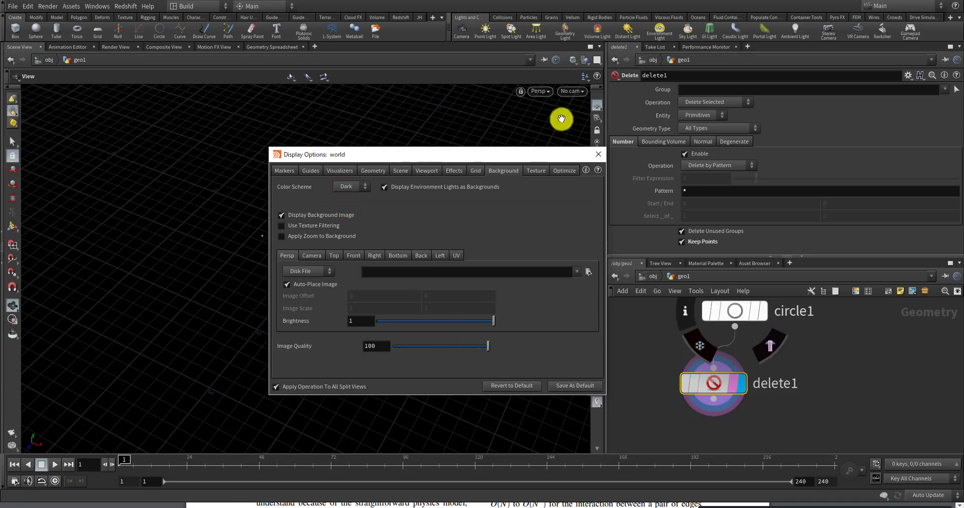
left_click(598, 154)
left_click_drag(359, 232, 396, 276)
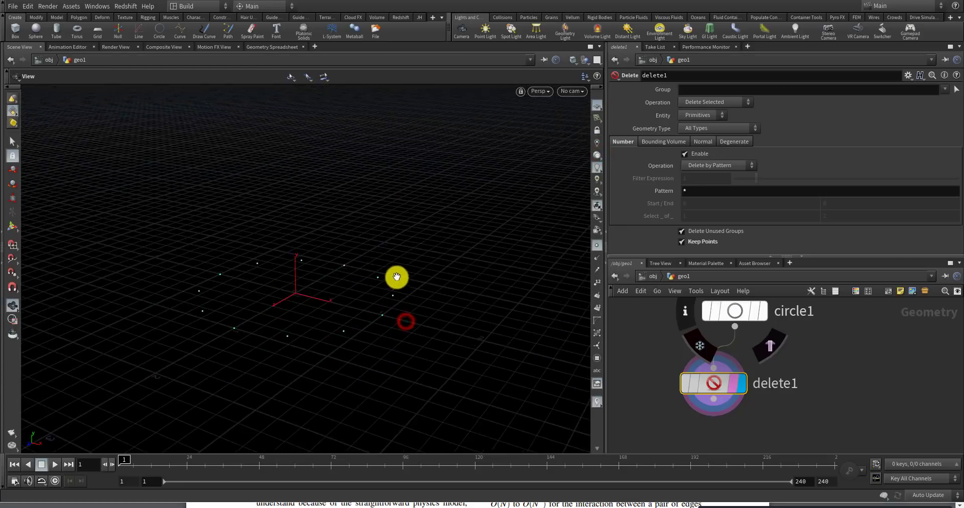
scroll(753, 326, "down", 5)
- Add a Null node, rename it CONTROLLER and give it a blue node colour
key("Tab")
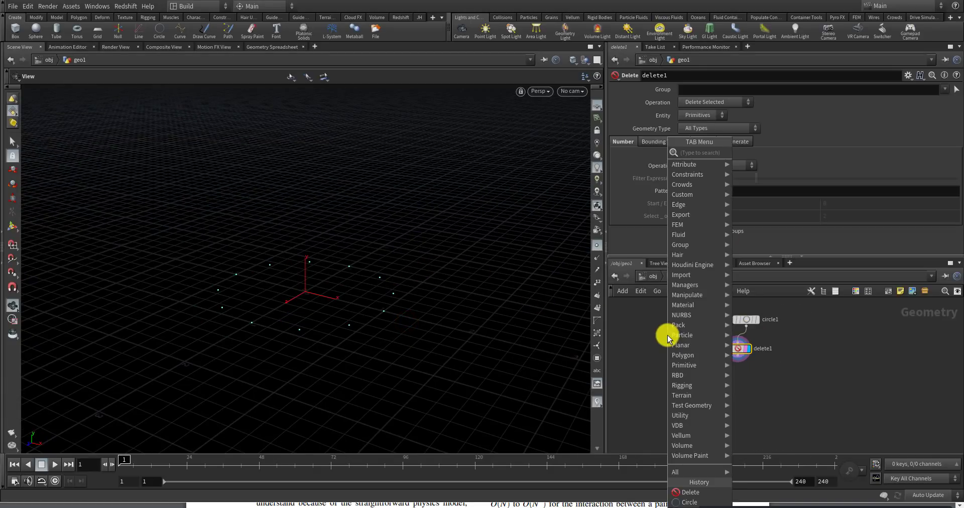
type("null")
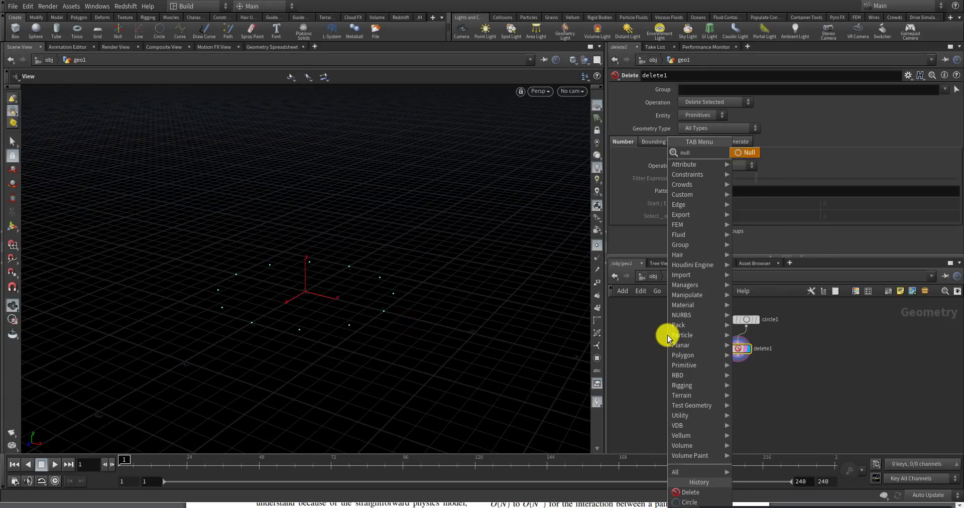
key("Return")
left_click(647, 321)
scroll(647, 319, "up", 4)
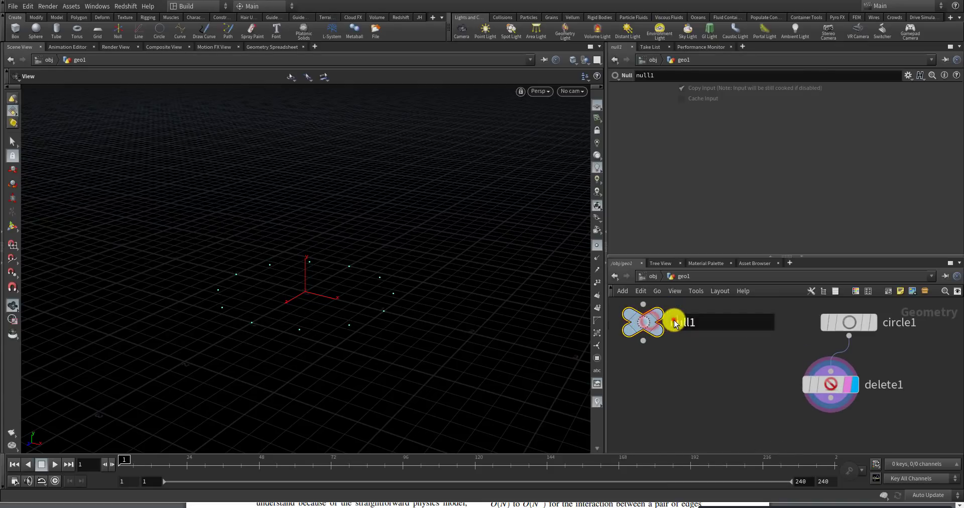
double_click(674, 323)
type("CONTROLL")
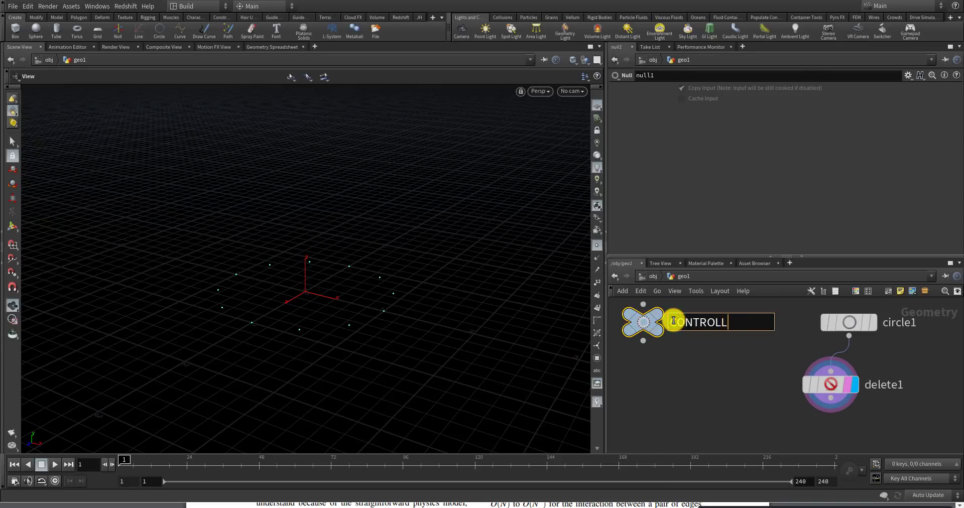
type("ER")
key("Return")
key("c")
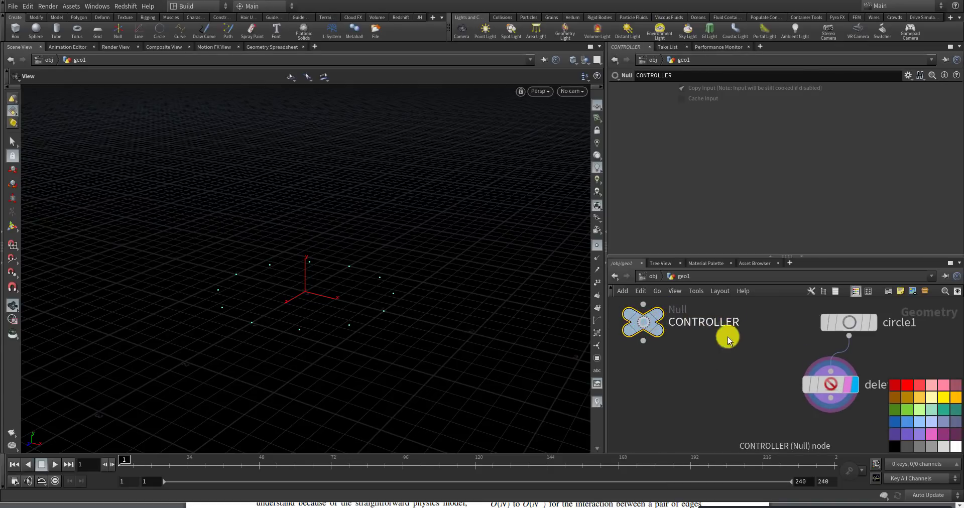
left_click(894, 423)
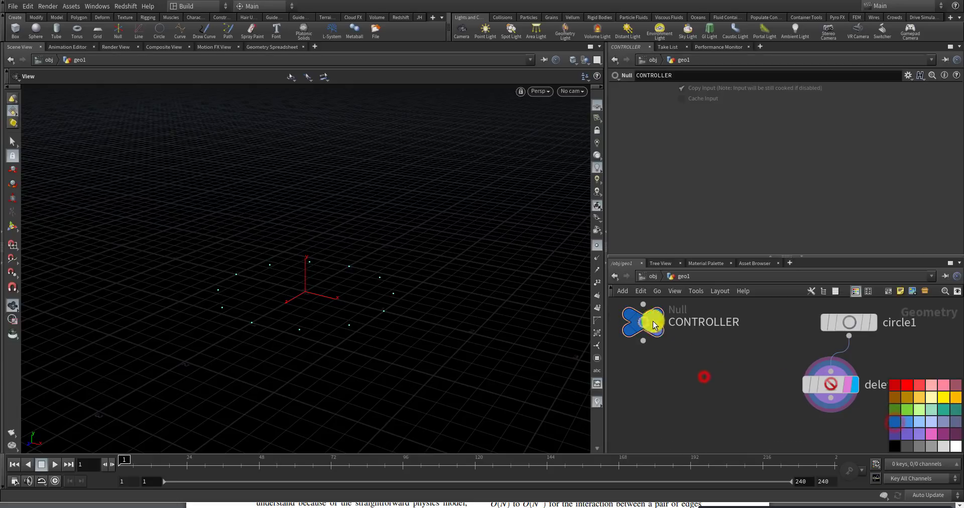
- In Edit Parameter Interface, add an Integer parameter named division with range 10 to 1000 and apply
left_click(910, 78)
left_click(898, 86)
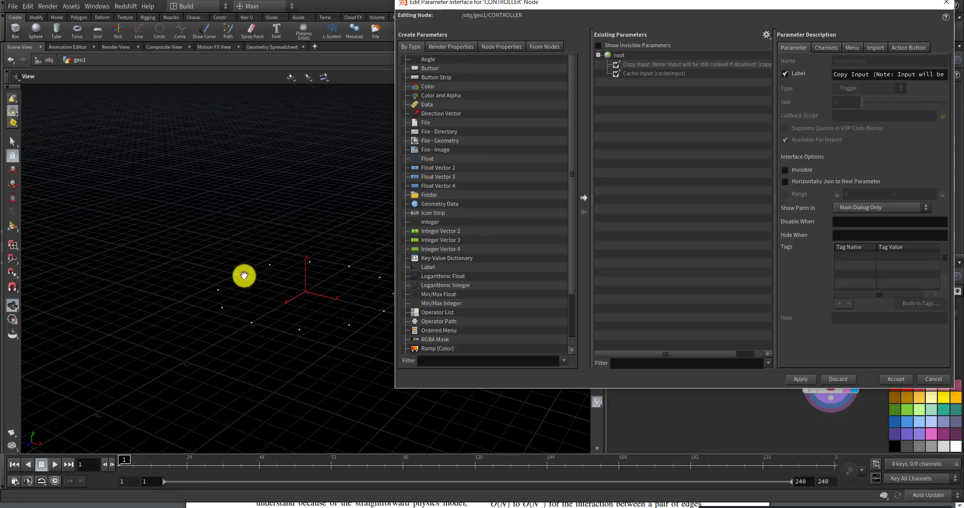
left_click_drag(430, 226, 622, 140)
type("divid")
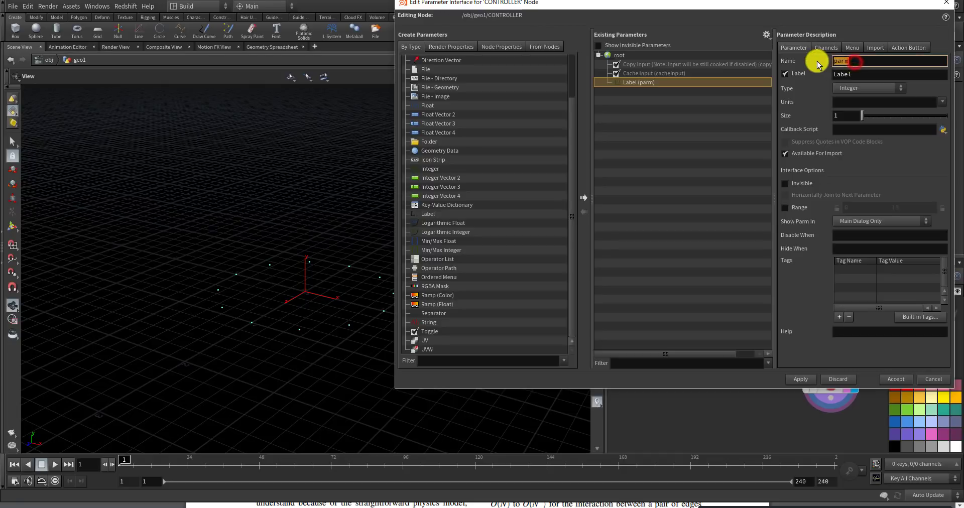
type("ion")
key("Tab")
key("Return")
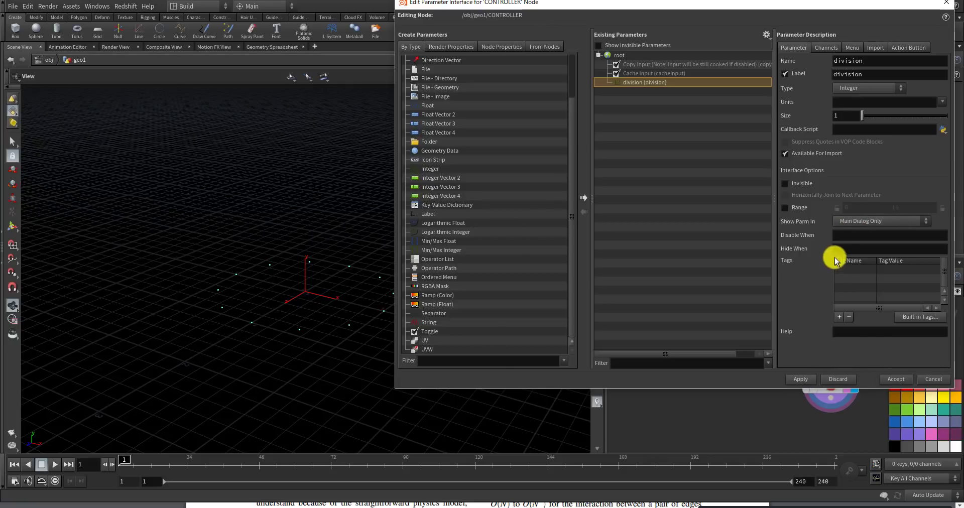
left_click(785, 207)
left_click(862, 205)
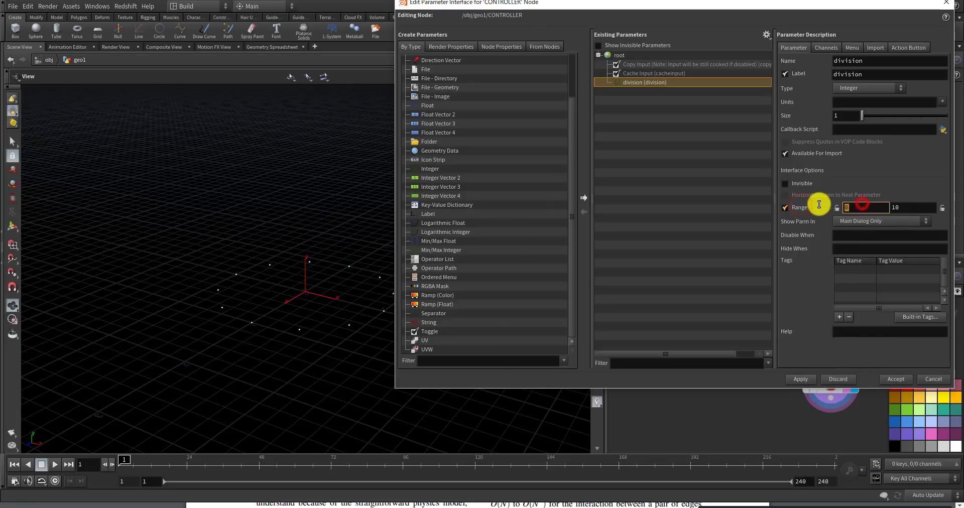
type("10")
key("Return")
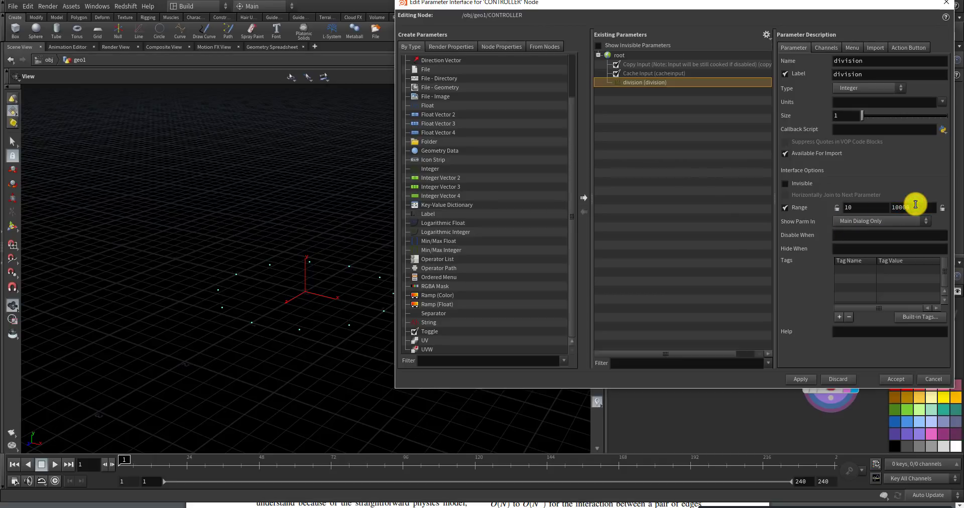
key("Return")
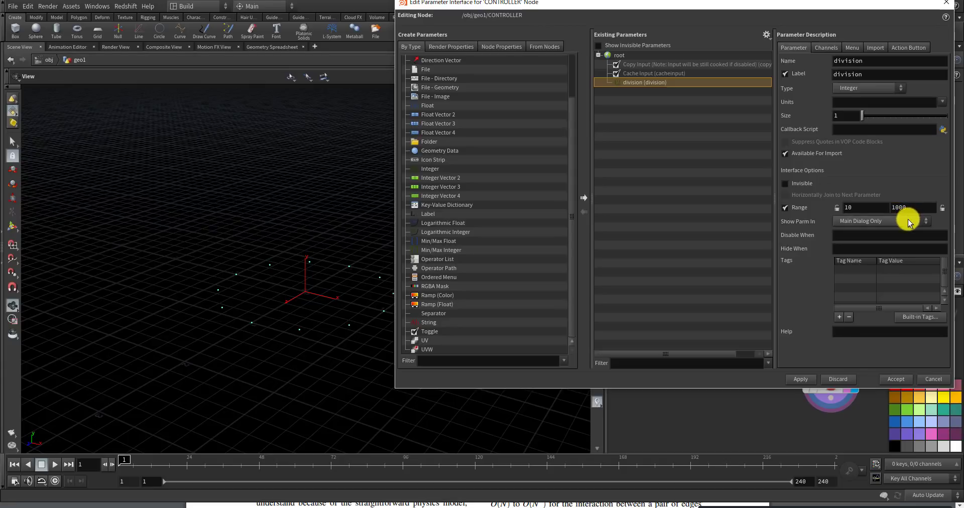
left_click(814, 379)
- Accept the parameter editor and copy CONTROLLER's division parameter
left_click(892, 380)
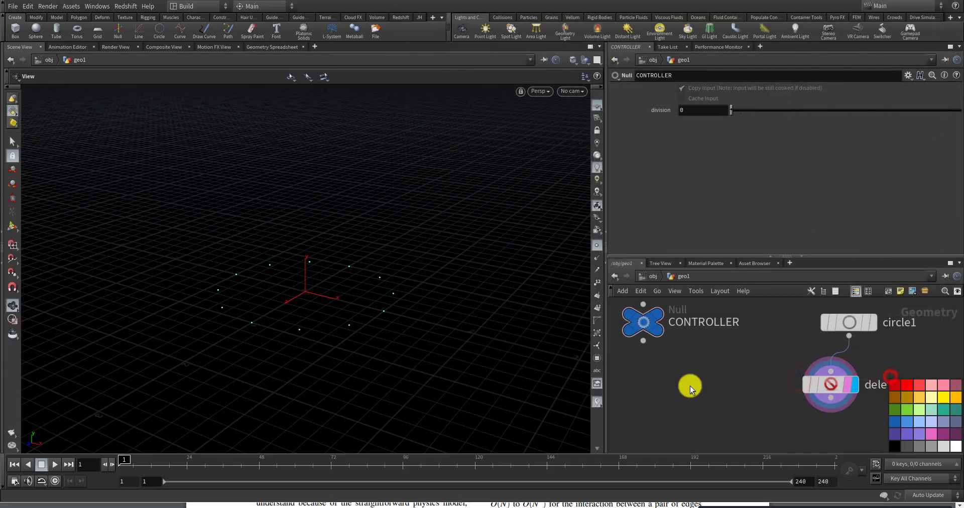
left_click_drag(750, 110, 790, 110)
right_click(711, 114)
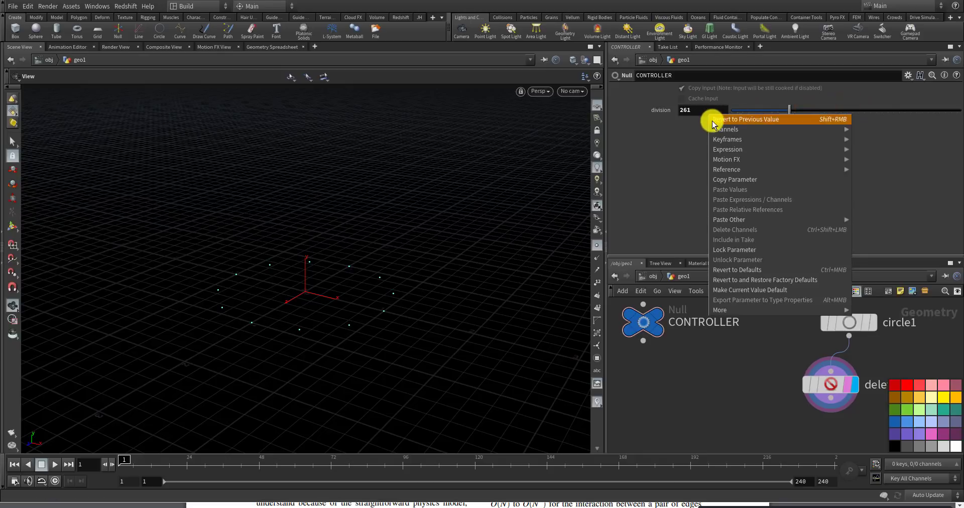
left_click(699, 112)
right_click(702, 112)
left_click(723, 177)
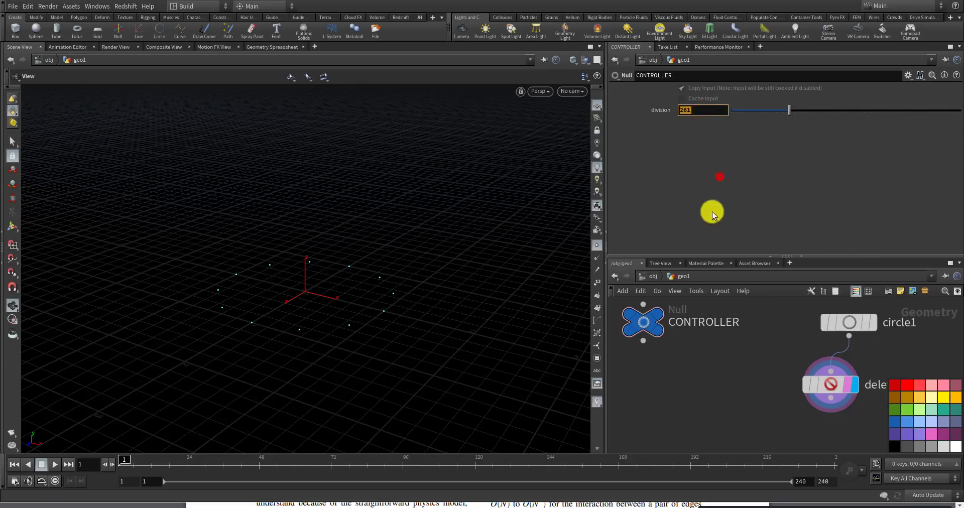
- Paste division as a relative reference into circle1's Divisions, giving ch("../CONTROLLER/division")
scroll(796, 353, "down", 2)
scroll(797, 327, "up", 2)
left_click(796, 312)
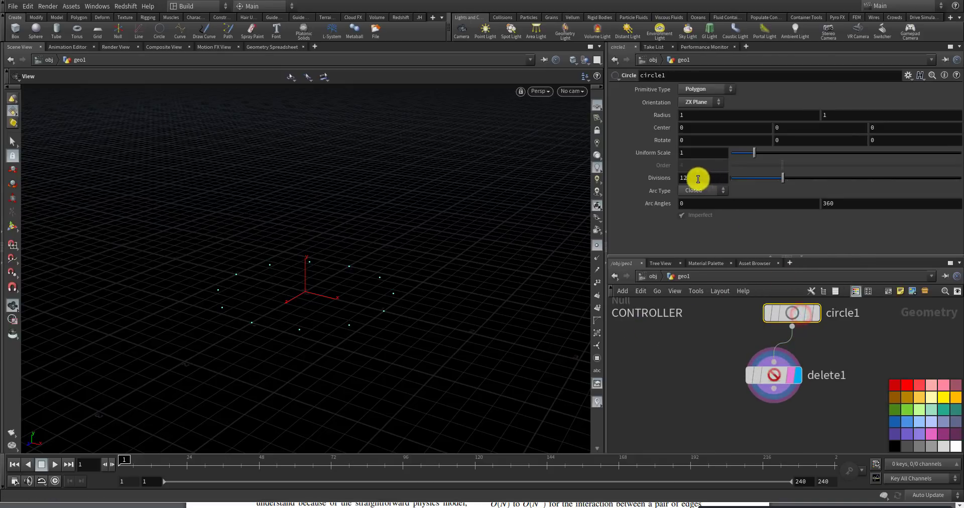
right_click(683, 180)
left_click(706, 271)
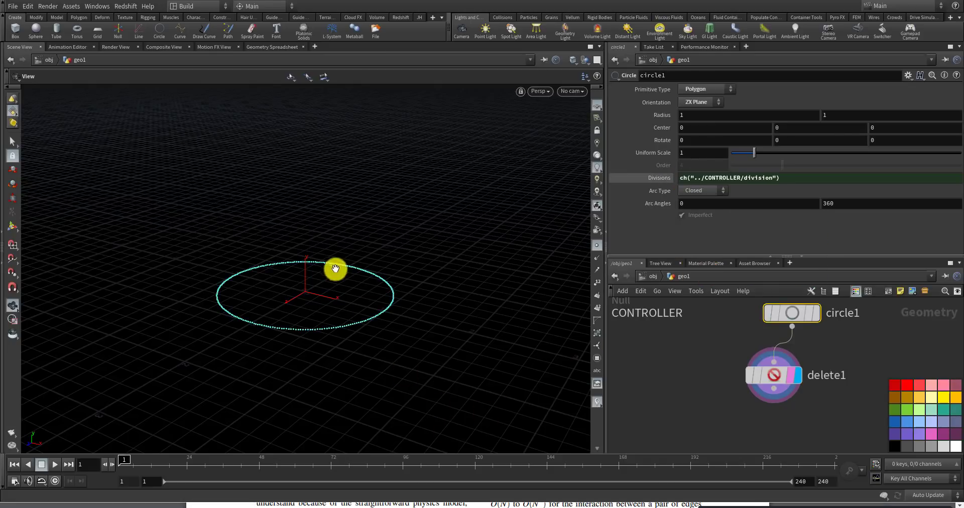
- Set CONTROLLER's division to 100 for a sparser 100-point ring
left_click_drag(334, 267, 361, 303)
key("h")
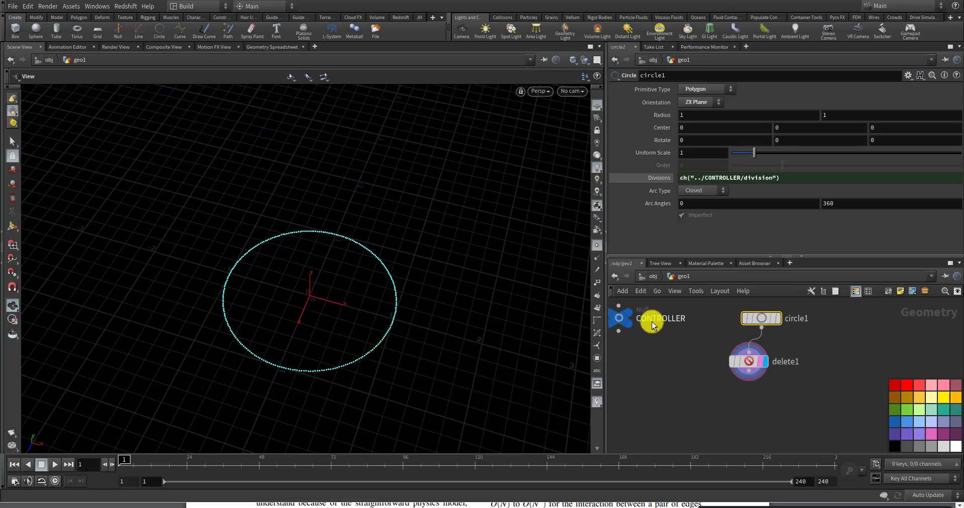
left_click(664, 329)
left_click(703, 109)
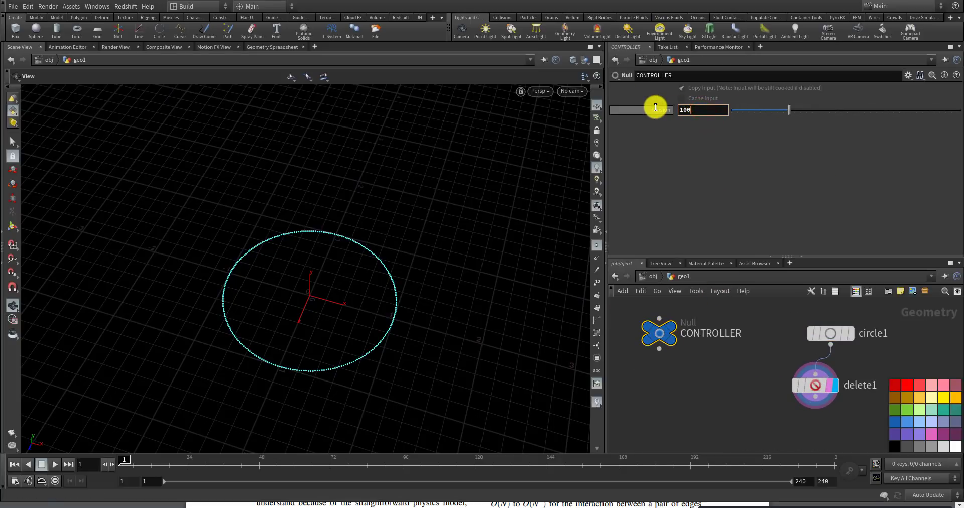
key("Return")
- Drag delete1 onto the wire so it sits directly after circle1
scroll(723, 344, "down", 3)
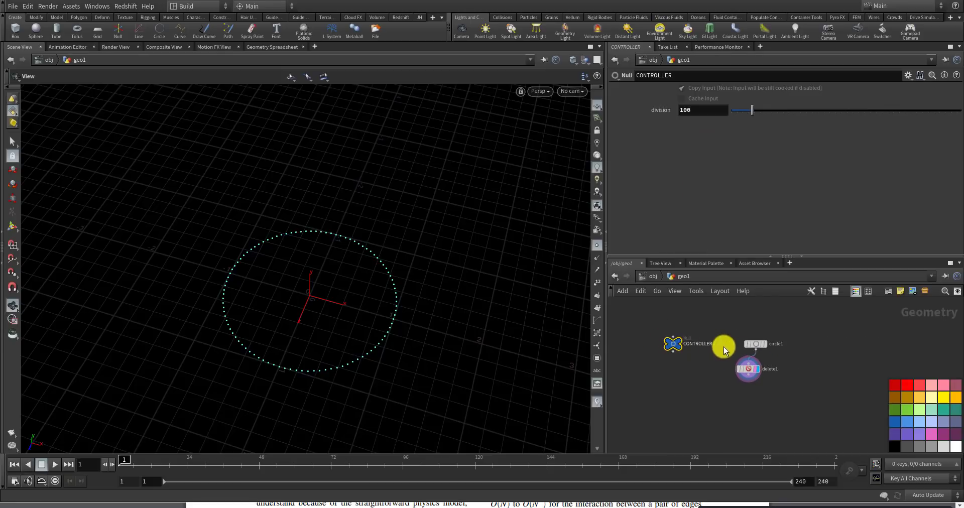
scroll(742, 387, "up", 3)
left_click_drag(746, 391, 716, 412)
middle_click_drag(740, 393, 709, 344)
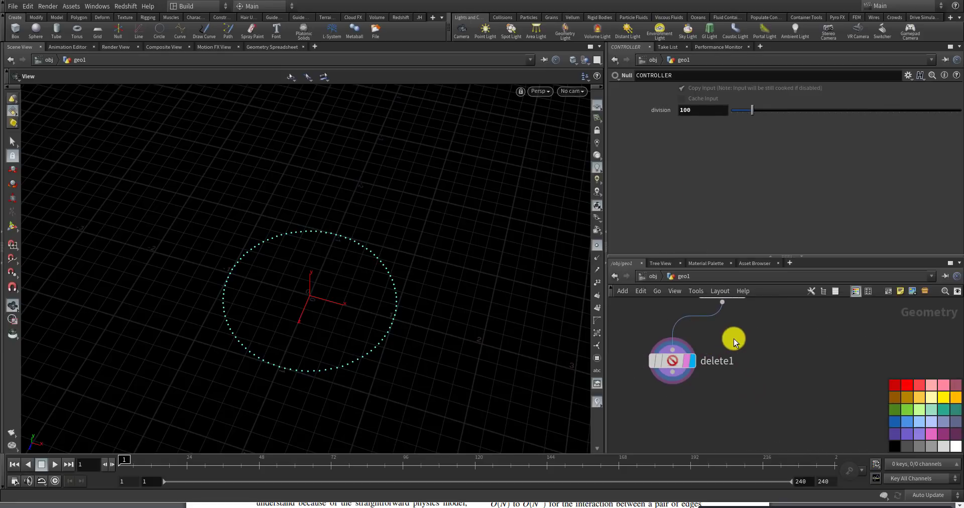
- Add a Transform node and wire delete1's output into transform1, placing it below delete1
scroll(737, 336, "down", 2)
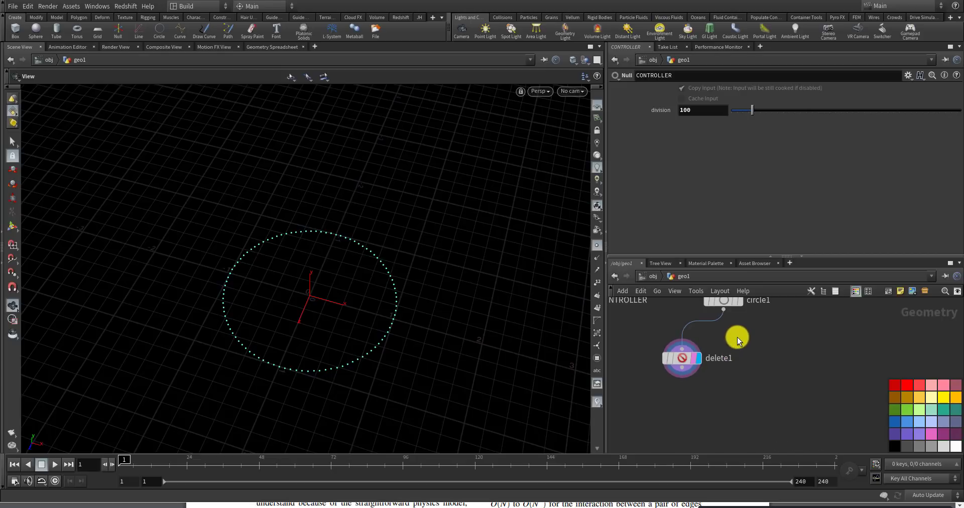
middle_click_drag(737, 336, 749, 383)
key("Tab")
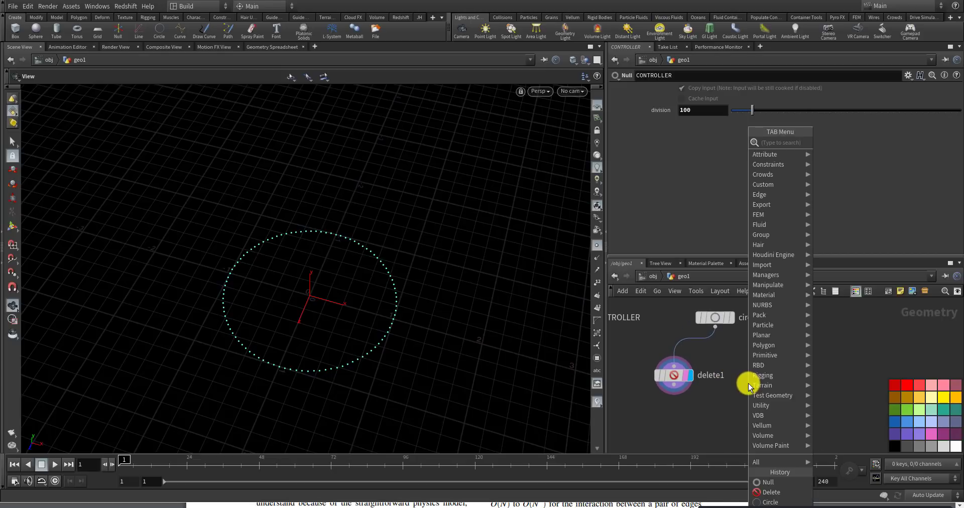
key("Down")
key("Return")
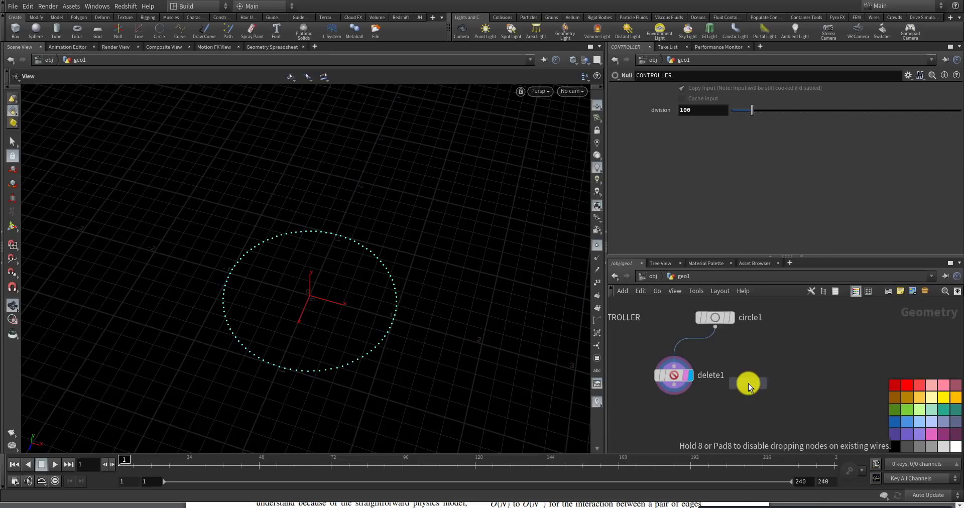
left_click(748, 383)
left_click_drag(674, 388, 757, 426)
left_click_drag(456, 365, 458, 279)
- Check the options on circle1's Uniform Scale, then select the CONTROLLER null
scroll(773, 321, "down", 3)
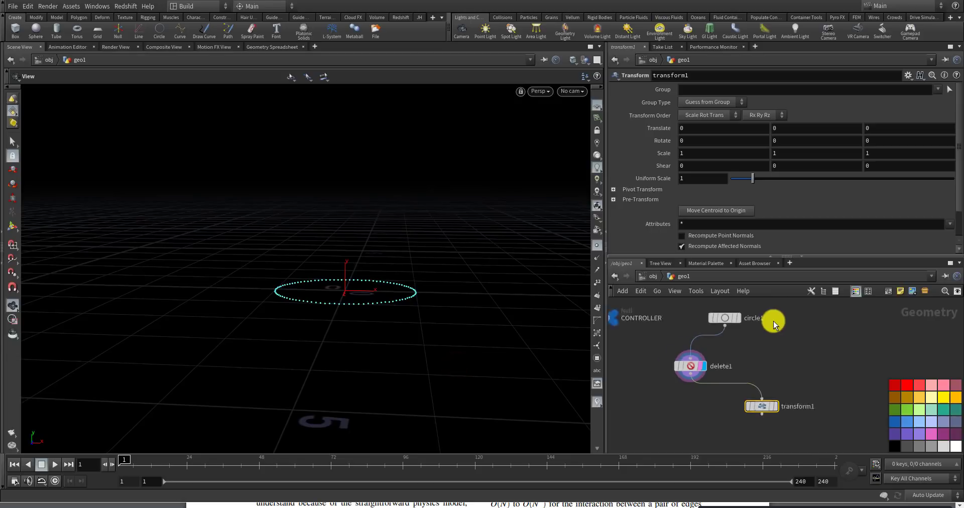
left_click(736, 318)
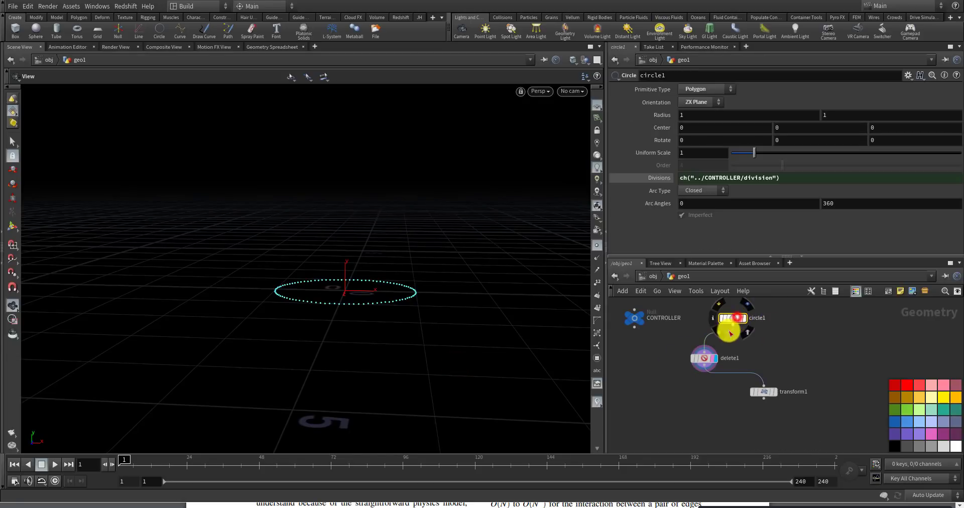
right_click(702, 152)
left_click(720, 216)
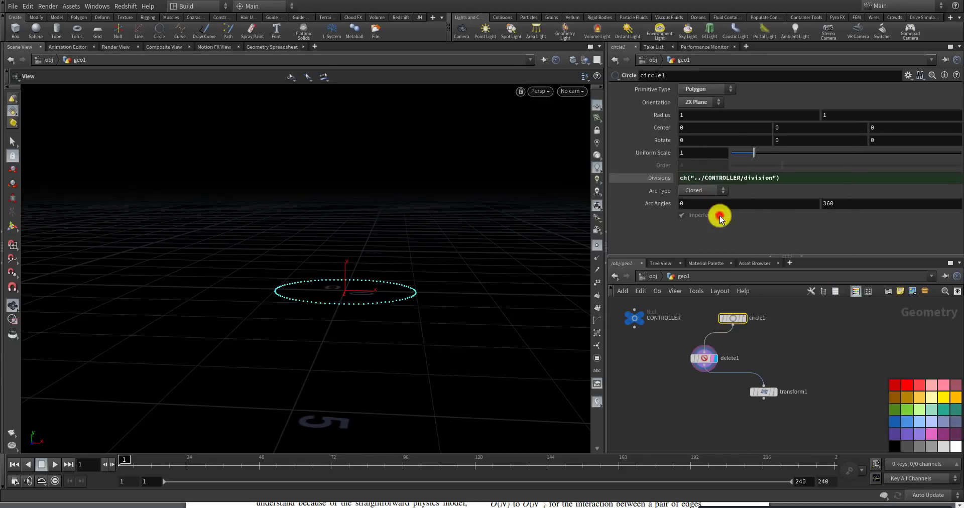
left_click(633, 318)
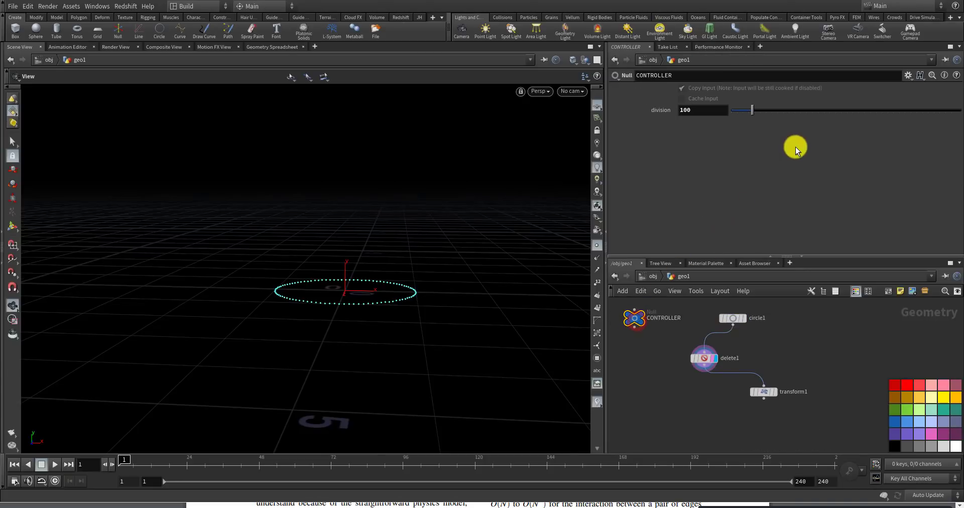
- In Edit Parameter Interface, add a Float parameter named size with range 0 to 50, apply and accept
left_click(908, 75)
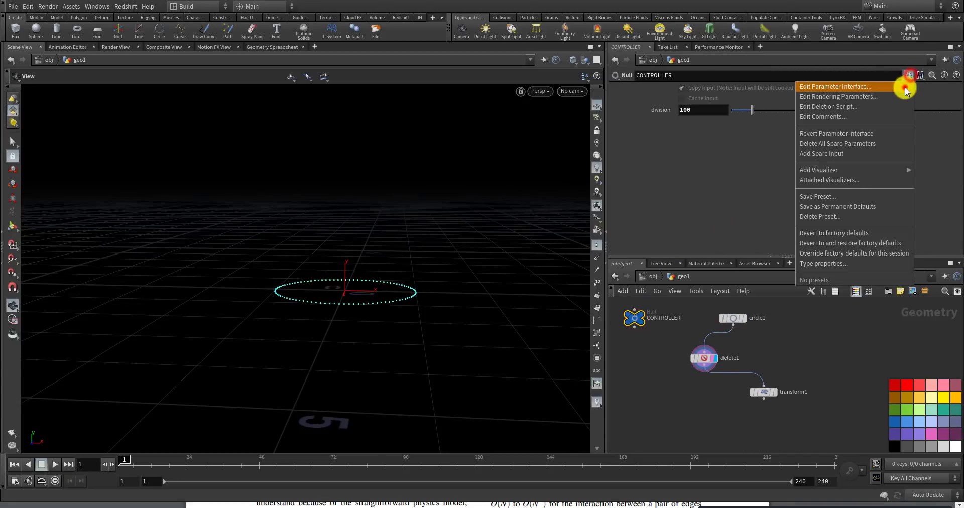
left_click(905, 82)
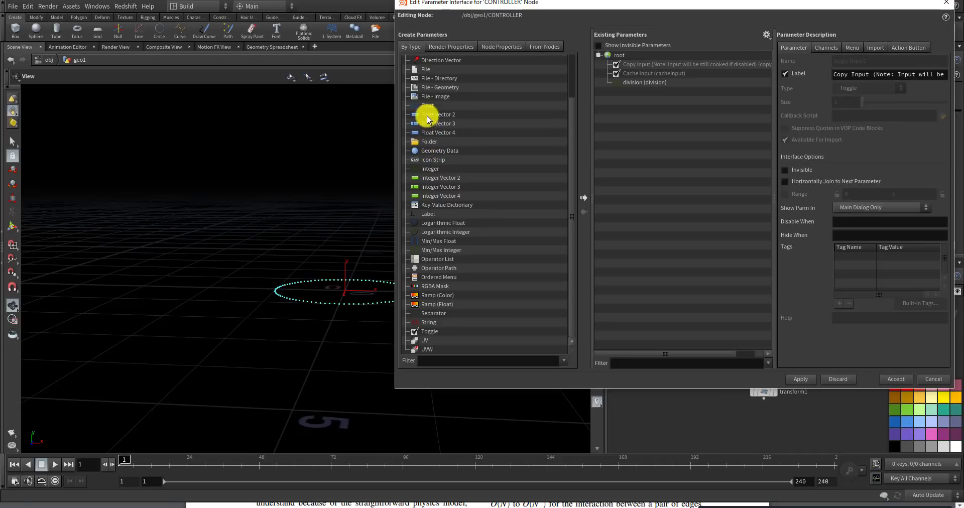
left_click_drag(427, 105, 639, 160)
double_click(866, 61)
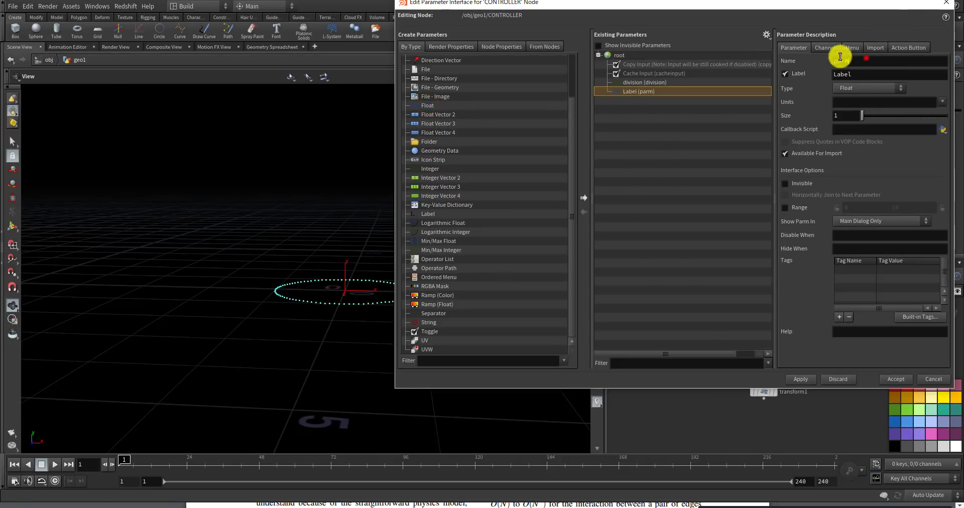
type("siz")
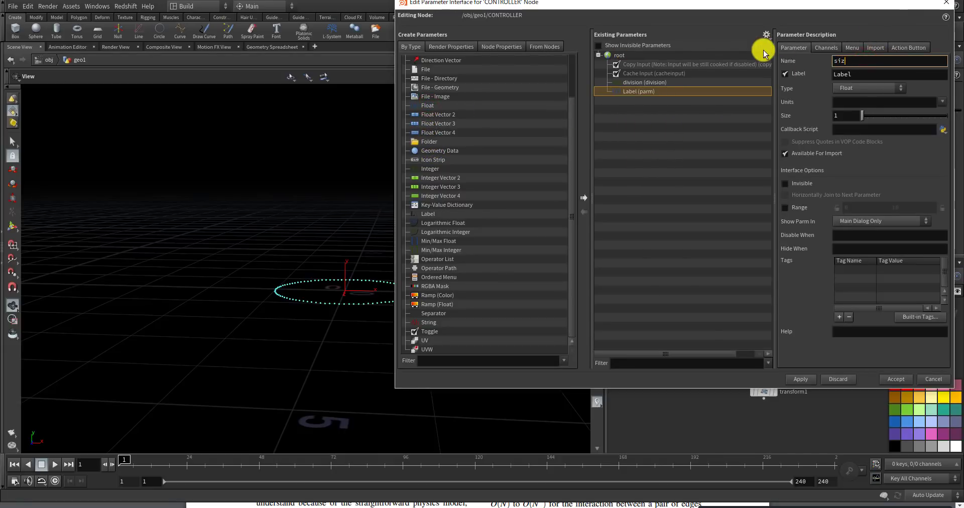
type("e")
key("Tab")
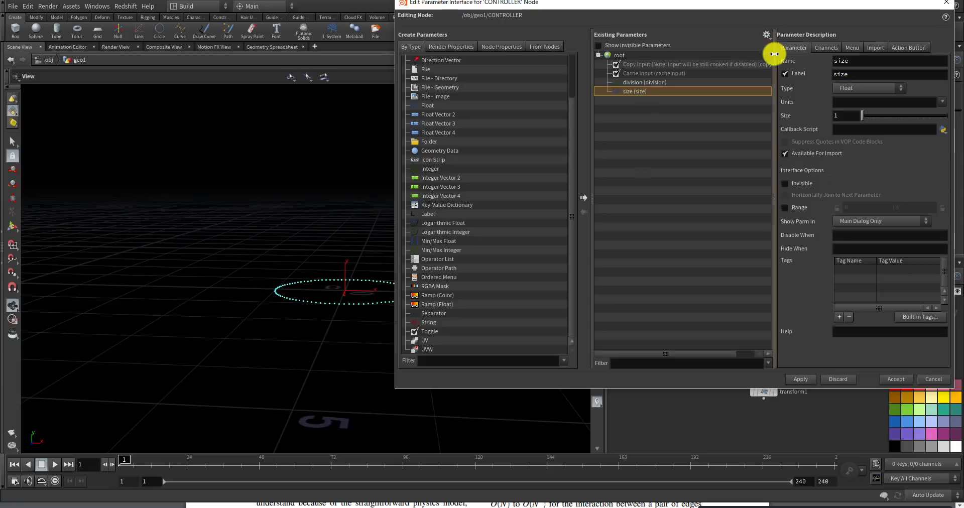
left_click(785, 208)
double_click(897, 208)
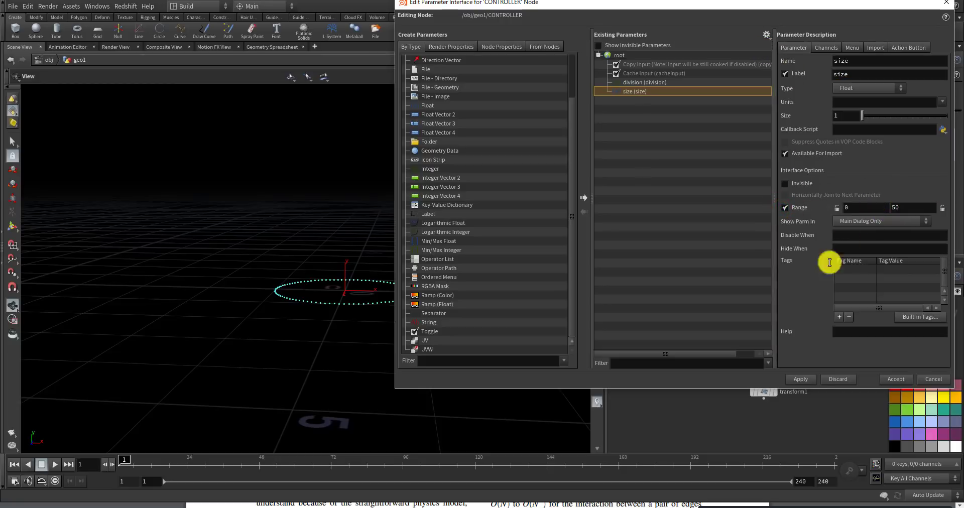
left_click(806, 379)
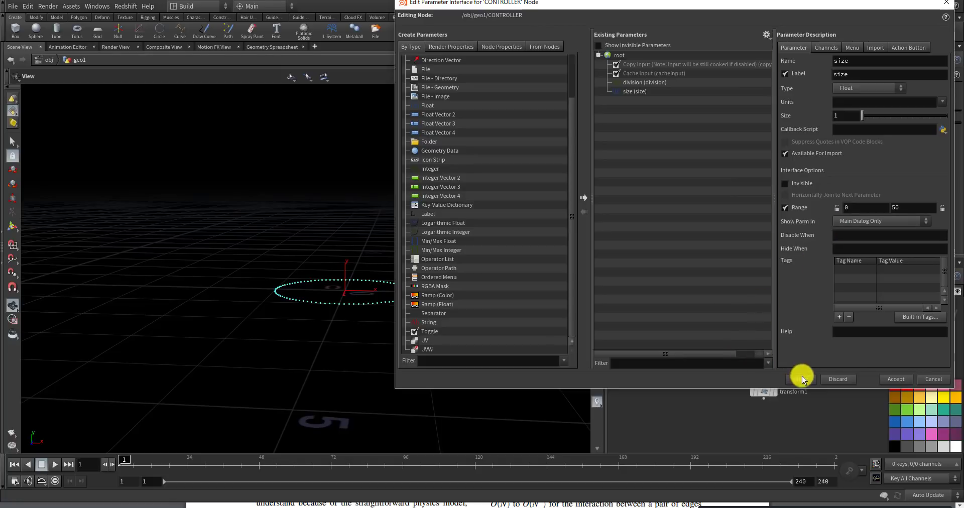
left_click(892, 379)
left_click(718, 121)
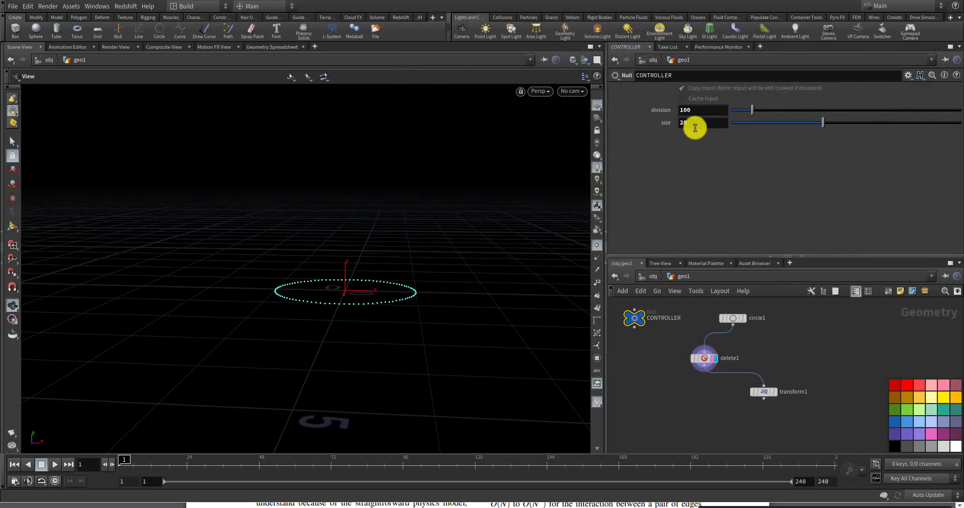
- Copy CONTROLLER's size and paste it as a relative reference into circle1's Uniform Scale, framing the enlarged ring
right_click(693, 124)
left_click(705, 191)
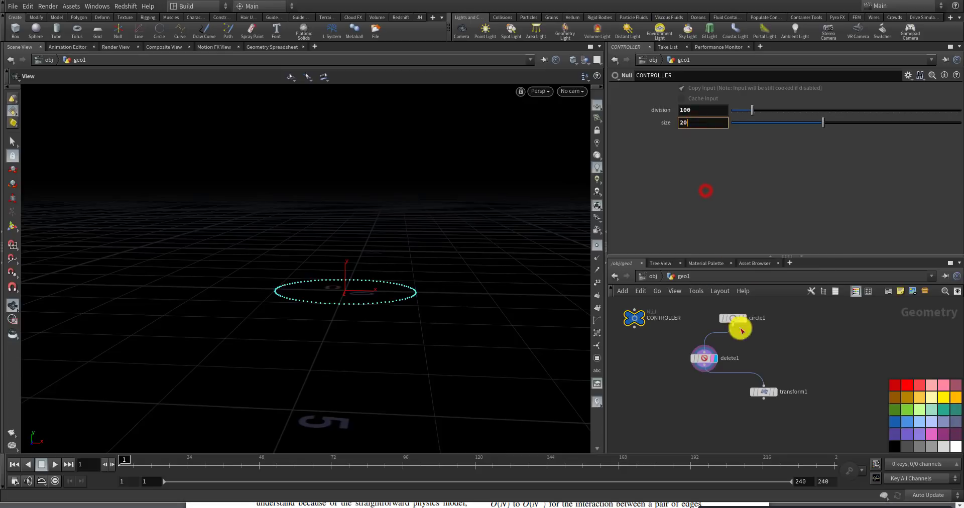
scroll(723, 331, "up", 2)
left_click(723, 331)
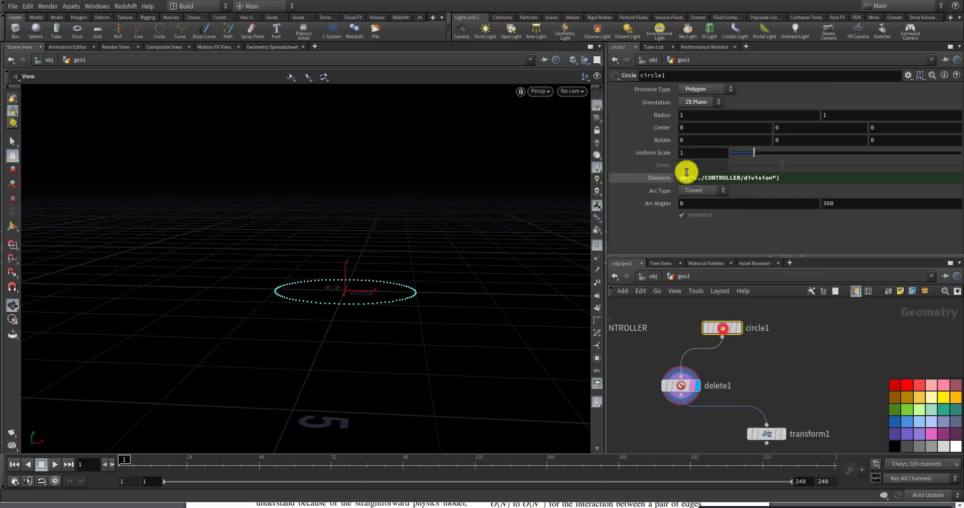
right_click(708, 153)
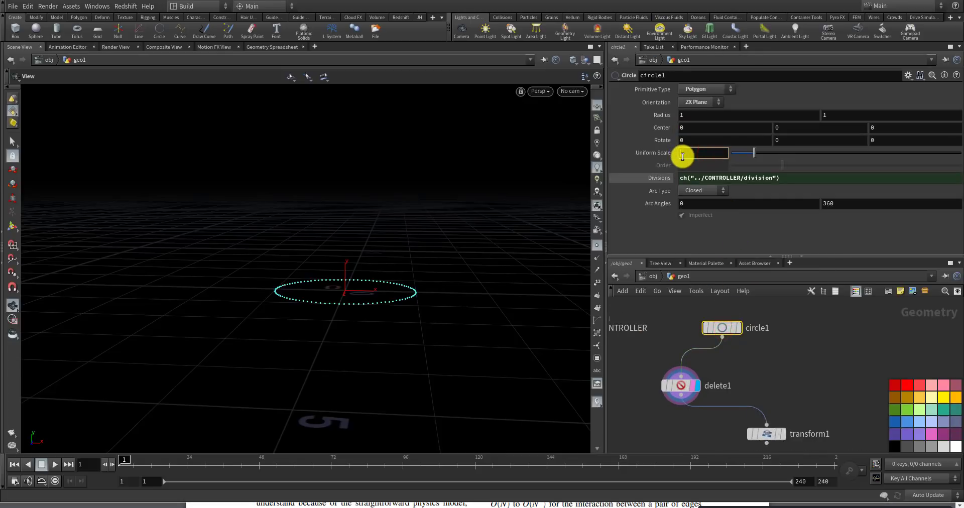
left_click(719, 252)
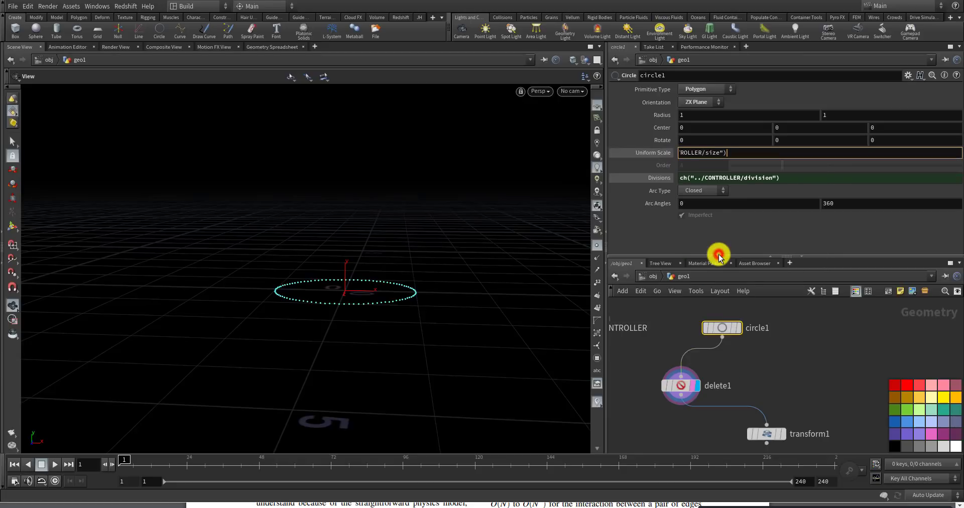
left_click_drag(361, 271, 327, 195)
right_click_drag(324, 197, 320, 233)
key("f")
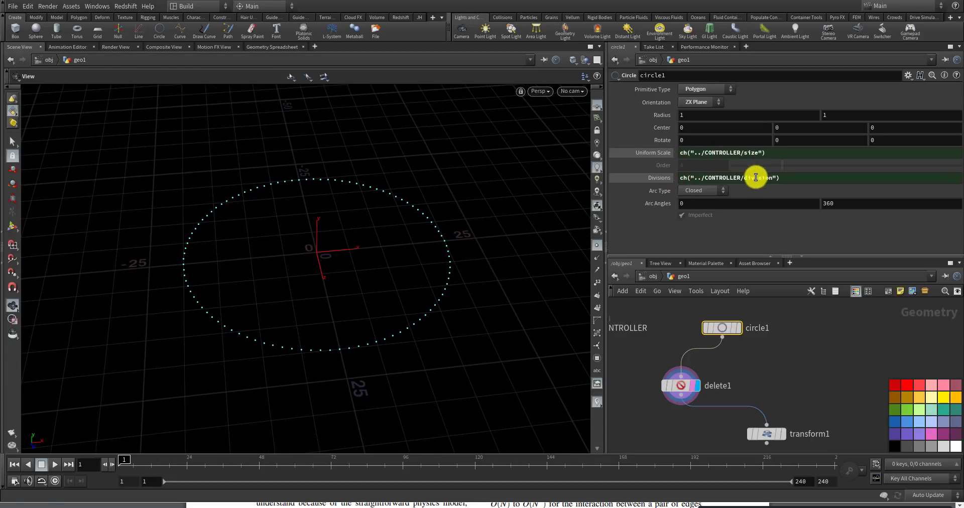
left_click(767, 434)
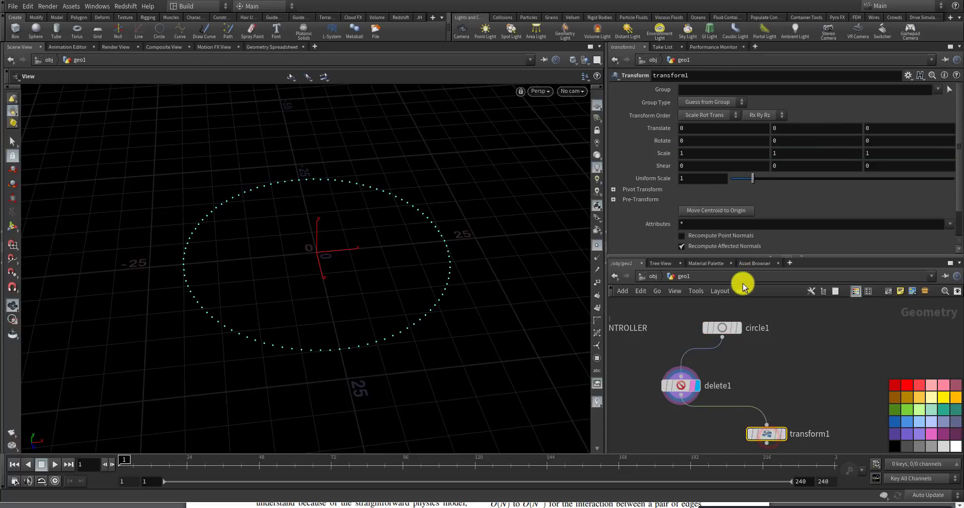
- Set transform1's Translate Y to a relative reference to CONTROLLER size multiplied by 2
left_click(791, 127)
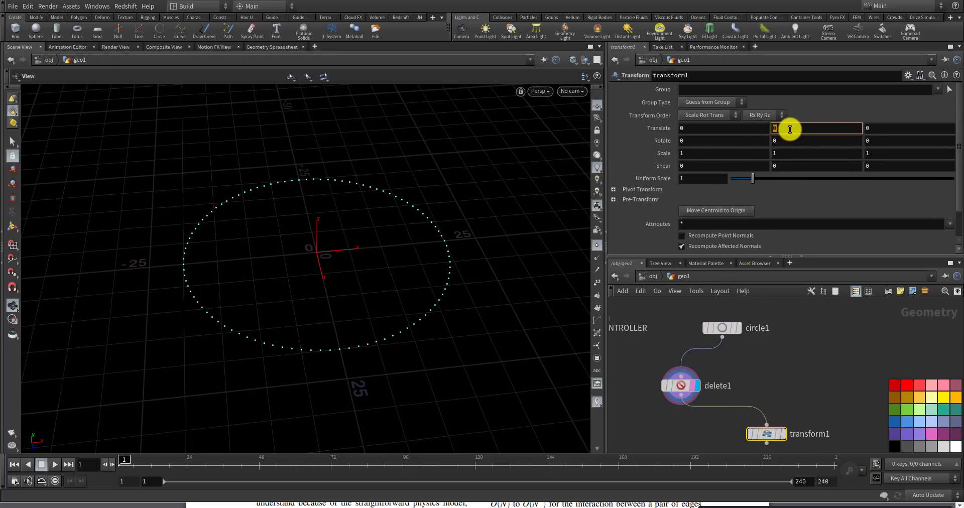
right_click(790, 128)
left_click(830, 217)
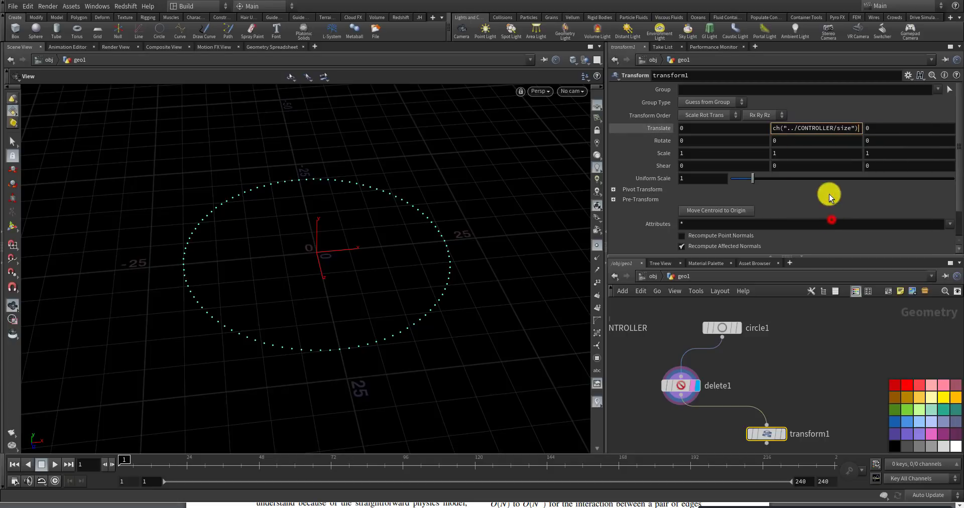
left_click(817, 128)
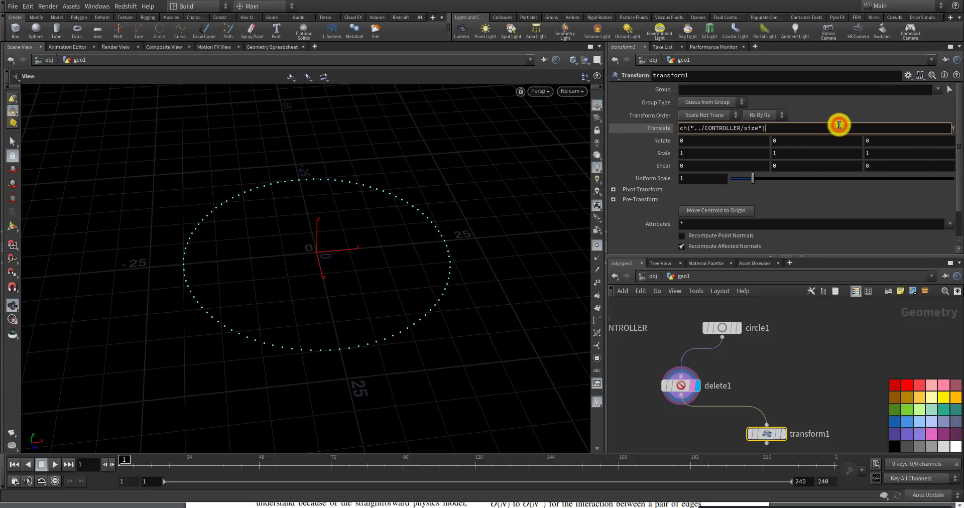
type("*2")
key("Return")
- Turn on transform1's template flag to show the raised ring above the original
scroll(425, 277, "down", 4)
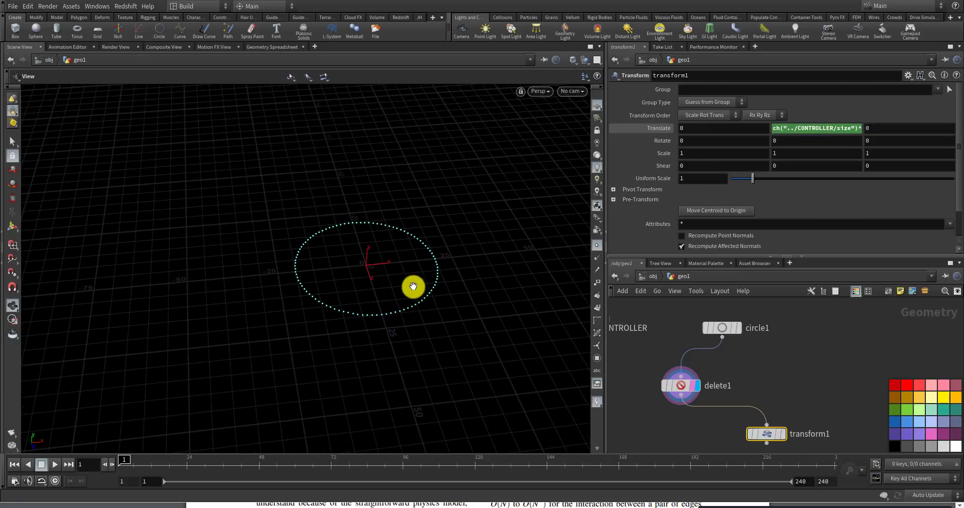
left_click_drag(413, 286, 430, 276)
left_click(776, 432)
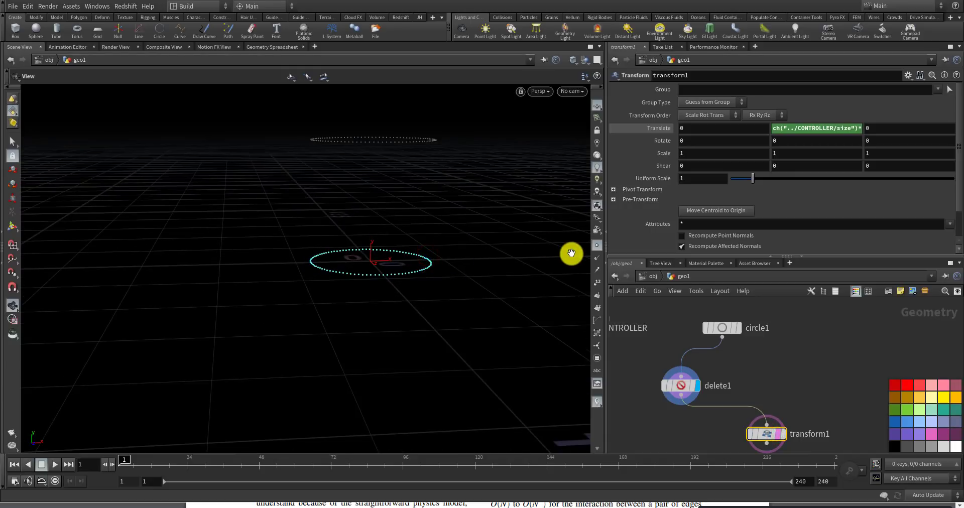
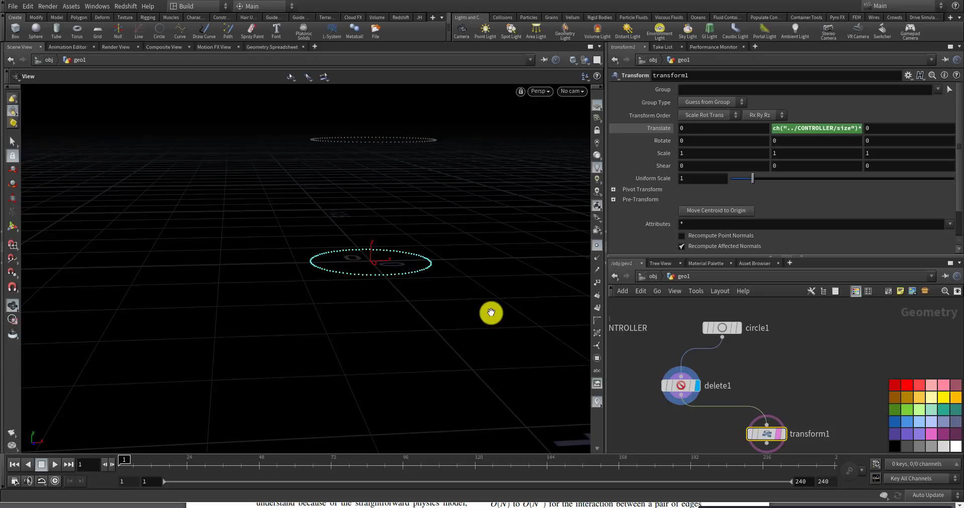
- Change transform1's Translate Y expression to ch("../CONTROLLER/size")*2, then deselect all nodes
left_click(860, 128)
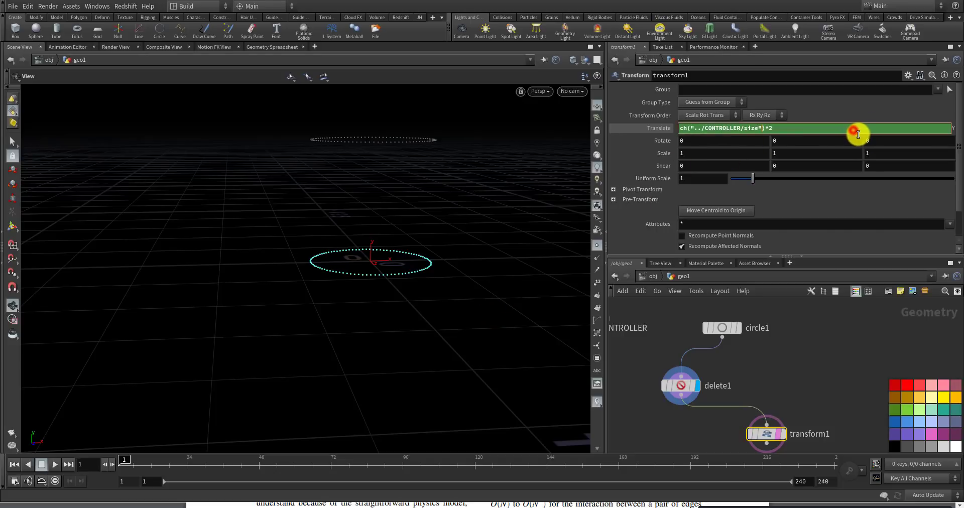
left_click(768, 127)
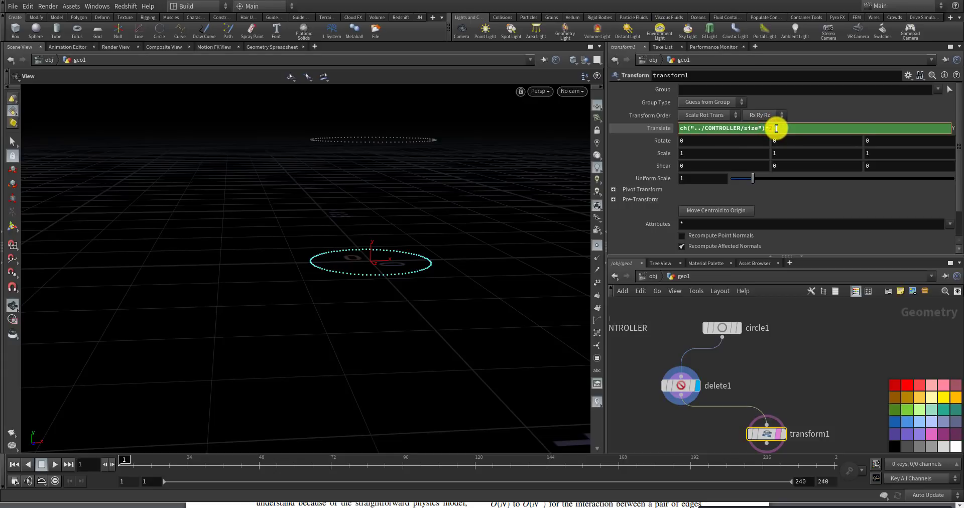
type("*2")
key("Return")
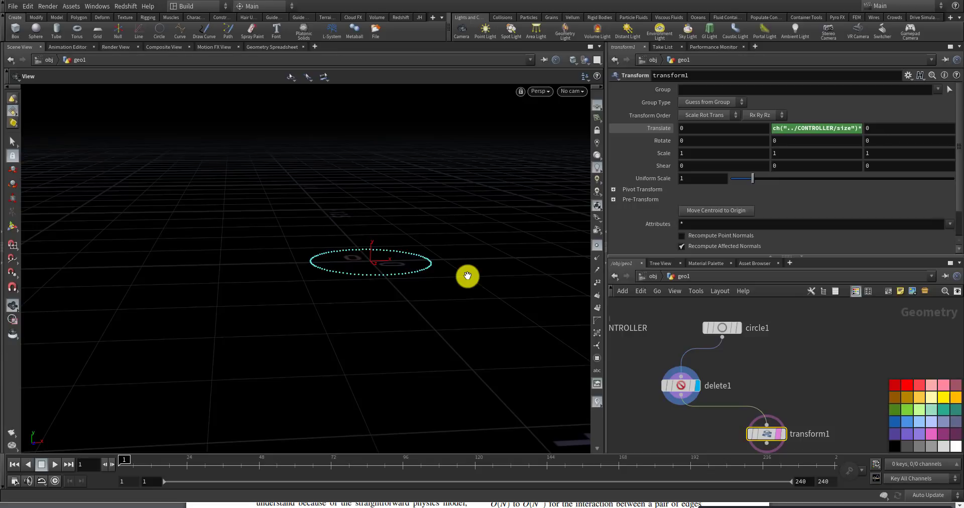
left_click(653, 350)
left_click(747, 360)
scroll(793, 366, "down", 5)
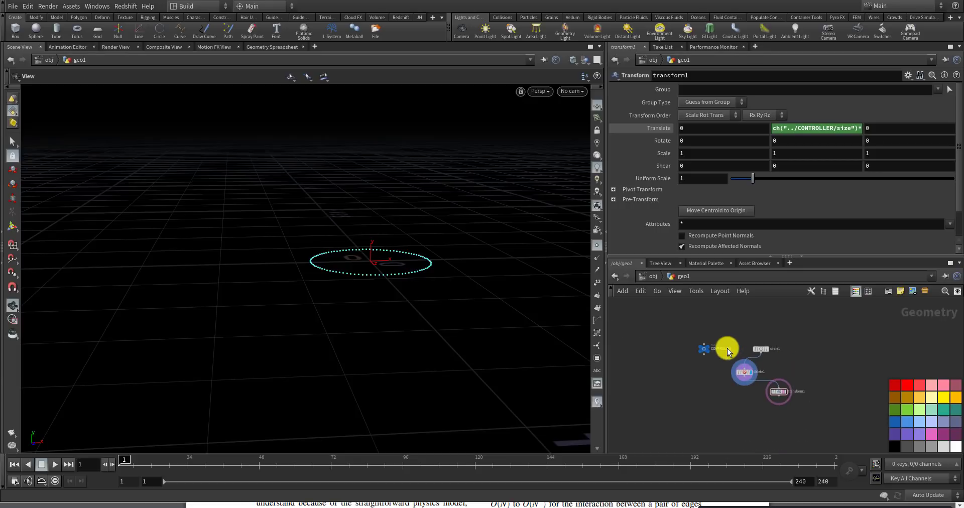
left_click_drag(310, 372, 389, 289)
left_click(744, 385)
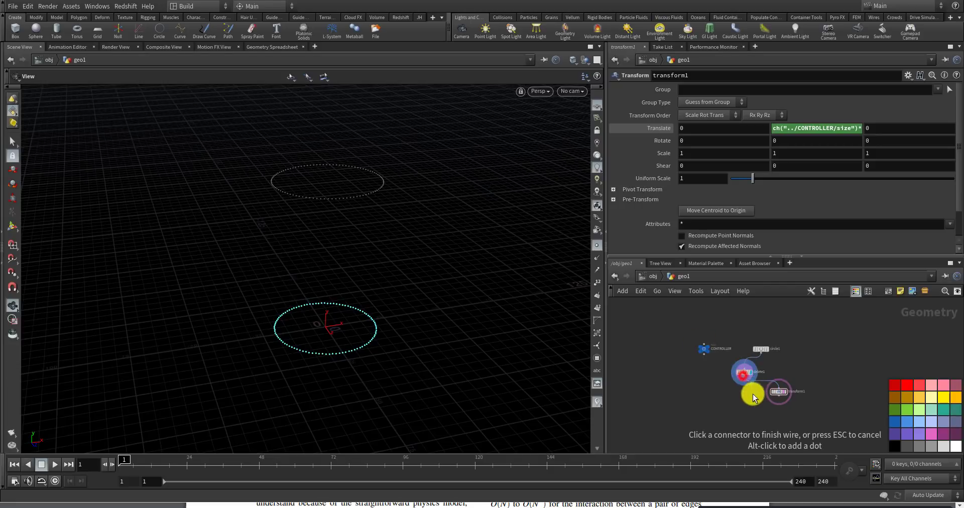
scroll(751, 397, "up", 3)
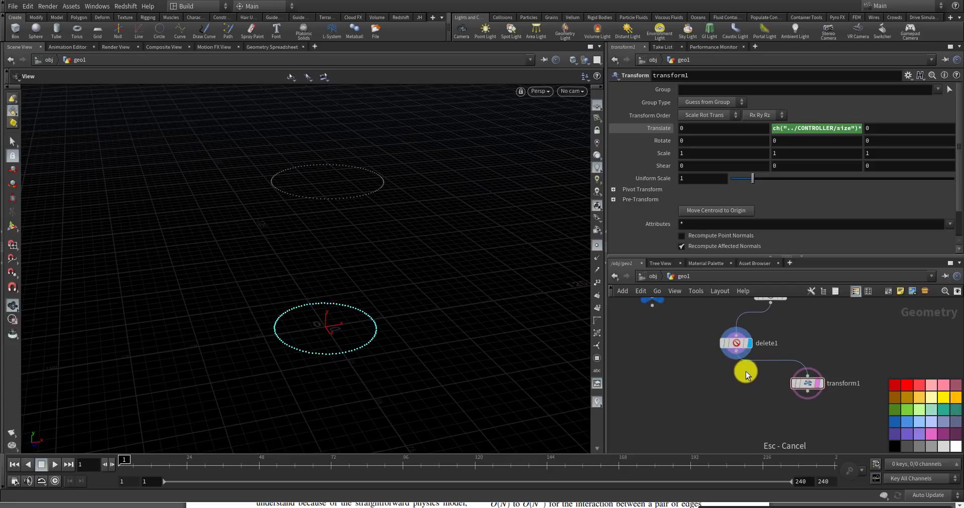
left_click_drag(731, 337, 768, 327)
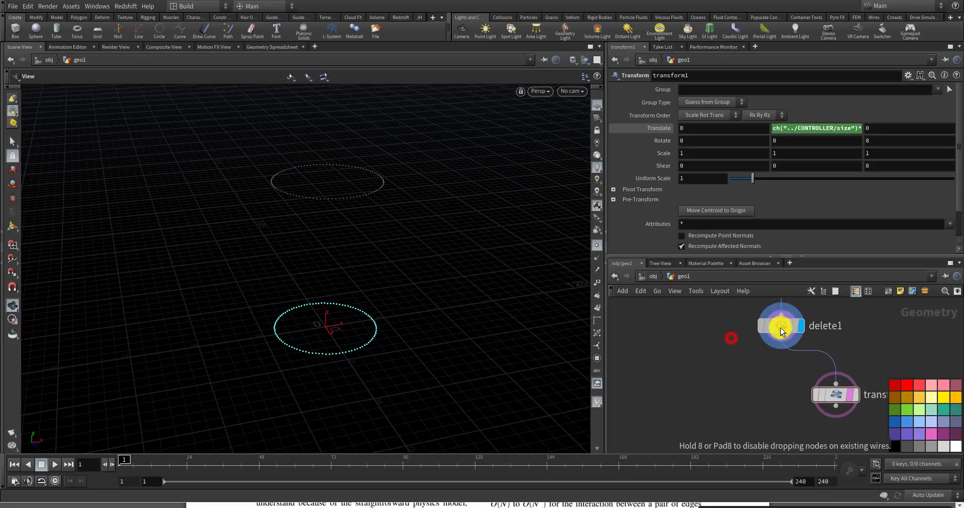
left_click(698, 363)
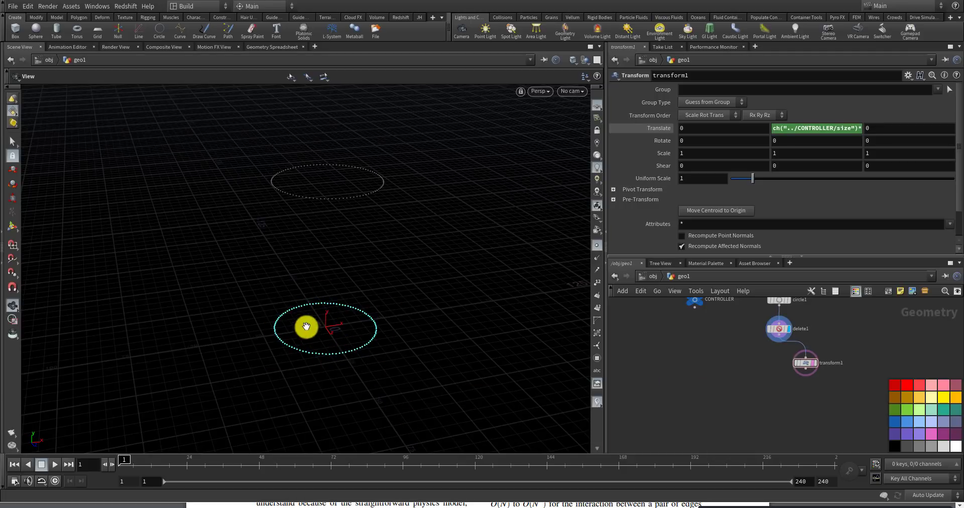
left_click_drag(357, 209, 364, 182)
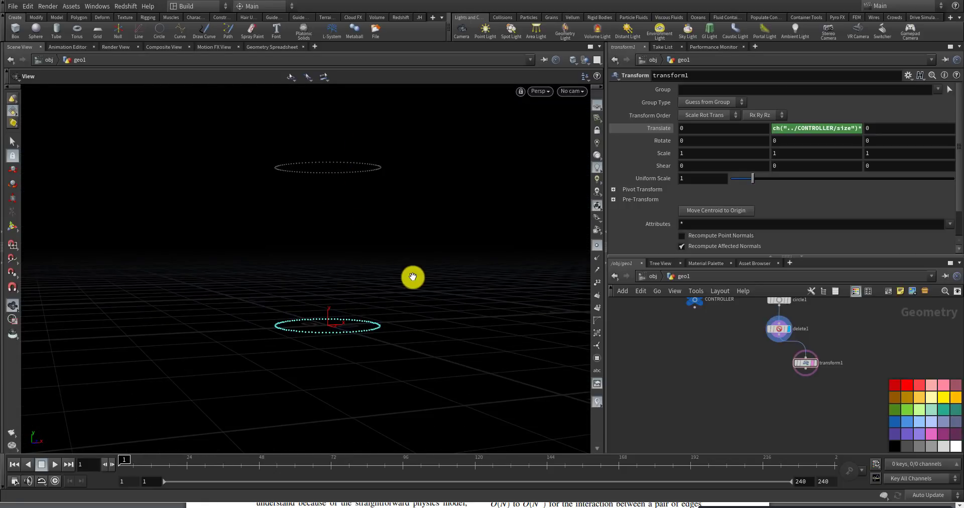
left_click_drag(380, 224, 371, 245)
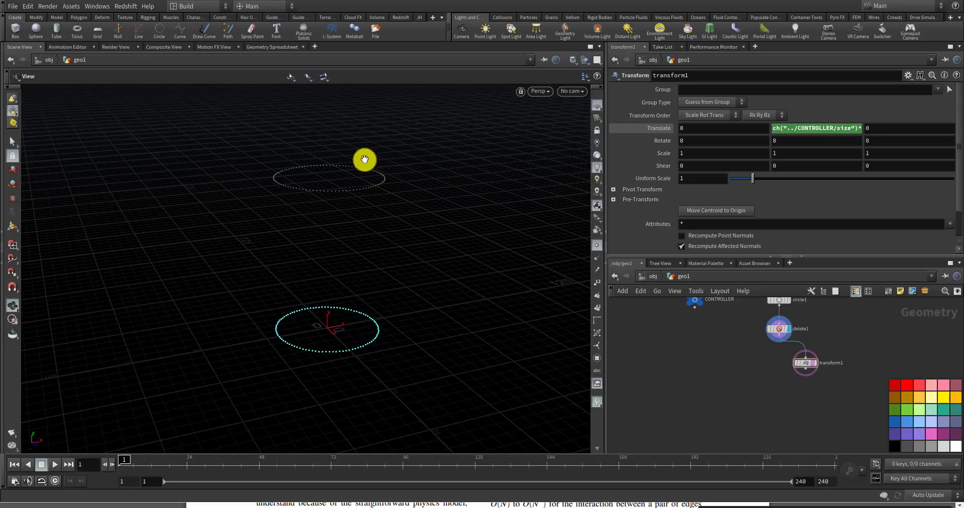
mouse_move(372, 185)
left_mouse_down()
mouse_move(366, 202)
mouse_move(383, 200)
mouse_move(351, 250)
left_mouse_up()
left_click_drag(319, 356, 373, 392)
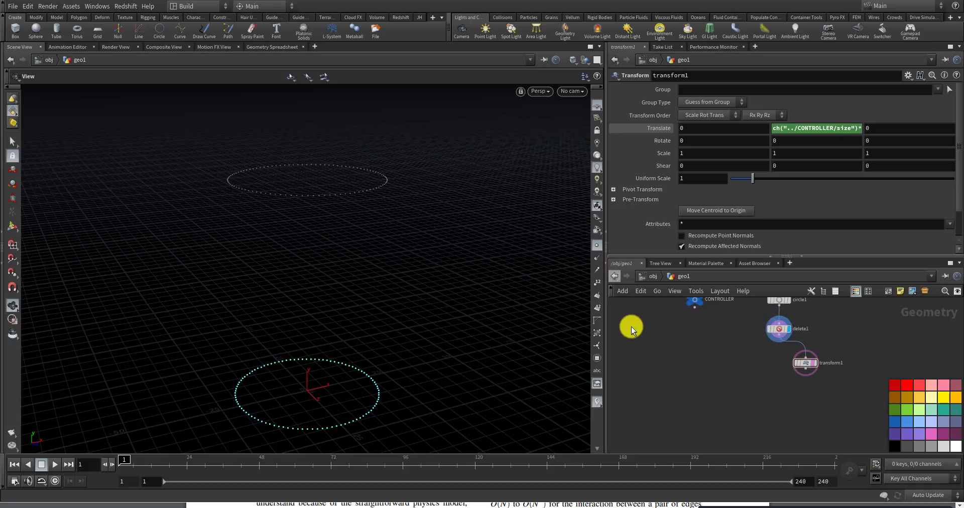
- Add a Sort node below transform1 and wire transform1's output into it
scroll(753, 346, "down", 2)
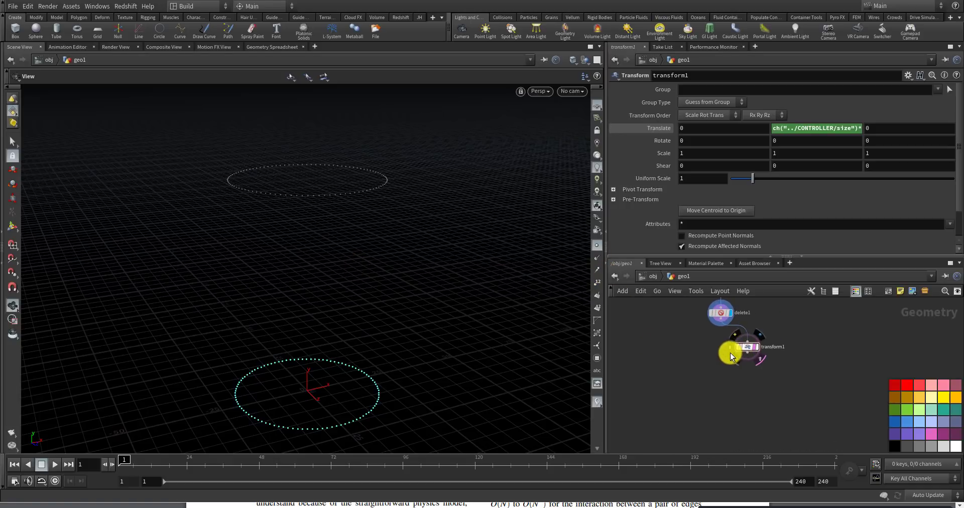
scroll(733, 374, "up", 3)
key("Tab")
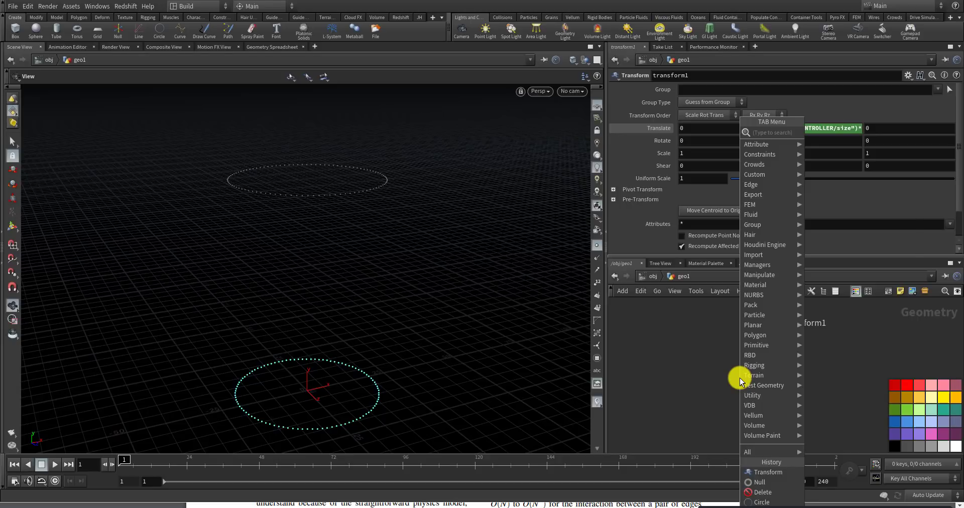
key("Return")
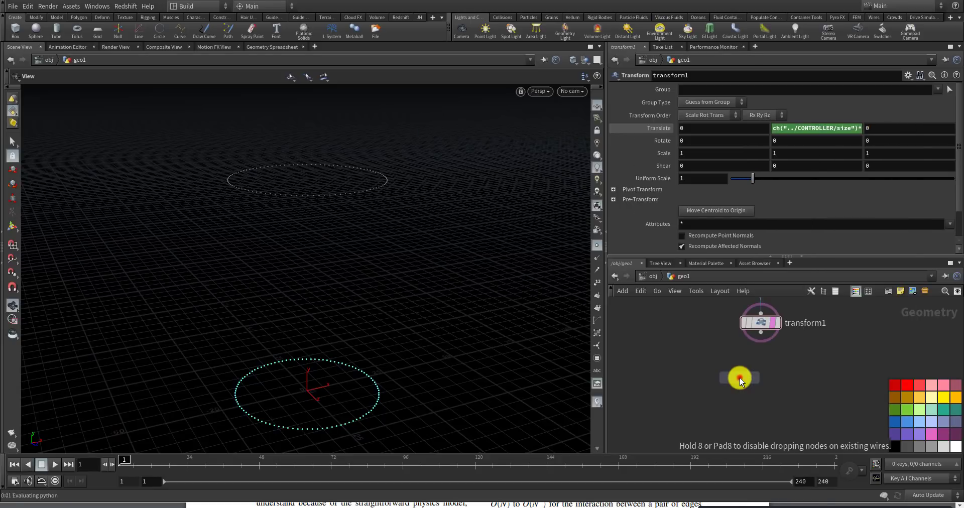
left_click(739, 377)
scroll(773, 361, "up", 2)
left_click_drag(767, 312, 766, 361)
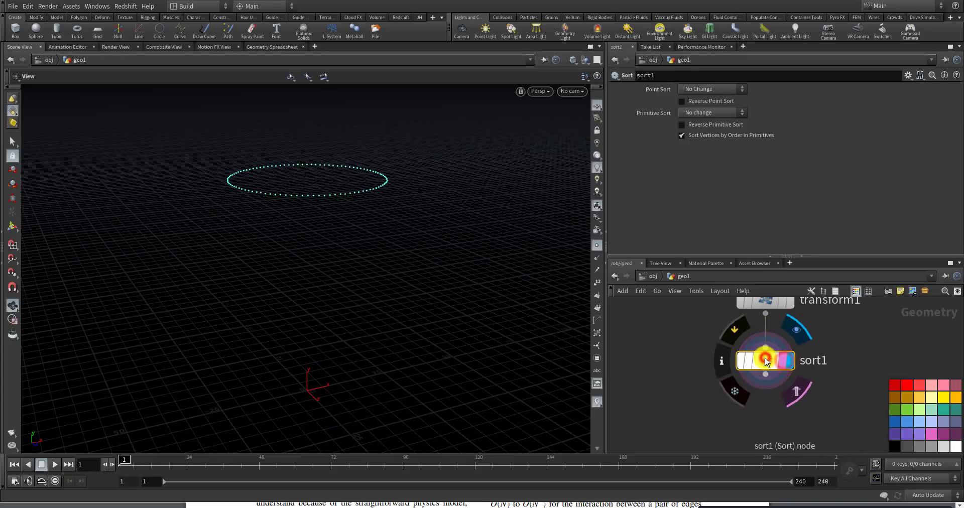
- Set sort1's Point Sort to Random and display delete1's output
left_click(683, 91)
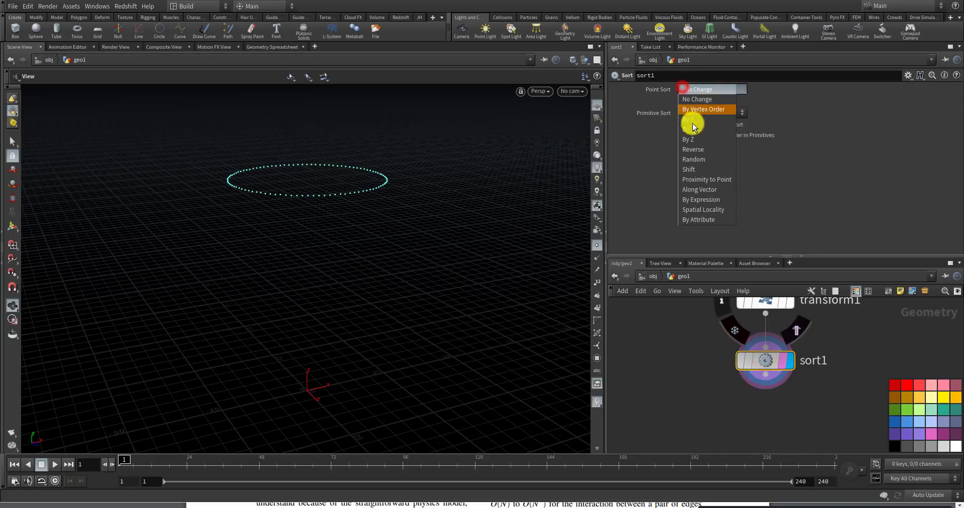
left_click(698, 158)
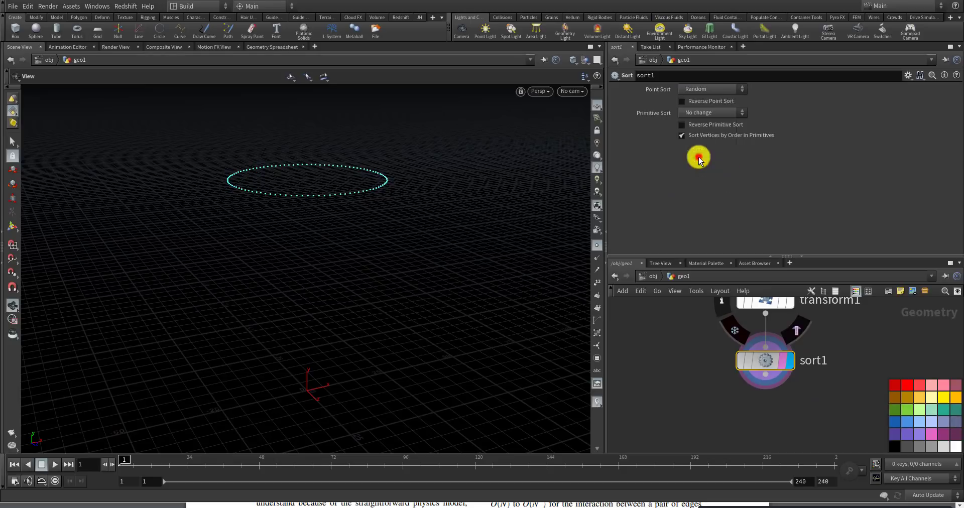
scroll(698, 324, "down", 5)
scroll(697, 345, "up", 3)
middle_click_drag(697, 346, 709, 371)
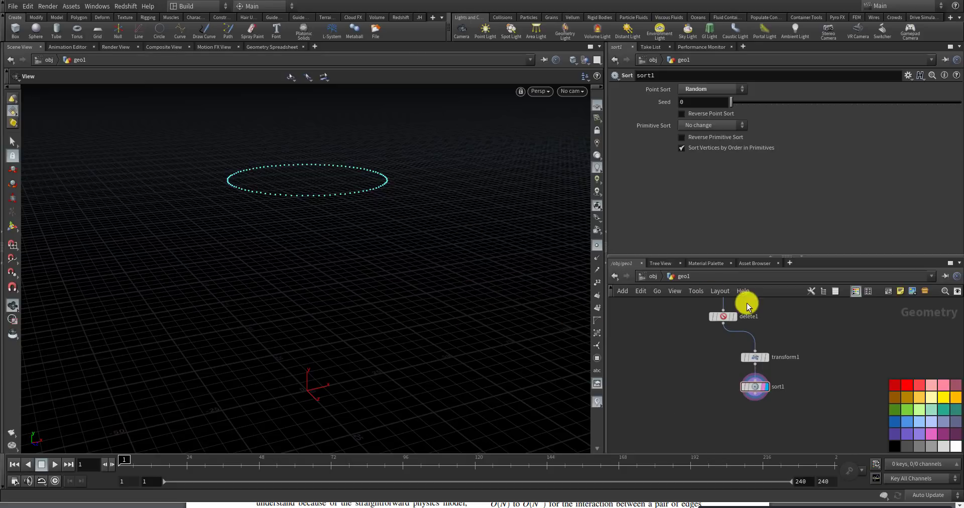
left_click(726, 316)
- Display sort1's output and add a Point Wrangle node below it
left_click(734, 316)
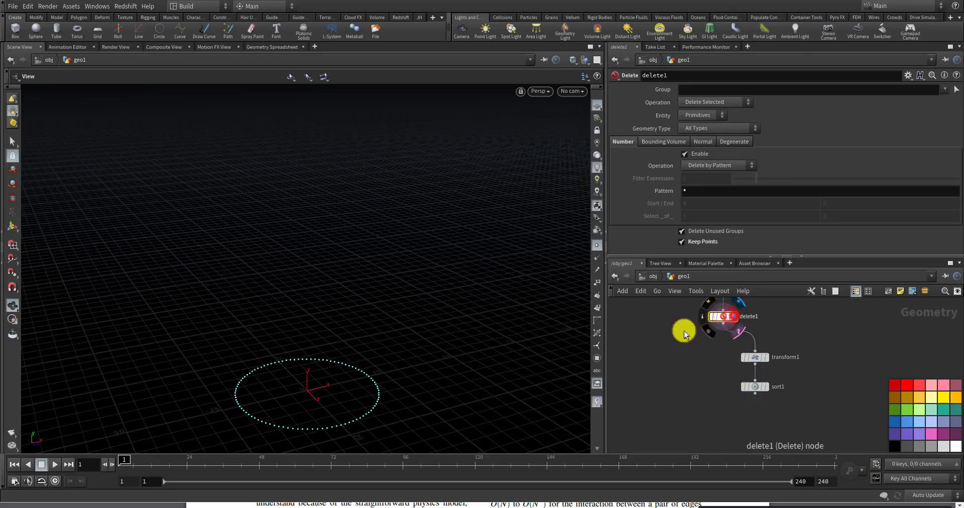
left_click(764, 387)
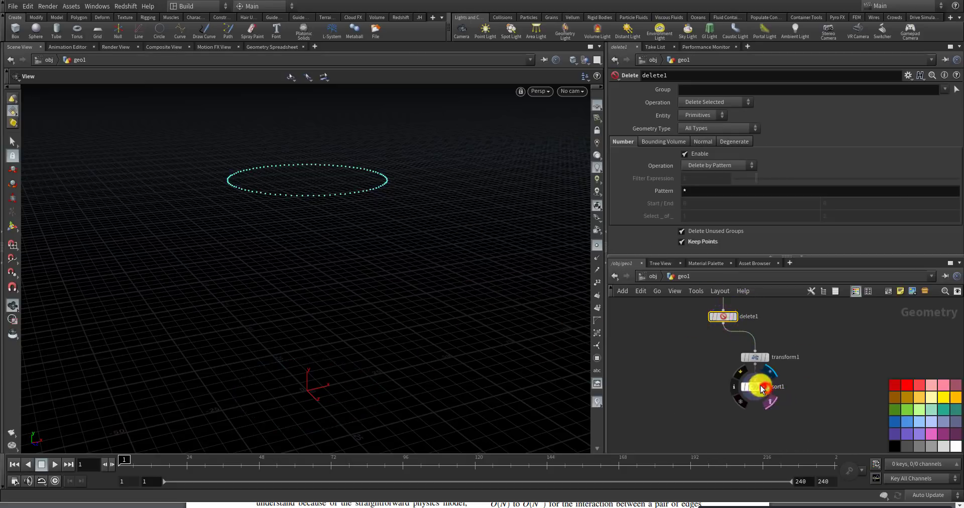
key("Tab")
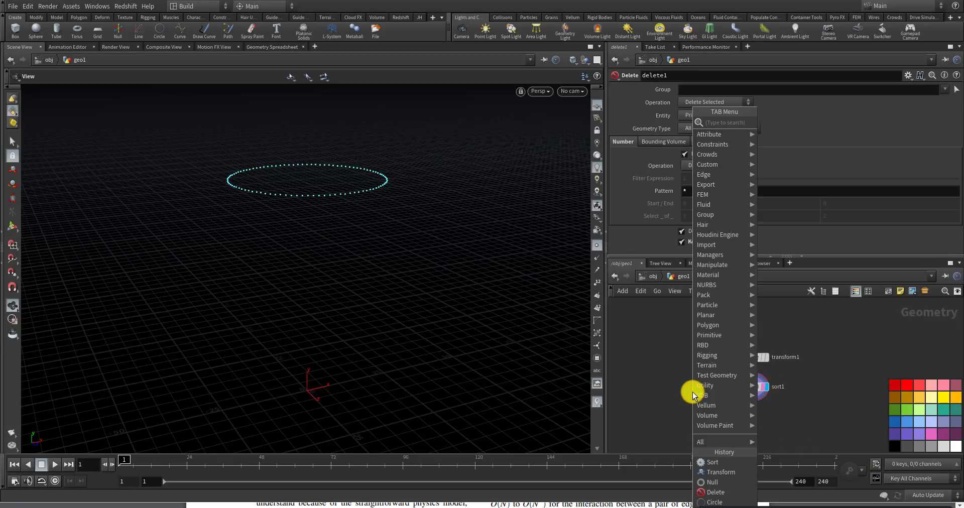
type("point w")
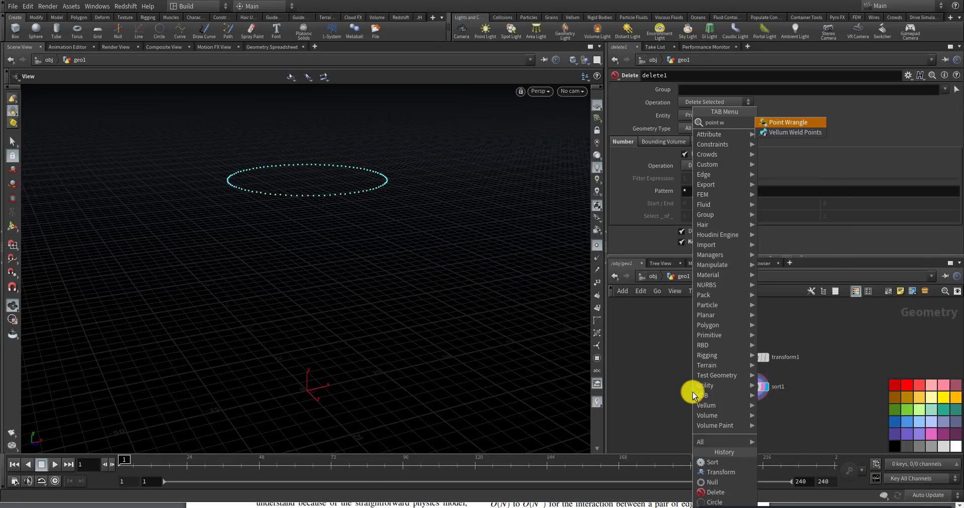
key("Return")
left_click(692, 391)
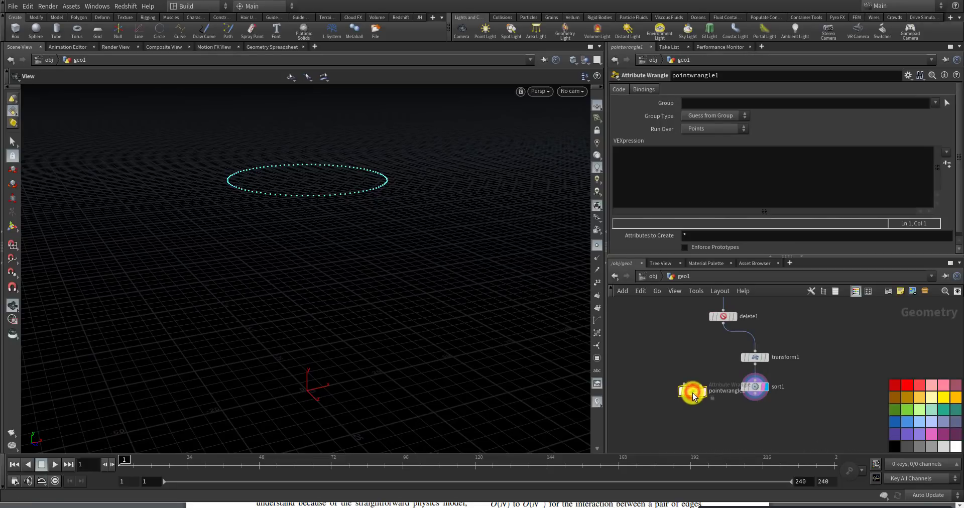
- Wire delete1 into pointwrangle1's first input and sort1 into its second, then display it
left_click_drag(713, 342, 707, 421)
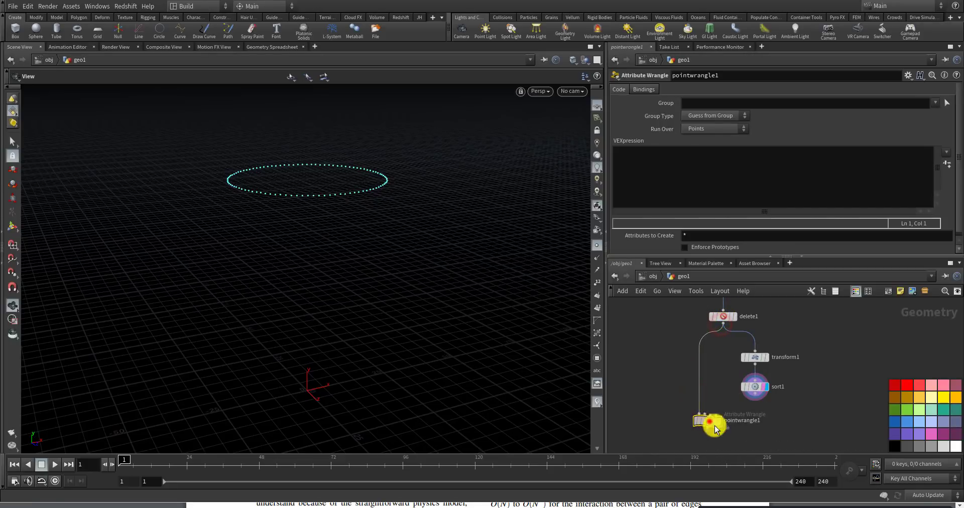
left_click_drag(754, 395, 713, 425)
scroll(723, 426, "up", 3)
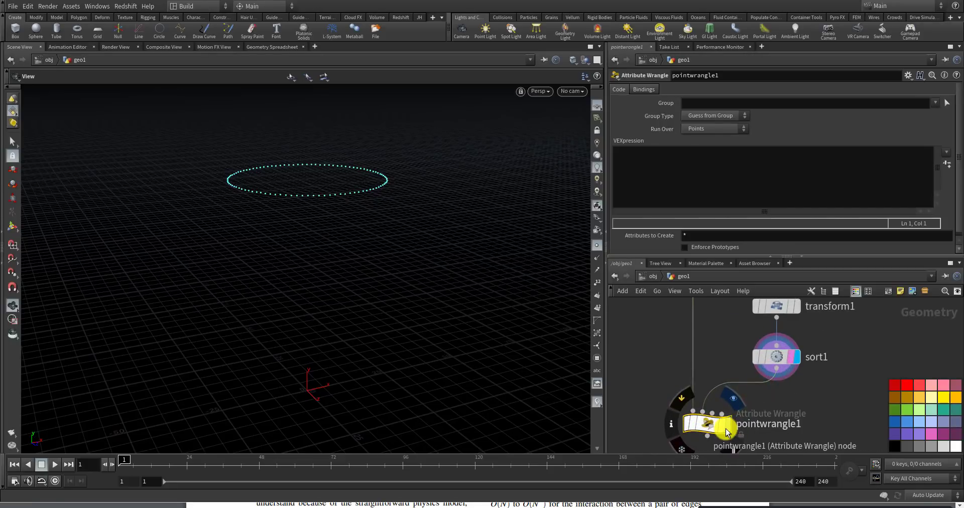
left_click(723, 426)
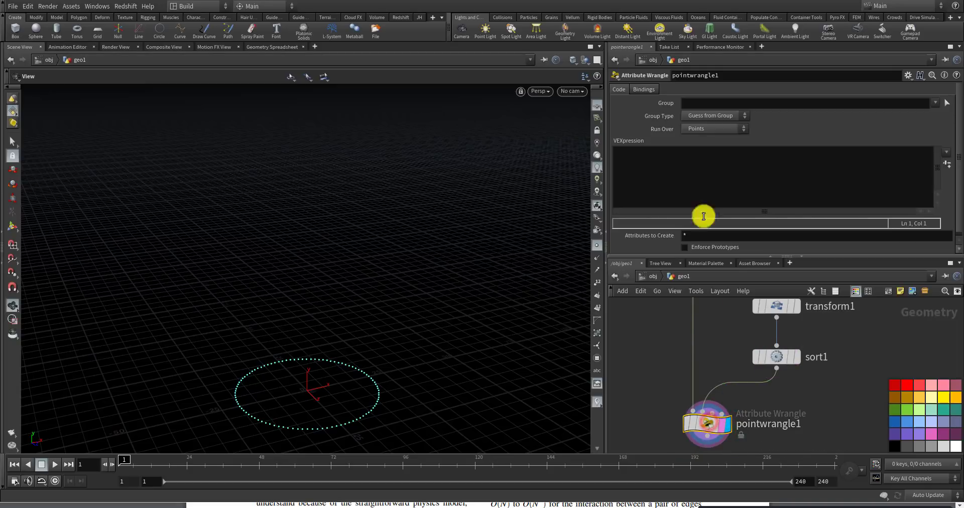
left_click(668, 162)
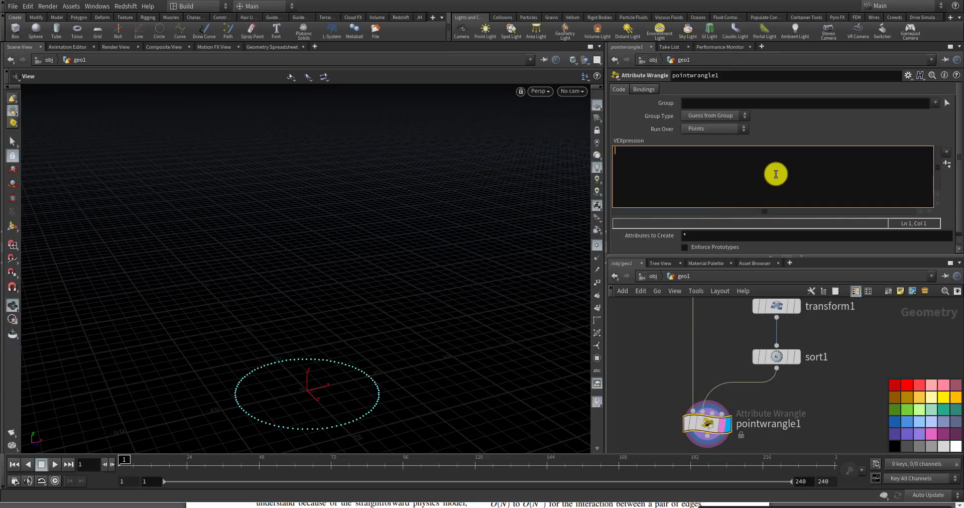
type("vector ")
type("npos ")
type("= point(")
type("1, \"P\", @ptnum)")
type("int ")
type("pt = ")
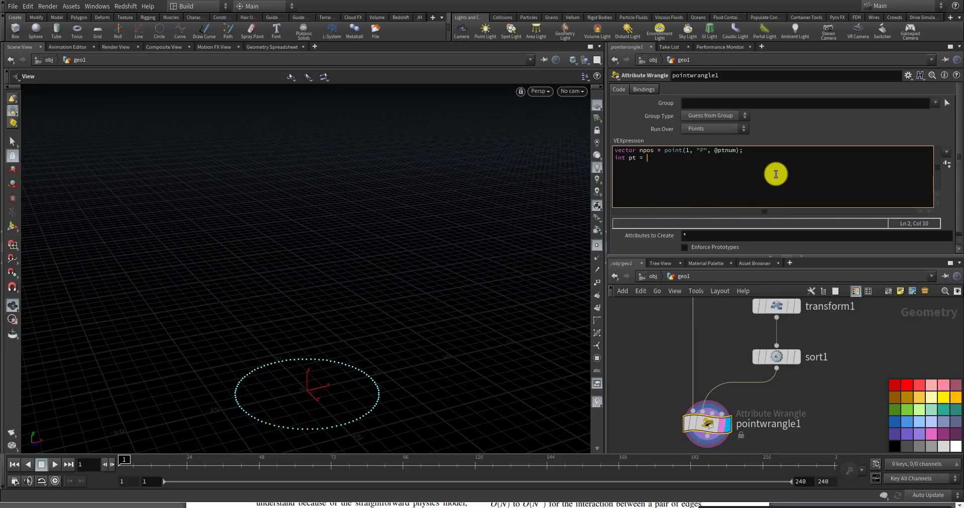
type("addpoint)()0, nposddprim(p")
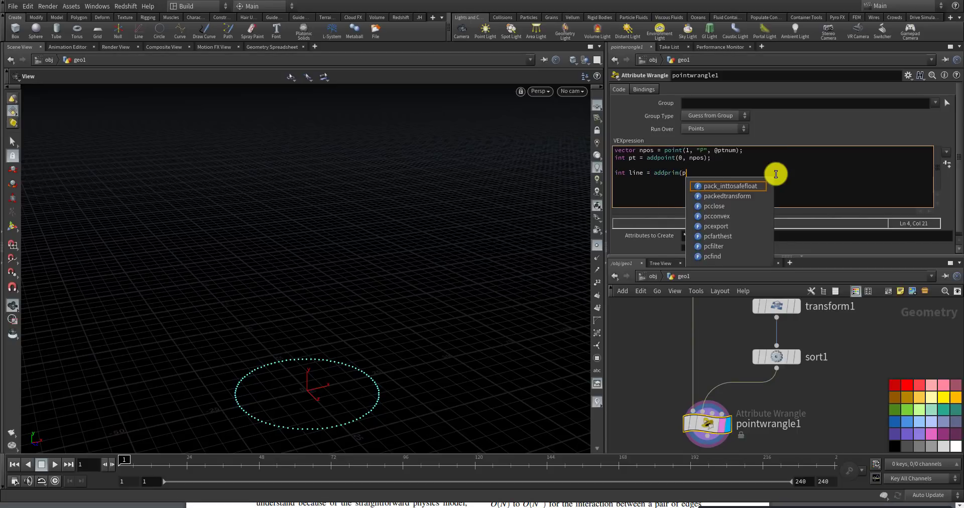
key("BackSpace")
type("0")
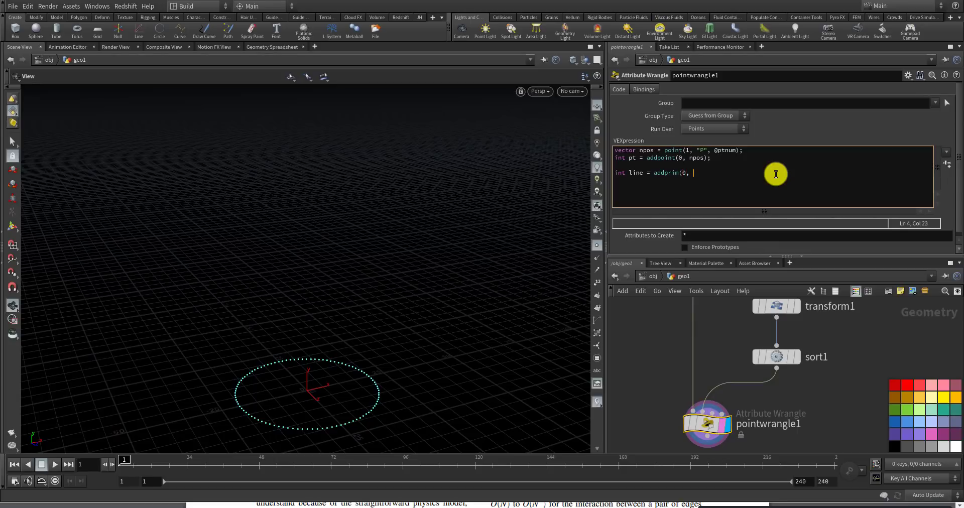
type(", \"polyline\", pt, @ptnum);")
left_click(635, 351)
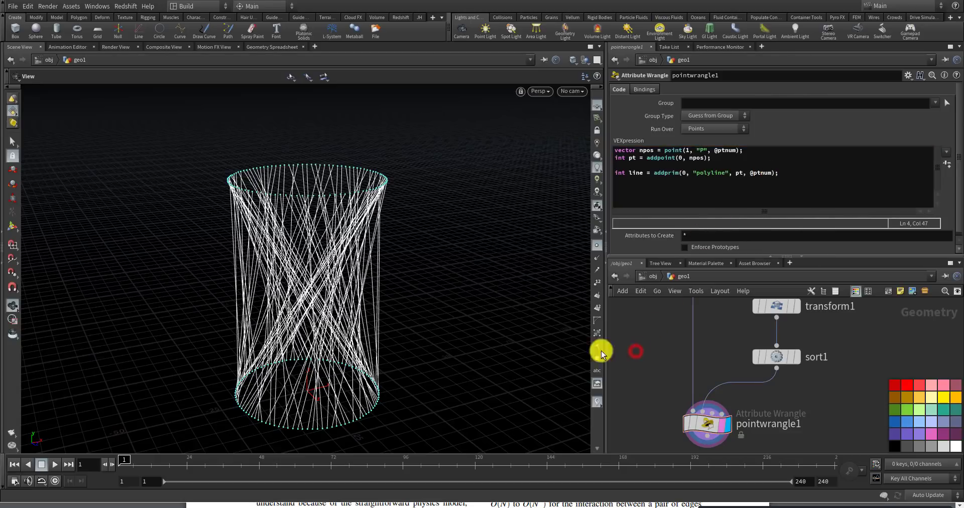
key("h")
left_click_drag(435, 256, 398, 213)
middle_click_drag(397, 213, 442, 172)
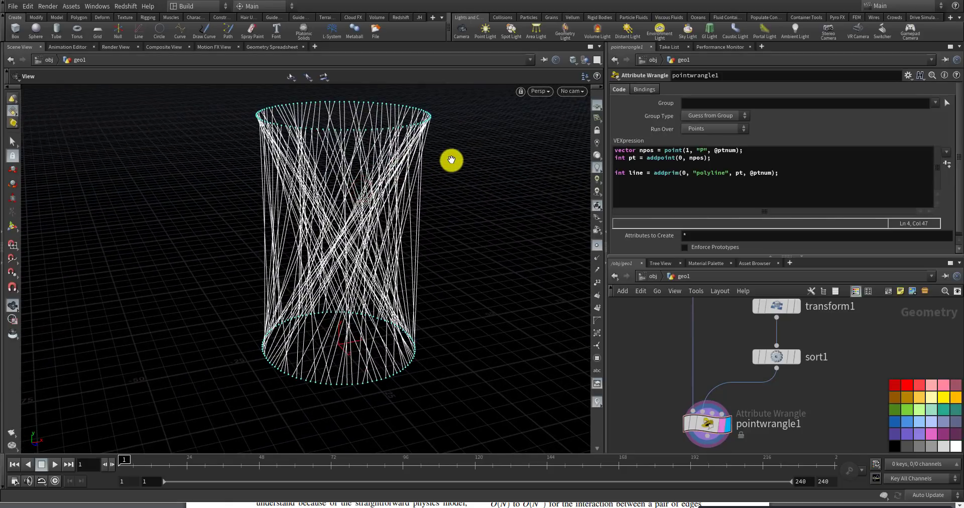
left_click_drag(451, 160, 392, 193)
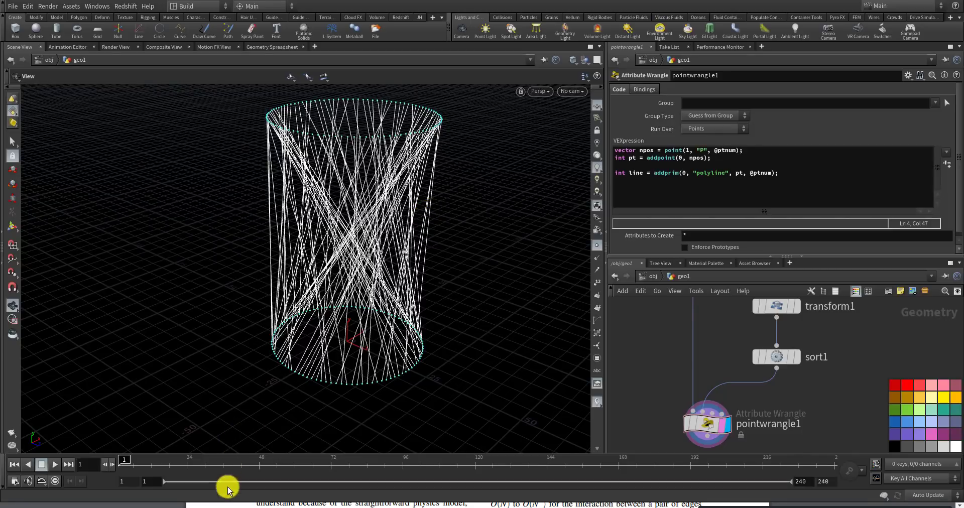
- View the edge bundling paper in Chrome, from its abstract down to Figure 2
left_click(226, 505)
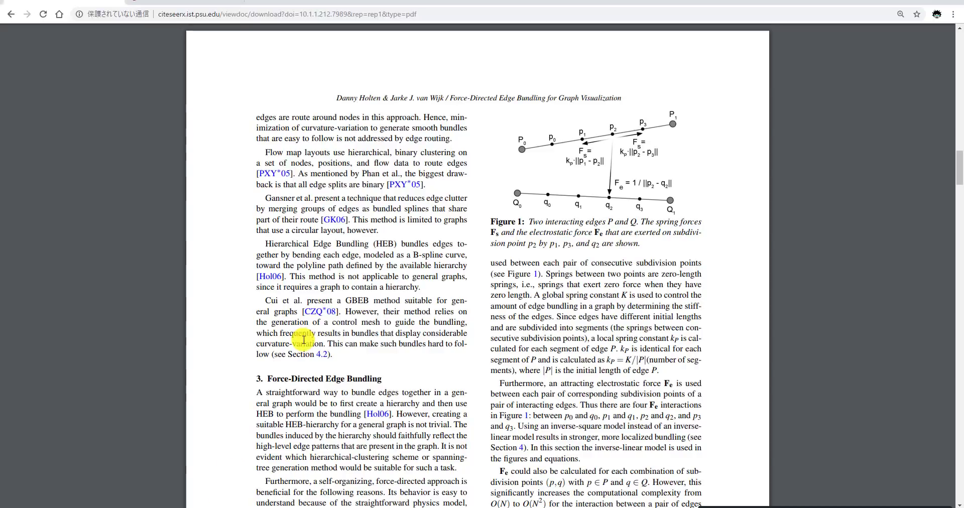
scroll(357, 246, "down", 2)
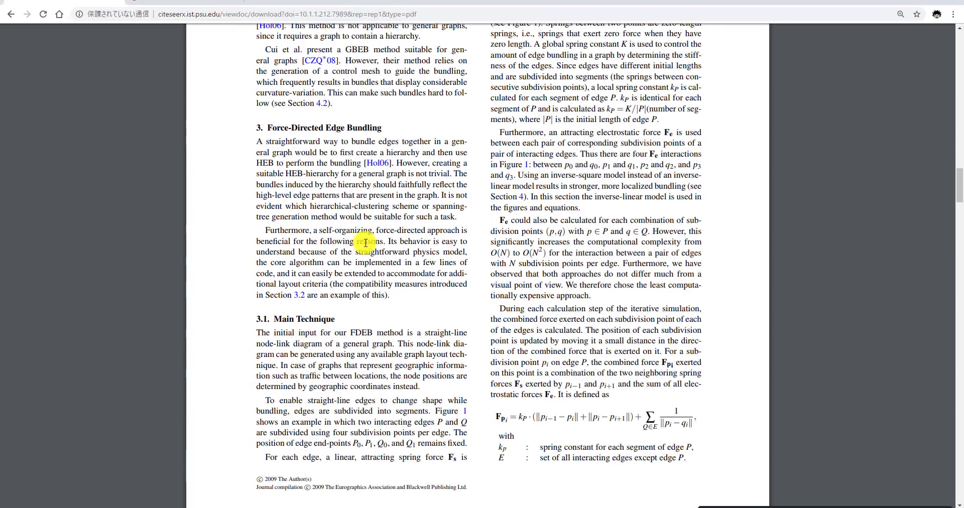
left_click(960, 80)
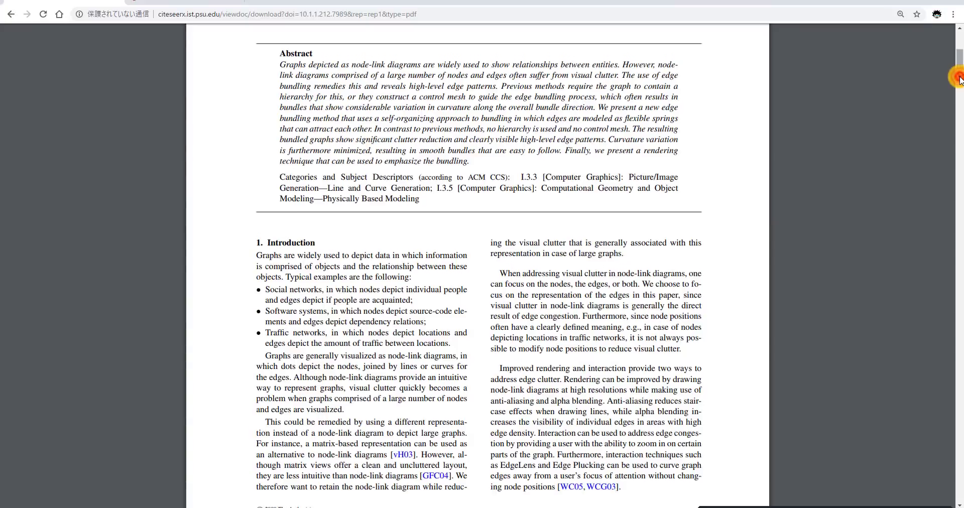
scroll(954, 151, "down", 12)
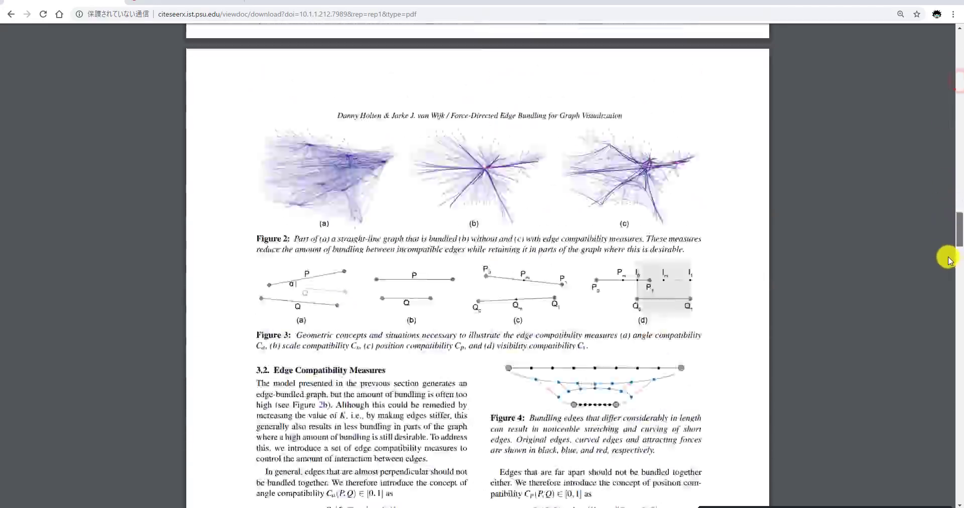
scroll(952, 246, "up", 3)
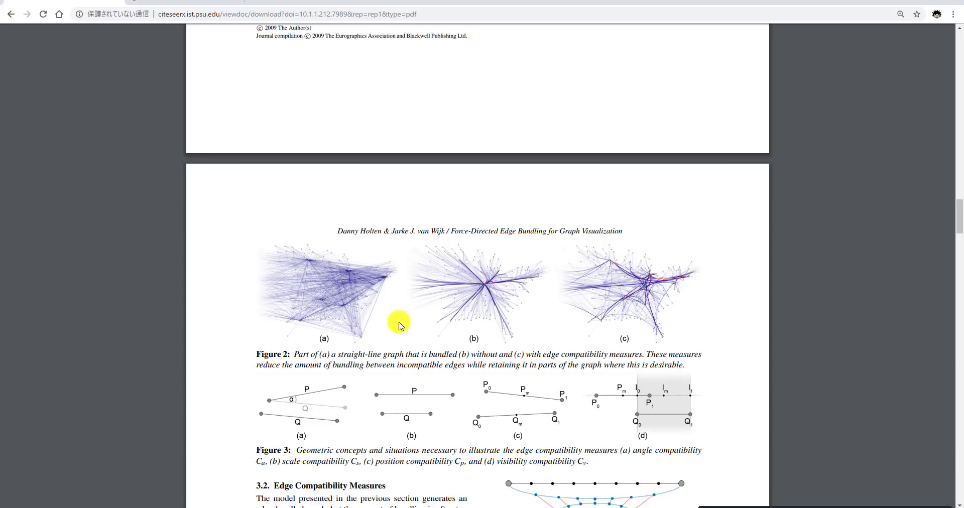
- Back in Houdini, reframe the wire cylinder and network, then search the node list for 'resam'
key("alt+Tab")
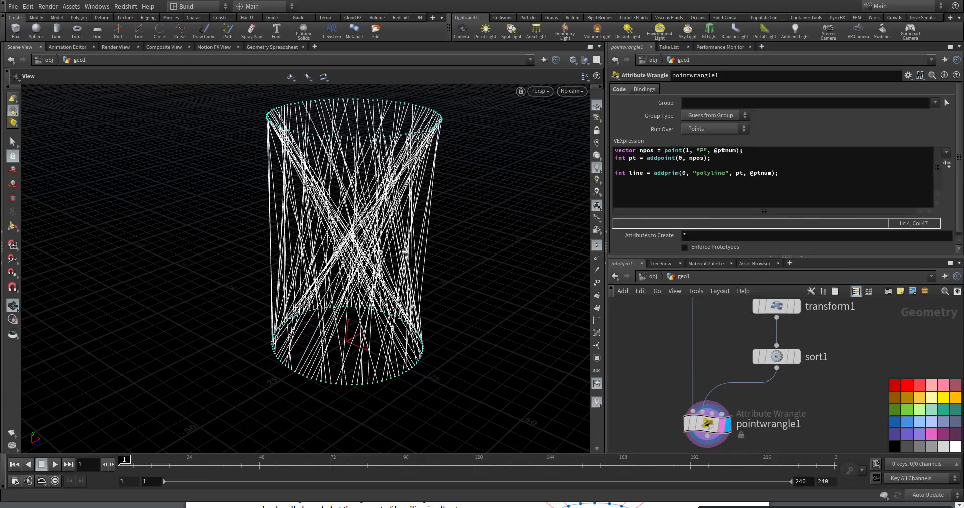
left_click_drag(415, 316, 430, 263)
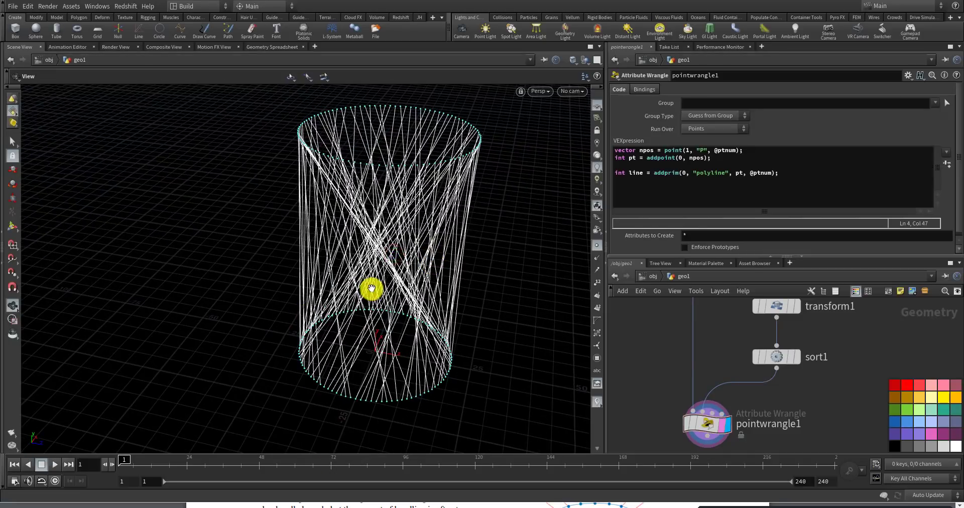
middle_click_drag(370, 286, 329, 281)
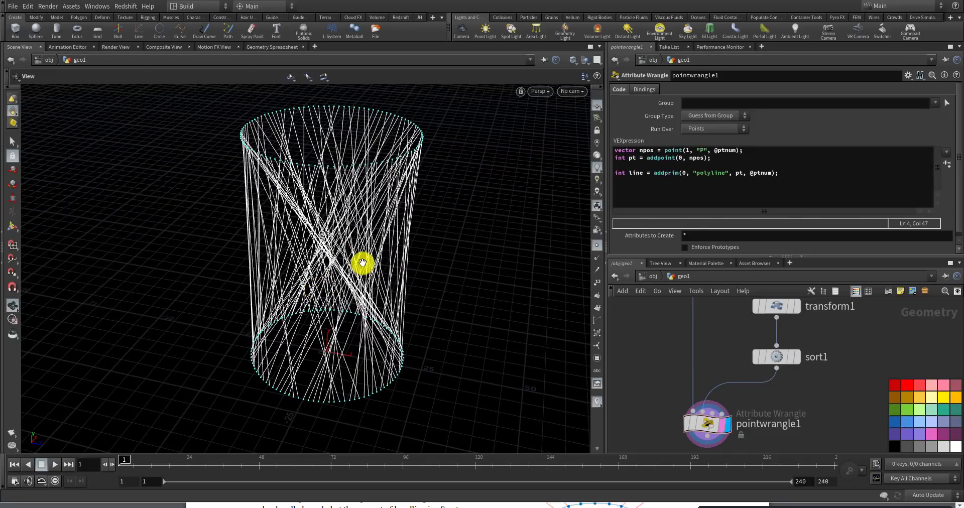
scroll(449, 216, "down", 3)
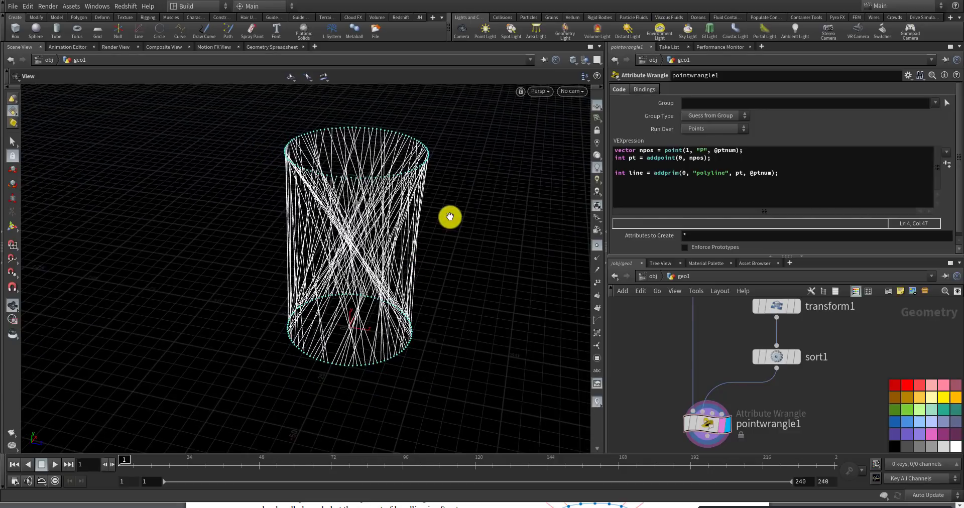
scroll(453, 221, "up", 2)
scroll(453, 221, "up", 1)
scroll(646, 318, "down", 1)
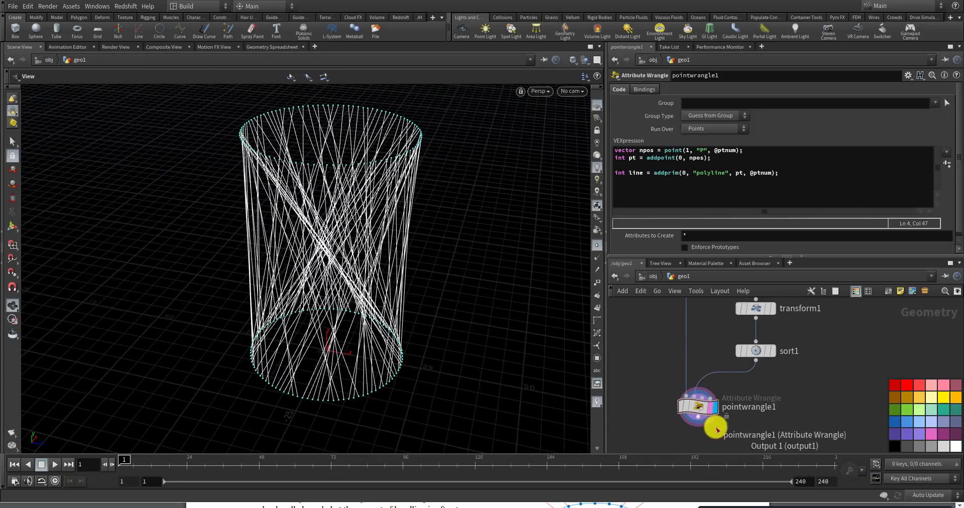
scroll(716, 424, "up", 3)
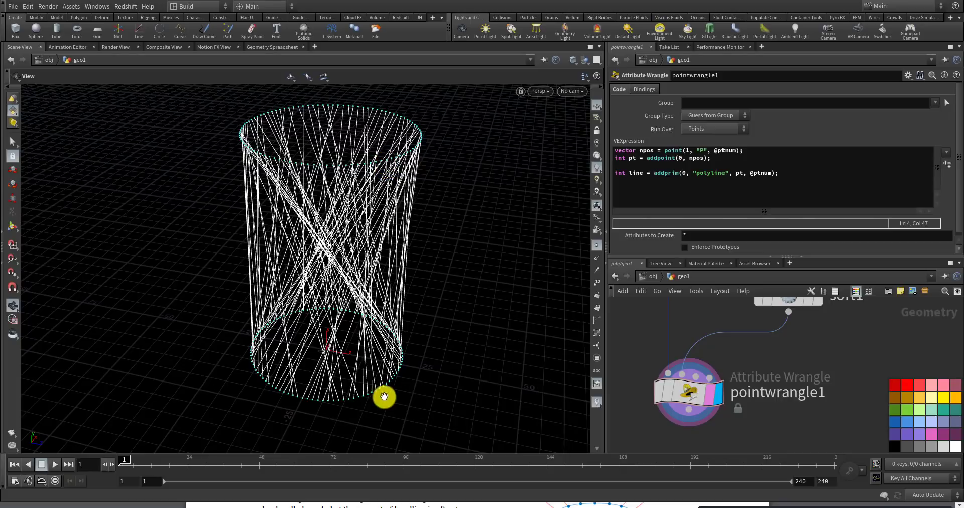
scroll(641, 335, "down", 3)
scroll(657, 390, "up", 2)
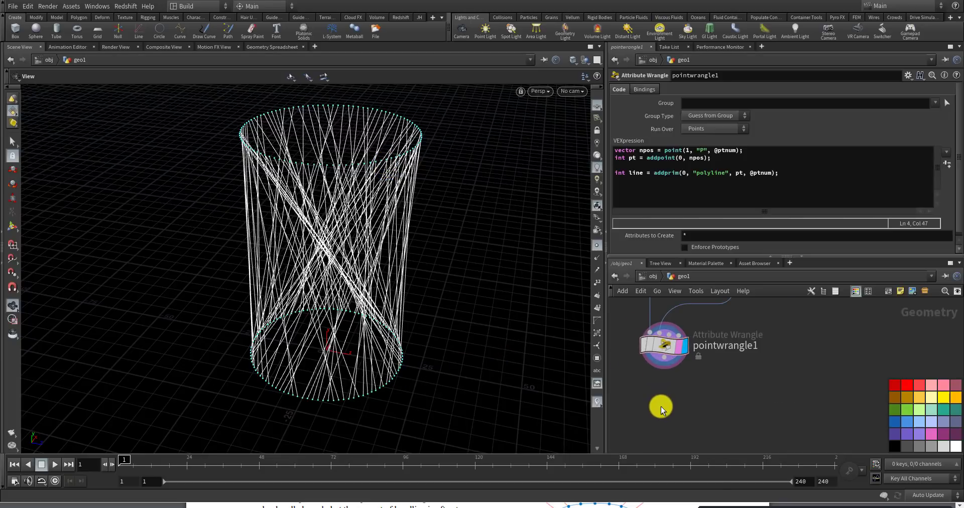
key("Tab")
type("resam")
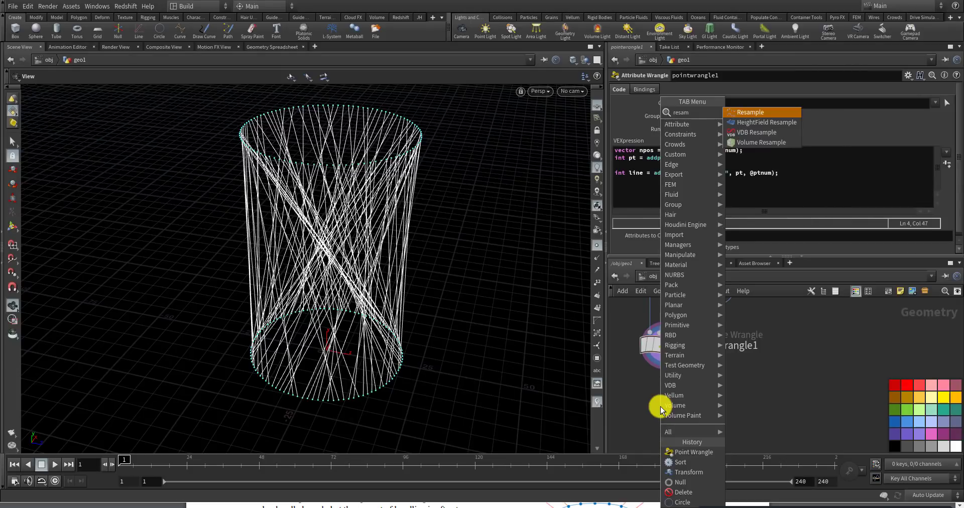
- Add a Resample node below pointwrangle1 and display its result
key("Return")
left_click(662, 413)
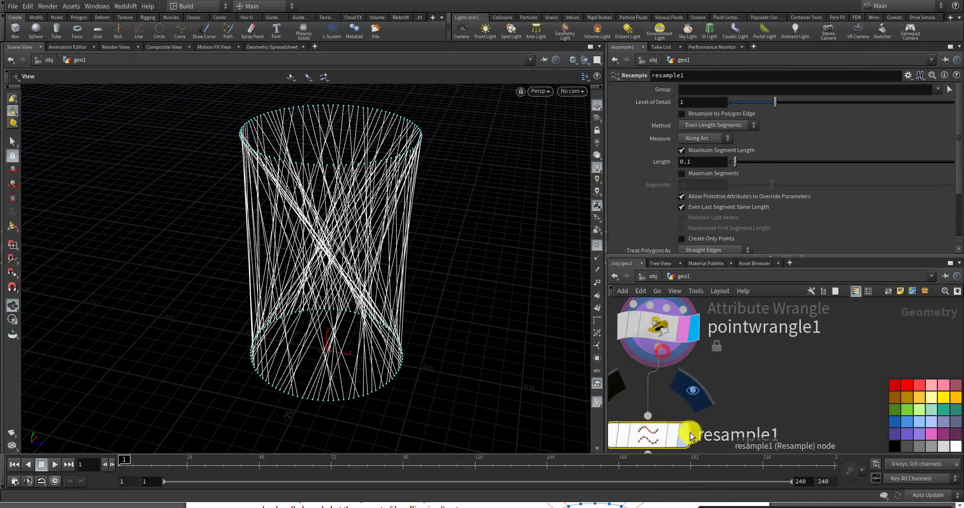
left_click(673, 432)
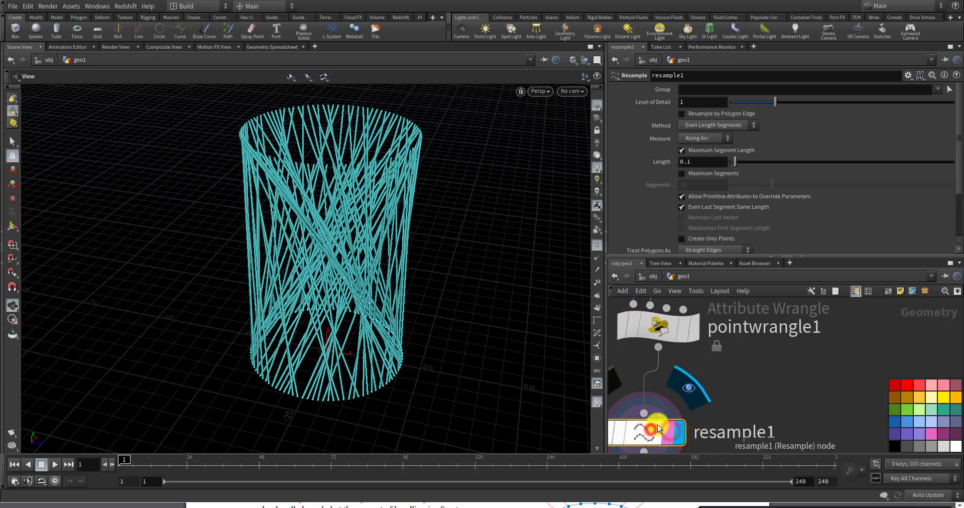
left_click_drag(409, 363, 418, 346)
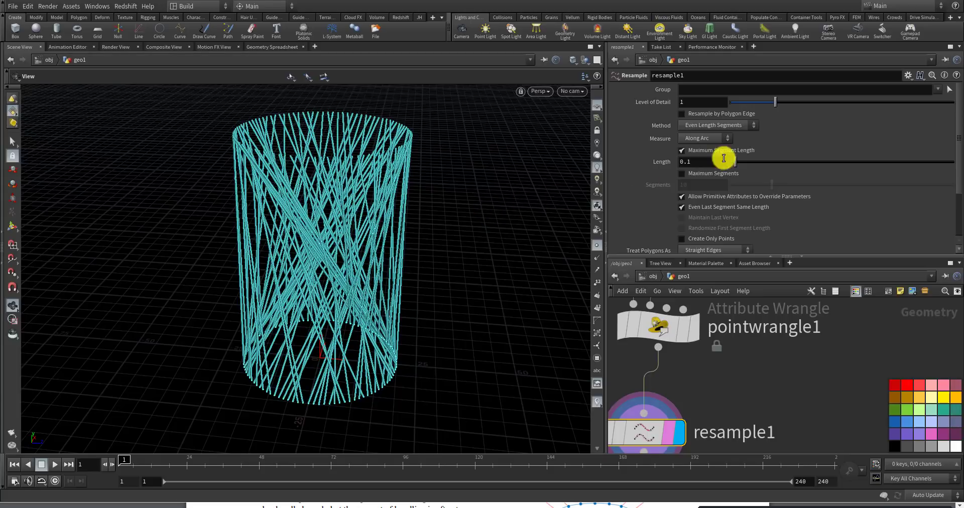
- Switch resample1 from Maximum Segment Length to Maximum Segments of 10, then select CONTROLLER
left_click(681, 150)
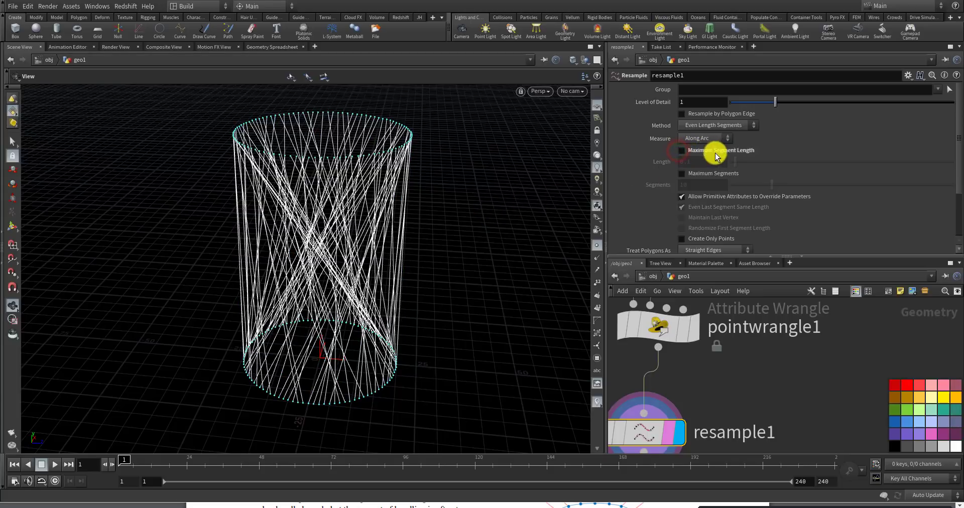
left_click(682, 173)
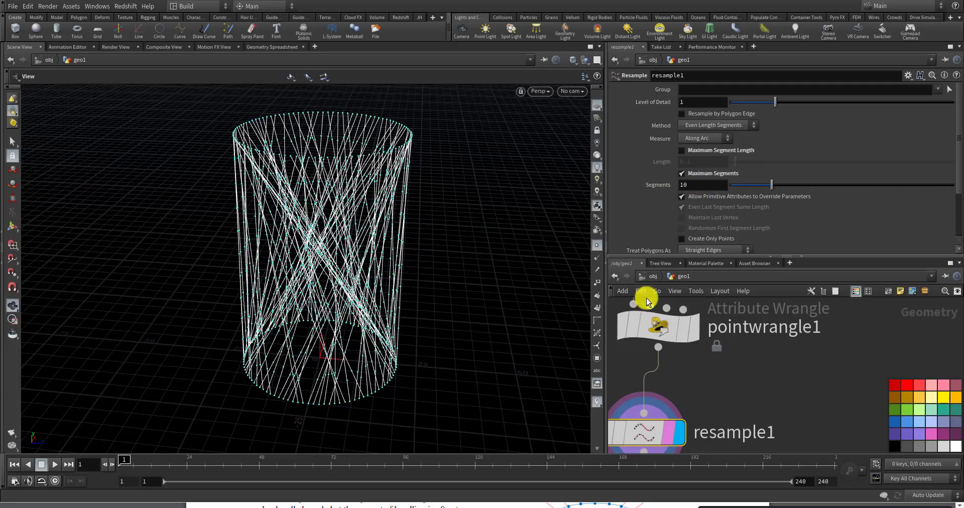
scroll(693, 321, "down", 5)
scroll(670, 331, "up", 2)
scroll(667, 321, "up", 2)
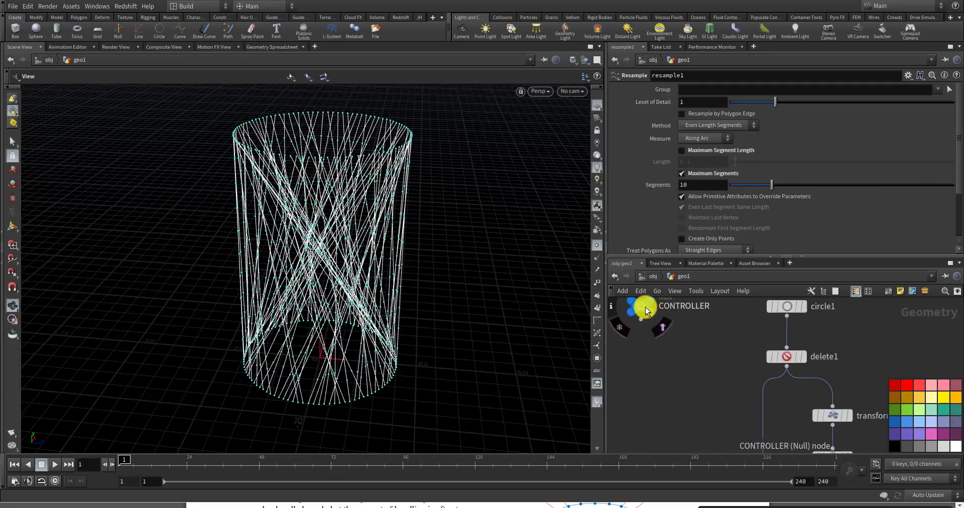
left_click(644, 306)
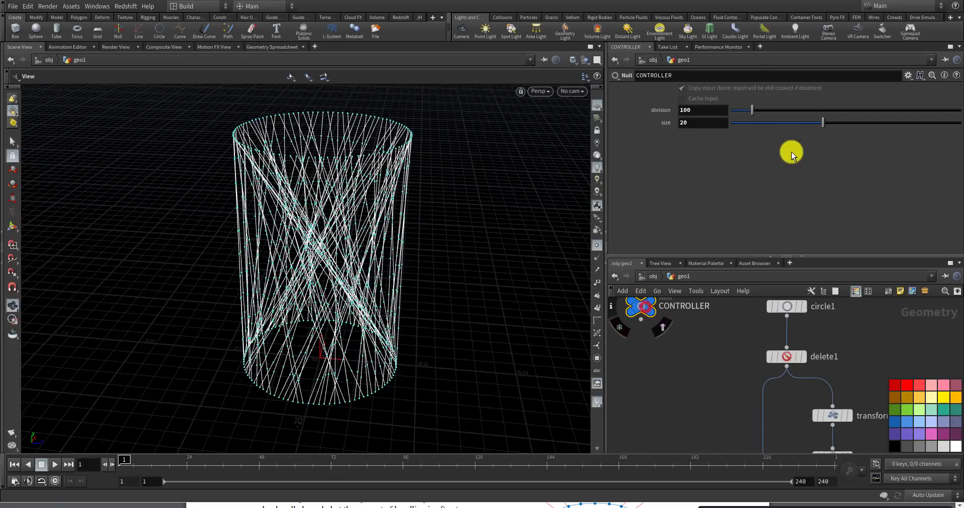
- Add an integer parameter named 'segments' to CONTROLLER in the parameter interface editor
left_click(910, 76)
left_click(894, 81)
left_click_drag(422, 171, 613, 151)
double_click(866, 62)
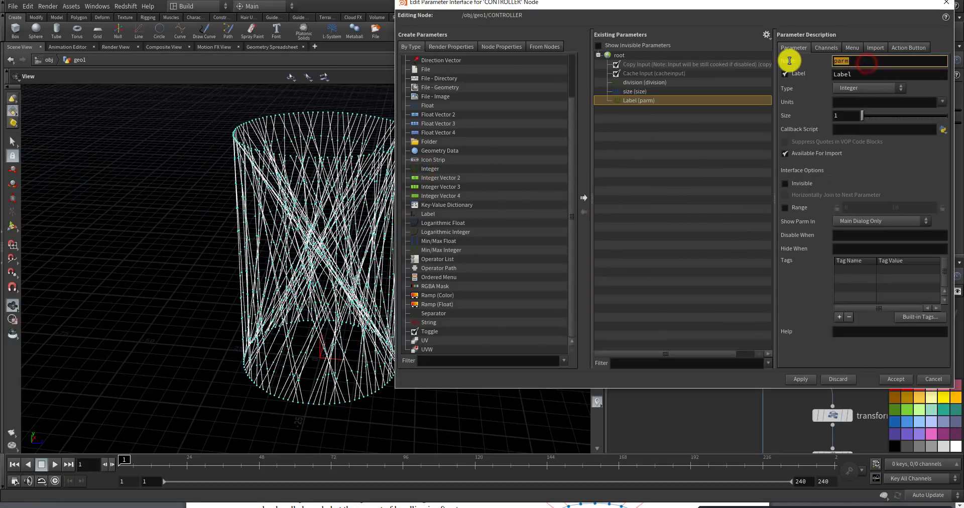
type("segments")
key("Tab")
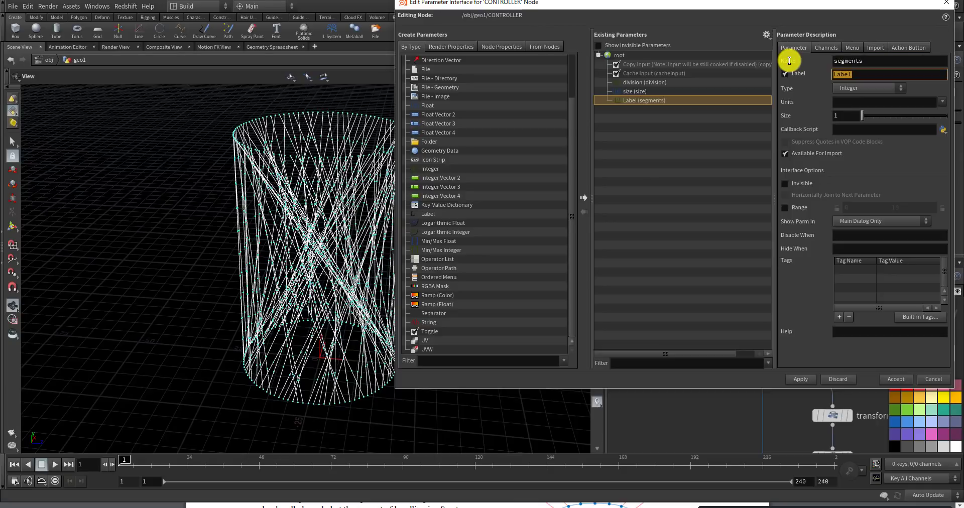
type("segmens")
type("s")
key("Return")
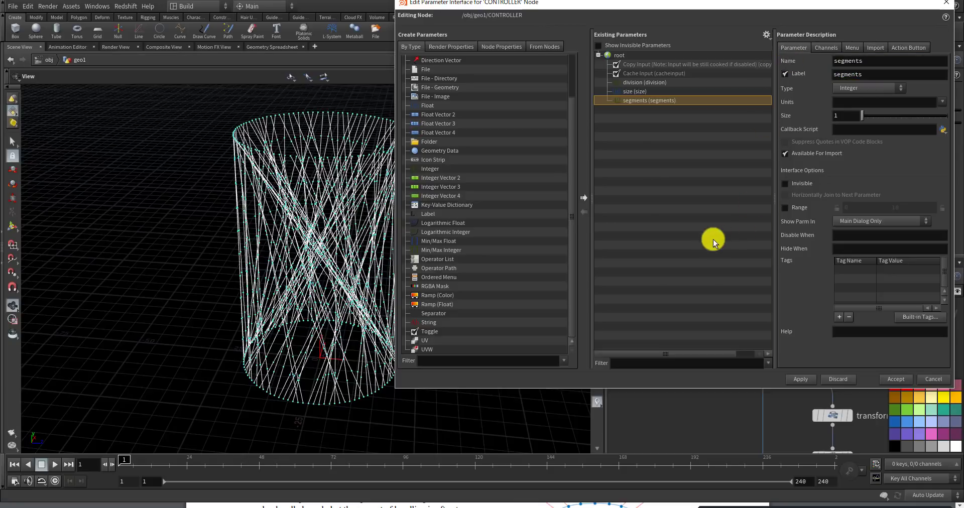
left_click(801, 376)
left_click(894, 378)
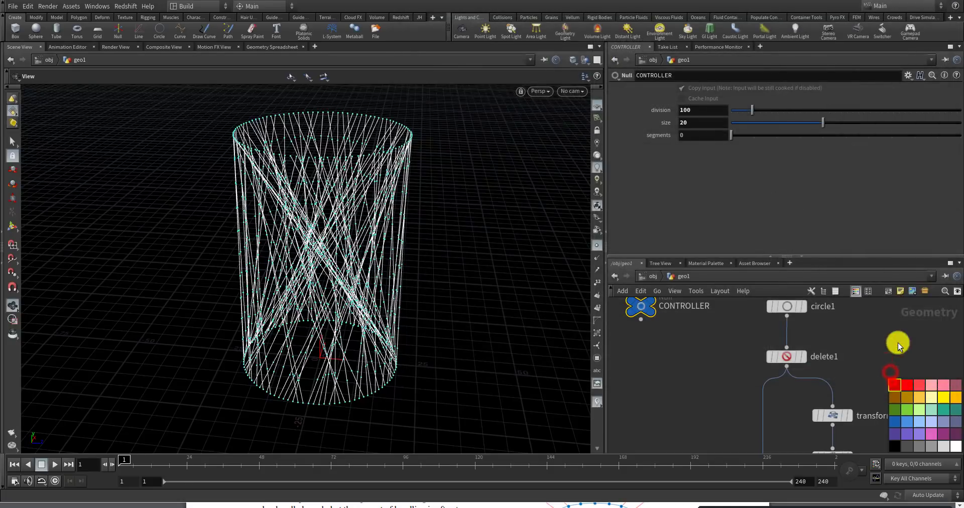
- Set segments to 20 and widen its slider range to 0–100
left_click(701, 139)
type("20")
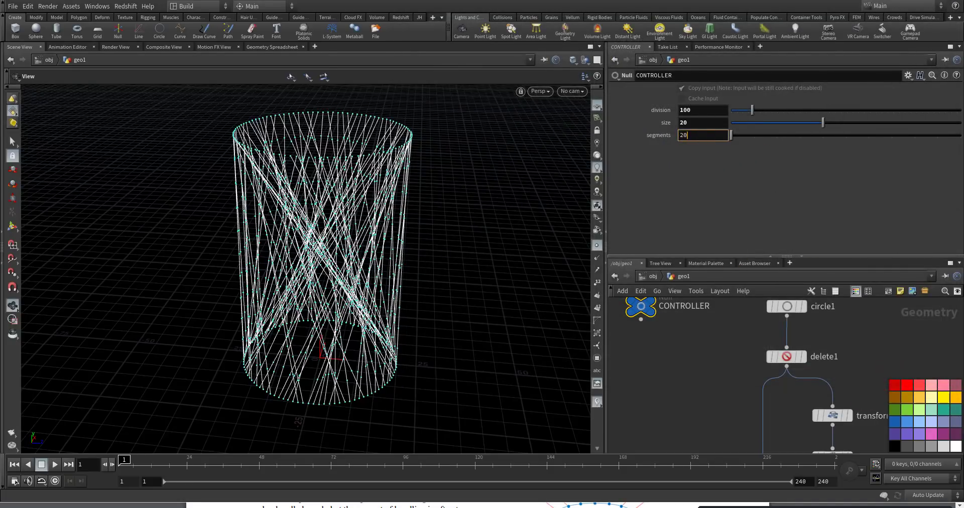
key("Return")
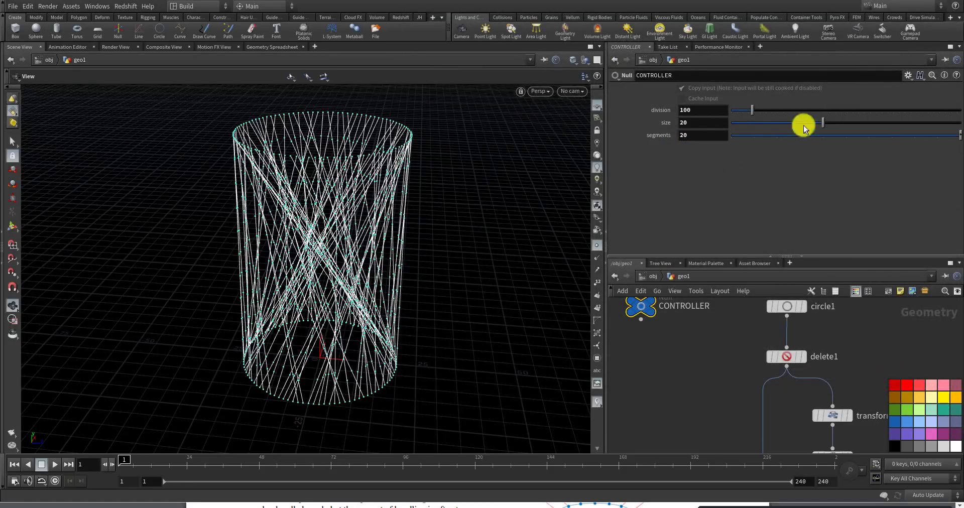
left_click(908, 77)
left_click(922, 82)
left_click(658, 98)
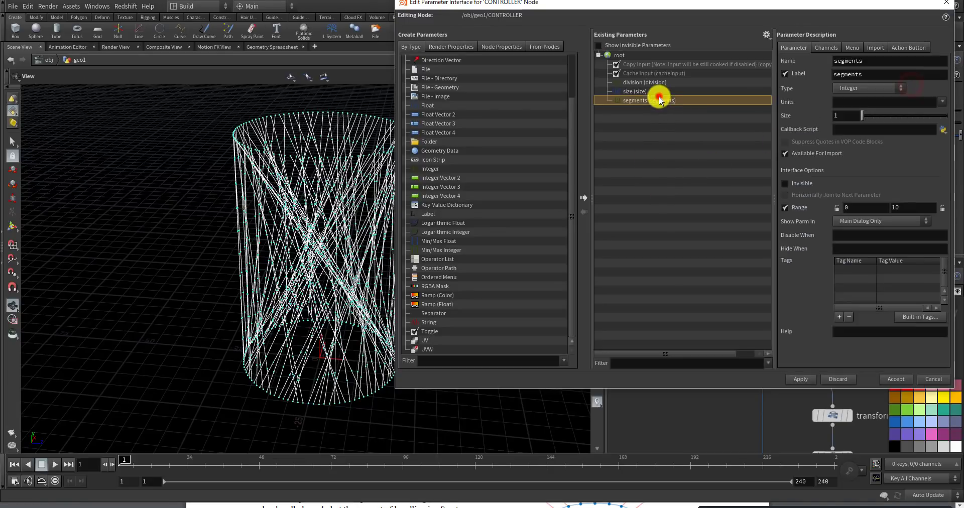
left_click(924, 207)
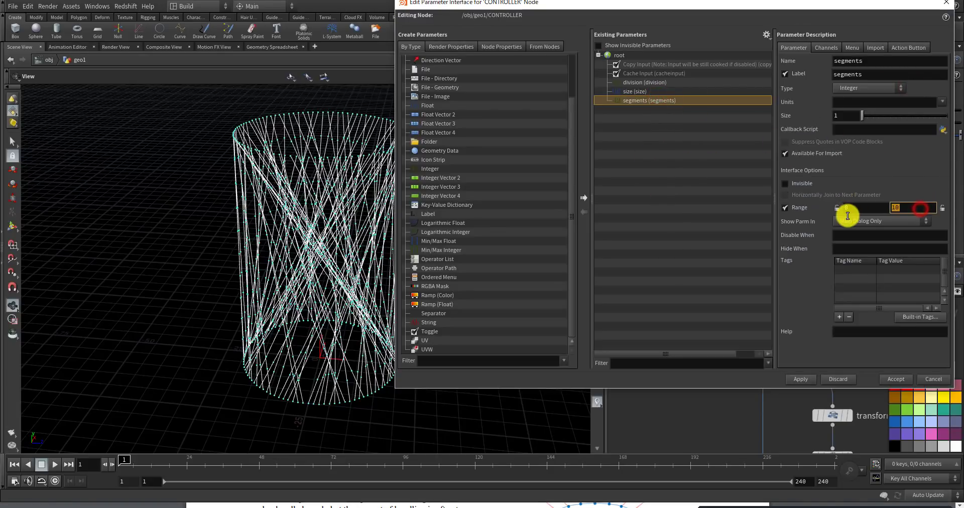
type("0")
key("Return")
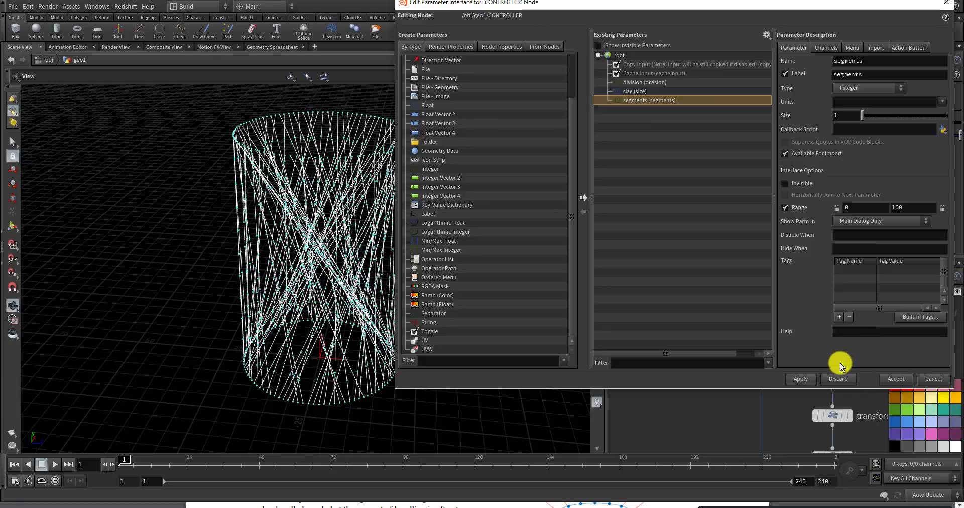
left_click(800, 379)
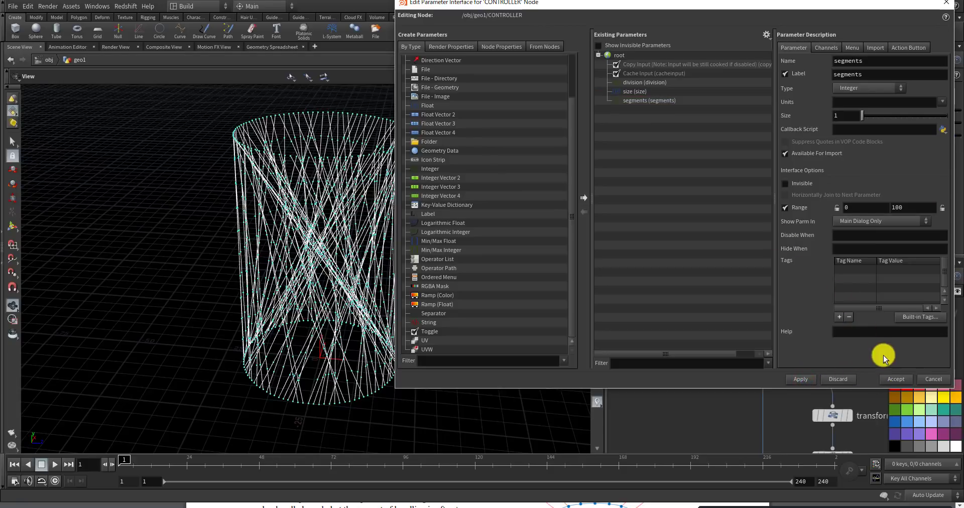
left_click(895, 379)
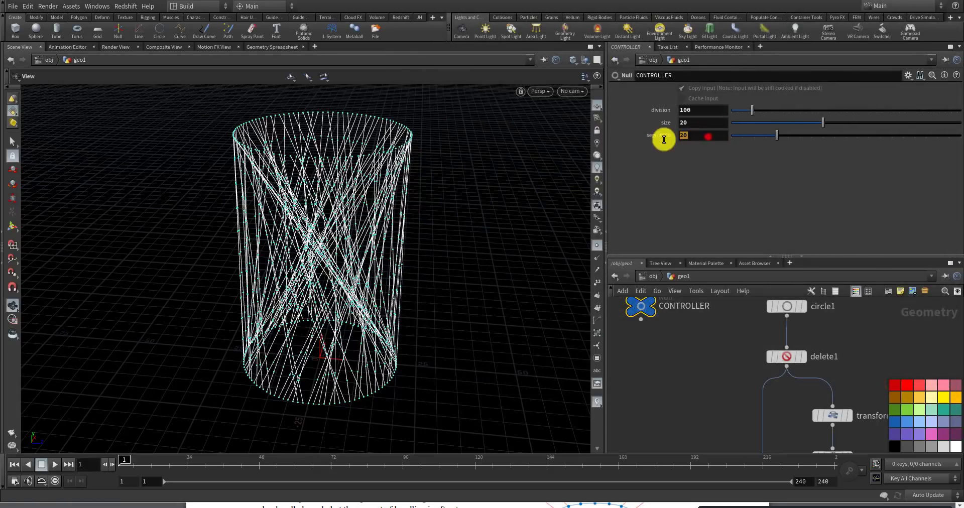
- Copy CONTROLLER's segments parameter and paste it as a relative reference into resample1's Segments
right_click(708, 133)
left_click(732, 209)
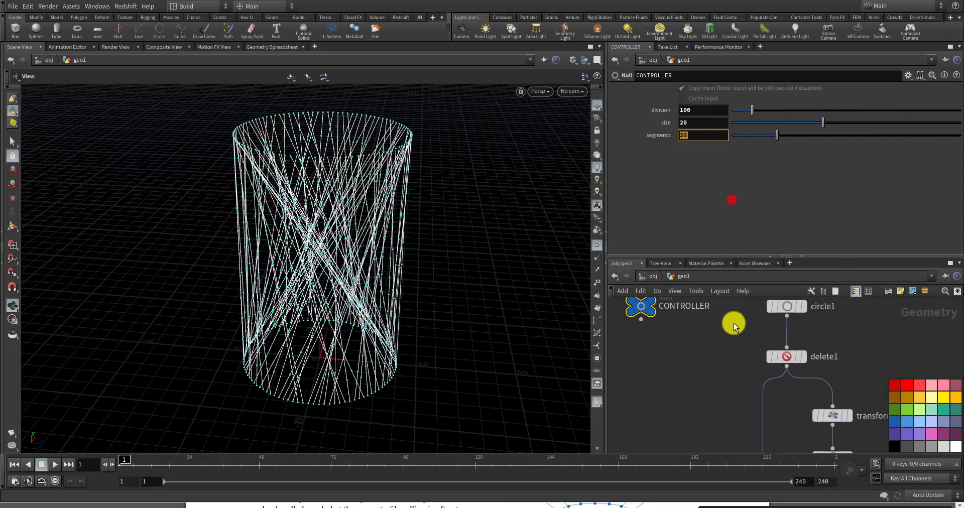
scroll(745, 379, "down", 3)
middle_click_drag(744, 378, 717, 351)
scroll(740, 376, "up", 2)
scroll(743, 376, "up", 2)
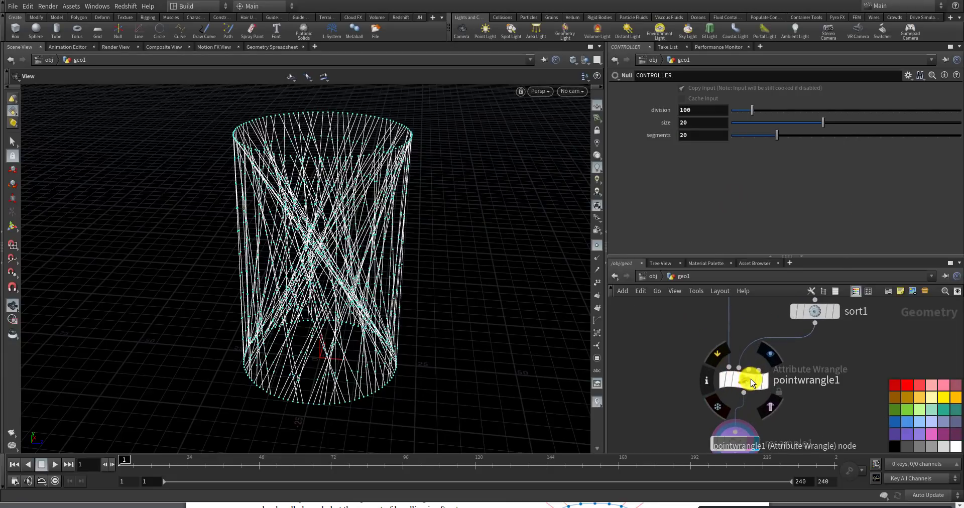
scroll(782, 386, "down", 2)
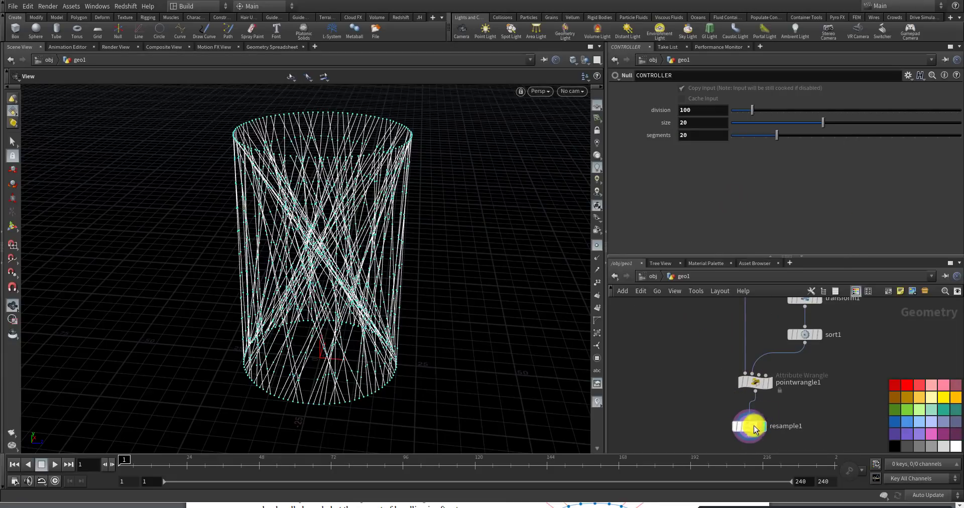
left_click(747, 425)
left_click(701, 186)
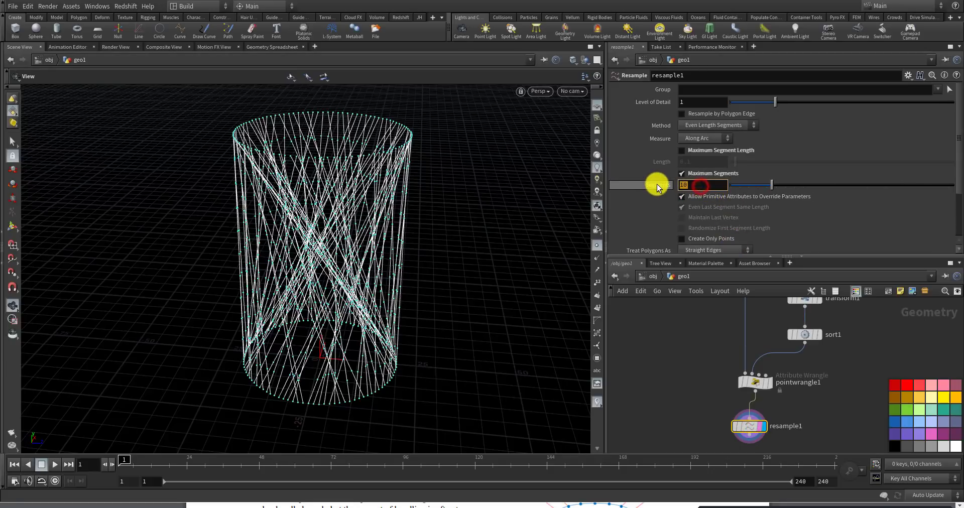
right_click(680, 184)
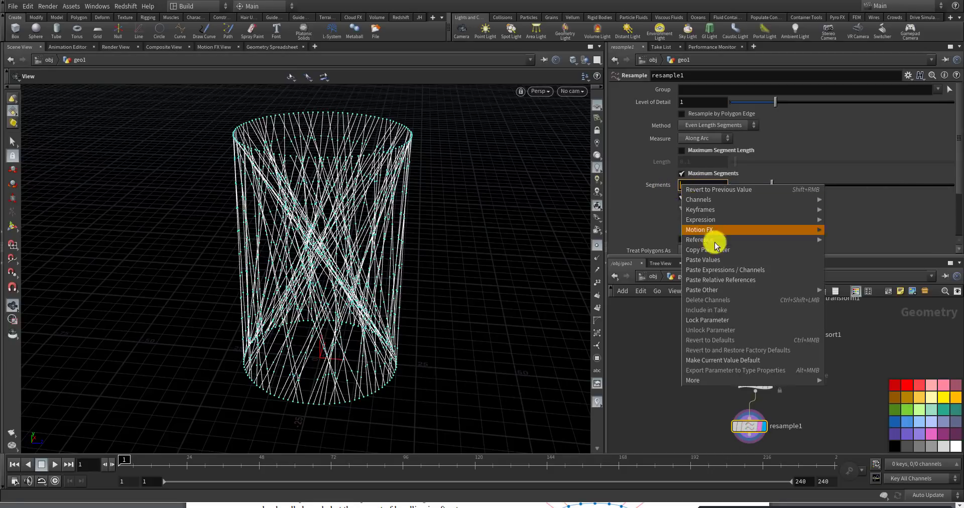
left_click(731, 279)
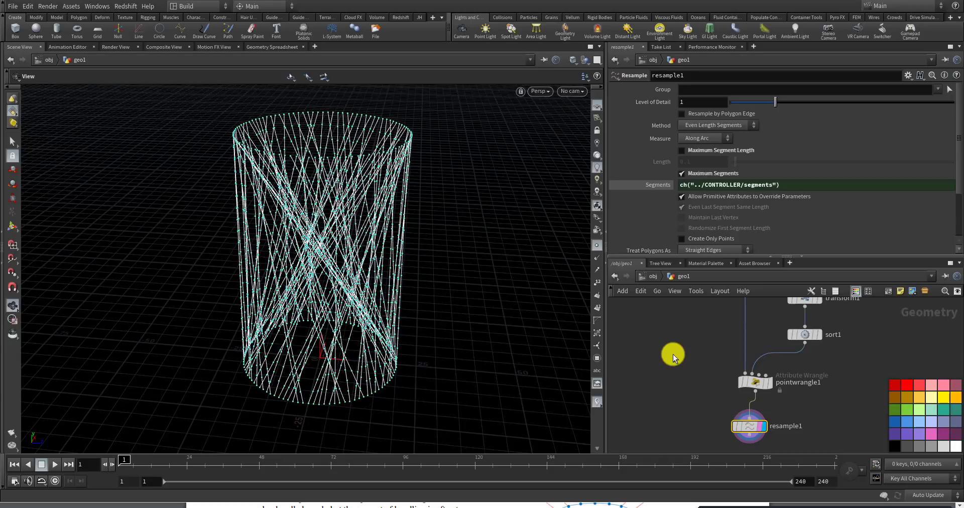
- Orbit and zoom in closely on the densely resampled crisscrossing lines
left_click_drag(297, 314, 340, 243)
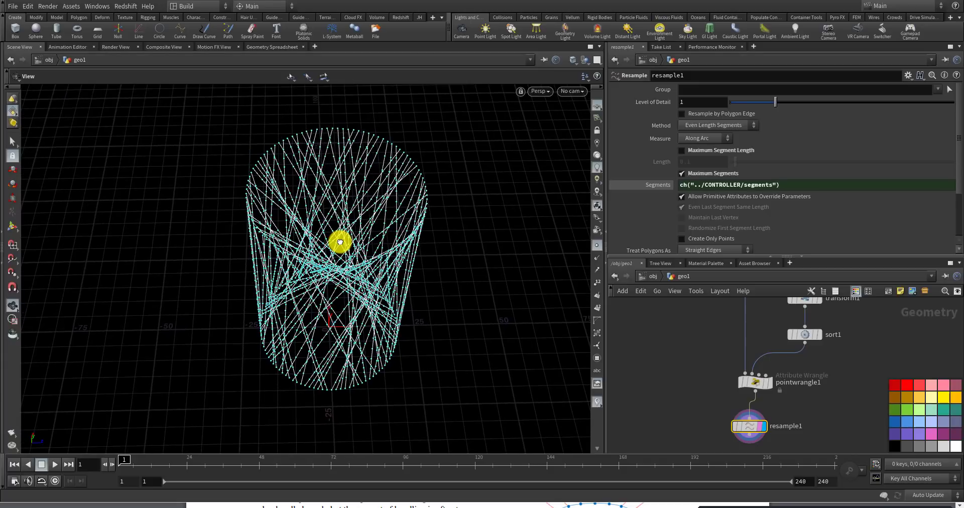
right_click_drag(339, 242, 421, 183)
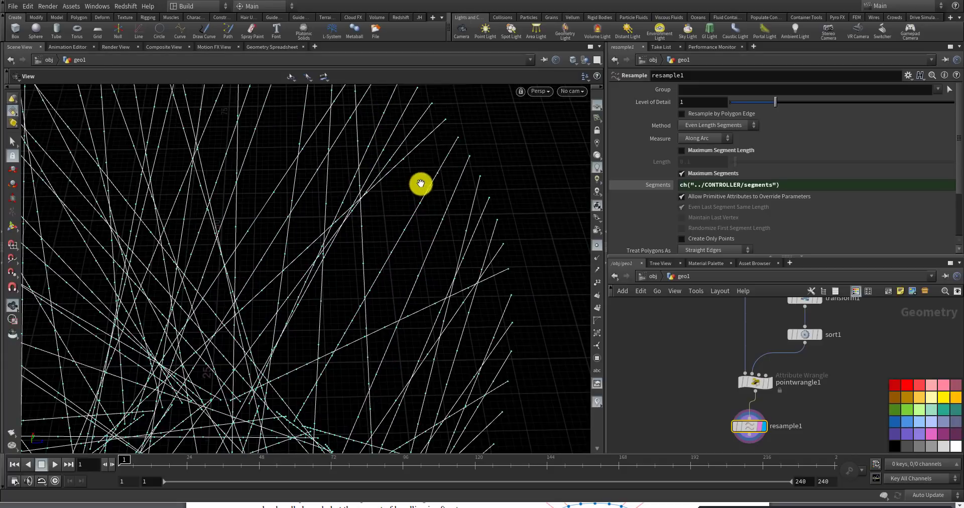
left_click_drag(415, 151, 439, 134)
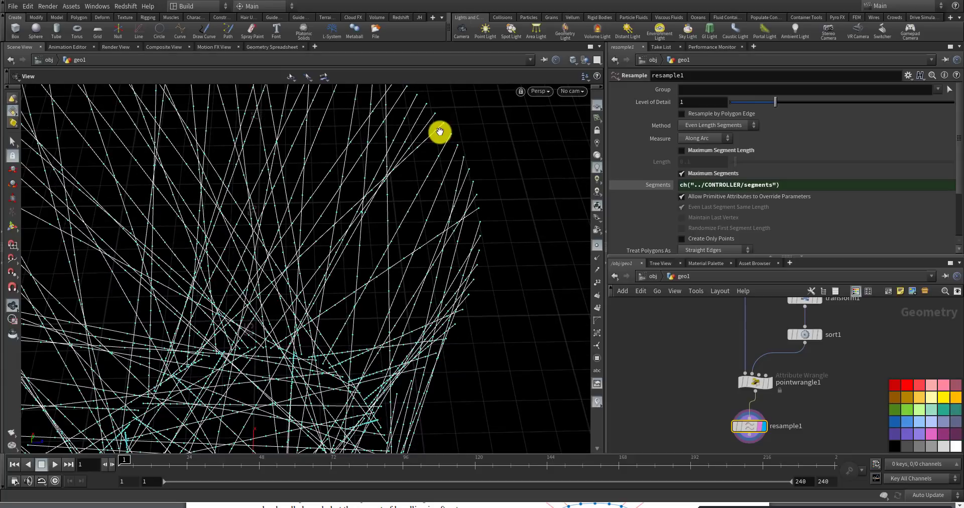
scroll(435, 133, "down", 10)
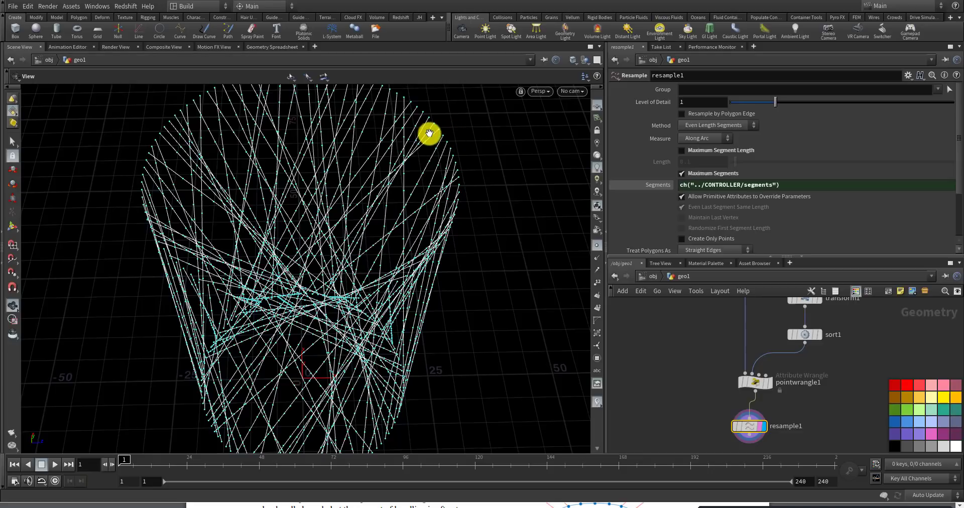
left_click_drag(429, 133, 449, 131)
scroll(437, 134, "up", 10)
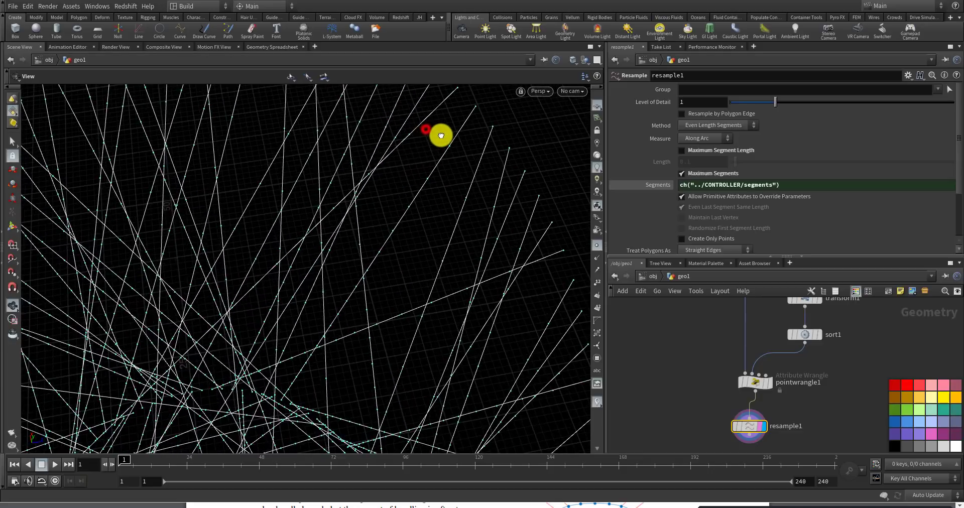
middle_click_drag(433, 142, 423, 185)
scroll(426, 183, "up", 3)
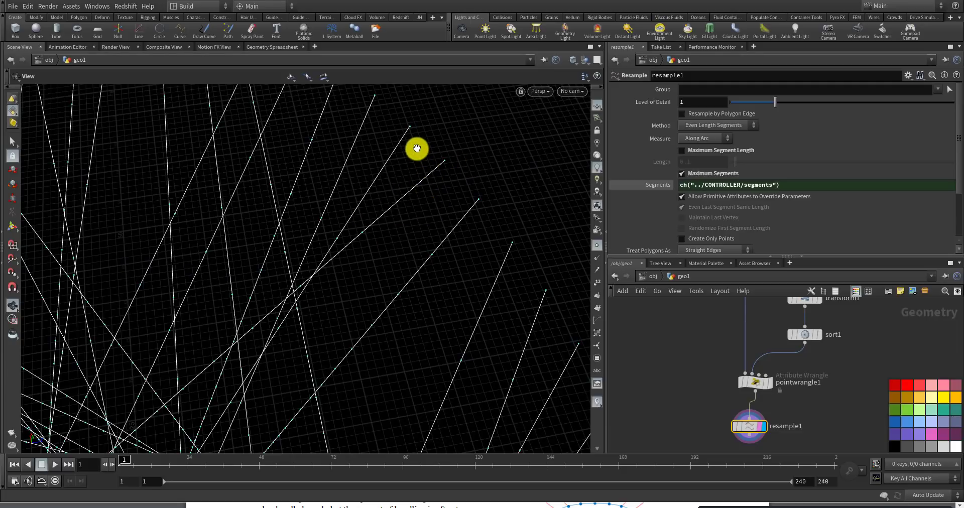
scroll(721, 416, "up", 5)
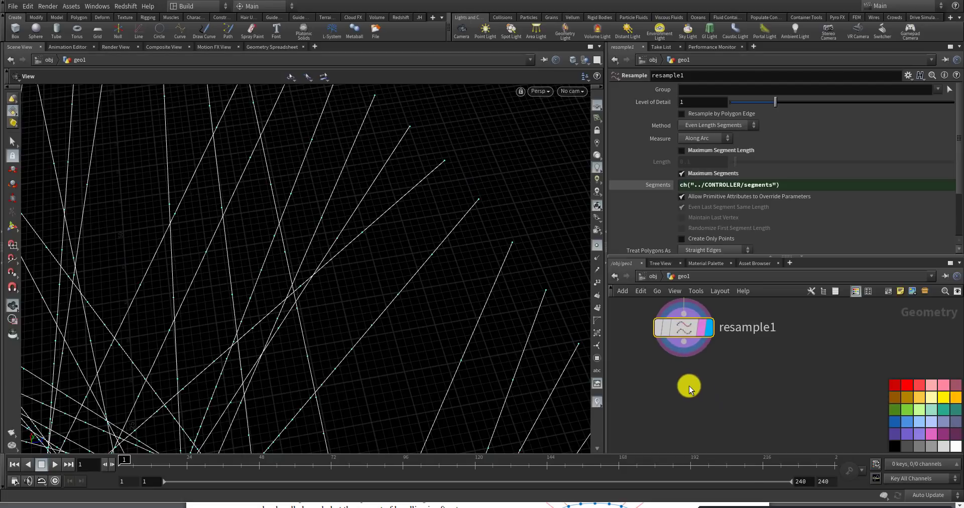
- Search 'primit', place primitivewrangle1 under resample1, and connect resample1's output to it
key("Tab")
type("primit")
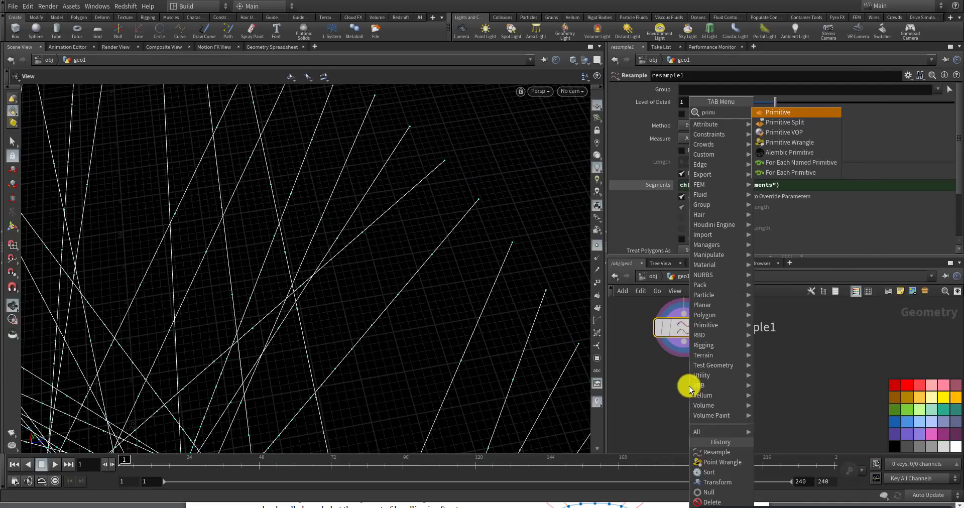
key("Down")
key("Down")
key("Down")
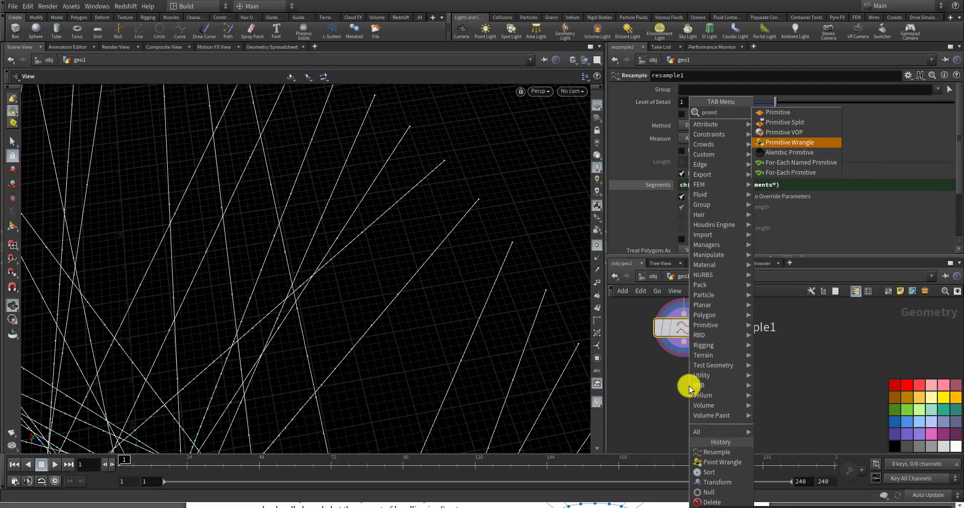
key("Return")
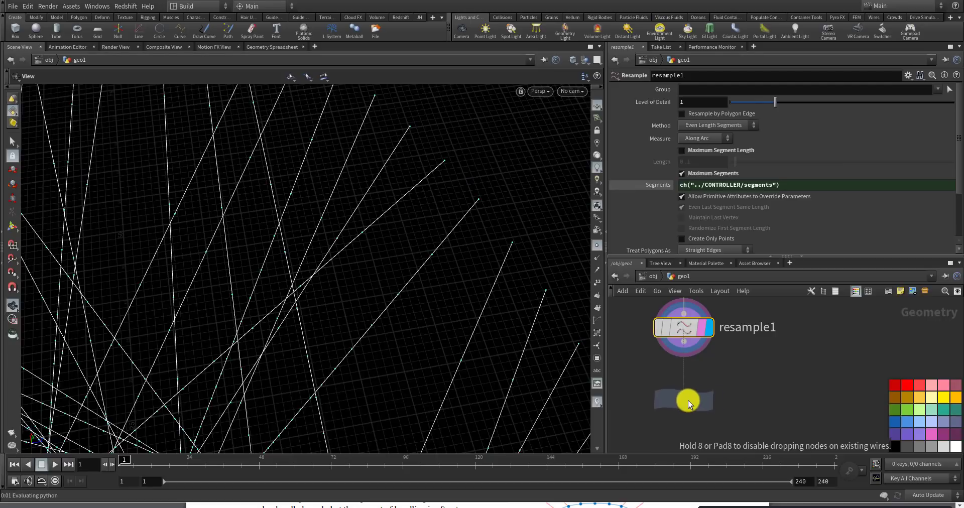
left_click(688, 399)
left_click_drag(684, 347, 683, 397)
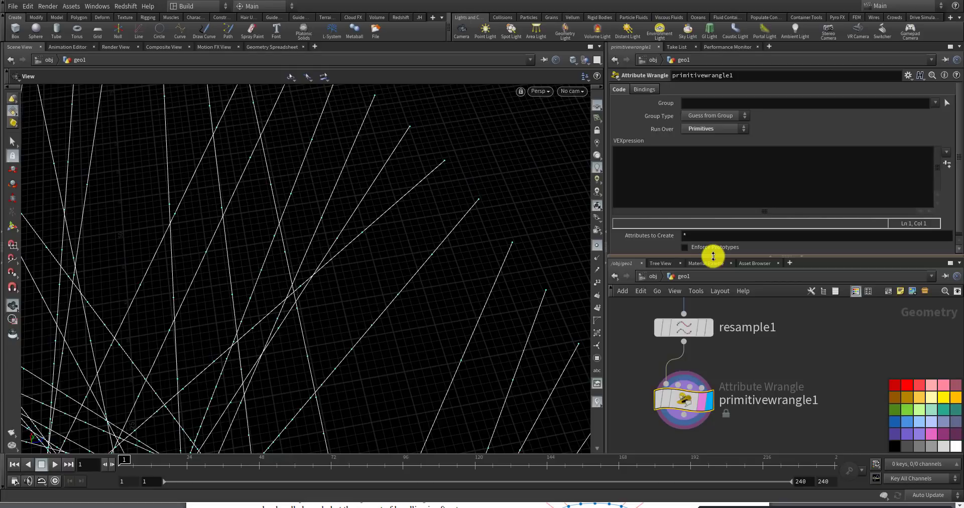
left_click(645, 151)
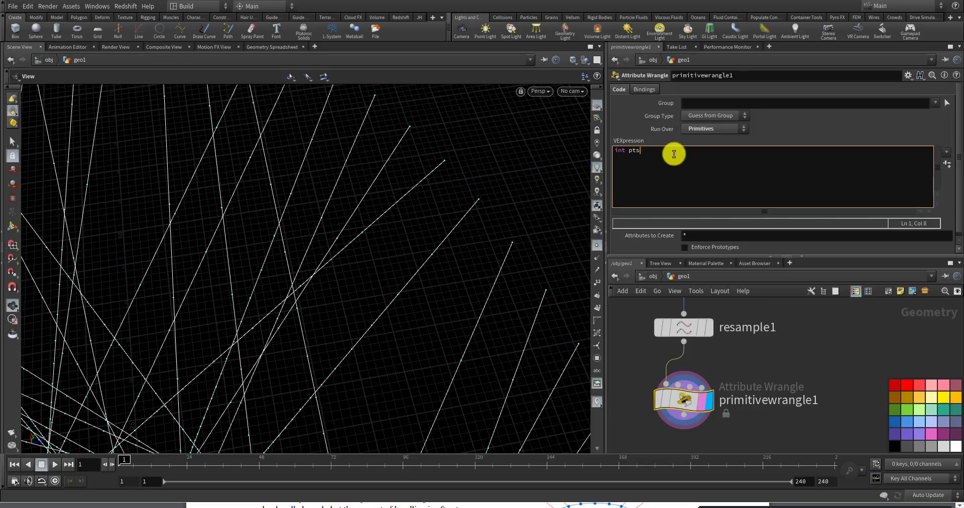
type("]")
type("= p")
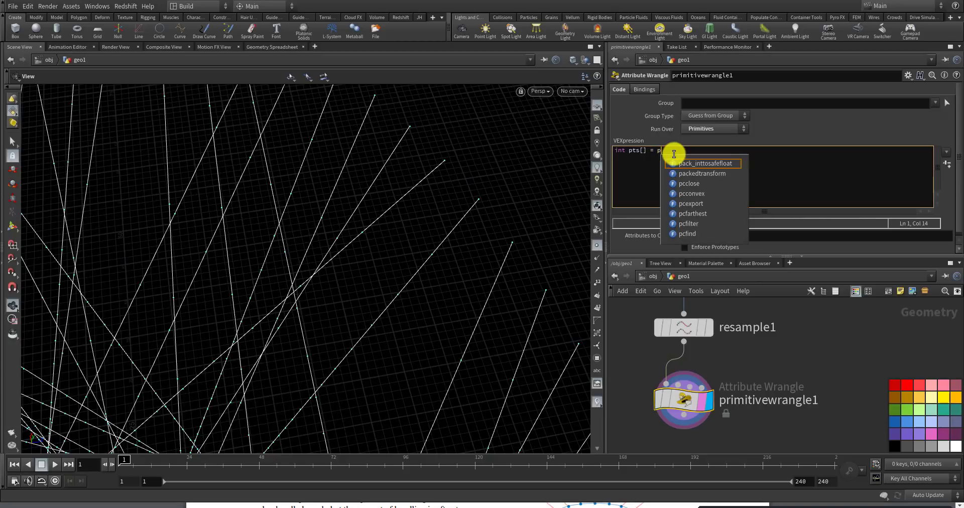
type("rimp")
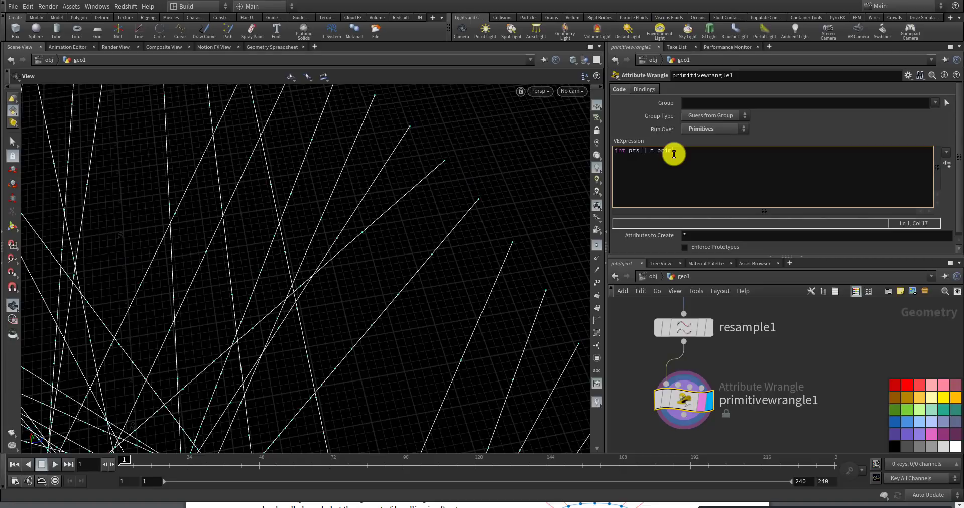
type("oints(")
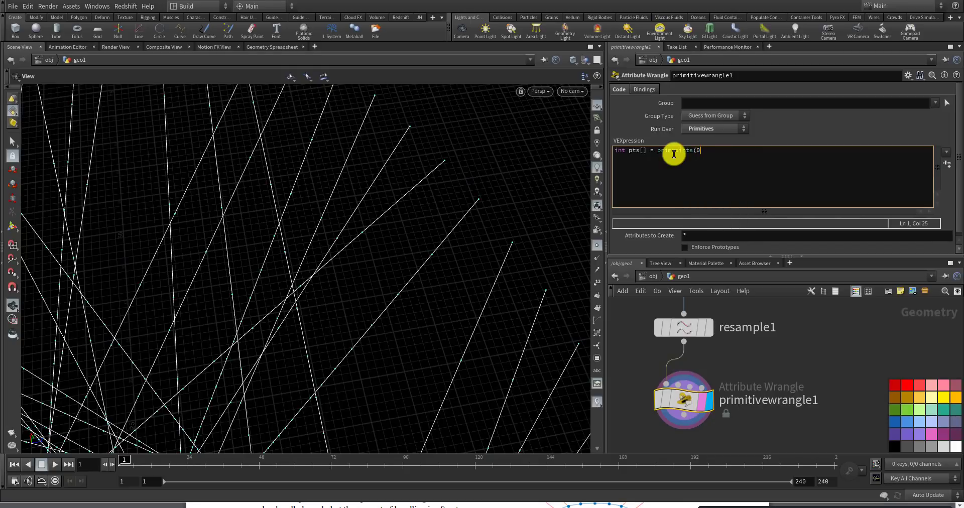
type("0, @primnum);")
scroll(715, 320, "down", 2)
scroll(715, 320, "up", 1)
left_click(700, 319)
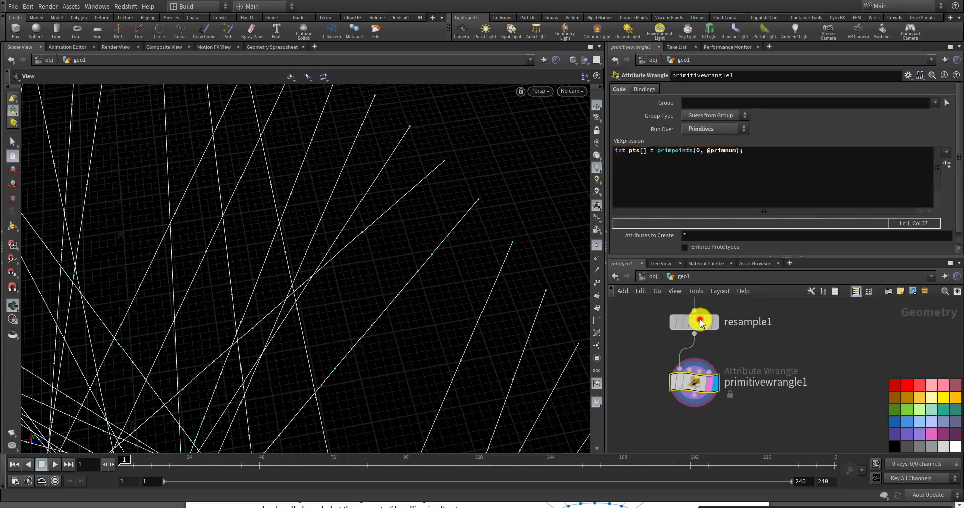
left_click(662, 185)
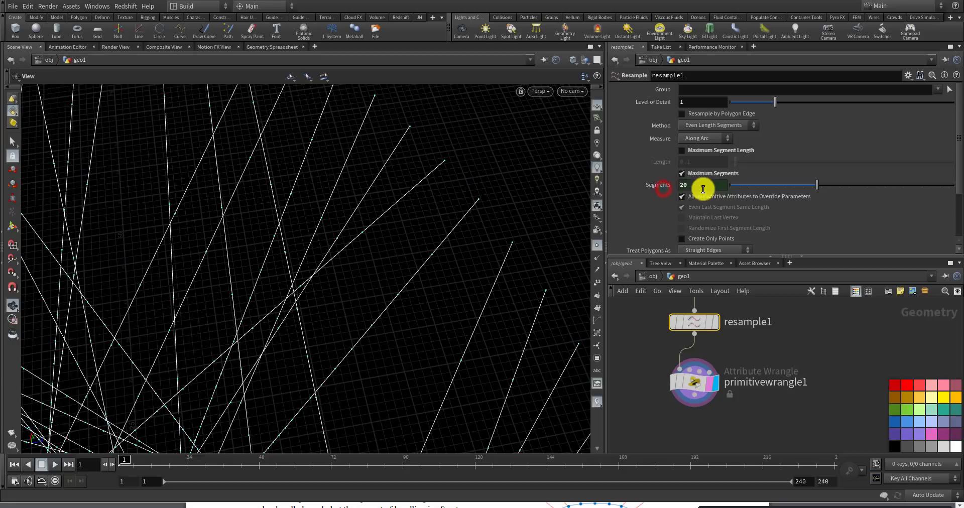
left_click(679, 196)
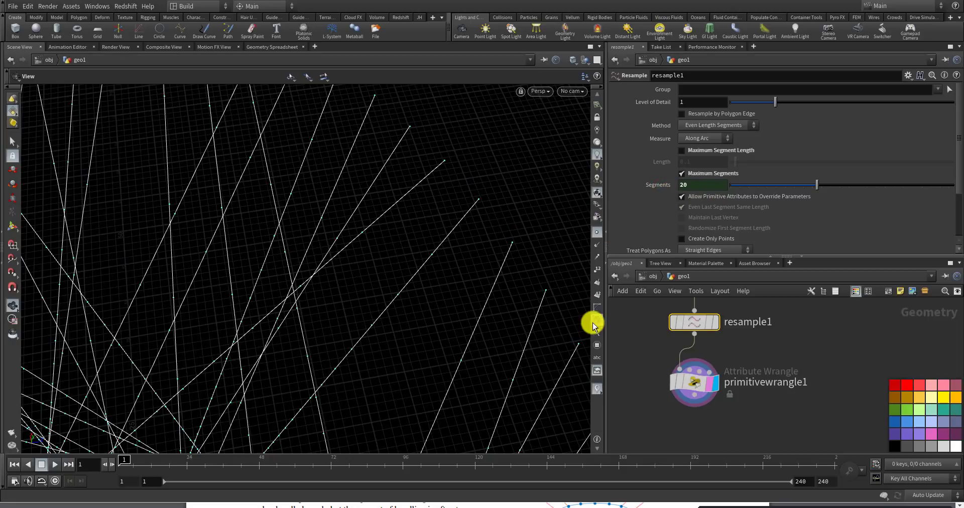
middle_click(692, 327)
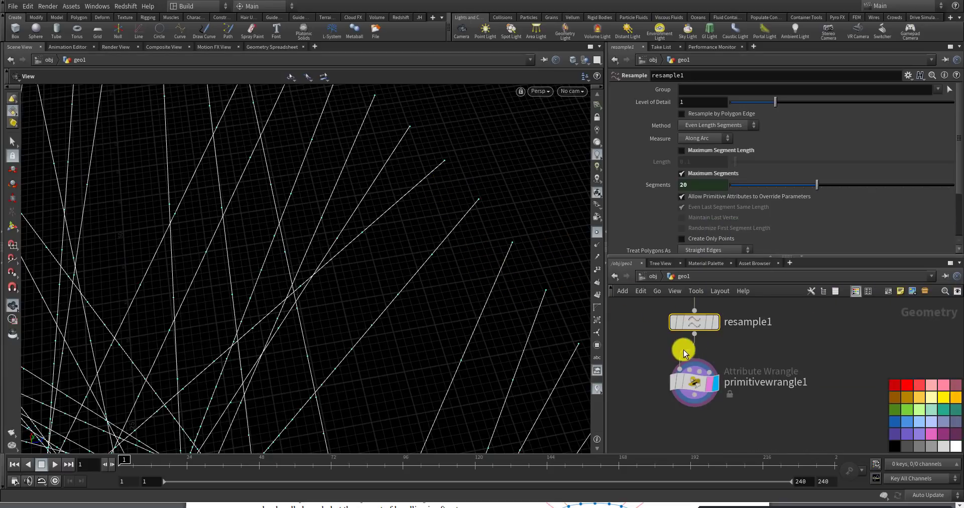
left_click(701, 383)
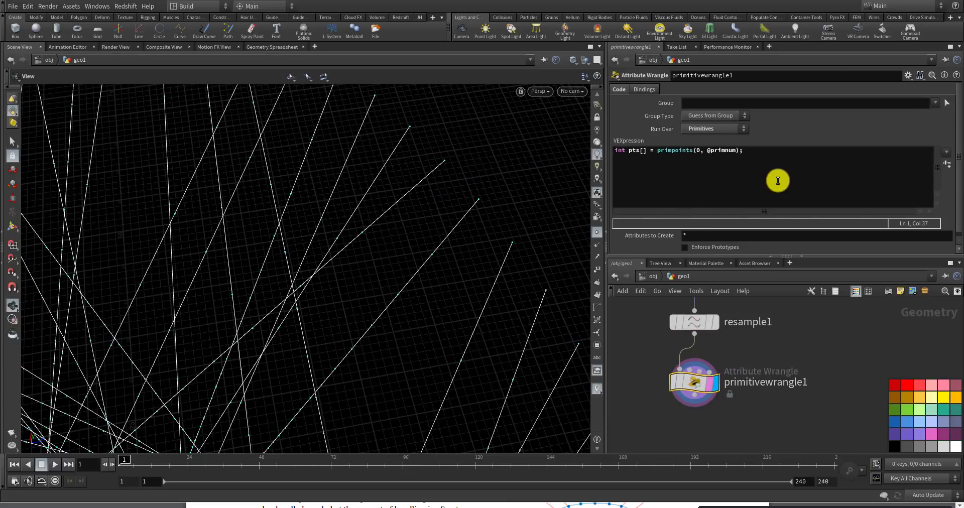
- Add a line storing the first point as ptS = pts[0];
left_click(774, 166)
key("Return")
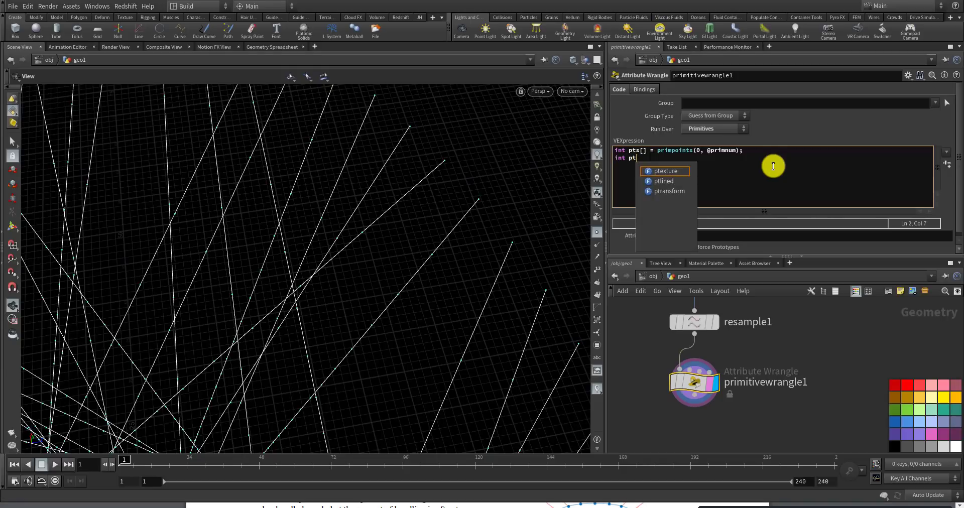
type("S = pt")
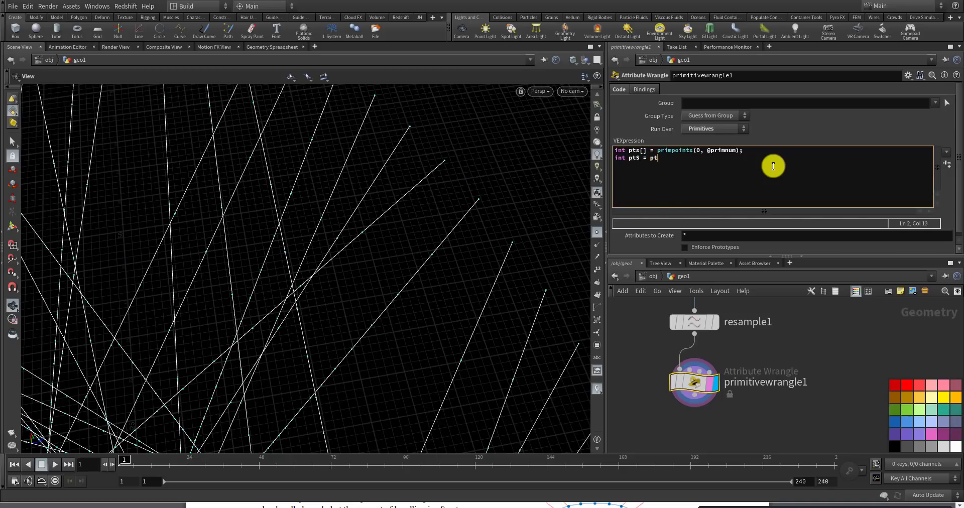
type("s[0")
type(";")
key("Return")
- Add int ptE = pts[len(pts)-1]; on line 3 to store the last point
left_click_drag(507, 198, 451, 266)
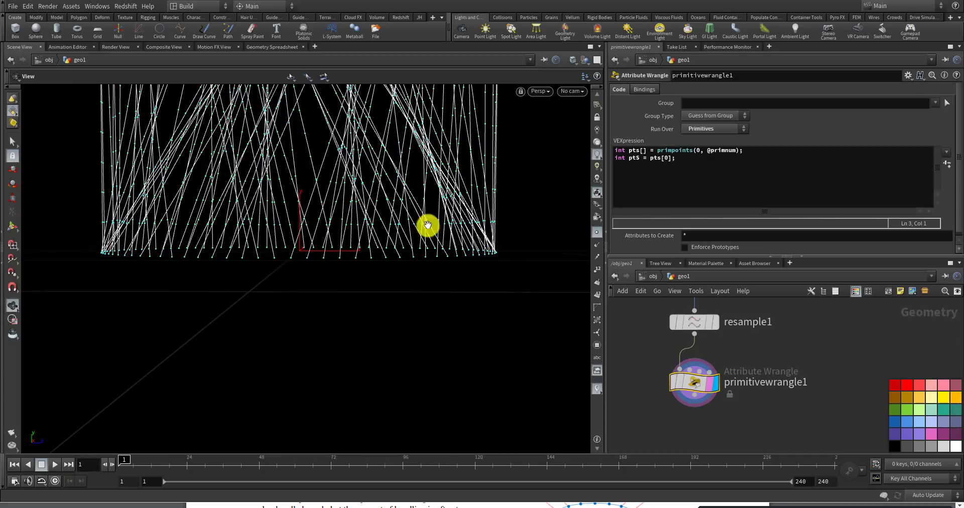
left_click(677, 168)
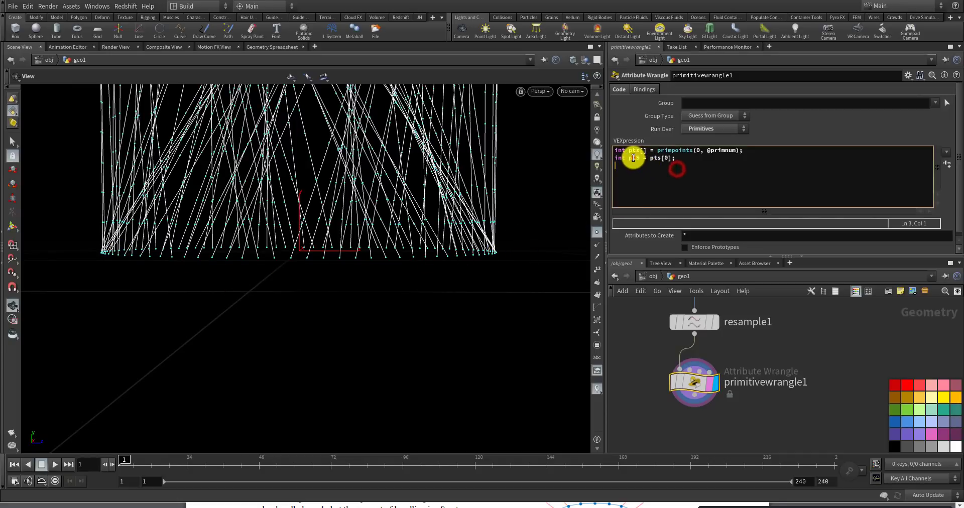
double_click(634, 159)
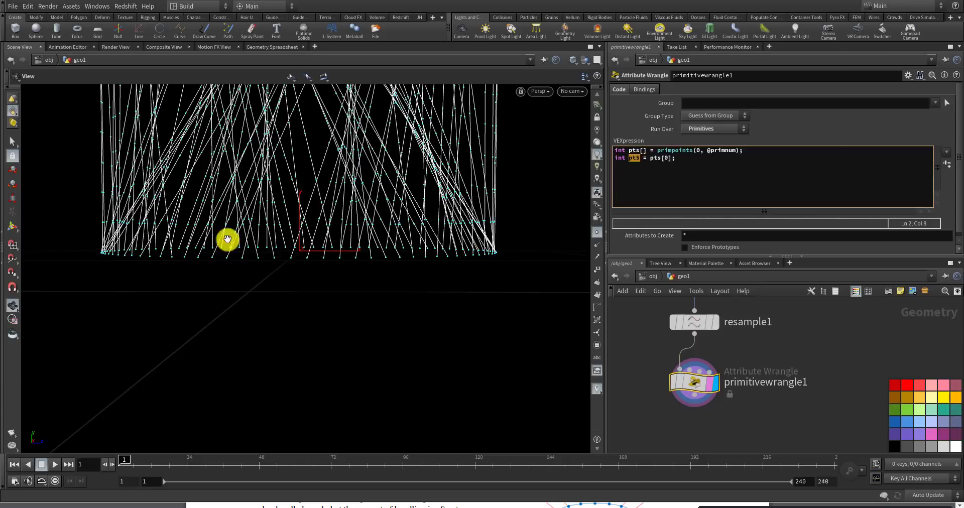
left_click_drag(361, 267, 362, 261)
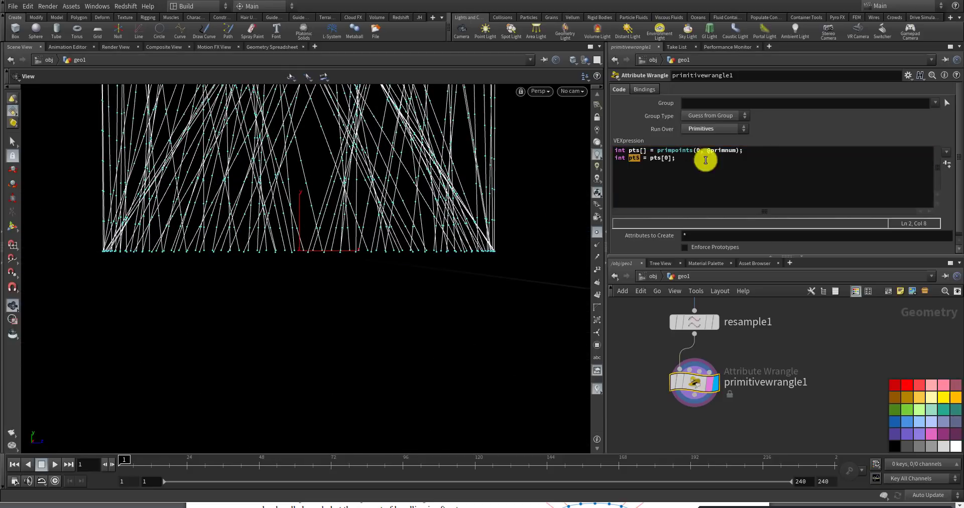
left_click(729, 162)
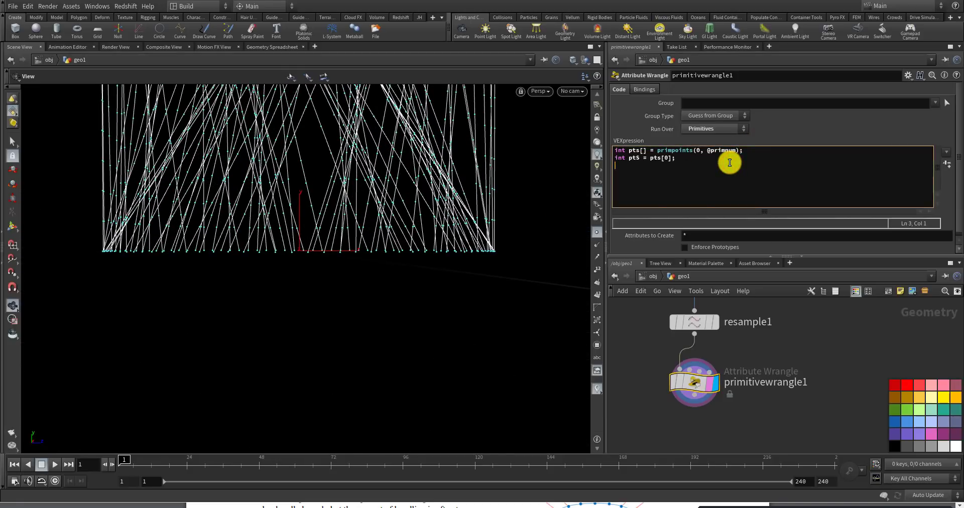
type("int ptE = pts")
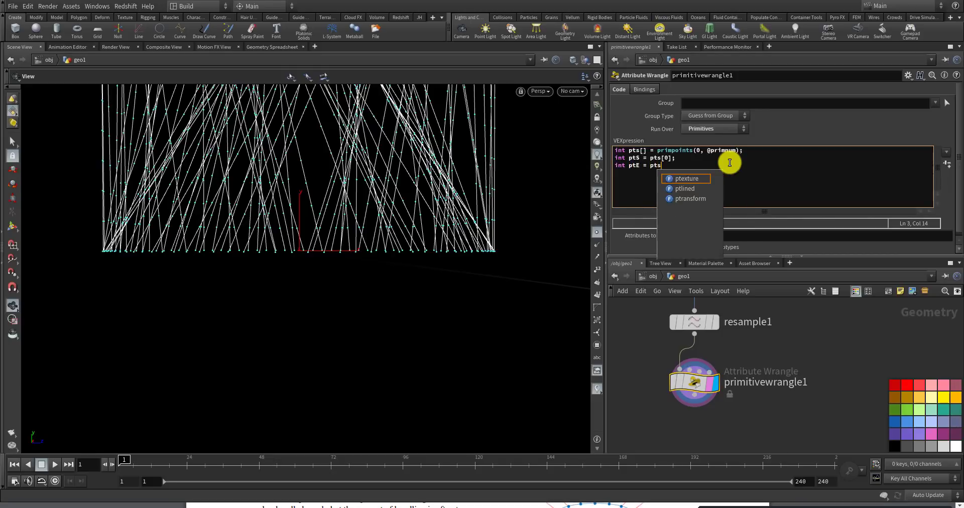
type("[len(")
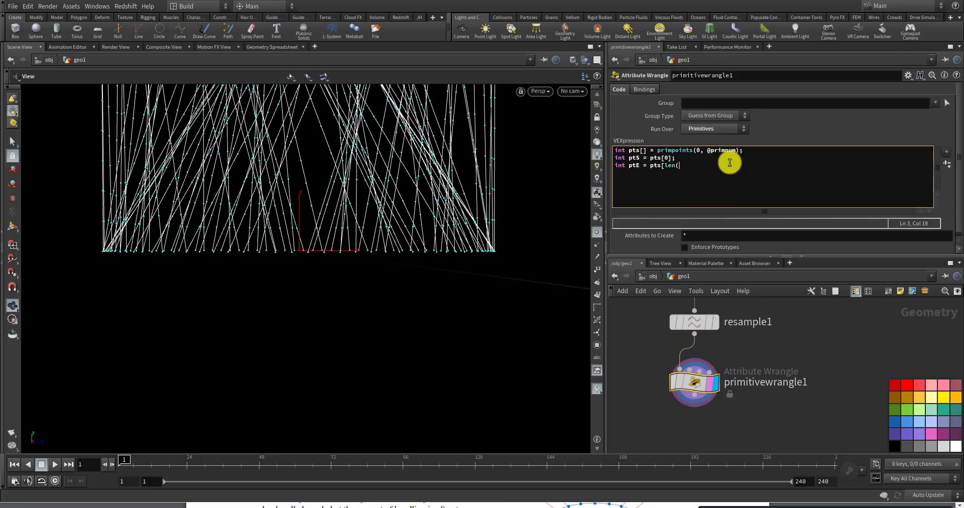
type("pts)-1];")
key("Return")
- Add vector posS = point(0, "P", ptS); and vector posE = point(0, "P", ptE); lines
left_click_drag(549, 306, 460, 282)
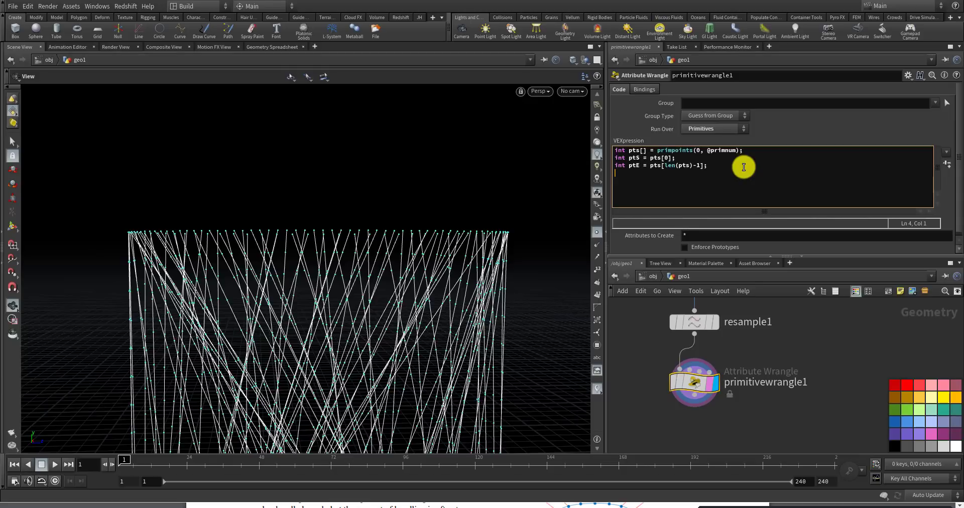
type("vector")
type("posS = point(0, \"P\", ptS")
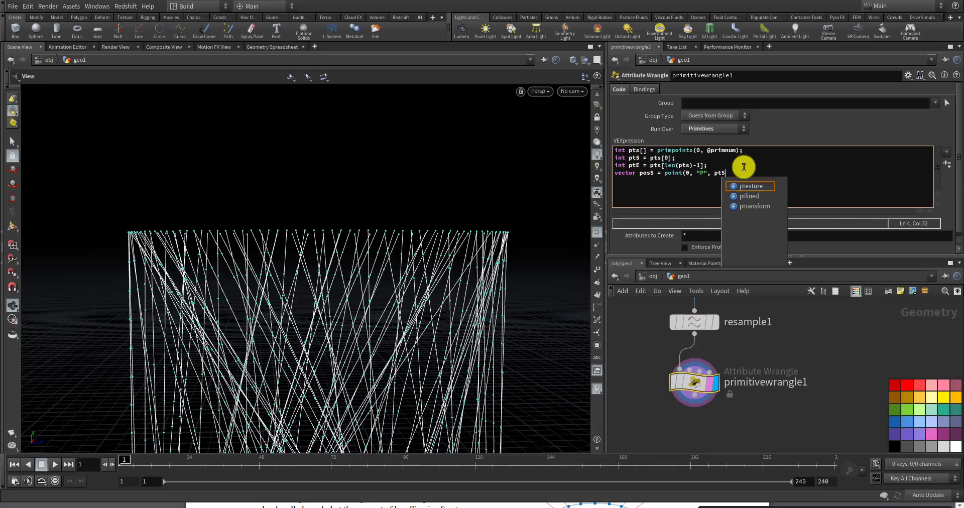
type(");")
key("Return")
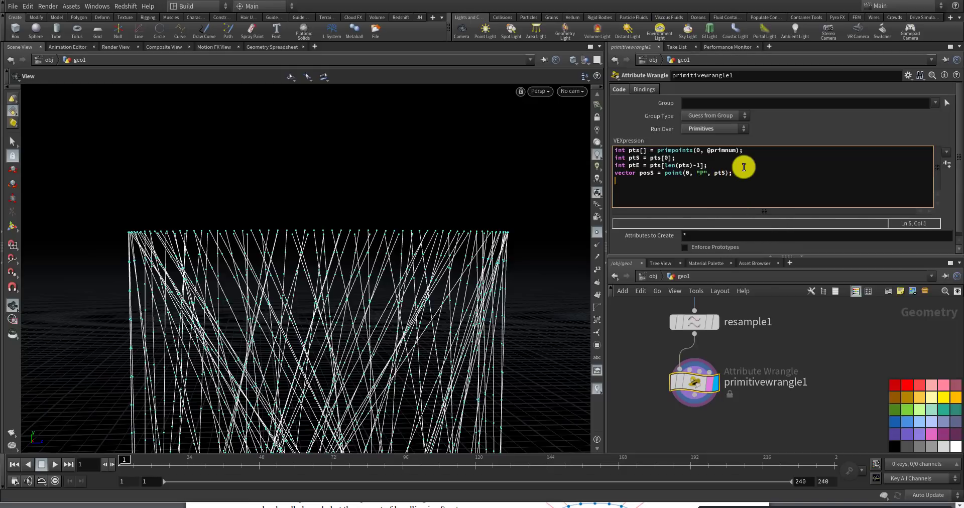
type("vector en")
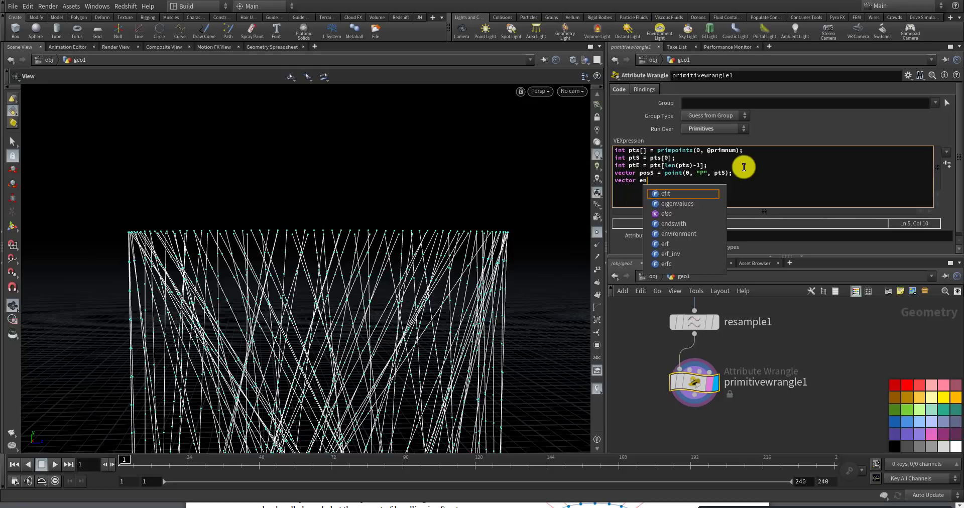
key("BackSpace")
key("BackSpace")
type("pos")
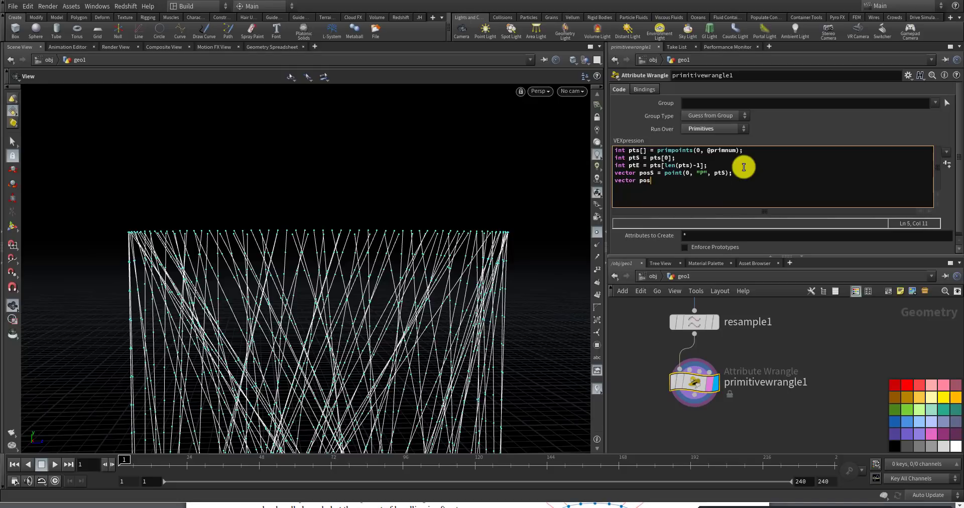
type("E = point(0, \"P\", ptE);")
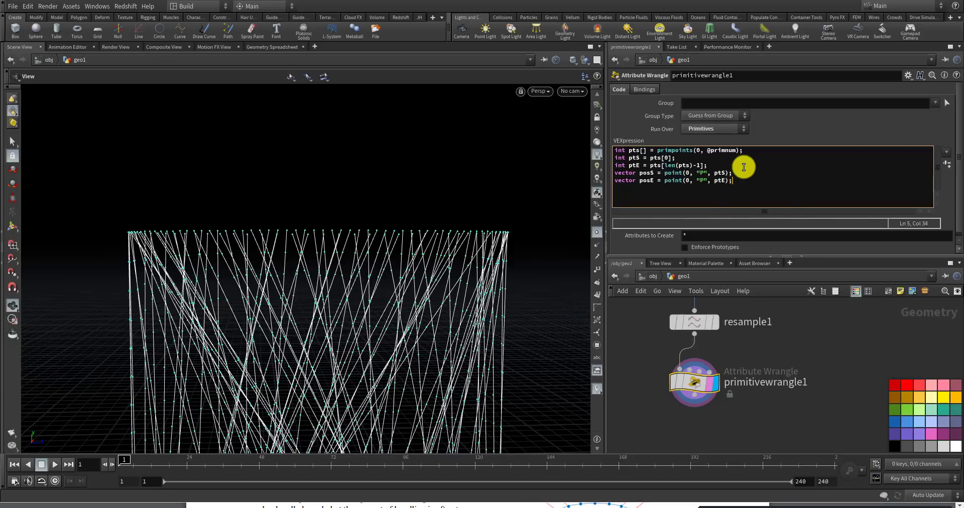
key("Return")
- Write vector posM = (posS + posE) * 0.5; on line 6
left_click_drag(438, 215, 453, 200)
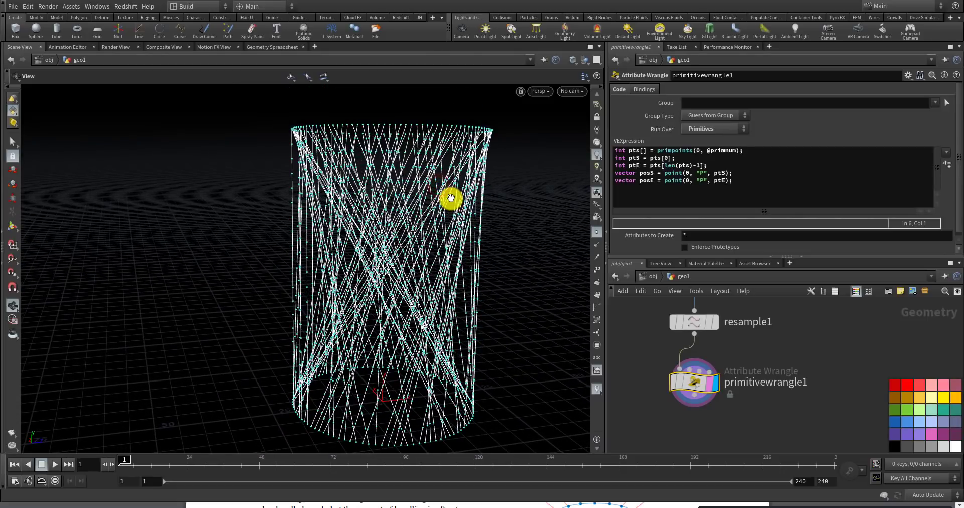
left_click(731, 190)
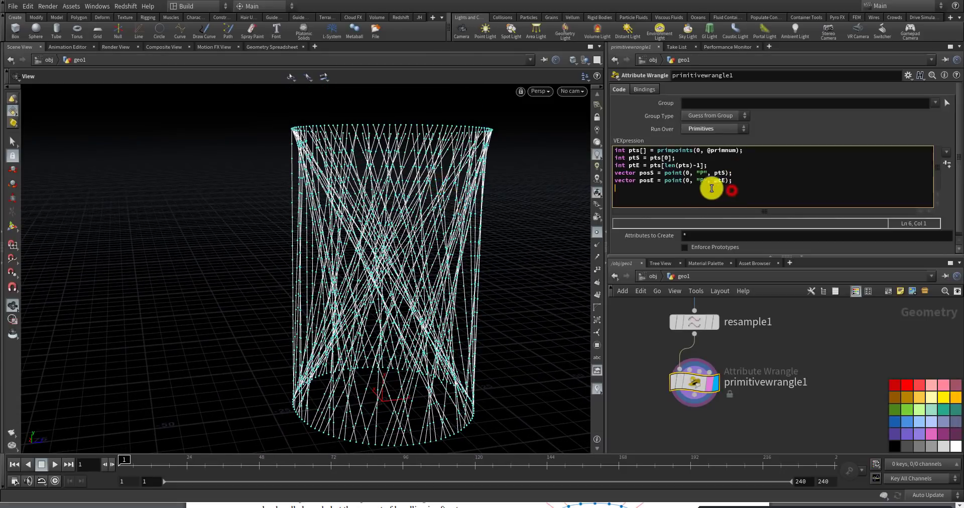
type("ve")
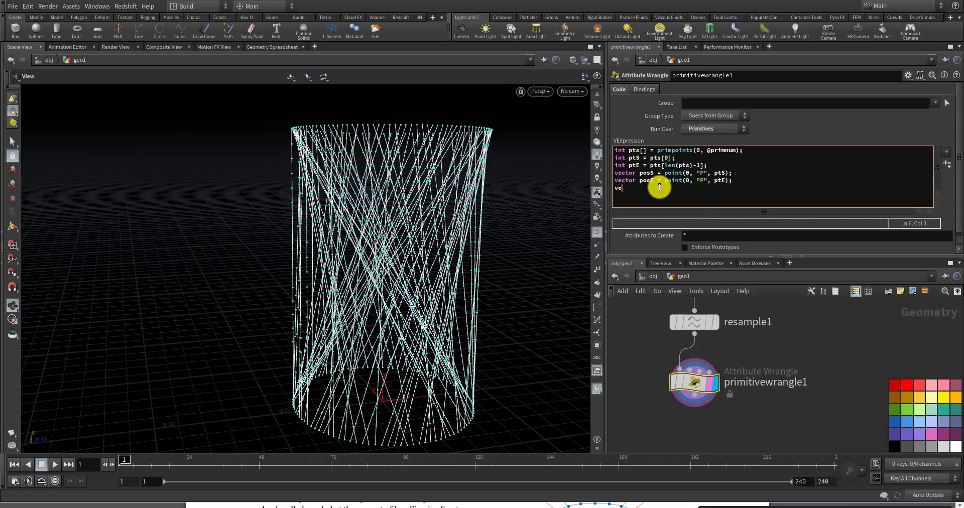
type("ctor posS = posE")
double_click(659, 188)
type("+")
left_click(638, 190)
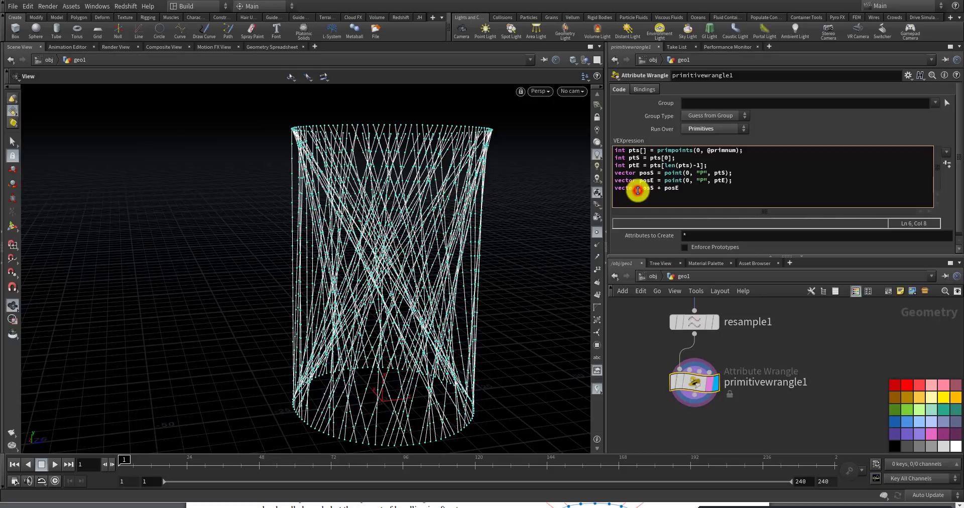
type("posM = (")
left_click(723, 186)
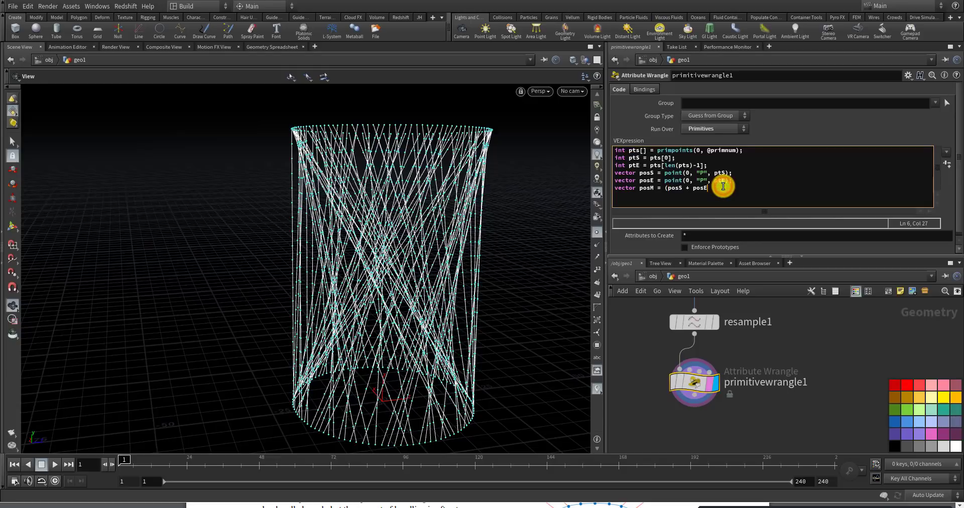
type(") * 0.5;")
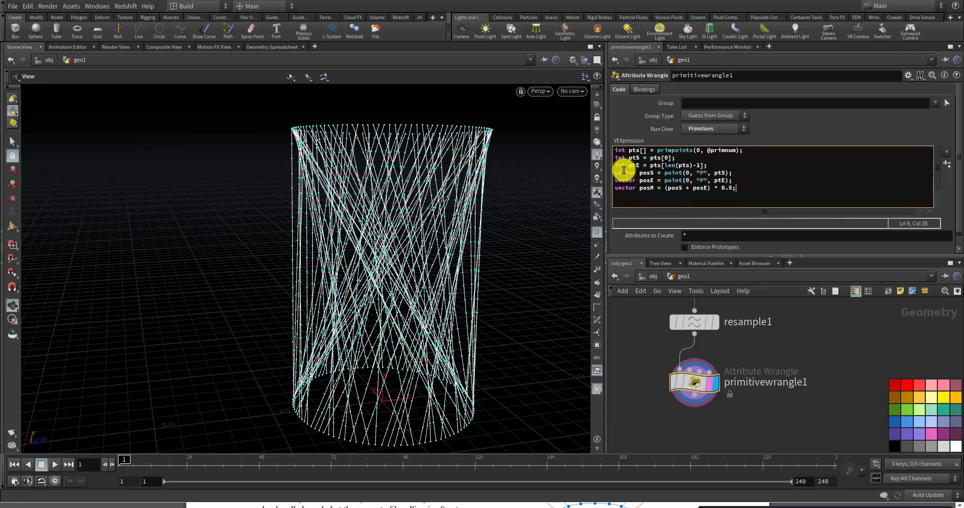
key("Return")
- Add float distance = distance(posS, posE); and an empty int prims[] = {}; array
type("float distanc")
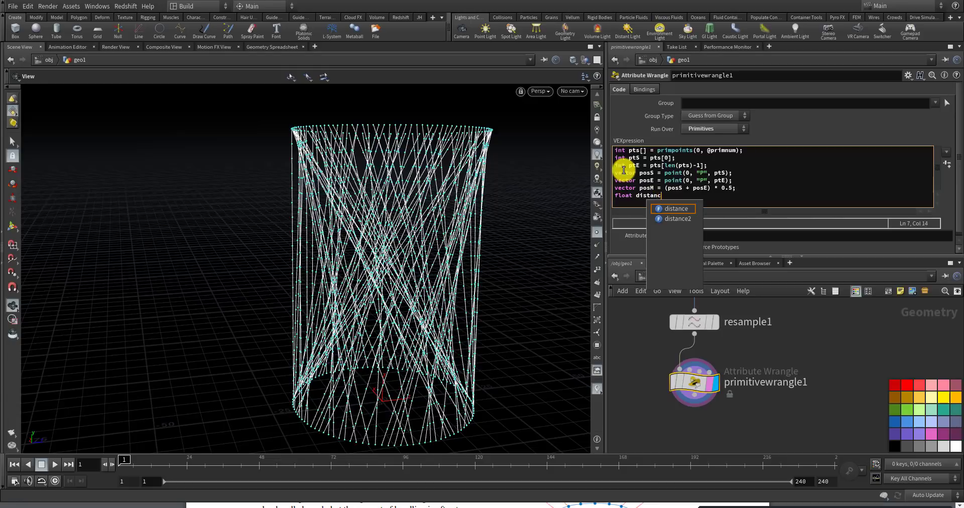
type("e = ")
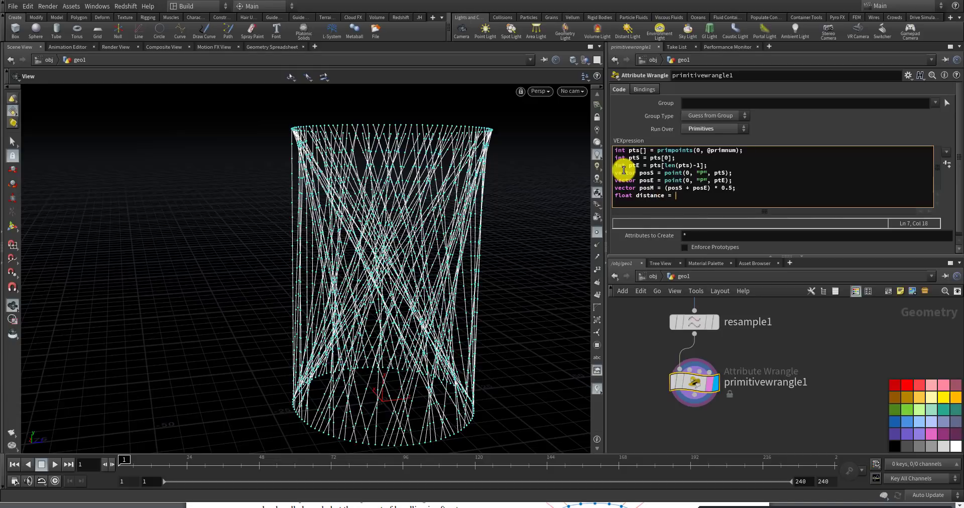
type("distance(posS, posE);")
key("Return")
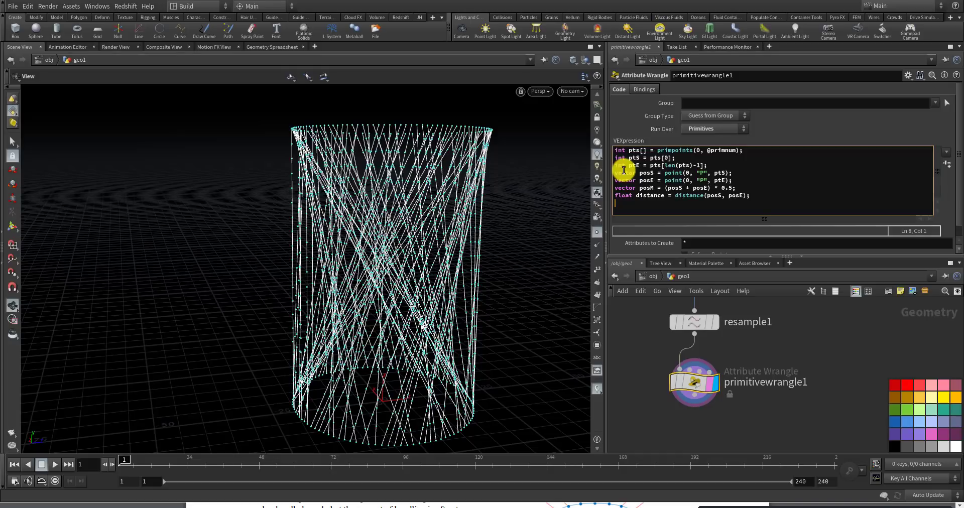
key("Return")
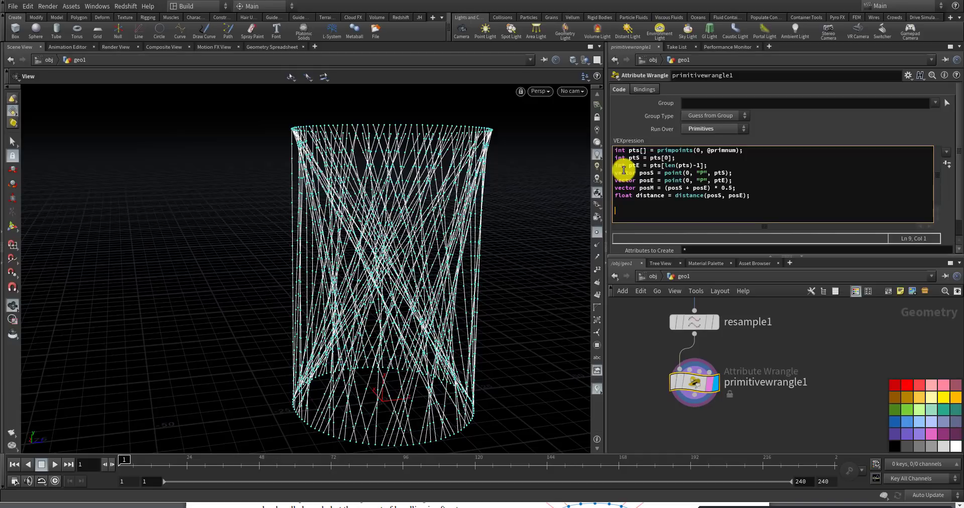
type("int")
type("primts")
key("BackSpace")
type("[];")
key("BackSpace")
type("= {};")
key("Return")
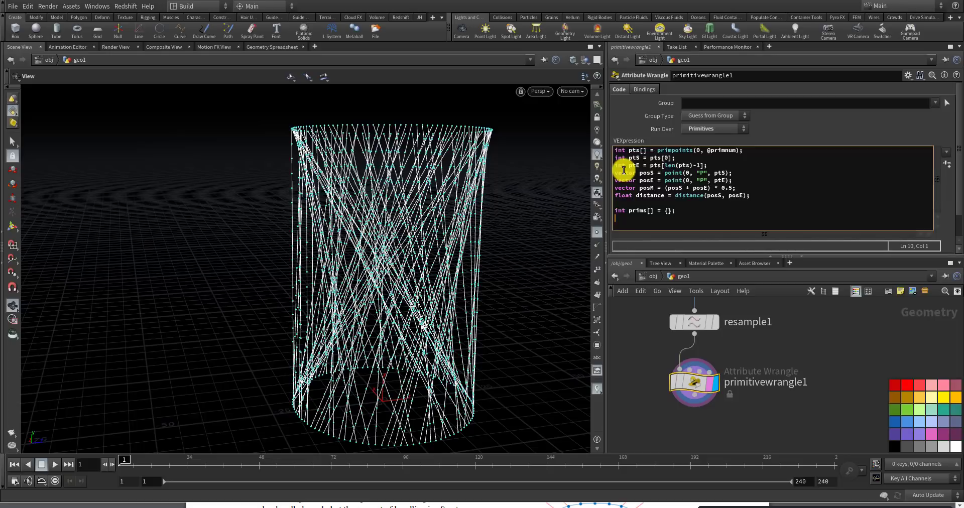
- Open a for(int i=0; i<nprimitives(0); i++){ } loop with an empty body line
type("f")
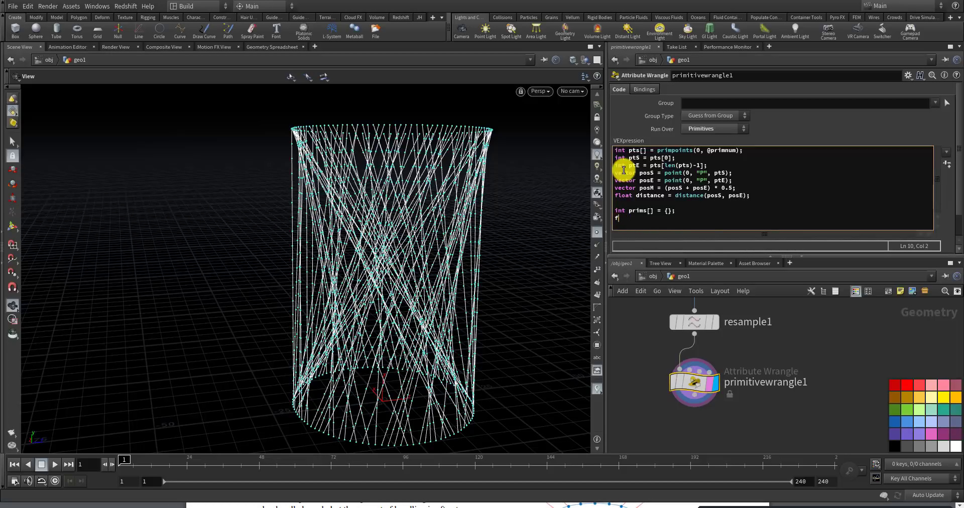
type("or(")
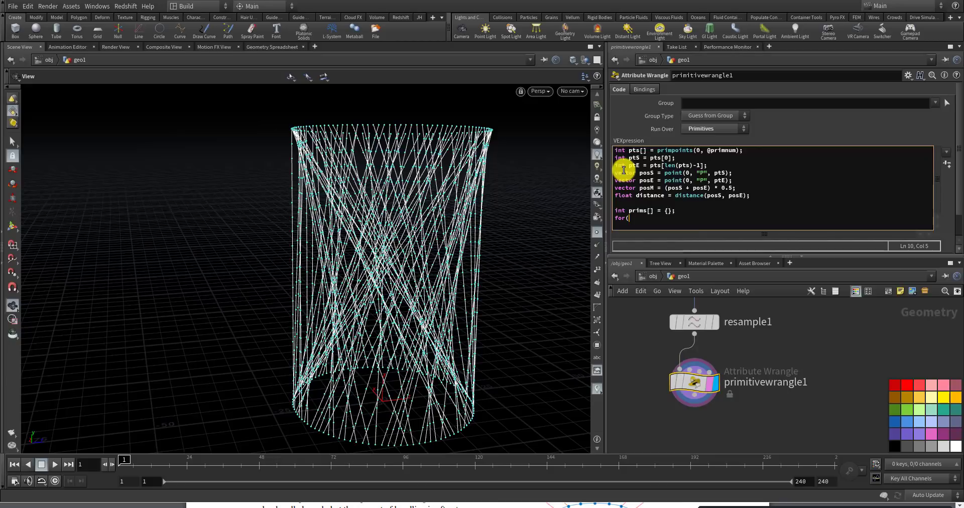
type("int i=0; i<")
key("BackSpace")
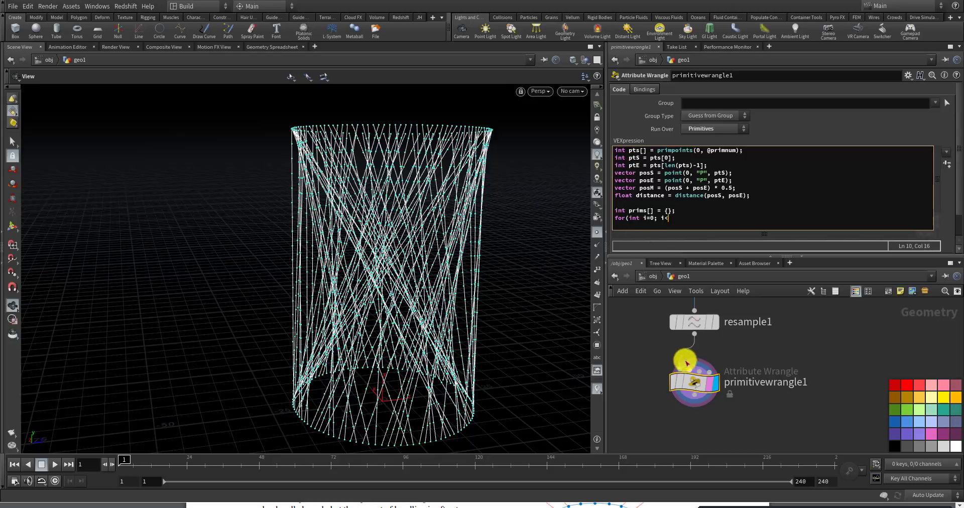
left_click(686, 217)
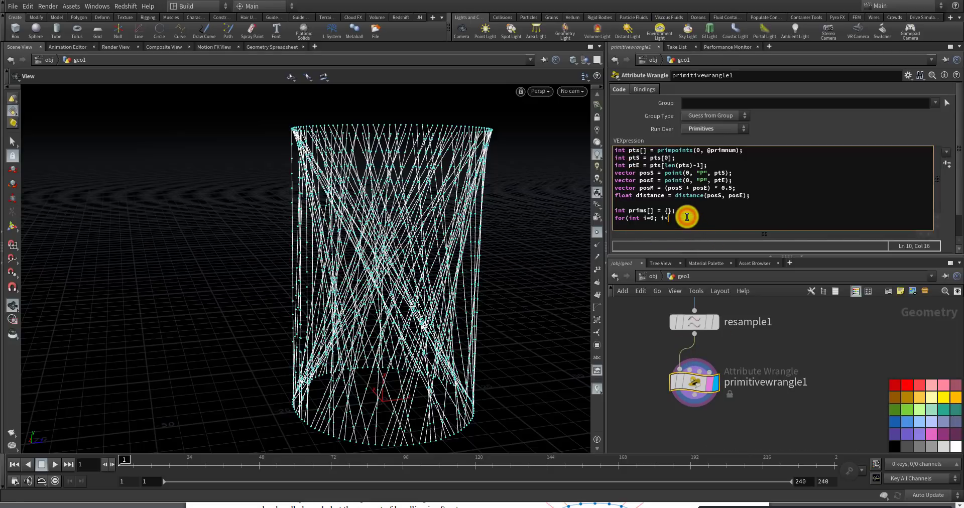
type("nprimit")
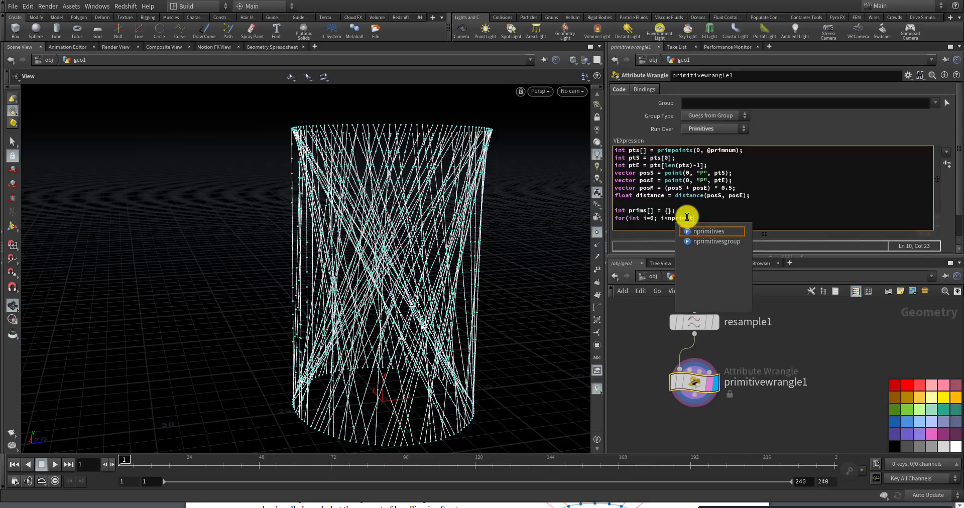
type("ives(0);")
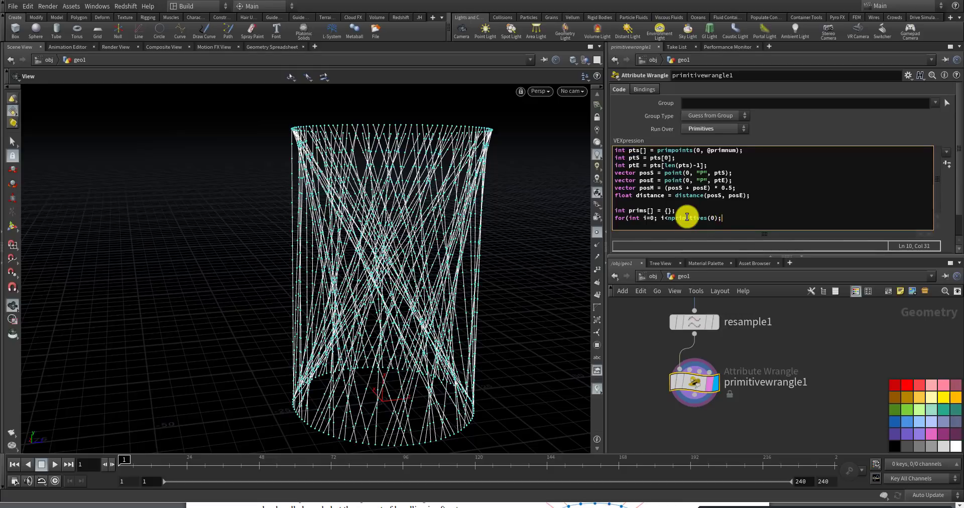
type(" i++){")
key("Return")
type("}")
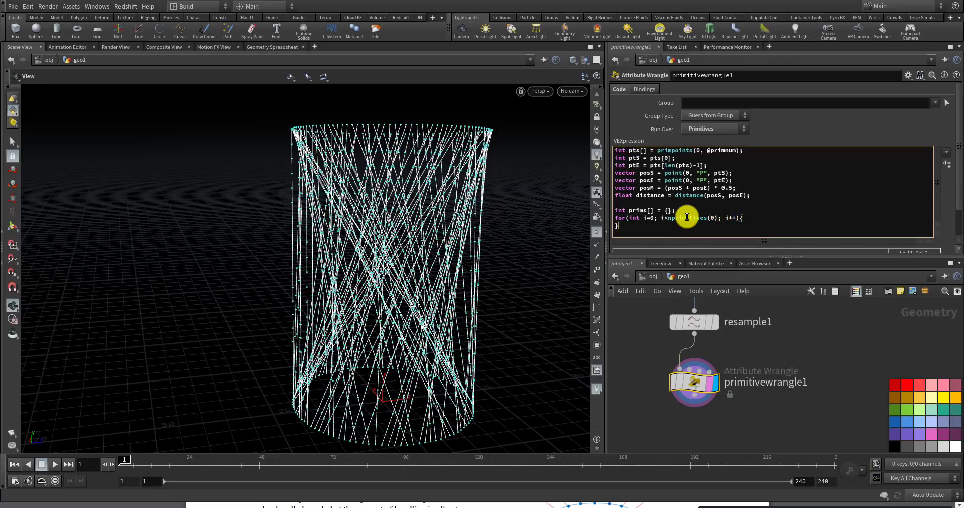
key("Return")
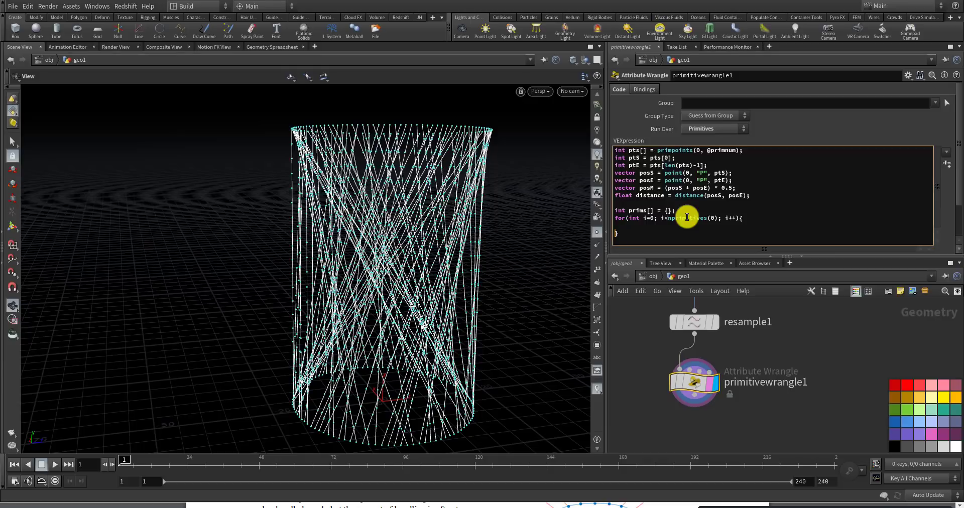
type("1")
- Orbit and zoom the viewport to look down into the cylinder of curves
left_click_drag(480, 208, 456, 213)
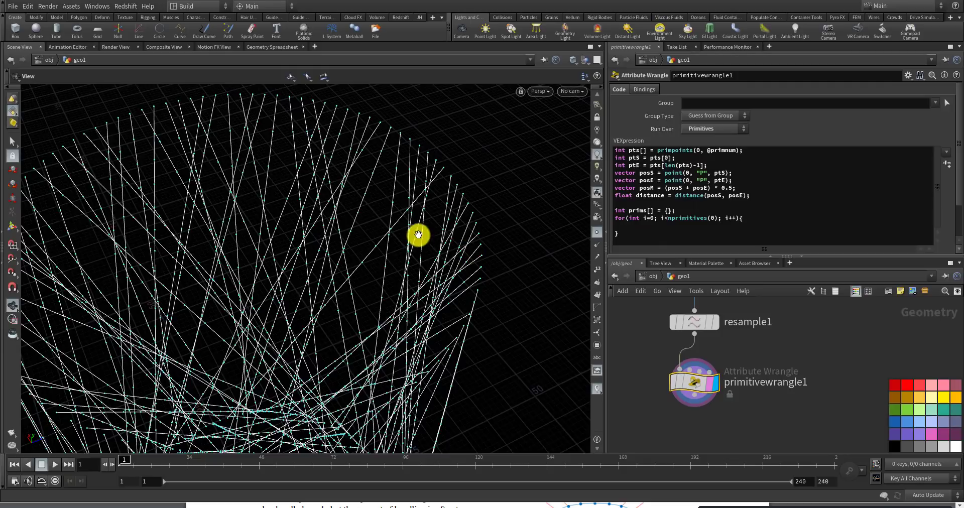
scroll(419, 186, "up", 5)
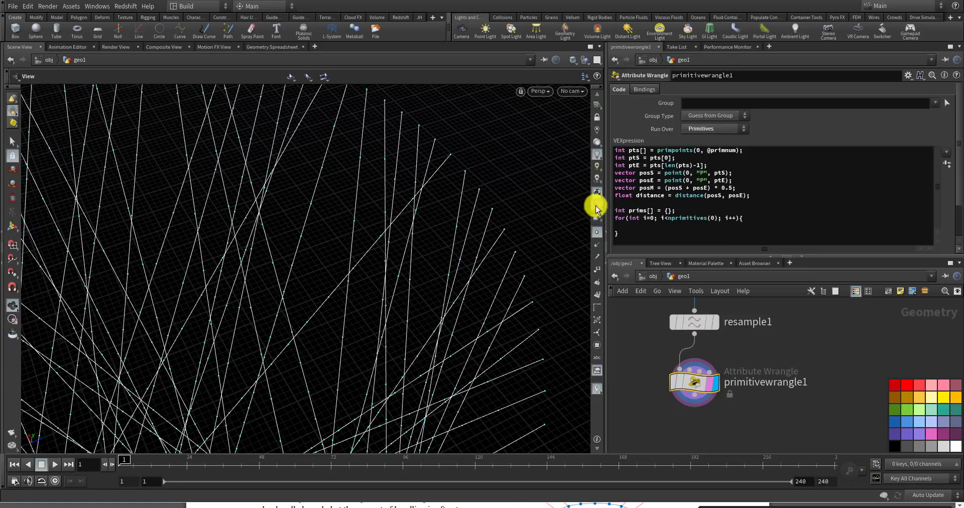
left_click(634, 227)
left_click(641, 226)
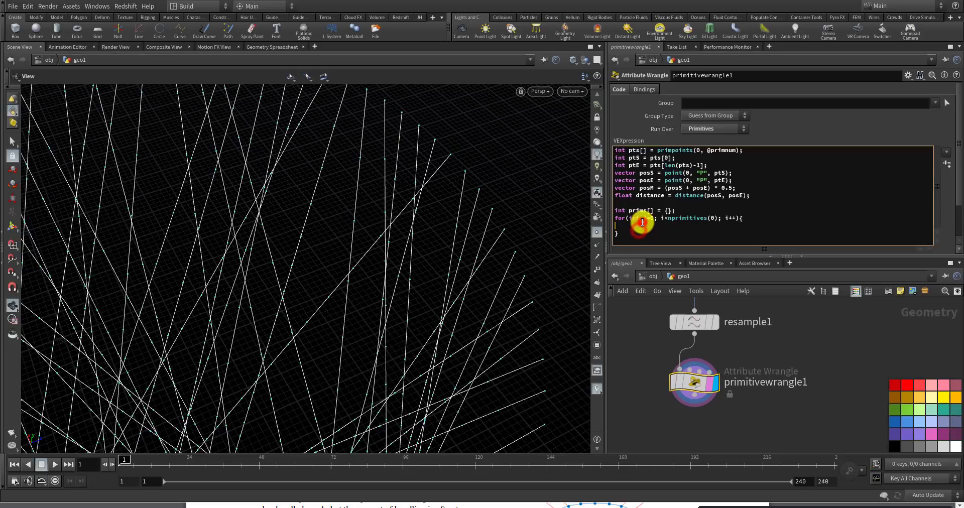
type("if(@primnu != i){")
key("Return")
type("}")
key("Return")
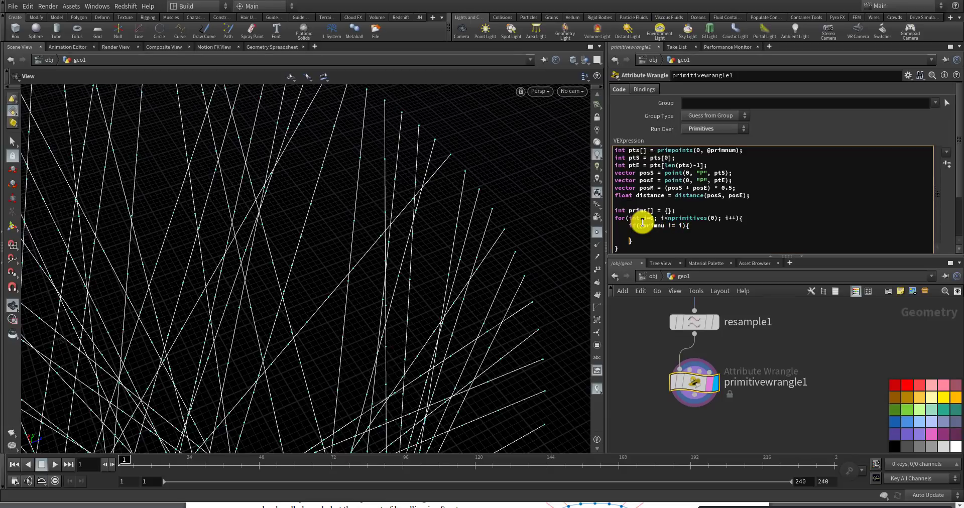
key("Up")
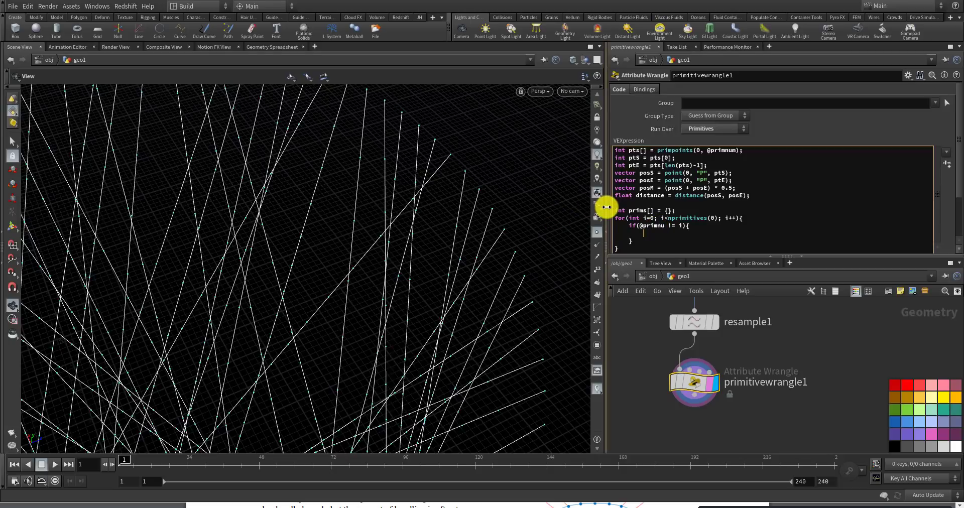
- Inside the if-block, add int npts[] = primpoints(0, i);, nptS = npts[0] and nptE = npts[len(npts)-1]
type("int npts")
key("BackSpace")
key("BackSpace")
key("BackSpace")
type("[] = ")
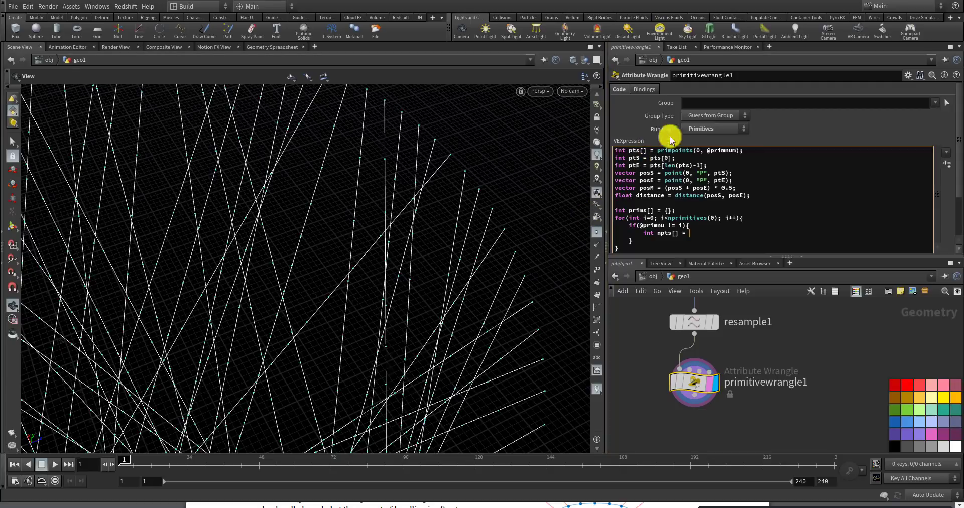
type("pr")
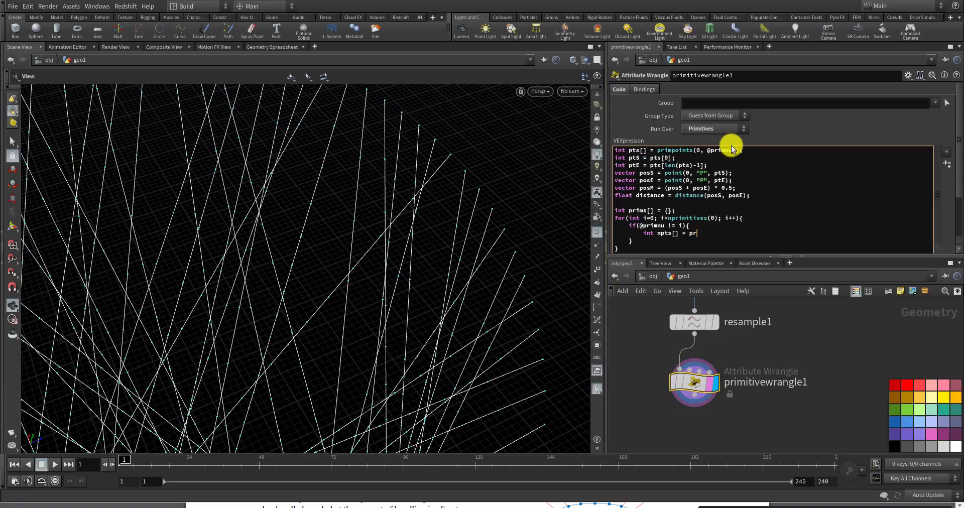
type("impoints(0, i);")
key("Return")
type("int npts")
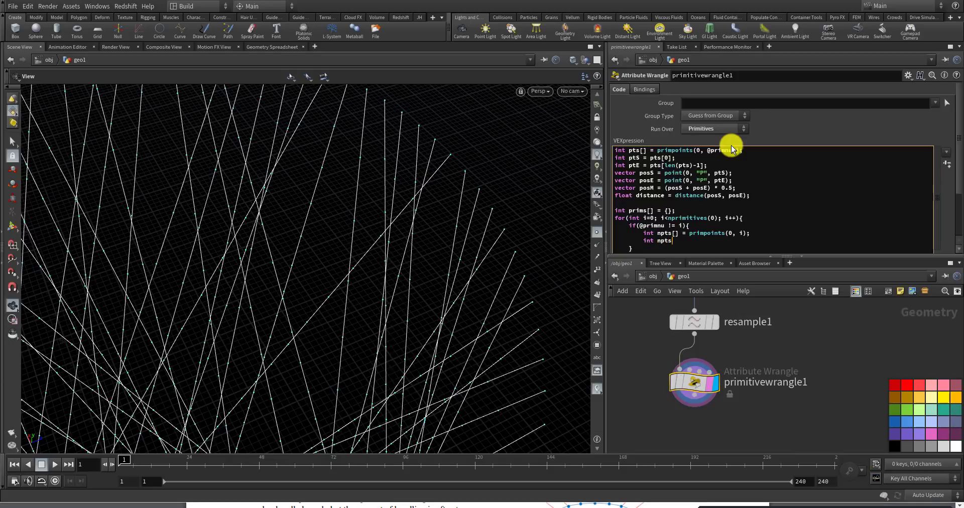
key("BackSpace")
type("S = np")
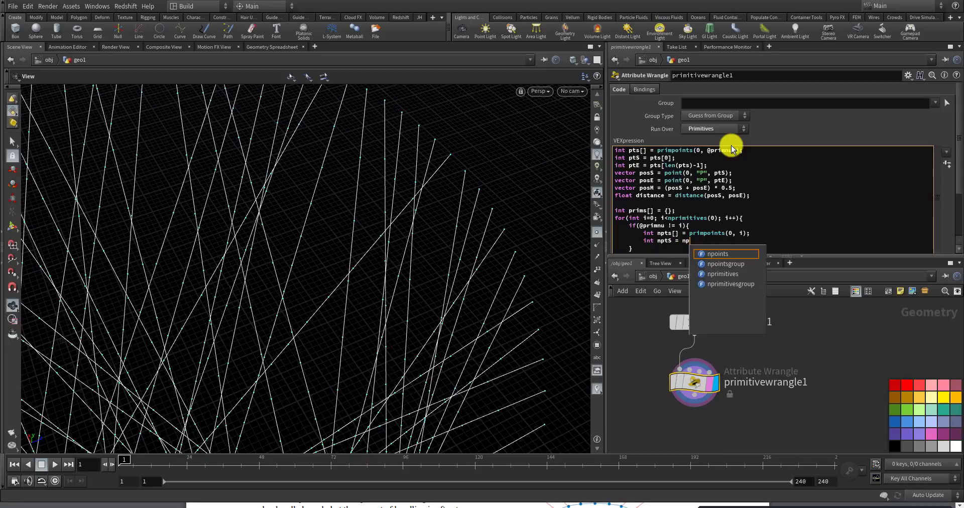
type("ts[0];")
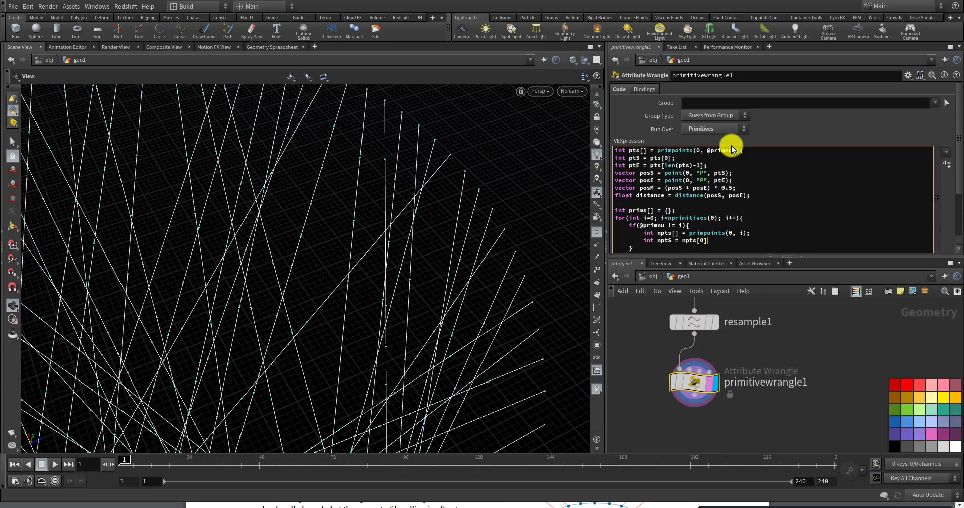
key("Return")
type("int nptE = npts[len(npts)-1];")
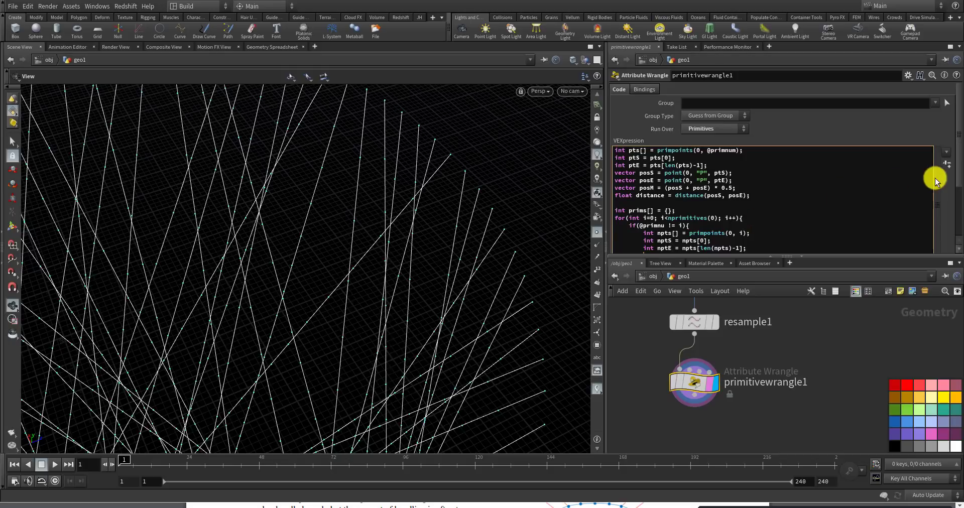
- Add a vector nposS = point(0, "P", ...); line for the other primitive's start position
scroll(936, 176, "down", 3)
left_click(759, 205)
type("int nptM")
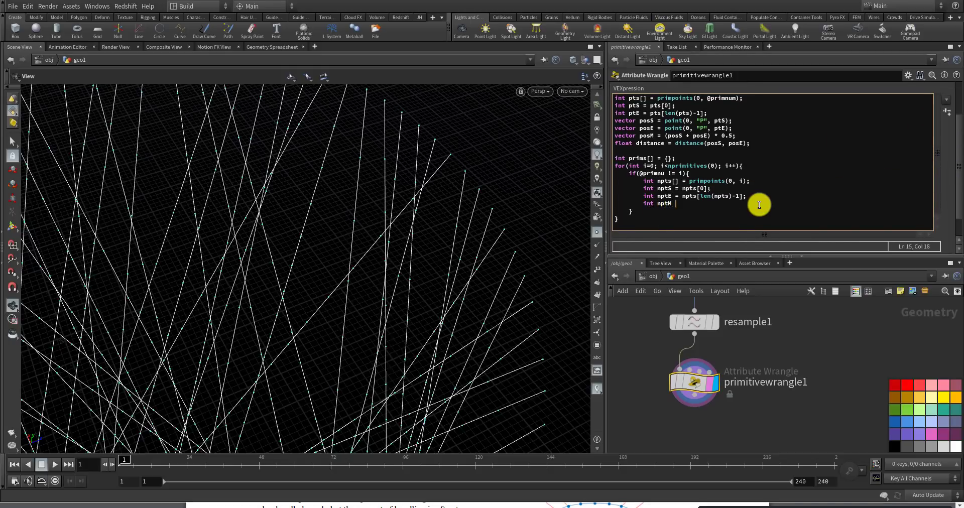
type(" = n")
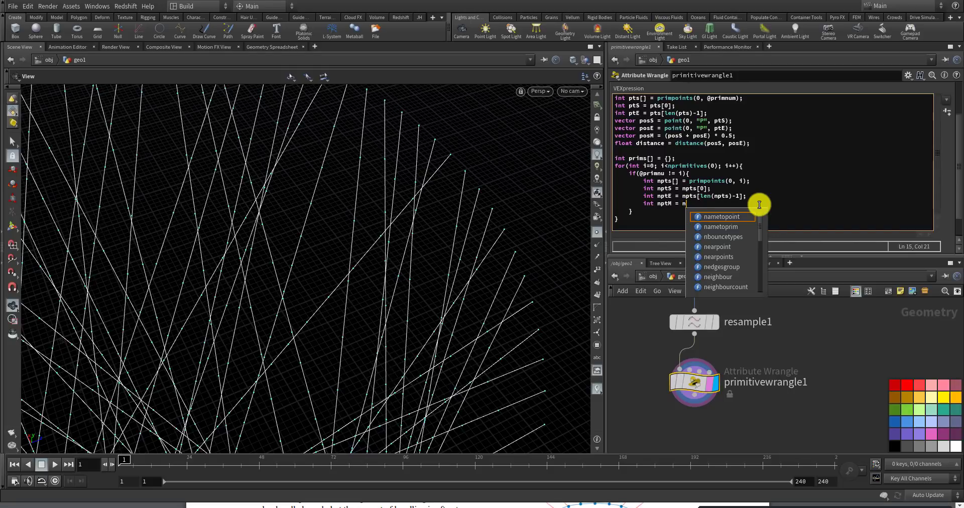
key("BackSpace")
key("BackSpace")
key("BackSpace")
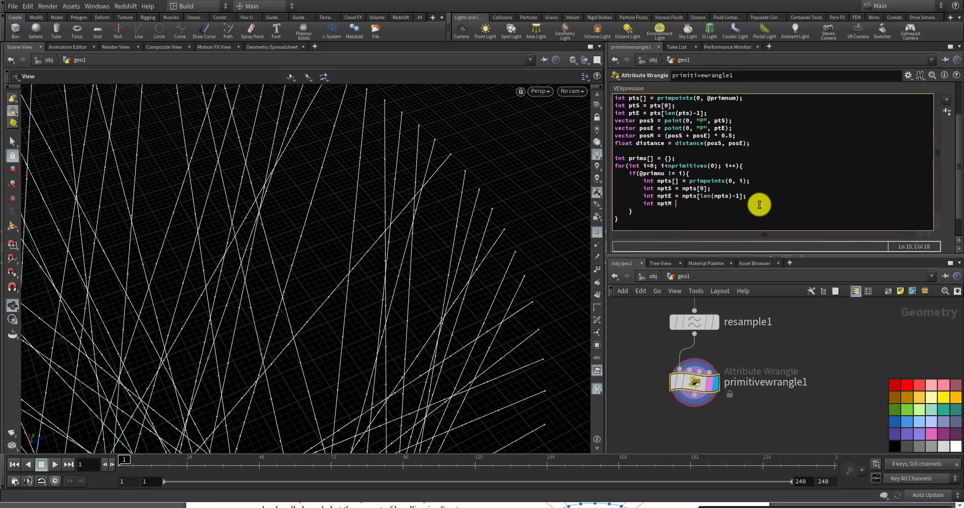
key("BackSpace")
key("BackSpace")
key("BackSpace")
key("BackSpace")
key("BackSpace")
key("BackSpace")
key("BackSpace")
type("vector")
type(" pos")
key("BackSpace")
key("BackSpace")
key("BackSpace")
type("npo")
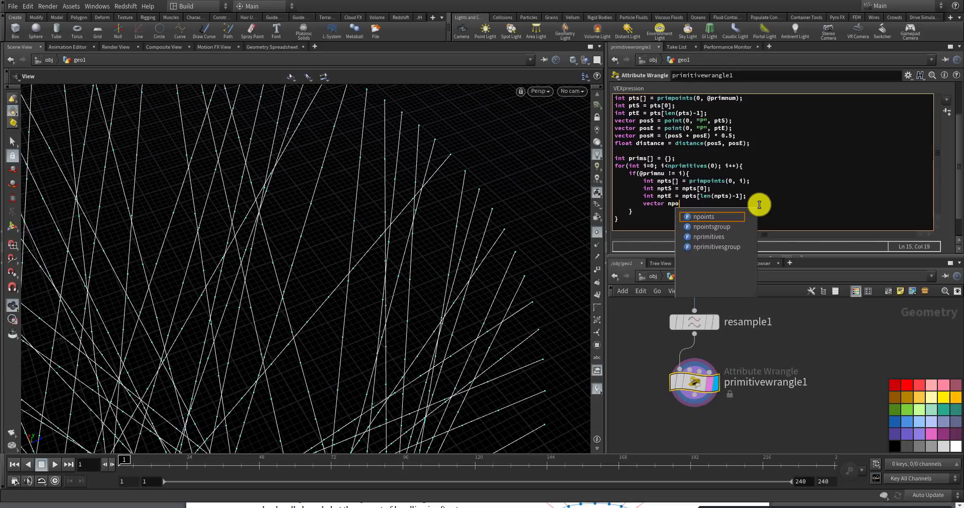
type("sS")
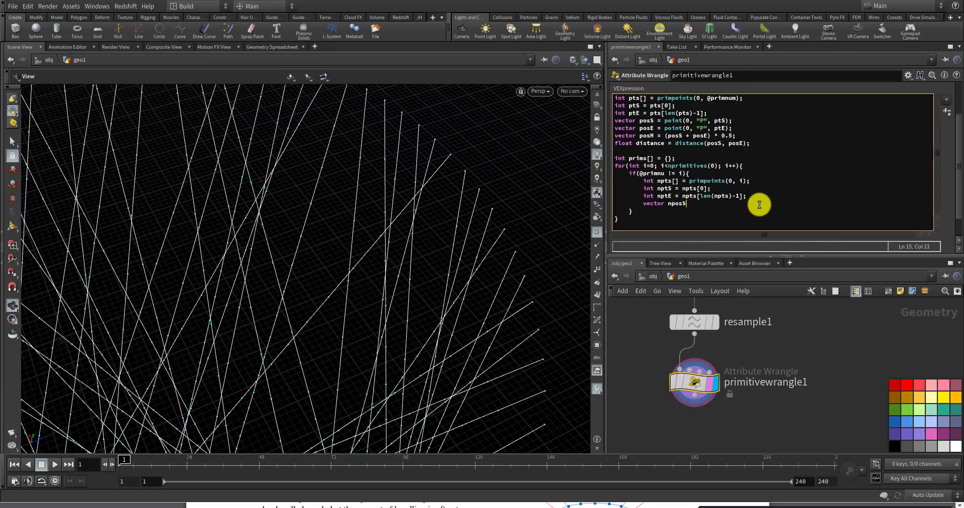
type(" = point(0, \"P\", nposS);")
key("Return")
- Add a vector nposE = point(0, "P", ...); line for its end position
type("vector ")
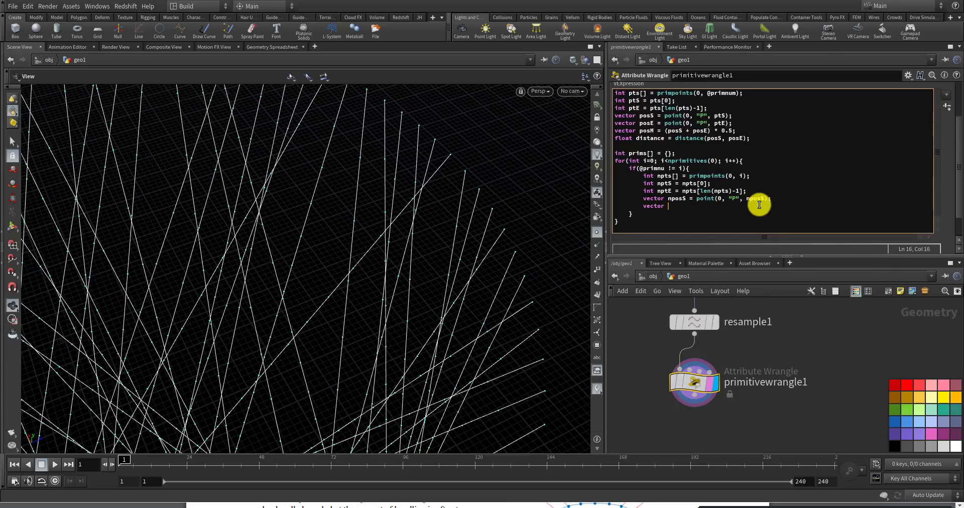
type("nposE = point(0, \"P\", nposE);")
key("Return")
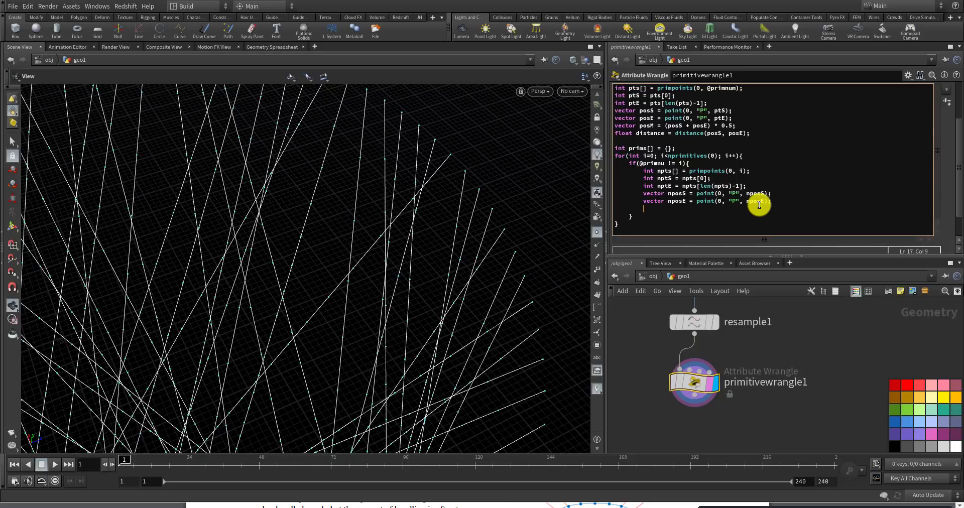
- Add vector nposM = (nposS + nposE) * 0.5; for the other primitive's midpoint
type("vecvor npos")
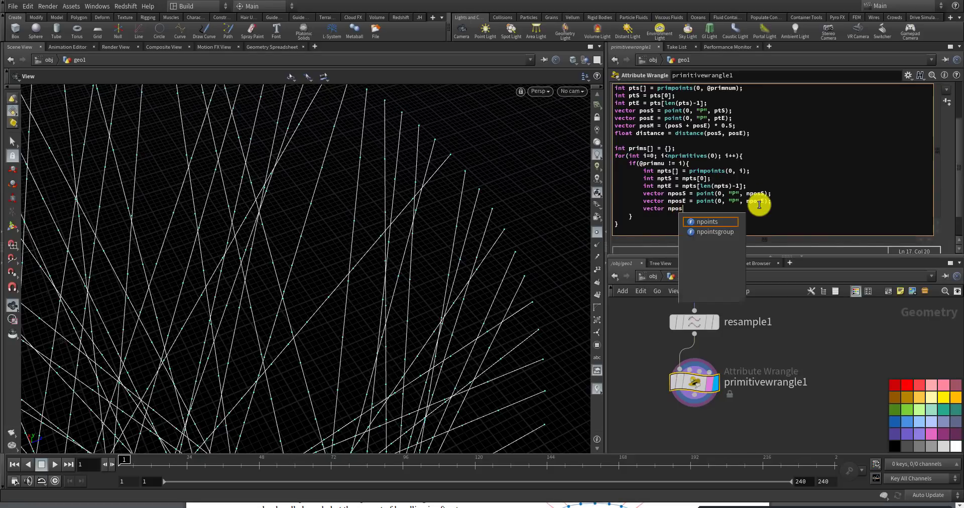
type("M = pos")
key("BackSpace")
key("BackSpace")
key("BackSpace")
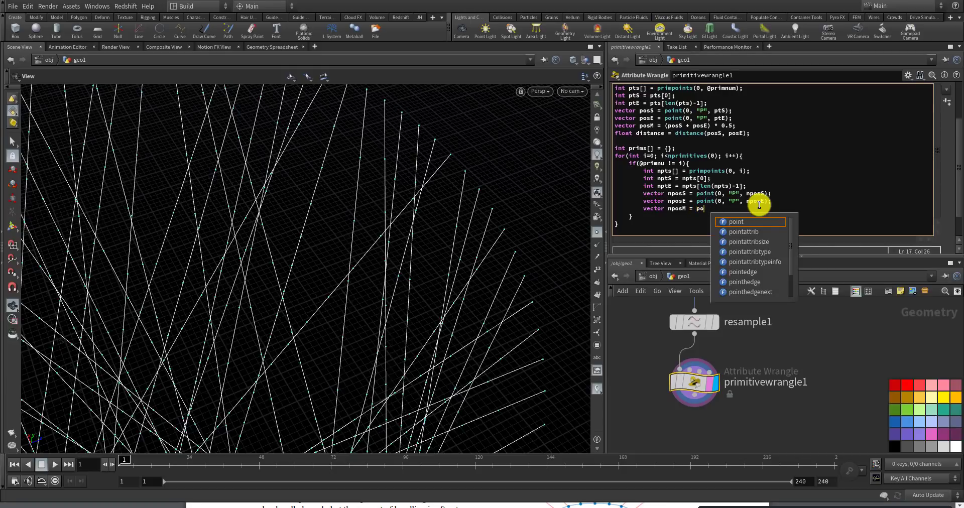
type("n")
key("BackSpace")
type("(npo")
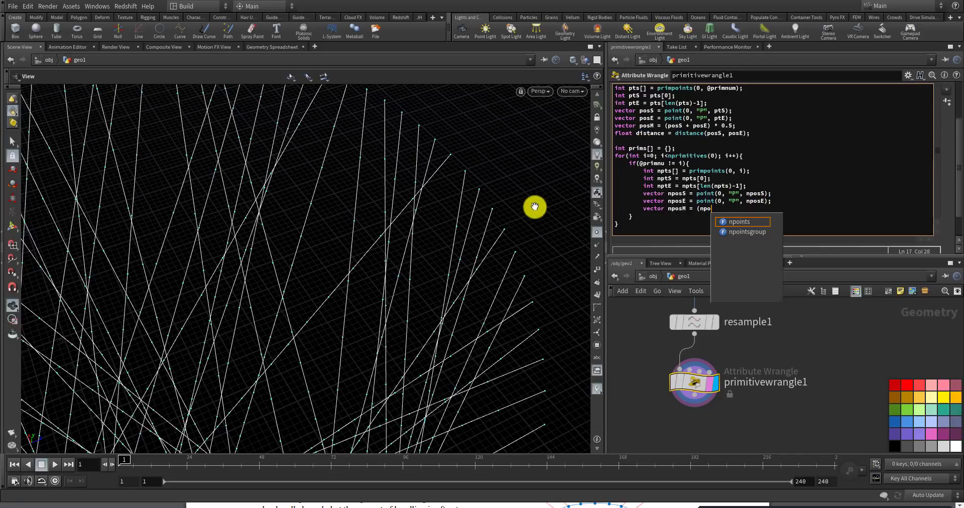
left_click(728, 207)
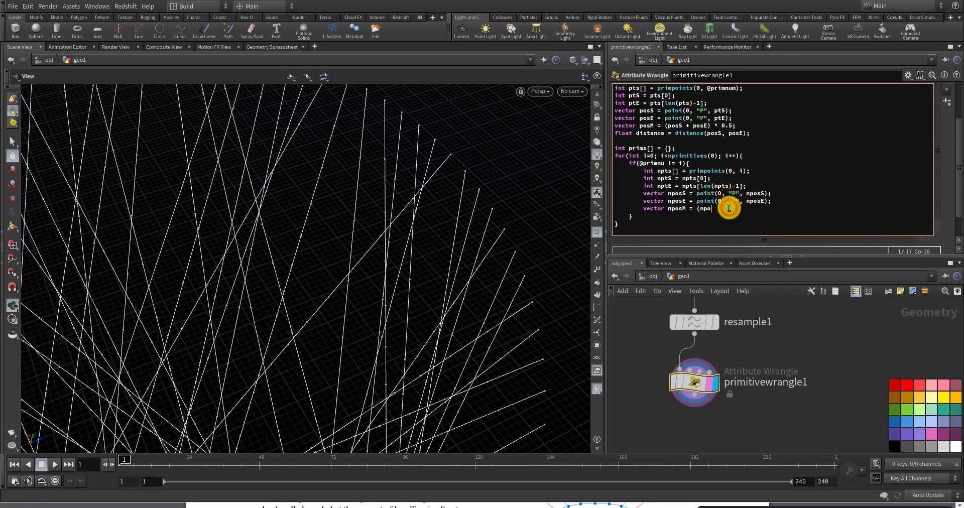
type("sS + nposE) * 0.5f")
key("BackSpace")
type(";")
key("Return")
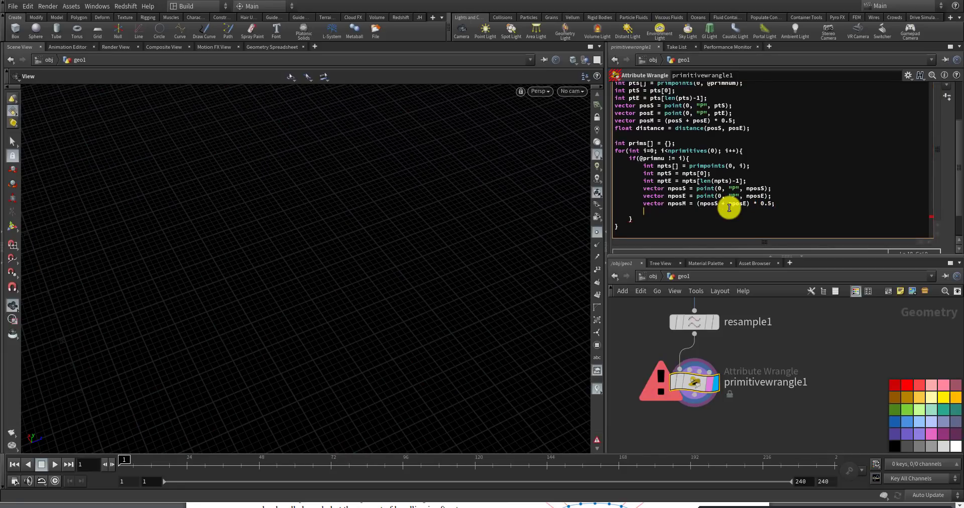
- Apply the code so the wrangle recomputes, then add float ndist = distance(nposS, nposE);
left_click(839, 361)
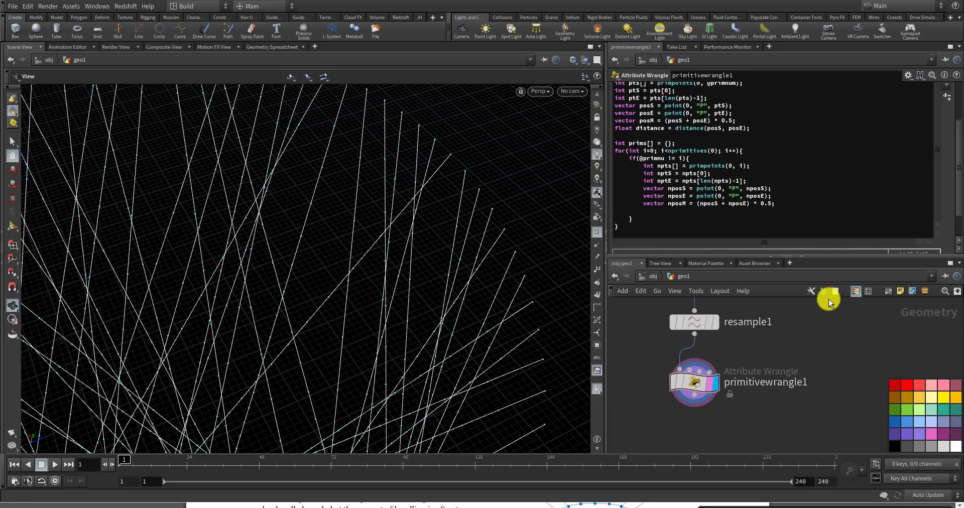
left_click(720, 210)
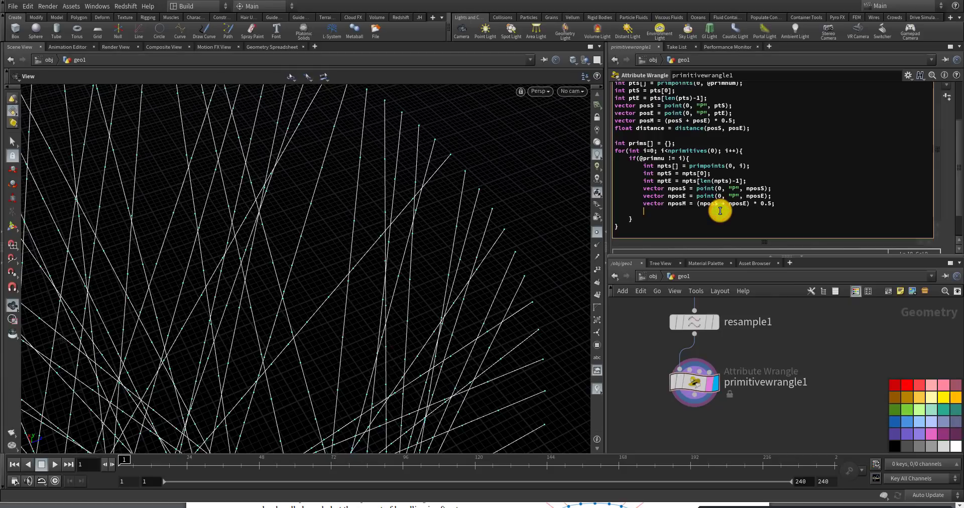
type("float ndist = distance(nposS, nposE")
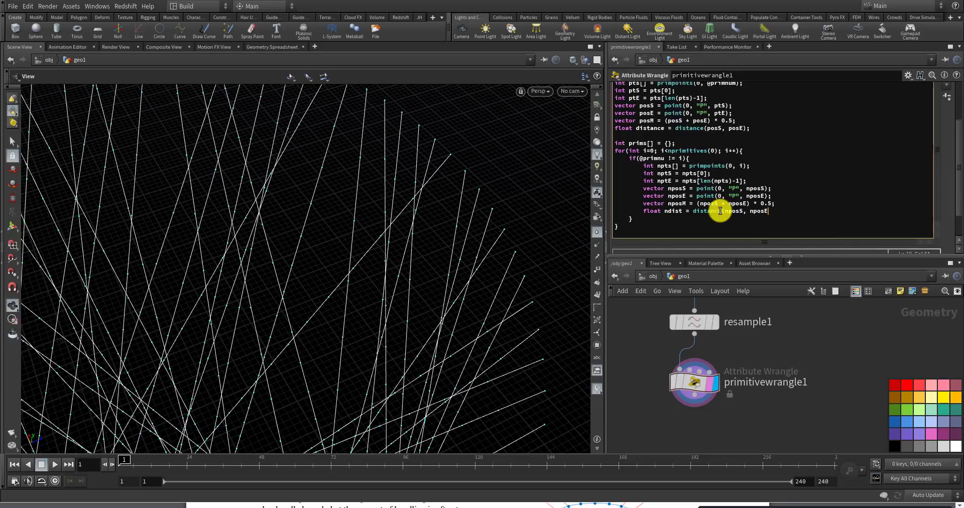
type(");")
key("Return")
key("Return")
- Add an //angle compatibility comment line below the distance line
type("/")
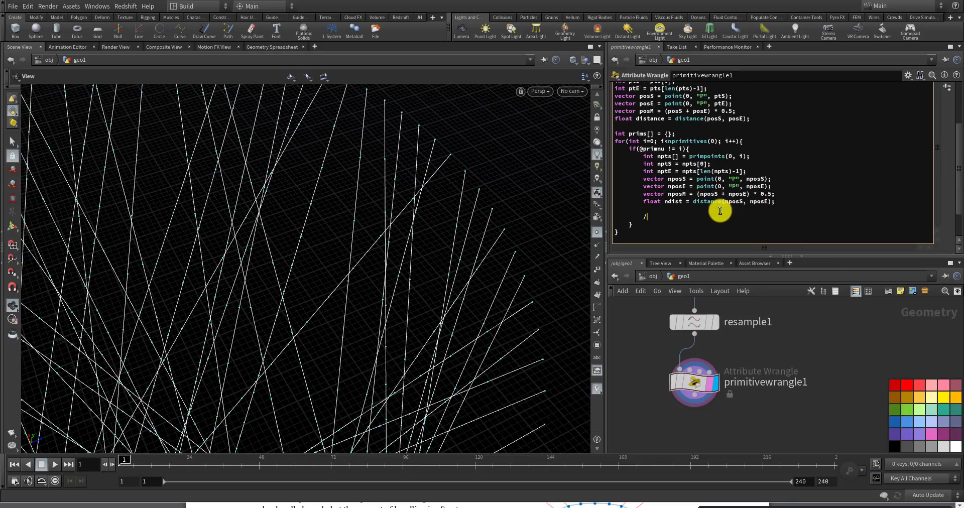
type("/")
type("angle compatibility")
key("Return")
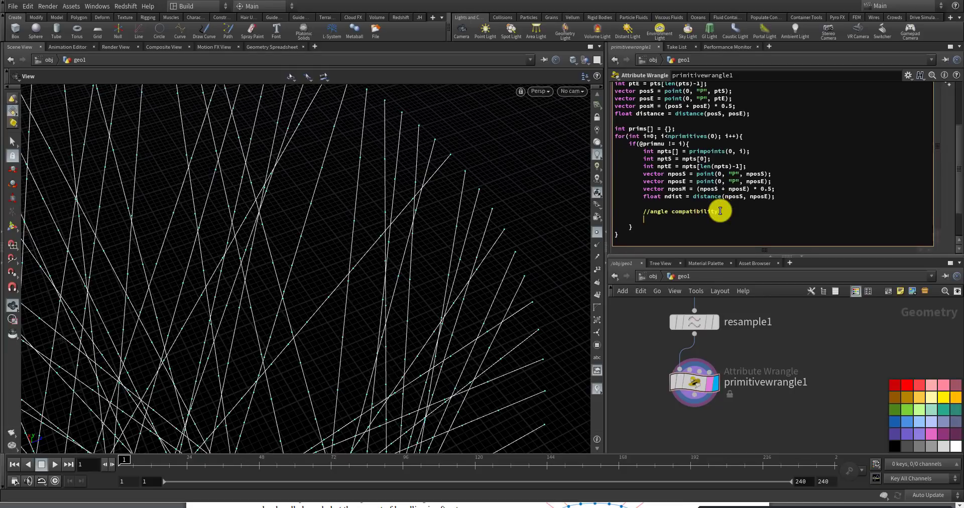
left_click_drag(442, 259, 450, 164)
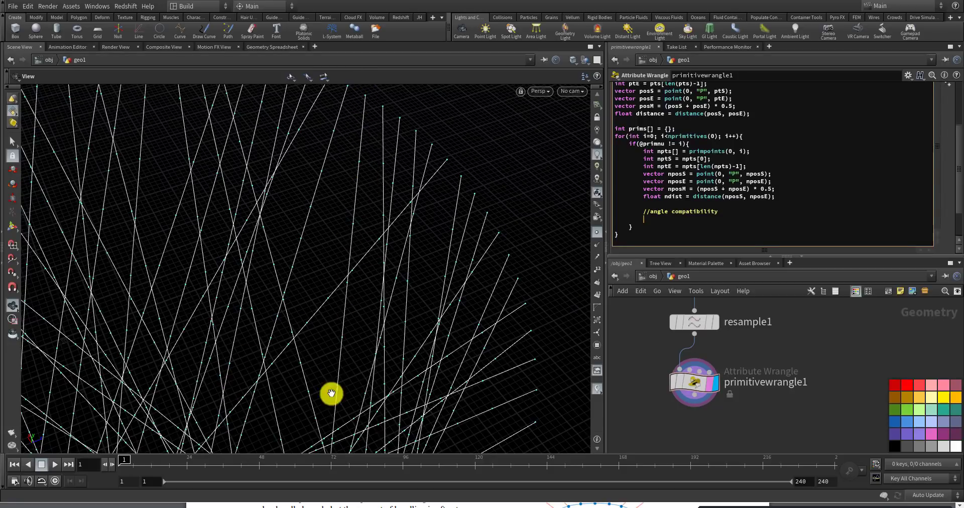
left_click(653, 219)
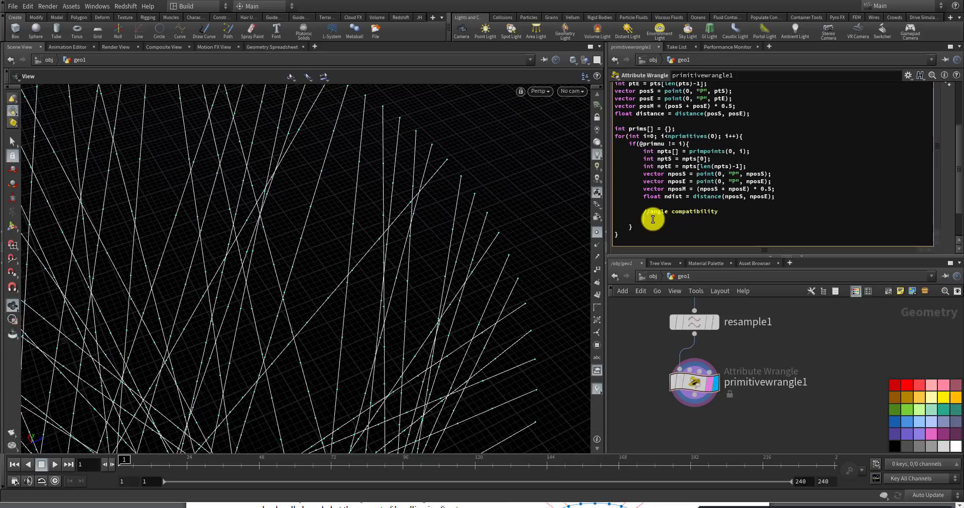
- Write float angle_val = abs(dot(normalize(posE-posS), normalize(nposE-nposS))); then begin a //scale compatibility comment
type("loat angle_val = abs()")
type(";")
key("Left")
key("Left")
type("ddot")
key("Return")
key("Left")
type("norm")
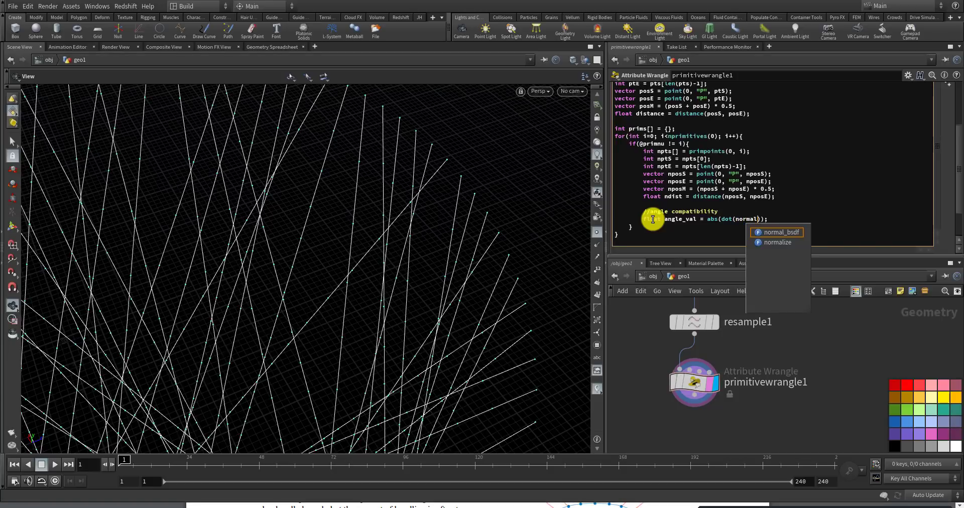
key("Return")
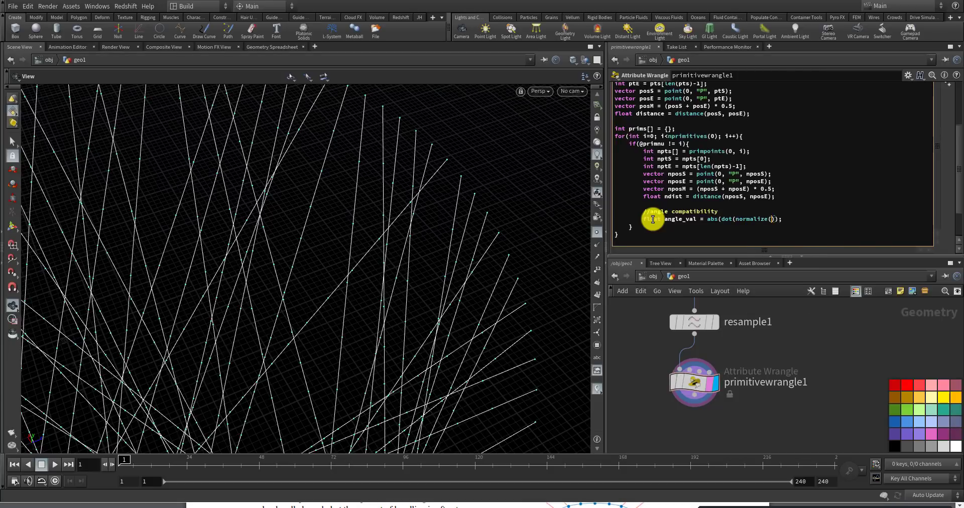
type("posE-posS")
type(", normal")
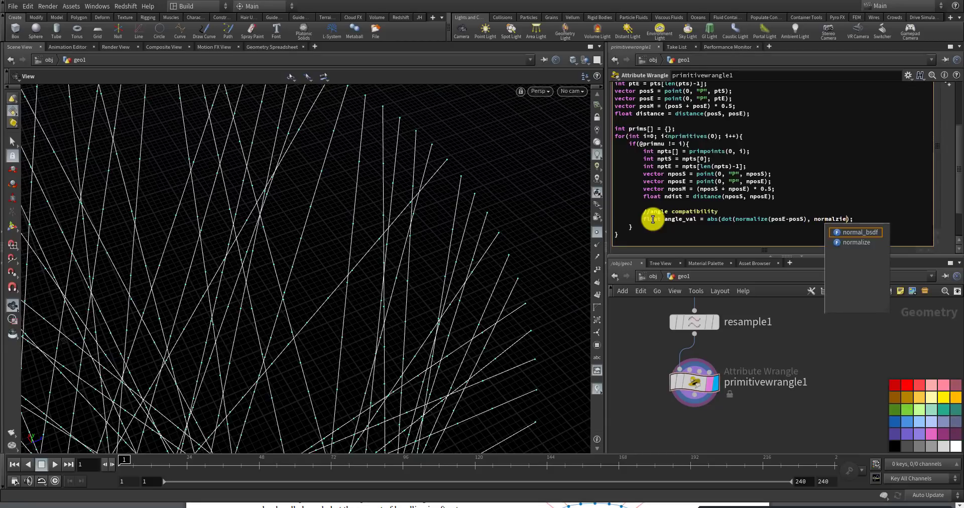
type("ize(")
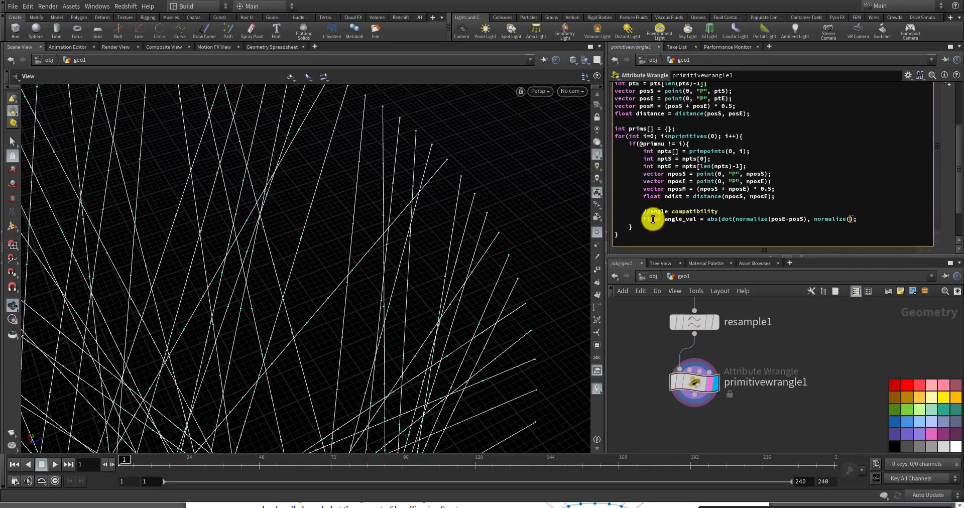
type("\\")
type("nposE")
type("-nposS")
type(")")
type(")")
type(";")
key("Return")
key("Return")
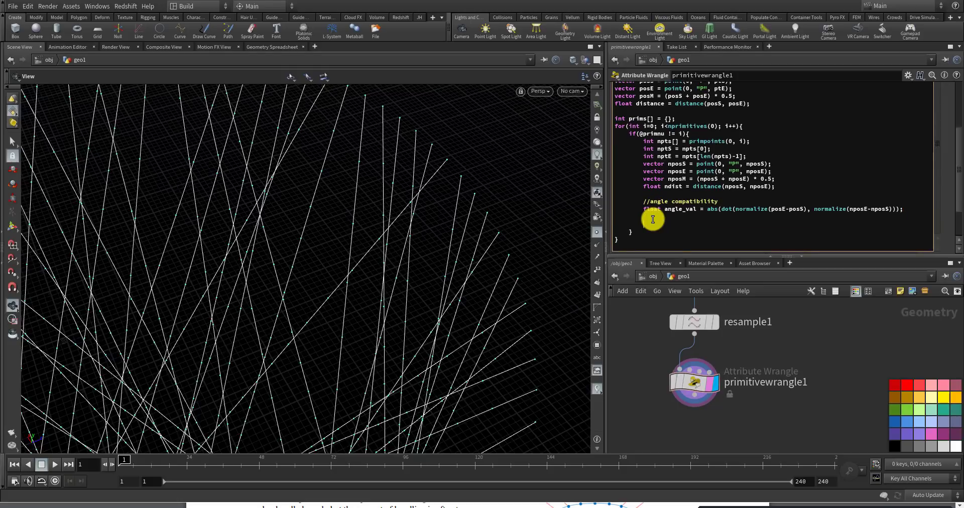
type("//scale ")
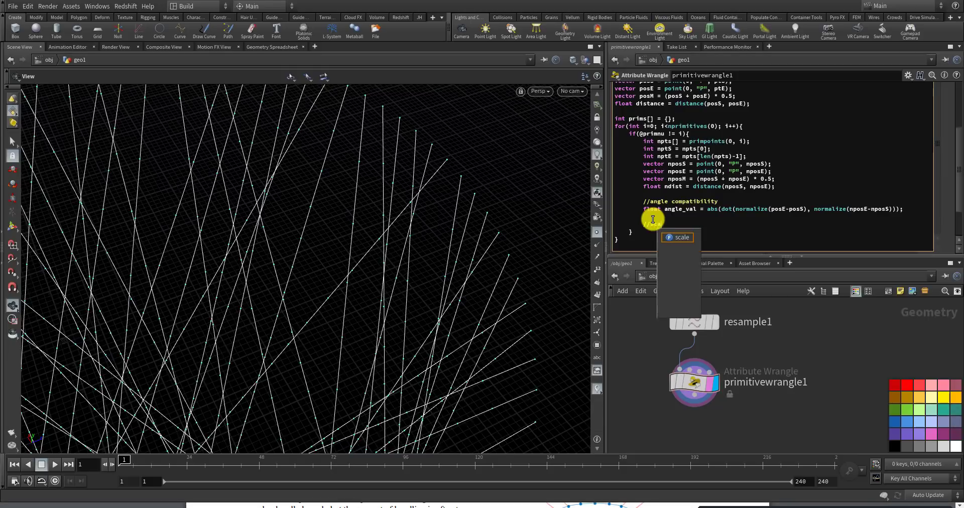
type("compatibil")
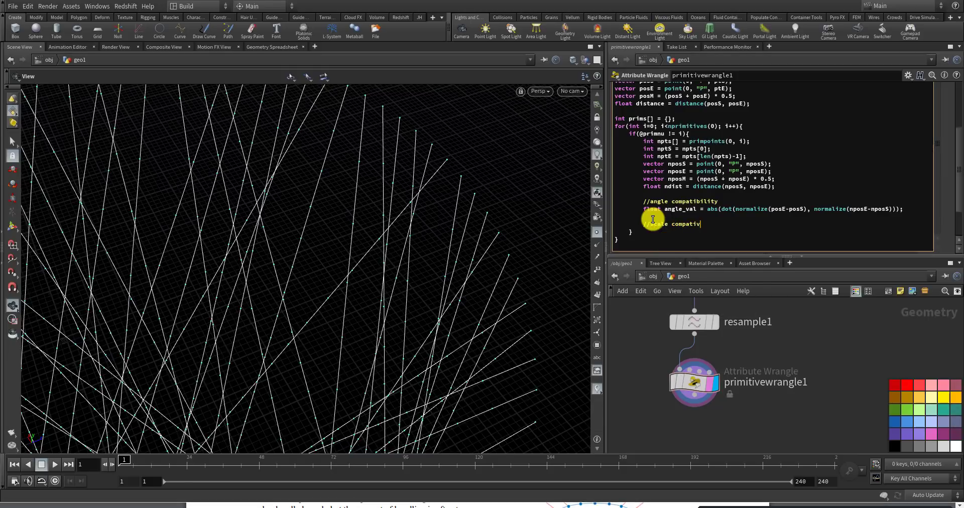
type("ity")
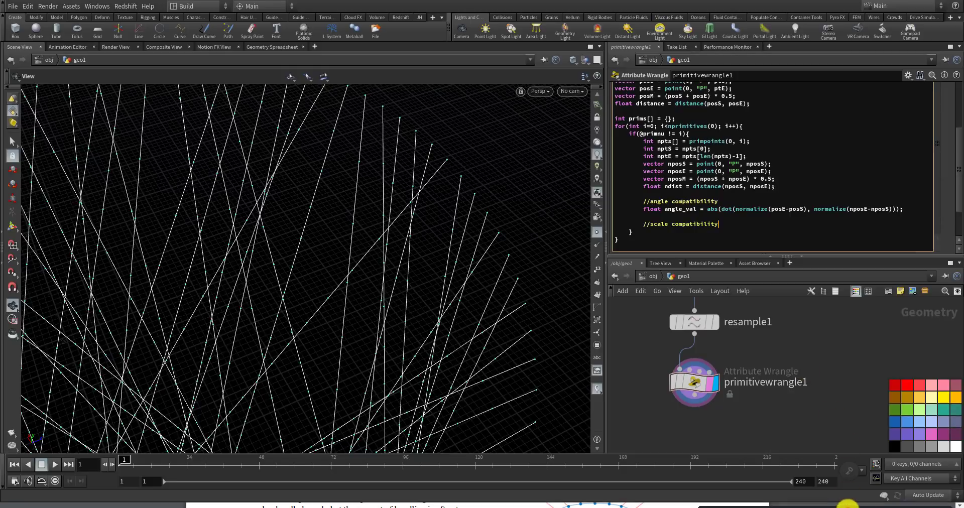
- Add float lavg = (dist + ndist) on a new line under the scale compatibility comment
mouse_move(838, 472)
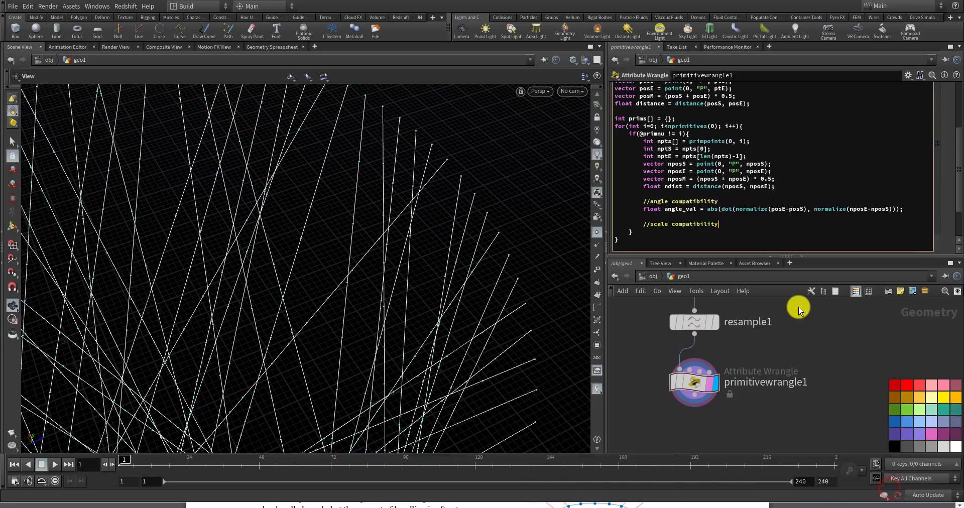
left_click(729, 220)
key("Return")
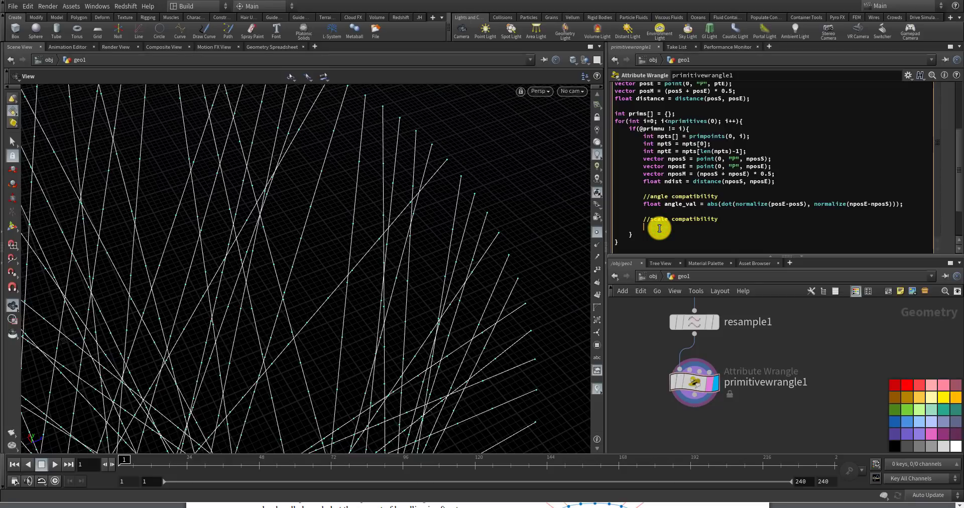
type("float a")
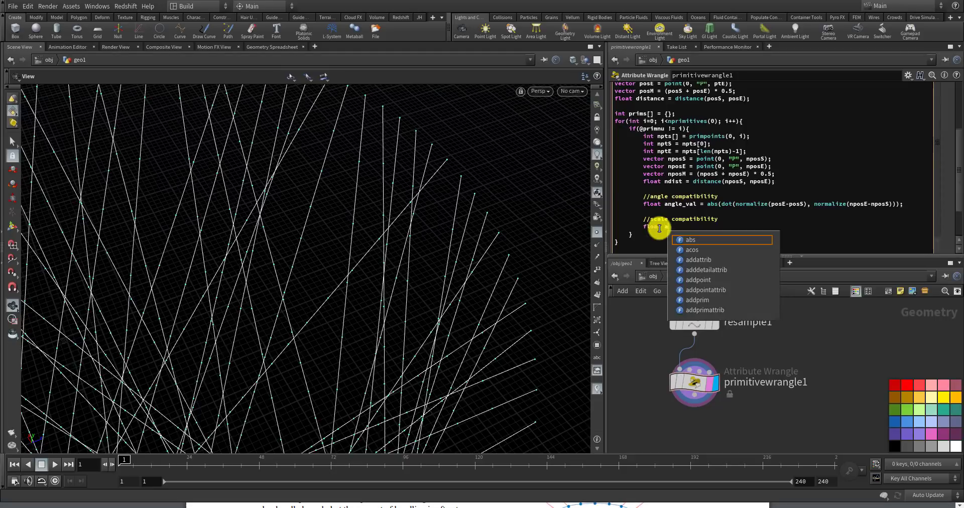
key("BackSpace")
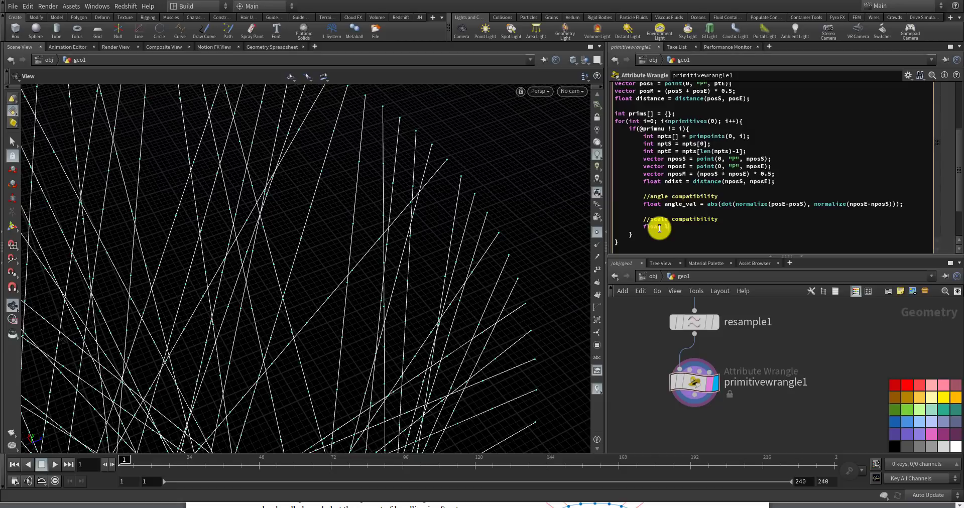
type("lavg = (dist + ndist)")
- Shorten the distance variable name to dist and start a new line below lavg
left_click(660, 99)
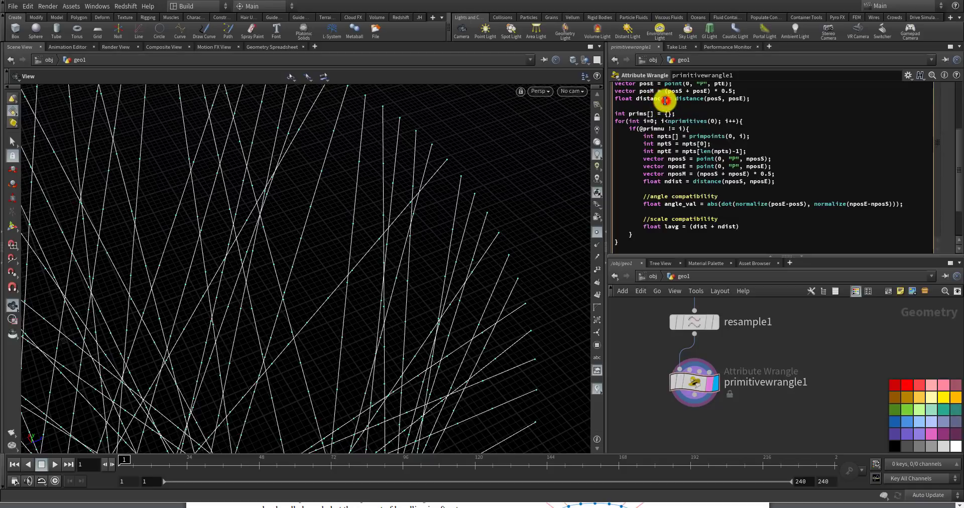
key("BackSpace")
key("BackSpace")
key("BackSpace")
key("BackSpace")
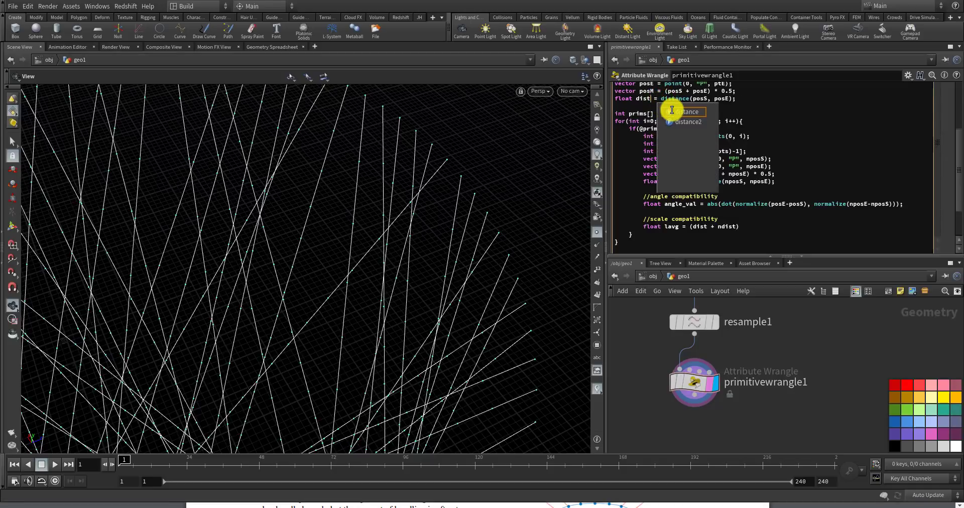
left_click(720, 220)
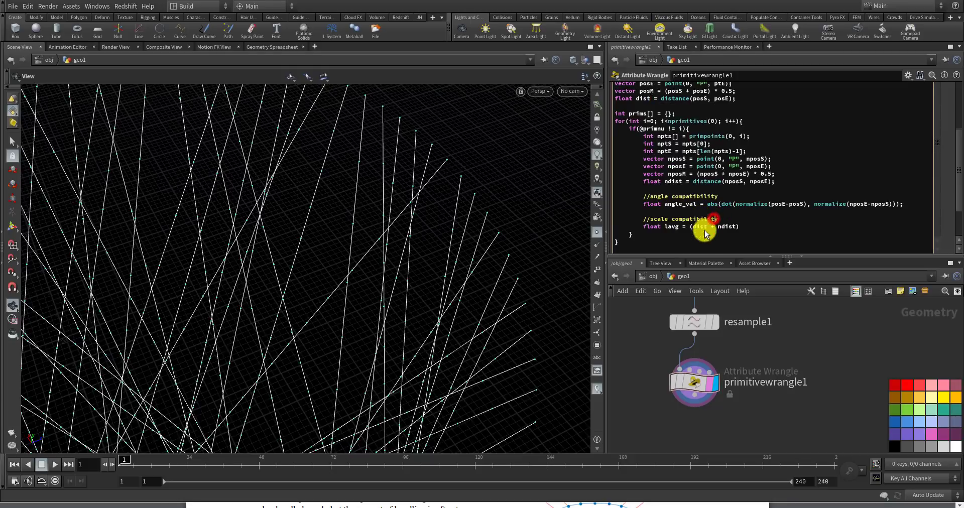
left_click(753, 226)
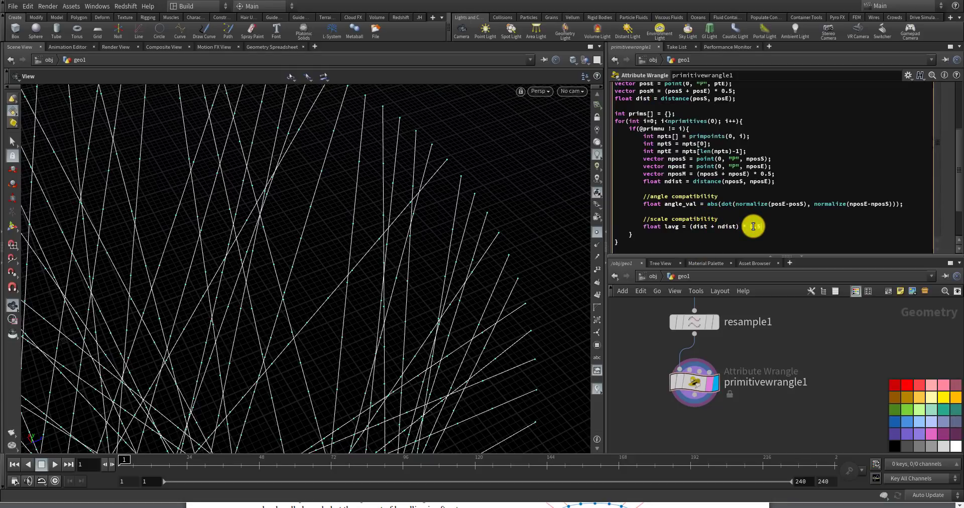
key("Return")
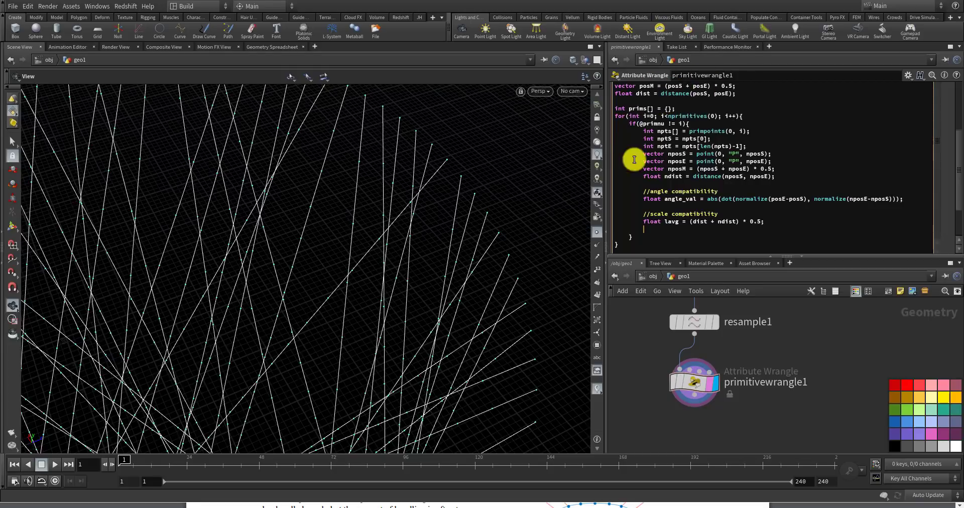
left_click(690, 227)
type("g")
key("BackSpace")
type("float scale_")
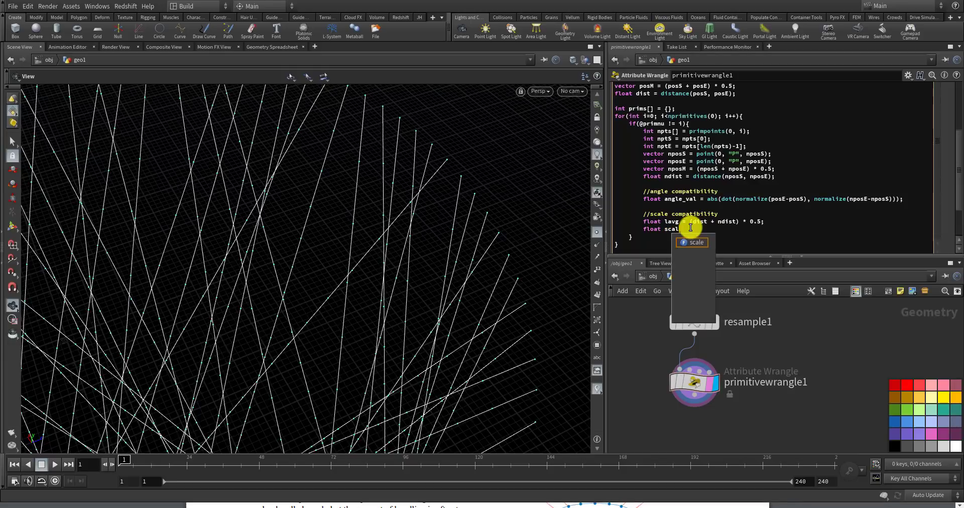
type("v")
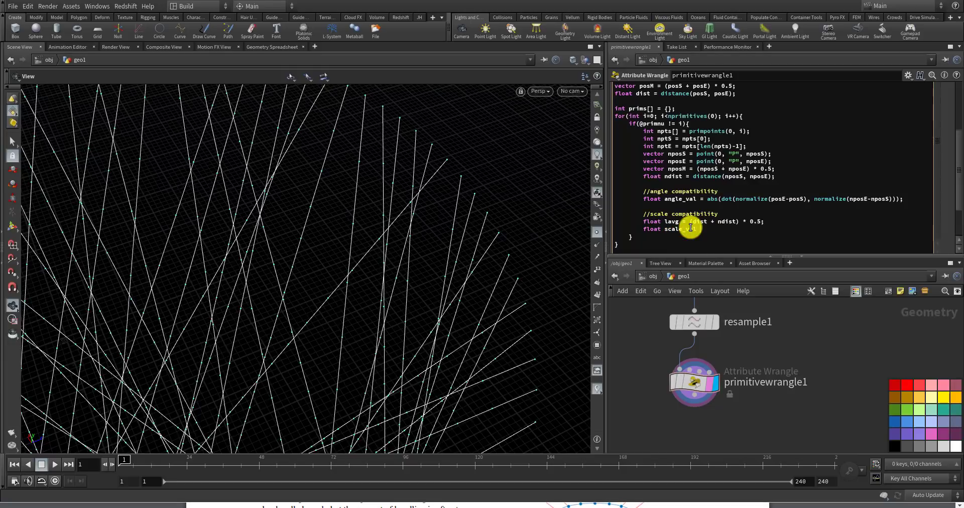
type("al = 2.0 / (lavg")
type("/ min")
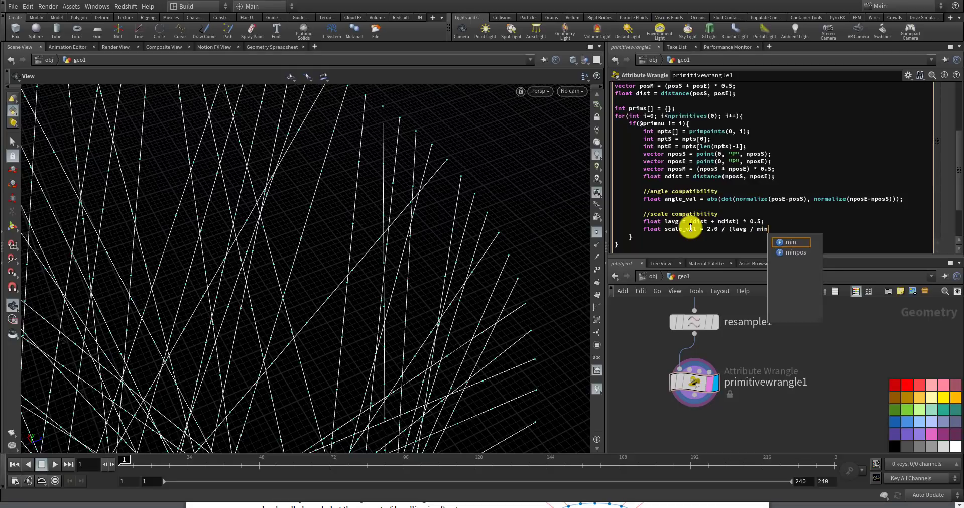
type("(")
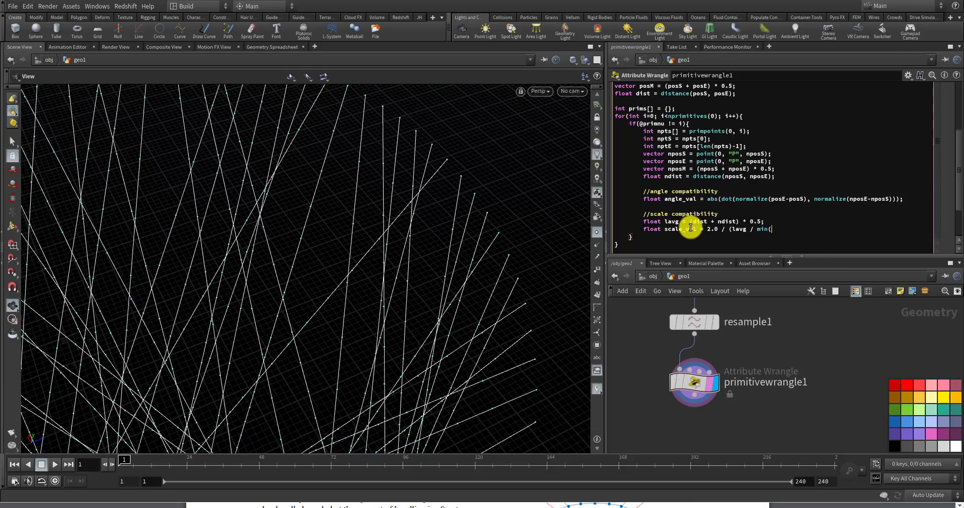
type("dist, ndist)")
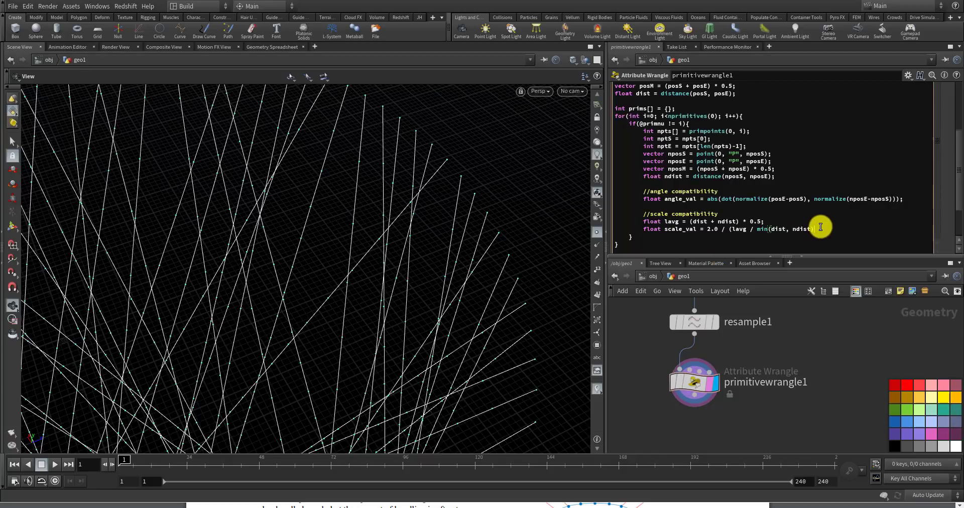
double_click(778, 229)
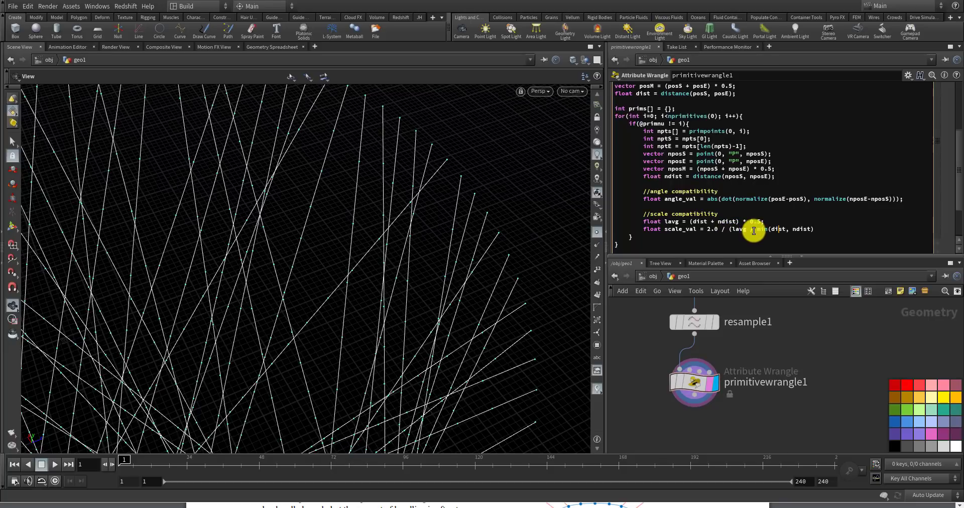
left_click(817, 229)
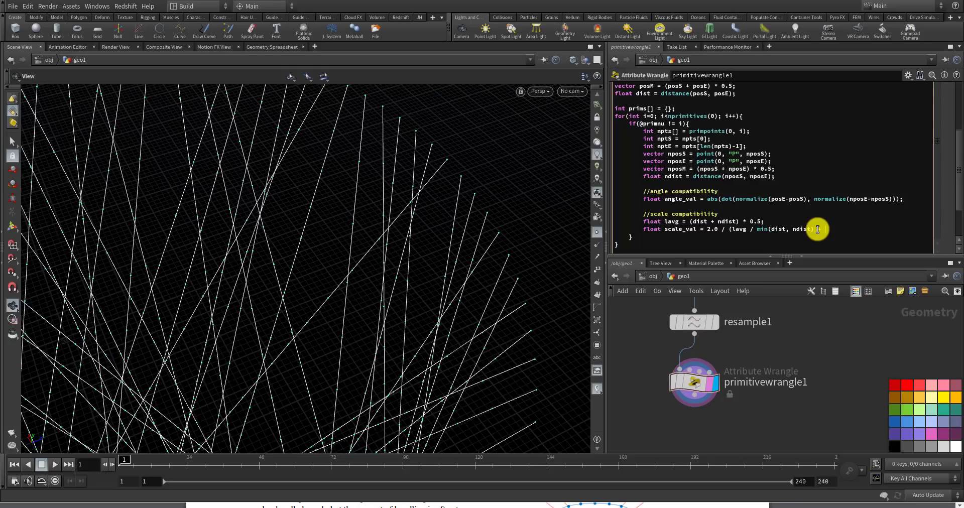
type("* max(dist, ndist) / lavg);")
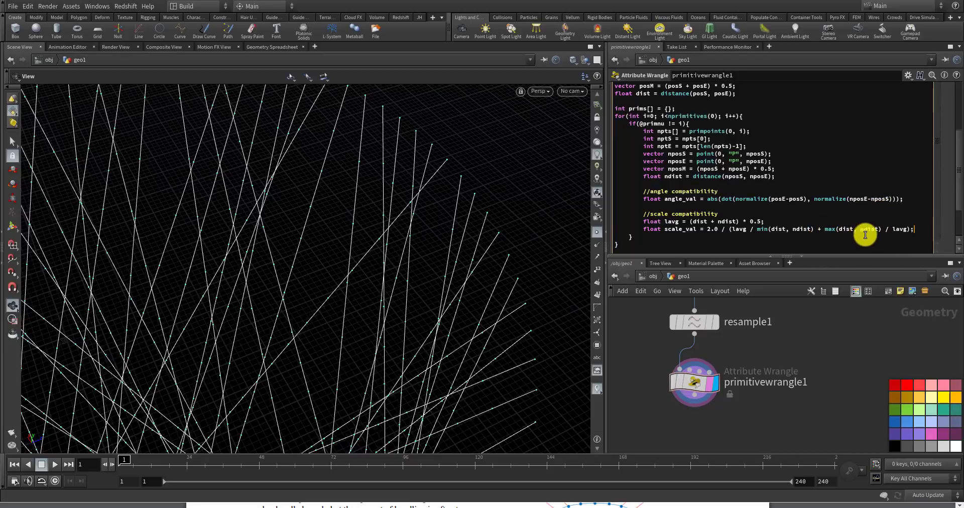
double_click(779, 229)
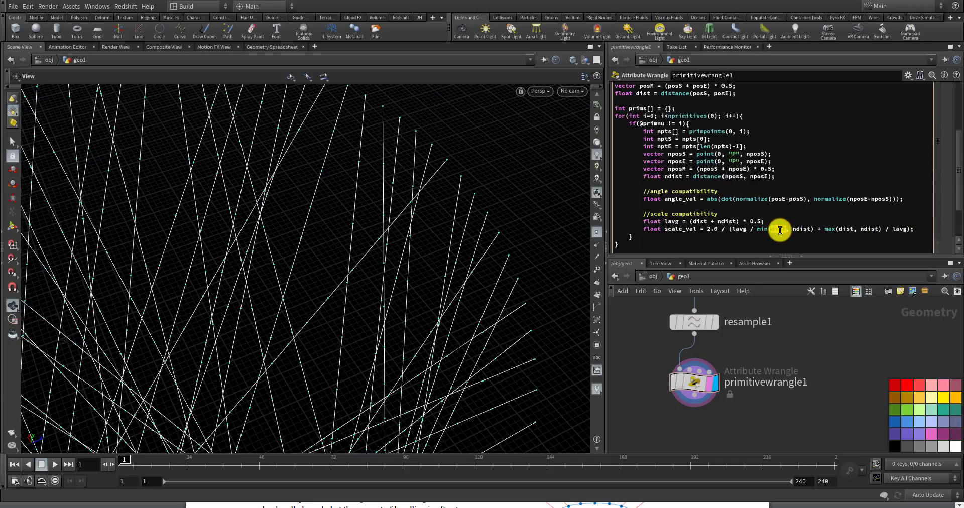
double_click(801, 229)
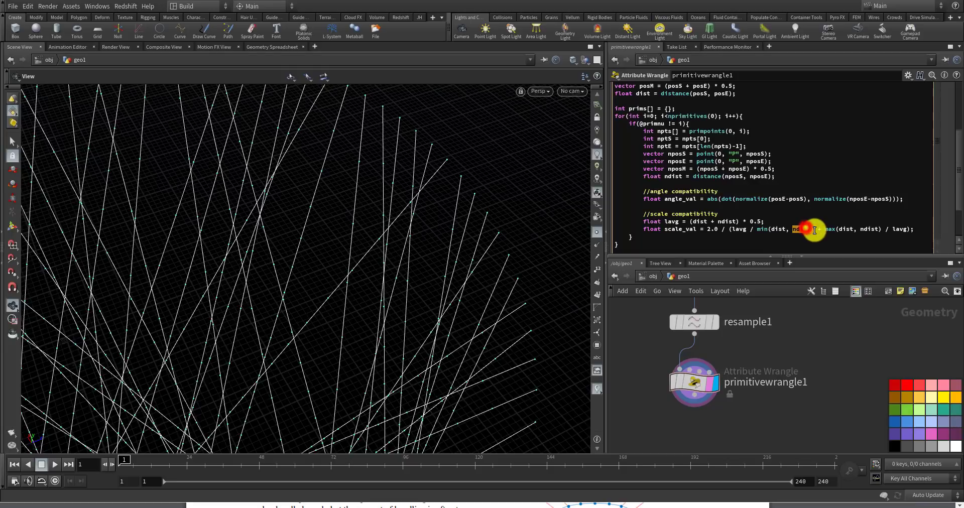
double_click(777, 229)
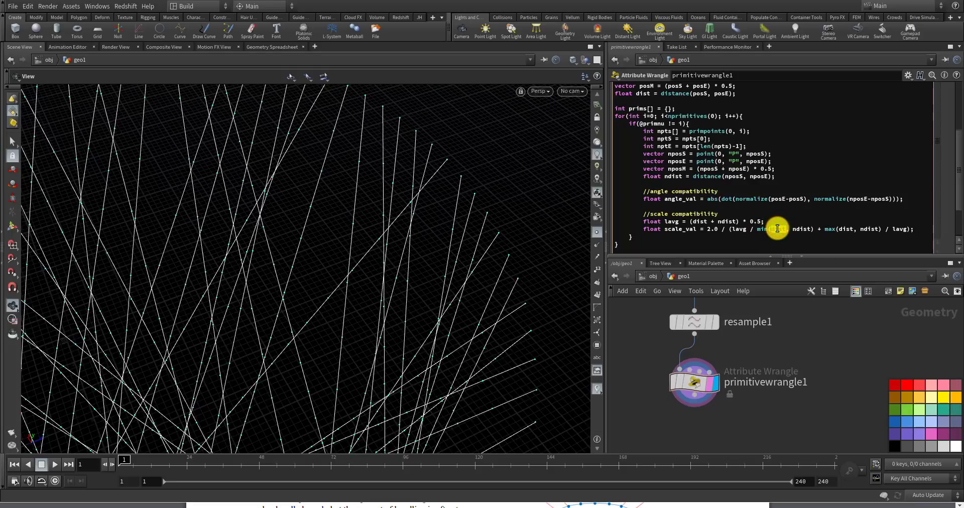
double_click(870, 229)
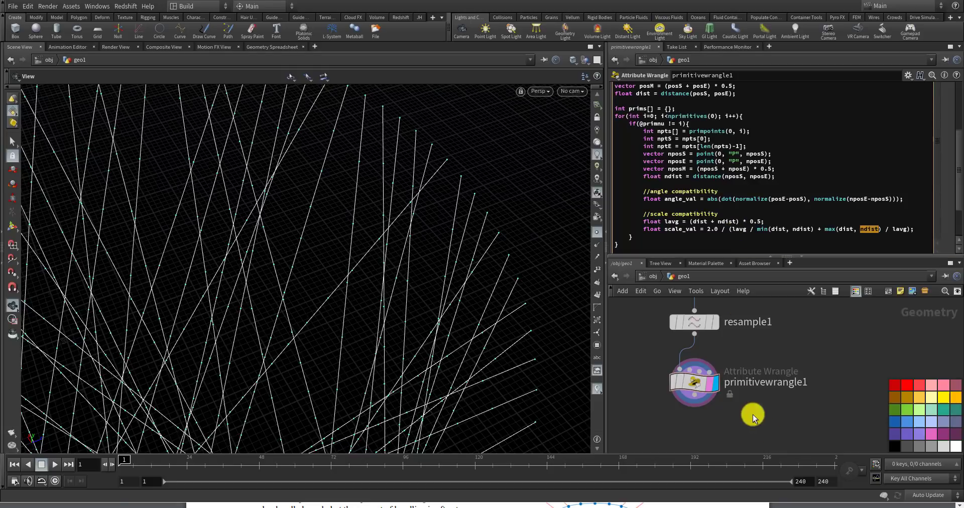
left_click(857, 504)
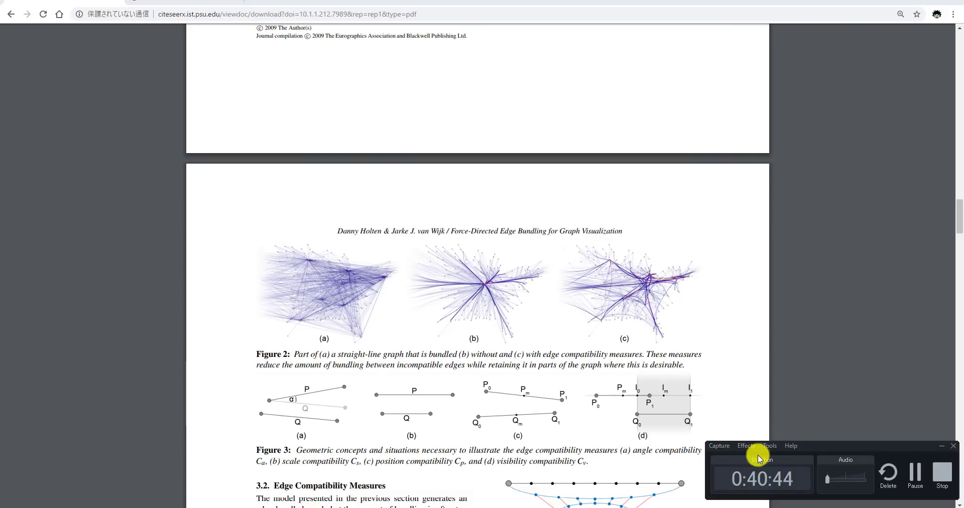
left_click(915, 472)
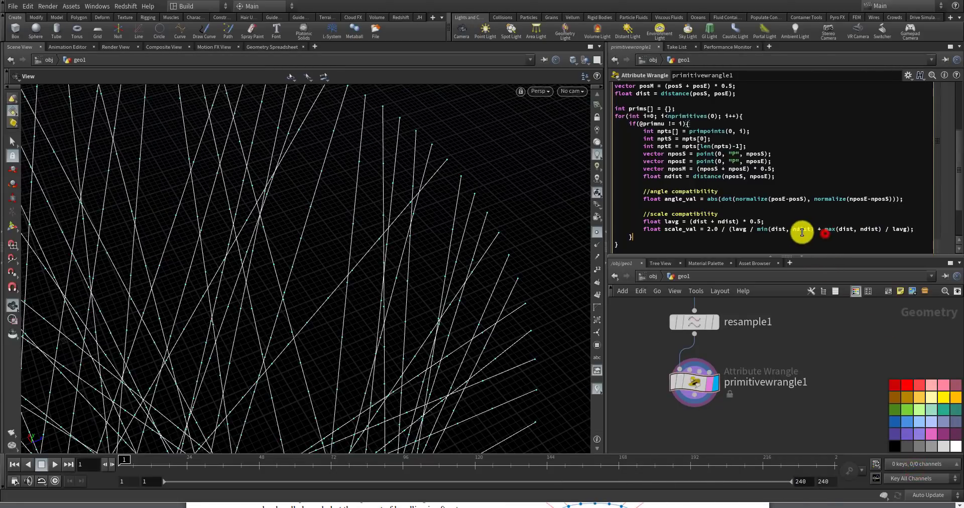
- Add a '// position compatibility' comment on a new line after the scale_val calculation
left_click(824, 233)
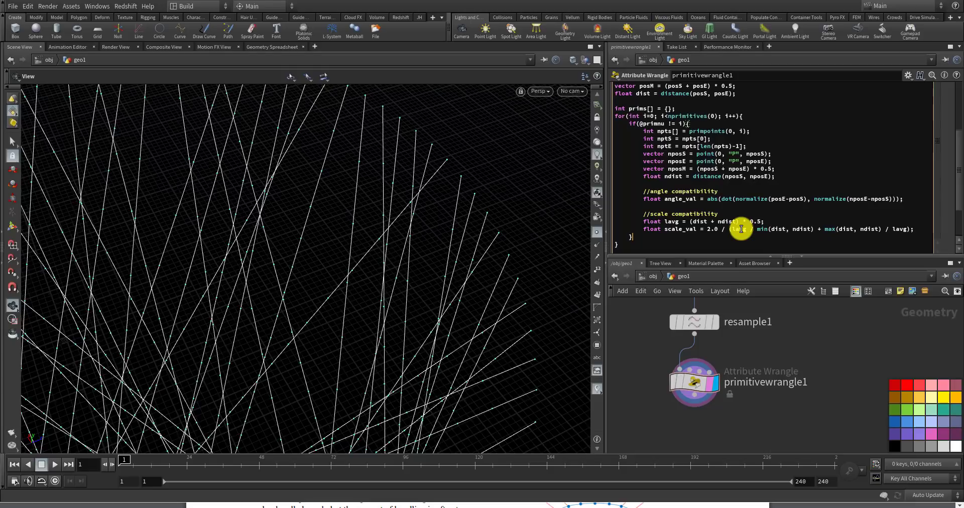
left_click(773, 229)
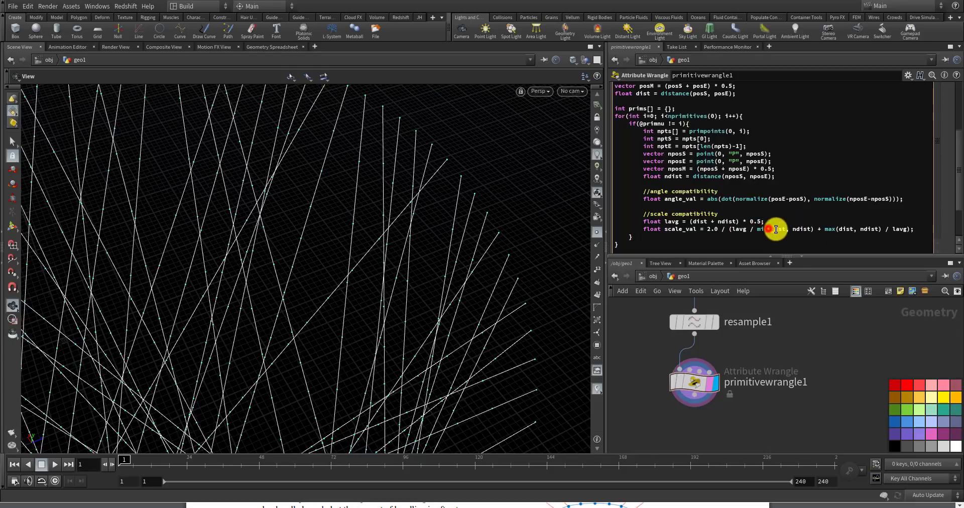
double_click(804, 231)
left_click(921, 228)
key("Return")
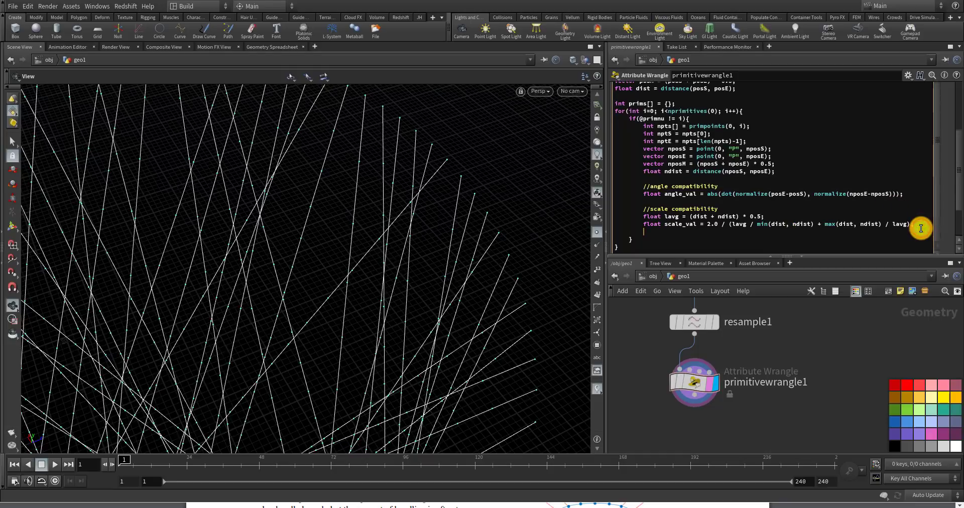
type("//")
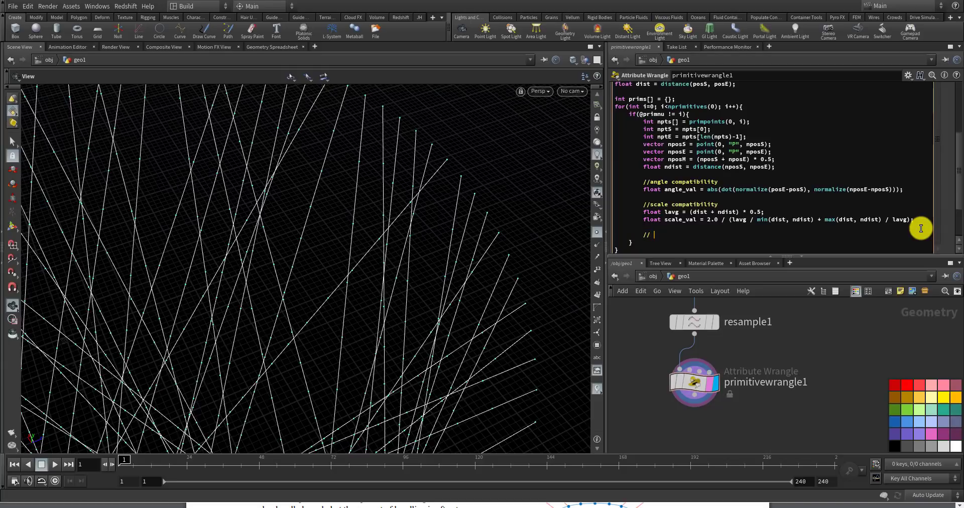
type(" position compatibility")
- Add float pos_val = lavg / (lavg + distance(posM, nposM)); below the position comment and apply it
left_click(651, 204)
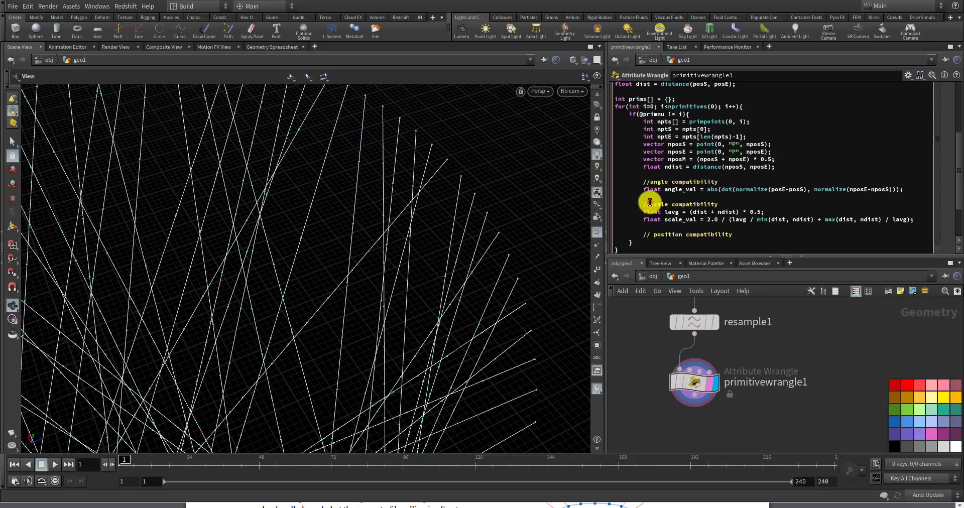
left_click(744, 234)
key("Return")
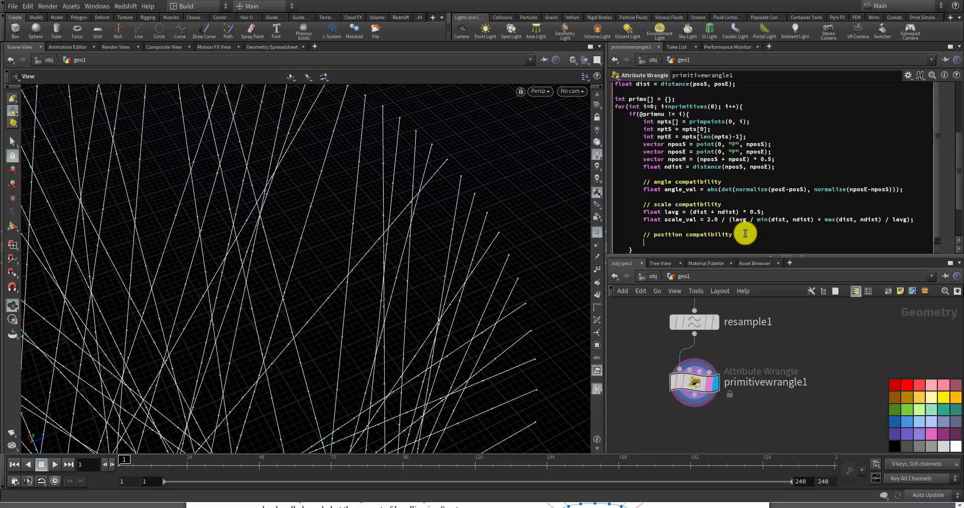
type("float pos_val = lavg")
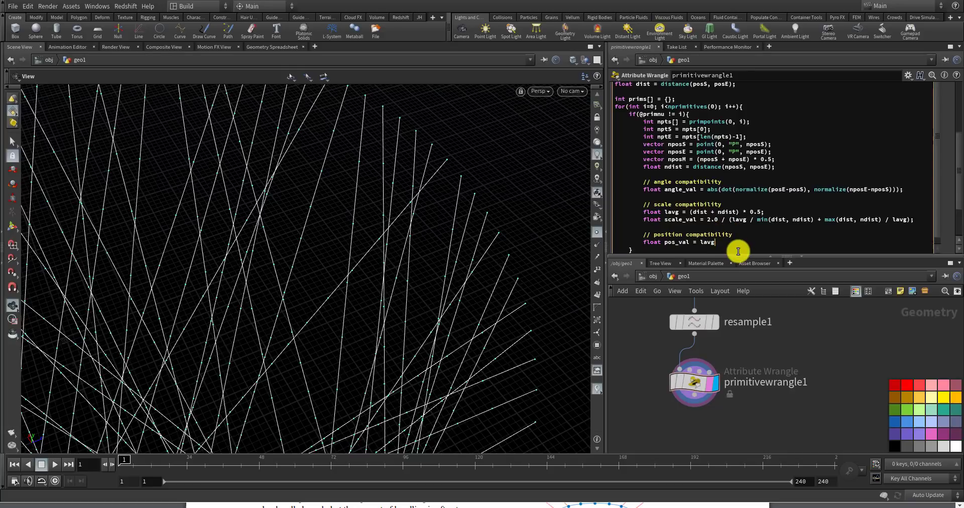
type("(")
type("lavg")
type("g")
type(" + distanc")
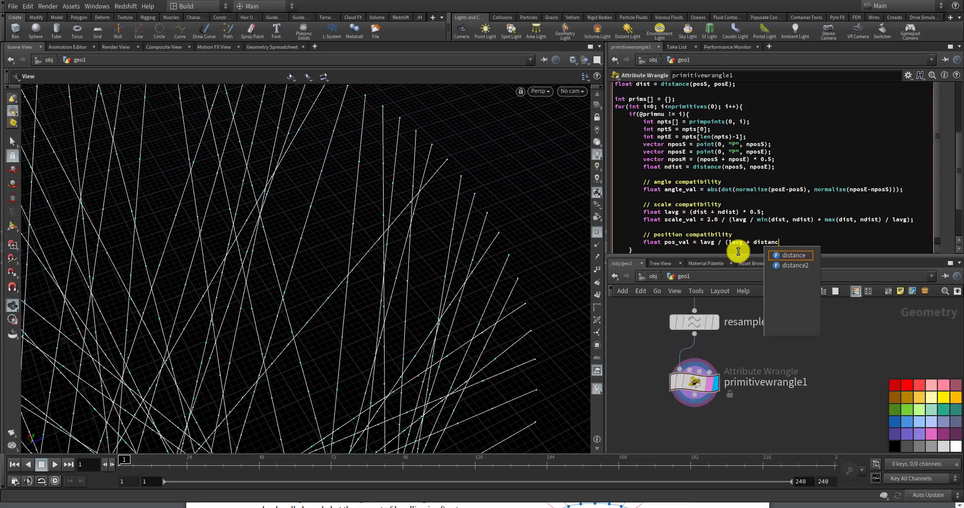
type("e(")
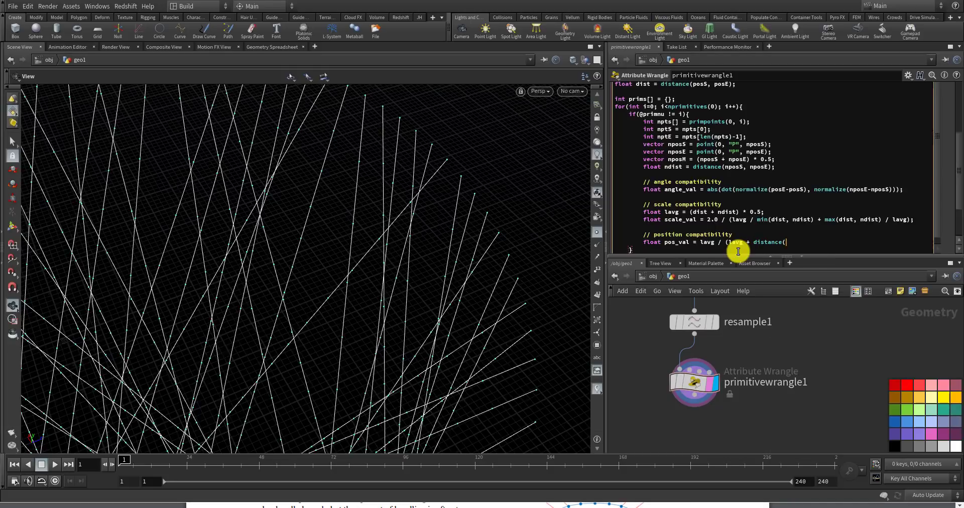
type("posM, nposM)).")
key("BackSpace")
type(";")
left_click(824, 357)
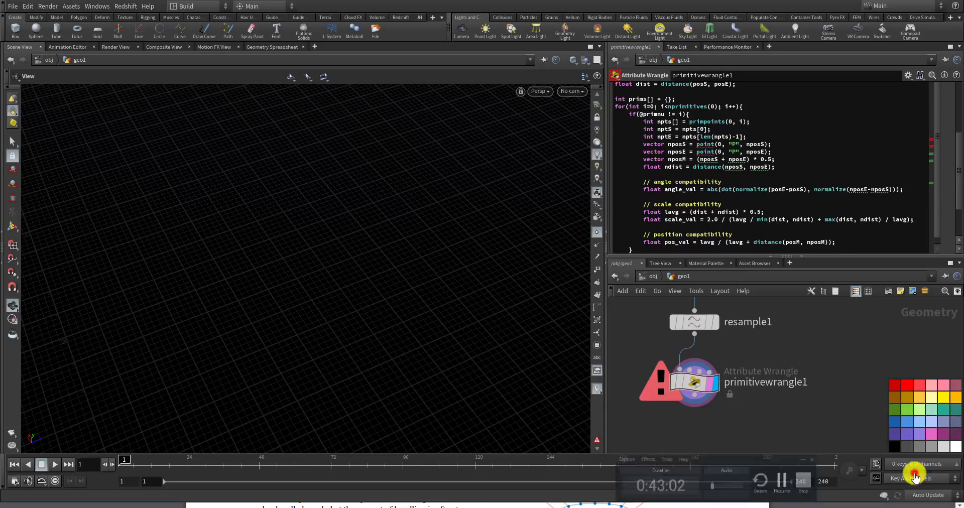
- Replace nposS and nposE in the point() lookups with nptS and nptE, then apply the code
left_click(755, 150)
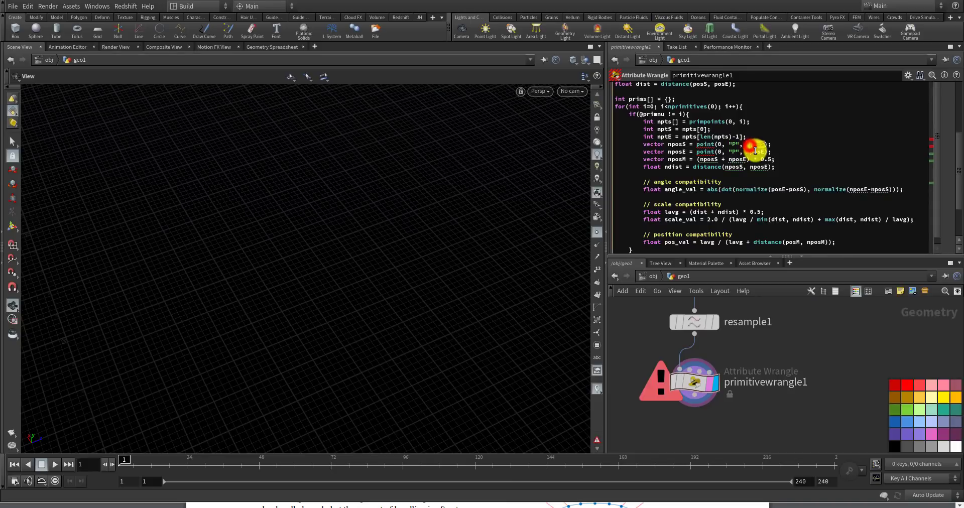
double_click(754, 145)
type("npt")
double_click(755, 153)
type("nptE")
left_click(844, 347)
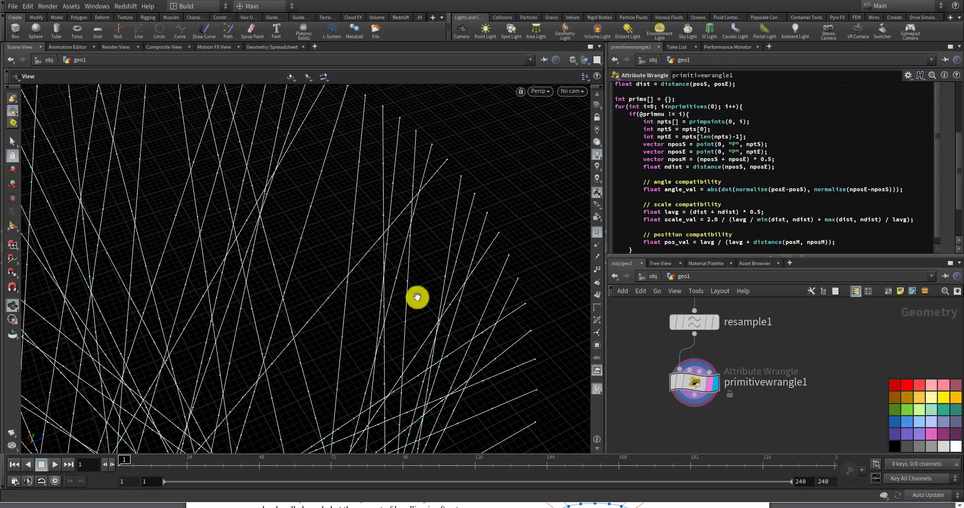
- Tilt the view over the ring of lines, review the pos_val formula, then open a line below it
mouse_move(428, 252)
left_mouse_down()
mouse_move(415, 223)
mouse_move(433, 241)
left_mouse_up()
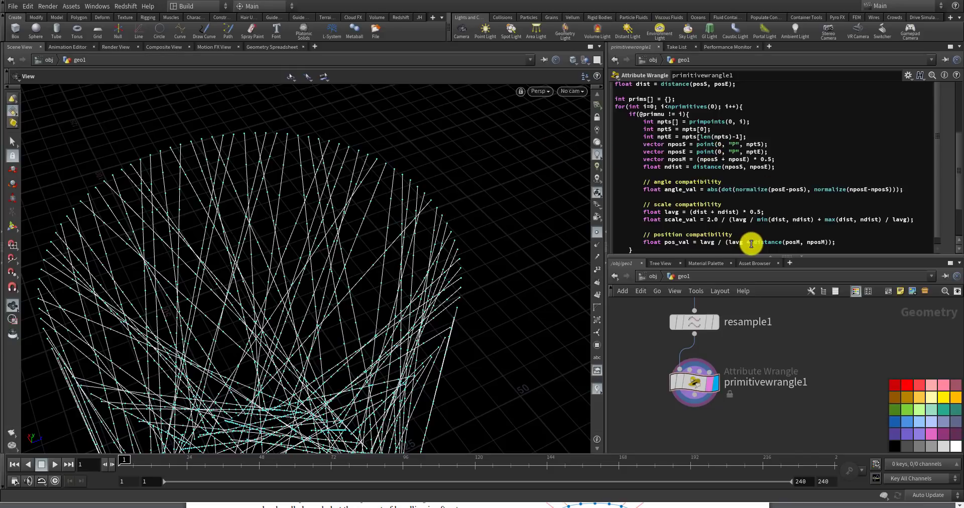
left_click_drag(752, 242, 827, 240)
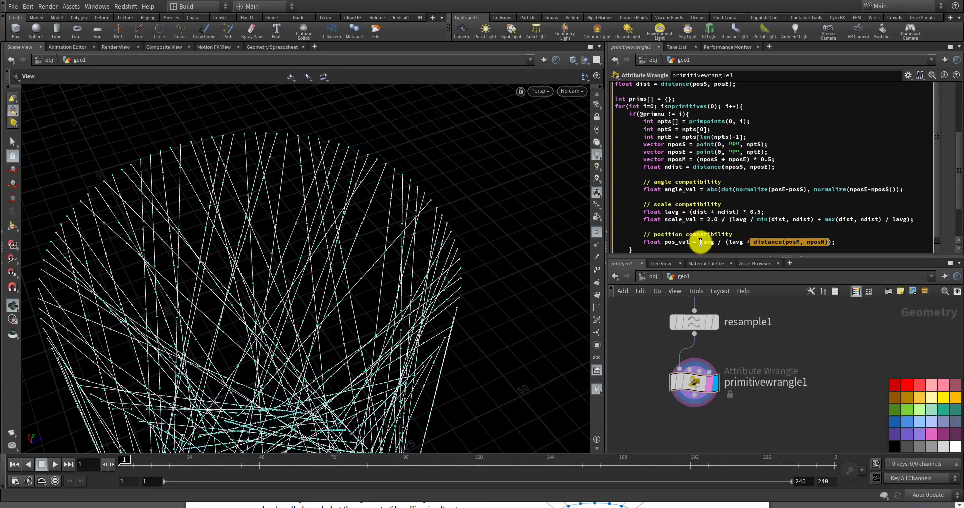
left_click_drag(701, 242, 831, 244)
left_click(801, 243)
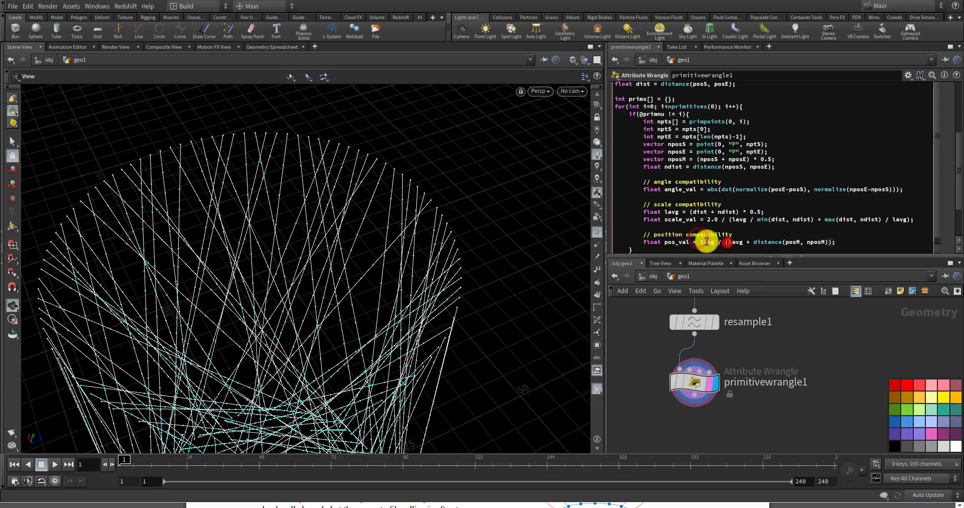
left_click_drag(699, 243, 830, 242)
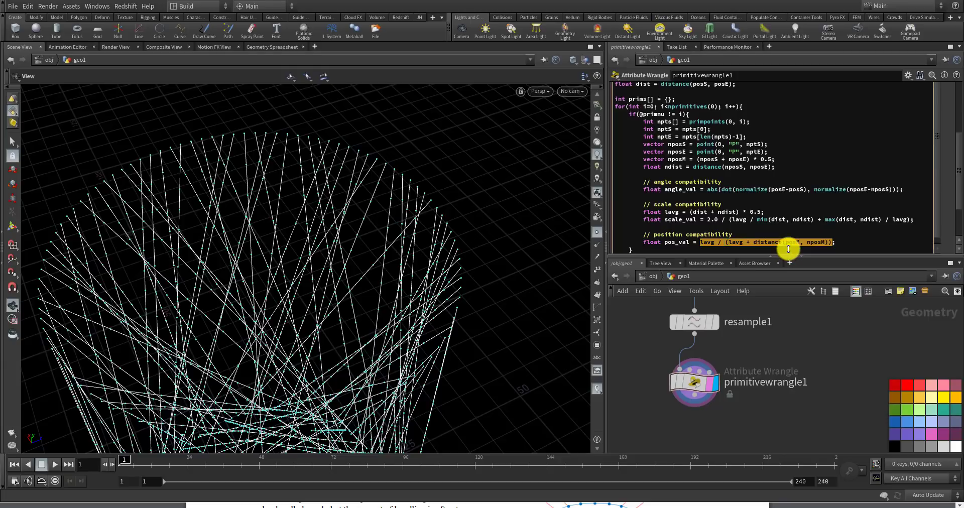
left_click(845, 241)
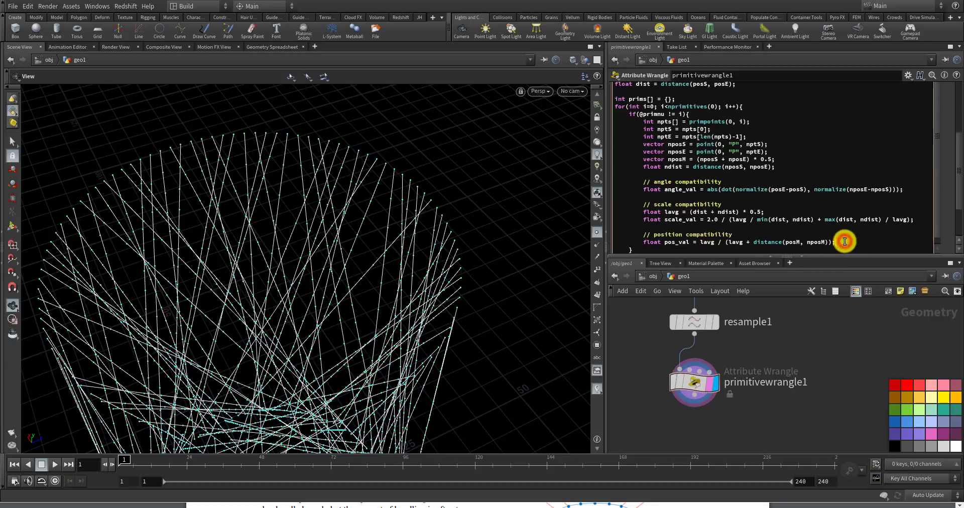
key("Return")
key("Return")
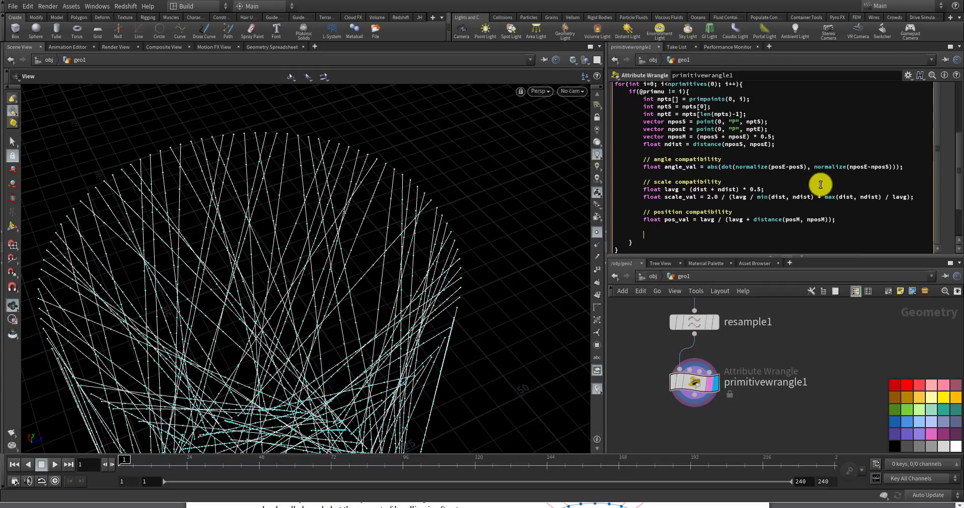
- Type '// visibility compatibility' below pos_val, then bring up the edge-bundling paper
type("// visibility compatibility")
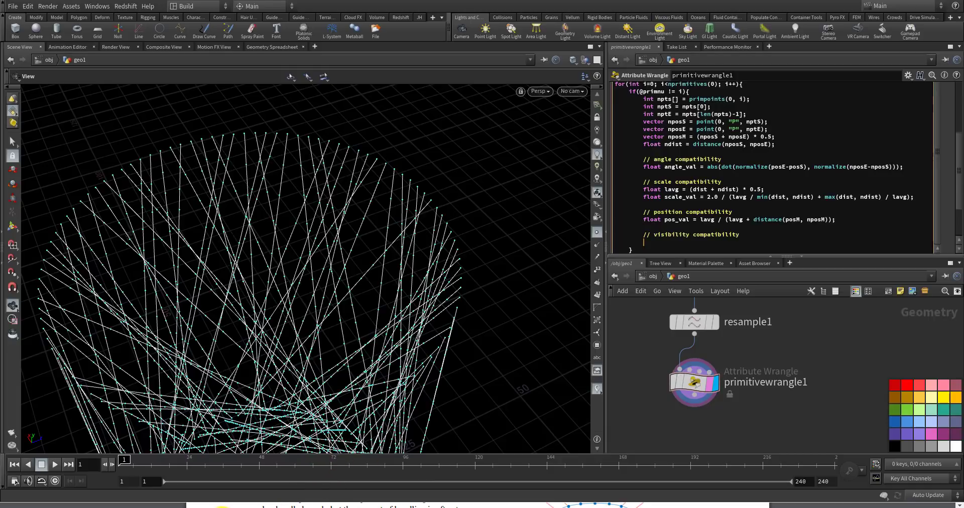
left_click(301, 505)
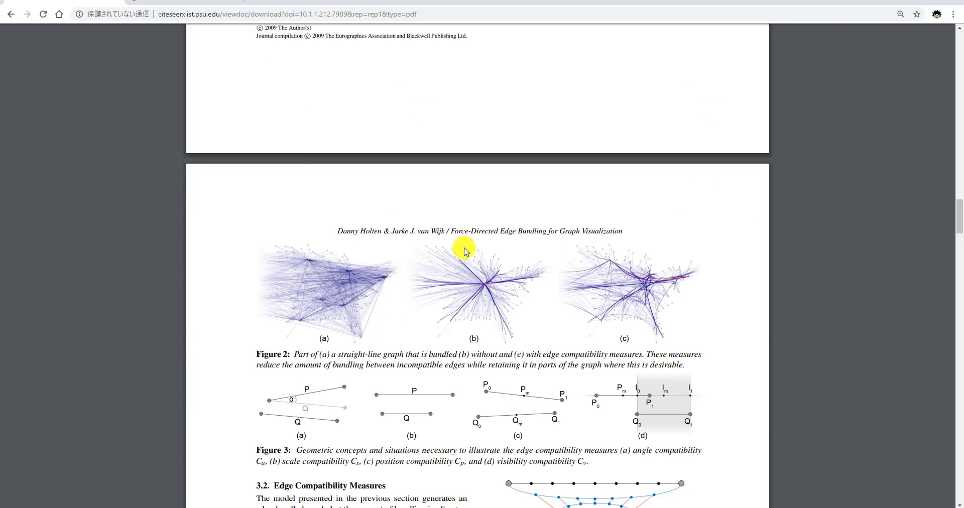
left_click(495, 237)
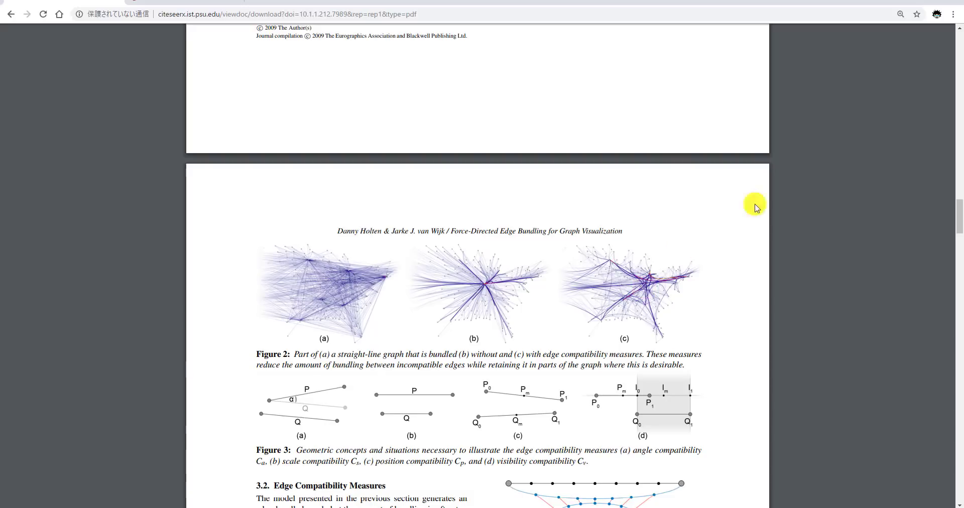
left_click(761, 285)
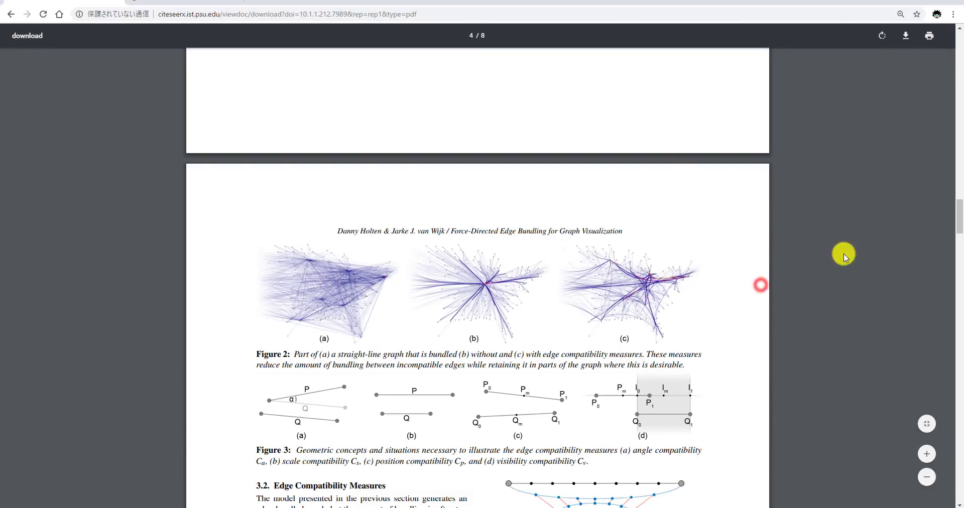
left_click_drag(960, 215, 718, 173)
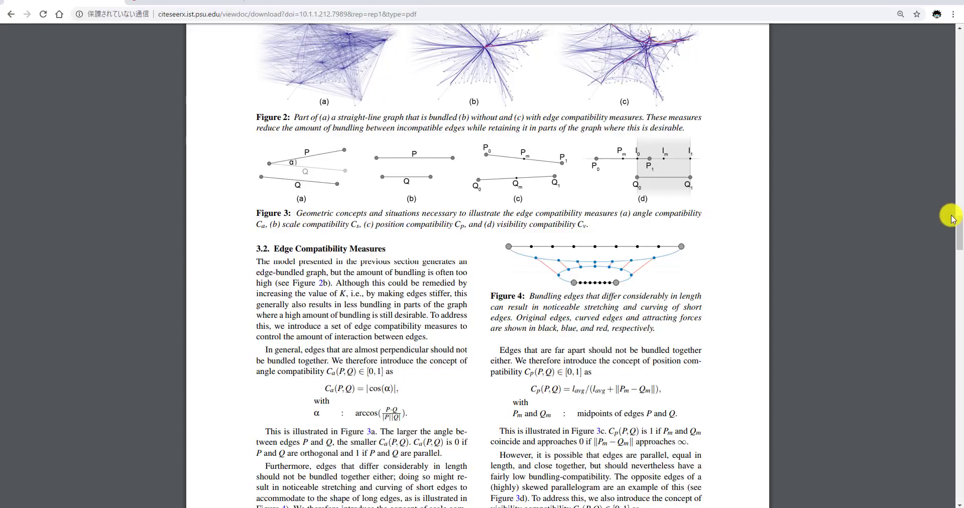
scroll(953, 224, "down", 4)
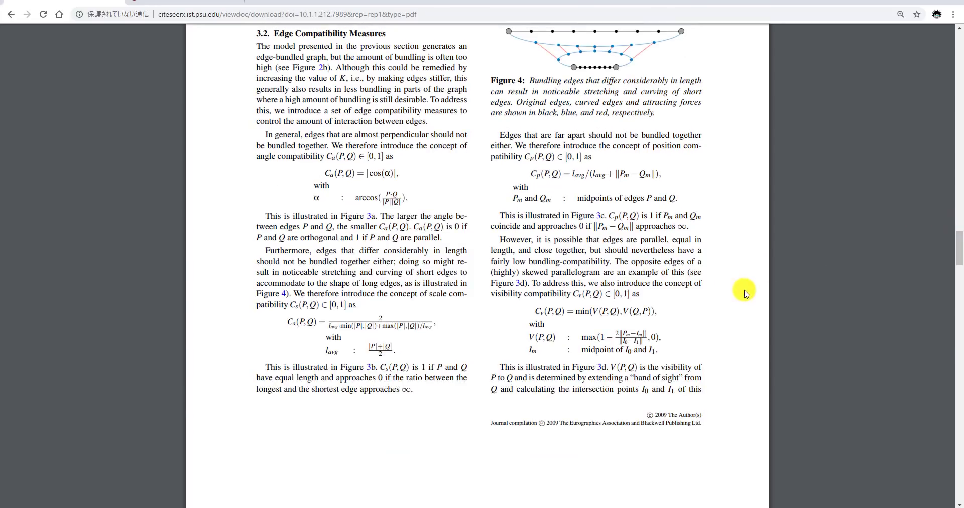
left_click(666, 315)
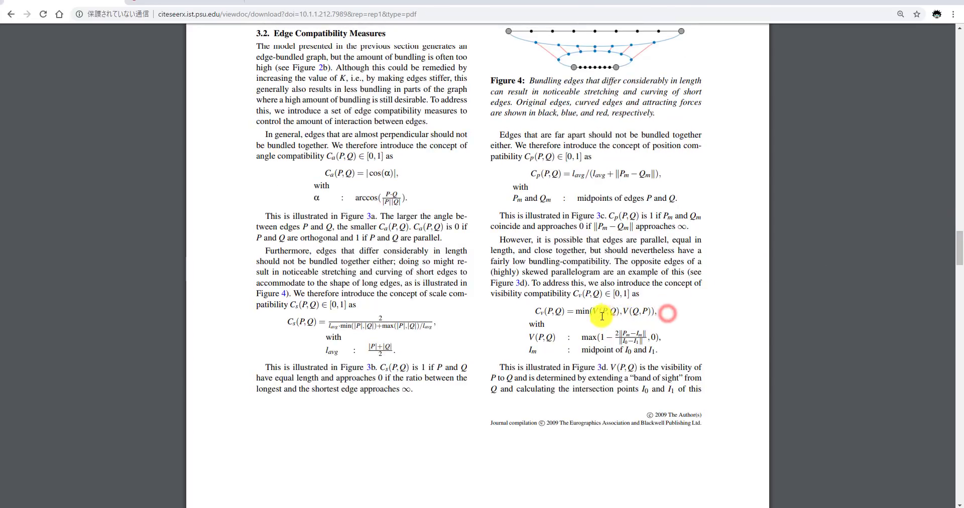
left_click_drag(547, 310, 579, 335)
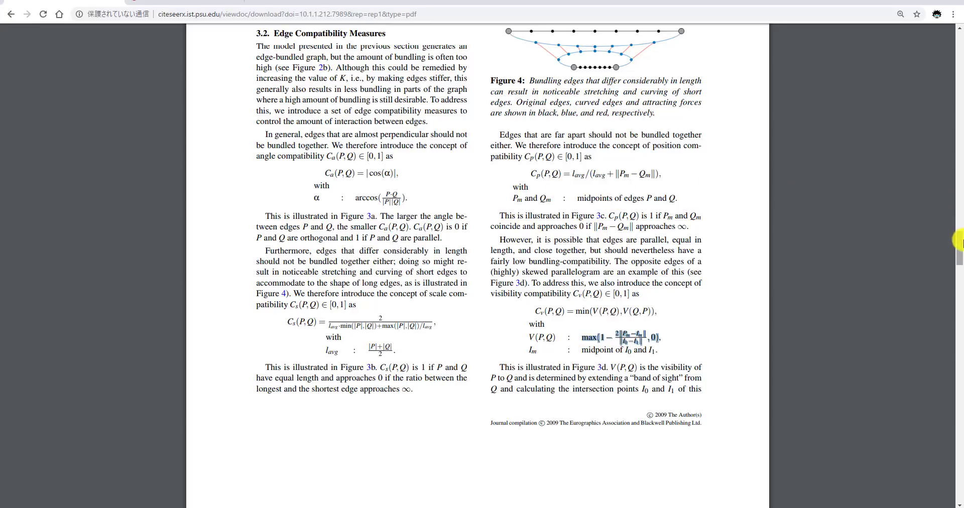
left_click_drag(957, 244, 957, 215)
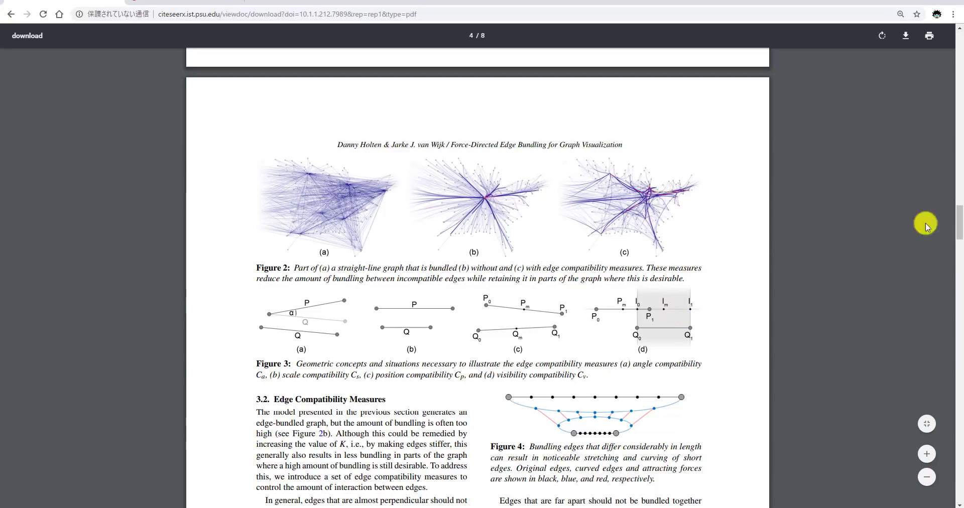
- Recheck the min(V(P,Q),V(Q,P)) term of the paper's Cv formula, then return to Houdini
left_click_drag(957, 221, 954, 252)
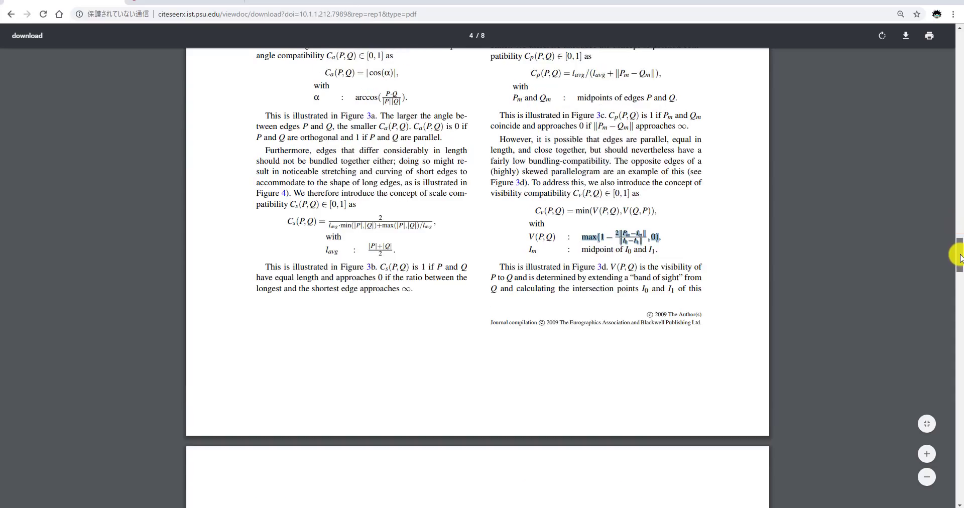
left_click(623, 245)
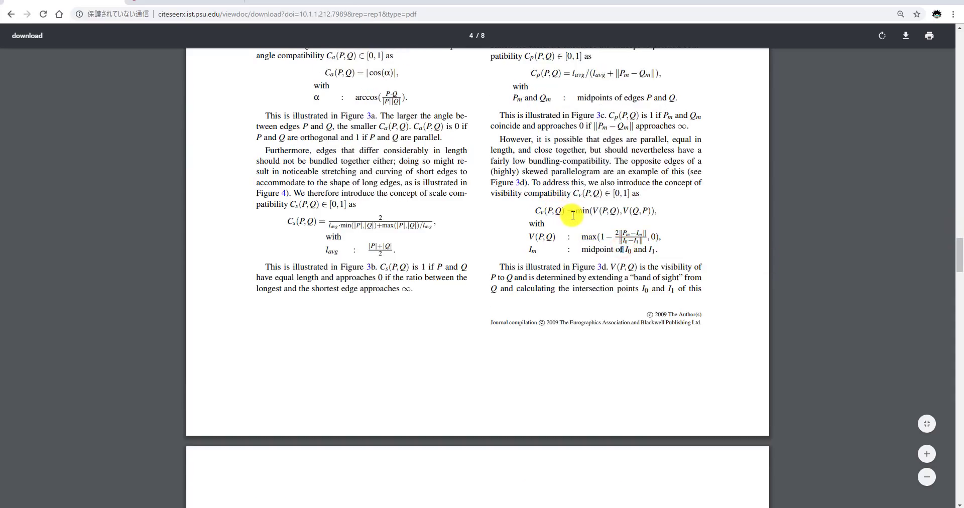
left_click_drag(575, 214, 657, 211)
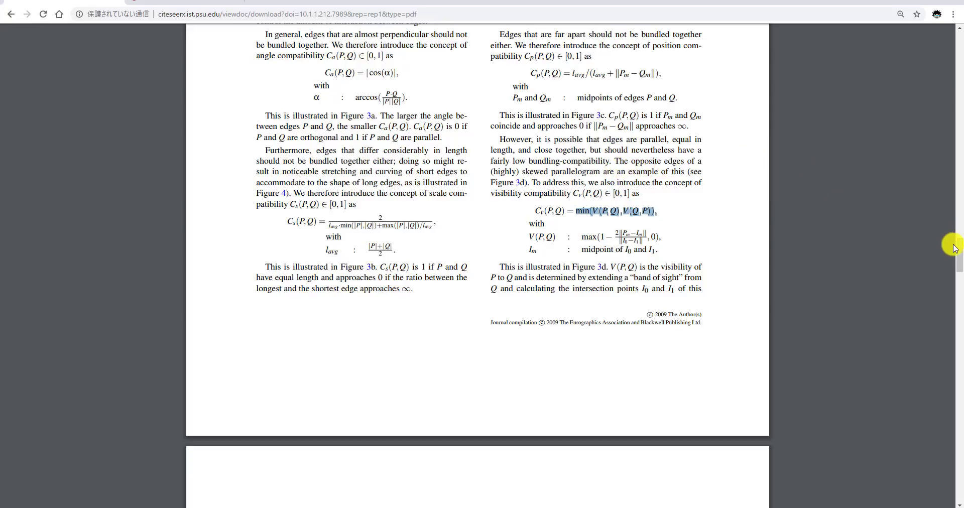
left_click_drag(956, 244, 953, 218)
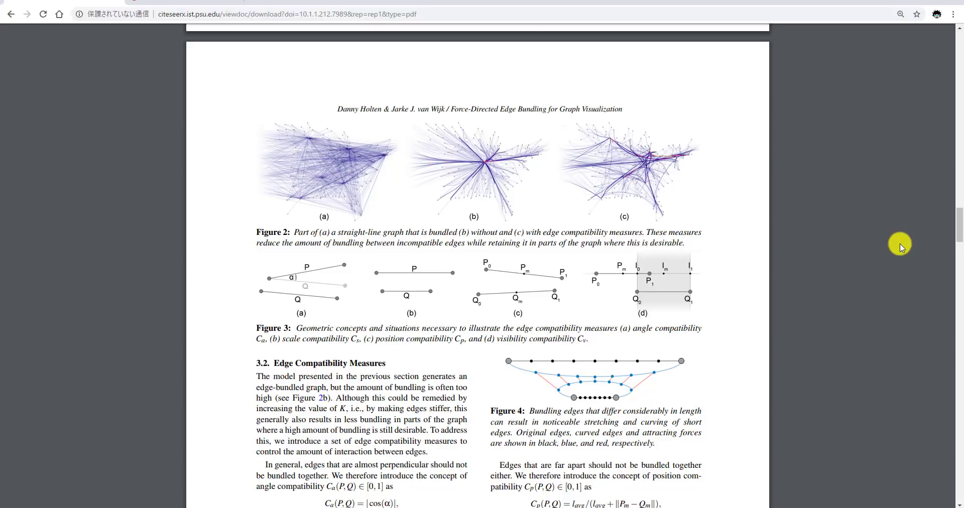
left_click_drag(955, 226, 959, 251)
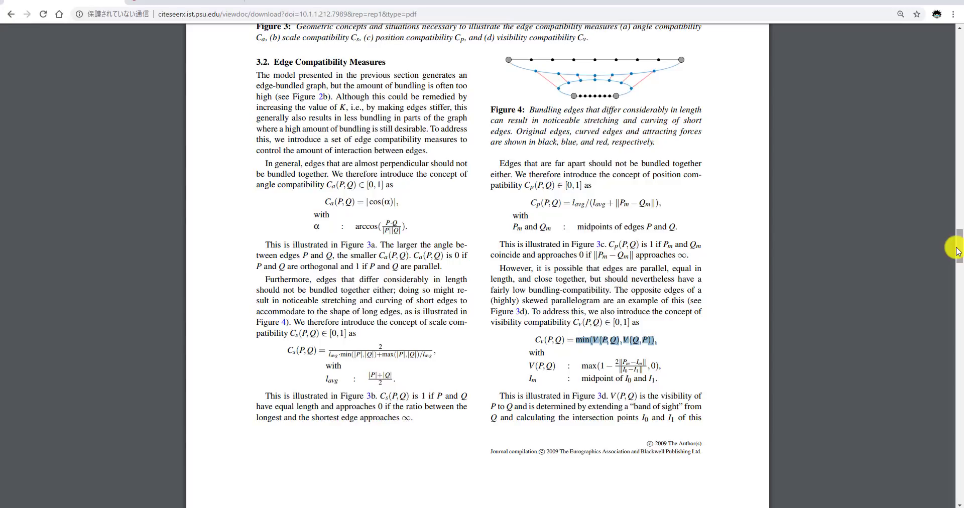
left_click(632, 382)
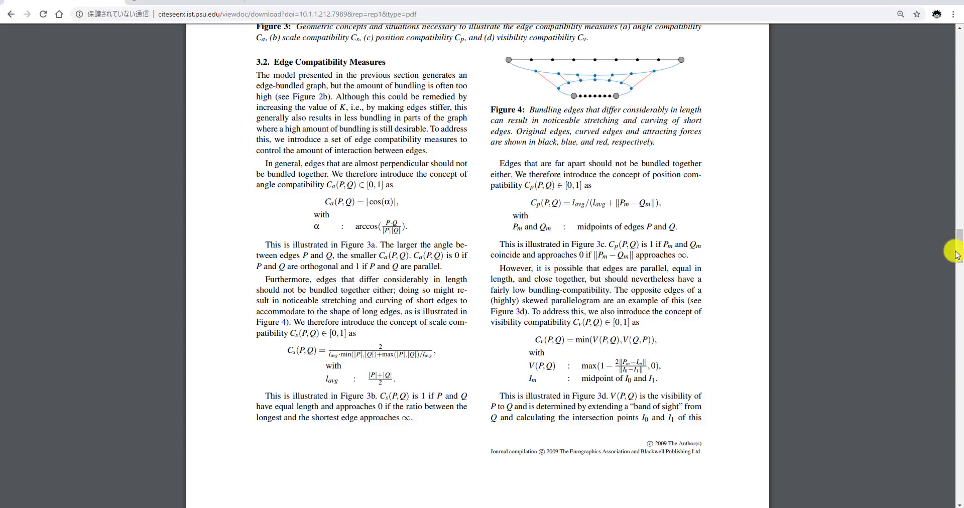
left_click_drag(955, 254, 957, 241)
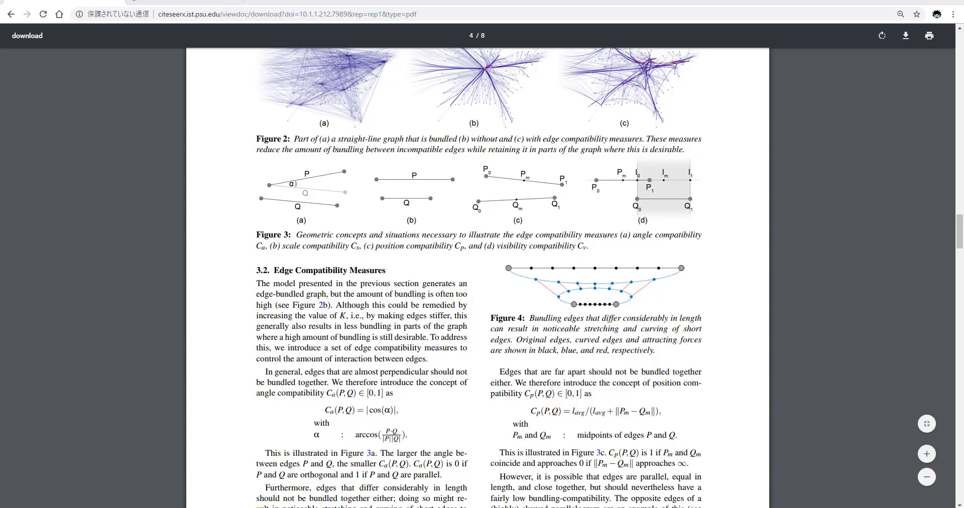
key("alt+Tab")
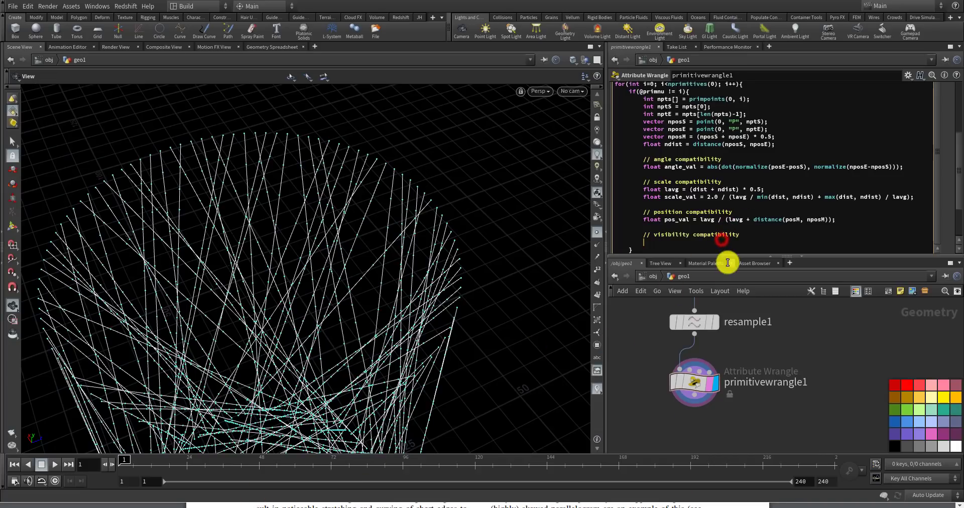
- Restore the pts, ptS and ptE lines at the top, drop the stray blank line, and add blank lines above
left_click_drag(956, 188, 951, 147)
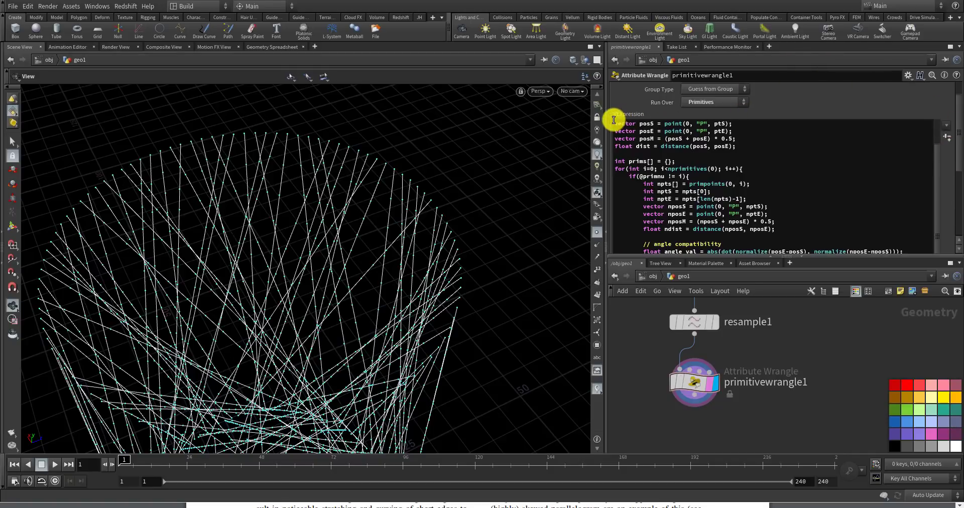
left_click(614, 123)
type("int ptS = pts[0]; int ptE = pts[len(pts)-1];")
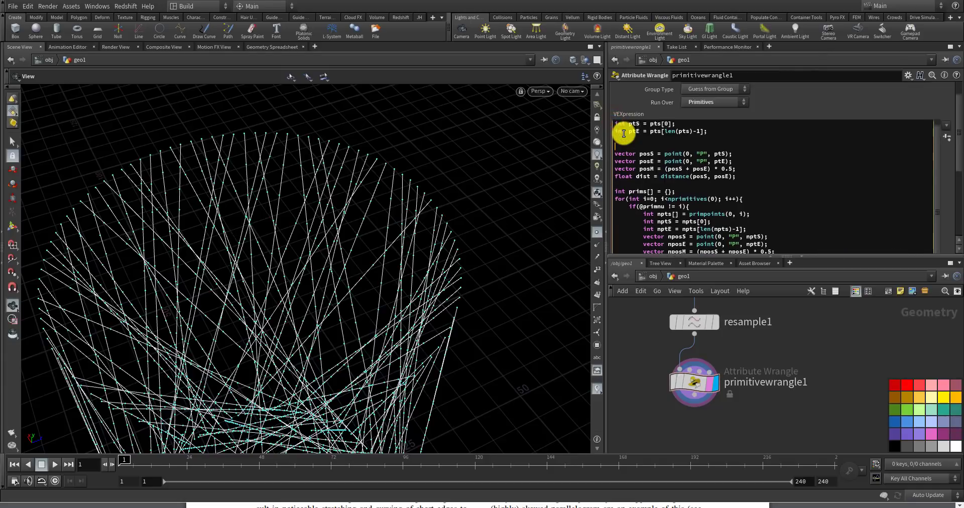
type("int pts[] = primpoints(0, @primnum);")
key("BackSpace")
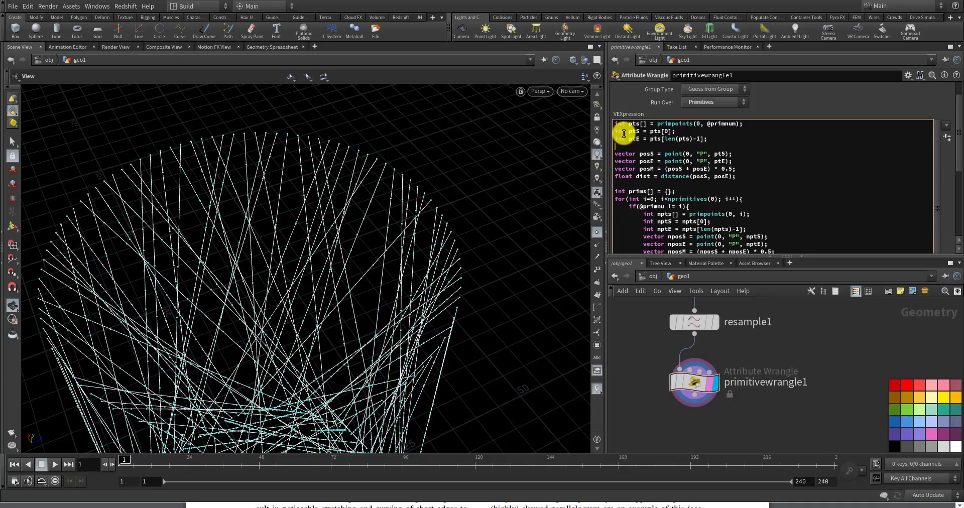
key("BackSpace")
scroll(635, 140, "down", 1)
scroll(677, 155, "up", 1)
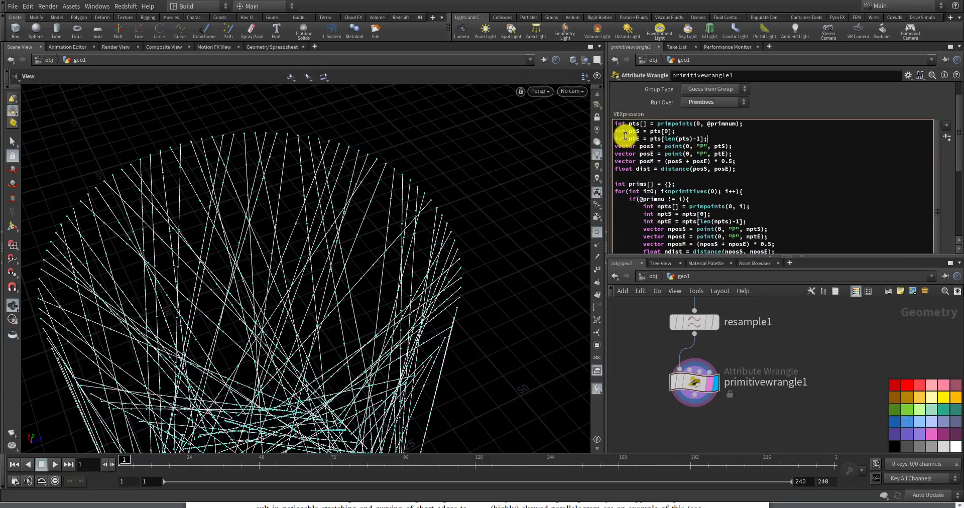
left_click(617, 123)
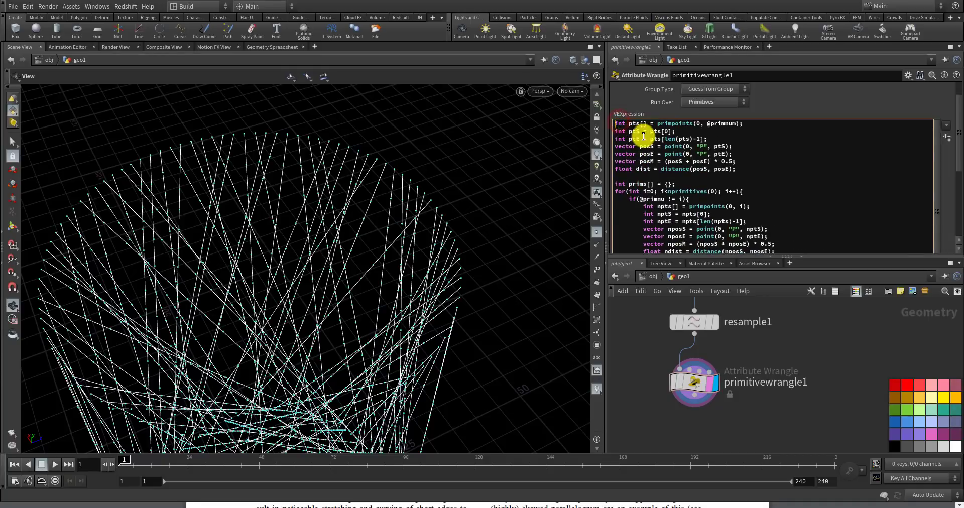
key("Return")
key("Return")
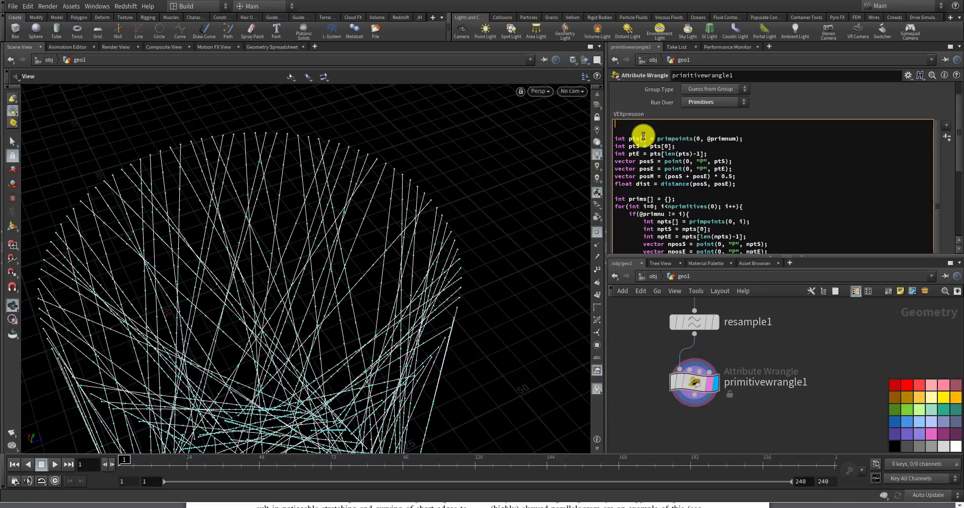
- Declare function vector getclosestpoint(vector a; vector b; vector p) with an empty body above the pts line
type("function")
type("vector ge")
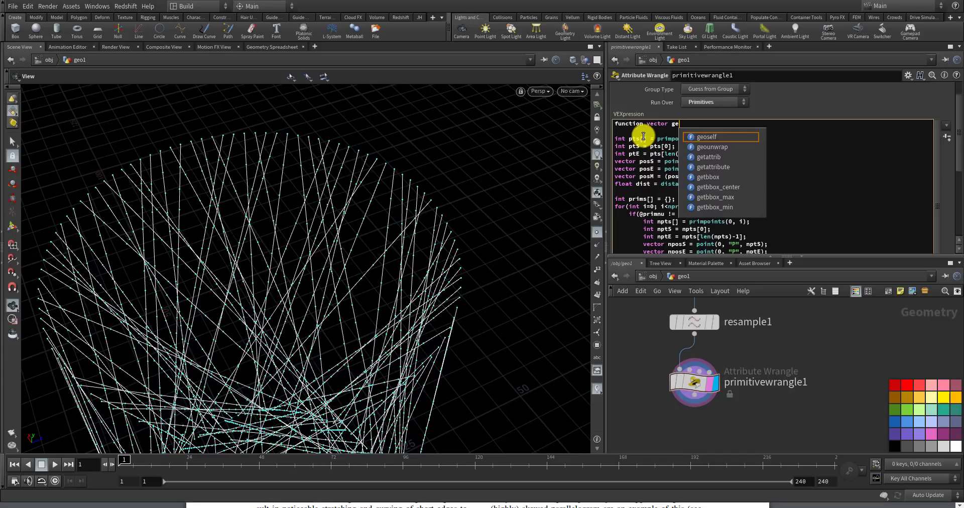
type("tclosex")
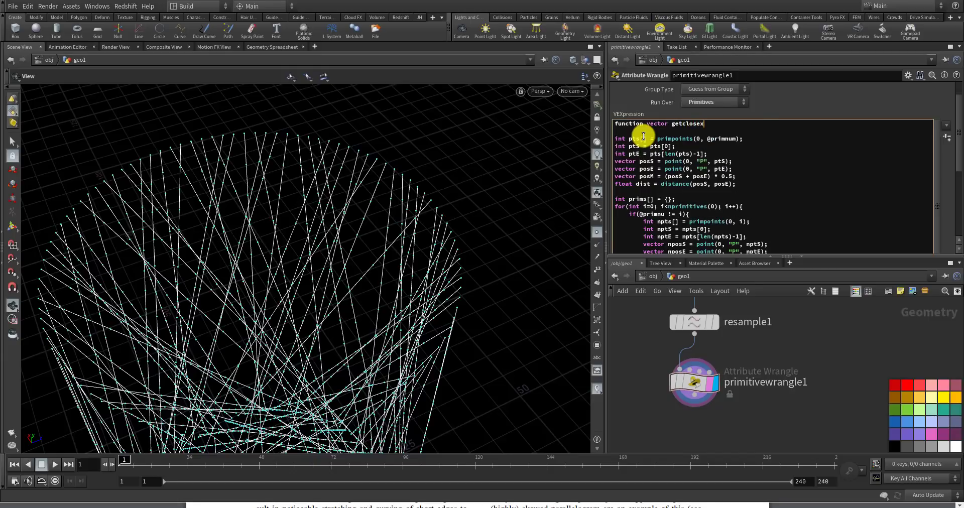
key("BackSpace")
type("stpoint(vector")
type("a; vector b")
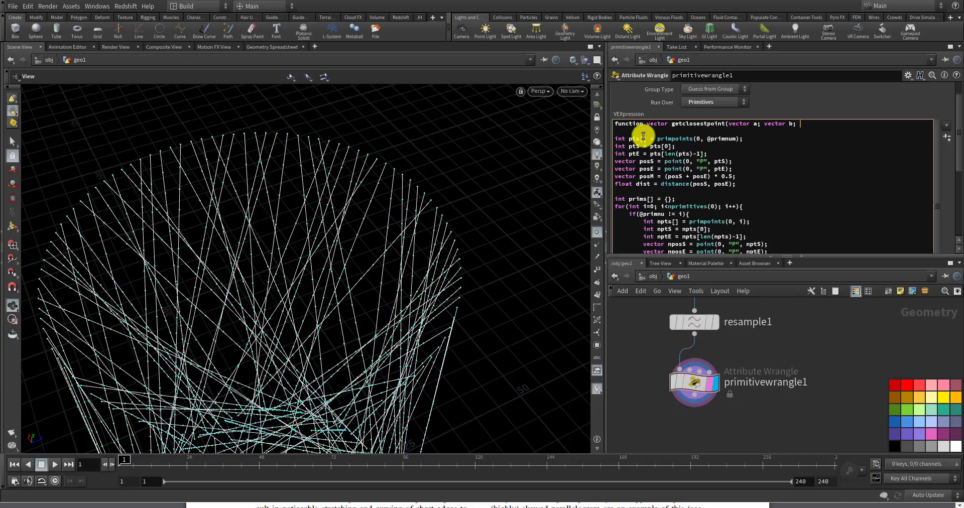
type("; vector p){")
key("Return")
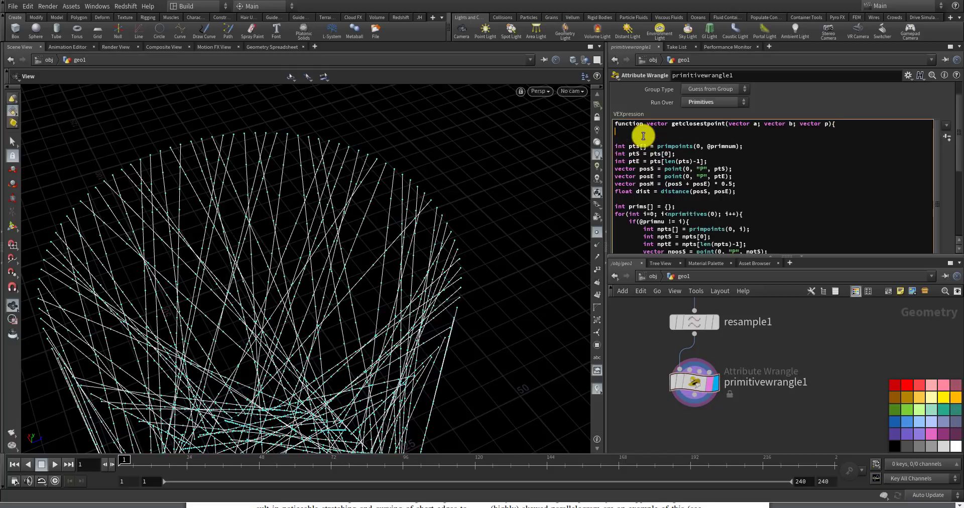
key("Return")
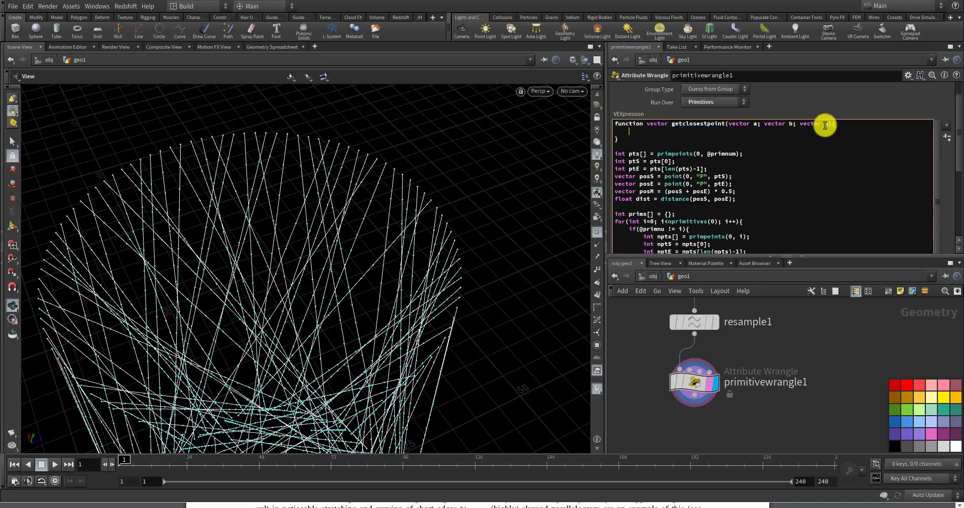
- Declare the atop vector (… - a) and atob = b - a in getclosestpoint
type("vector at")
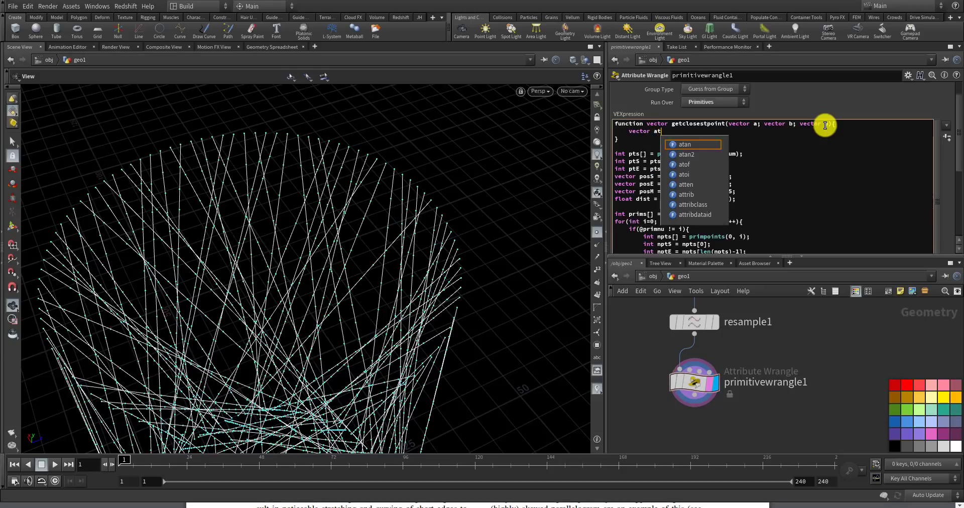
type("op")
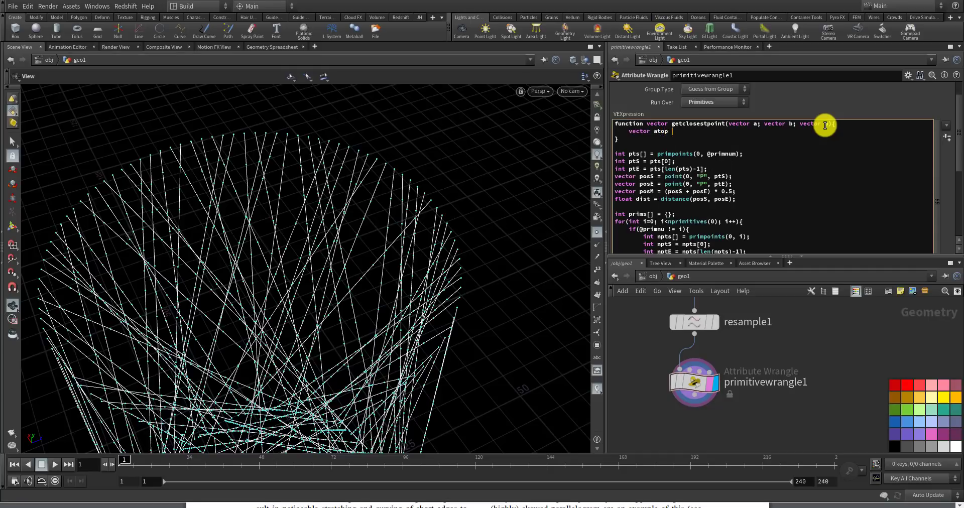
type("- a;")
key("Return")
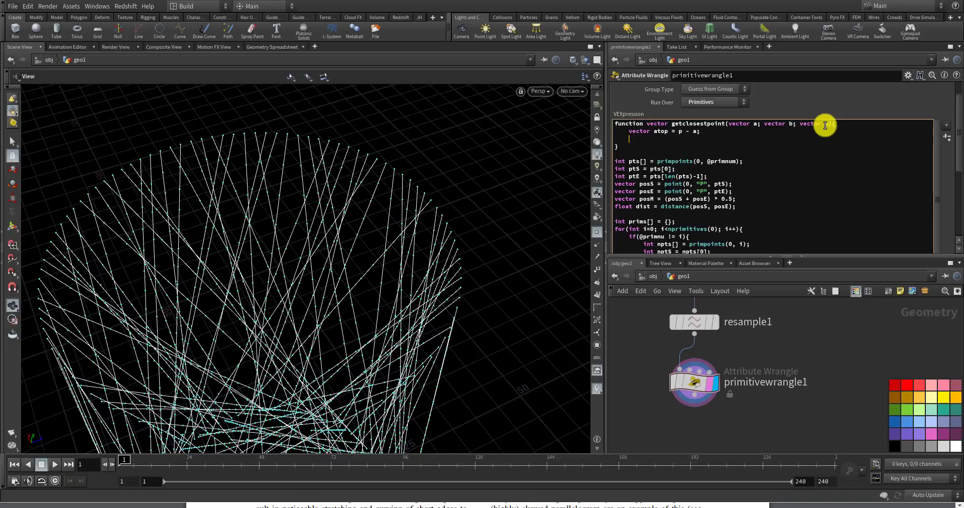
type("vector atob = b - a;")
key("Return")
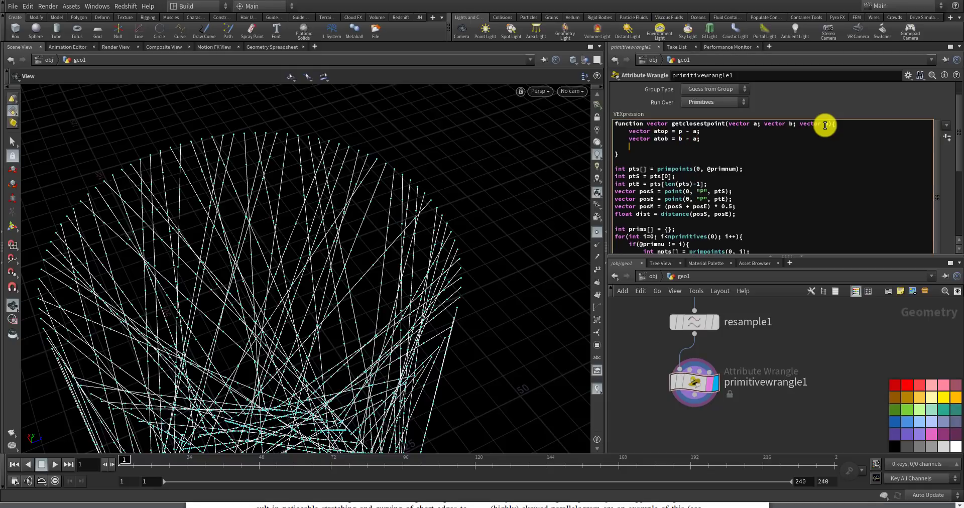
- Add atob2 = pow(length(atob), 2), dot = dot(atop, atob), and t = dot / atb2
type("float atob2 = pow(length(atob), 2")
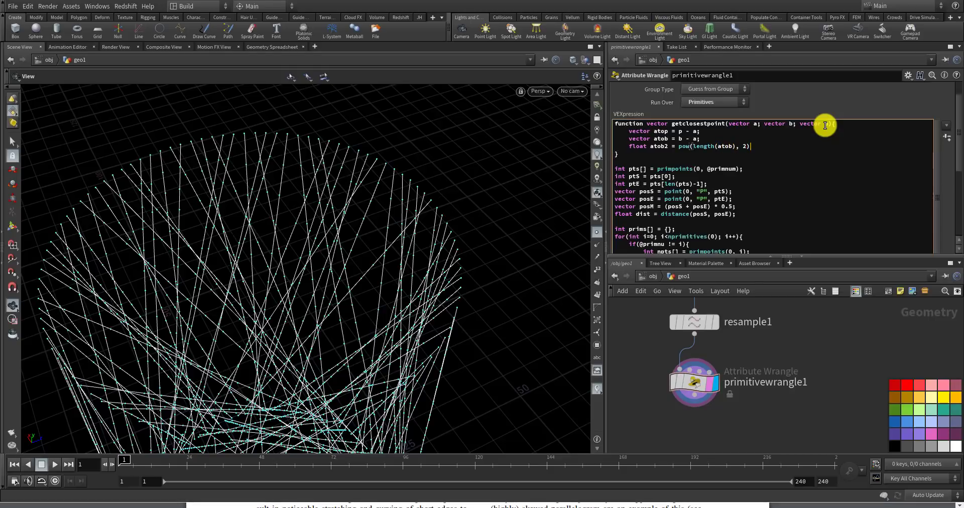
type(");")
key("Return")
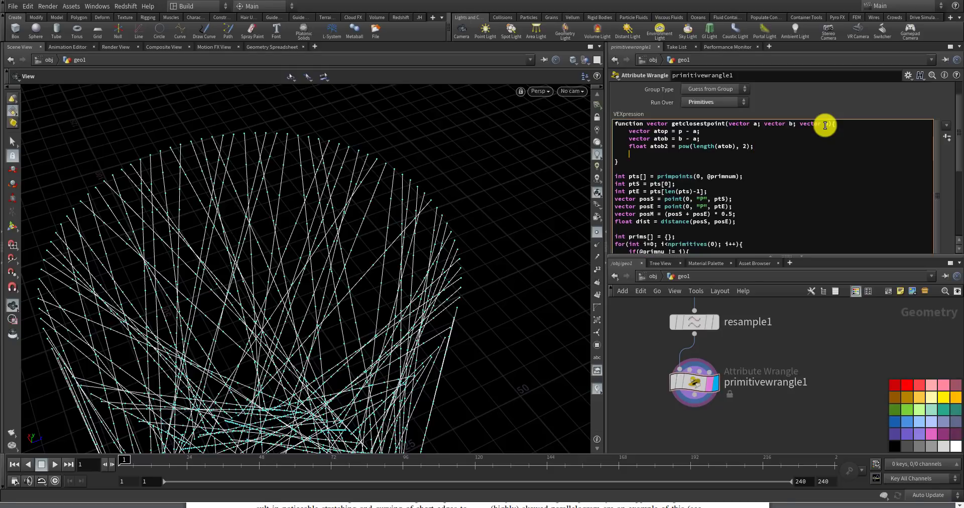
type("float dot = dot(atop, atob);")
key("Return")
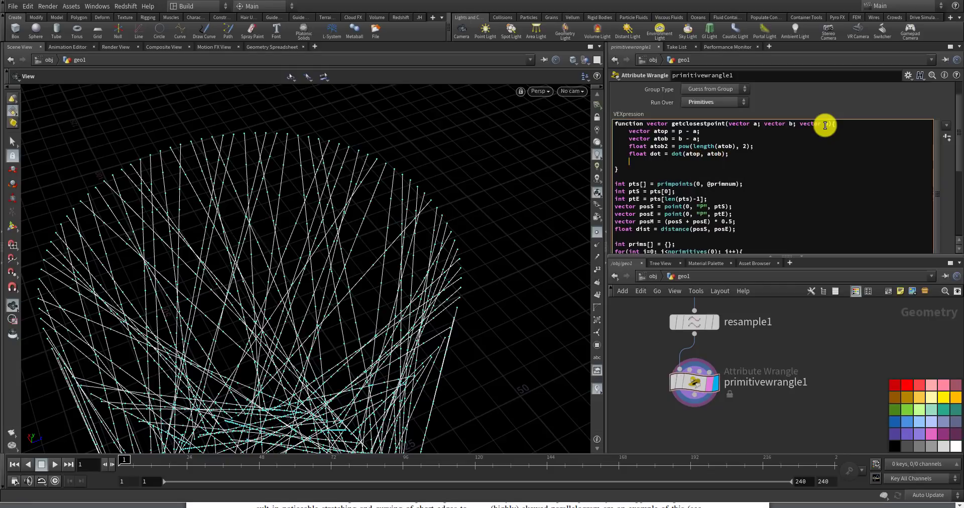
type("float t =")
type("dot / atb")
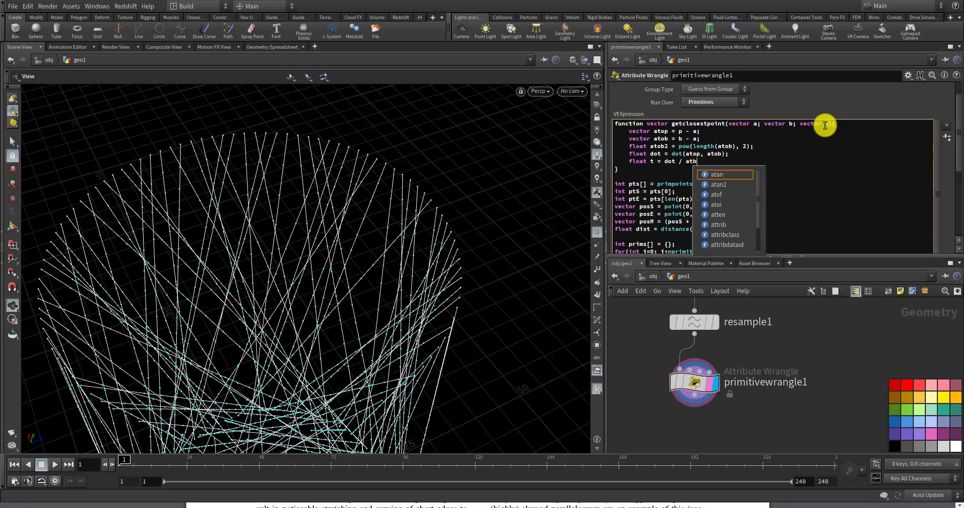
type("2;")
- Compute closestp = a + atob*t and return it from getclosestpoint
key("Return")
key("Return")
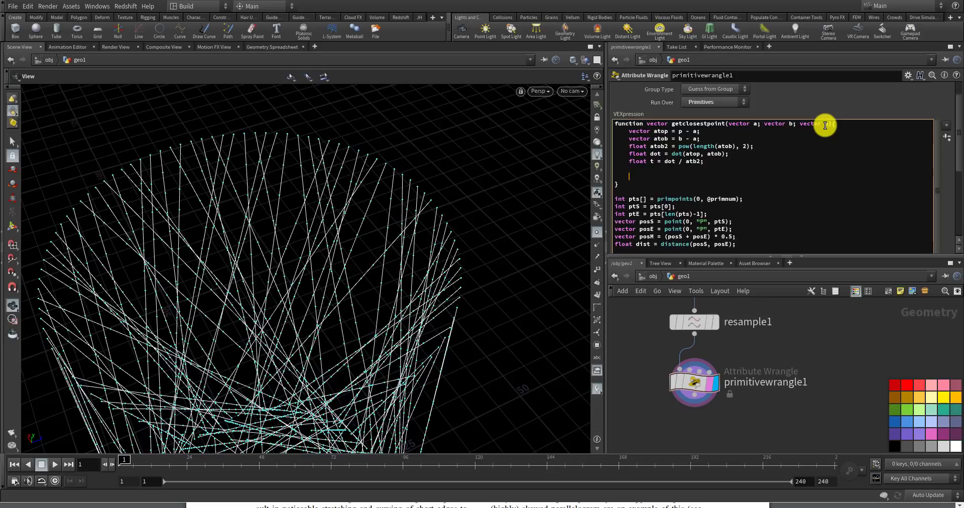
type("vectgor")
key("BackSpace")
key("BackSpace")
key("BackSpace")
key("BackSpace")
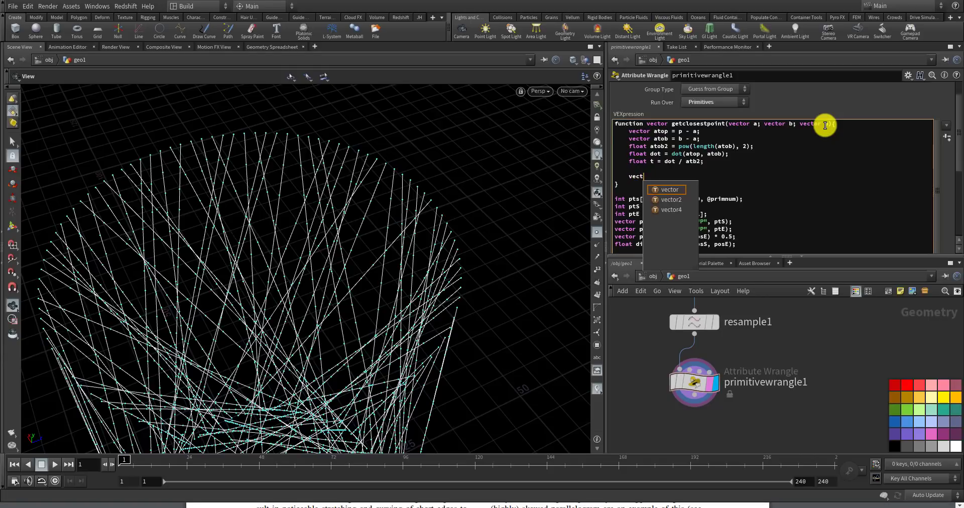
type("ot")
key("BackSpace")
key("BackSpace")
type("r ")
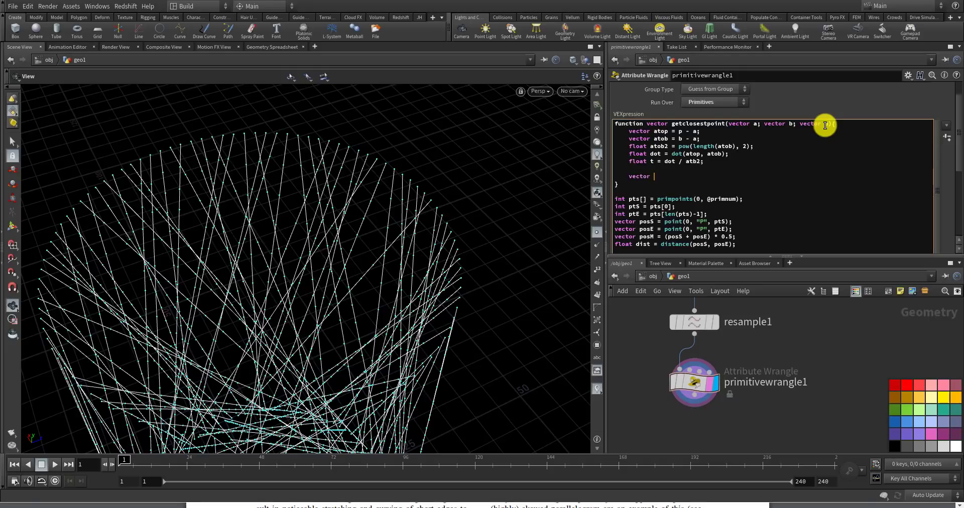
type("c")
type("lkos")
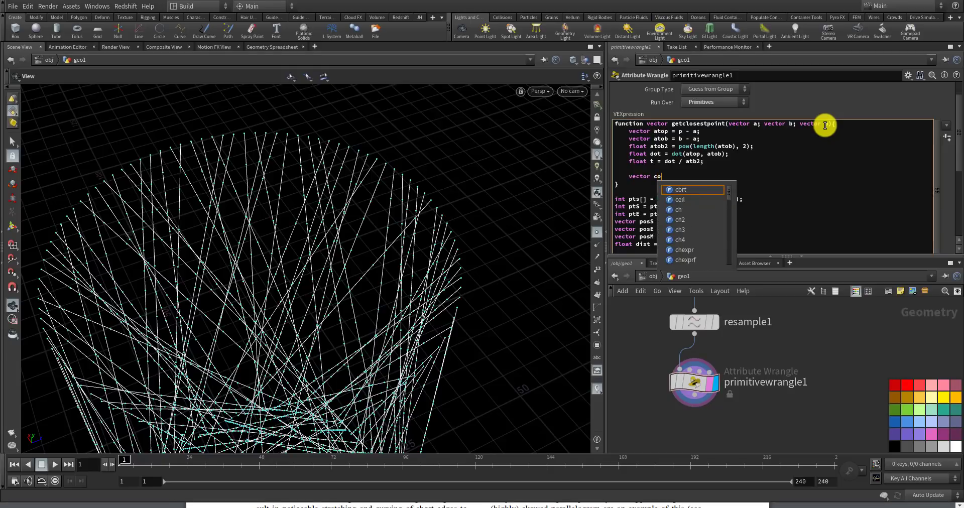
key("BackSpace")
key("BackSpace")
key("BackSpace")
type("os")
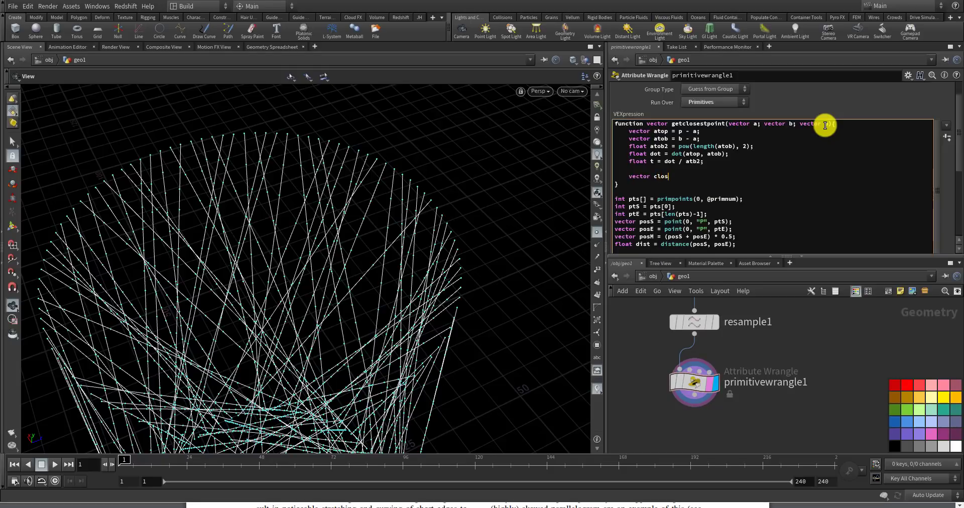
type("estp = a")
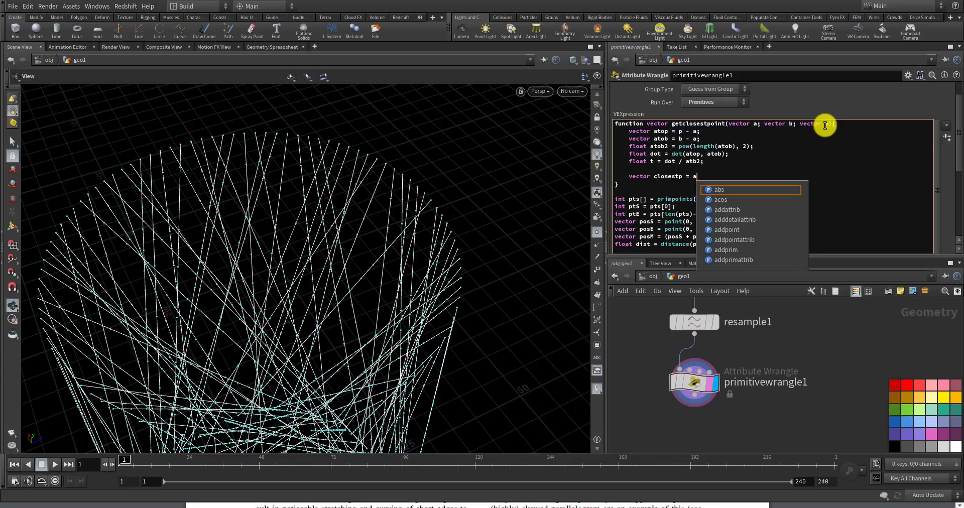
type(" *")
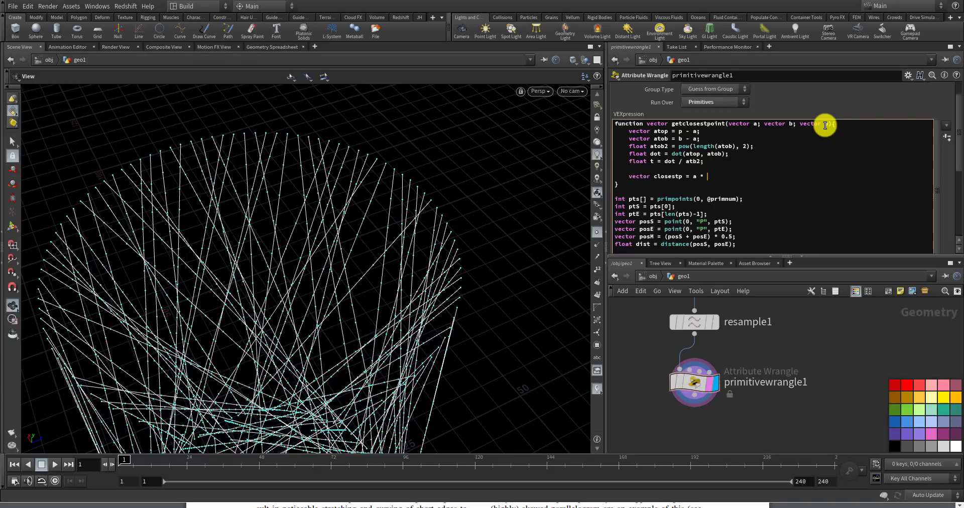
key("BackSpace")
type("+ atob*t;")
key("Return")
type("re")
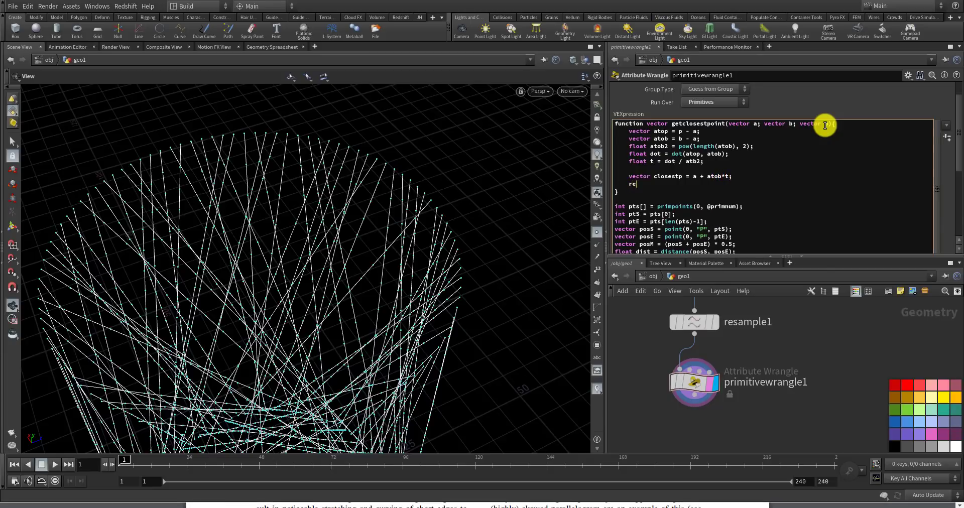
type("turn closestp;")
- Correct the atb2 typo to atob2 so the wrangle recooks without error
left_click(756, 347)
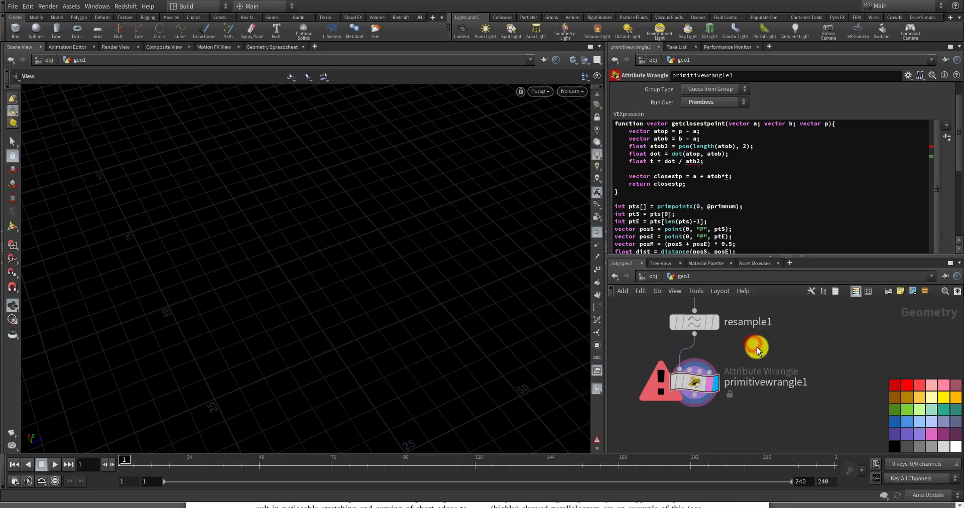
left_click(697, 165)
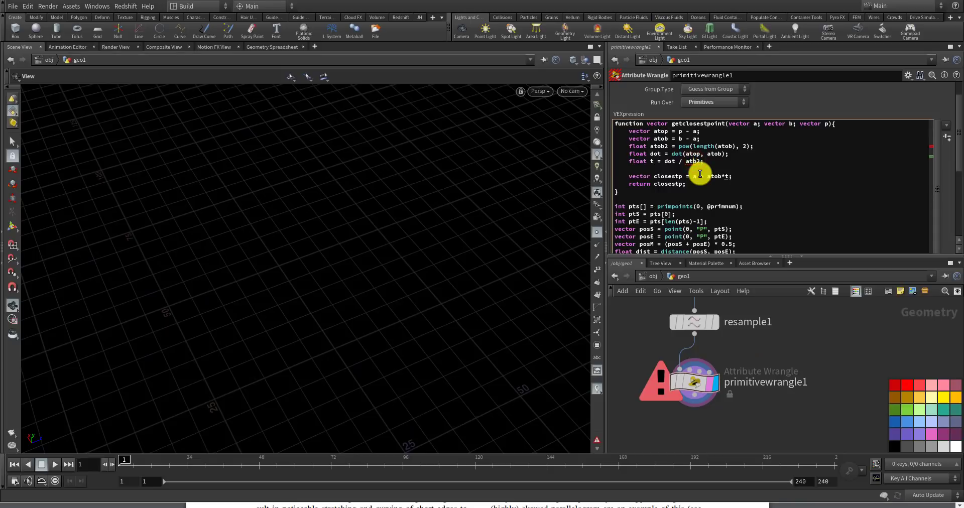
type("o")
left_click(646, 329)
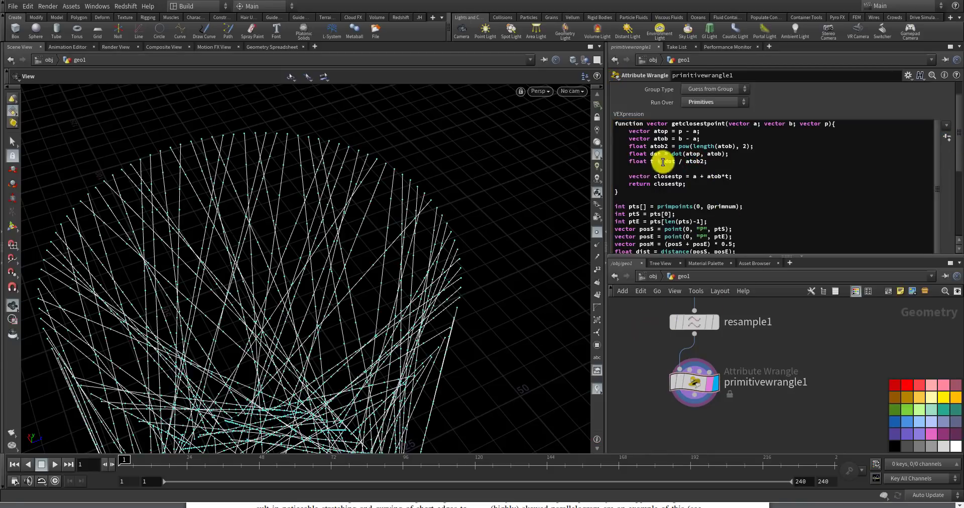
left_click(959, 161)
left_click_drag(959, 161, 955, 226)
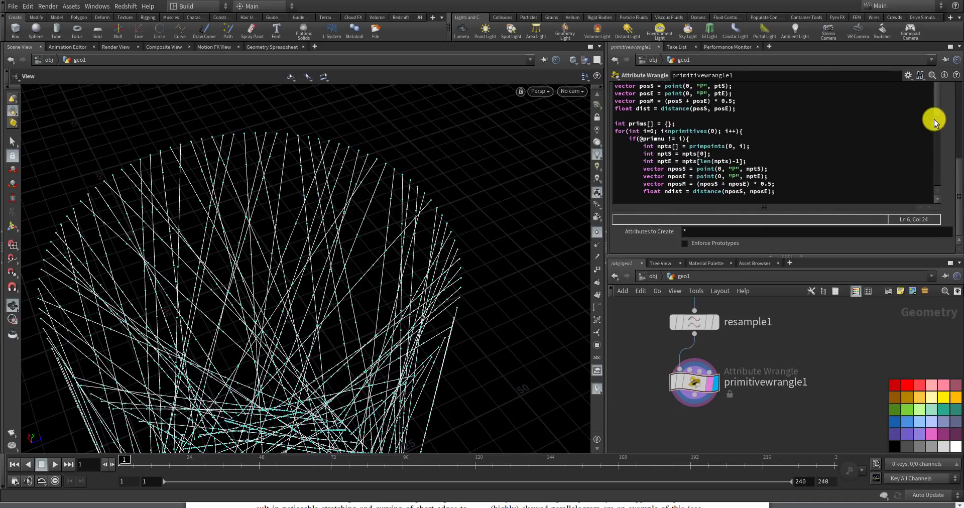
left_click_drag(938, 109, 948, 185)
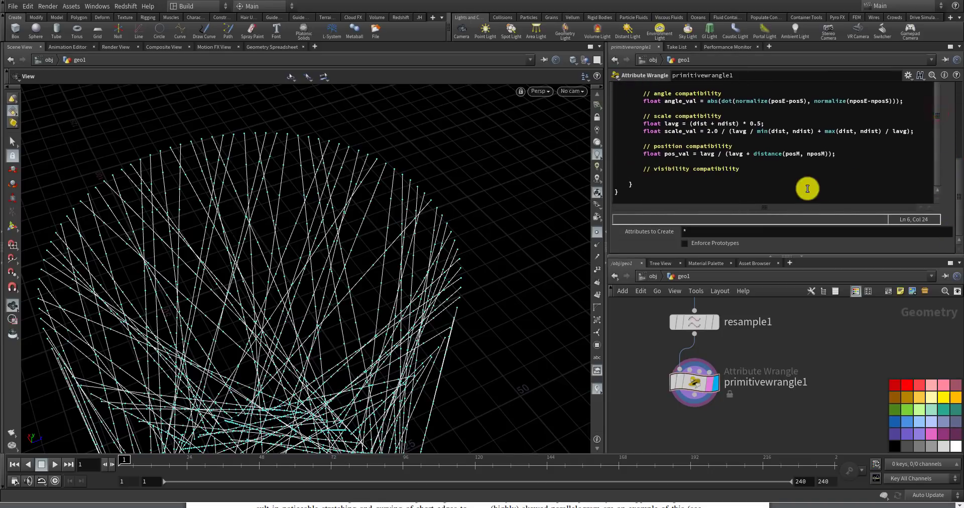
- Begin a 'vector iposS' declaration under the '// visibility compatibility' comment
left_click(782, 181)
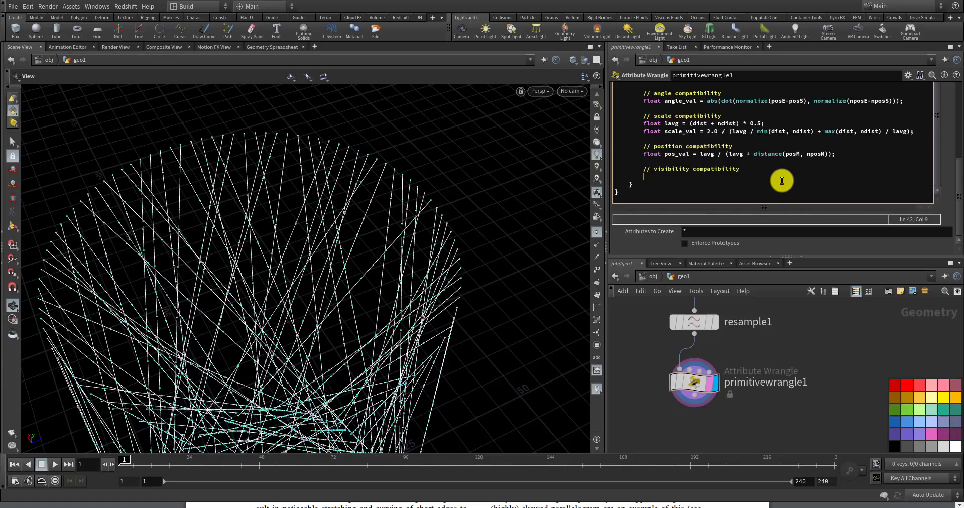
type("vector ipos")
type("S")
- Show resample1's resampled line ring in the viewport from a level front view
scroll(383, 163, "up", 5)
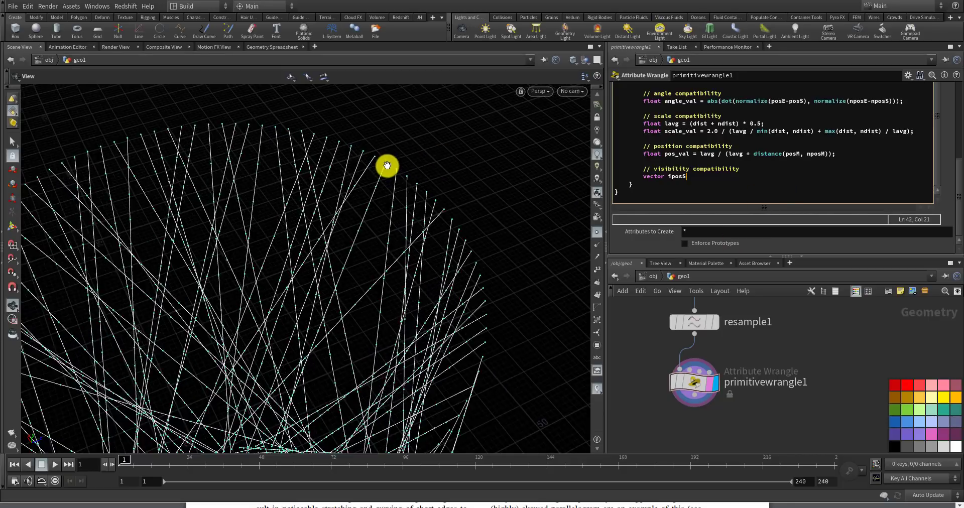
left_click_drag(386, 152, 338, 209)
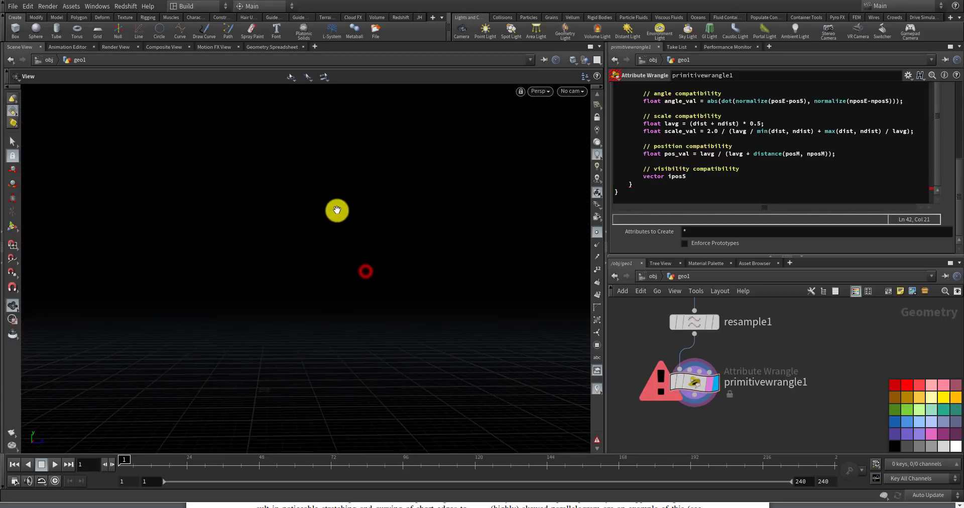
left_click(716, 321)
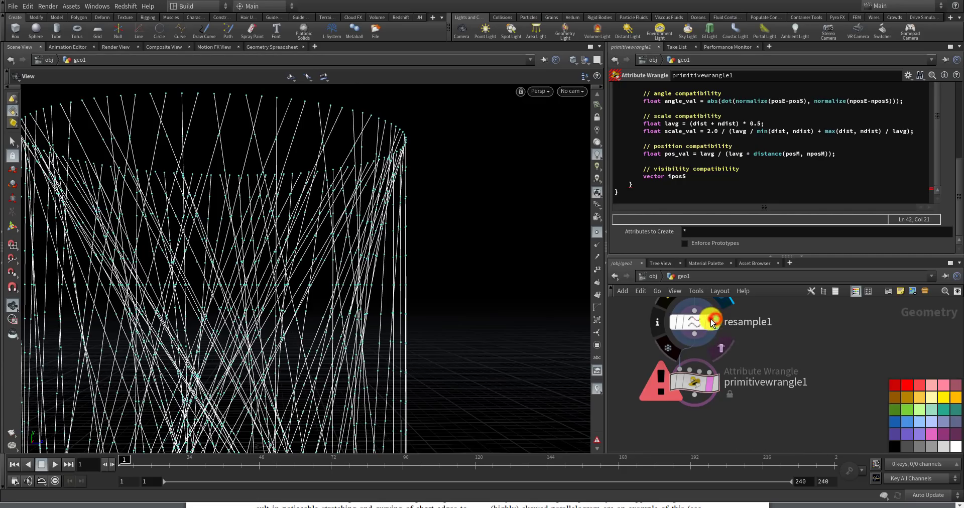
left_click_drag(376, 230, 350, 314)
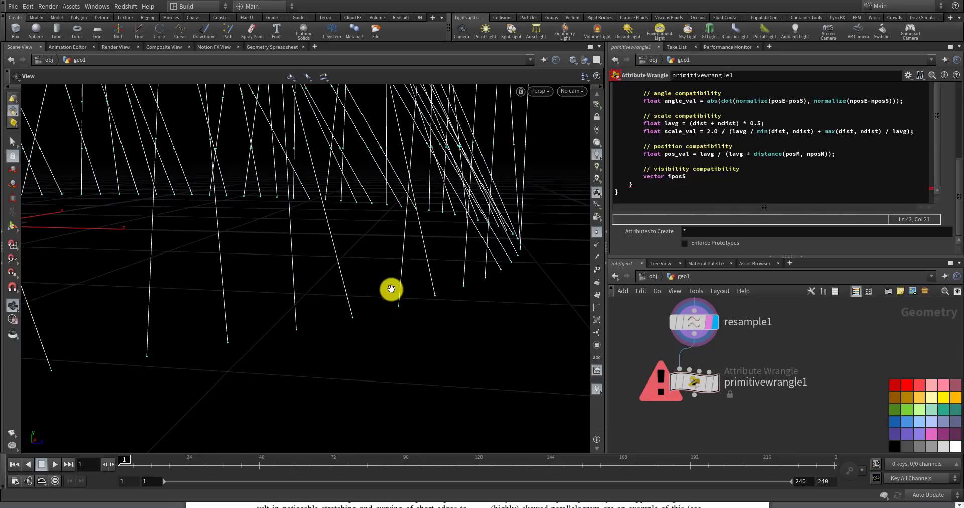
left_click(702, 170)
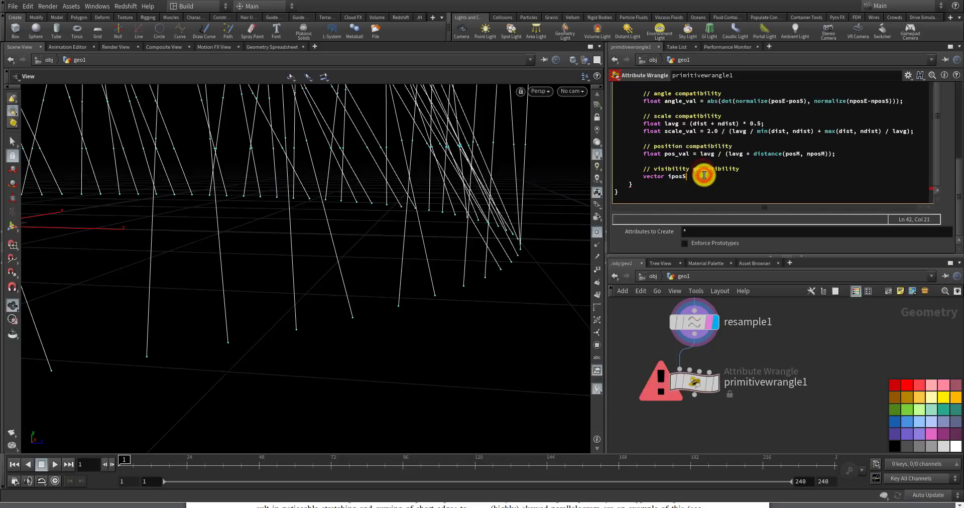
- Set iposS and iposE to getclosestpoint(nposS, nposE, posS/posE) and add midpoint iposM
left_click(704, 176)
type("get")
key("BackSpace")
key("BackSpace")
type("= getclosestpoint(")
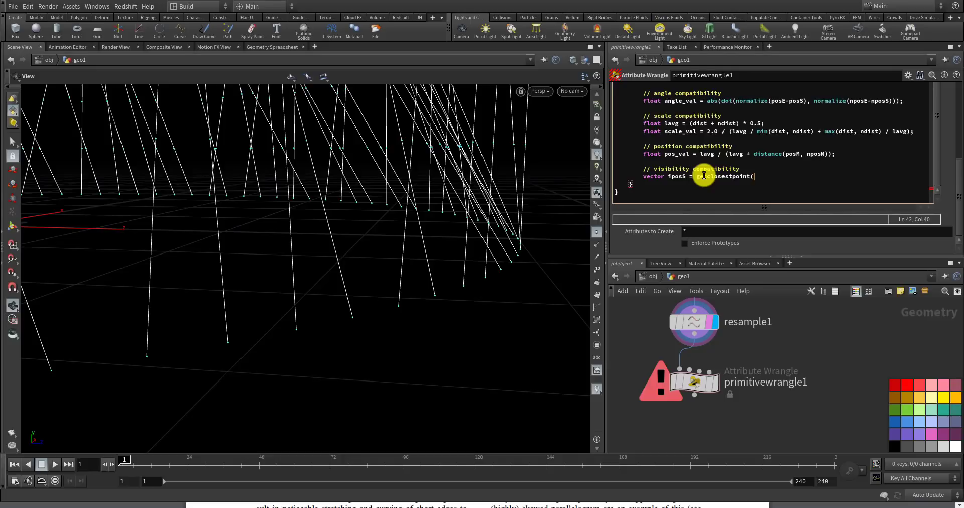
type("nposS, nposE, posS);")
key("Return")
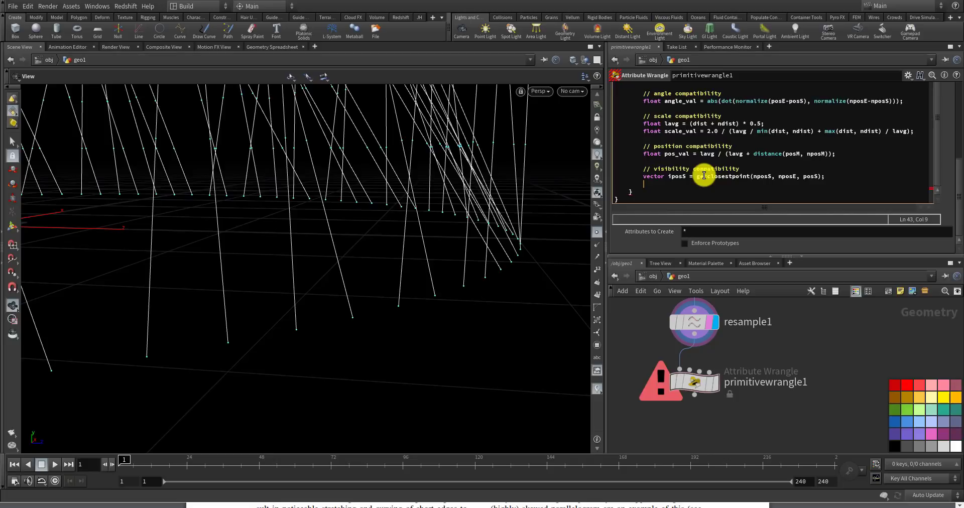
type("vect")
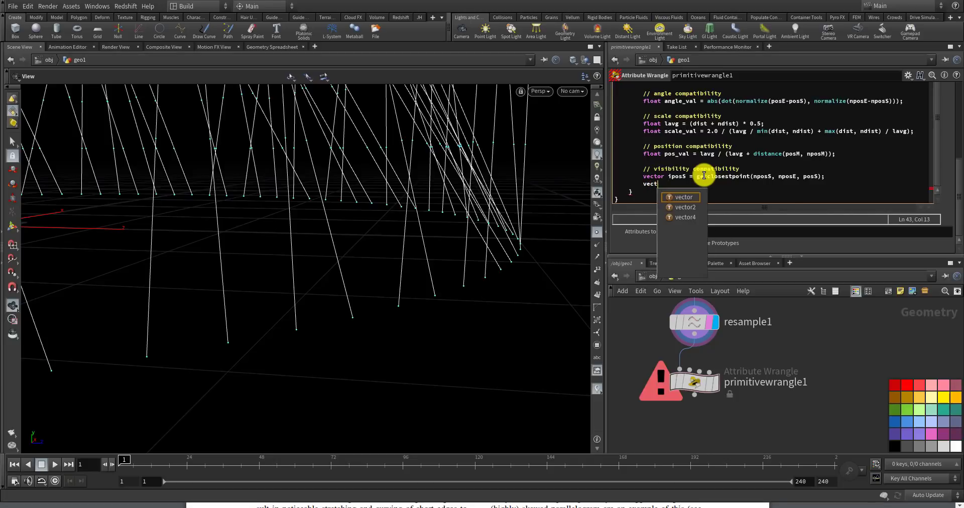
type("or ip")
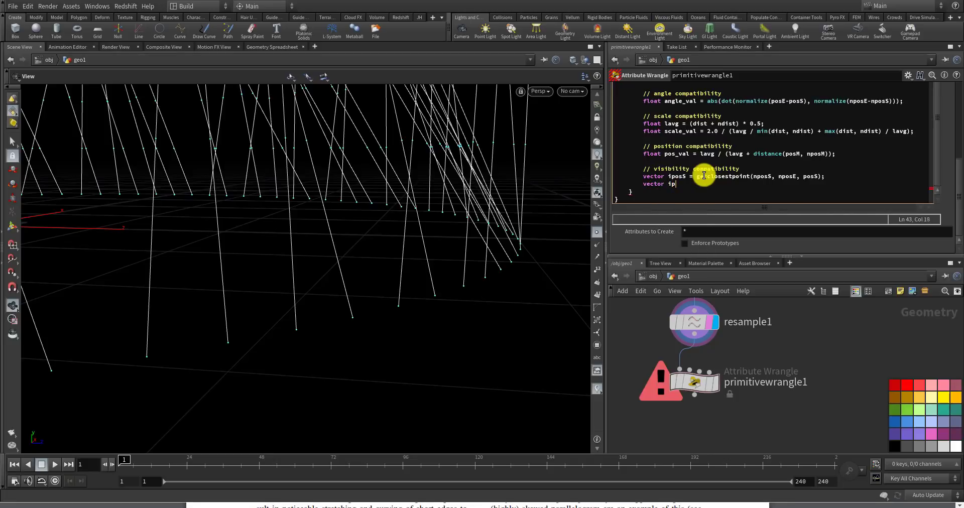
type("osE = get")
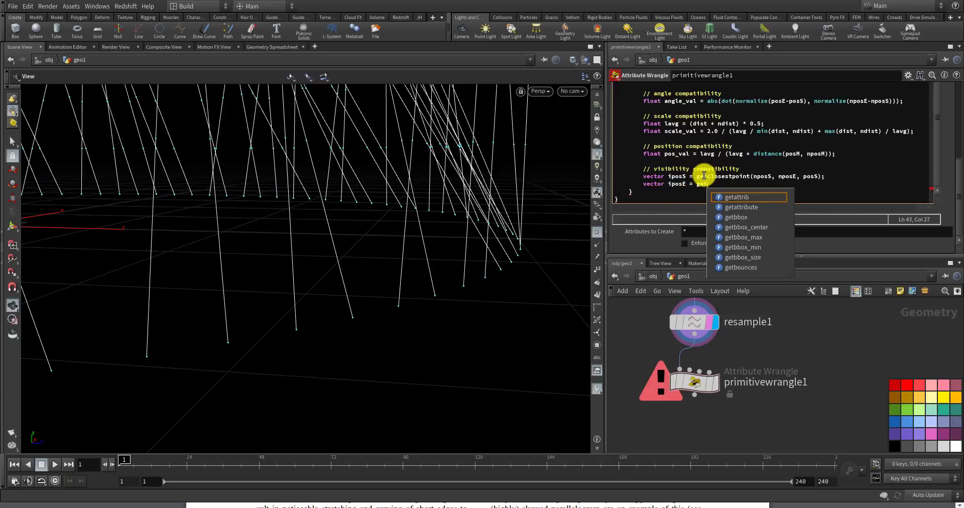
type("closestp")
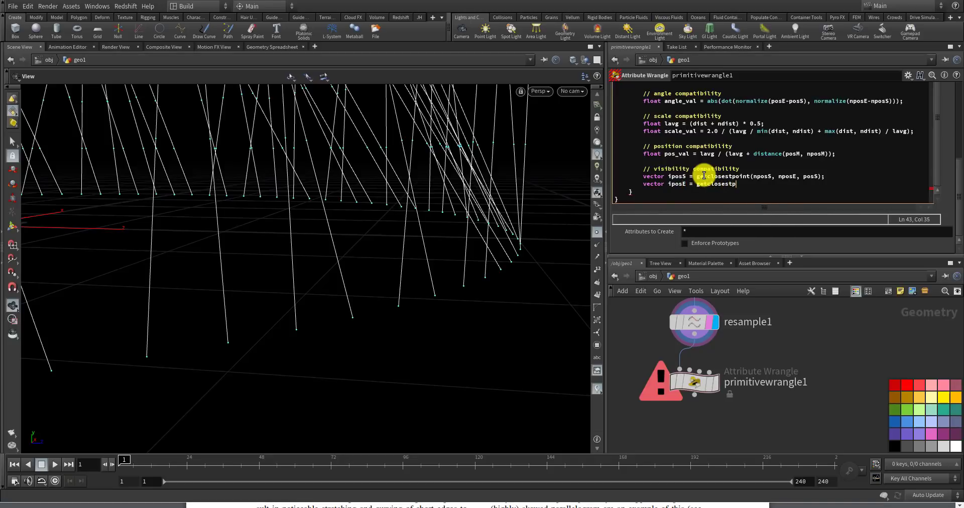
type("oint(nposS, nposE, posE);")
key("Return")
type("ect")
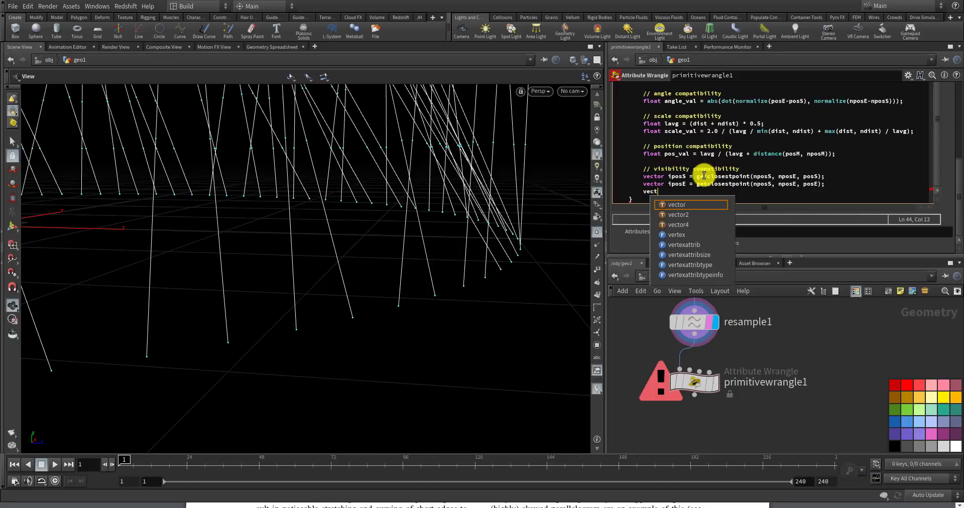
type("or ipsor ipos")
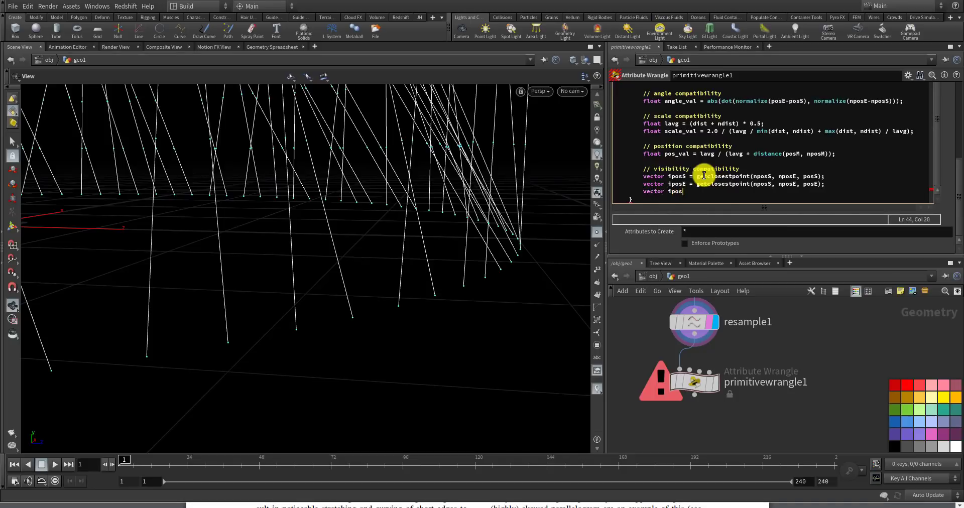
type("M = (iposS + iposE) * 0.5;")
key("Return")
- Write 'vector inposS = getclosestpoint(posS, posE, nposS);' on a new line
type("vector i")
type("npo")
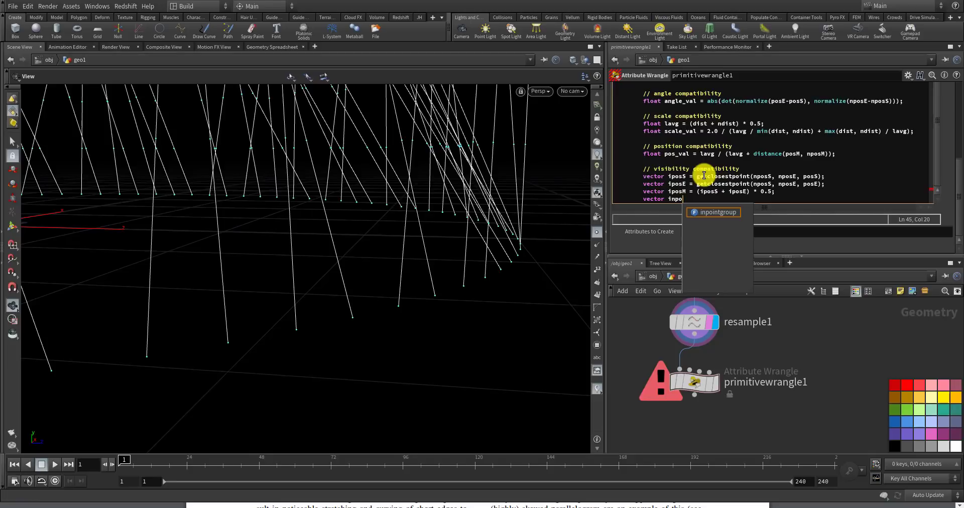
type("s")
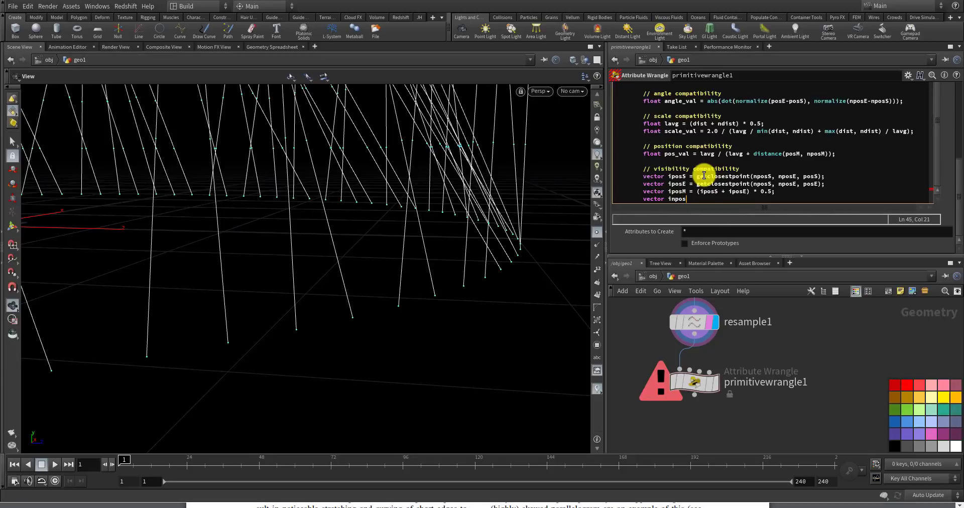
type("S = getclosestpoint(posS, posE, nposS);")
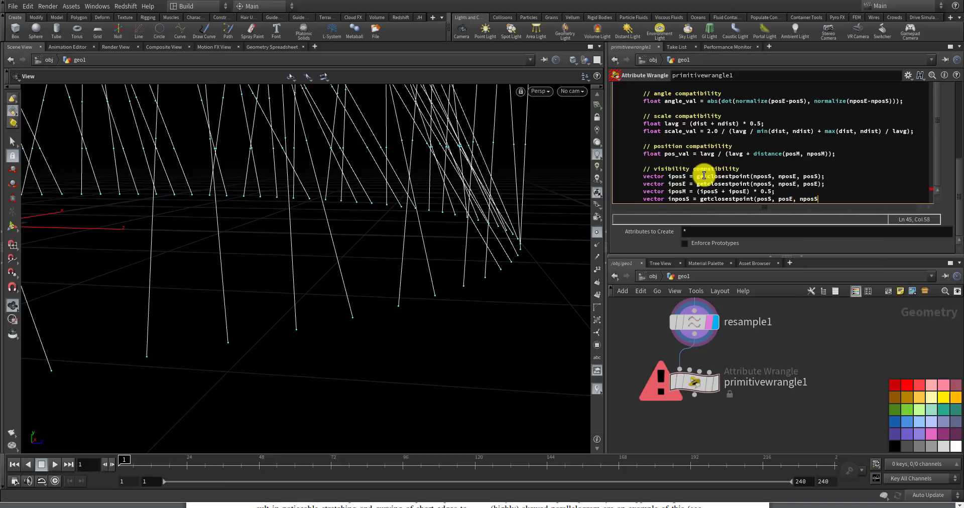
key("Return")
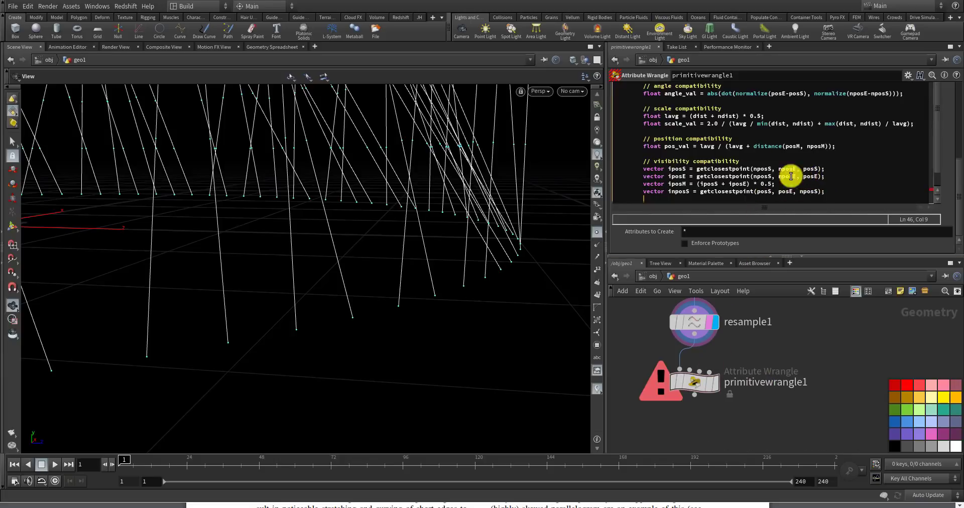
- Add inposE = getclosestpoint(posS, posE, nposE) below the inposS line
left_click_drag(792, 184, 609, 167)
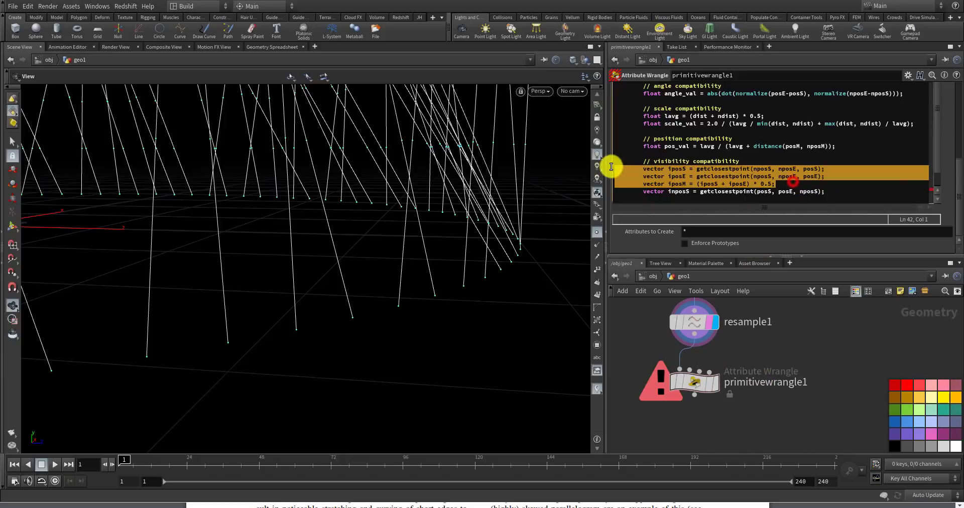
left_click(727, 199)
type("vector")
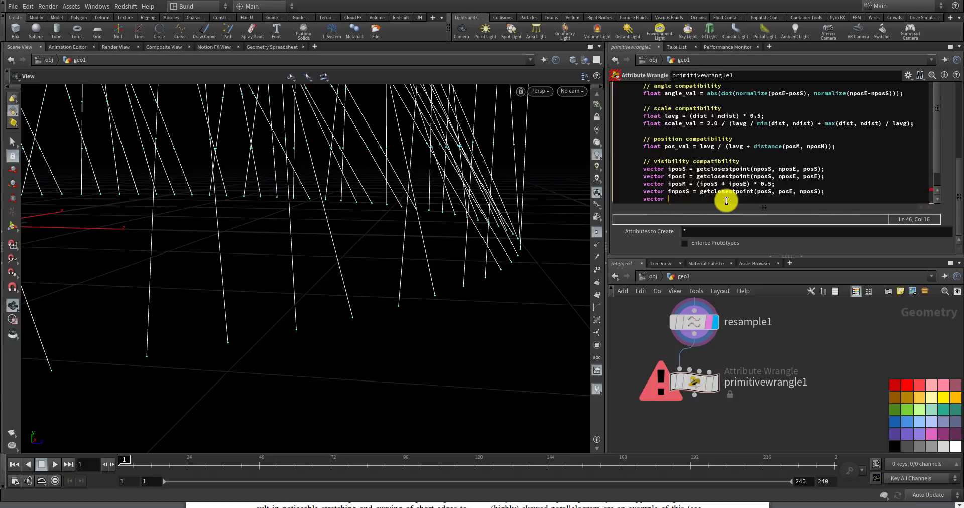
type(" inposE = getclosestpoint(posS, posE, in")
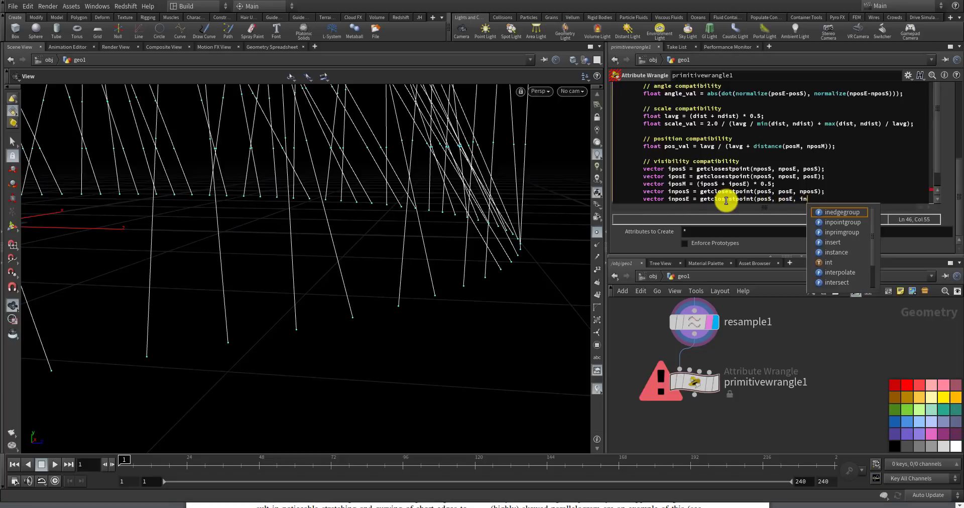
type("pos")
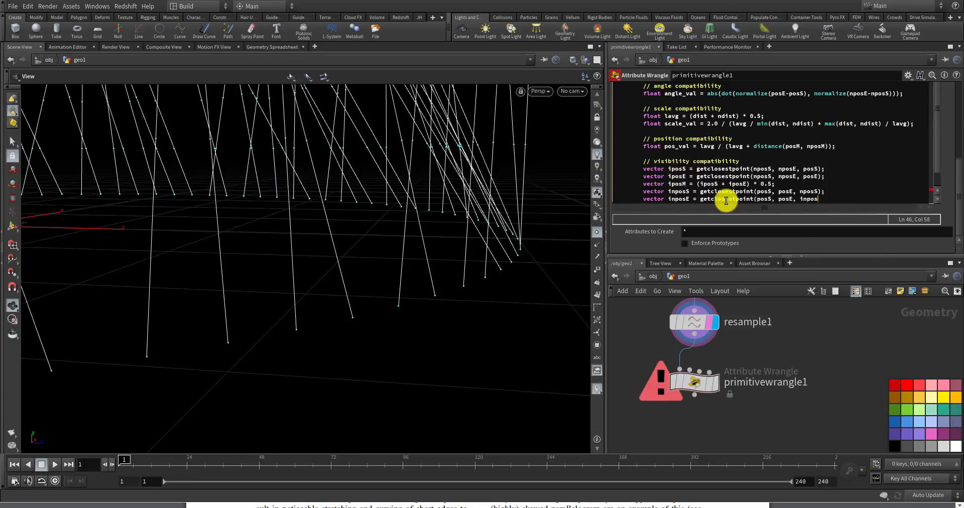
key("BackSpace")
key("BackSpace")
key("BackSpace")
key("BackSpace")
key("BackSpace")
type("nposE")
key("Return")
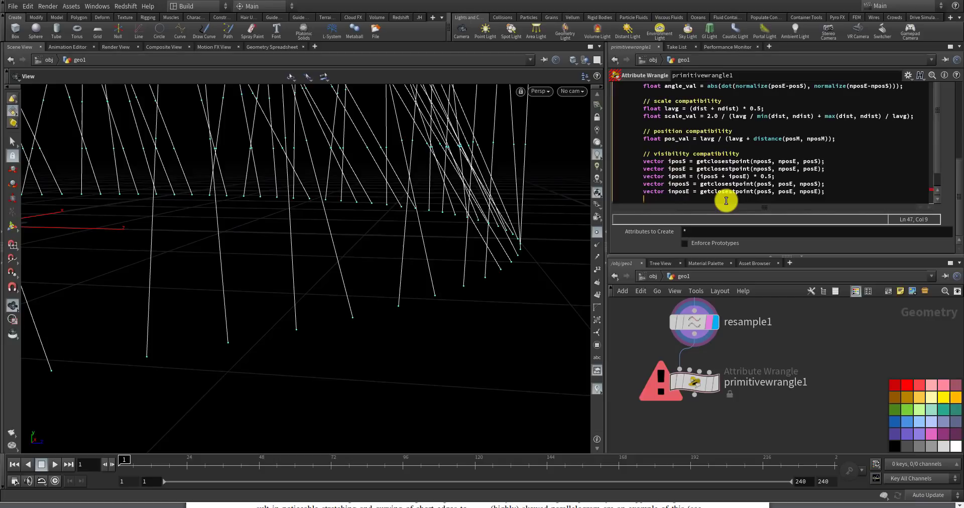
- Add midpoint inposM = (inposS + inposE) * 0.5 and switch back to the edge-bundling paper
type("vector inposM = (inposS + inpo")
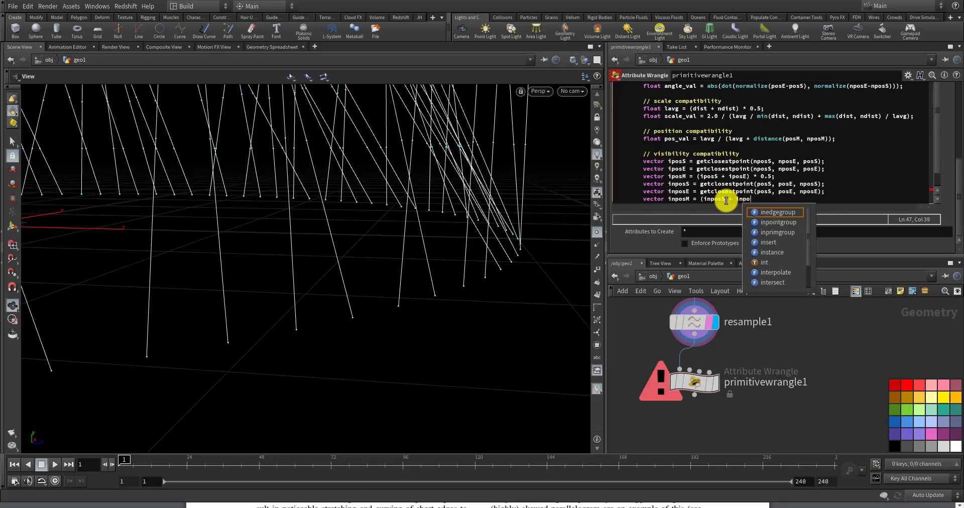
type("sE) *")
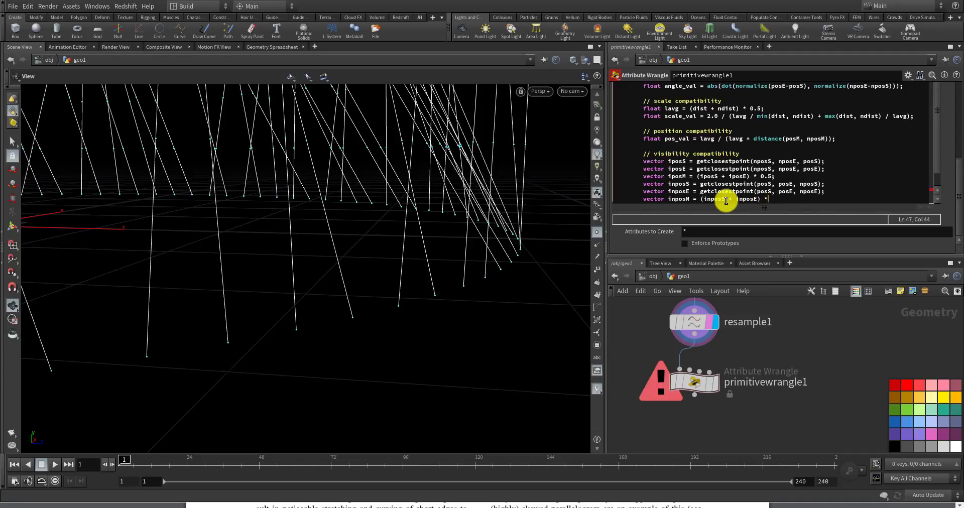
type(" 0.5;")
key("Return")
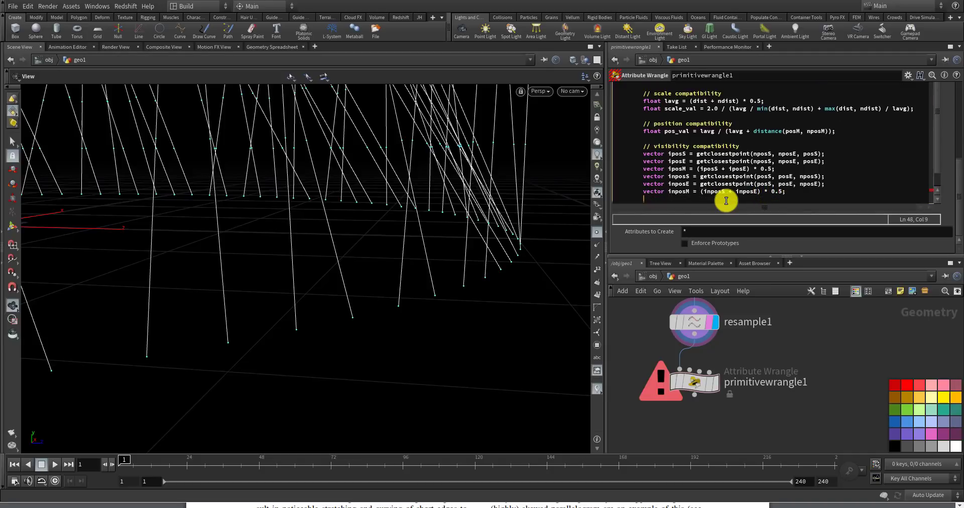
key("Return")
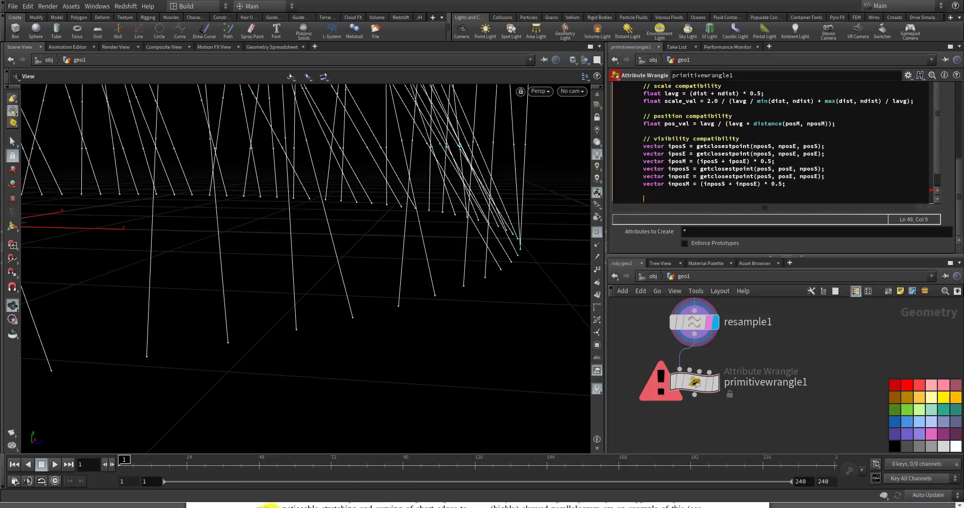
key("alt+Tab")
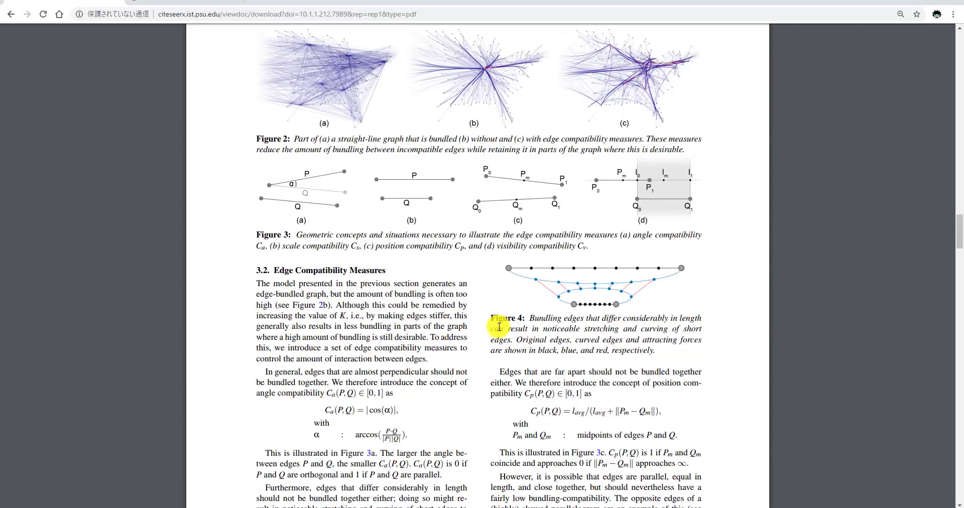
- Scroll the paper to the visibility compatibility formula Cv(P,Q) = min(V(P,Q), V(Q,P))
left_click(604, 360)
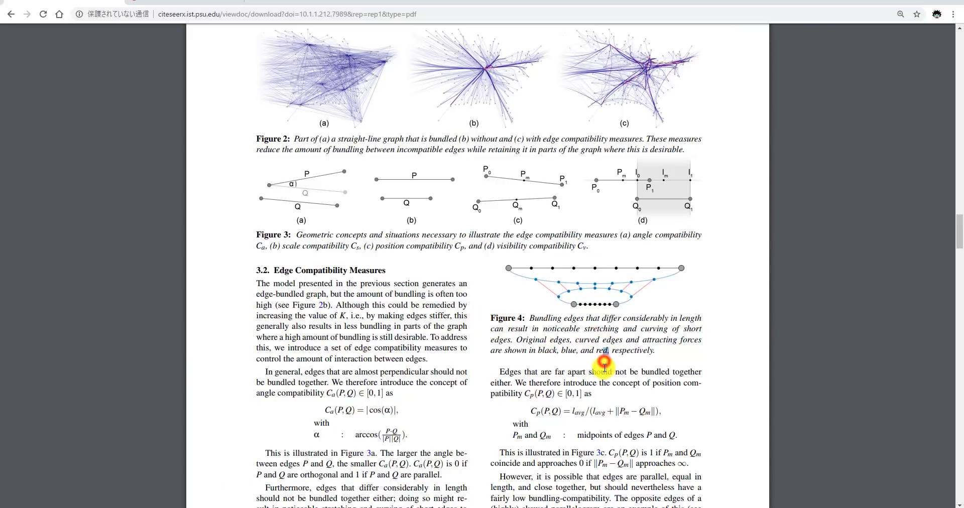
left_click_drag(957, 223, 960, 251)
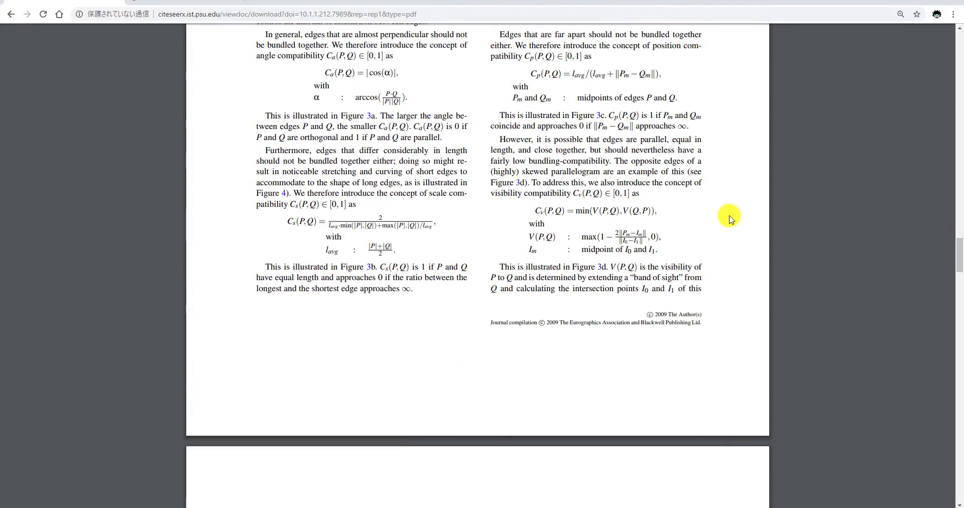
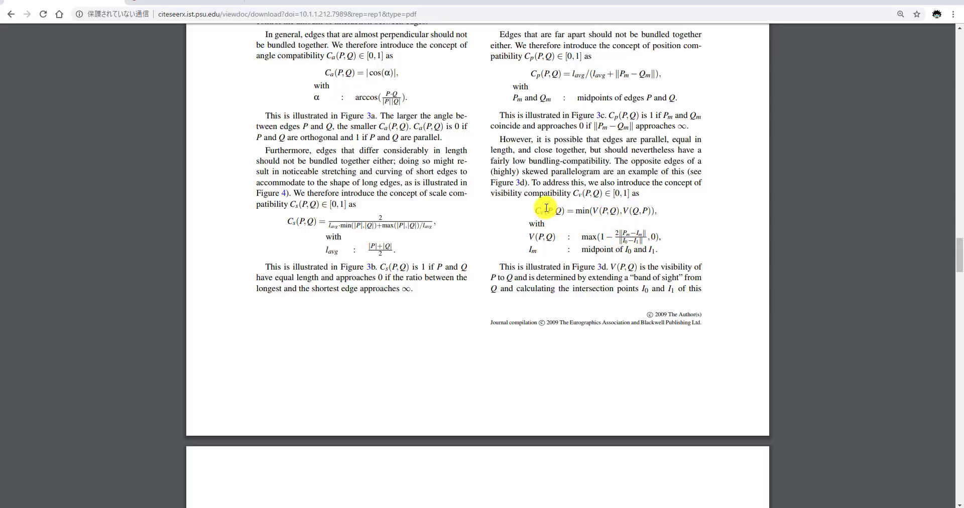
- Highlight parts of the paper's Cv(P,Q) and V(P,Q) visibility formulas, then return to Houdini
left_click_drag(535, 211, 653, 209)
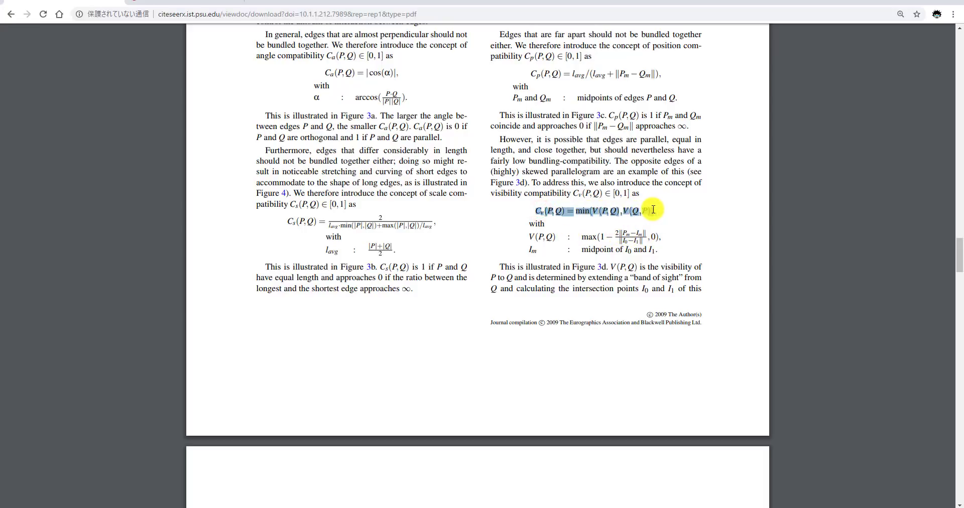
left_click(618, 217)
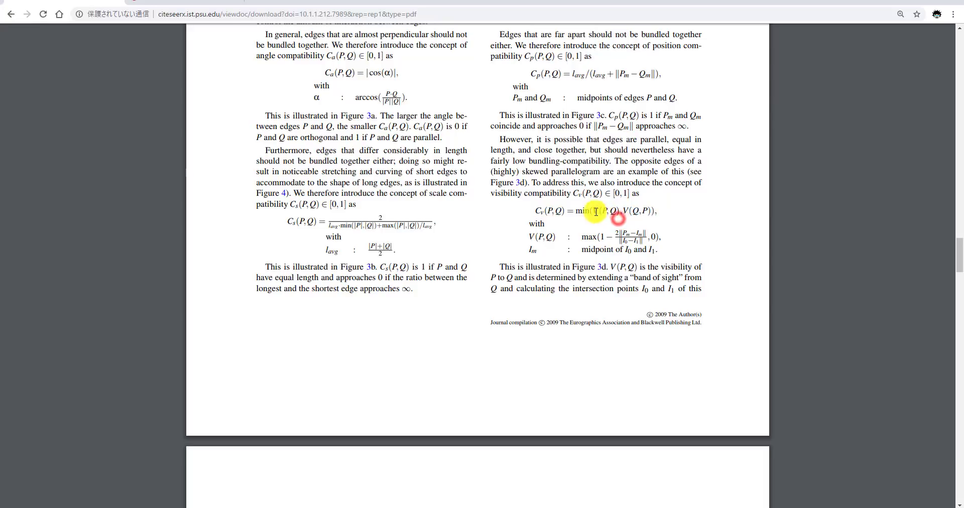
left_click_drag(590, 210, 651, 211)
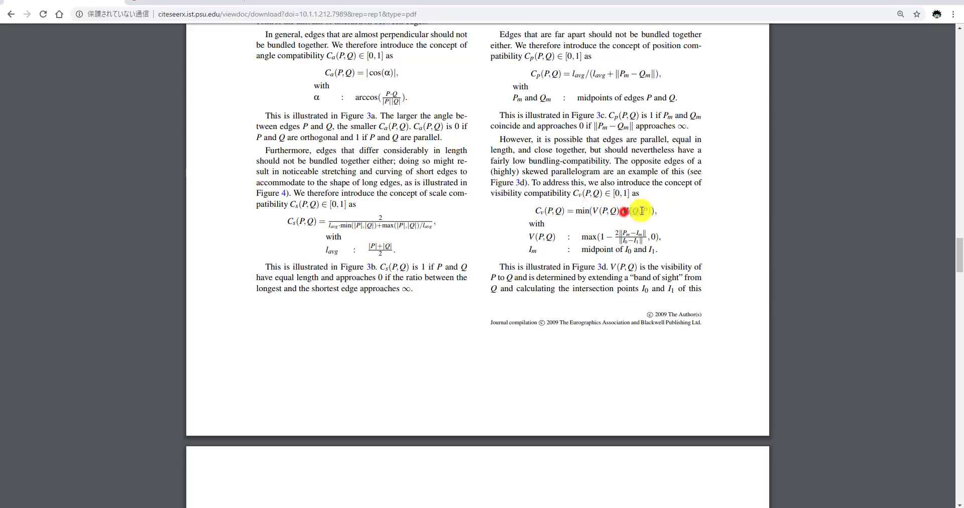
left_click(612, 212)
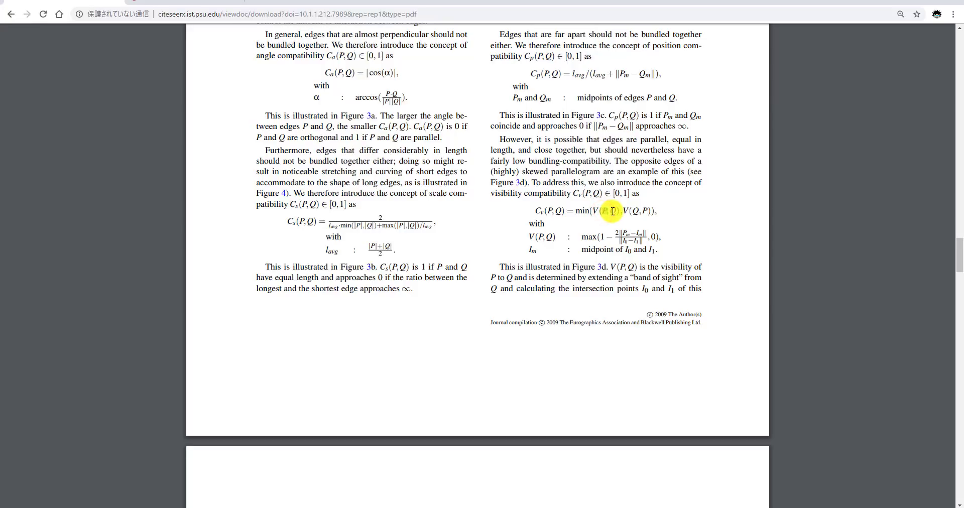
double_click(613, 211)
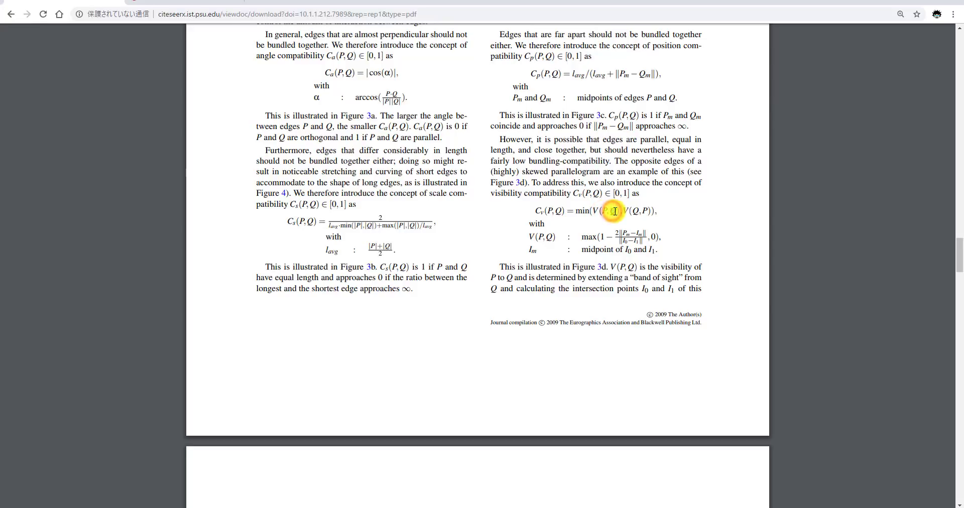
left_click(543, 234)
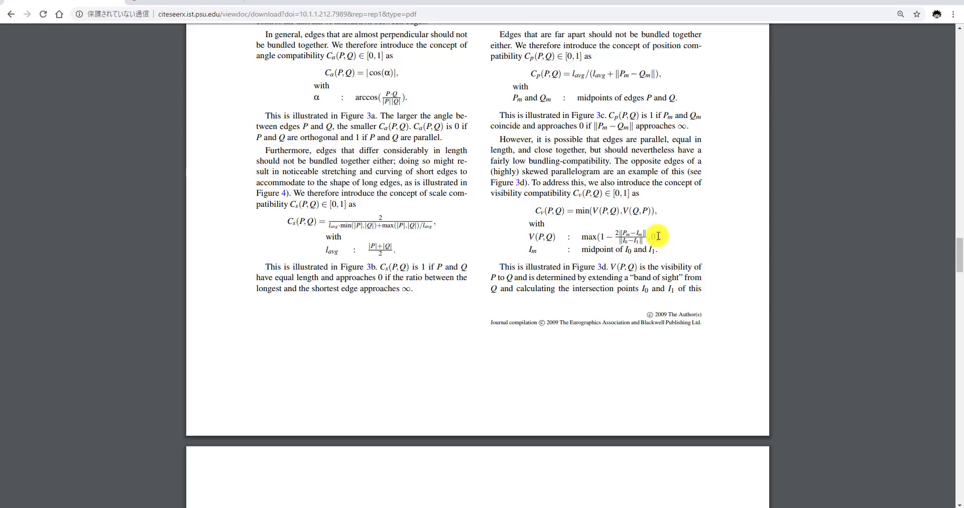
left_click_drag(658, 236, 603, 237)
left_click(582, 238)
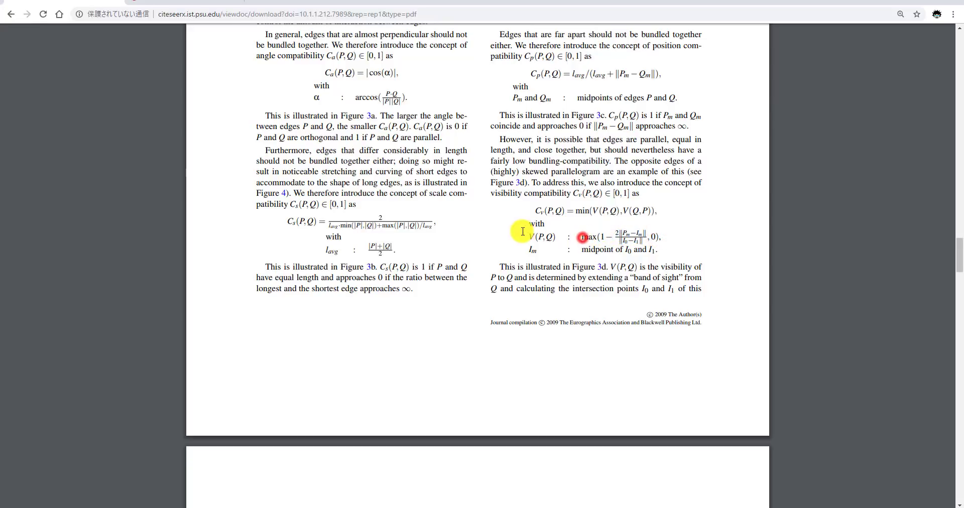
left_click(548, 237)
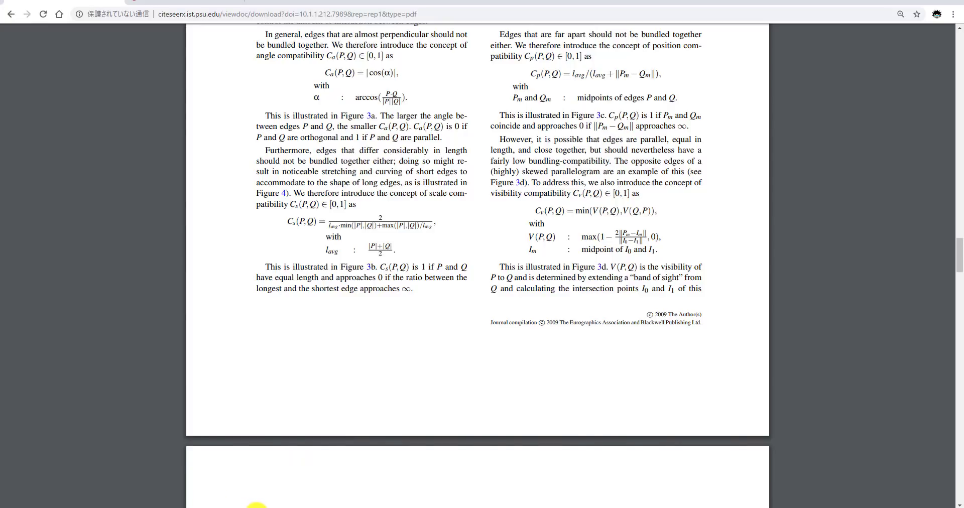
key("alt+Tab")
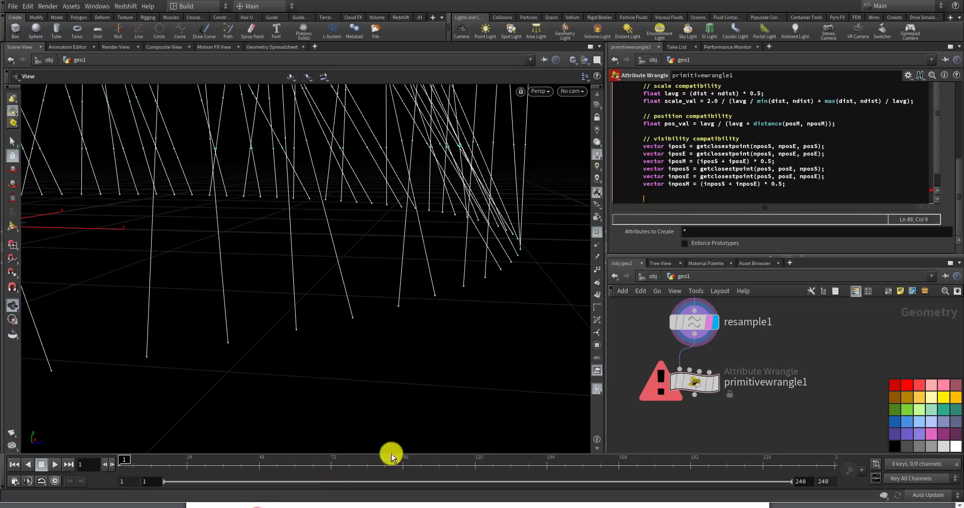
- Below inposM, type vector v1 = max(1.0 - 2*distance(posM, inposM)) / distance(inposS, inposE), 0);
left_click(728, 190)
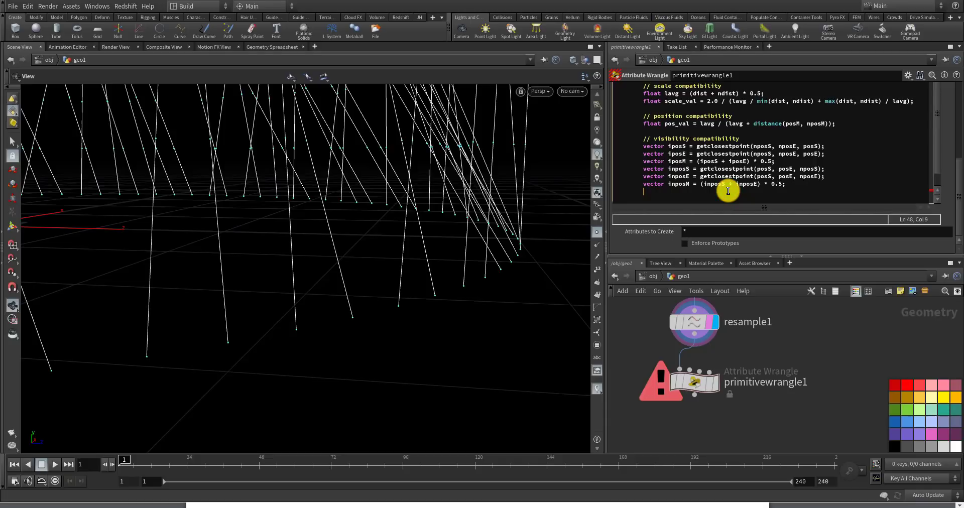
type("vector ")
type("v1")
type("= max(")
type("1.0")
type(" - 2*distance")
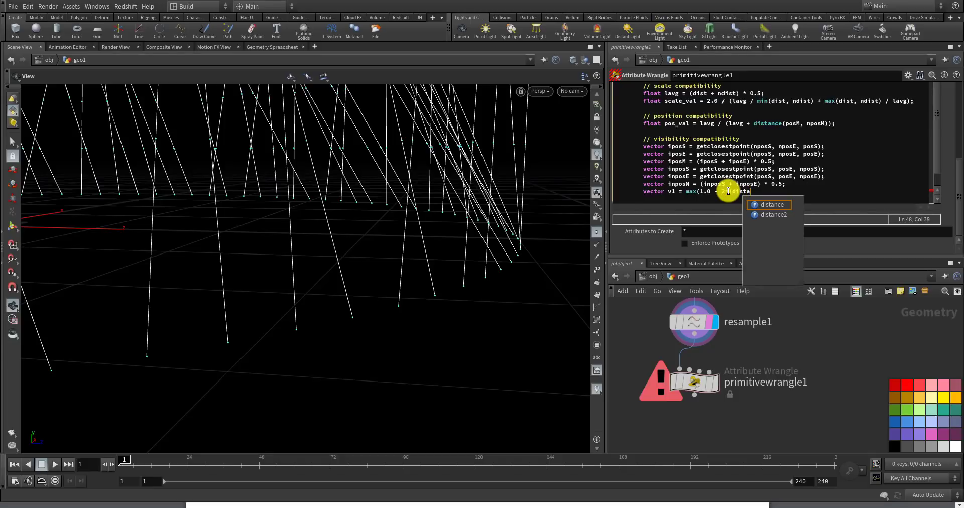
type("(")
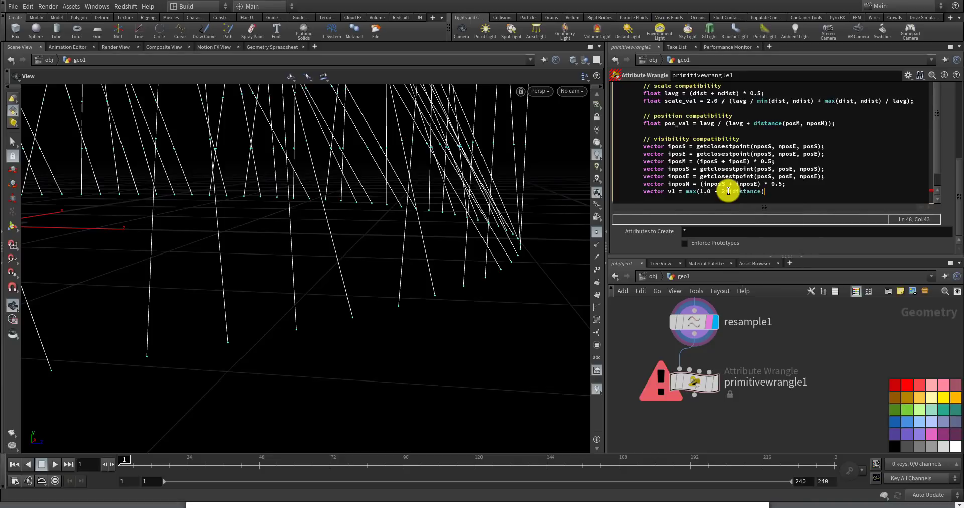
type("posM, inp")
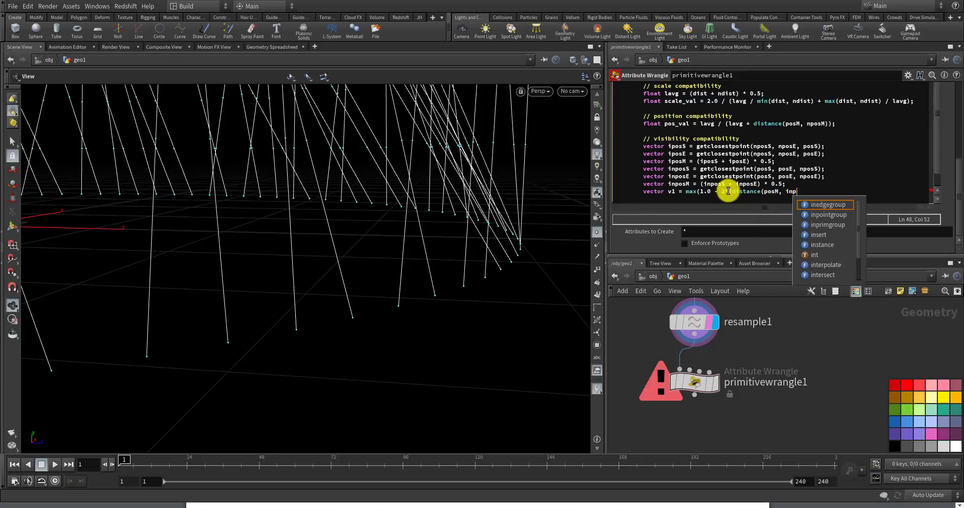
type("osM)")
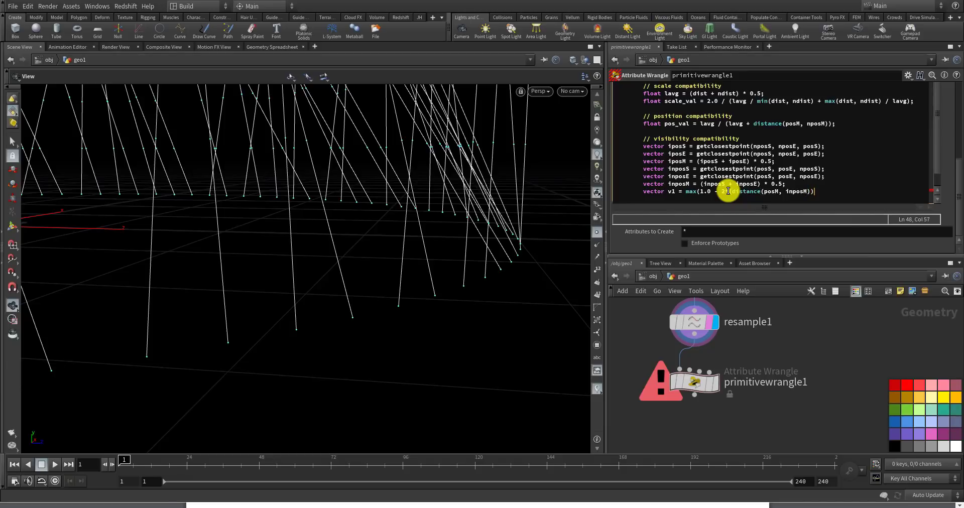
type(") / distance(inposS, inposE), 0);")
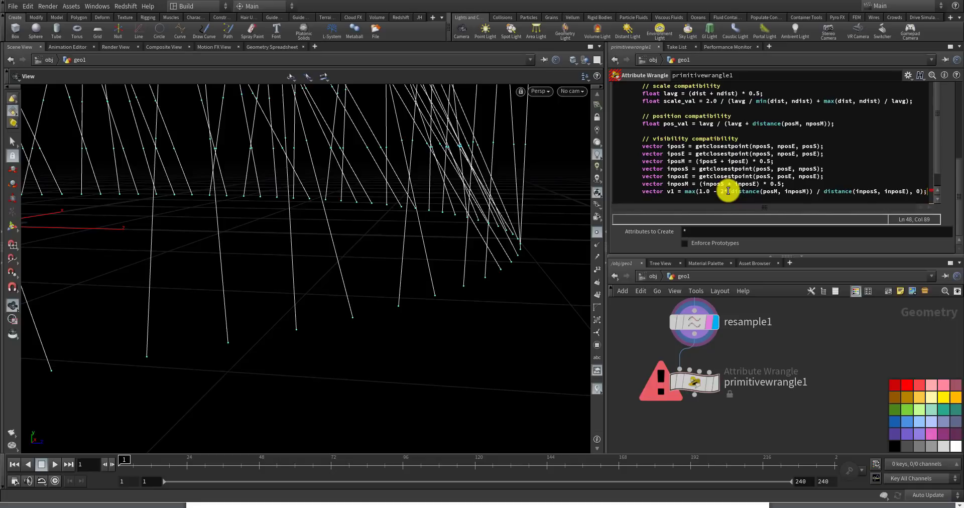
- Widen the code pane and fix the v1 line's parentheses with an added closing bracket
left_click(869, 192)
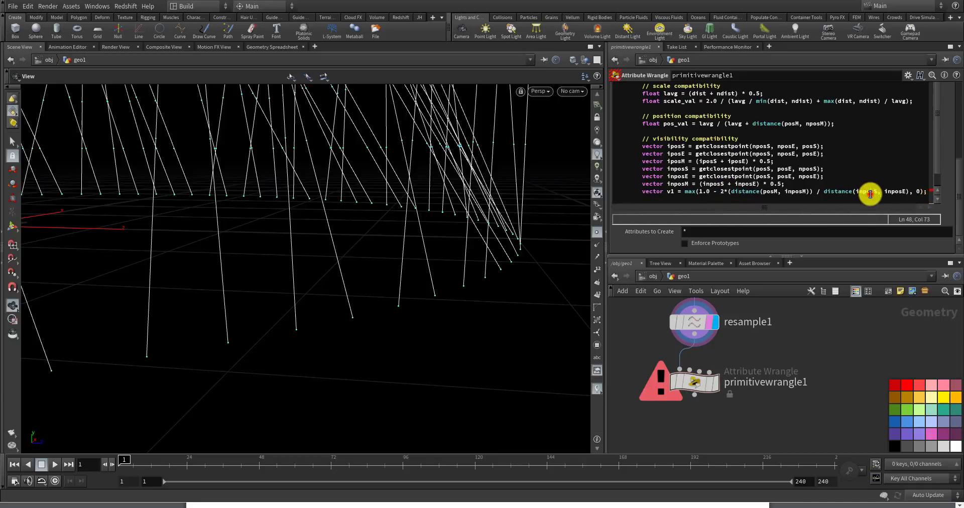
left_click_drag(605, 158, 576, 155)
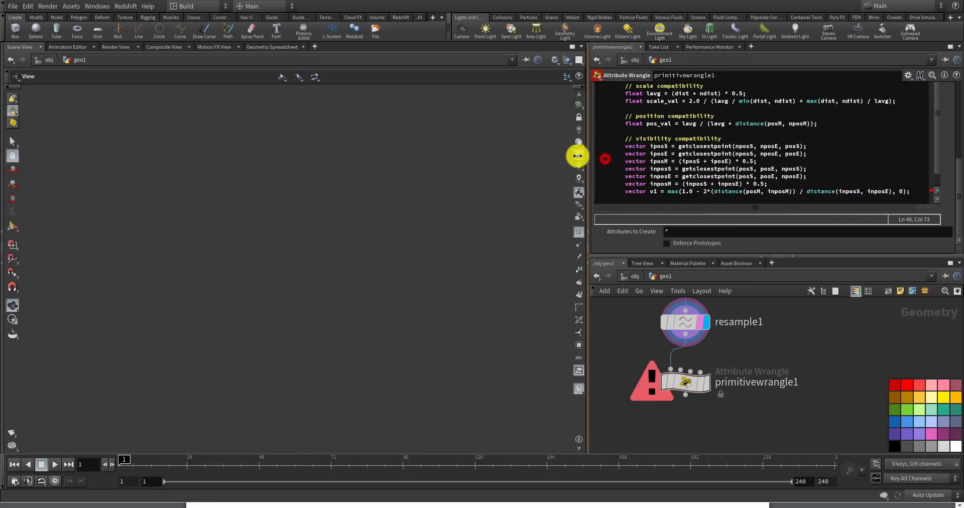
left_click_drag(880, 191, 673, 193)
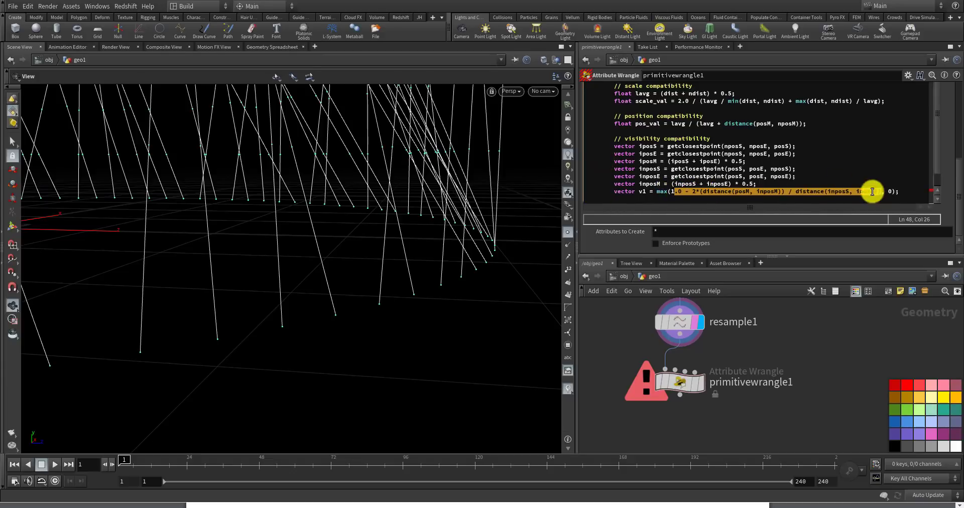
left_click(889, 194)
left_click(853, 330)
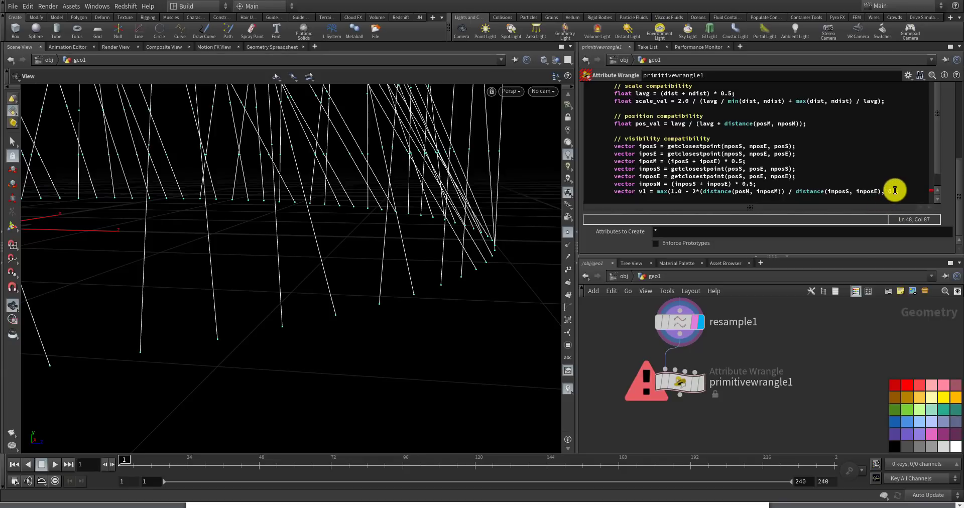
type(")")
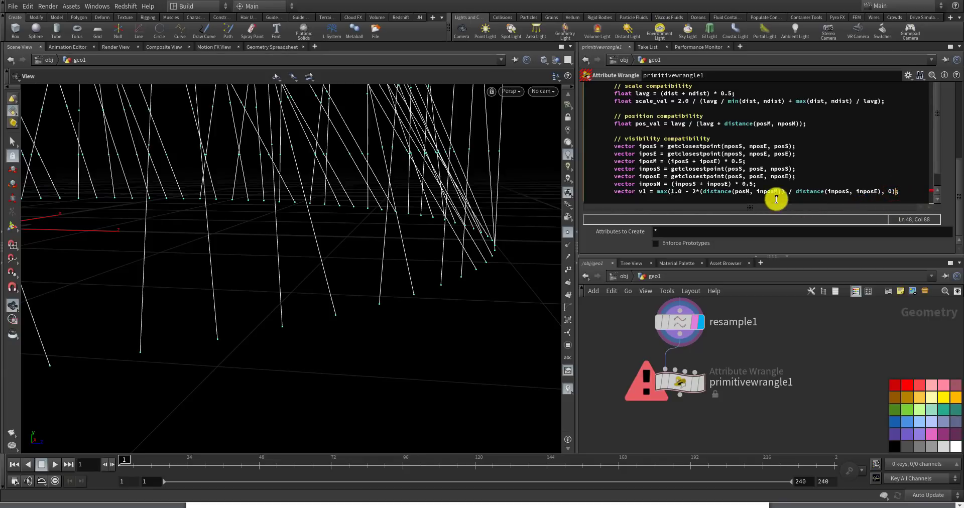
scroll(959, 188, "up", 2)
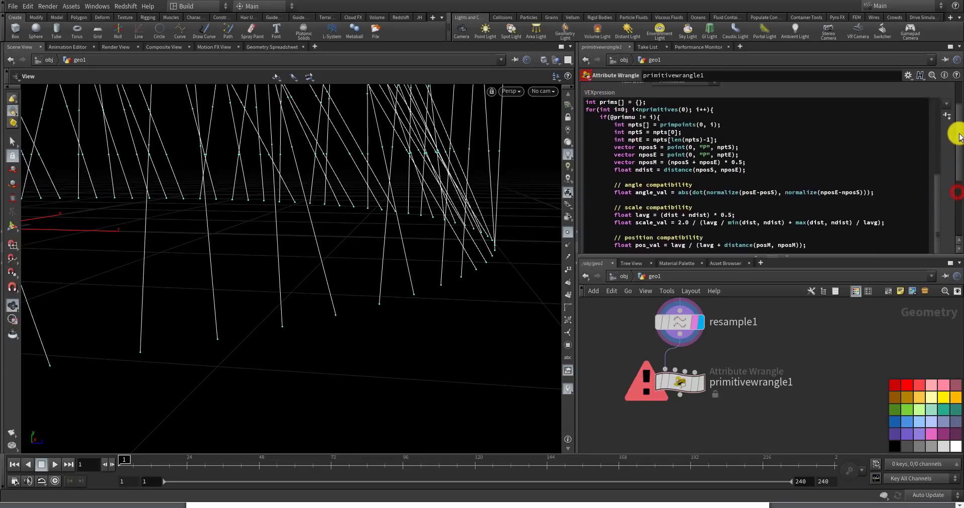
scroll(860, 243, "down", 2)
mouse_move(726, 391)
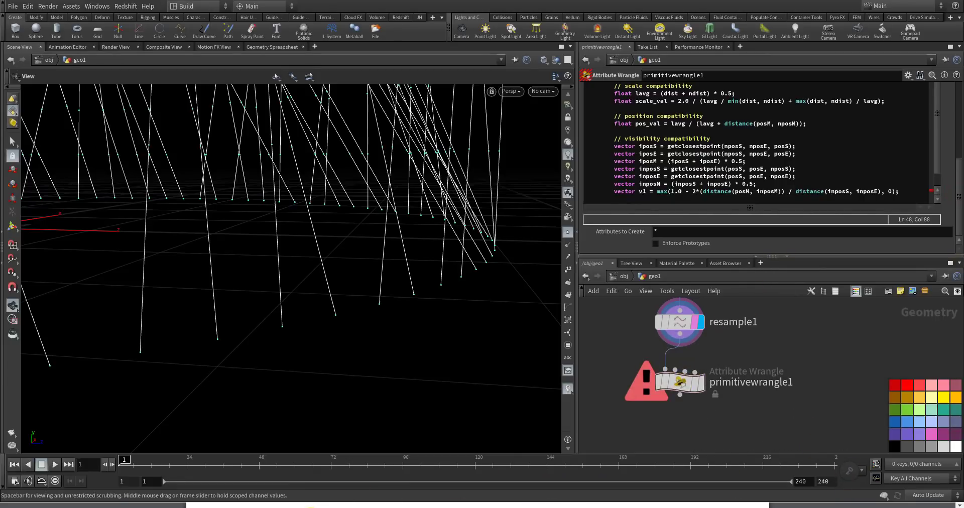
- Start a v2 line below v1: vector v2 = max(1.0 - 1*(distance(iposM, ipos
left_click(337, 504)
left_click(915, 477)
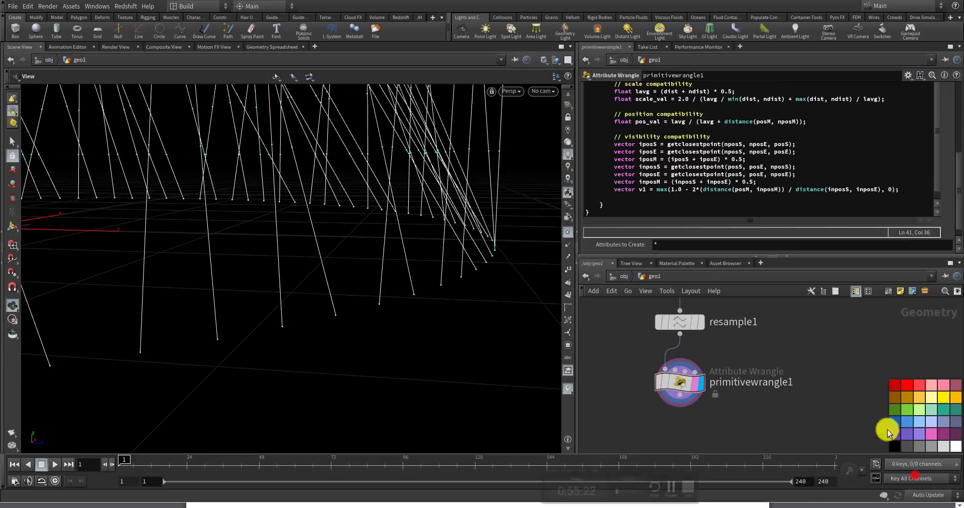
left_click(687, 202)
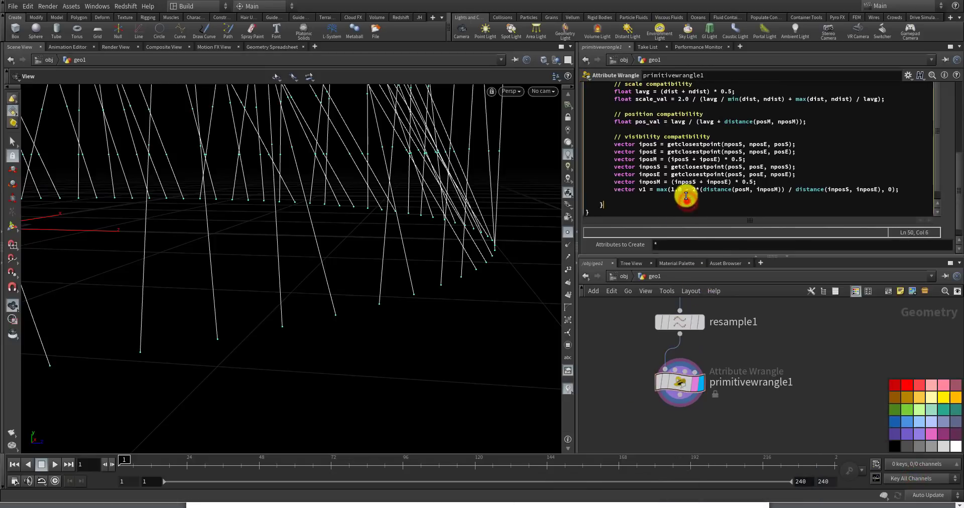
left_click(685, 196)
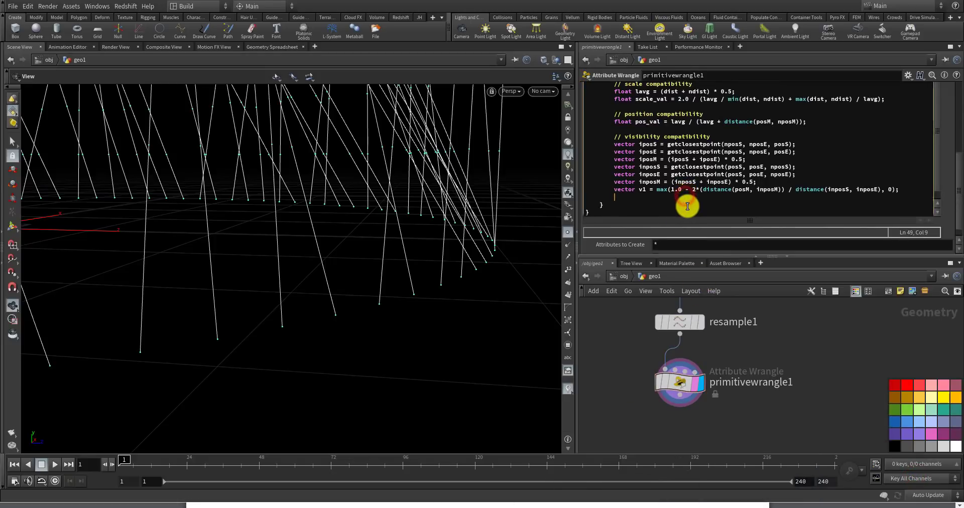
type("vector ")
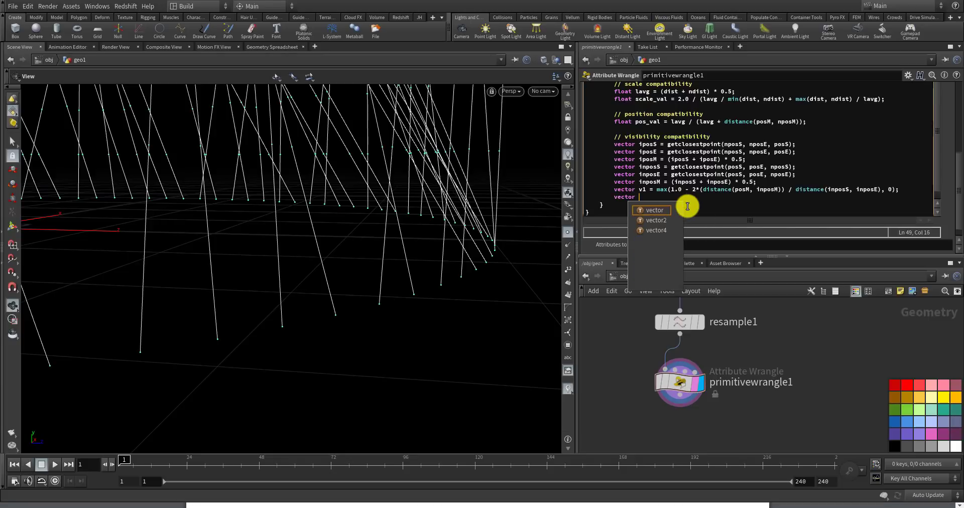
type("v2 = max()")
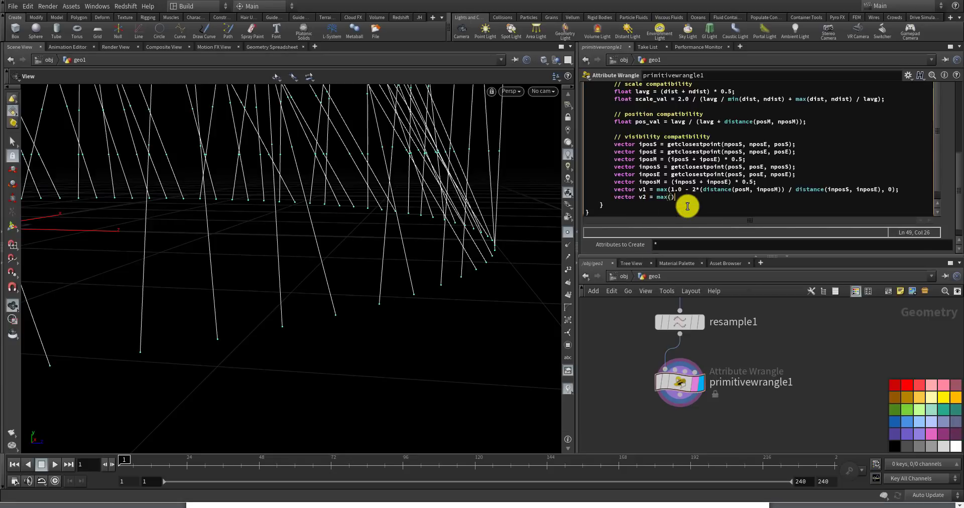
key("BackSpace")
type("1.0 ")
type("- 1")
type("*")
type("(distance(")
type("iposM, ")
type("ipos")
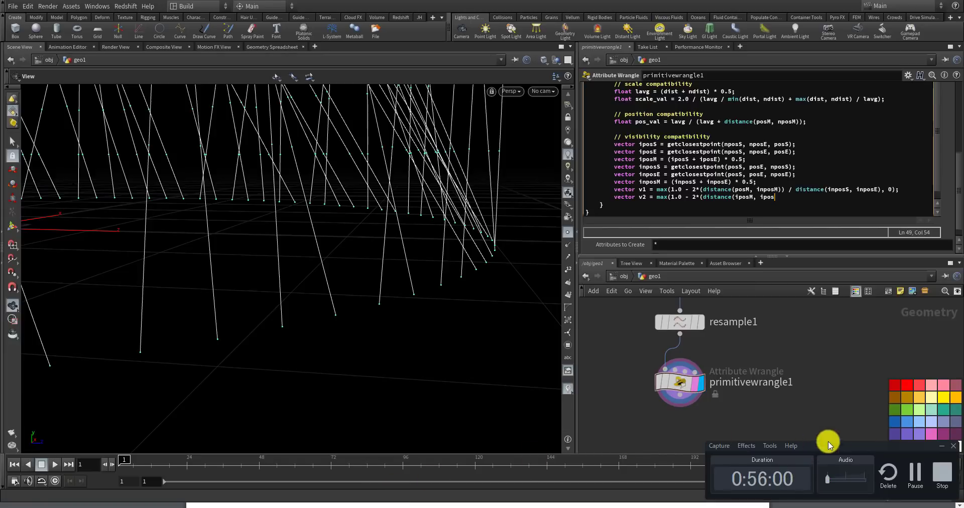
left_click(917, 472)
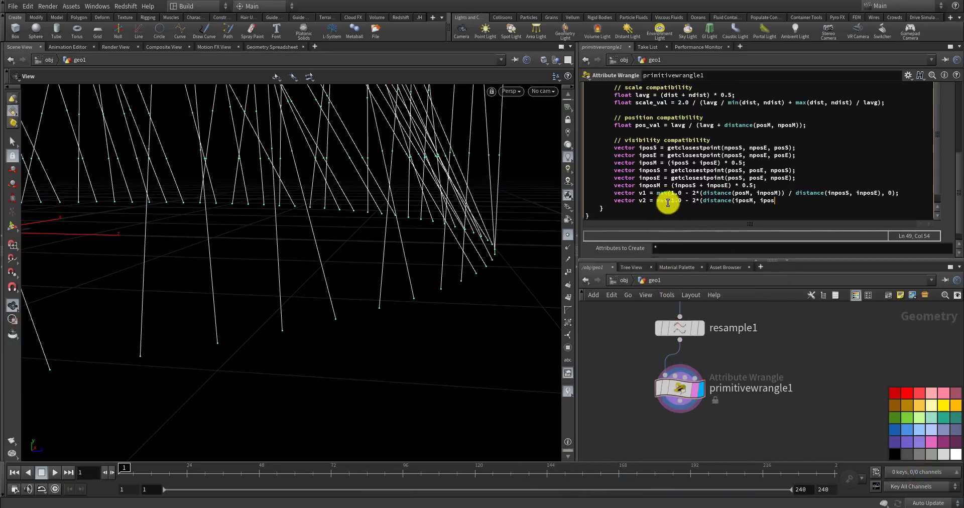
- Change the v2 distance variables to nposM and iposM, then bring up the paper in Chrome
double_click(741, 199)
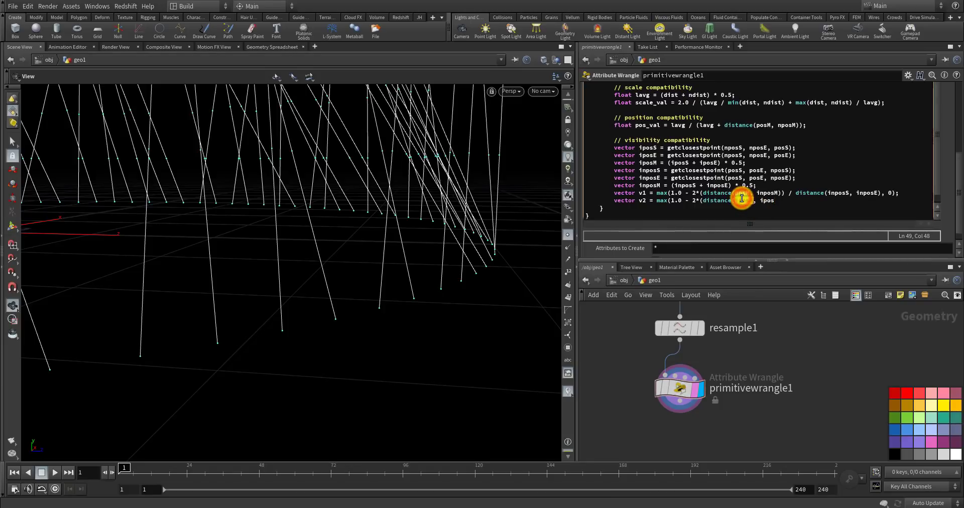
type("nposM")
type("M")
double_click(768, 201)
type("iposM")
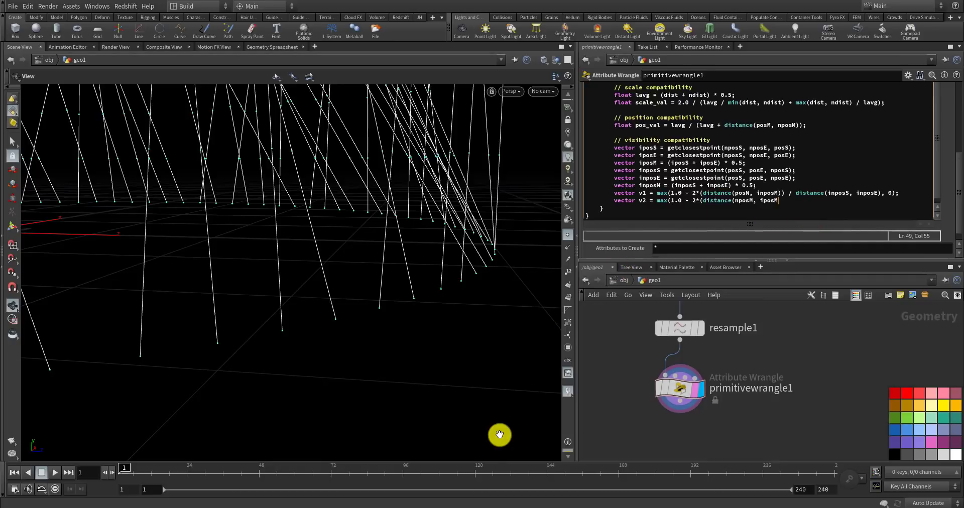
left_click(323, 505)
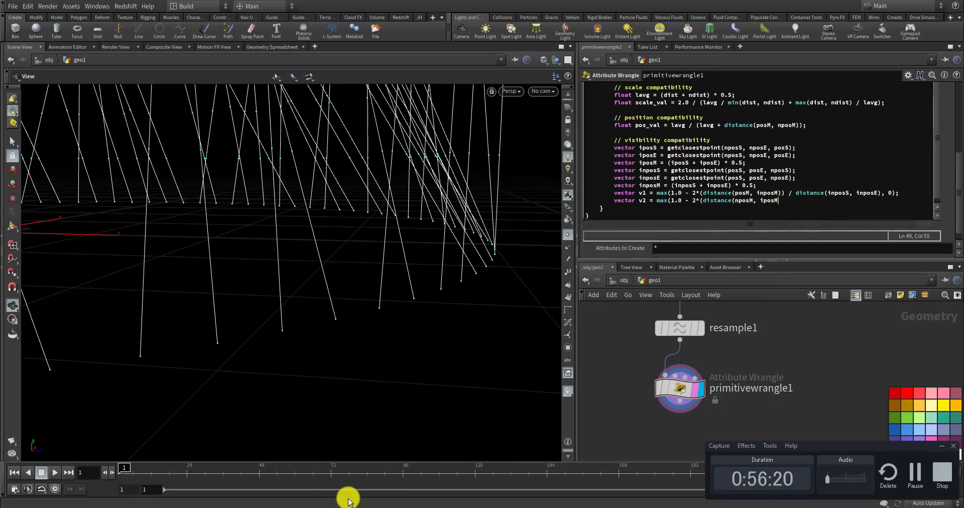
left_click(229, 504)
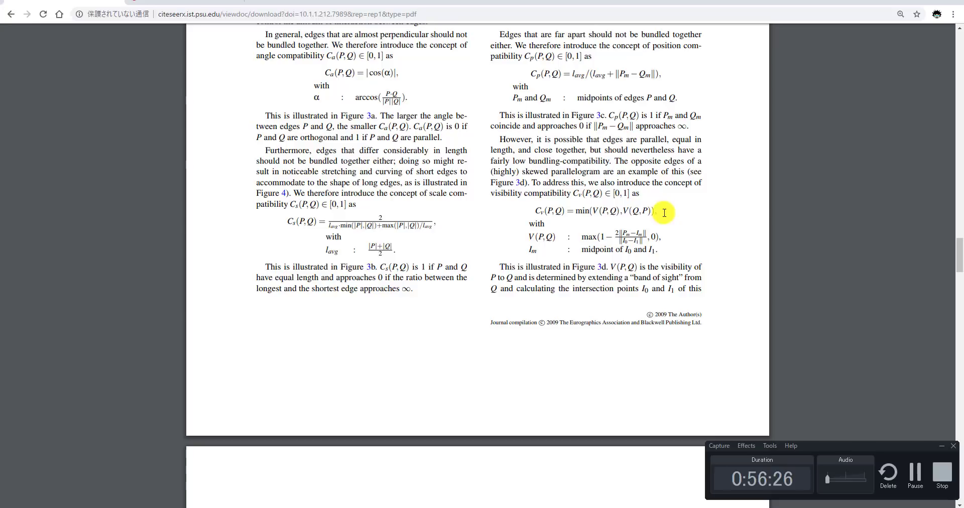
- Scroll the PDF up to Figures 3–4 and section 3.2, then return to Houdini
left_click(691, 204)
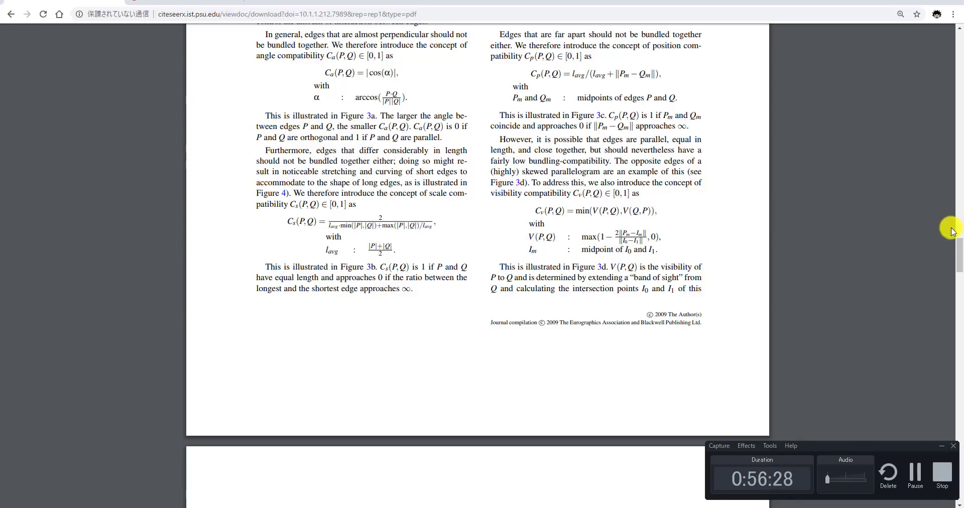
left_click_drag(959, 245, 960, 226)
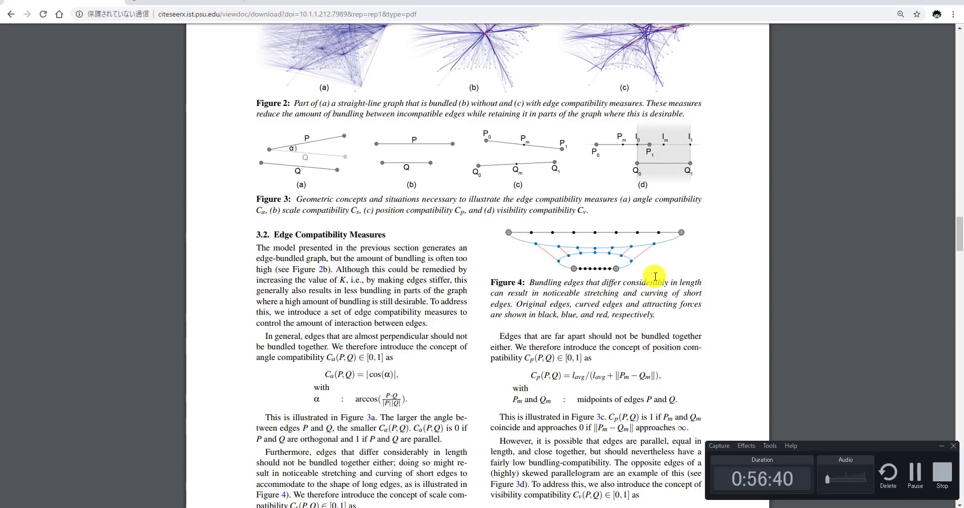
key("alt+Tab")
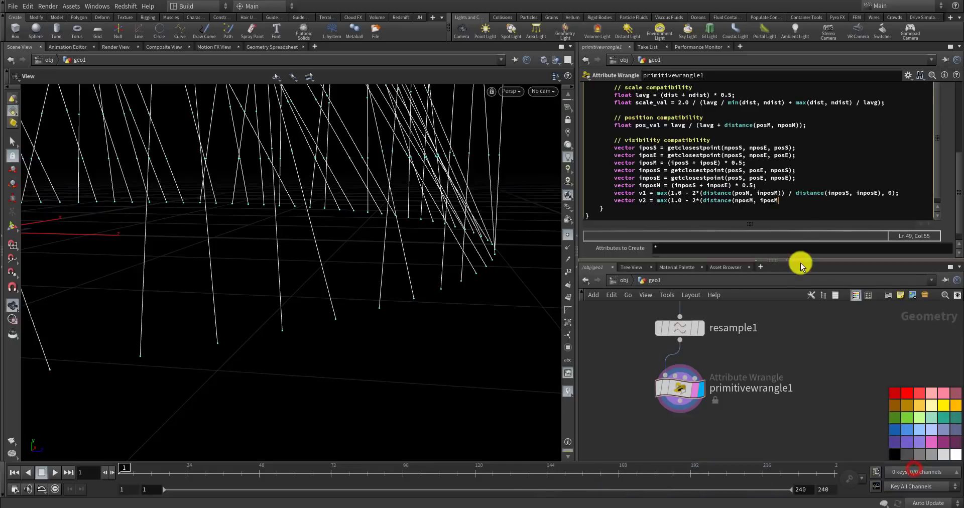
- Finish the v2 line with / distance(iposS, iposE), 0);
left_click(791, 204)
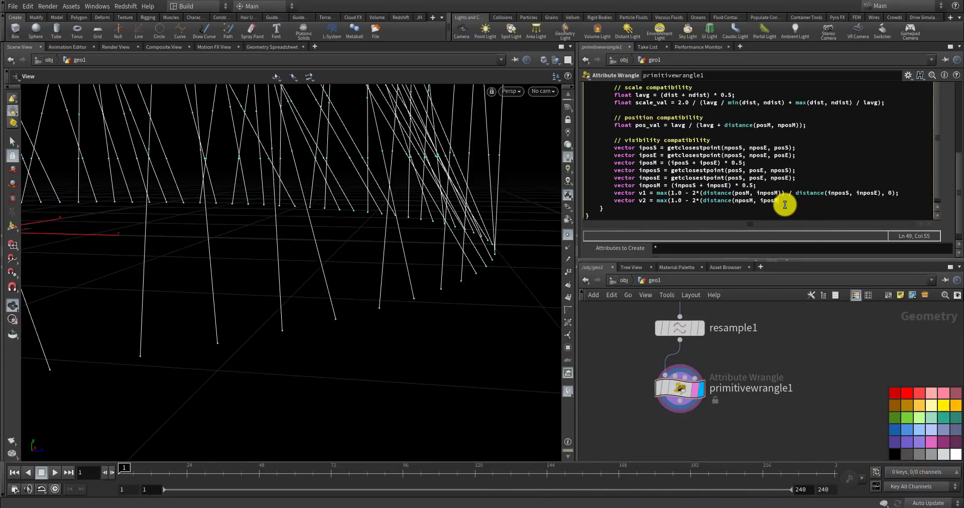
type("M)")
type(") / distan")
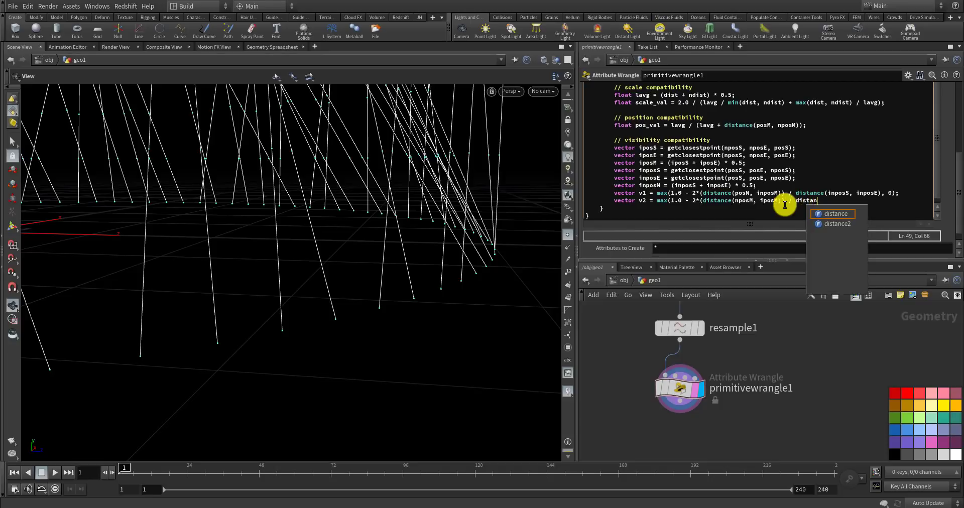
type("ce(ipo")
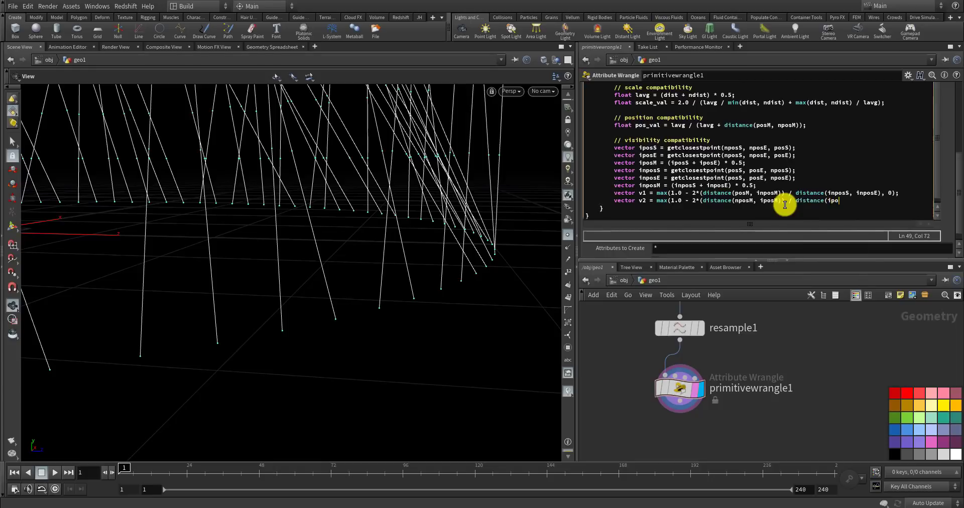
type("sS, ipos")
key("BackSpace")
key("BackSpace")
key("BackSpace")
key("BackSpace")
key("BackSpace")
key("BackSpace")
type(", iposE), 0);")
- Add float vis_val = min(v1, v2); below v2 and recook the wrangle
key("Return")
type("flo")
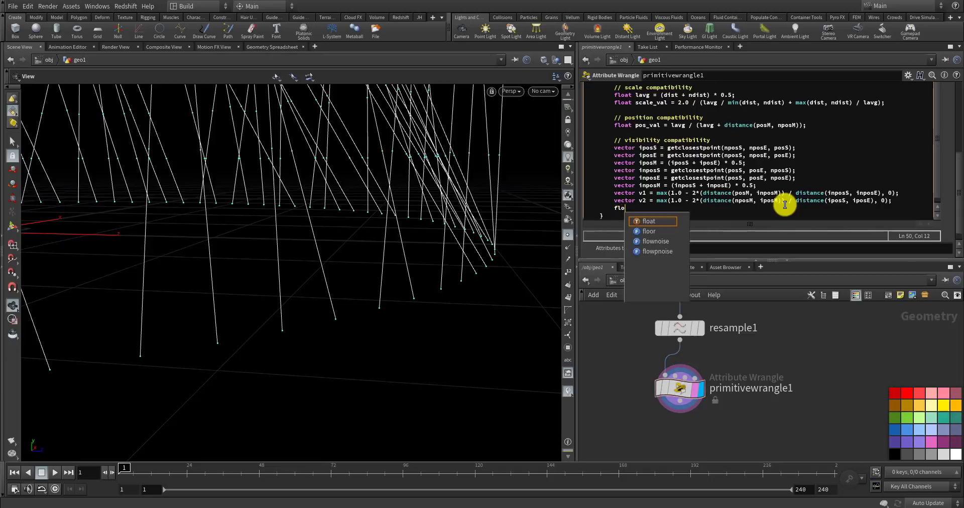
type("at vis_val")
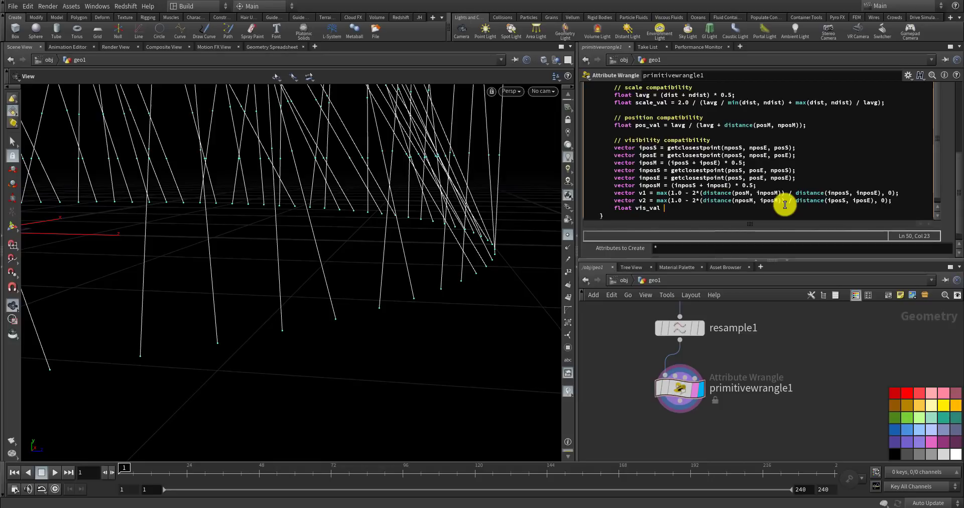
type(" = min(")
type("v1, v")
type(")")
type(");")
key("Return")
key("Return")
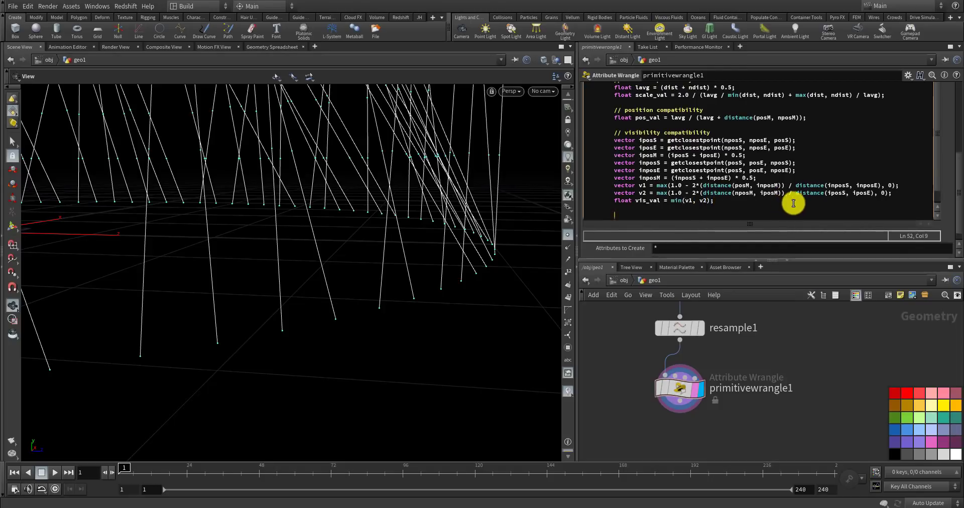
left_click(836, 357)
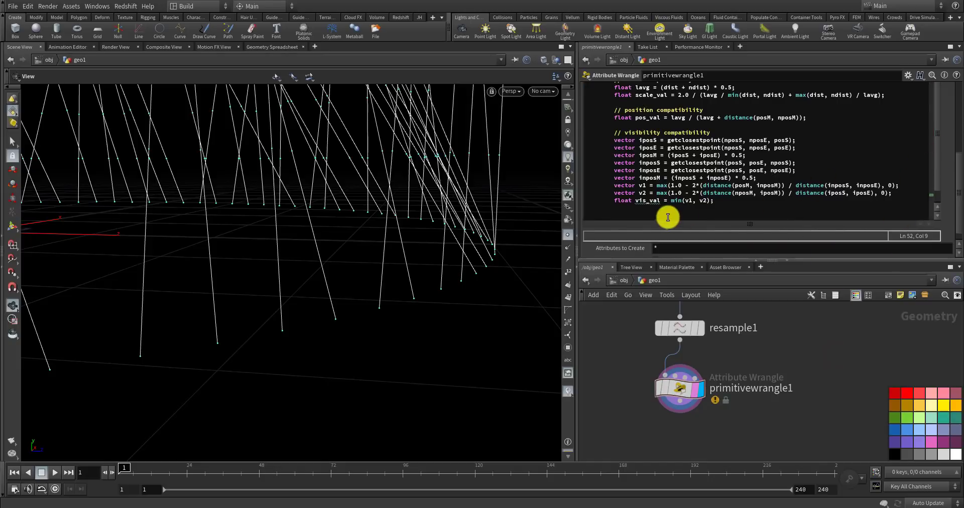
scroll(959, 190, "down", 1)
scroll(959, 190, "down", 1)
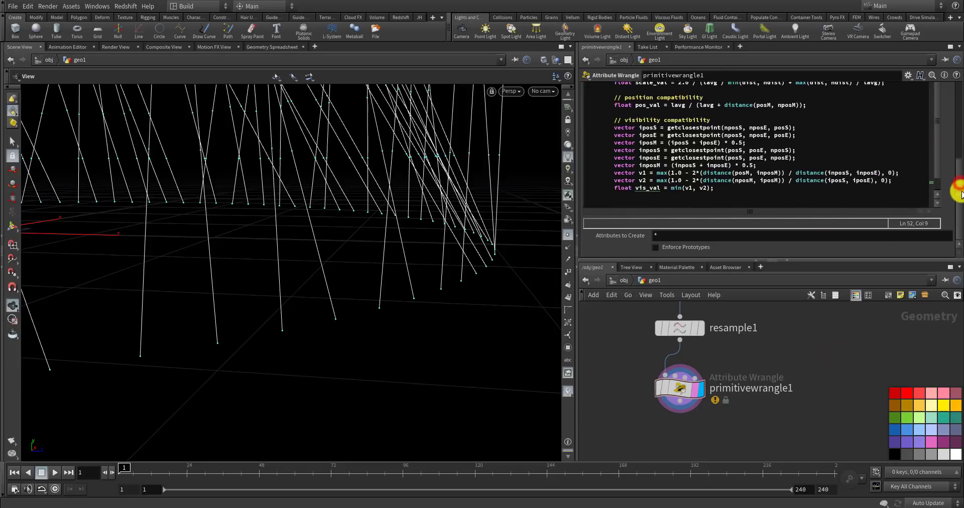
- Redeclare v1 and v2 as float instead of vector, clearing the node warning
left_click(639, 202)
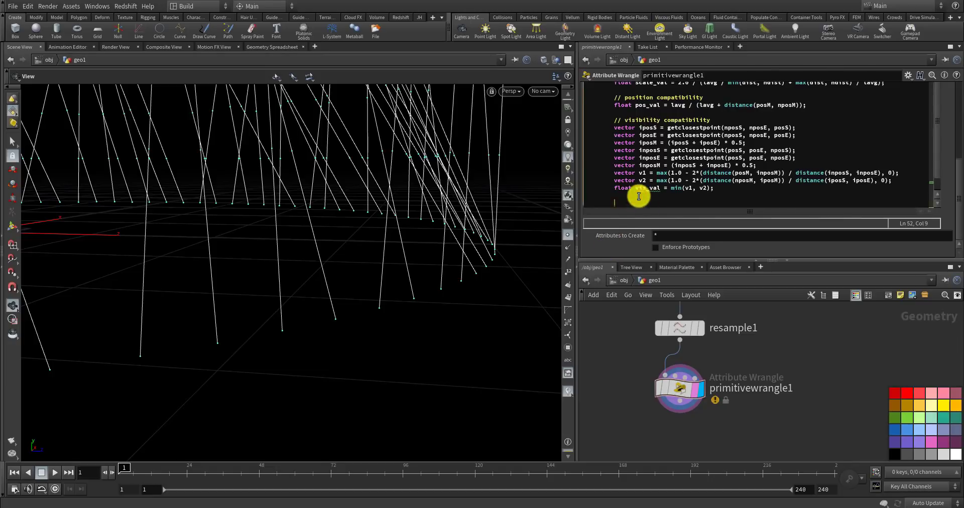
left_click(623, 174)
type("float")
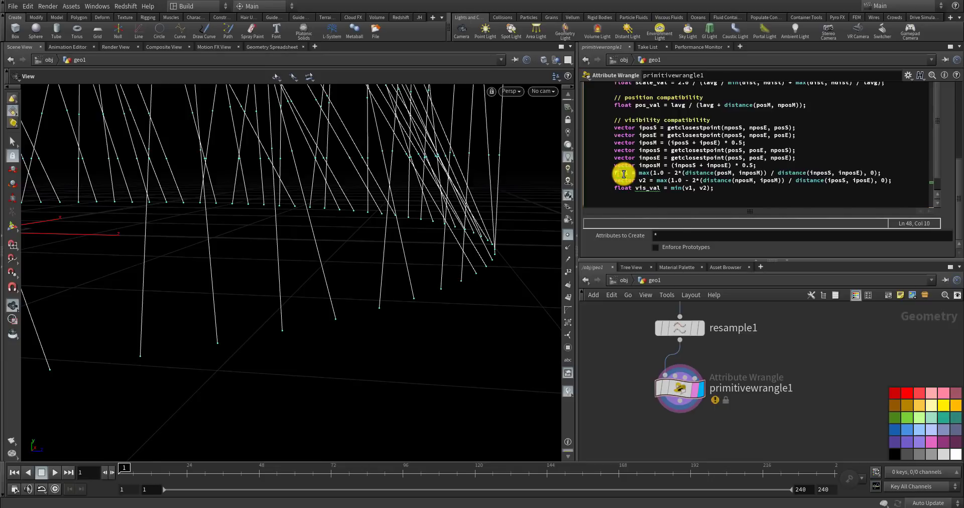
left_click(629, 186)
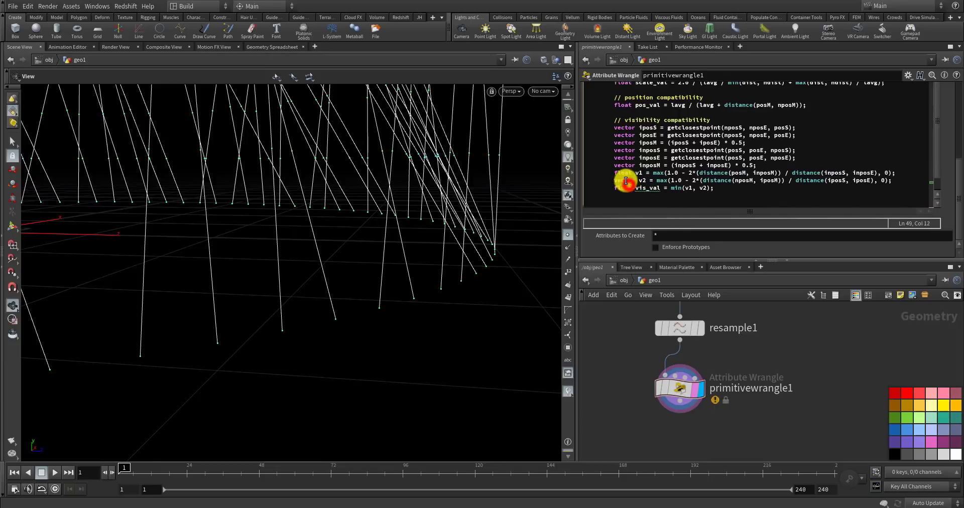
double_click(624, 180)
type("float")
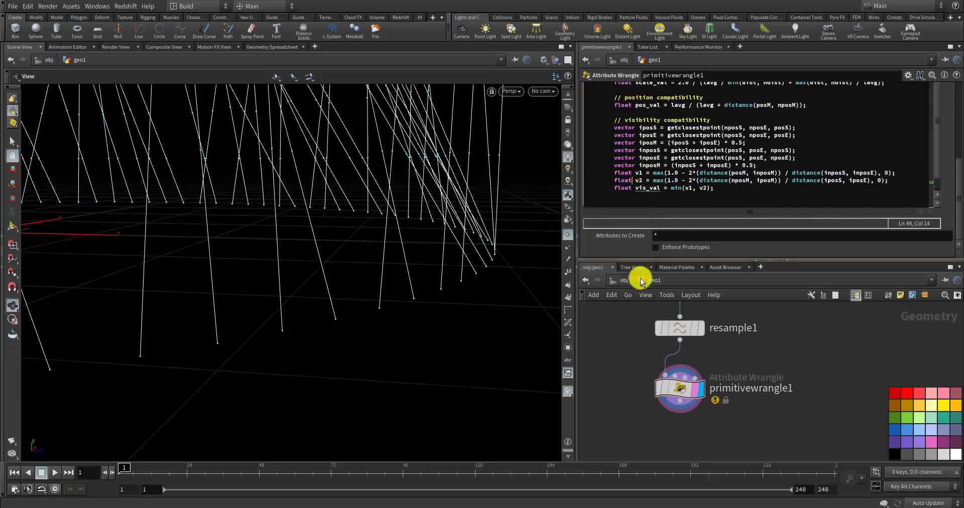
left_click(621, 326)
left_click(729, 194)
key("Return")
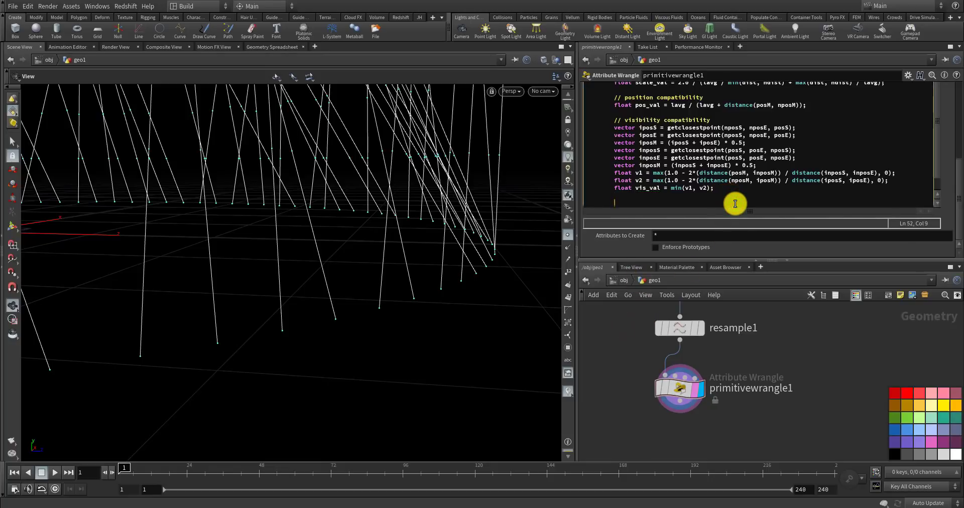
- Add the comment //combined compatibility
type("//combined compai")
type("ibili")
key("BackSpace")
type("ty")
- Write if(ang_val * scale_val * pos_val * vis_val > chf("threshold")){ } with an empty inner line
key("Return")
type("if(")
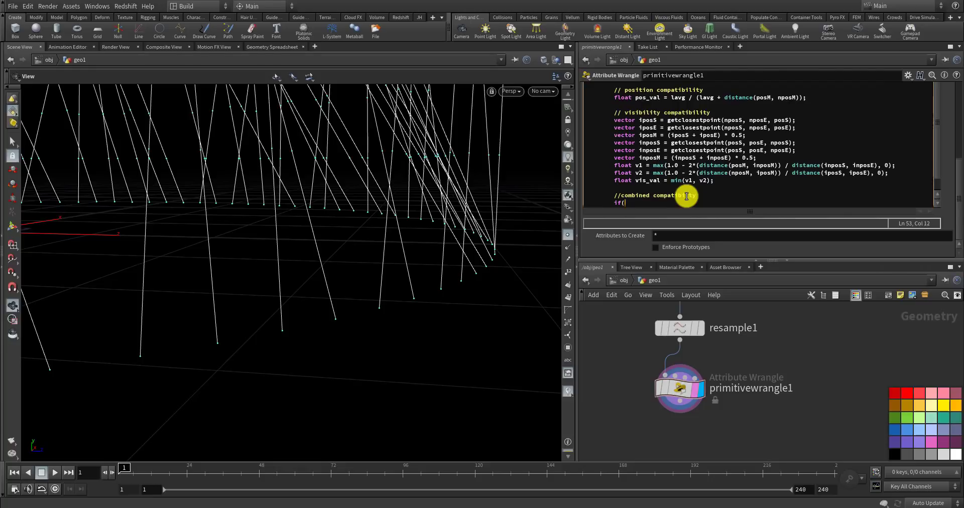
type("pos_val > ")
type("chf()")
key("BackSpace")
key("BackSpace")
key("BackSpace")
key("BackSpace")
key("BackSpace")
key("BackSpace")
key("BackSpace")
key("BackSpace")
key("BackSpace")
key("BackSpace")
key("BackSpace")
key("BackSpace")
key("BackSpace")
key("BackSpace")
type("ang_val * scale_val * pos_val")
type("s_")
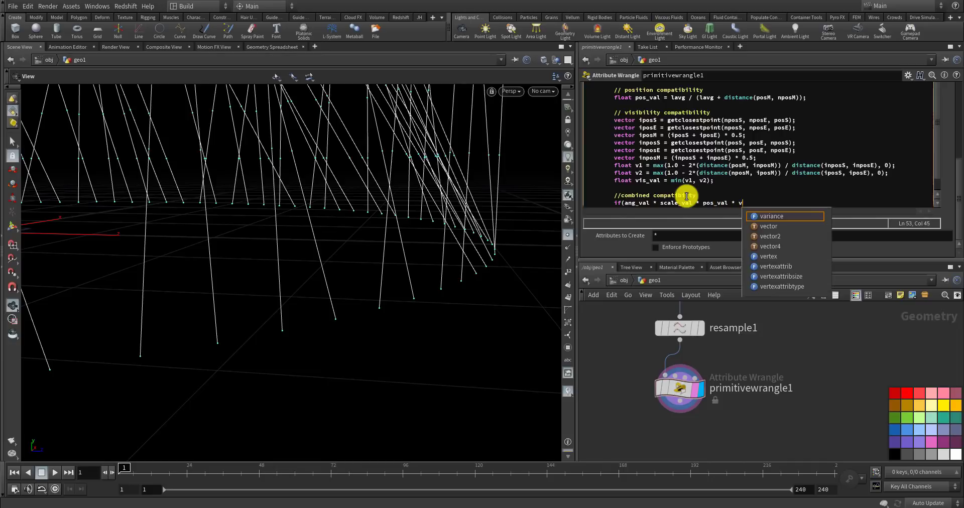
type("val ")
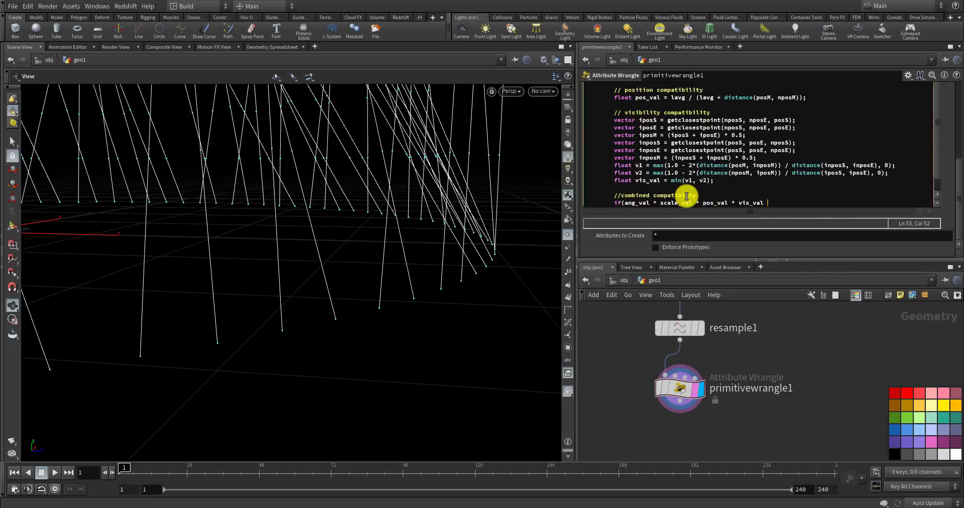
type("> chf(\"threshold\")){")
key("Return")
type("}")
key("Left")
key("Return")
key("Up")
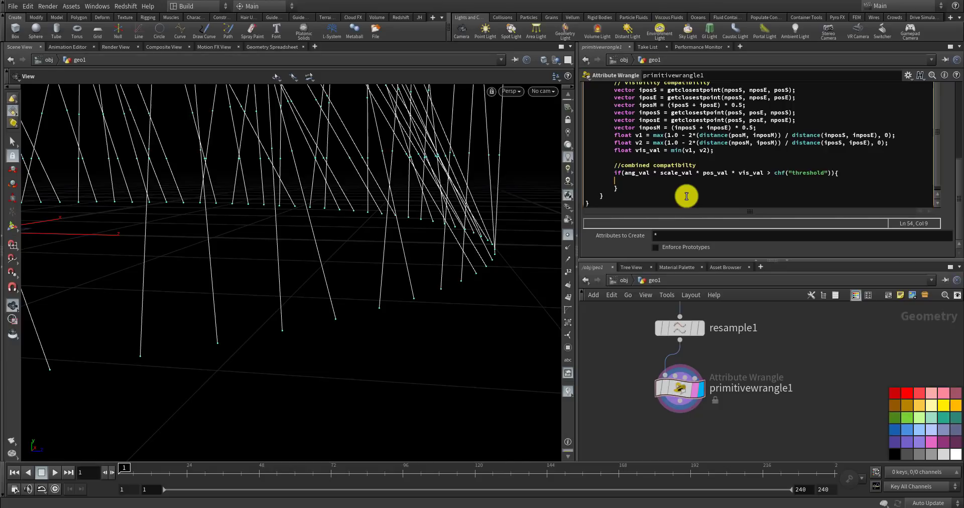
- Inside the if block, write the indented line append(prims, i);
key("Tab")
type("append")
type("(prims, i);")
- Correct the if condition's variable name to angle_val so the wrangle cooks
left_click(686, 195)
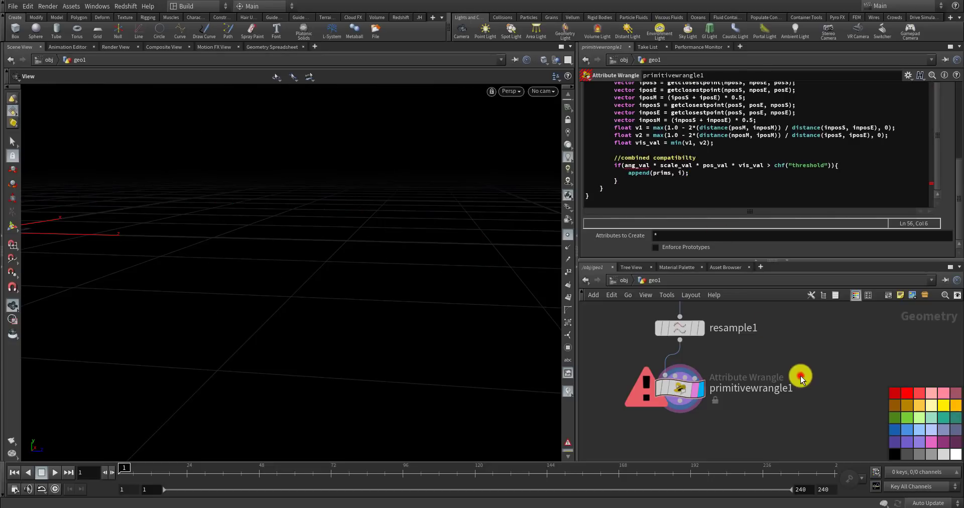
left_click(635, 165)
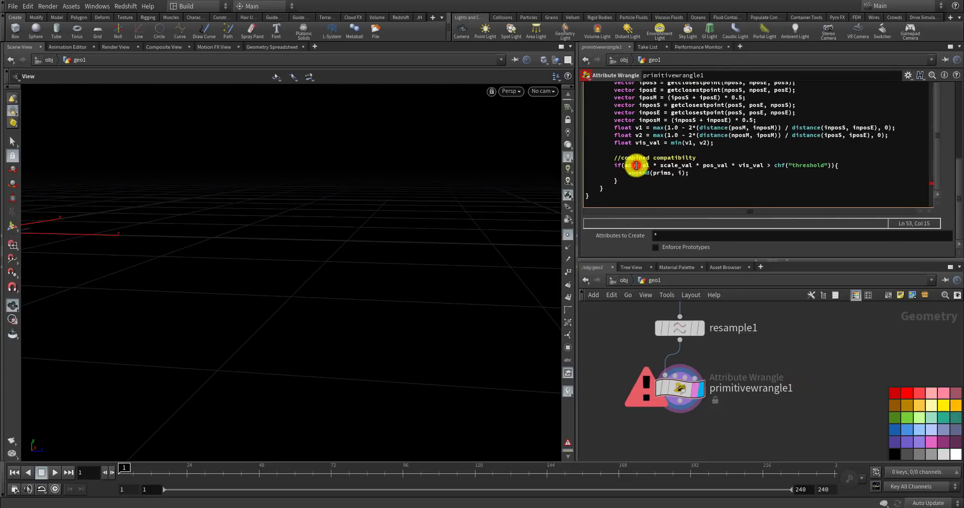
type("ler")
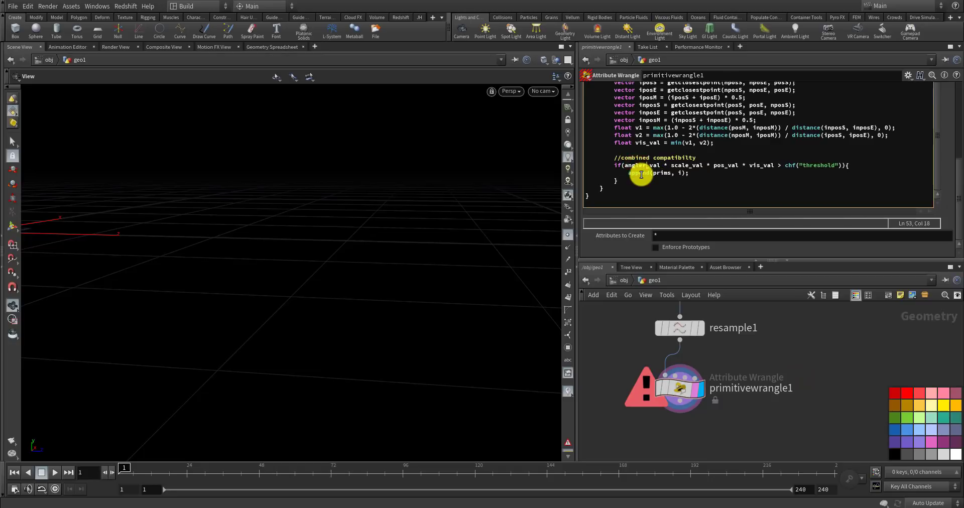
key("BackSpace")
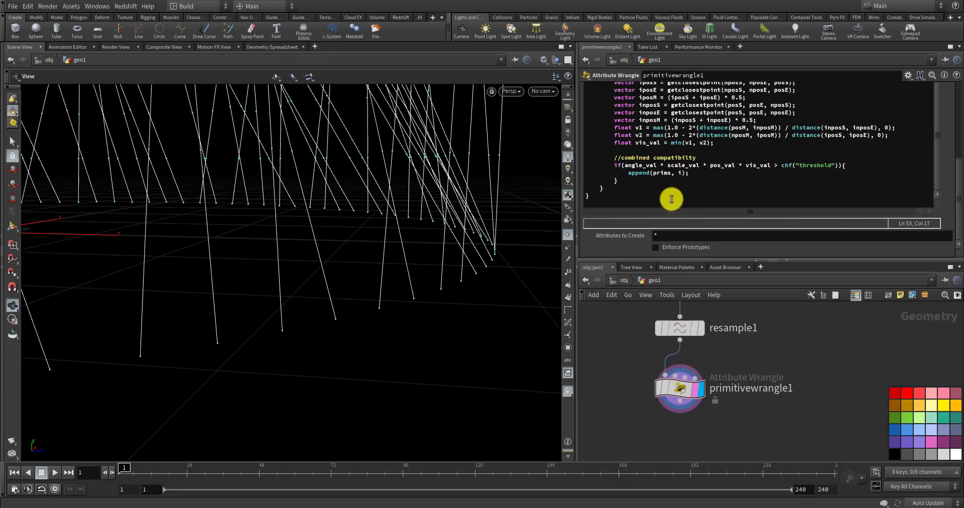
- Turn chf("threshold") into a Threshold spare parameter, shown at 0
left_click(654, 180)
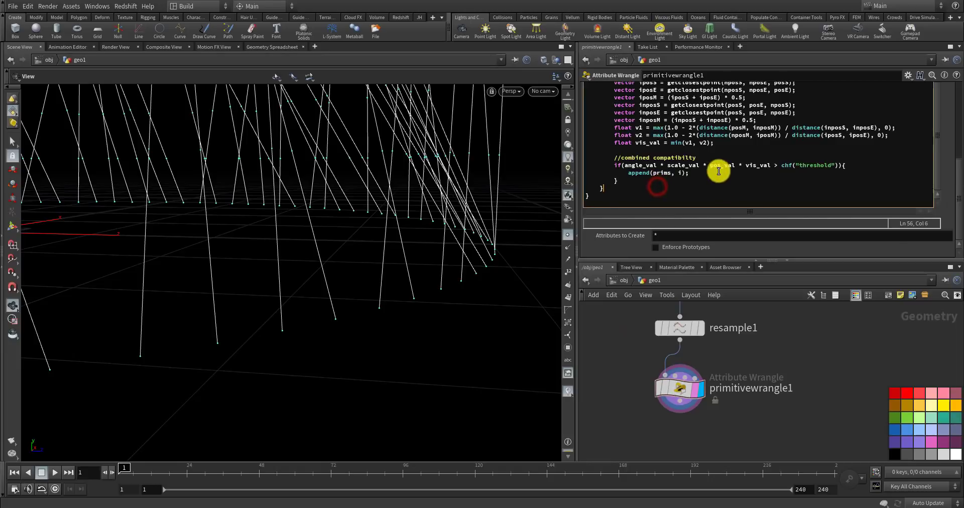
left_click(756, 177)
left_click_drag(782, 166, 836, 169)
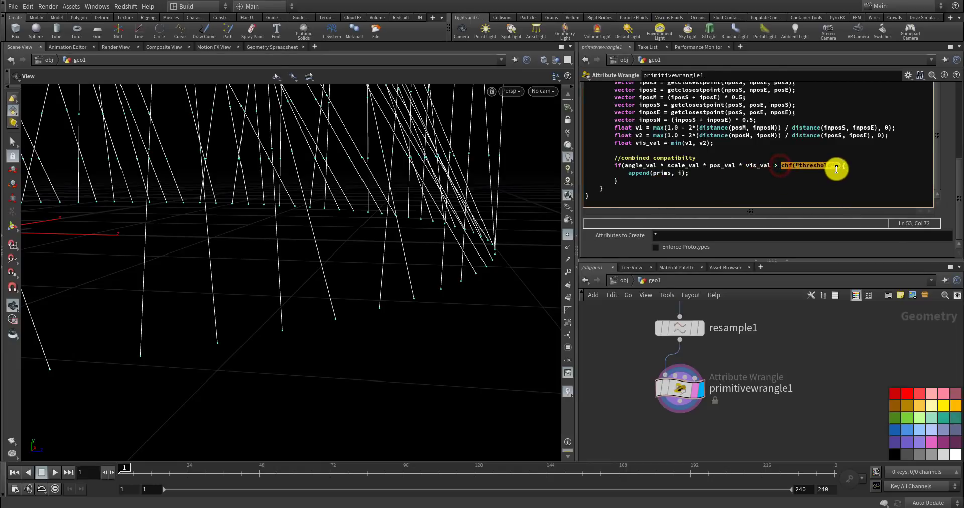
left_click_drag(957, 171, 949, 189)
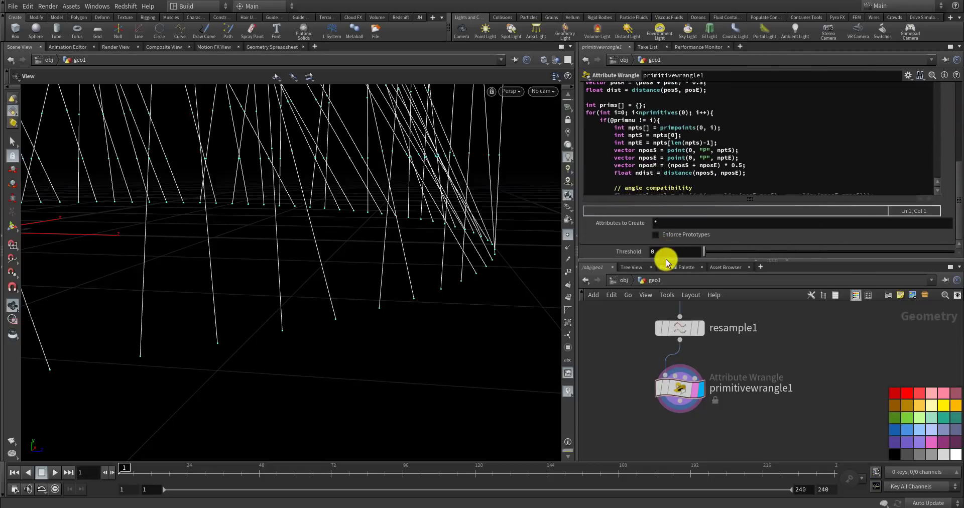
- Open CONTROLLER's parameter interface editor and add a new Float parameter
key("h")
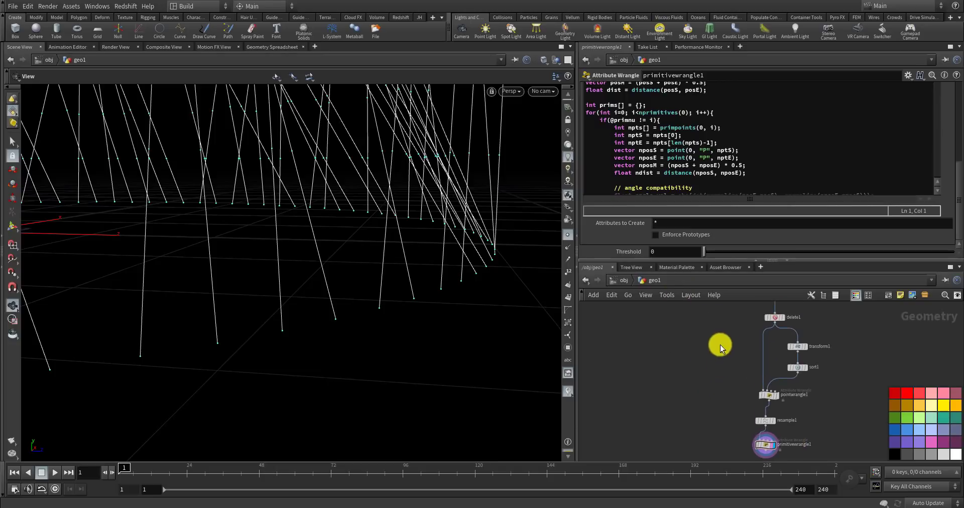
scroll(713, 347, "up", 8)
left_click(711, 348)
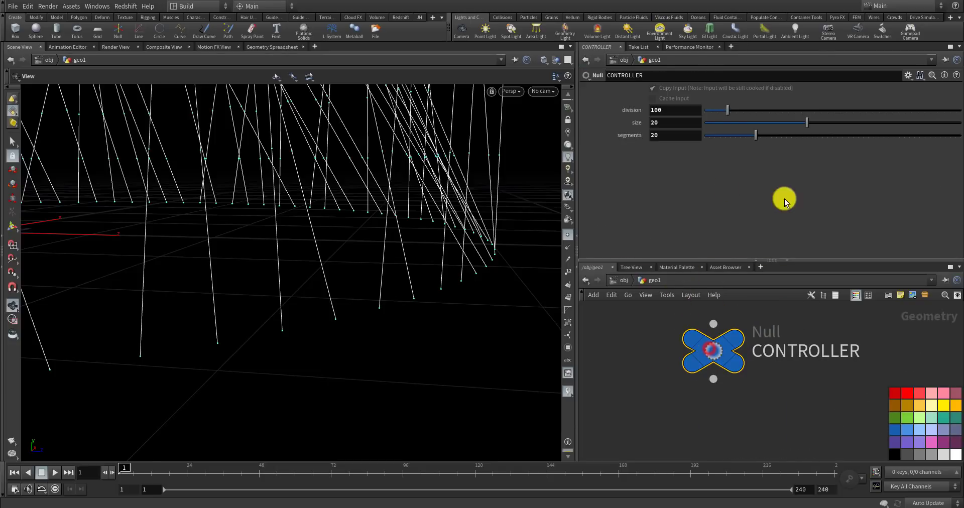
left_click(908, 75)
left_click(823, 86)
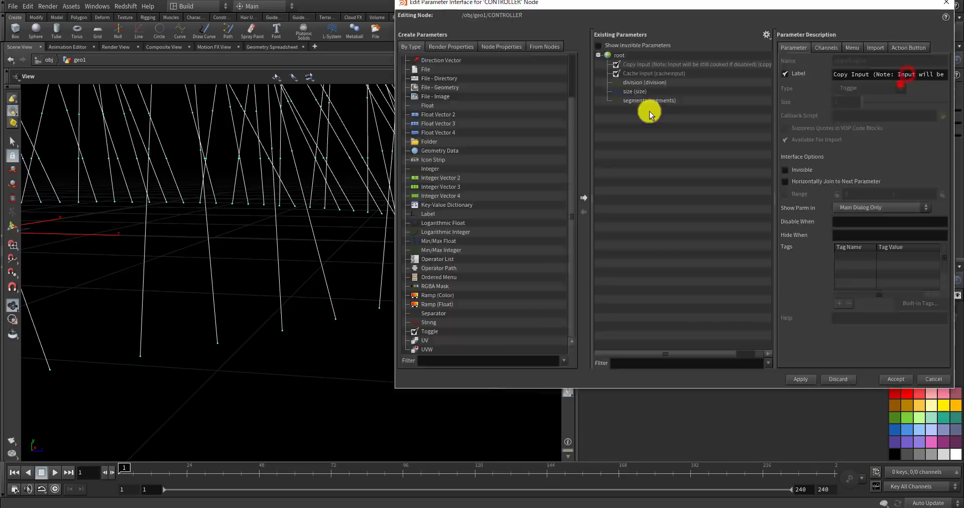
left_click_drag(428, 106, 621, 155)
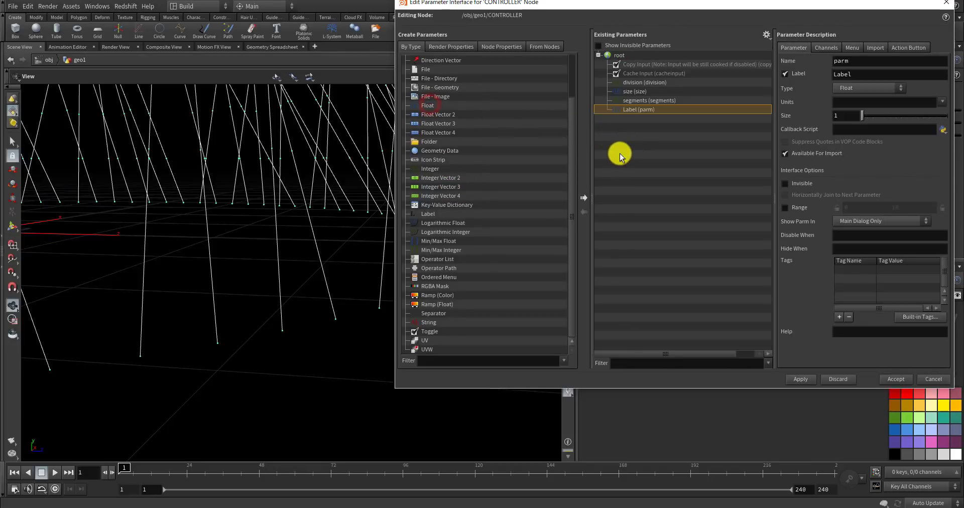
- Name the float compatibility_thresh with the label 'compatibility thresh'
double_click(881, 61)
type("c")
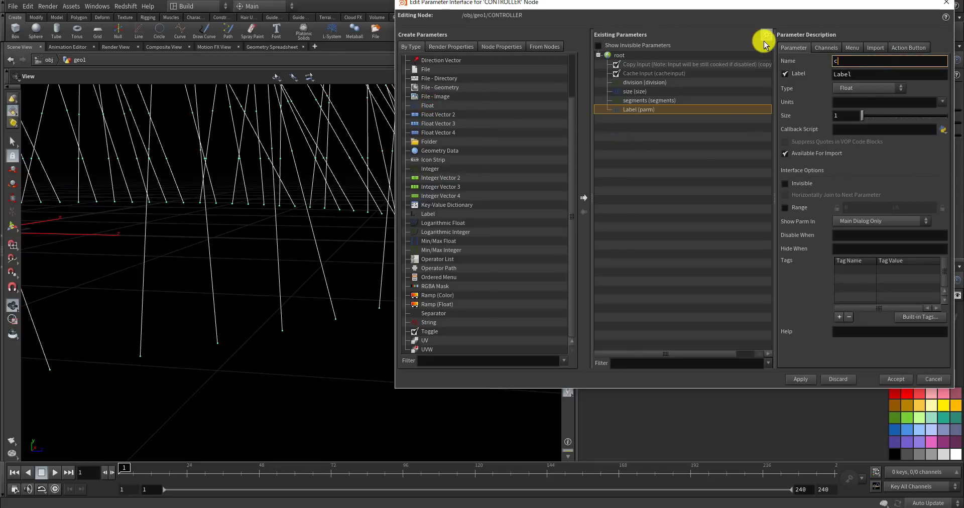
type("ompatib")
key("BackSpace")
type("bility_thresh")
key("Tab")
type("cinoa\\")
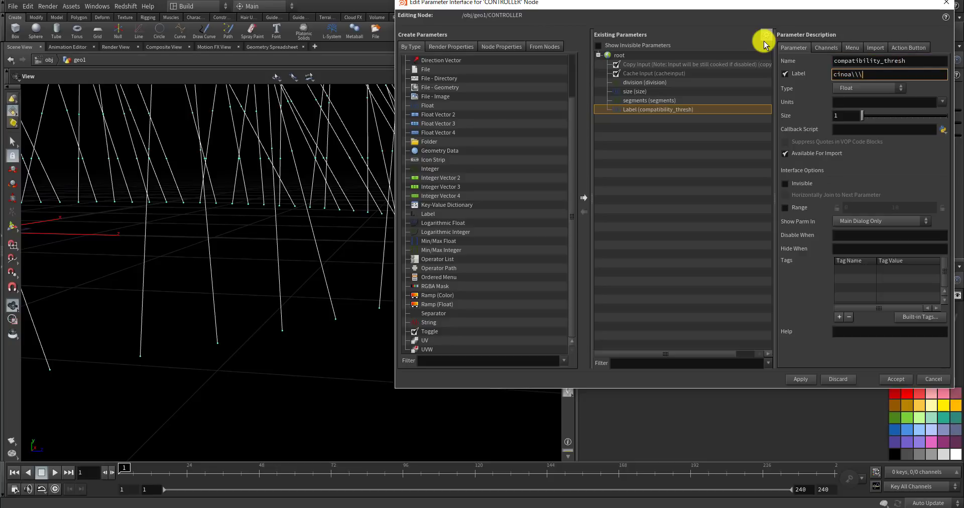
key("BackSpace")
key("BackSpace")
key("BackSpace")
key("BackSpace")
key("BackSpace")
type("ompatibility thres")
key("Return")
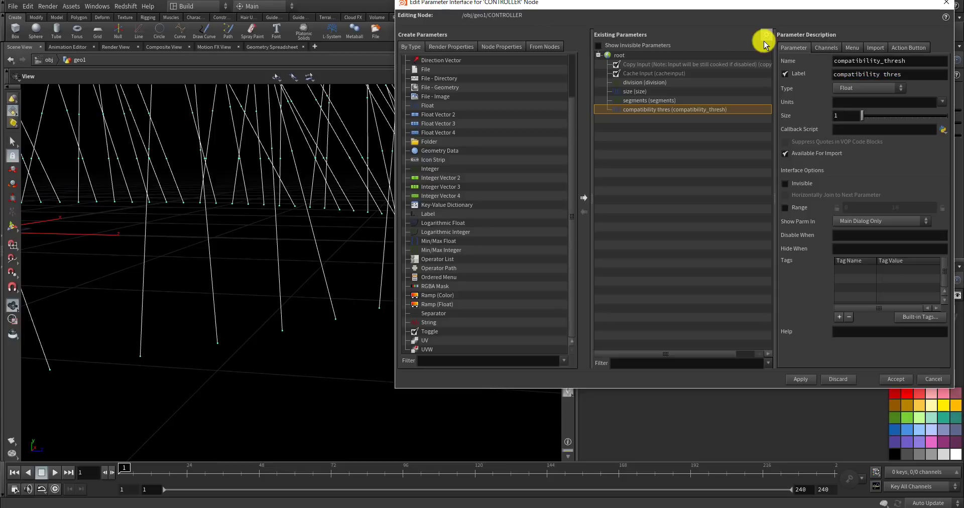
type("h")
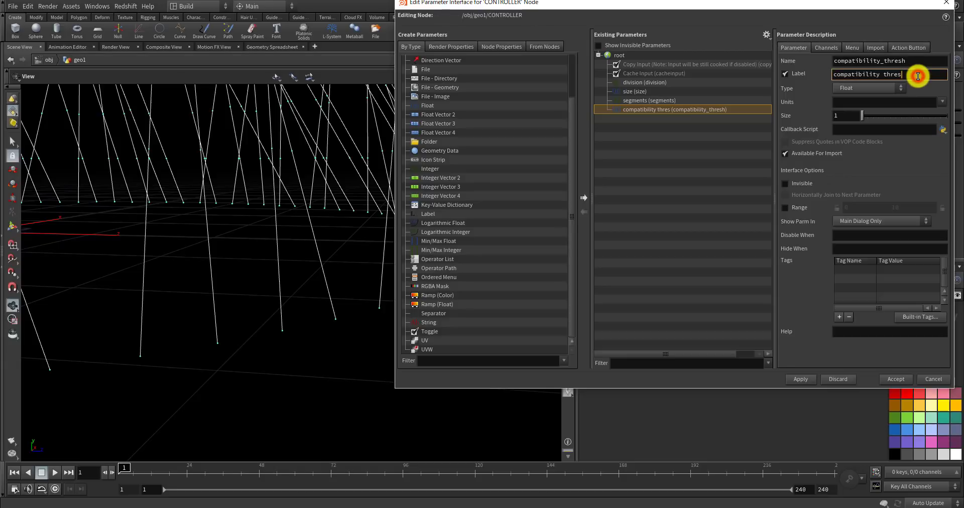
key("Return")
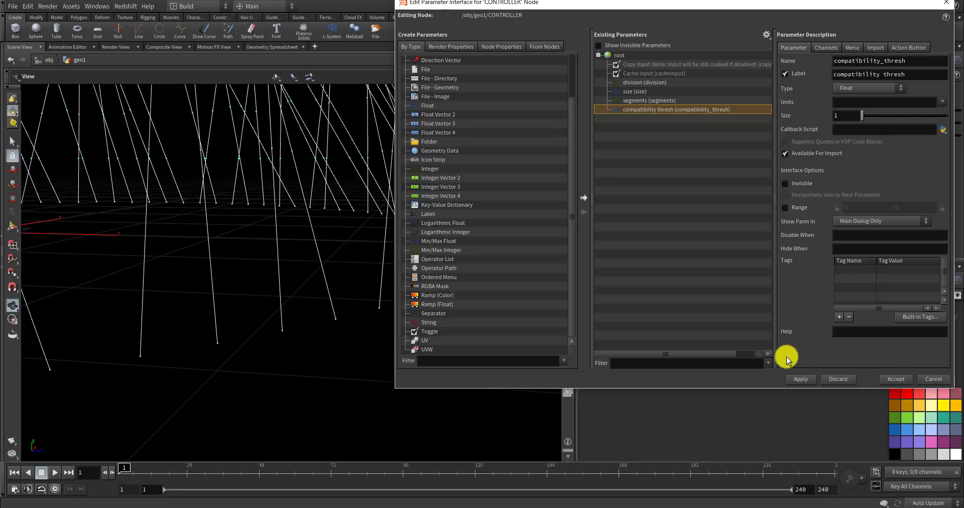
- Give it a 0–1 range, accept, and set the slider to about 0.639
left_click(786, 208)
left_click_drag(919, 208, 877, 211)
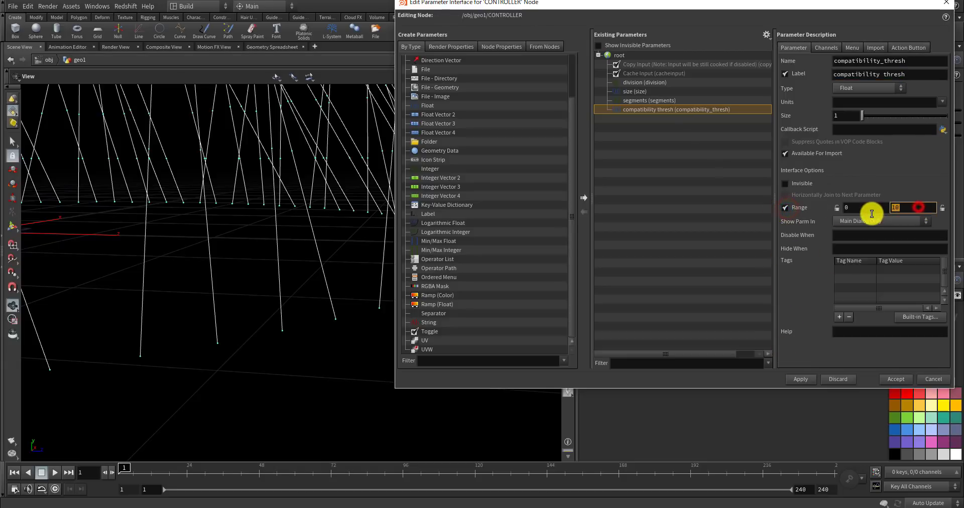
type("1")
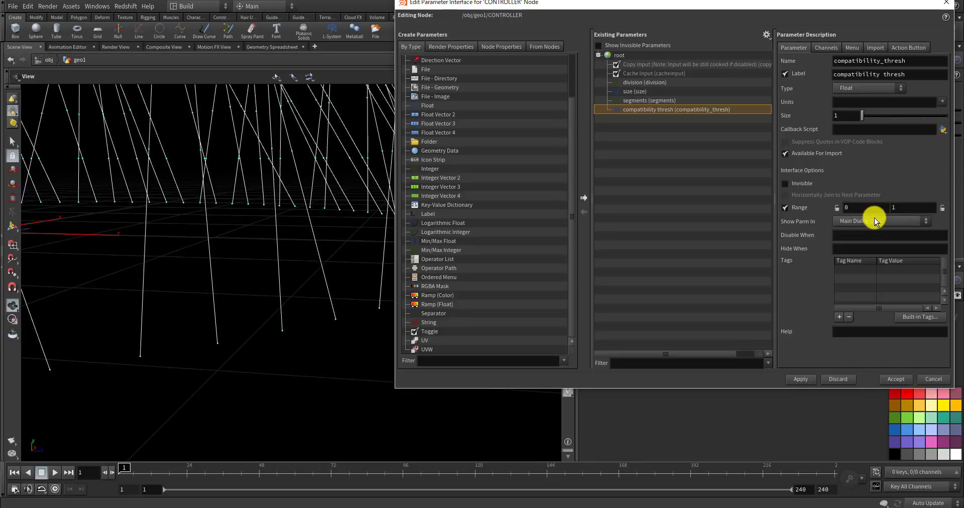
left_click(800, 379)
left_click(896, 379)
left_click_drag(723, 149, 779, 133)
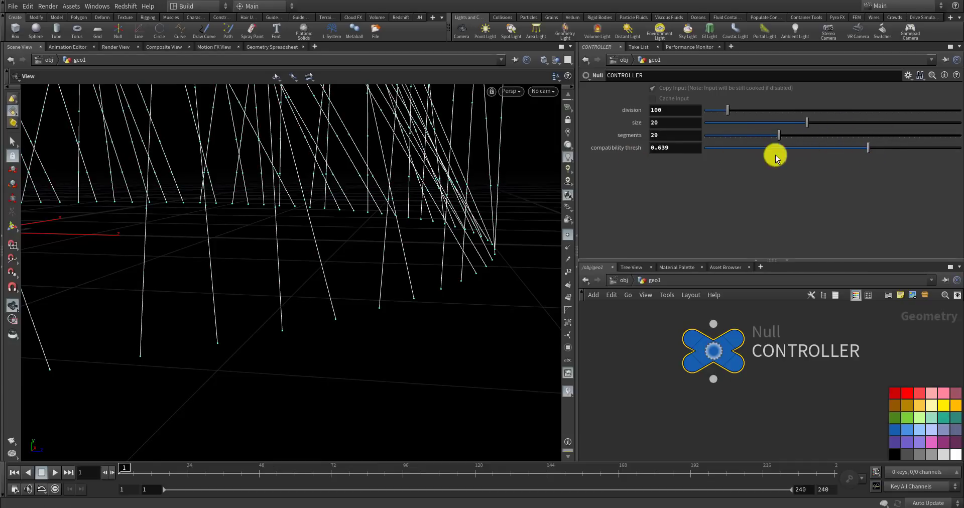
- Raise compatibility thresh to about 0.75 and link the wrangle's Threshold to it
left_click_drag(868, 148, 890, 150)
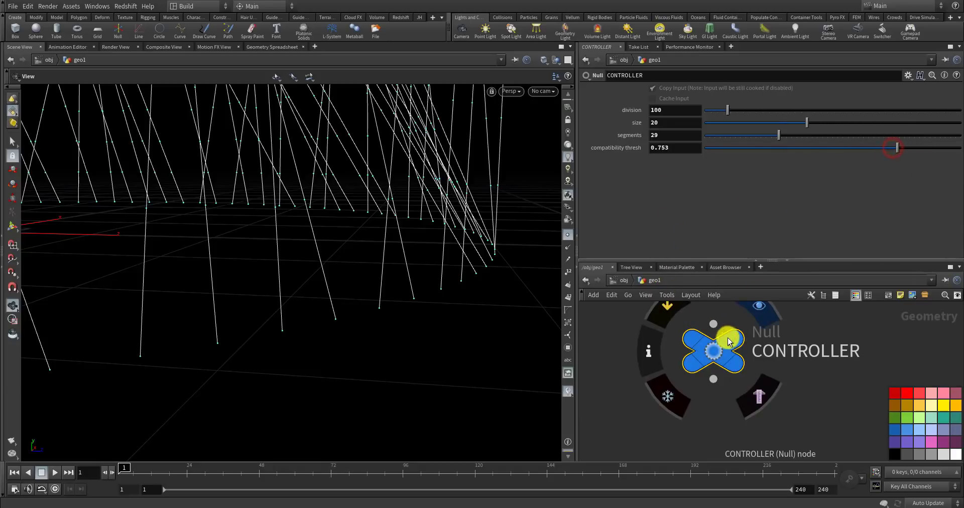
right_click(675, 150)
left_click(705, 219)
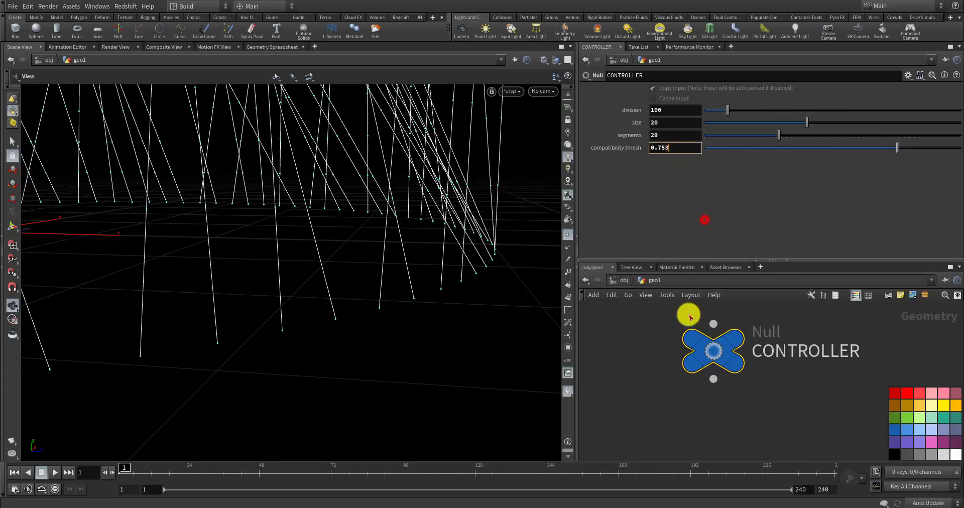
scroll(688, 311, "down", 5)
scroll(758, 382, "up", 5)
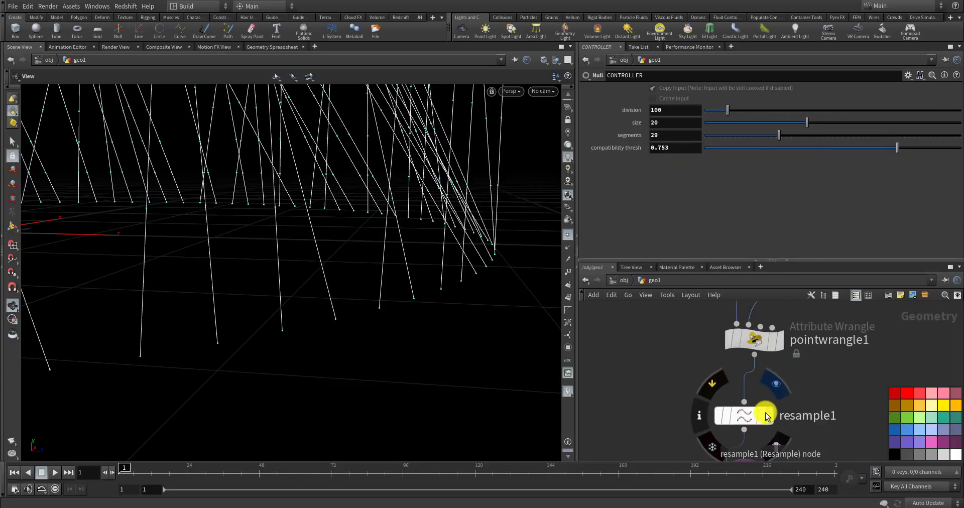
left_click(741, 409)
scroll(761, 363, "down", 3)
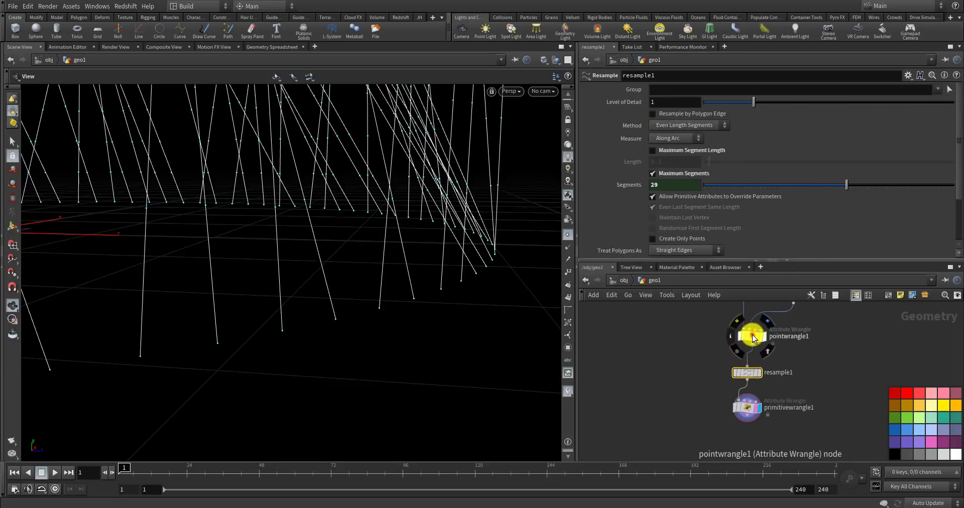
left_click(753, 334)
left_click(743, 409)
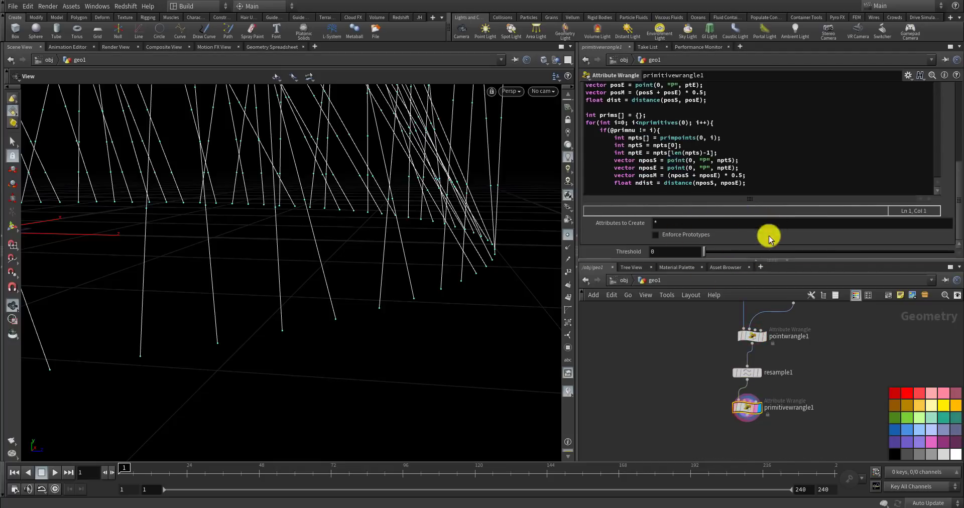
right_click(655, 251)
left_click(697, 346)
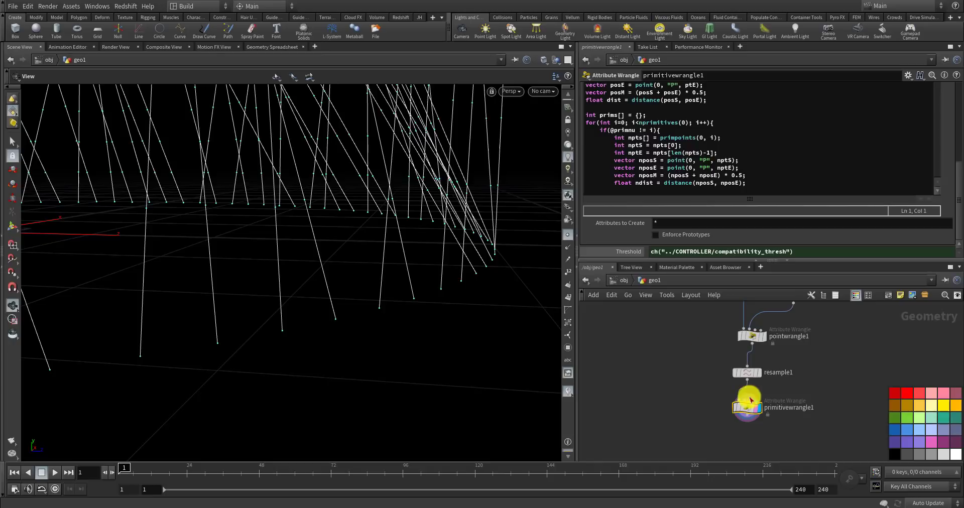
- Rename pointwrangle1 to create_lines and primitivewrangle1 to calc_compatibility
middle_click_drag(800, 361, 753, 434)
scroll(748, 425, "up", 2)
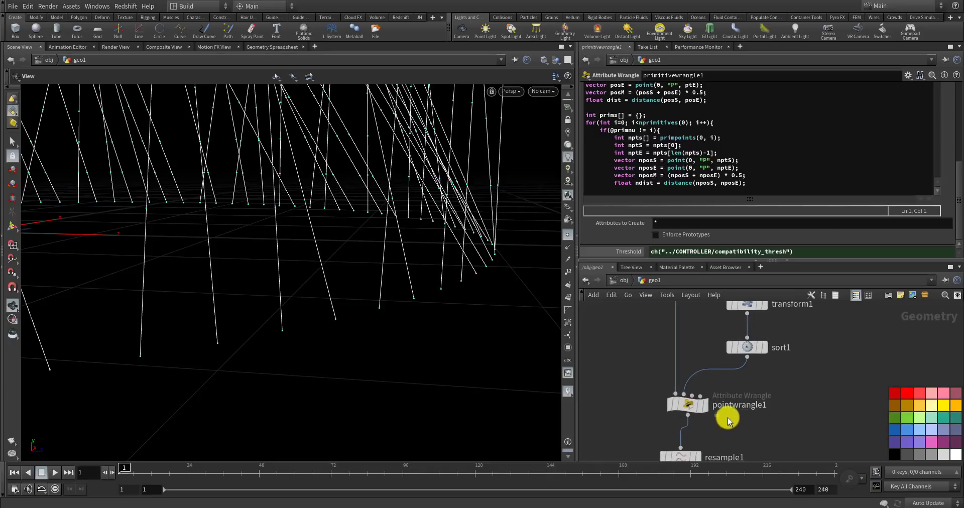
left_click(689, 405)
double_click(732, 407)
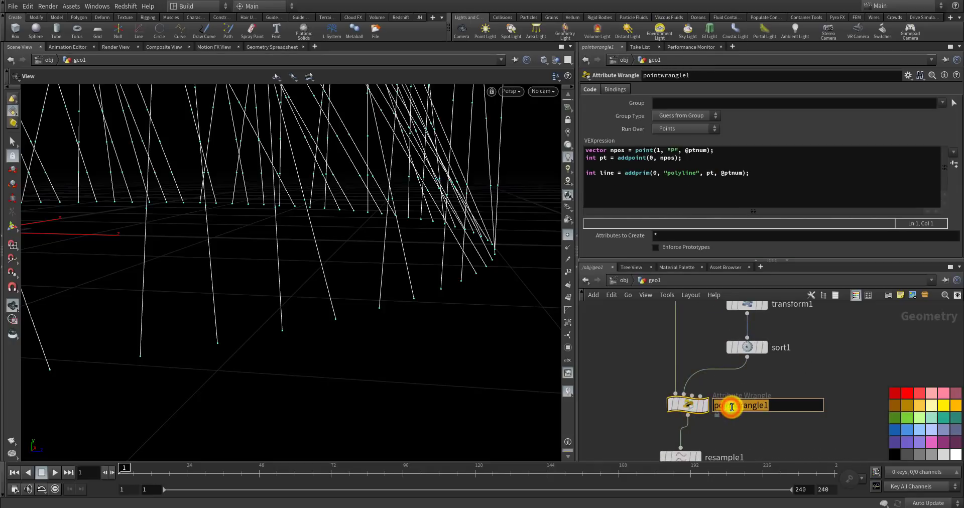
type("create_lines")
key("Return")
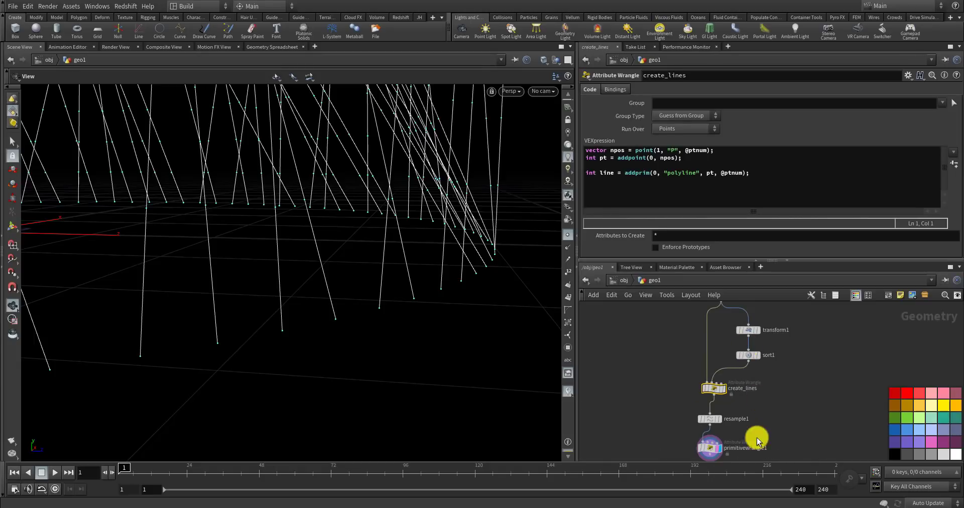
left_click(682, 389)
scroll(682, 389, "up", 2)
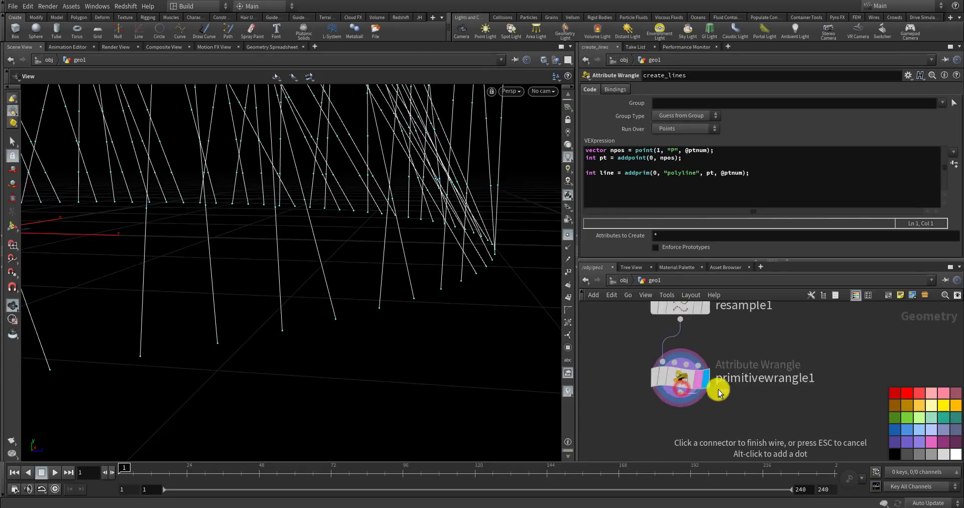
double_click(737, 381)
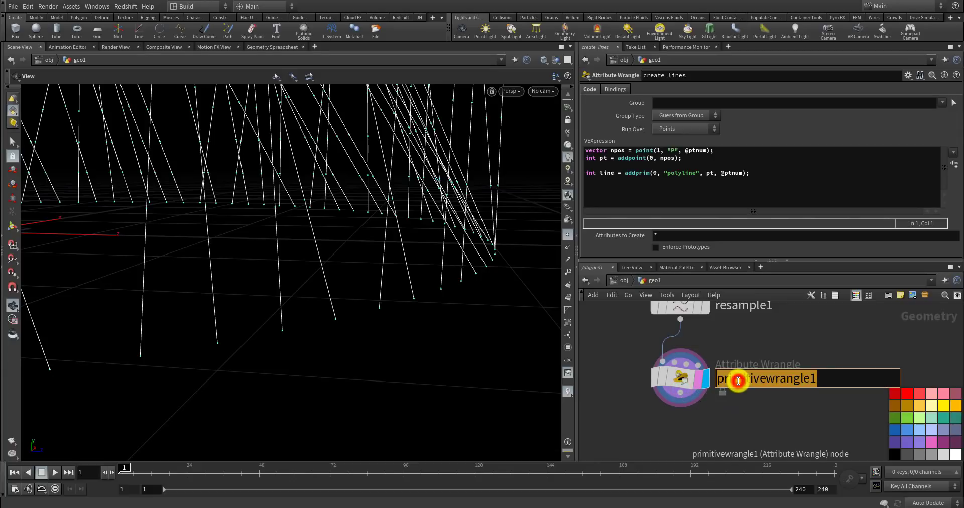
type("calc_c")
type("ompatibi")
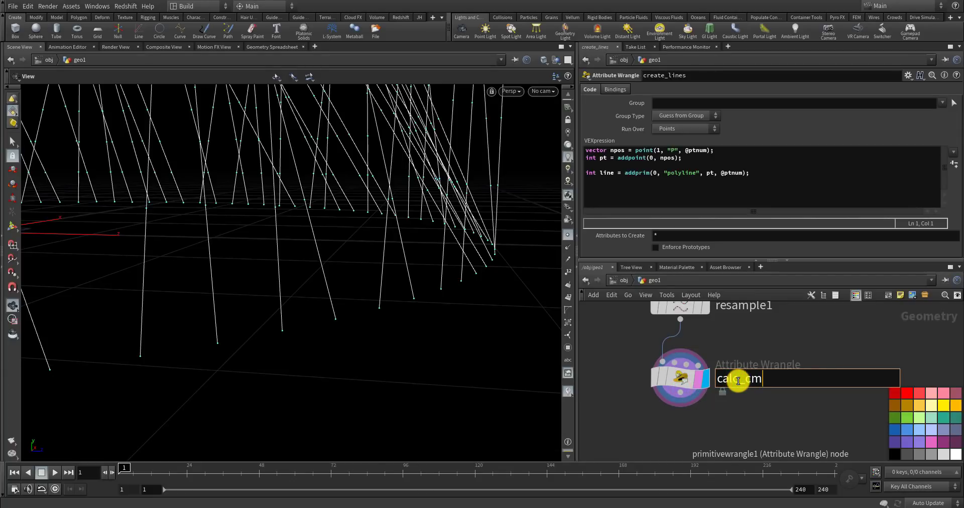
type("lity")
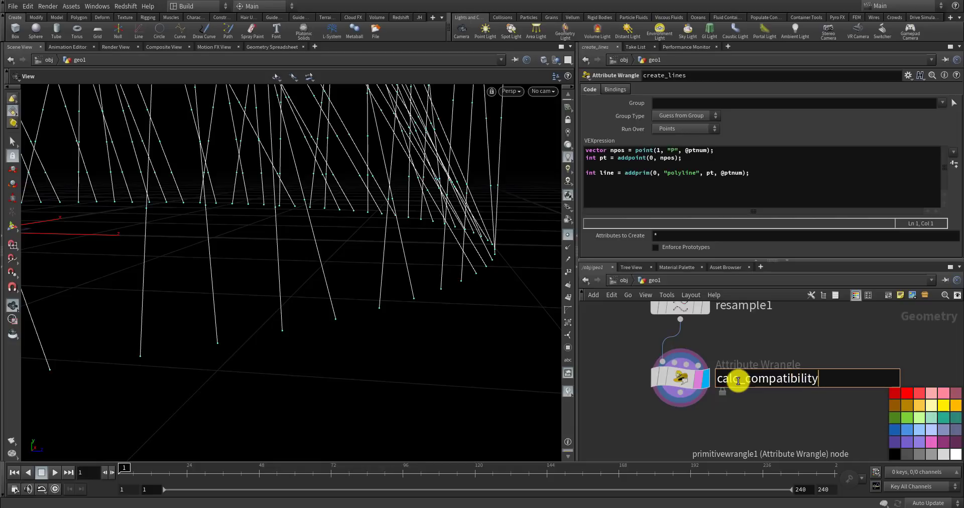
key("Return")
- Check the Threshold ch("../CONTROLLER/compatibility_thresh") expression and move to the code's final brace
left_click(686, 381)
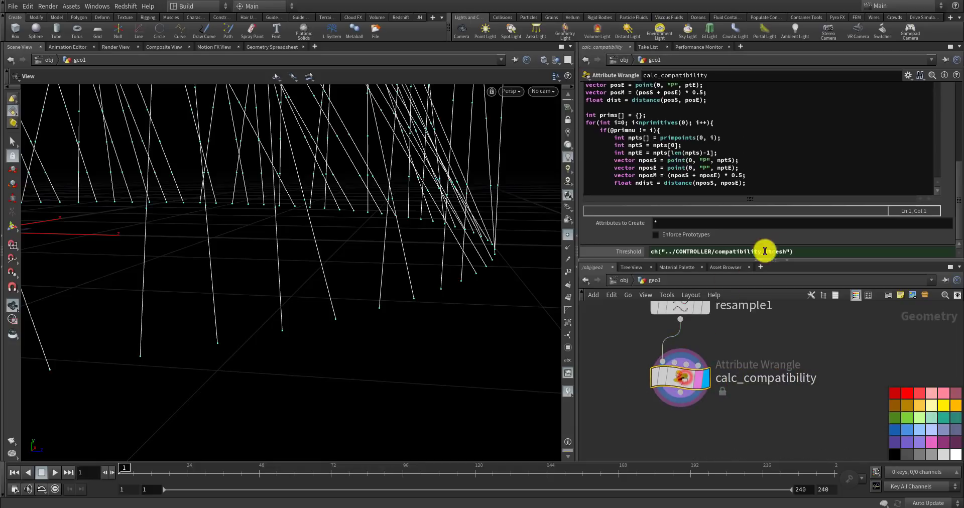
left_click(628, 251)
left_click(628, 251)
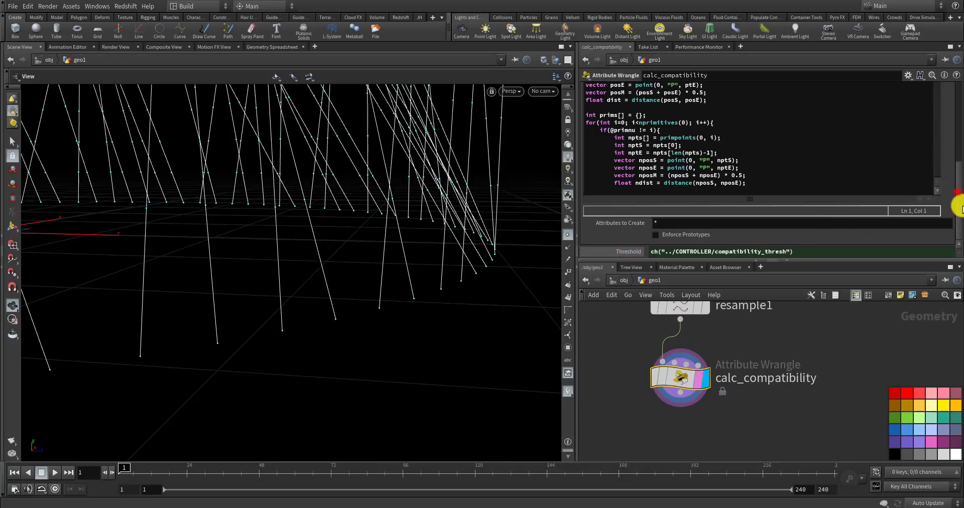
scroll(935, 157, "down", 7)
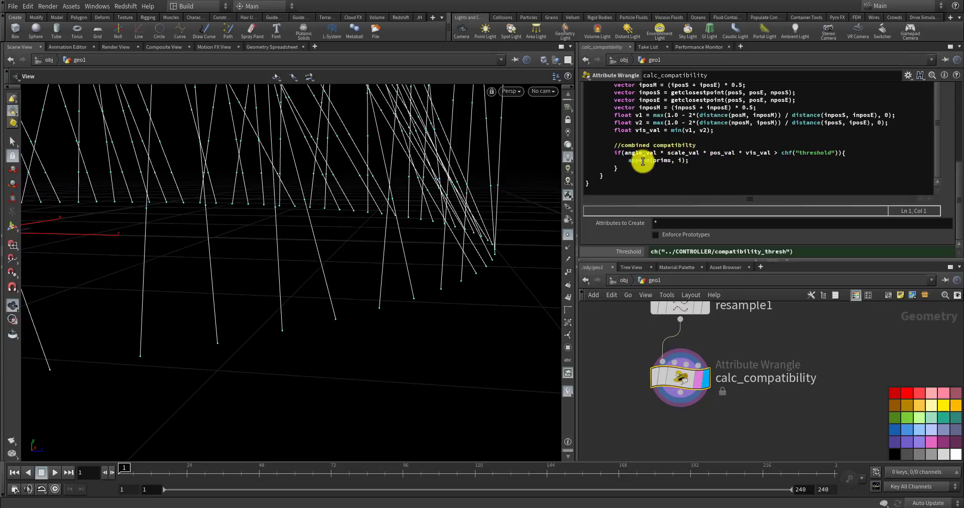
left_click(600, 184)
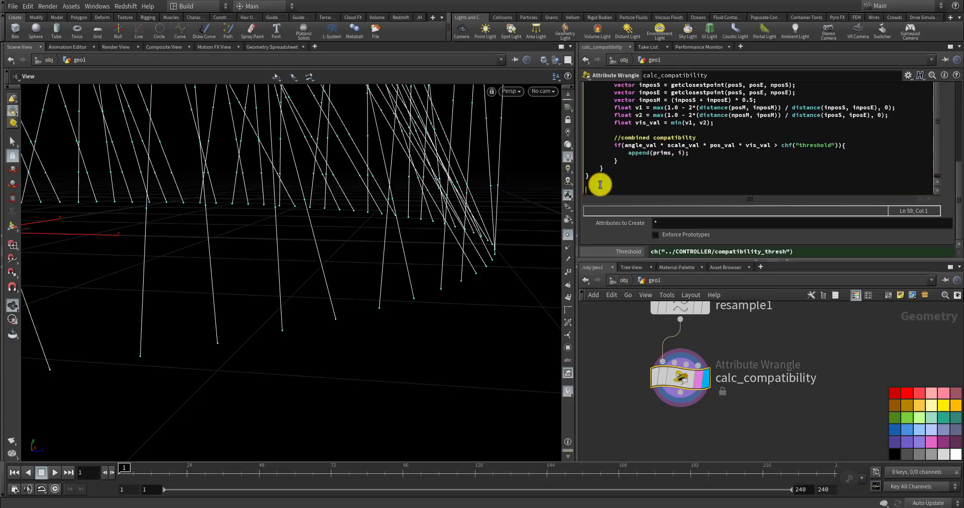
type("i")
type("[]@")
type("[]@p")
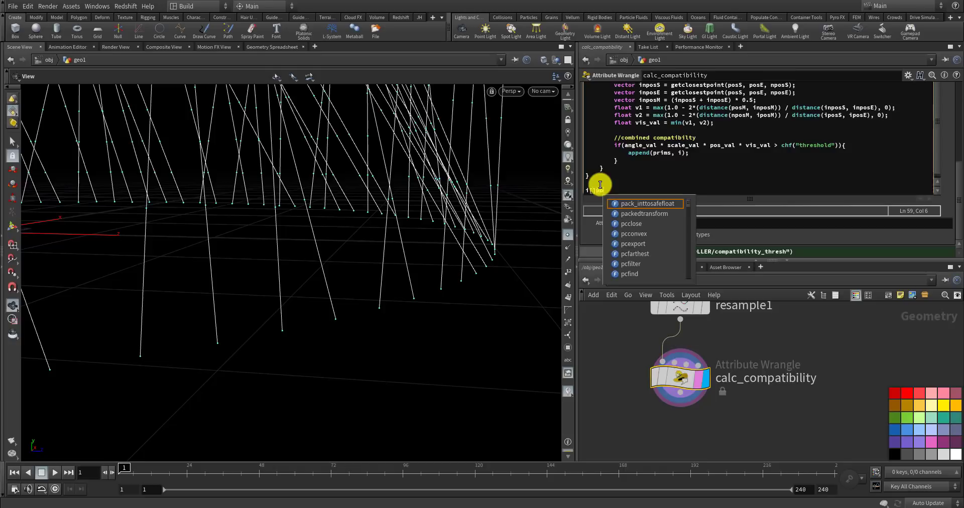
type("rims")
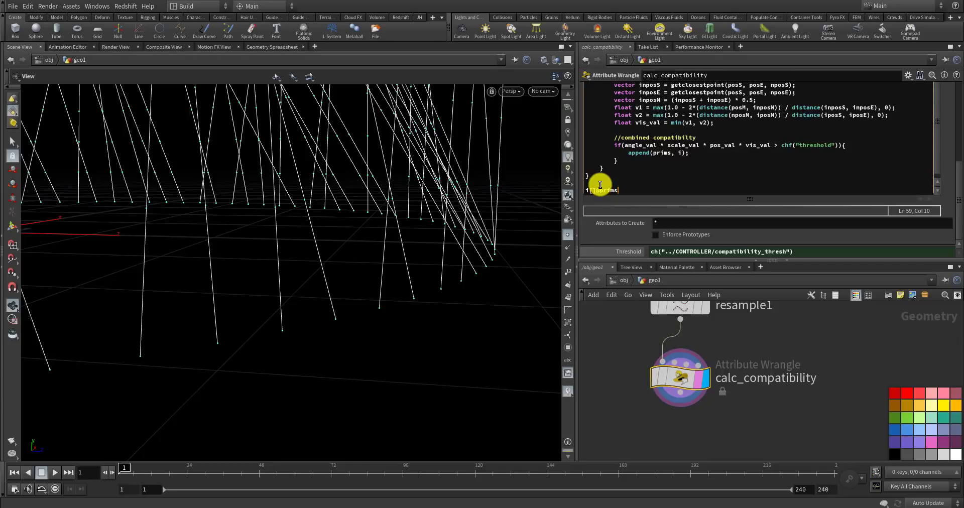
type(" = pri")
type("ms;")
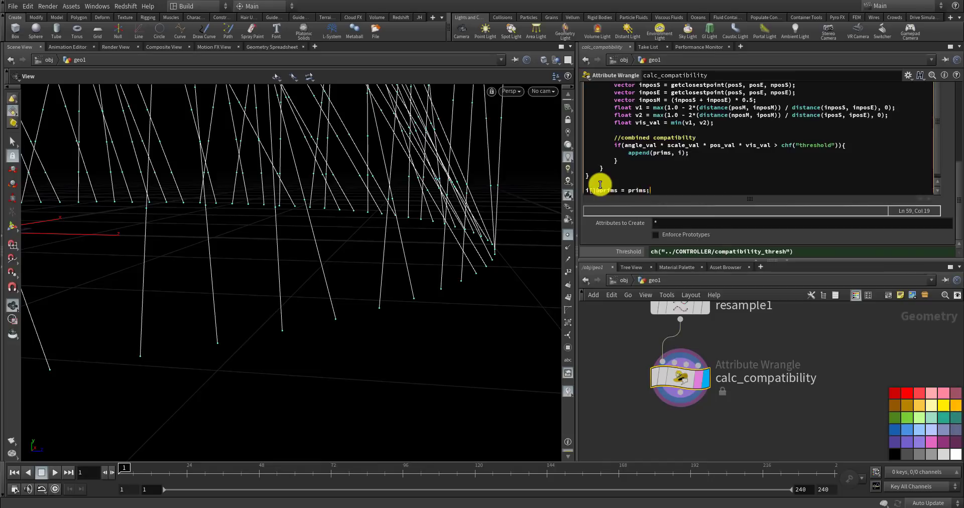
left_click(619, 342)
- Add a Geometry Spreadsheet pane set to Primitives, with the prims column widened to show full lists
left_click(739, 47)
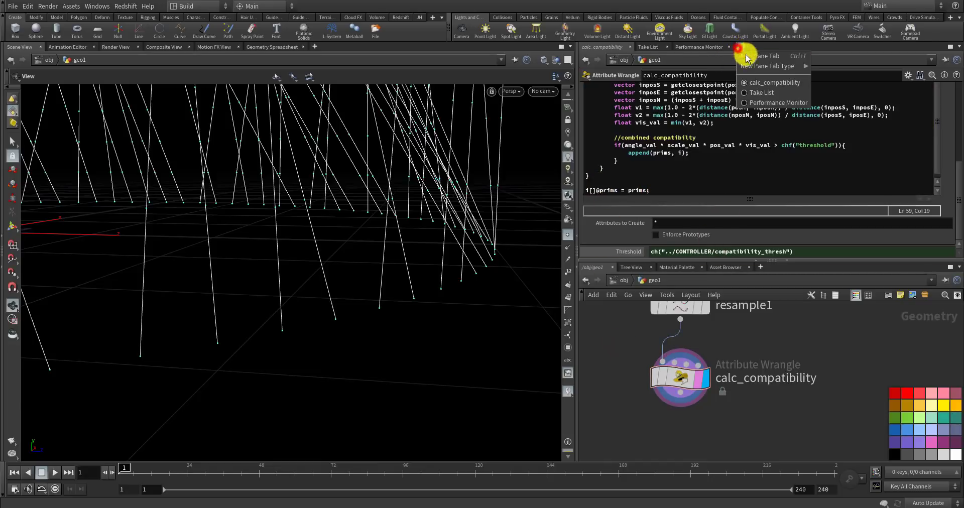
mouse_move(792, 66)
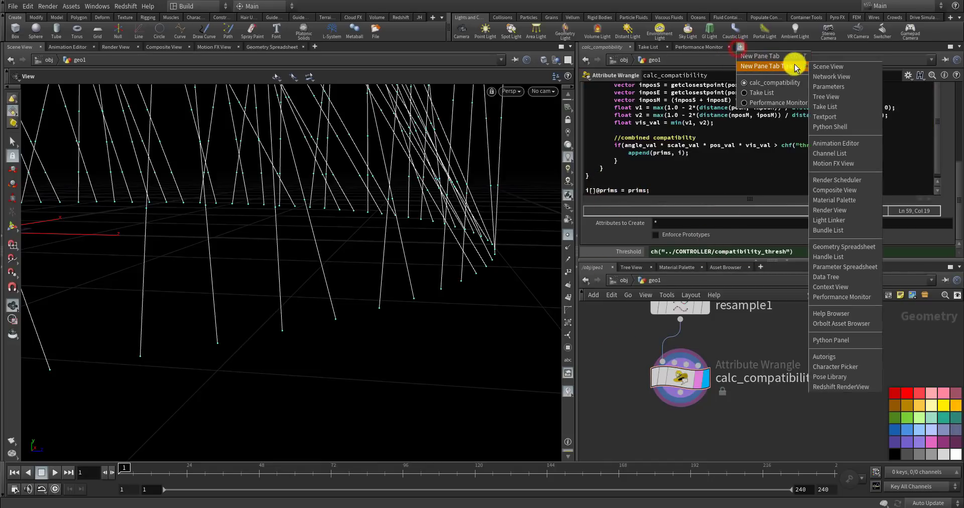
left_click(856, 246)
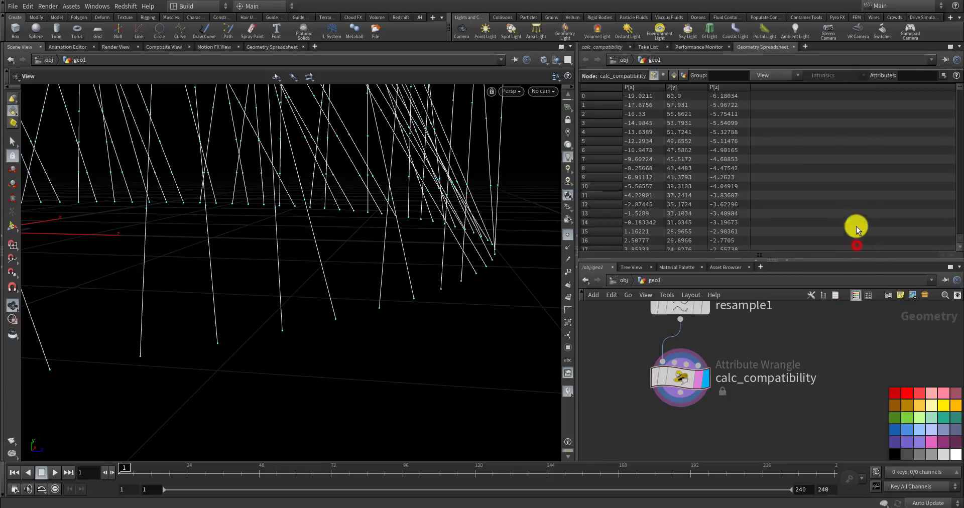
left_click(673, 76)
left_click_drag(716, 92, 884, 84)
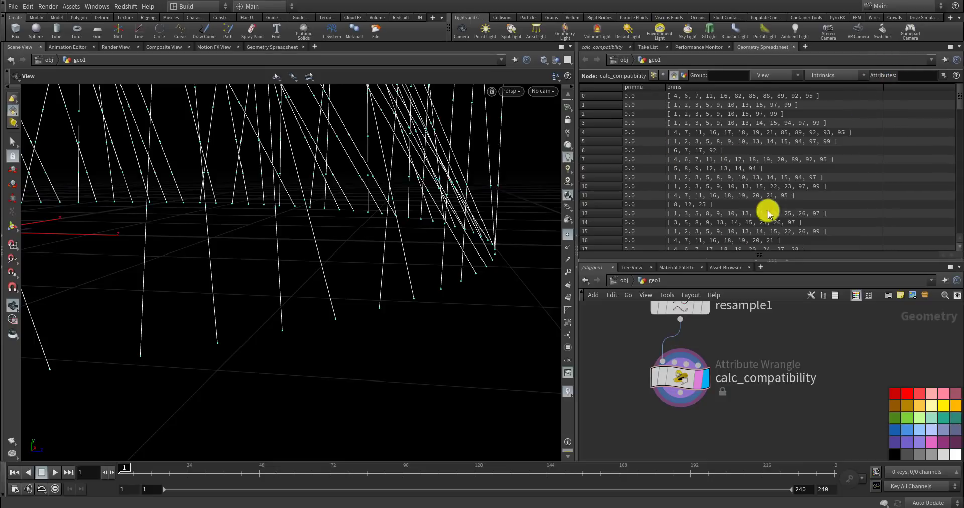
scroll(733, 157, "down", 1)
scroll(742, 148, "up", 1)
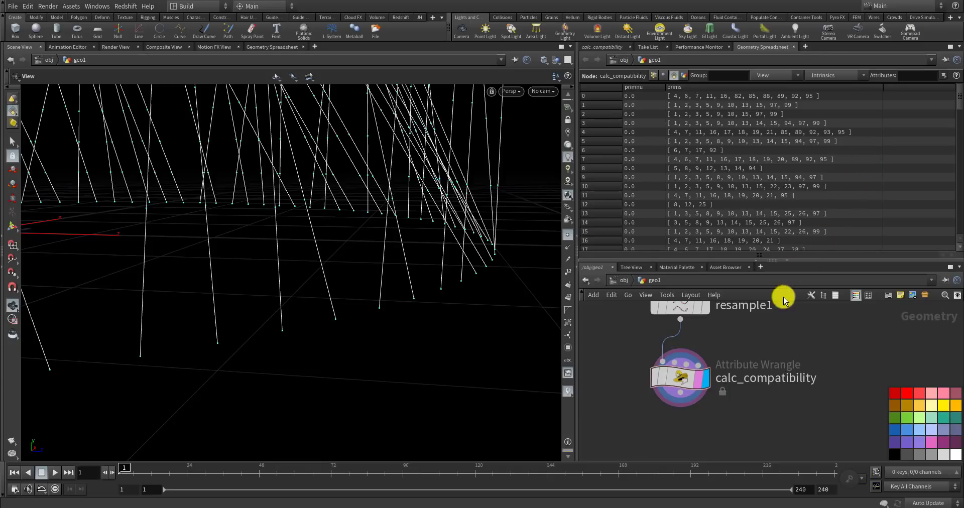
scroll(754, 388, "down", 6)
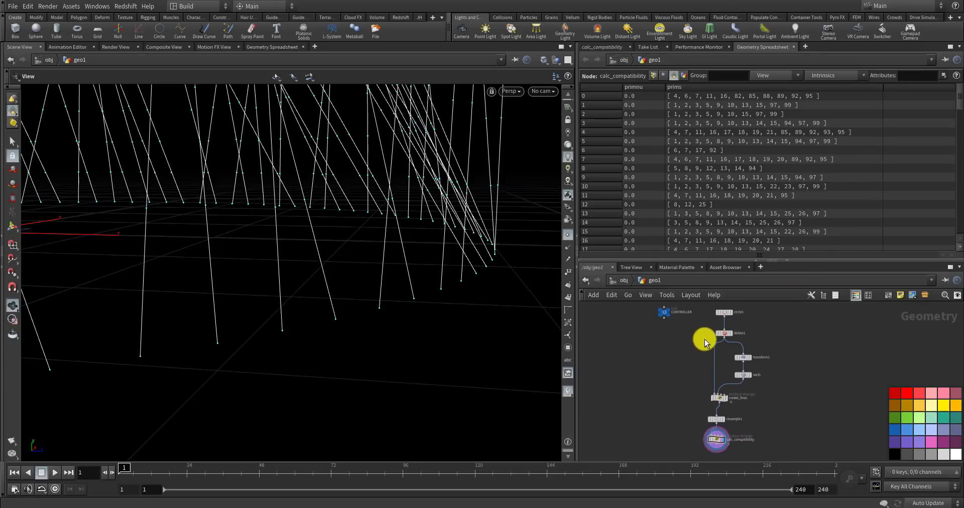
scroll(712, 331, "up", 5)
- Lower the CONTROLLER's compatibility thresh to 0.076 and review calc_compatibility's prims arrays
left_click(645, 334)
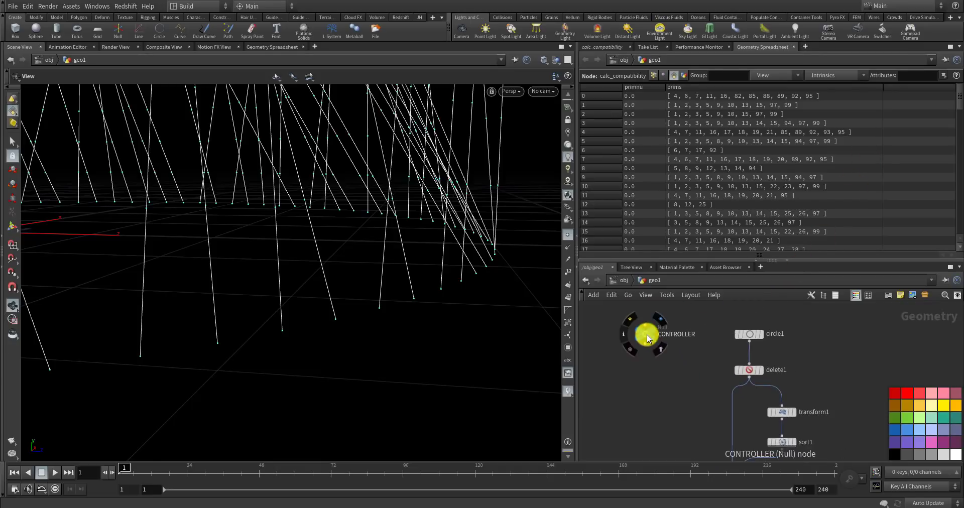
left_click(592, 46)
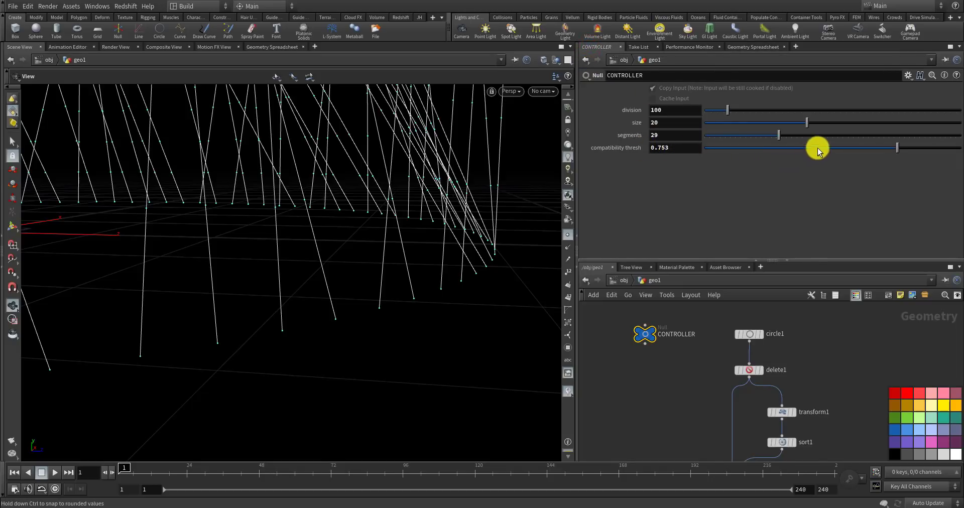
left_click_drag(818, 147, 778, 146)
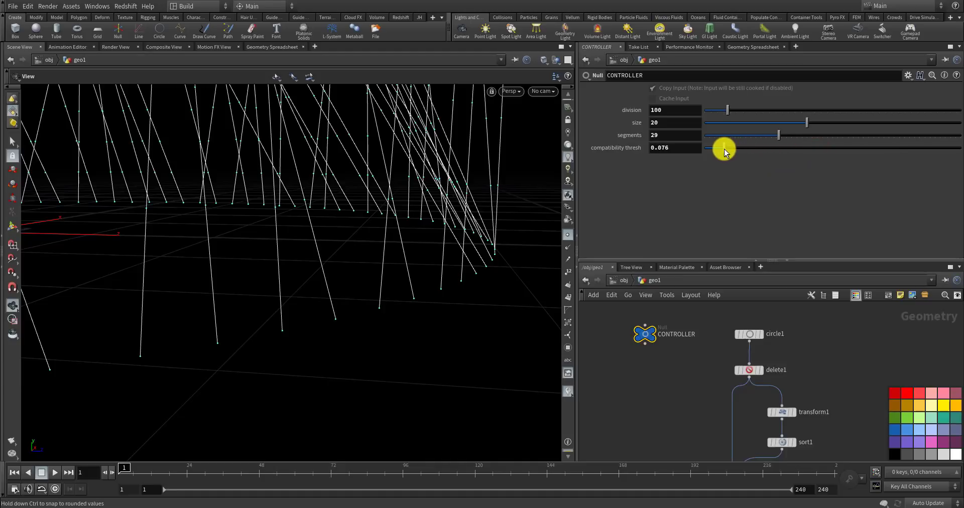
scroll(663, 401, "down", 2)
scroll(674, 366, "up", 5)
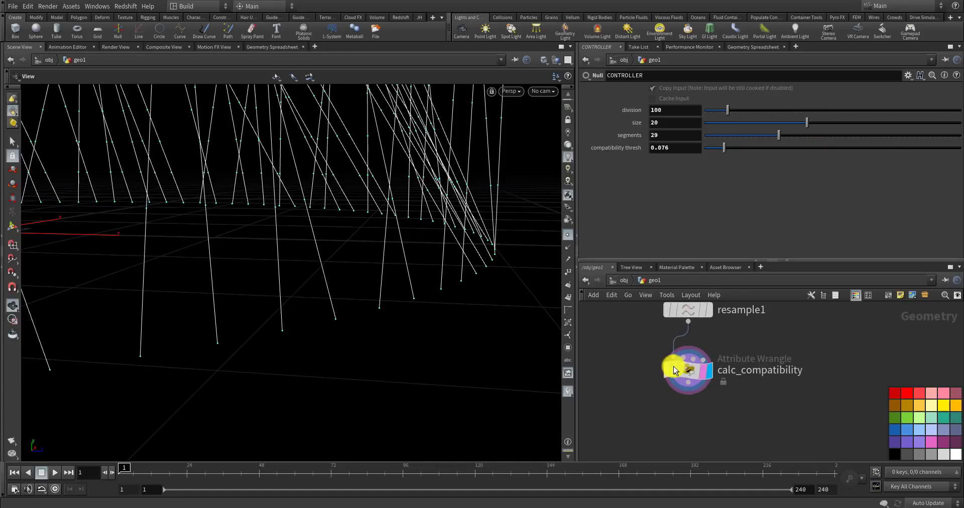
left_click(674, 366)
left_click(758, 47)
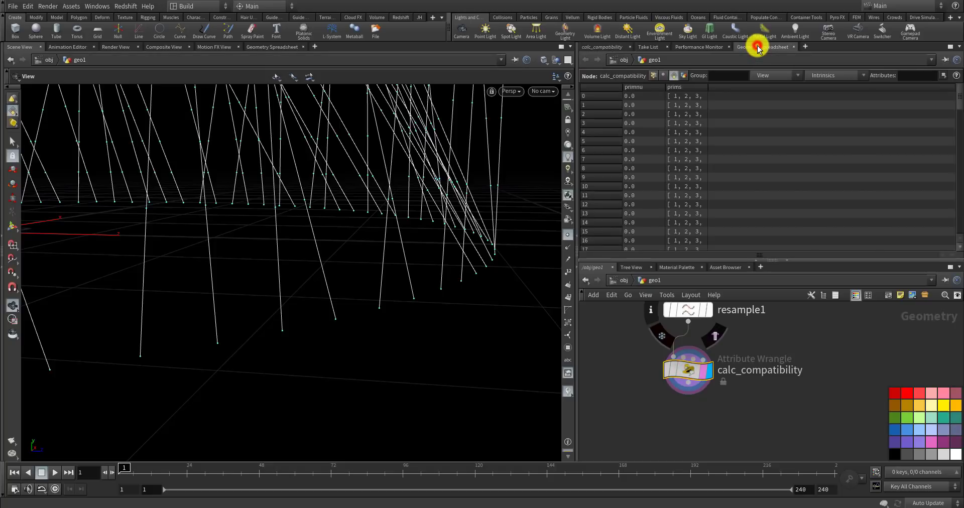
left_click_drag(707, 87, 952, 84)
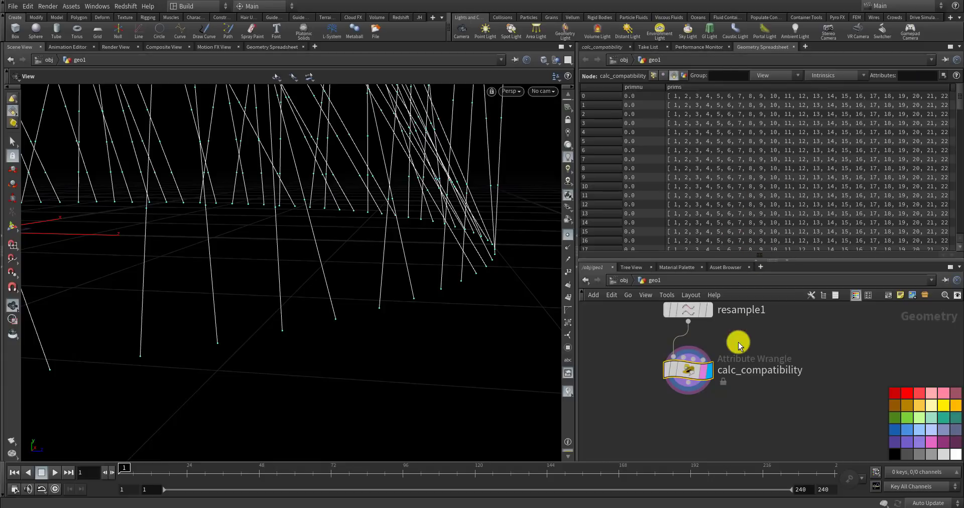
scroll(738, 342, "down", 5)
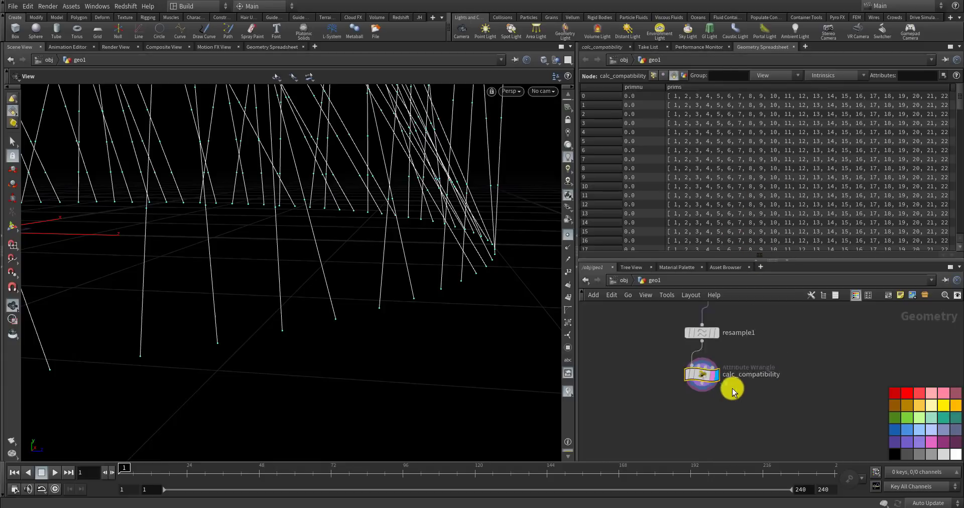
scroll(678, 345, "up", 4)
- Raise the compatibility thresh to 0.955 and check the shortened prims arrays in the spreadsheet
left_click(676, 343)
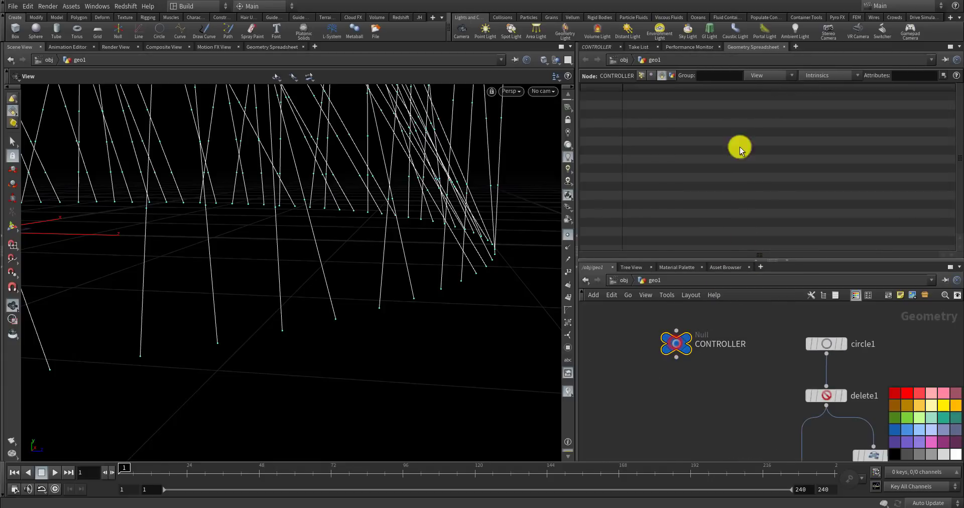
left_click(600, 47)
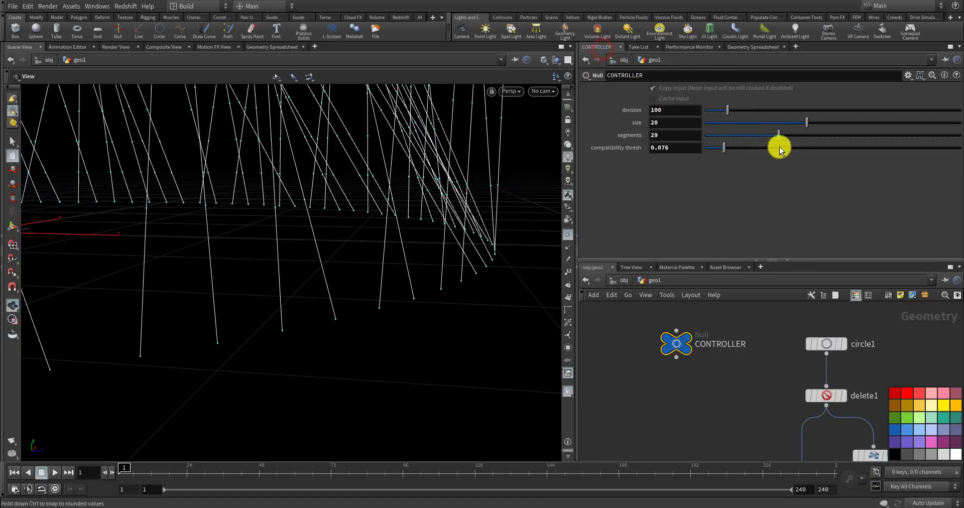
left_click_drag(833, 149, 950, 161)
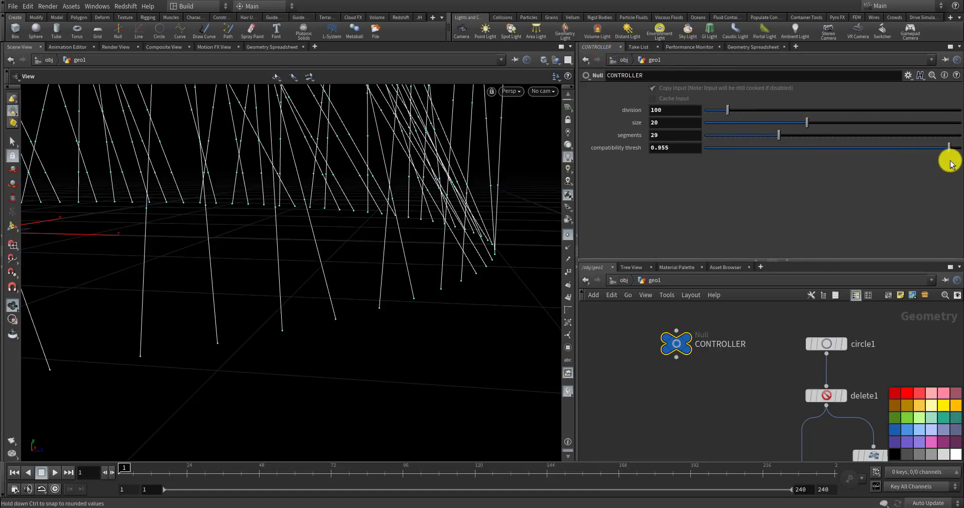
scroll(713, 390, "down", 3)
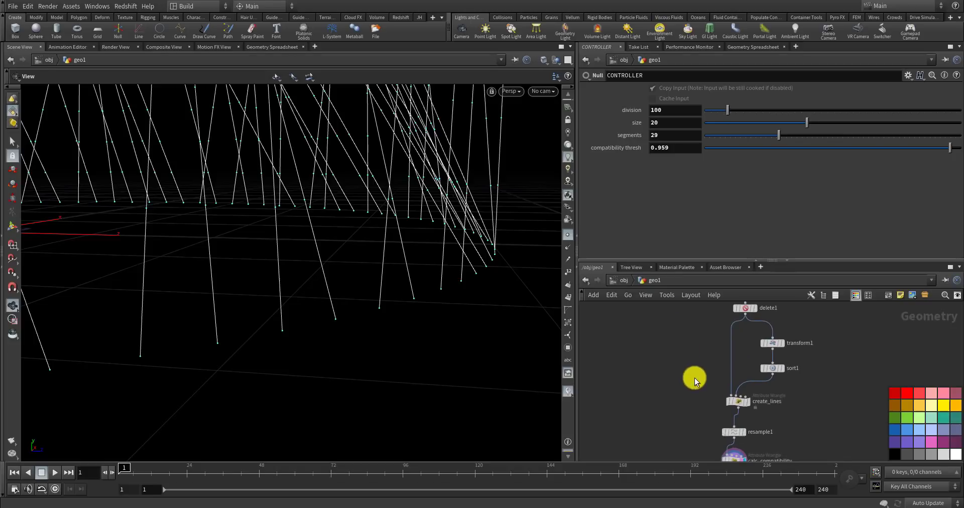
scroll(719, 387, "up", 3)
left_click(719, 387)
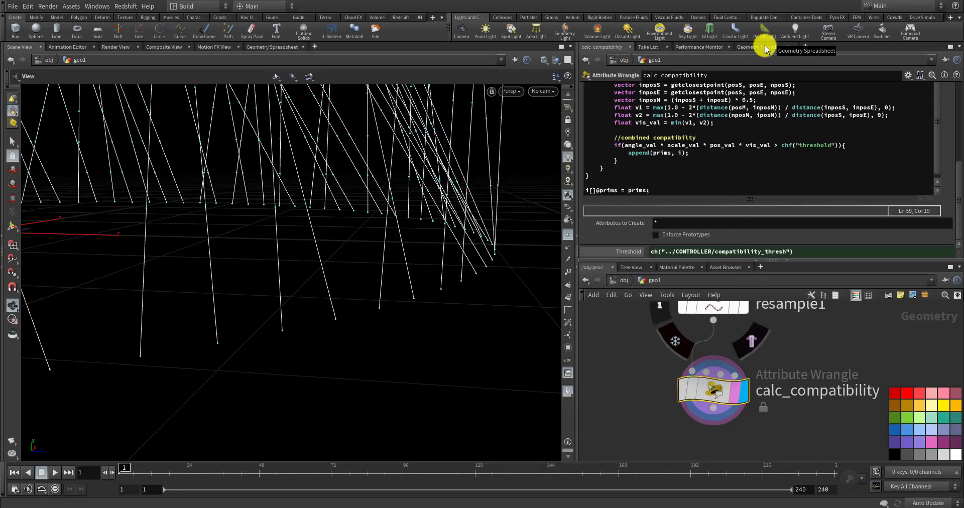
left_click(764, 47)
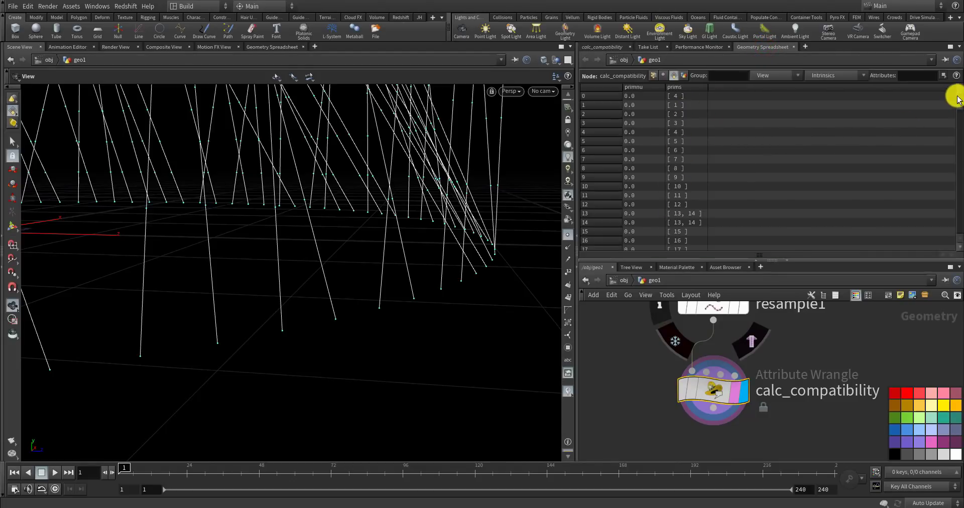
left_click_drag(957, 97, 931, 86)
scroll(721, 372, "down", 3)
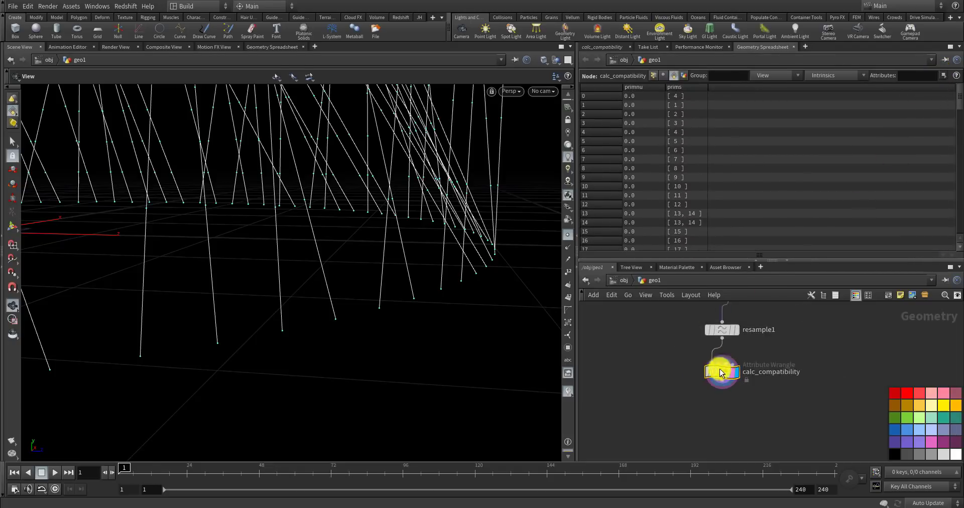
scroll(721, 373, "down", 2)
scroll(667, 361, "up", 4)
scroll(688, 408, "up", 2)
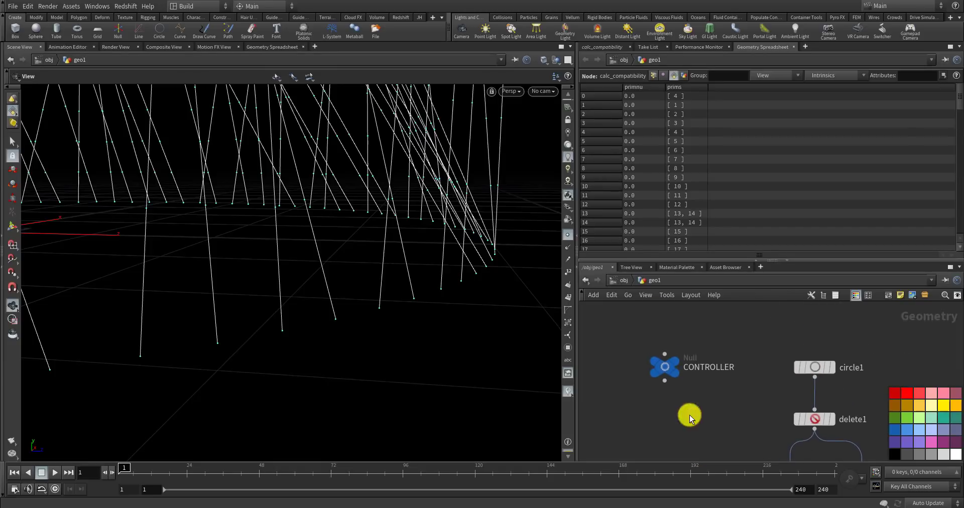
- Set the compatibility thresh to 1 and select calc_compatibility to view its code
left_click(664, 366)
left_click(605, 47)
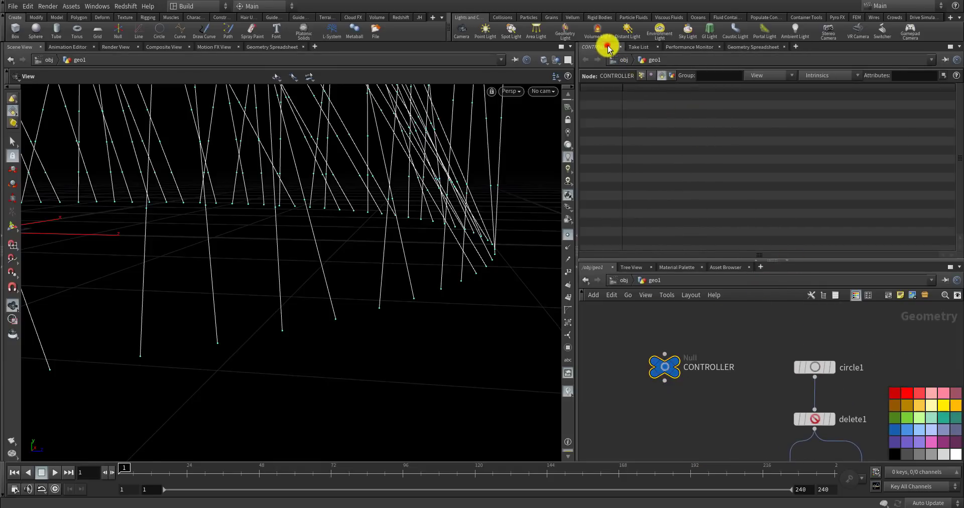
left_click_drag(949, 148, 961, 148)
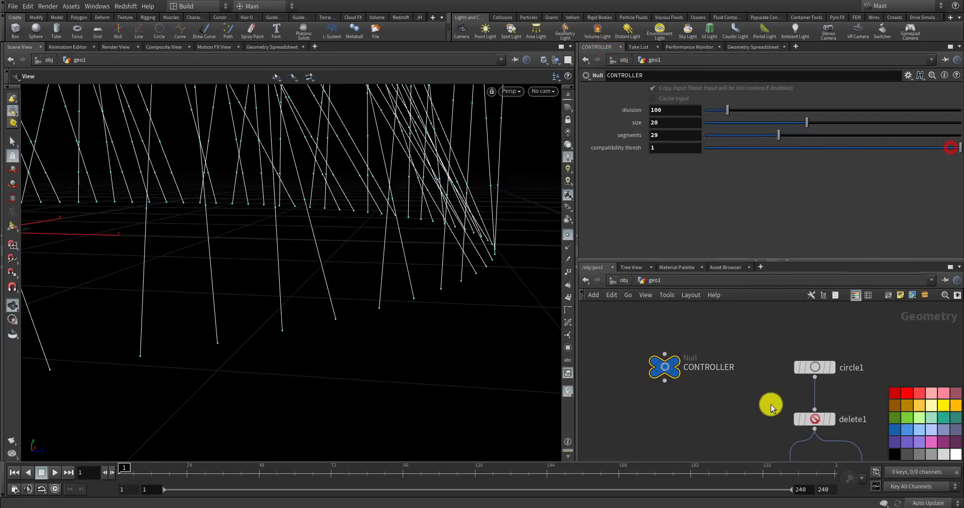
scroll(721, 389, "down", 3)
scroll(701, 365, "down", 3)
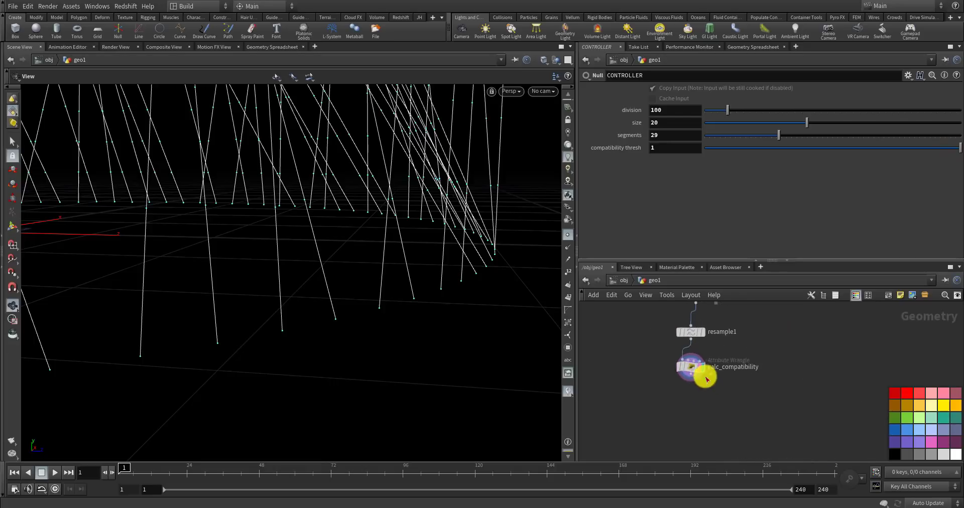
left_click(691, 367)
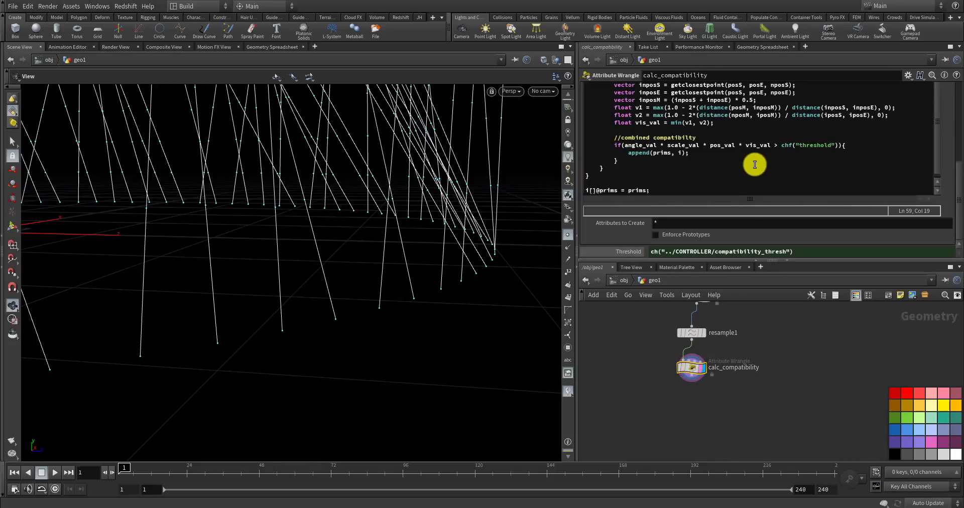
- Scroll calc_compatibility's prims arrays: all empty except primitive 14 listing [14]
left_click(754, 47)
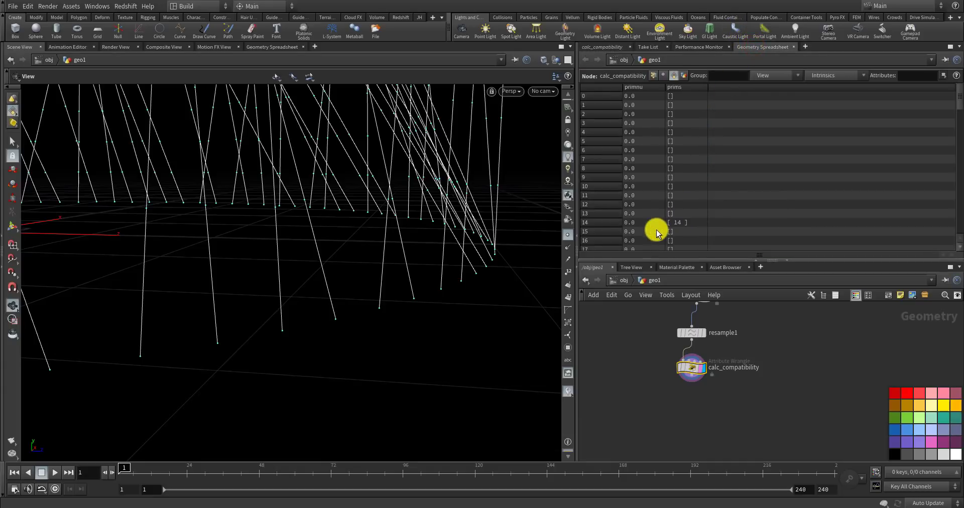
scroll(625, 233, "down", 1)
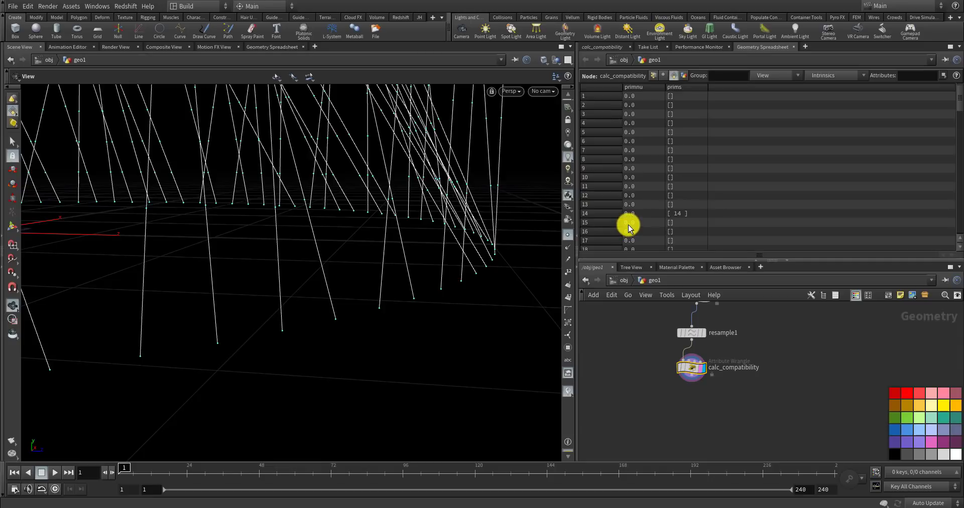
scroll(610, 211, "down", 8)
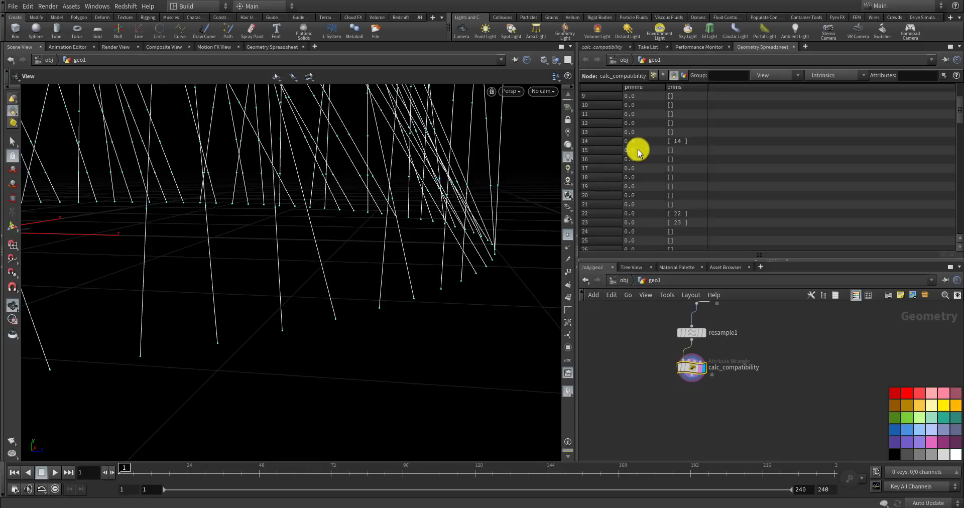
scroll(668, 137, "up", 5)
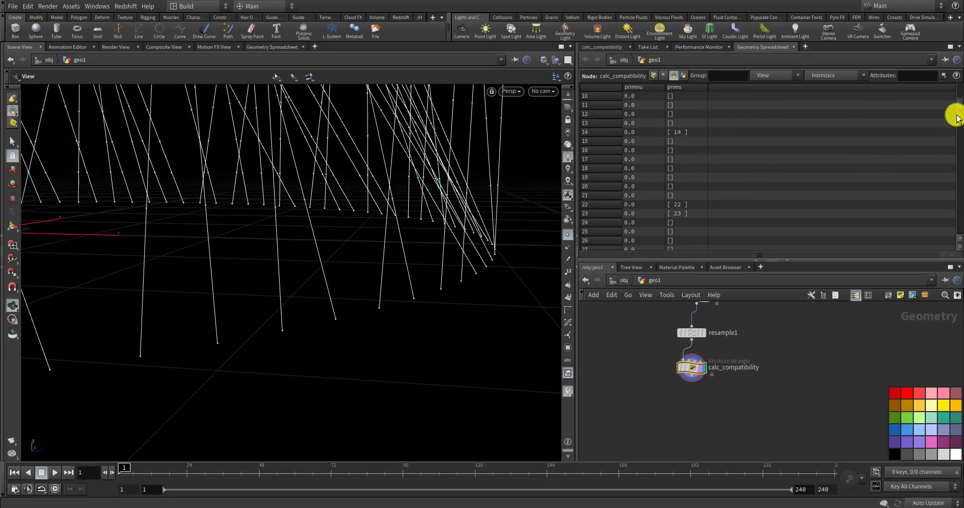
left_click_drag(957, 116, 956, 97)
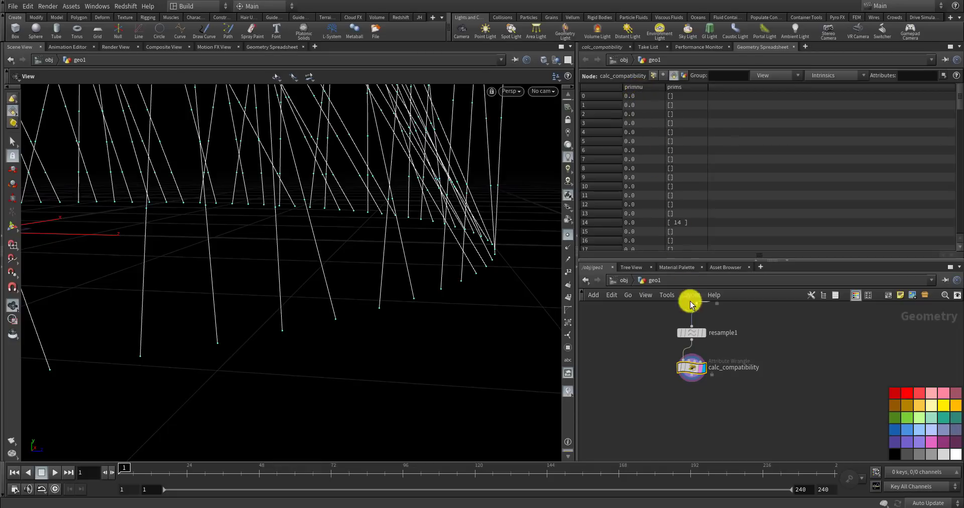
- Move the display flag to resample1 and back to calc_compatibility, then show its VEX at the for loop
left_click(707, 333)
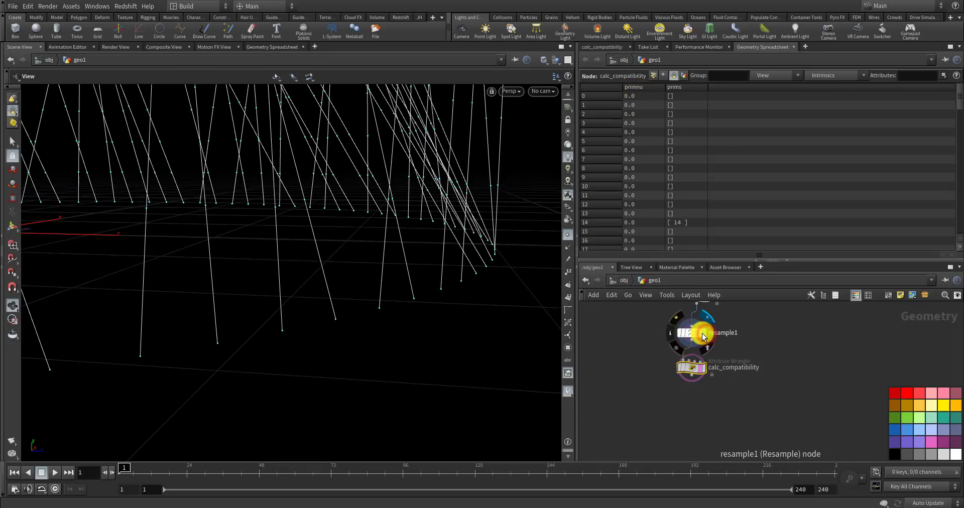
left_click(689, 331)
middle_click_drag(723, 298, 701, 397)
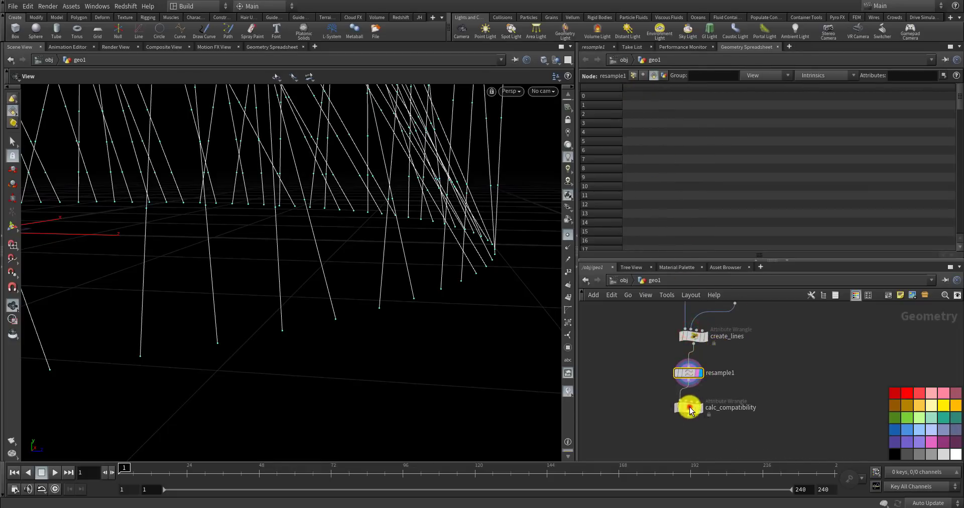
left_click(696, 404)
left_click(697, 409)
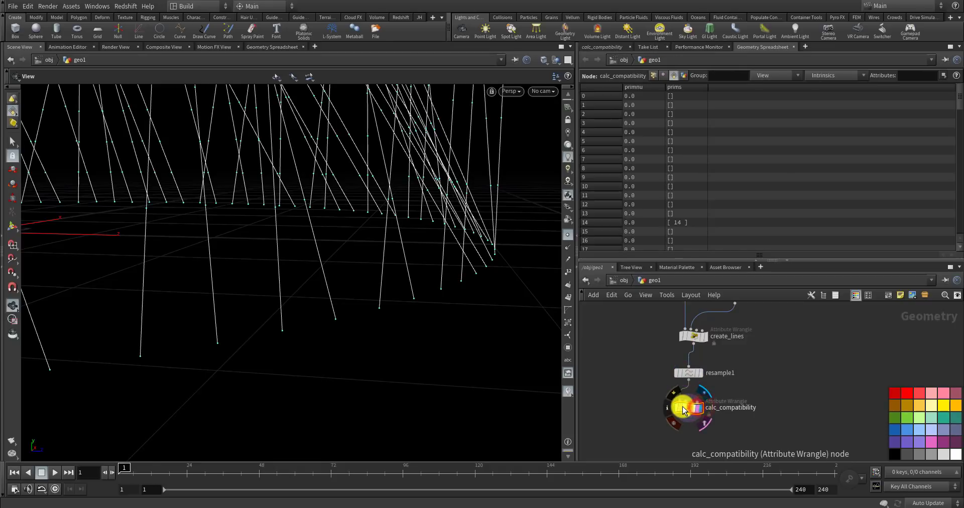
left_click(592, 47)
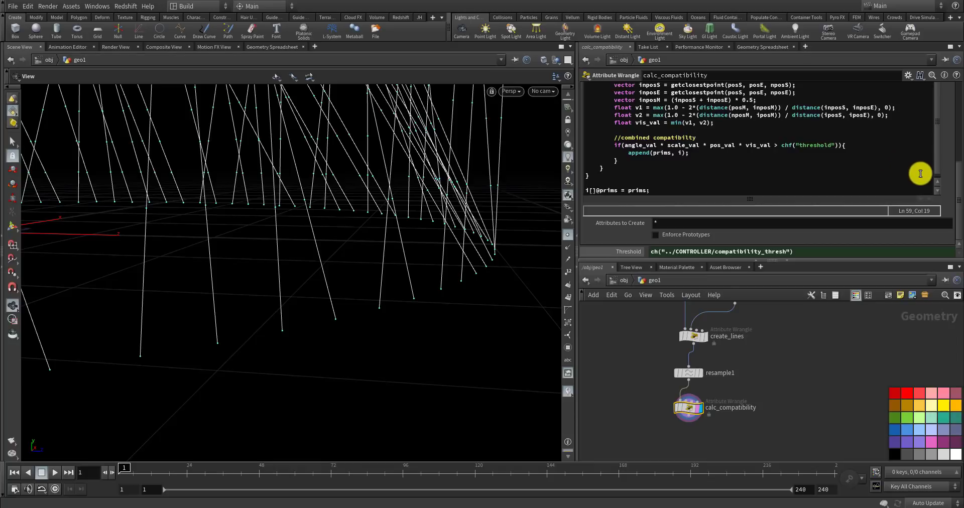
left_click_drag(939, 170, 942, 74)
scroll(825, 107, "up", 1)
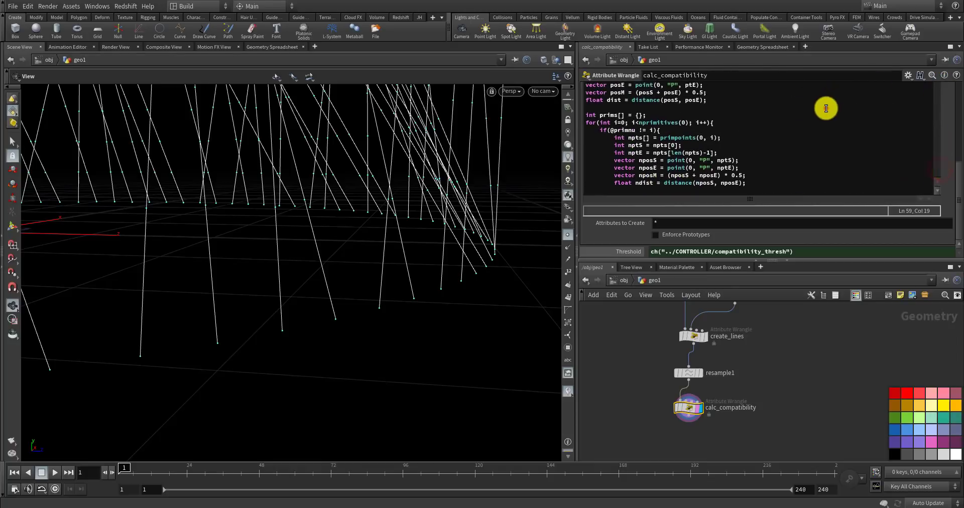
left_click(825, 107)
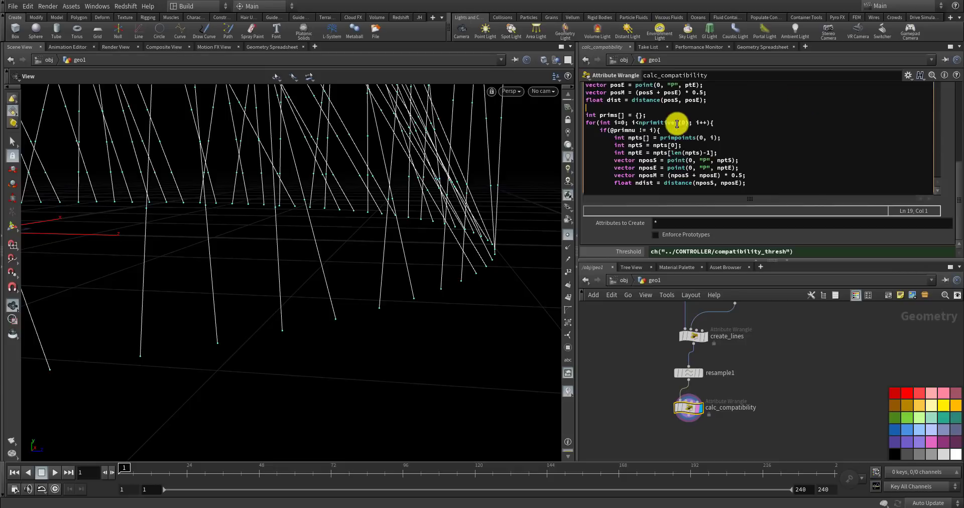
left_click(637, 130)
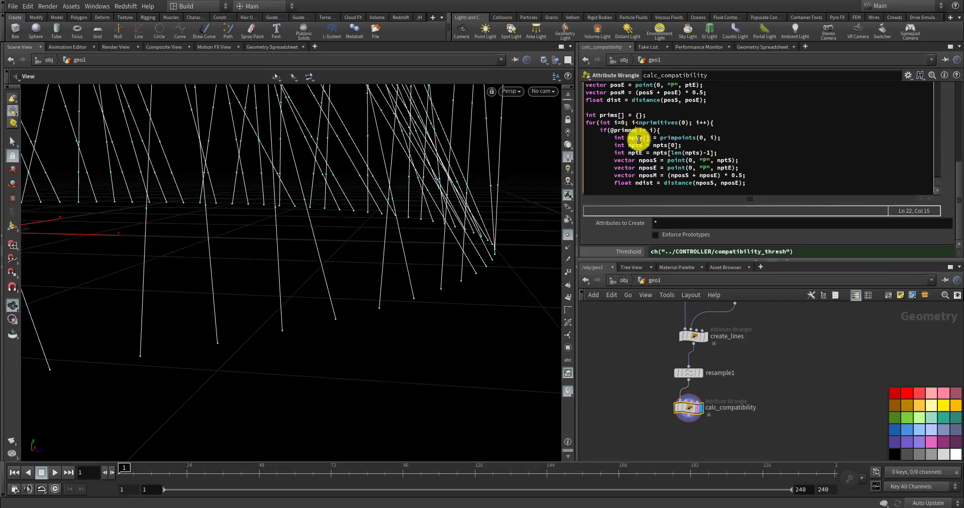
key("BackSpace")
key("BackSpace")
type("nu")
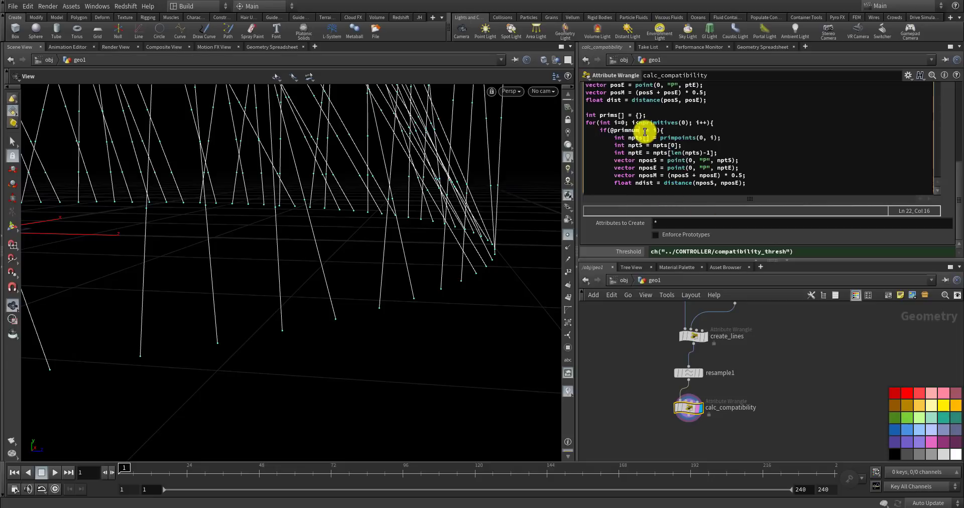
- Reselect calc_compatibility and confirm its prims arrays are still empty in the spreadsheet
left_click(656, 332)
left_click(687, 409)
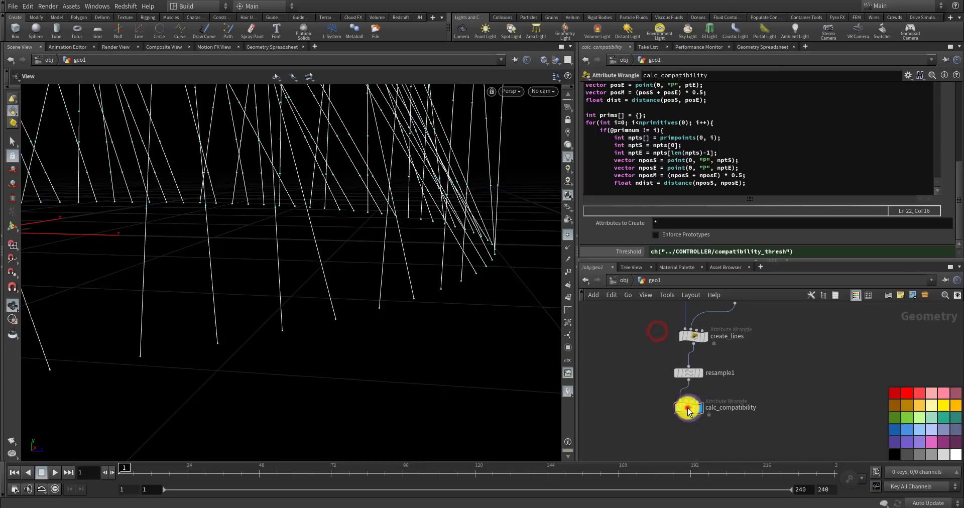
left_click(770, 47)
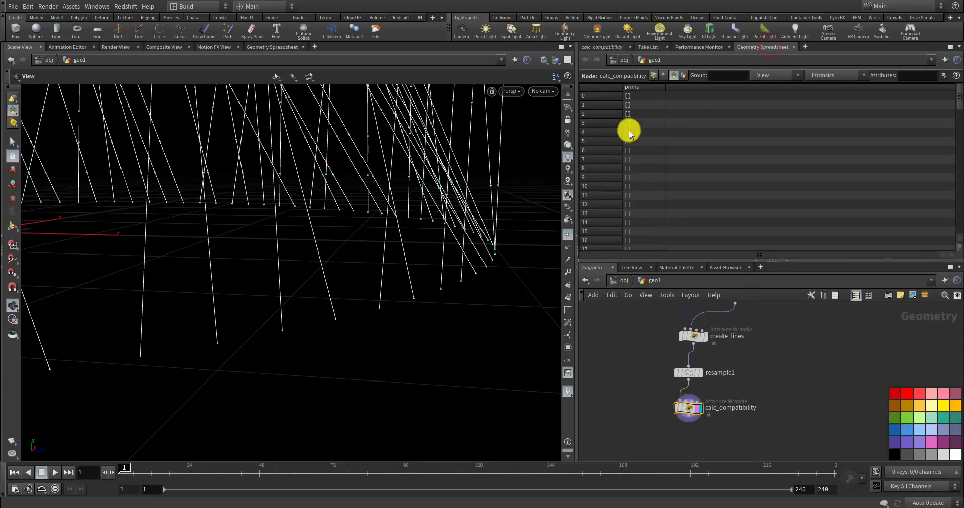
left_click_drag(958, 99, 949, 58)
scroll(867, 159, "up", 5)
scroll(704, 380, "down", 2)
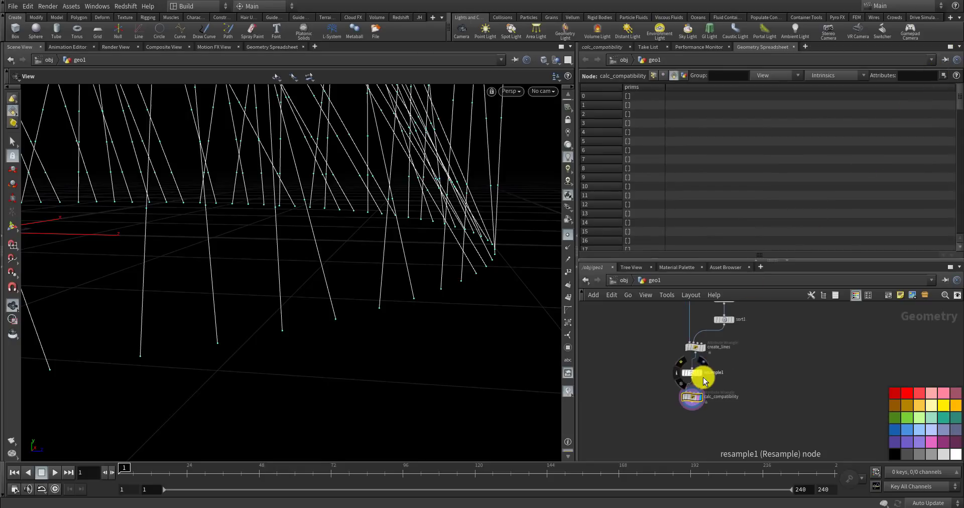
scroll(656, 398, "down", 2)
scroll(656, 355, "up", 4)
- Check the CONTROLLER's parameters, then review calc_compatibility's prims arrays with the column widened
left_click(658, 346)
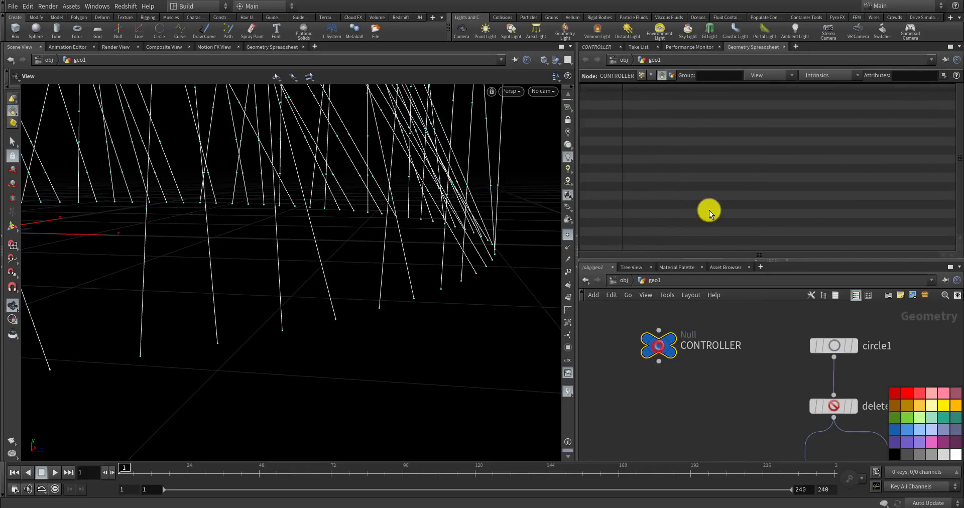
left_click(600, 47)
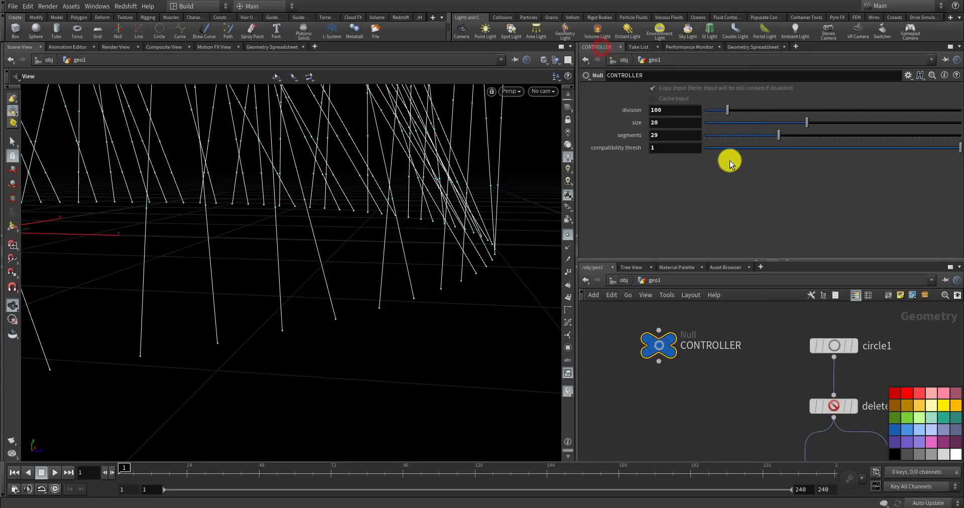
scroll(673, 323, "down", 3)
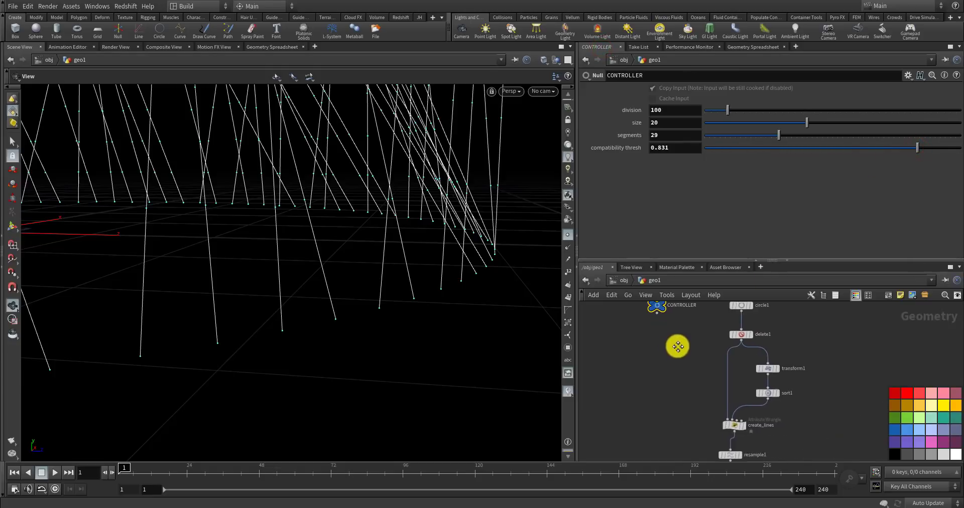
scroll(684, 344, "up", 5)
left_click(690, 362)
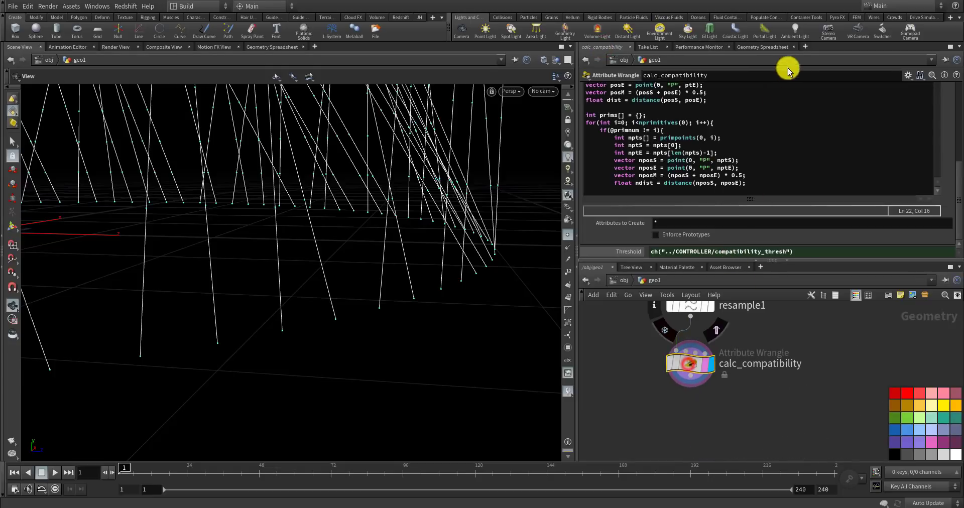
left_click(770, 47)
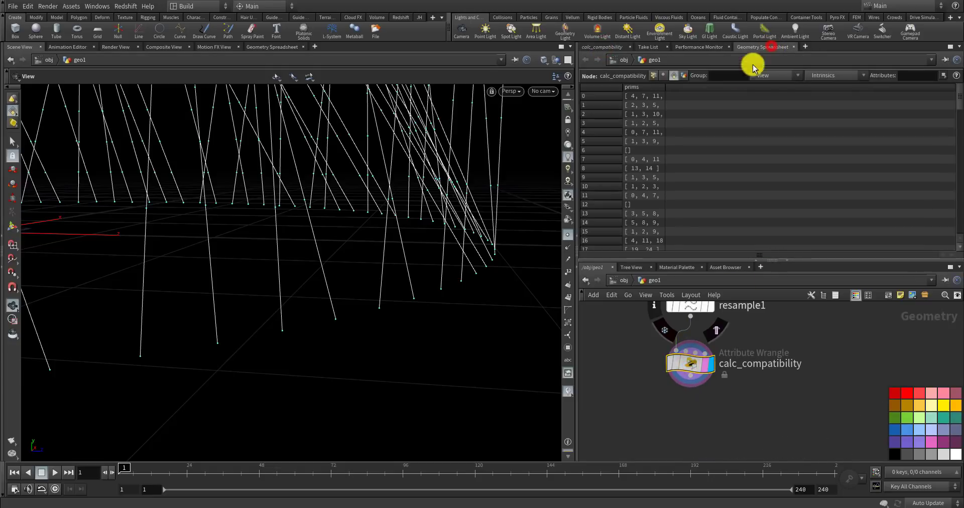
double_click(665, 87)
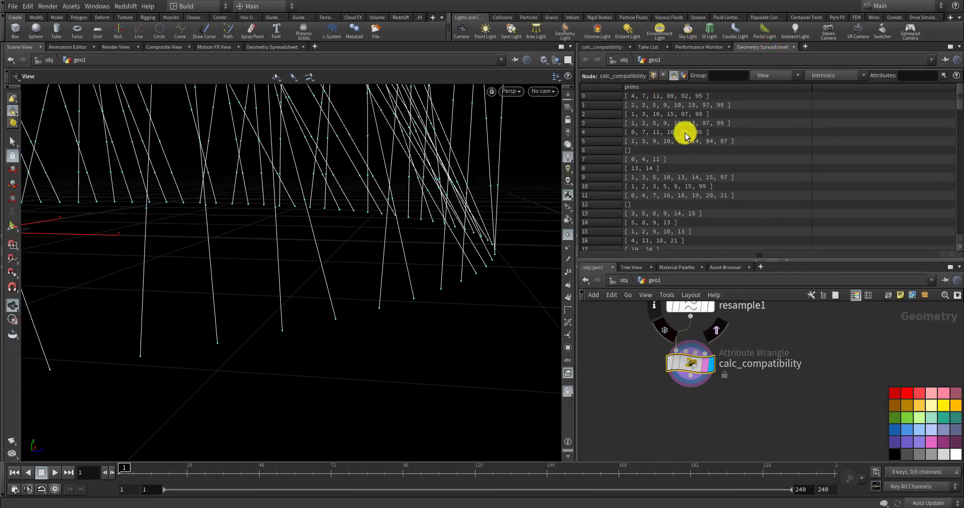
scroll(658, 126, "down", 6)
scroll(671, 149, "down", 6)
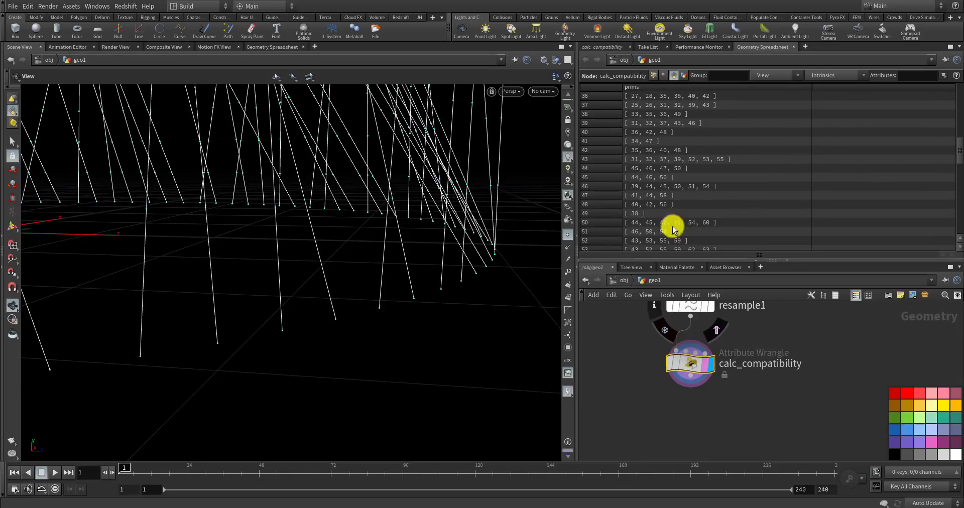
scroll(646, 381, "down", 5)
- Drag the CONTROLLER's compatibility thresh from 0.831 down to 0.751
left_click(638, 335)
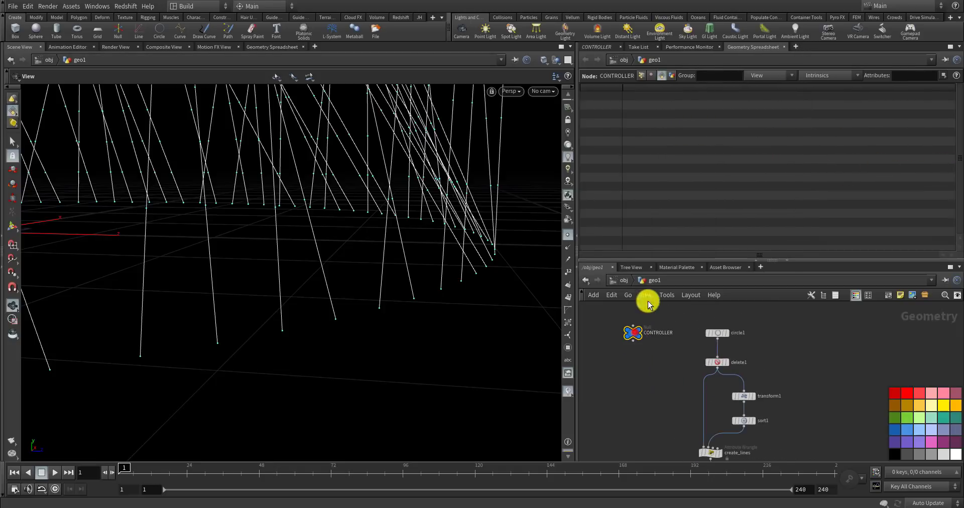
left_click(605, 46)
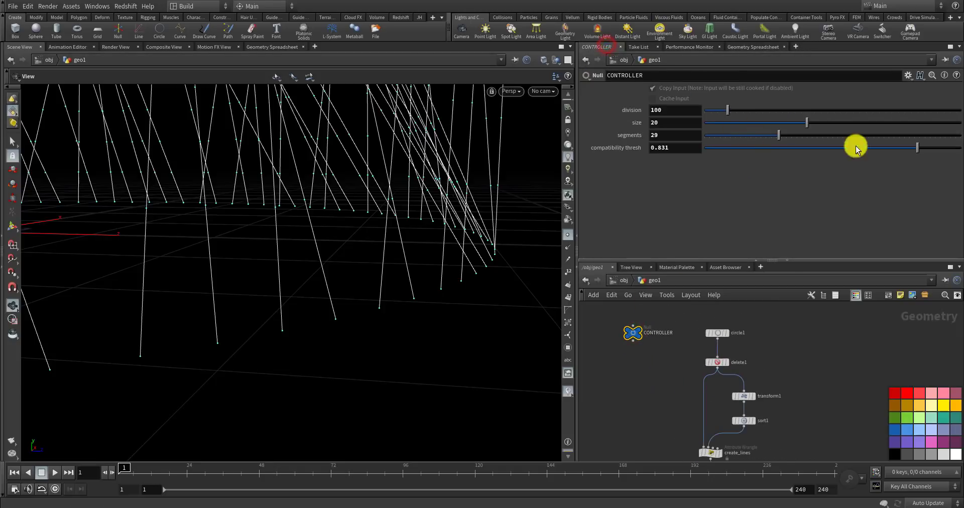
left_click_drag(887, 146, 897, 148)
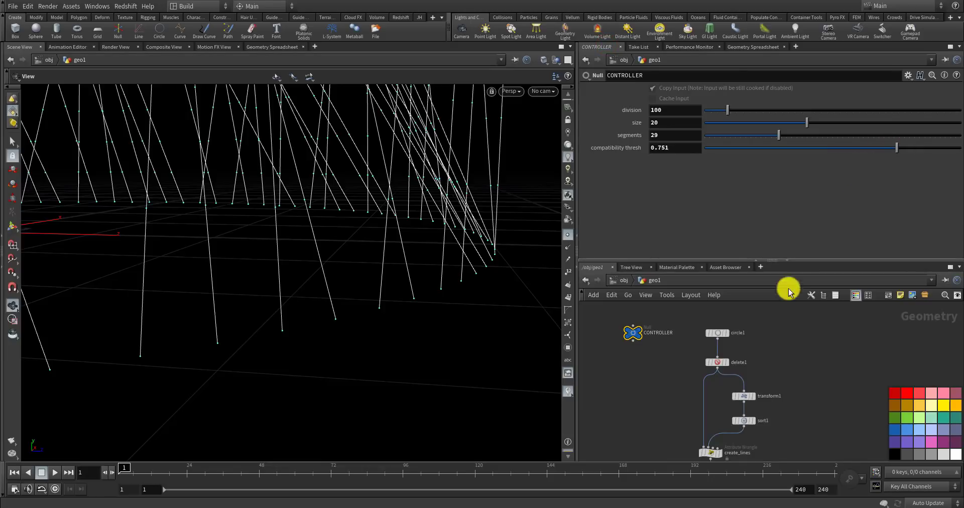
scroll(793, 368, "down", 2)
scroll(751, 357, "up", 5)
scroll(690, 345, "up", 2)
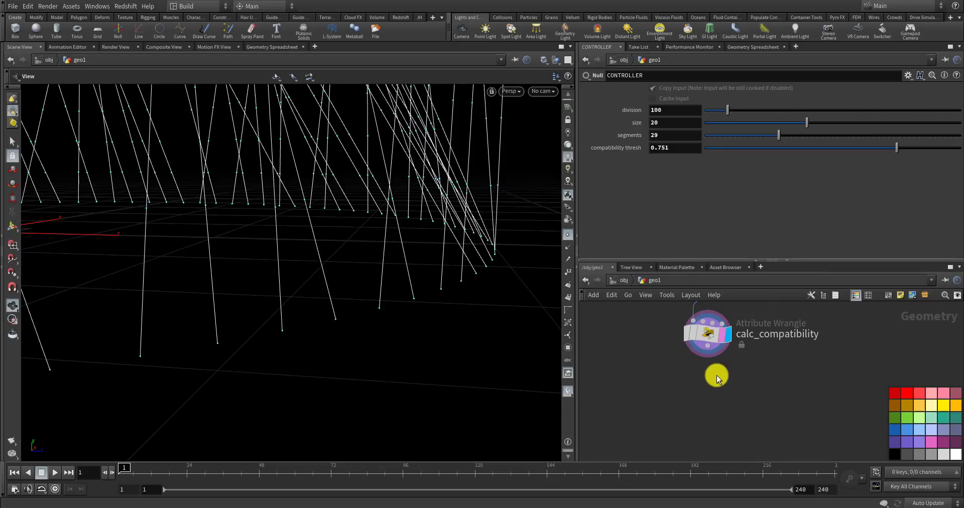
- Create a Primitive Wrangle below calc_compatibility in the geo1 network
double_click(703, 343)
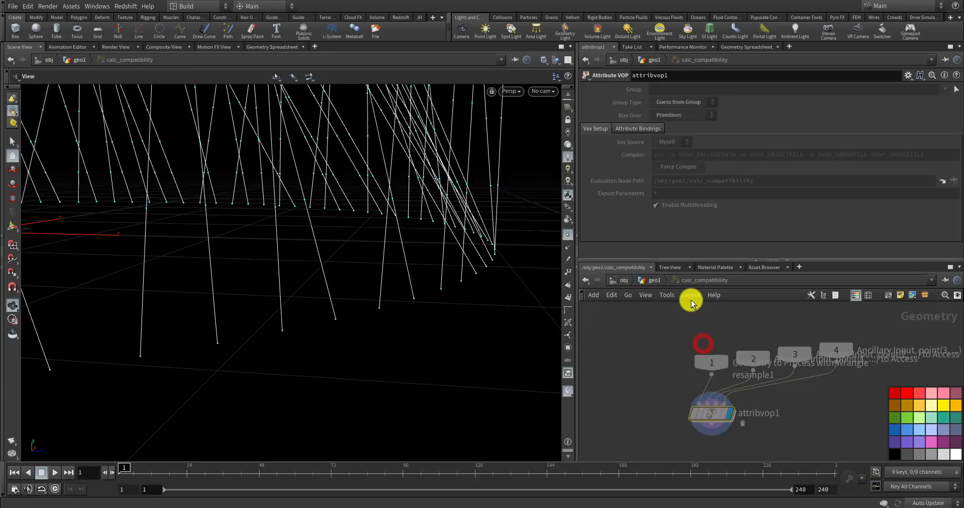
left_click(648, 280)
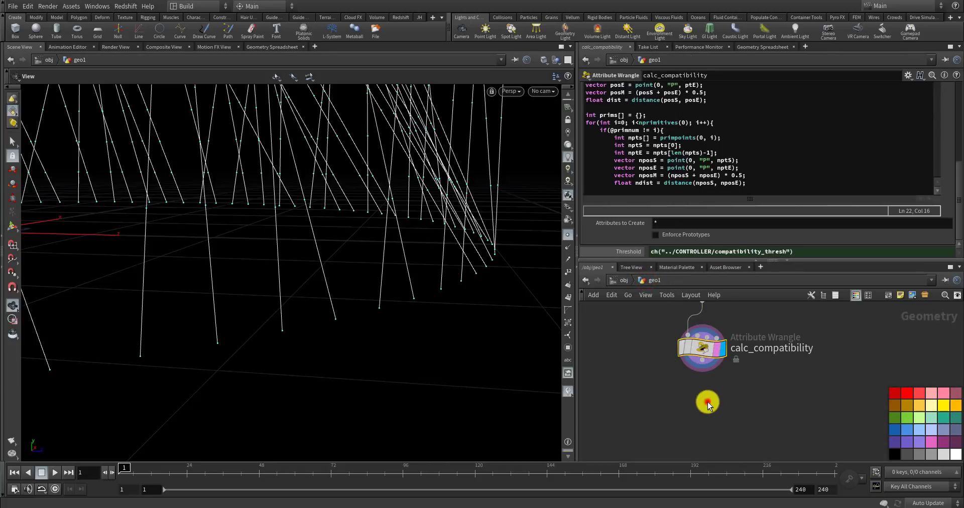
left_click_drag(702, 359, 695, 411)
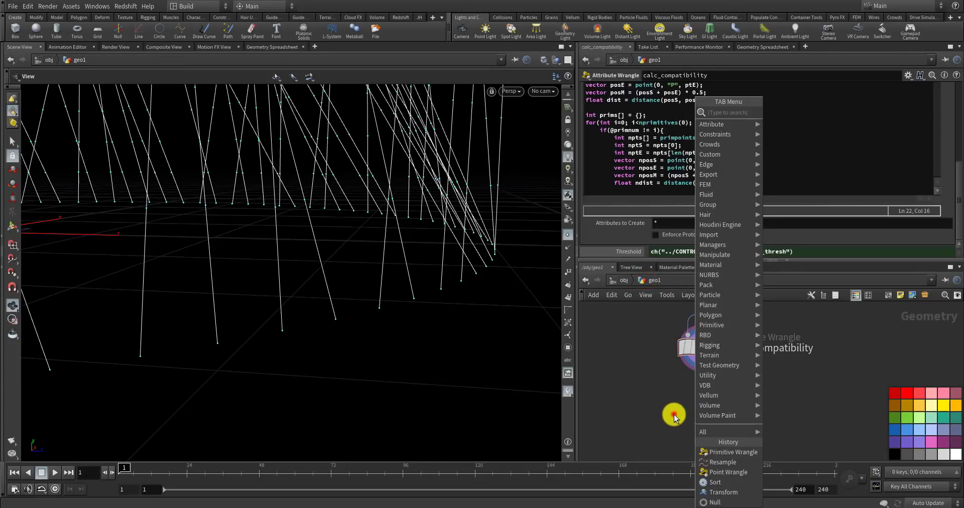
type("primit")
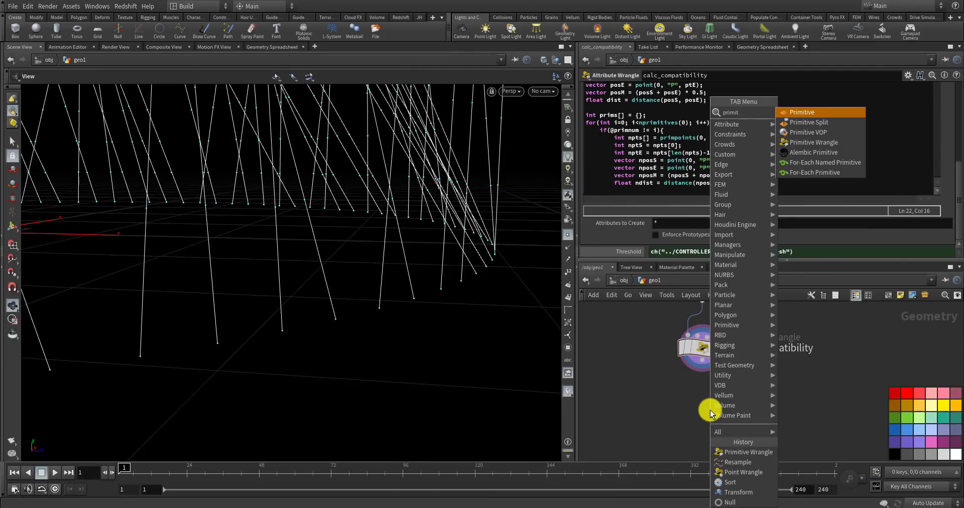
key("Down")
key("Down")
key("Down")
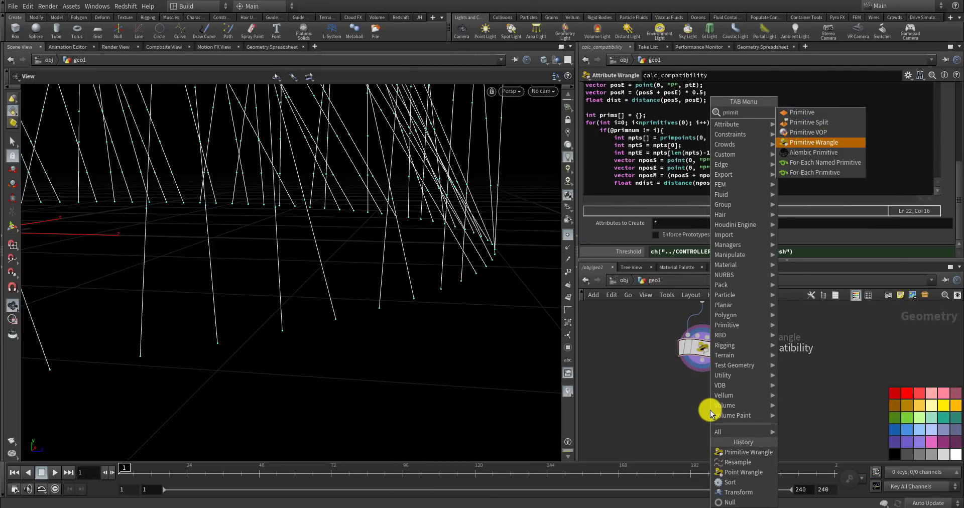
key("Return")
left_click(710, 409)
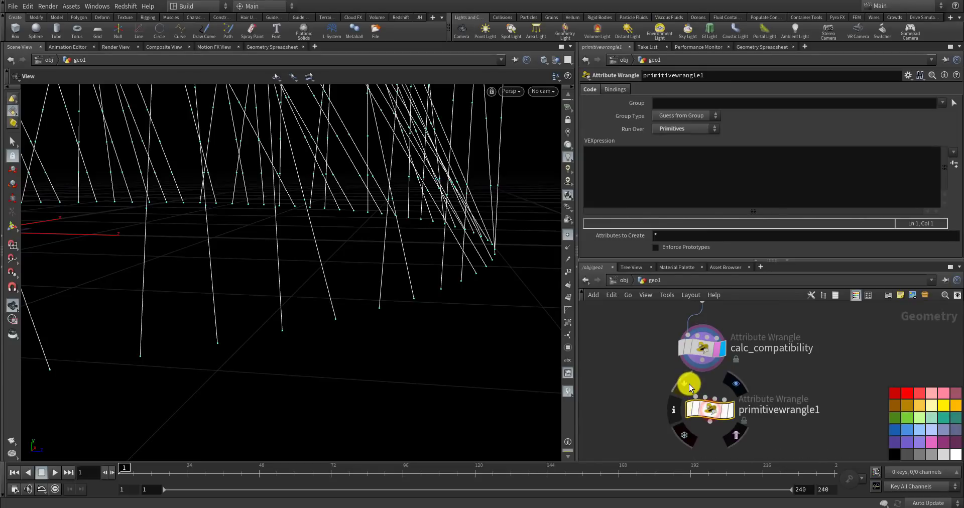
left_click_drag(706, 412, 698, 414)
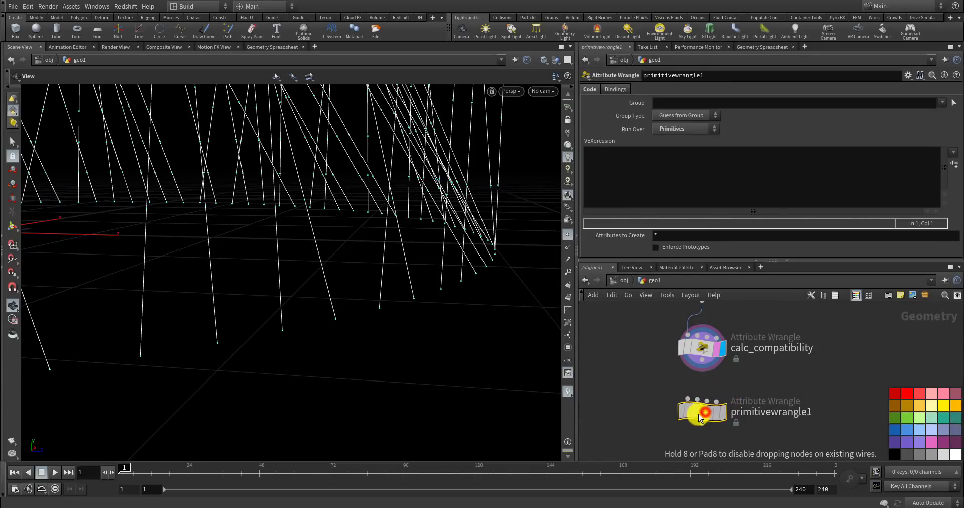
left_click_drag(522, 353, 358, 190)
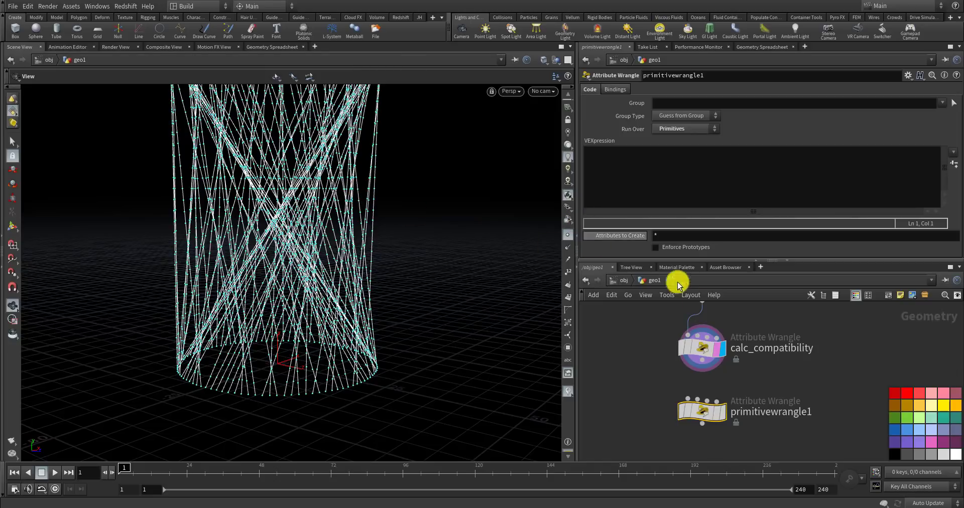
- Rename the new wrangle pscale and wire calc_compatibility's output into it
double_click(770, 411)
type("pss")
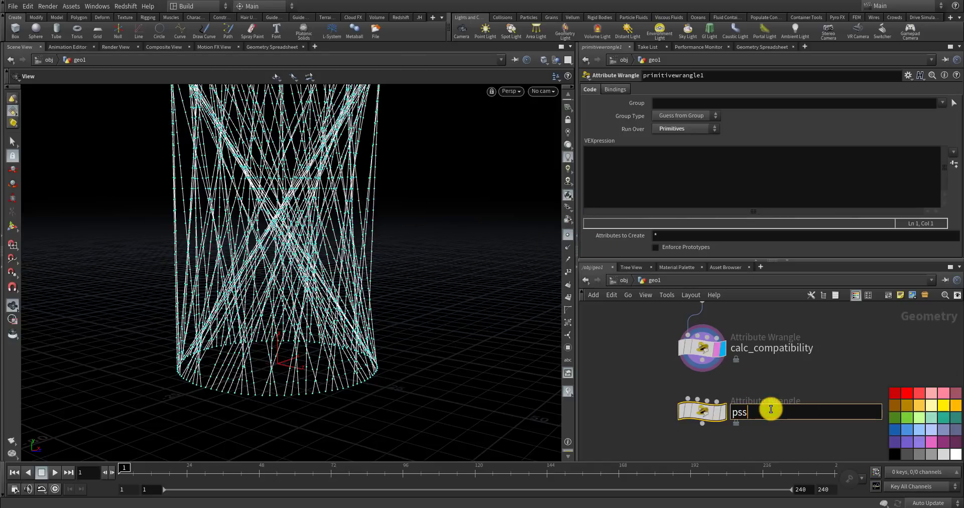
type("ale")
key("Return")
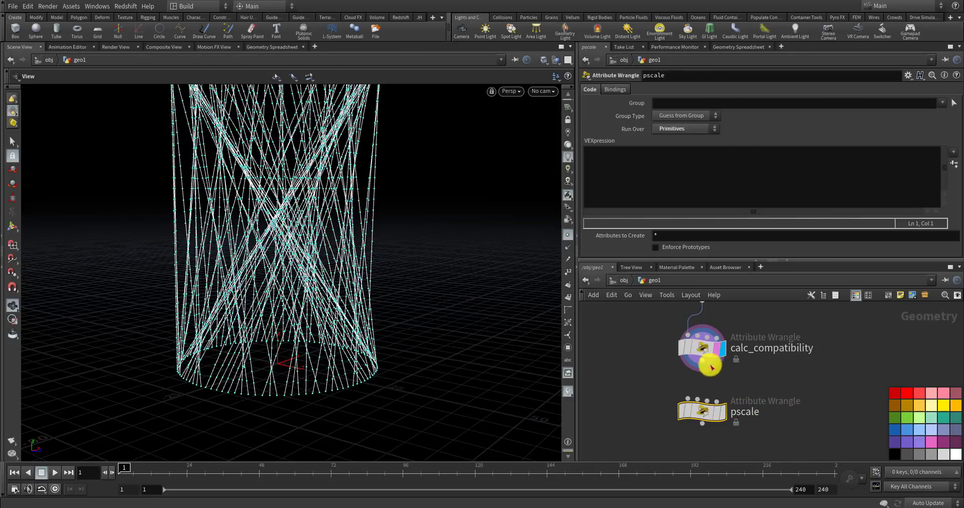
left_click_drag(695, 367, 675, 414)
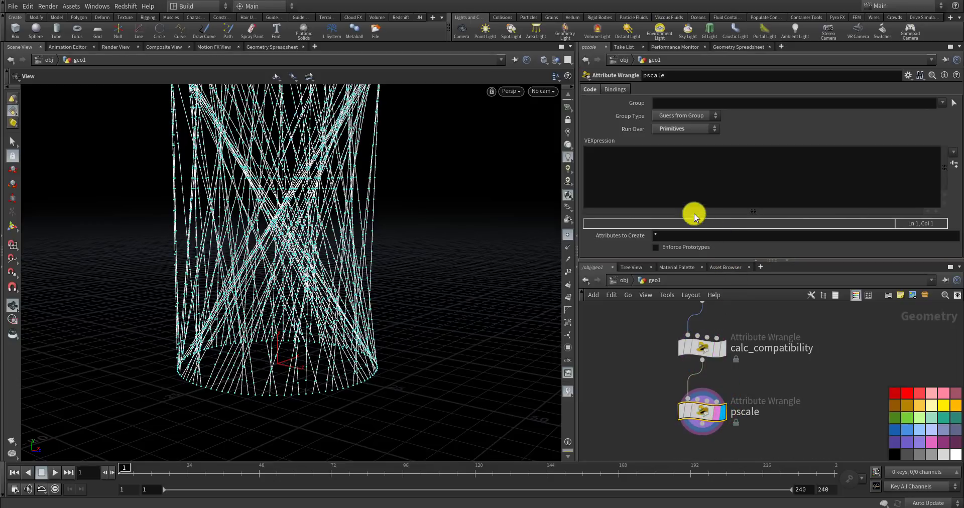
- Declare int pts[] = primpoints(0); in the pscale wrangle's VEX
left_click(702, 168)
type("int")
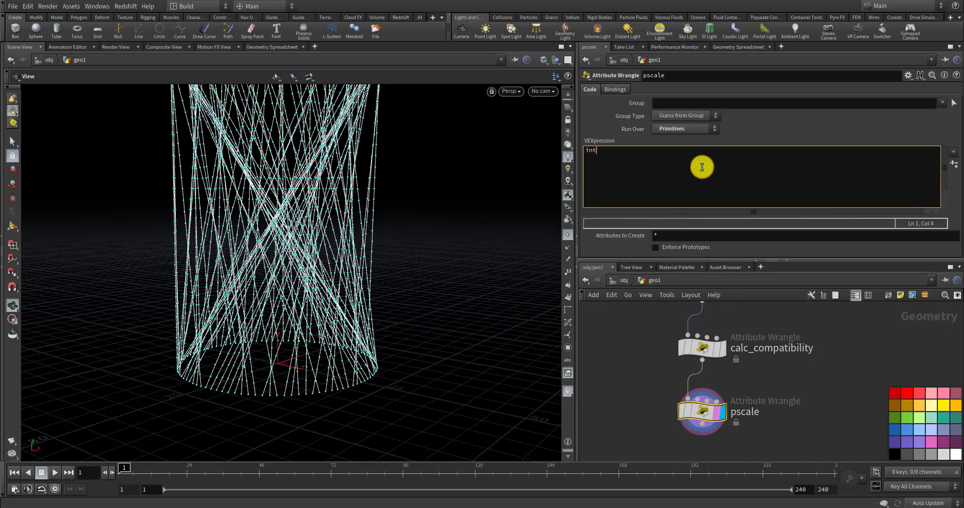
type(" pts{}")
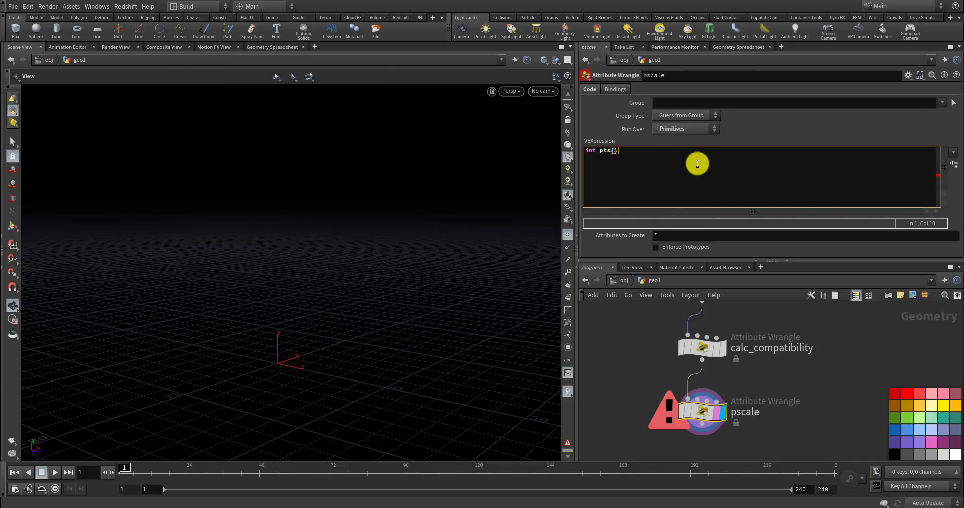
left_click(699, 163)
key("BackSpace")
key("BackSpace")
type("[] = primpont")
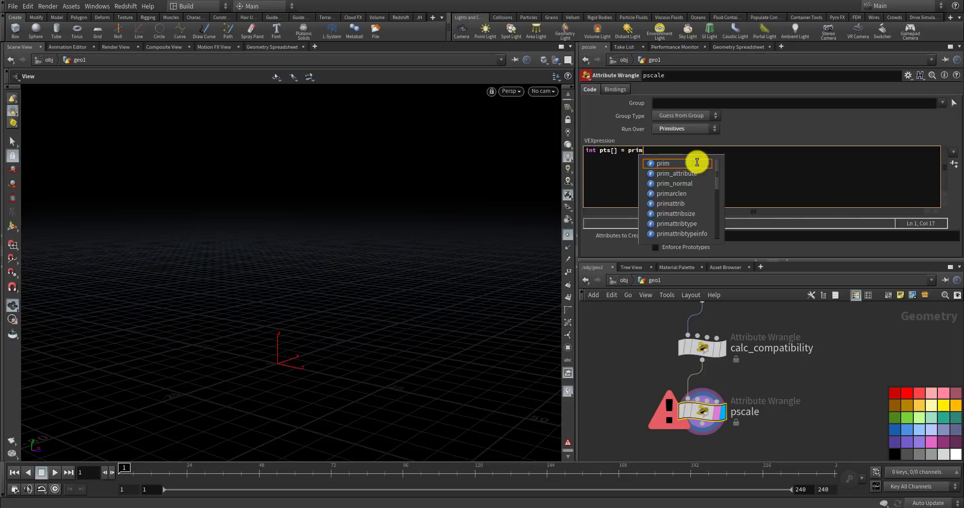
key("BackSpace")
key("BackSpace")
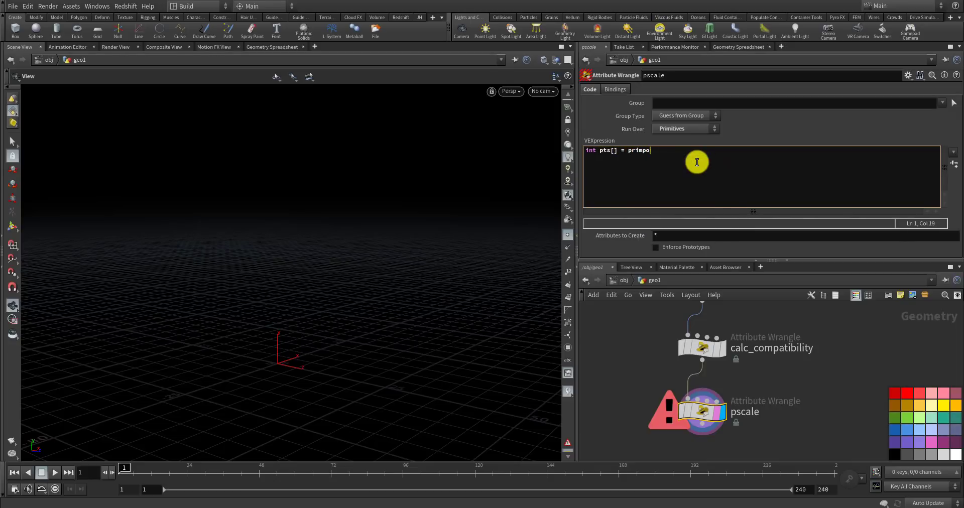
type("ints(0);")
key("Return")
key("Return")
- Add a for loop over len(pts) whose body sets int pt = pts[i];
type("for(int i")
type("=-")
key("BackSpace")
type("0; i,")
key("BackSpace")
type("<len")
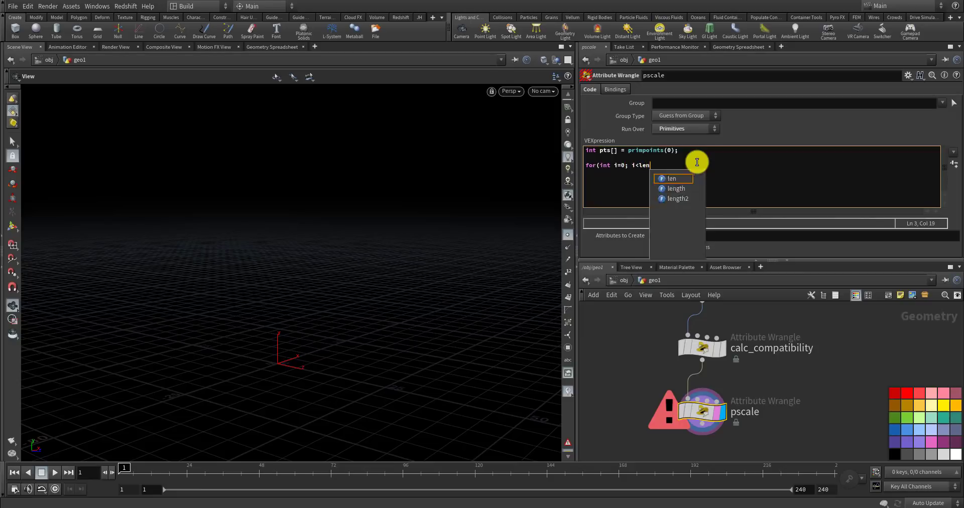
type("(pts); i++){")
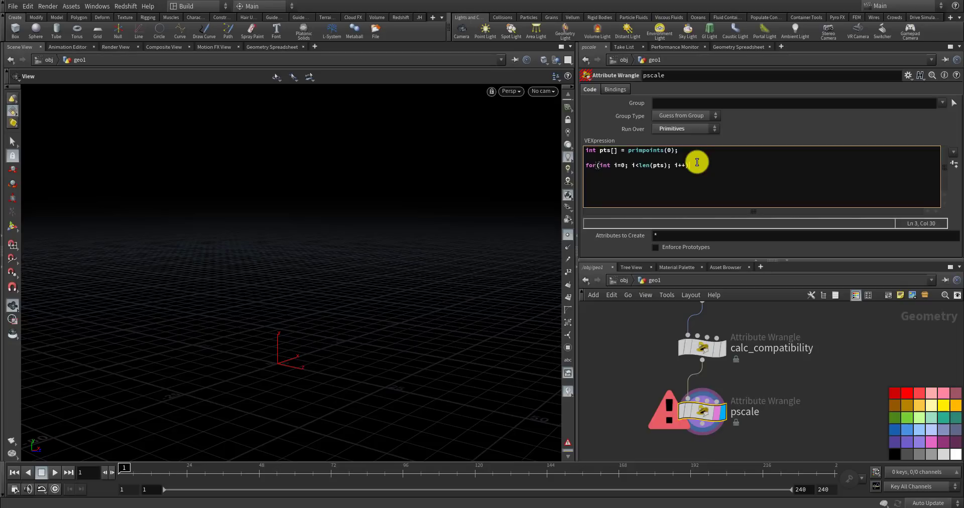
key("Return")
type("}")
key("Return")
type("int pt = pts[i];")
- Begin the loop line float ang = fit(i, 0, len(pts)-1,
key("Return")
type("float agn")
key("BackSpace")
key("BackSpace")
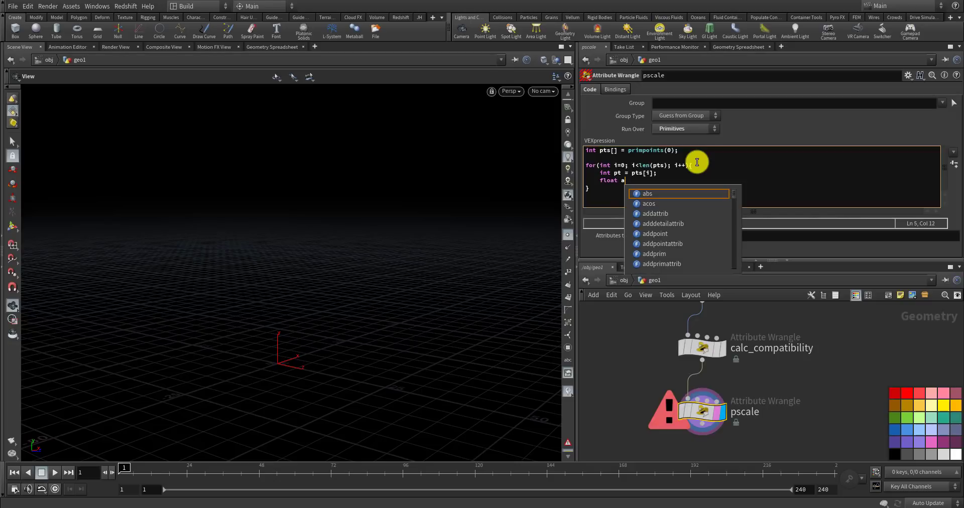
type("ng")
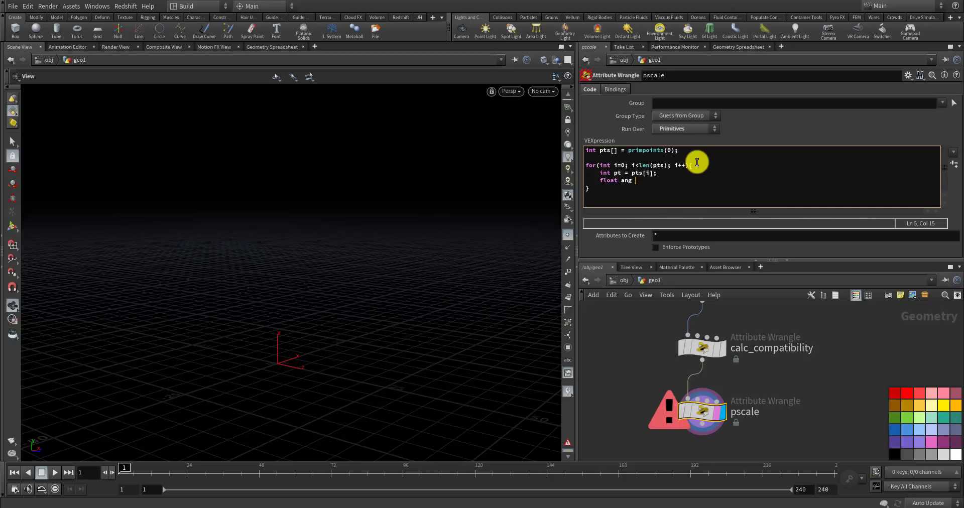
type("= fit(i, 0, (lent")
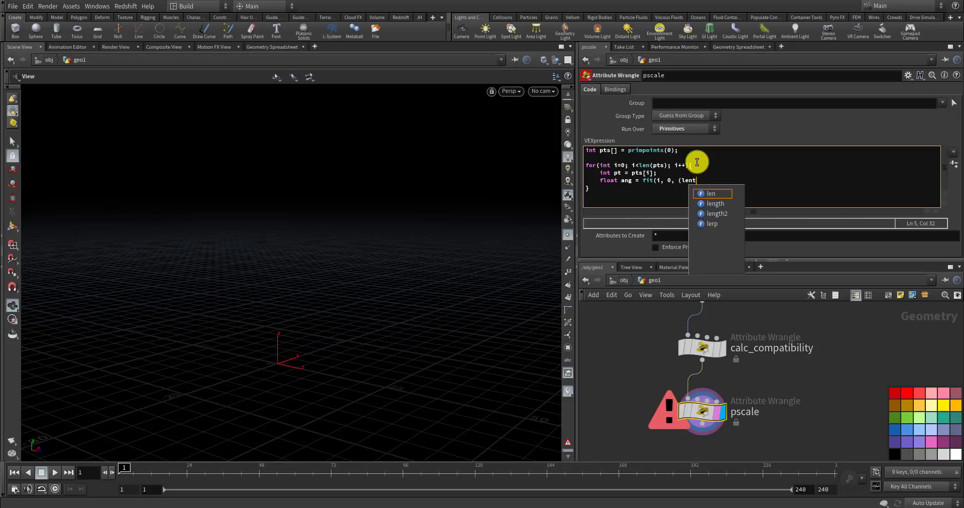
key("BackSpace")
key("BackSpace")
type("len(pts)")
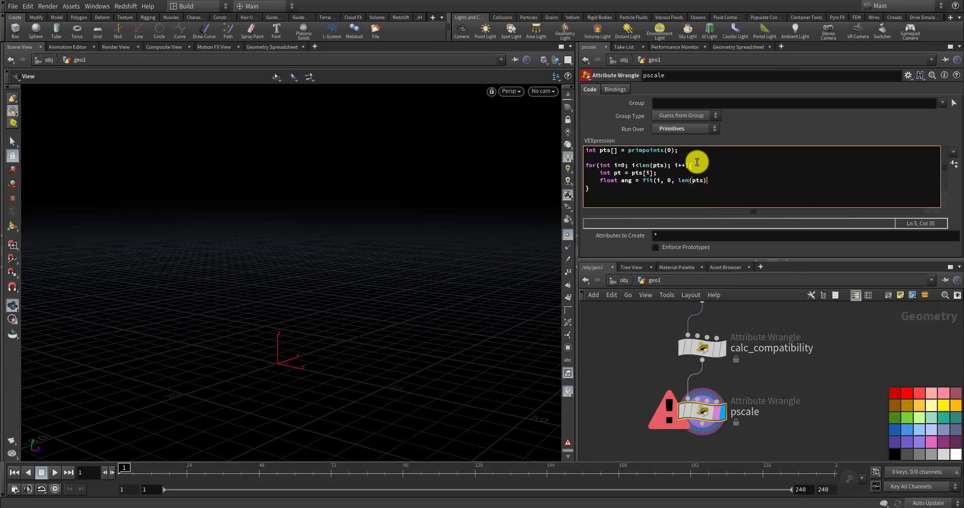
type("-1, ")
type("0,")
key("BackSpace")
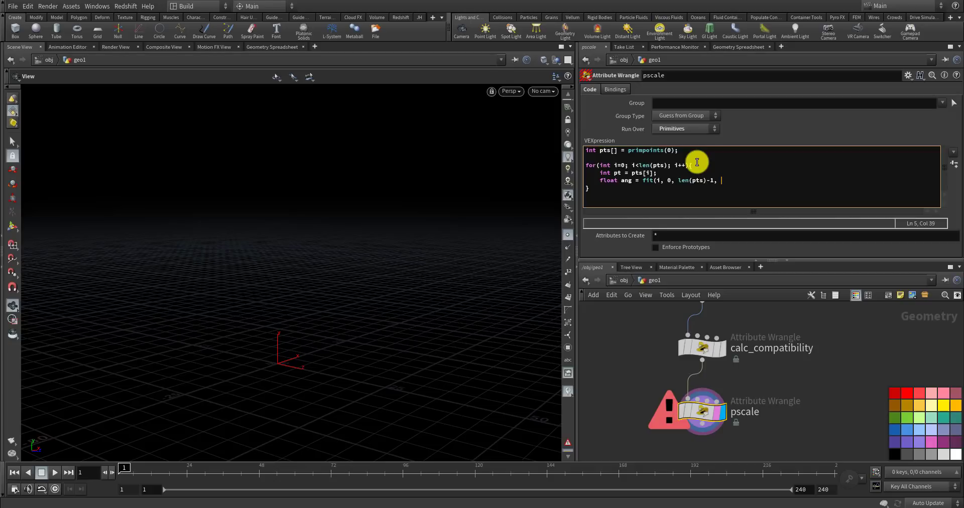
- Finish the loop: fit ang to $PI, fit sin(ang) between max_scale and min_scale, and setpointattrib pscale
type("9")
key("BackSpace")
key("BackSpace")
type("0, $PI);")
key("Return")
type("float pacale = fit(sin")
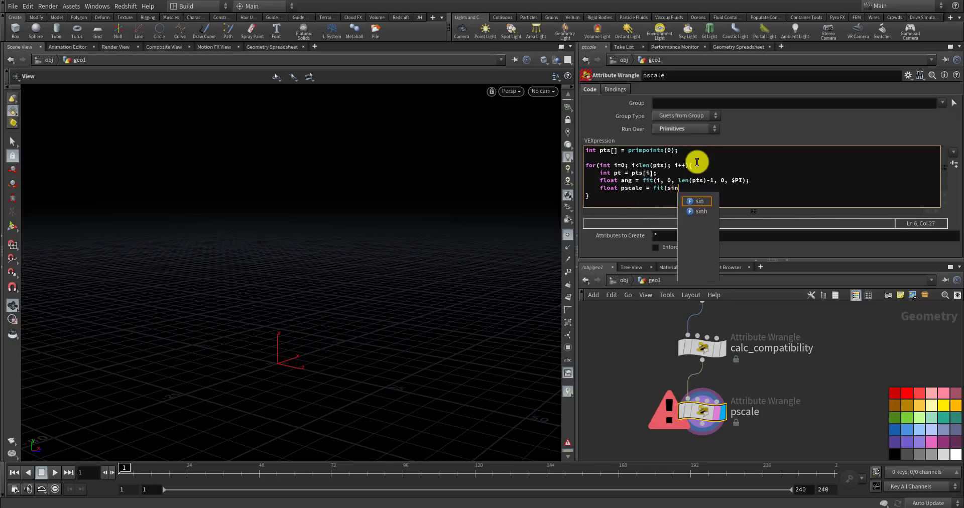
type("(ang")
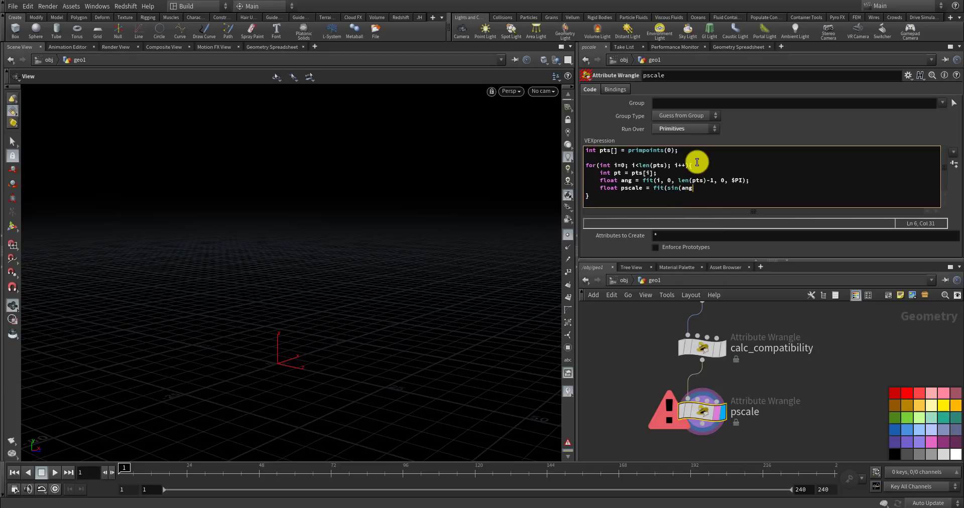
type("), 0, 1.0, chf(\"max")
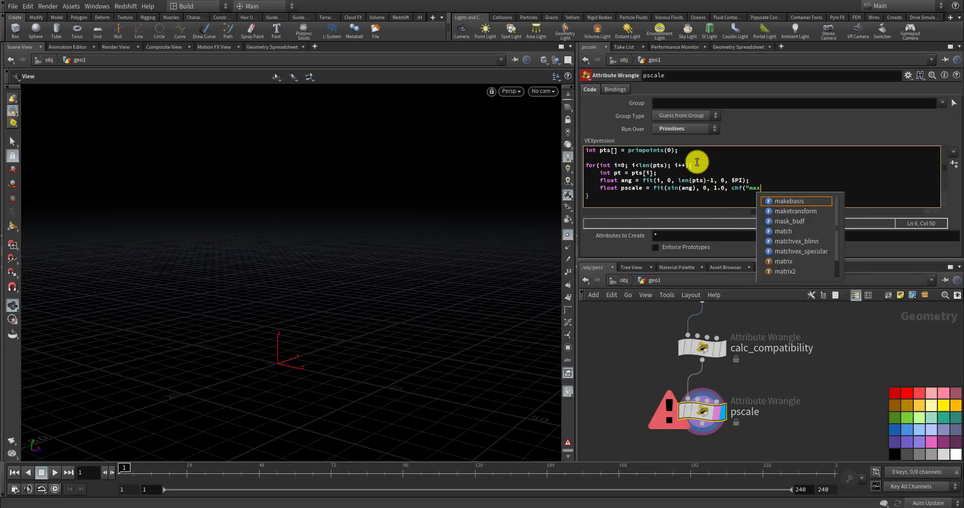
type("_scale\"), ")
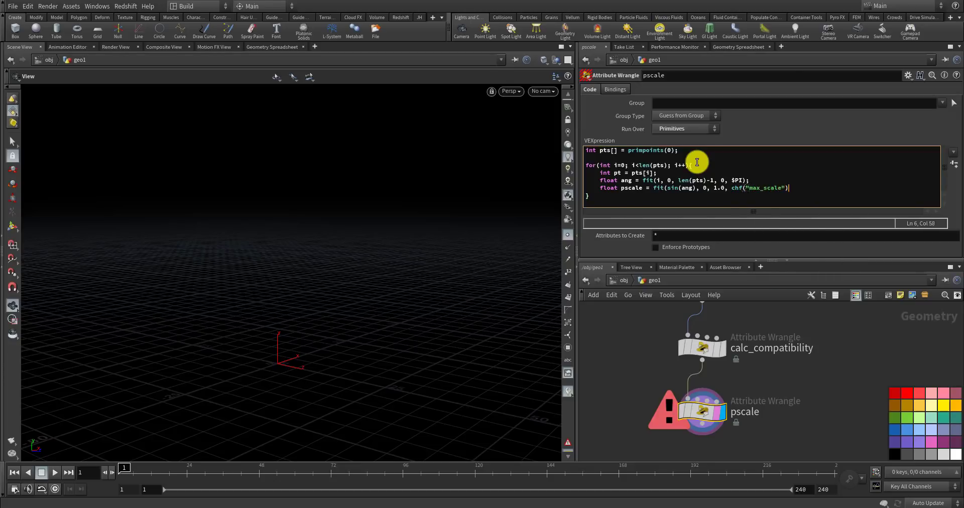
type("chf")
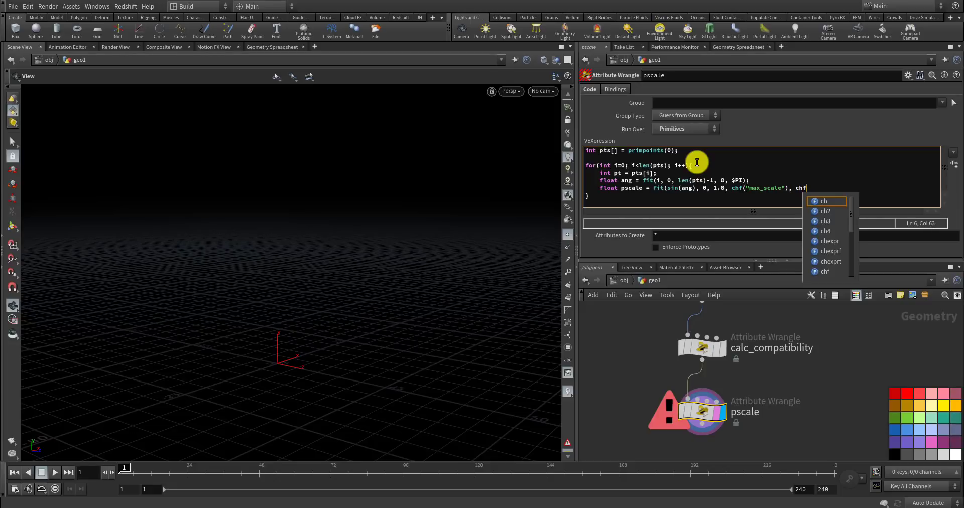
type("(\"min_scale")
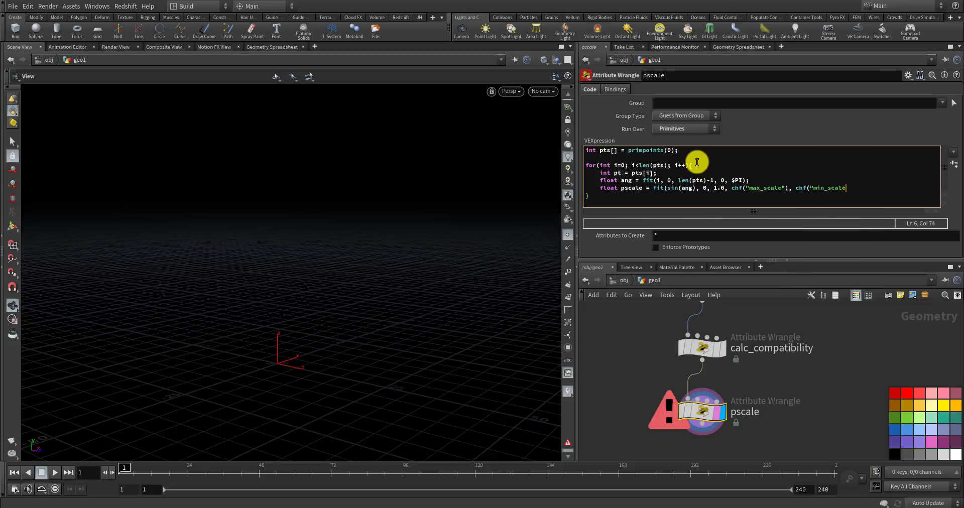
type("\"));")
key("Return")
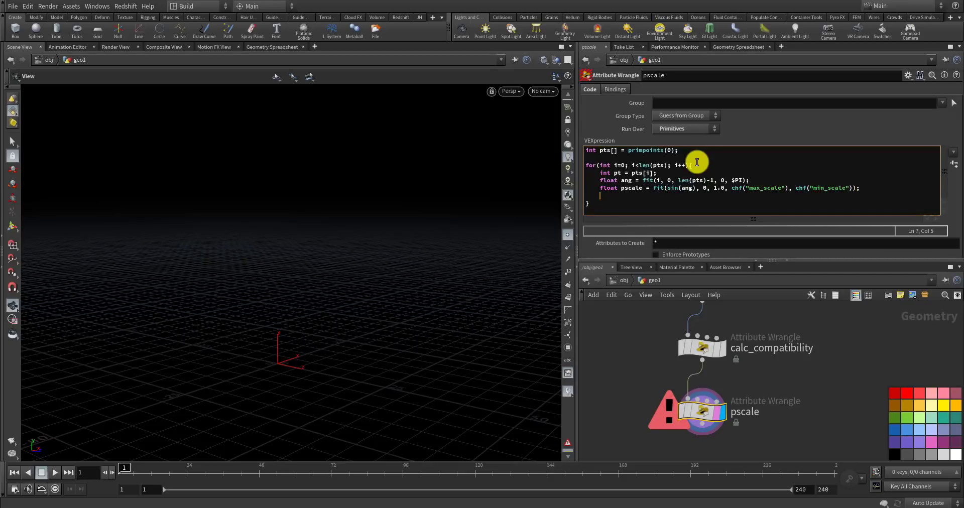
type("setpoint")
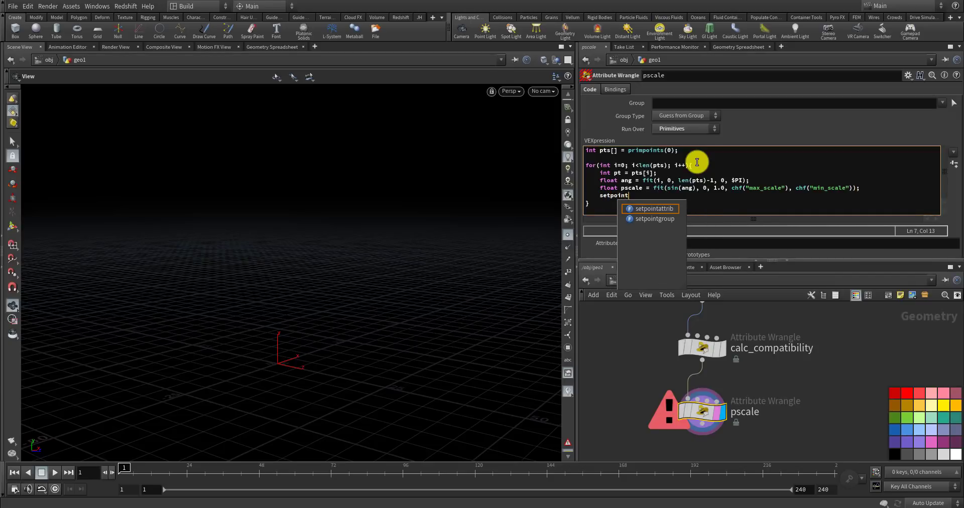
type("attrib(")
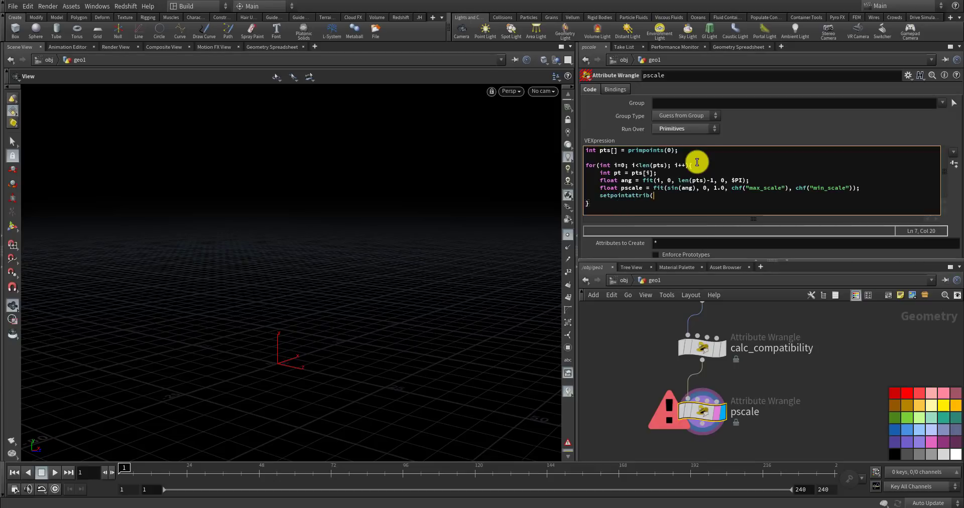
type("0, \"Ppscale\", pt, pscale);")
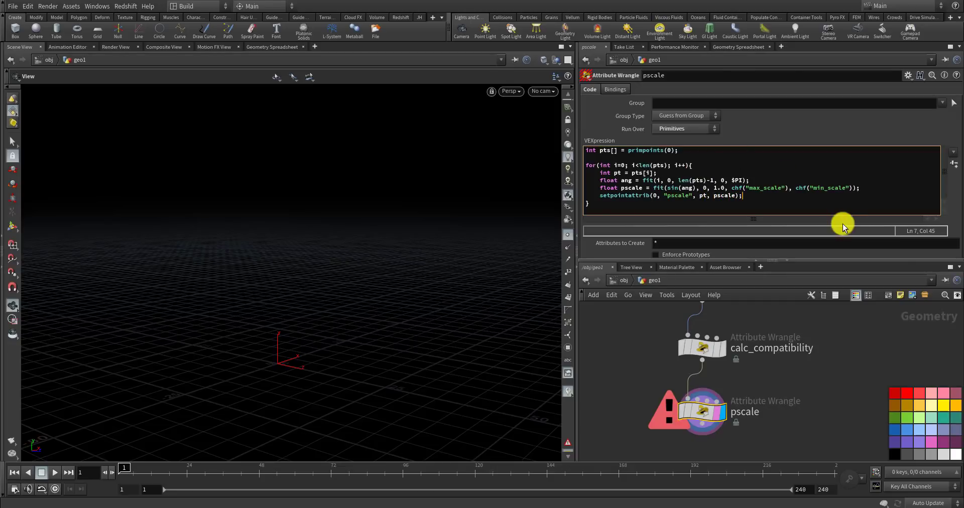
left_click(954, 163)
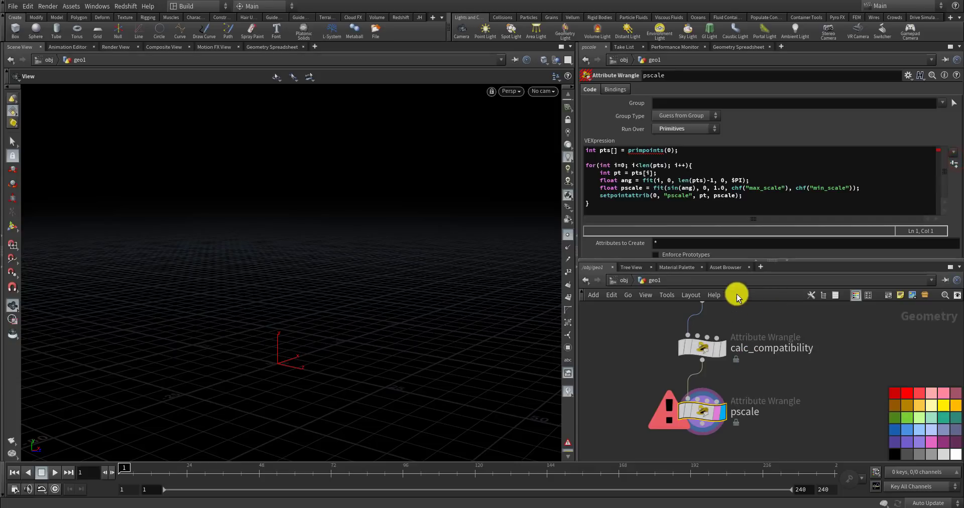
left_click(671, 150)
type(", @")
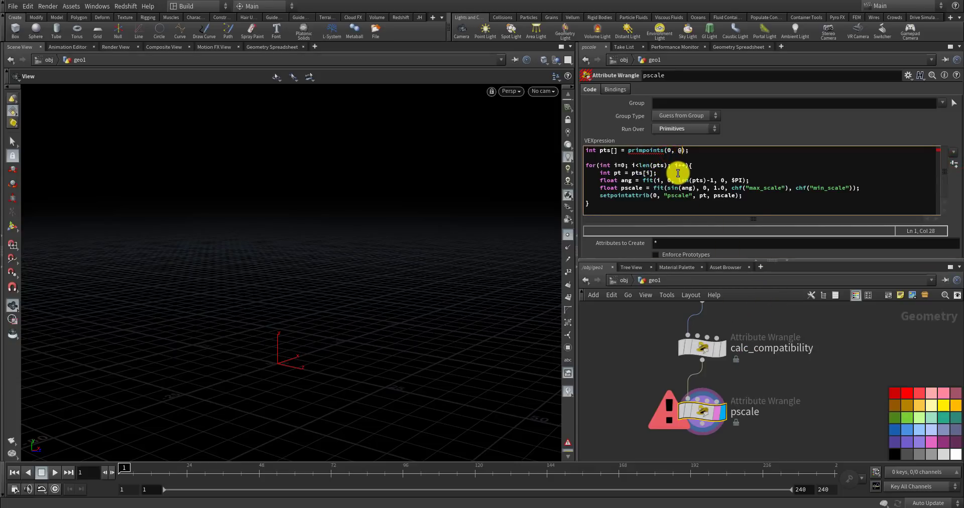
type("prin")
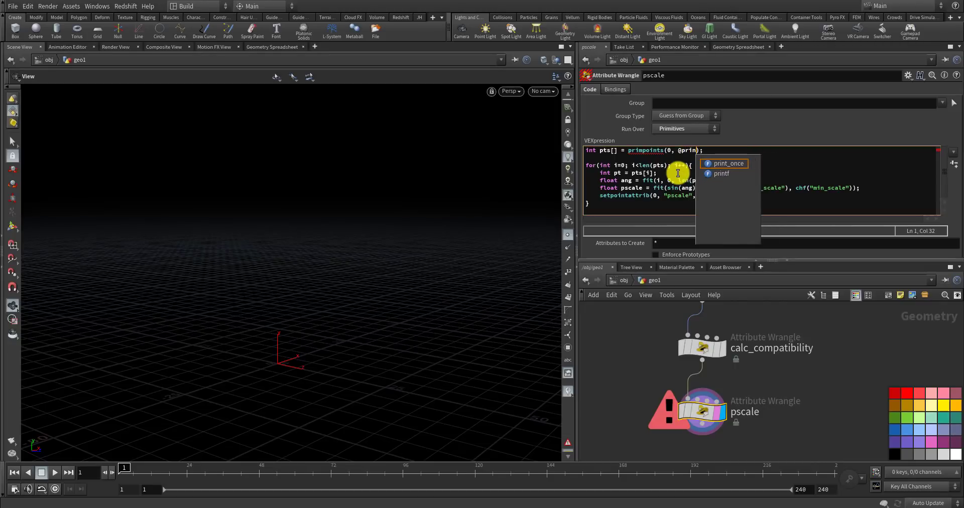
type("nun")
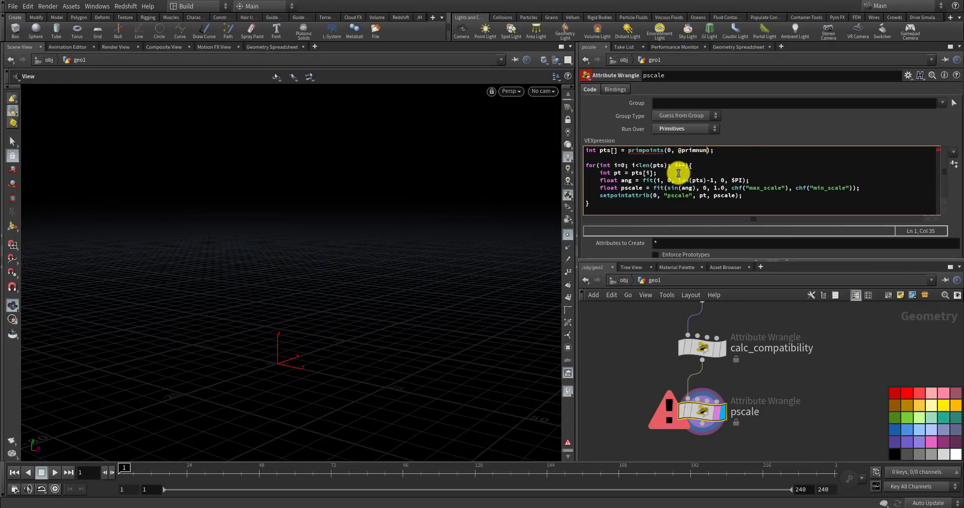
left_click(661, 324)
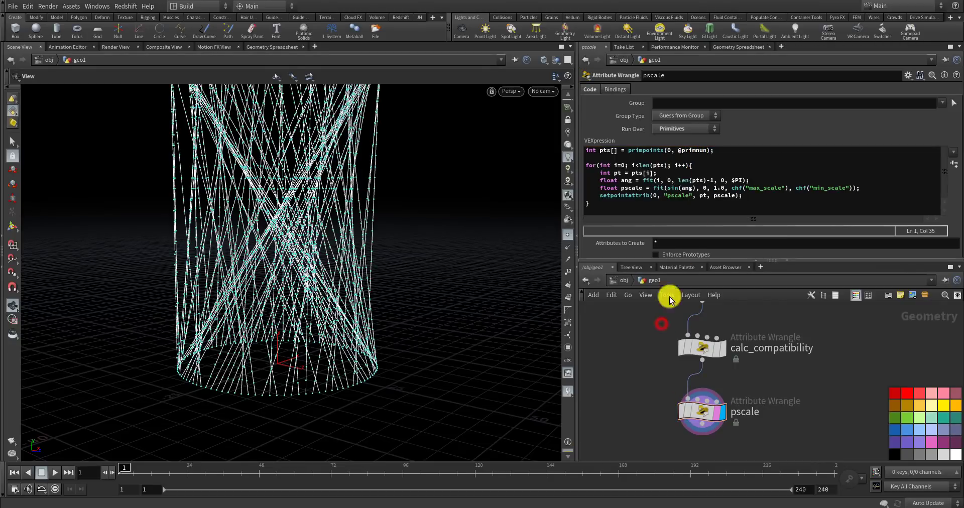
left_click(702, 150)
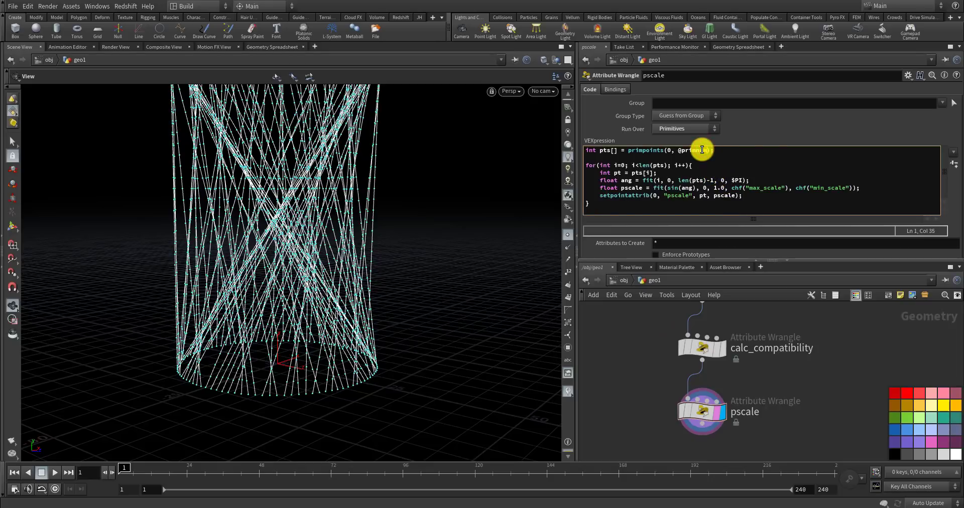
left_click(641, 329)
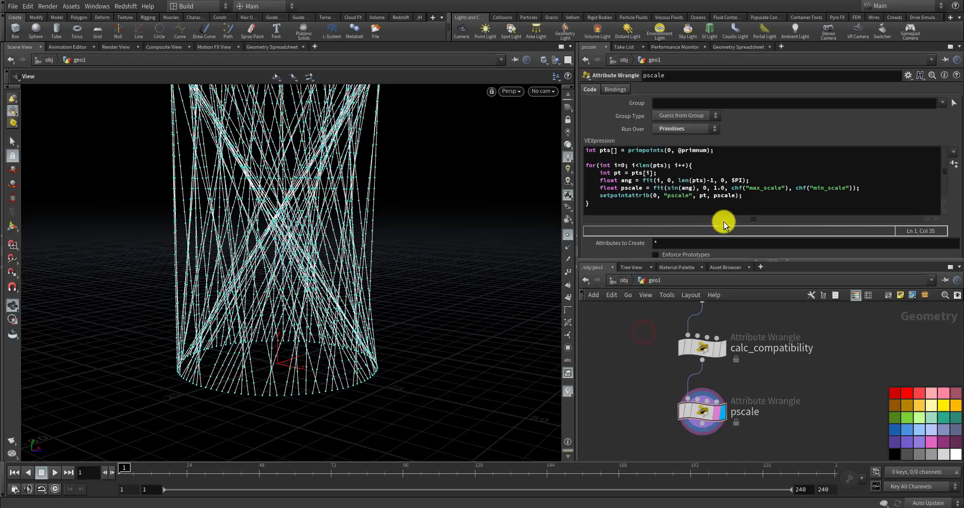
- Confirm pscale is 0 on every point in the Geometry Spreadsheet's Points view, sorted by pscale
left_click(737, 47)
left_click(623, 76)
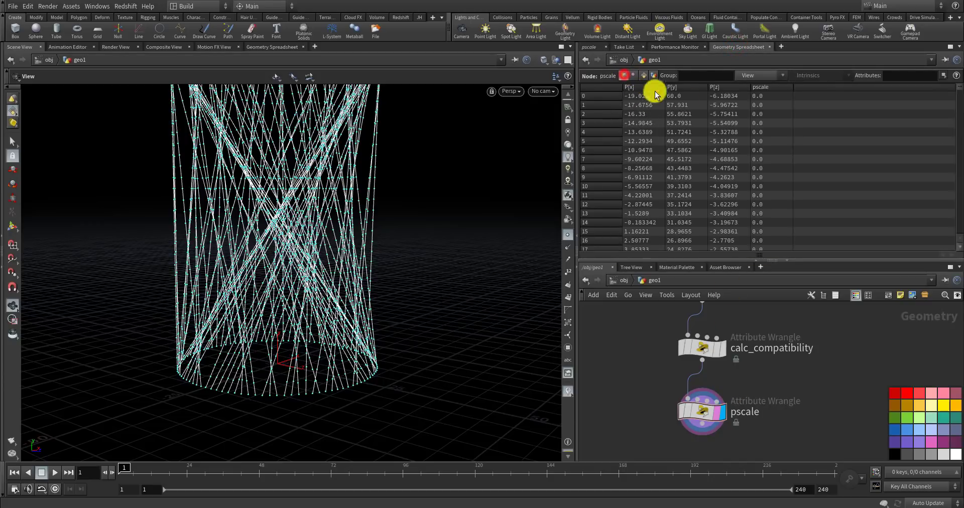
left_click(768, 86)
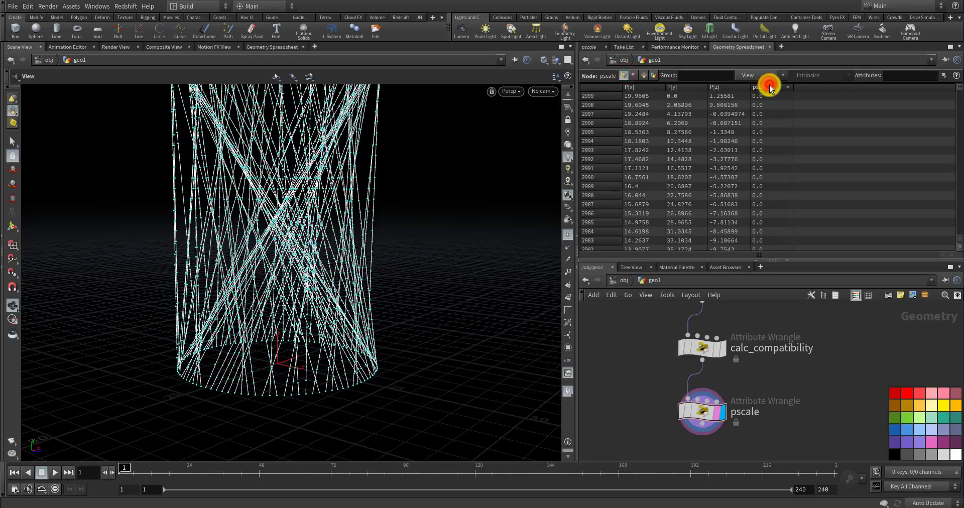
left_click(768, 87)
- Reveal the wrangle's Max Scale and Min Scale, then open CONTROLLER's Edit Parameter Interface
left_click(595, 48)
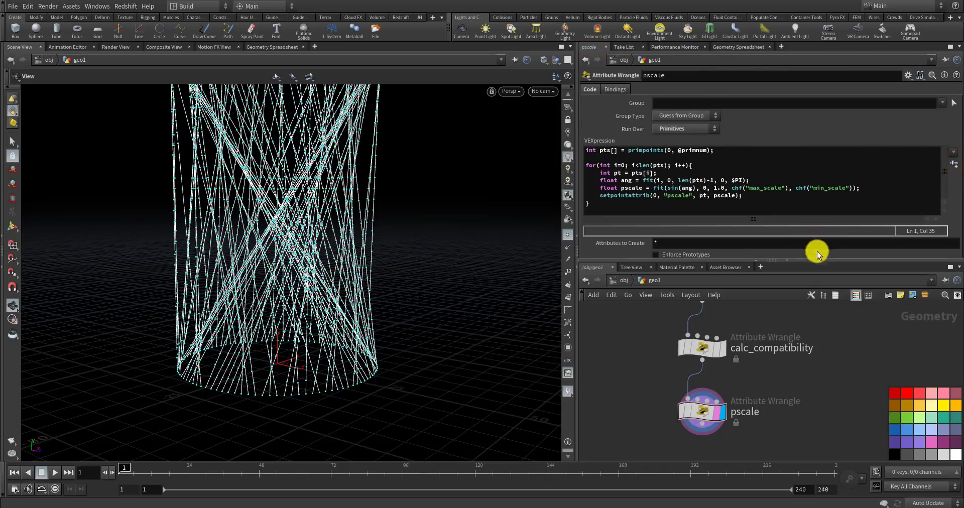
left_click_drag(820, 260, 815, 318)
scroll(721, 398, "down", 3)
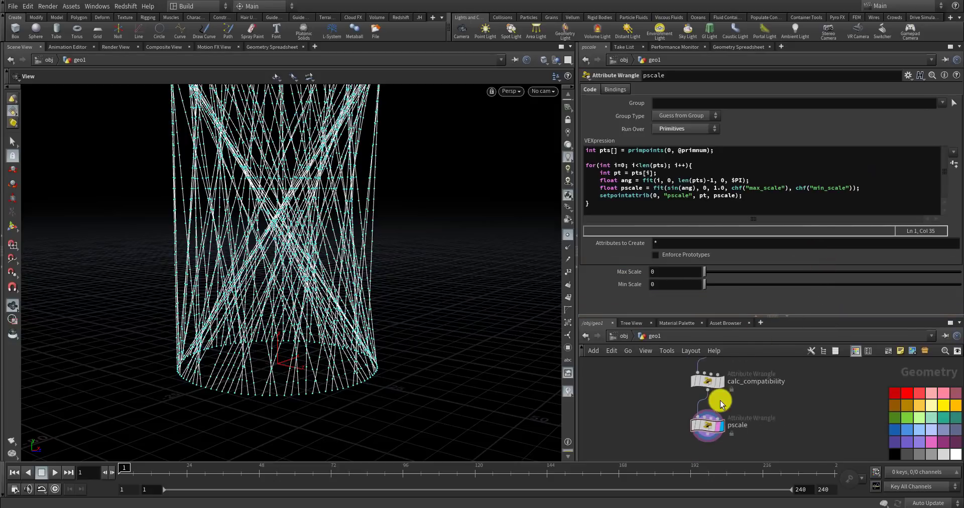
scroll(668, 431, "down", 2)
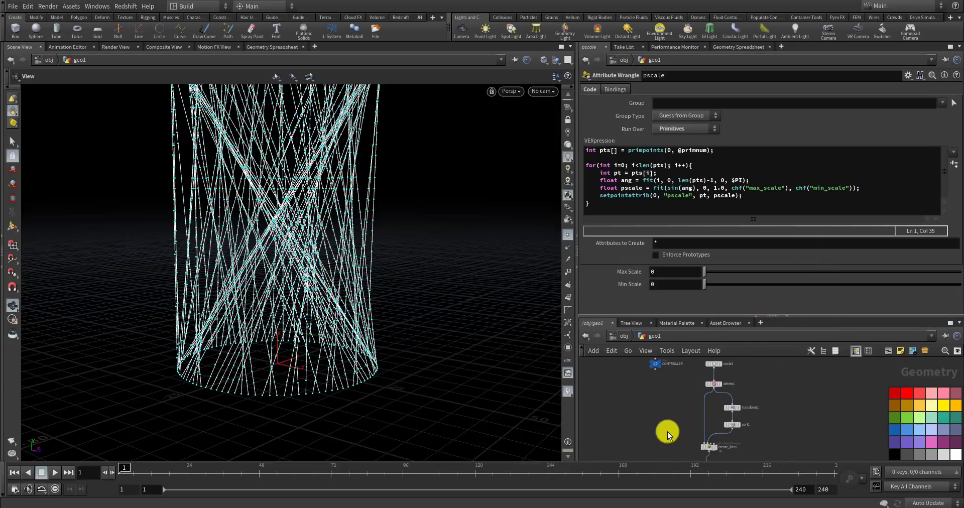
scroll(667, 389, "up", 6)
left_click(668, 389)
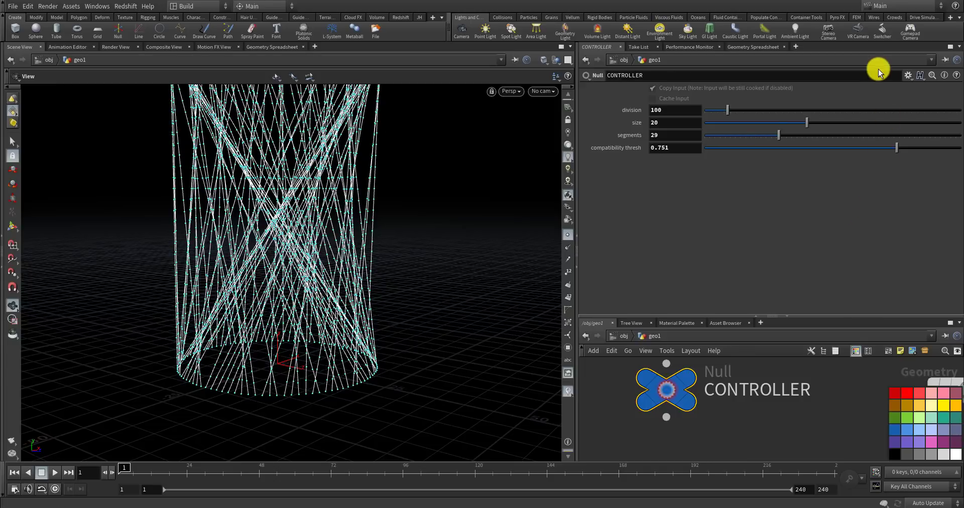
left_click(909, 76)
left_click(905, 88)
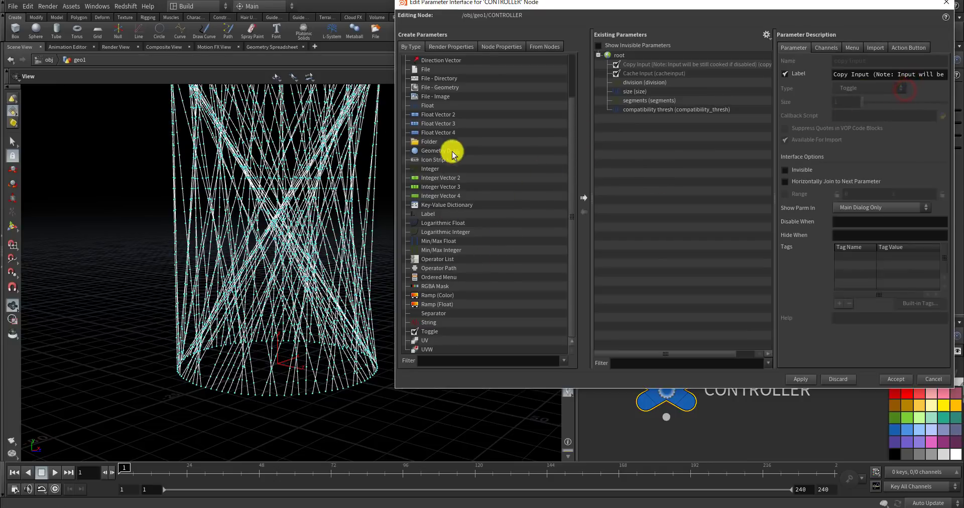
- Add a float parameter named max_pscale with label 'max pscale' to CONTROLLER
left_click_drag(442, 108, 636, 171)
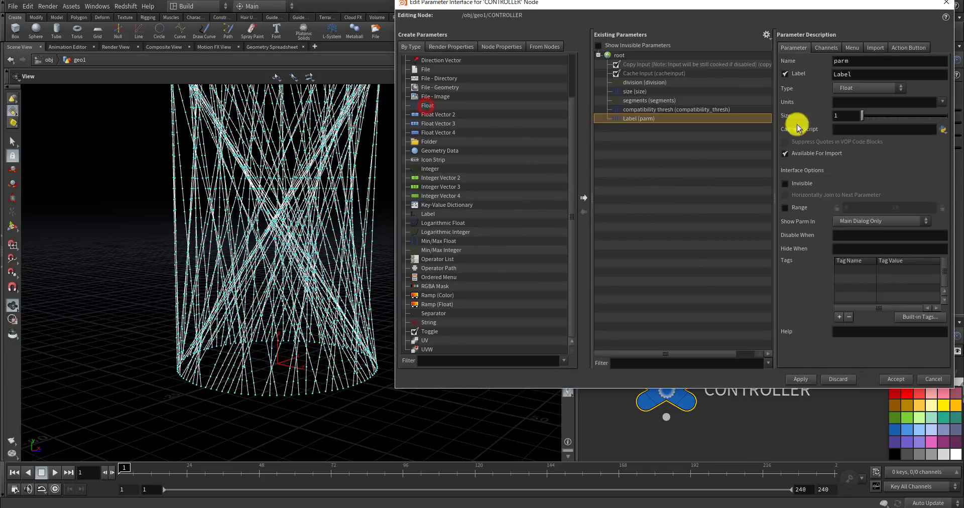
double_click(861, 62)
type("max_pscale")
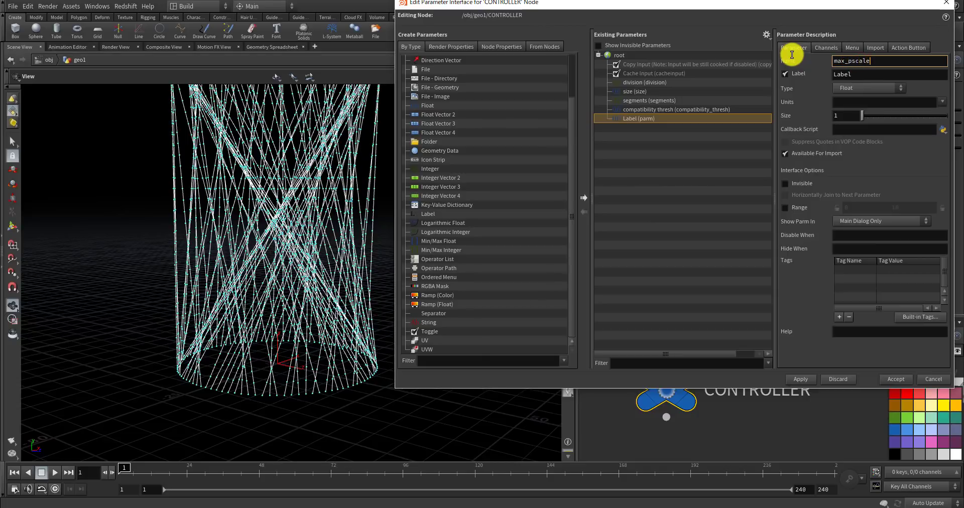
key("Tab")
type("max")
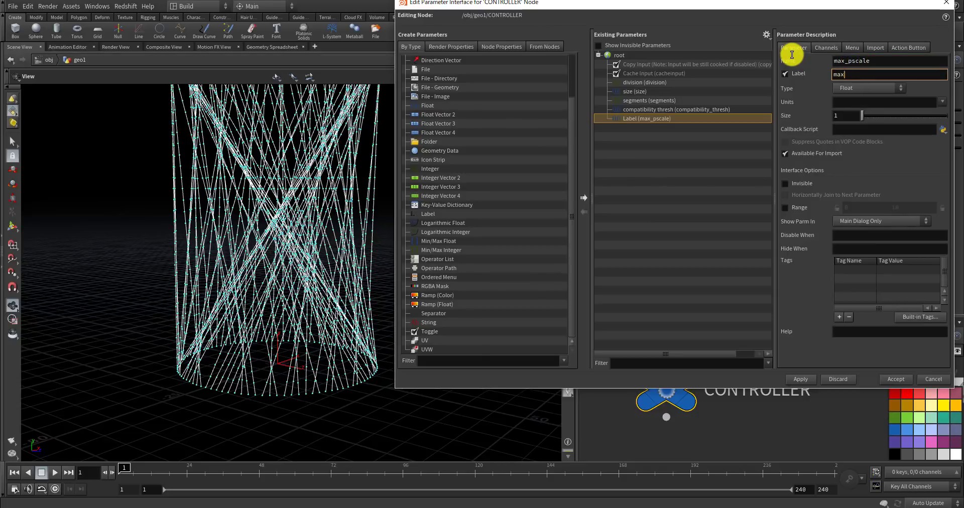
type(" pscale")
key("Return")
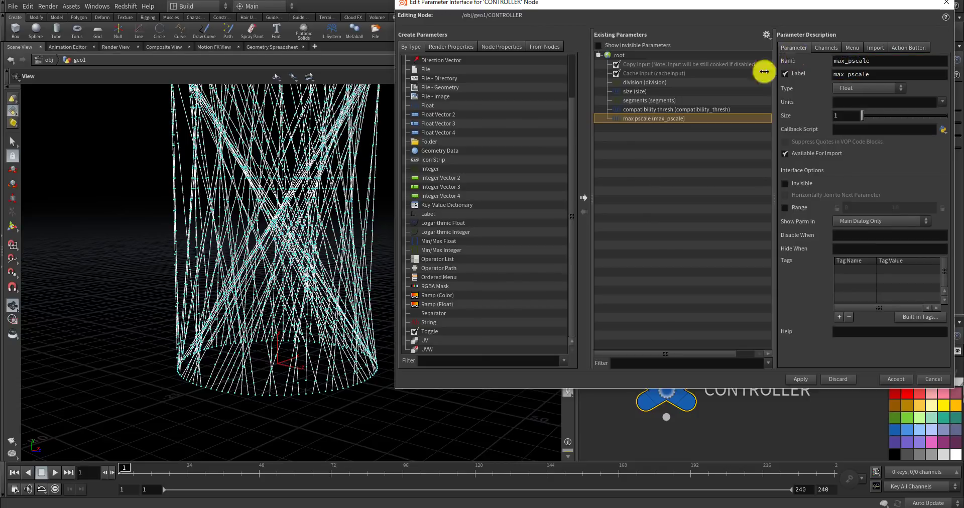
- Add a second float parameter named min_pscale with label 'min pscale'
left_click(426, 169)
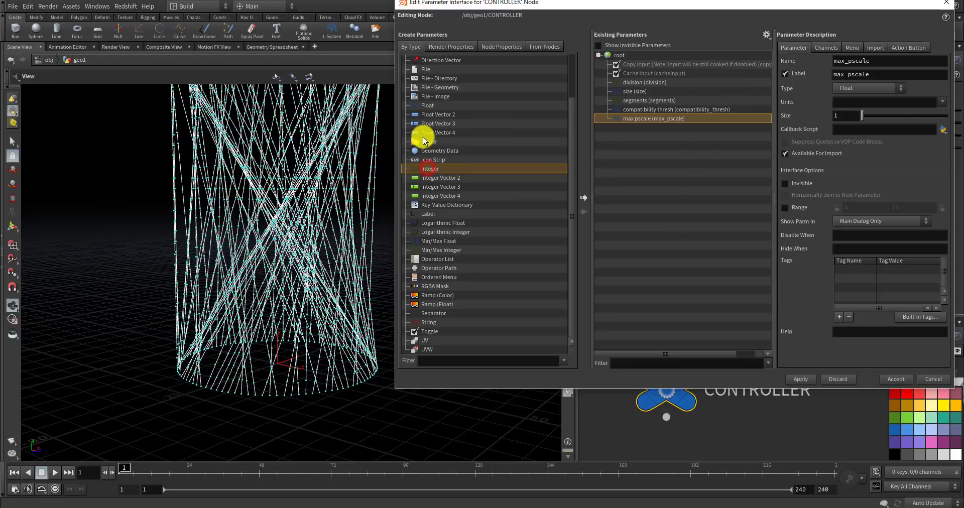
left_click_drag(430, 105, 632, 179)
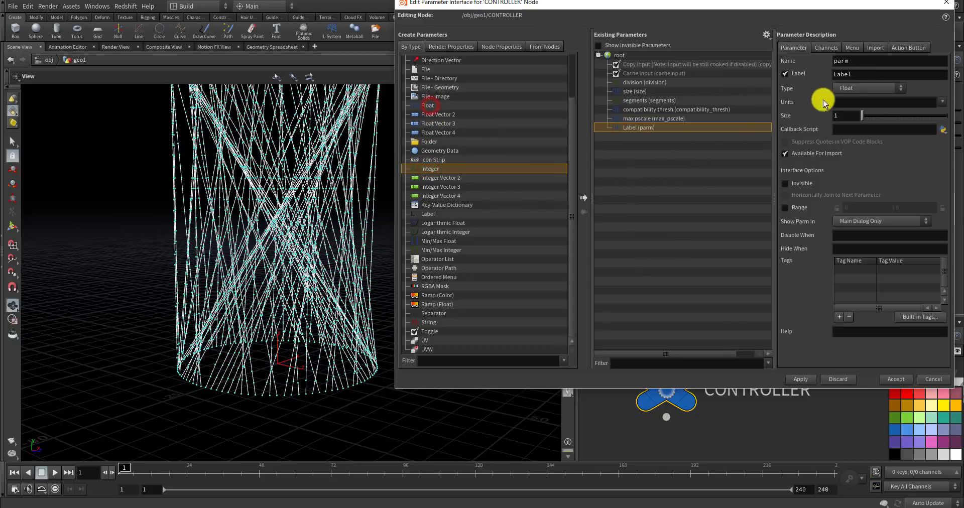
double_click(855, 61)
type("min_")
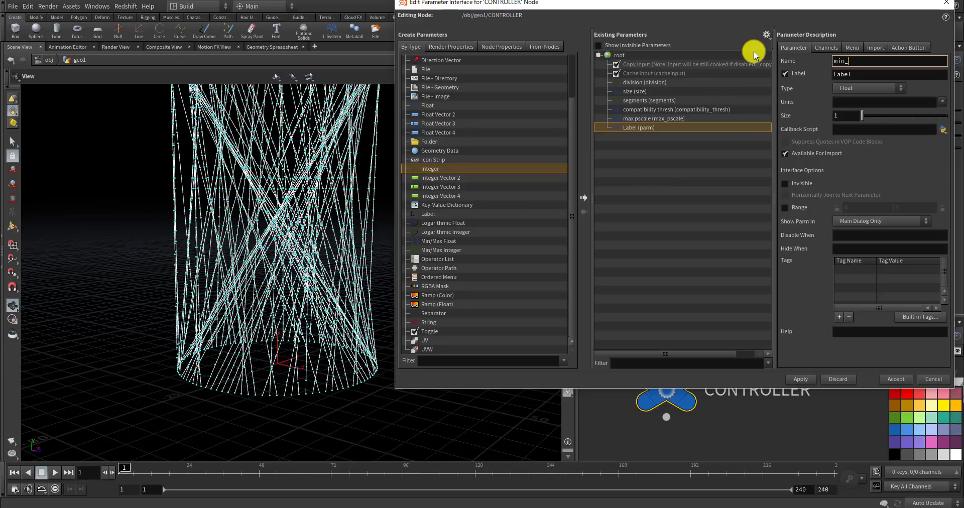
type("pscale")
key("Tab")
type("m")
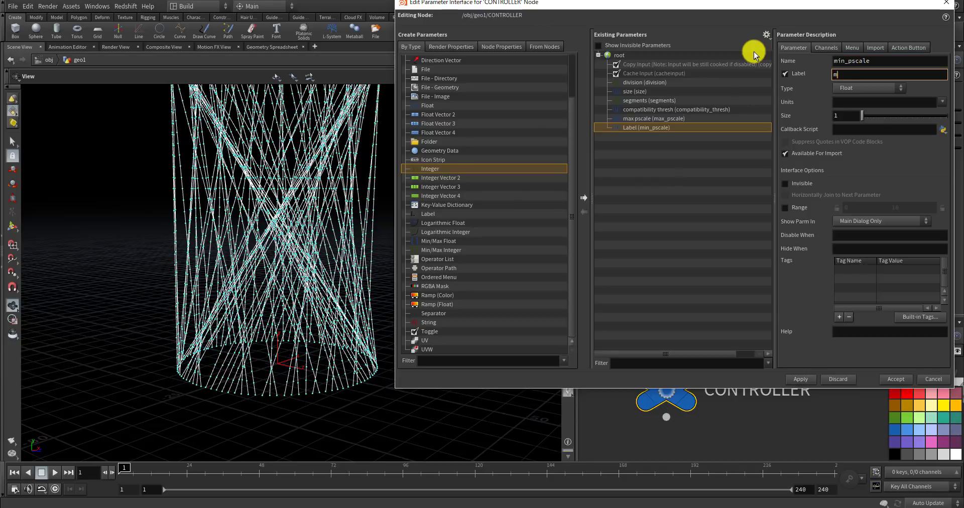
type("in pscale")
key("Return")
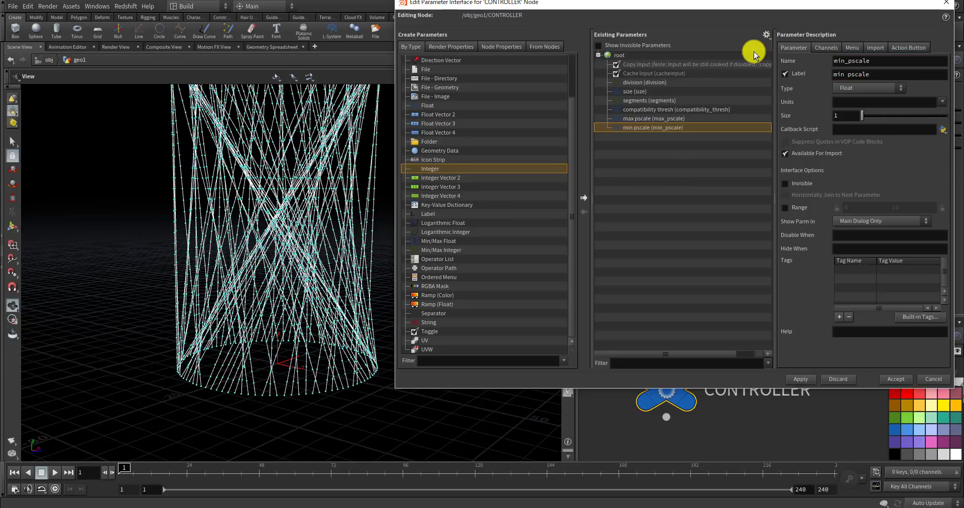
- Enable a value range on min pscale and set its upper limit
left_click(785, 207)
left_click(867, 204)
key("Tab")
type("1")
key("Return")
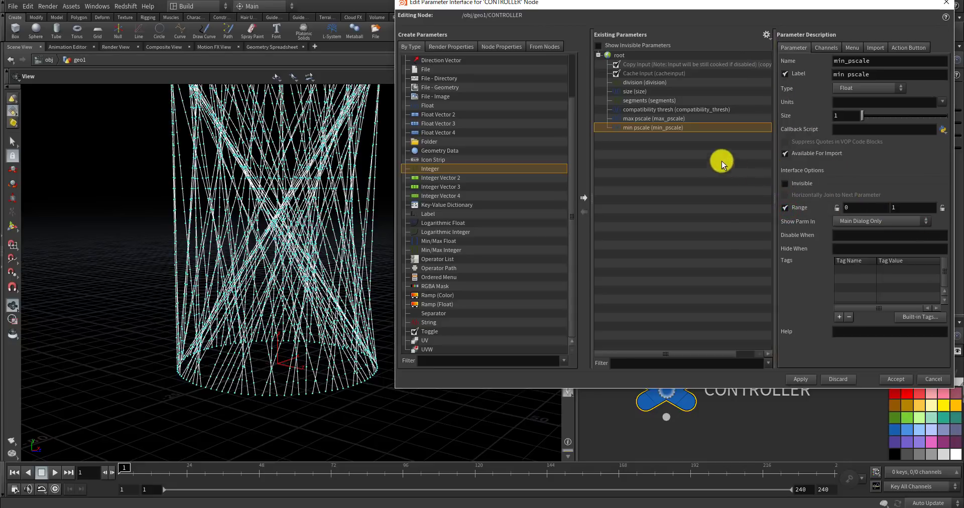
- Enable a range on max pscale too, leave both at 0–10, and apply the changes
left_click(663, 119)
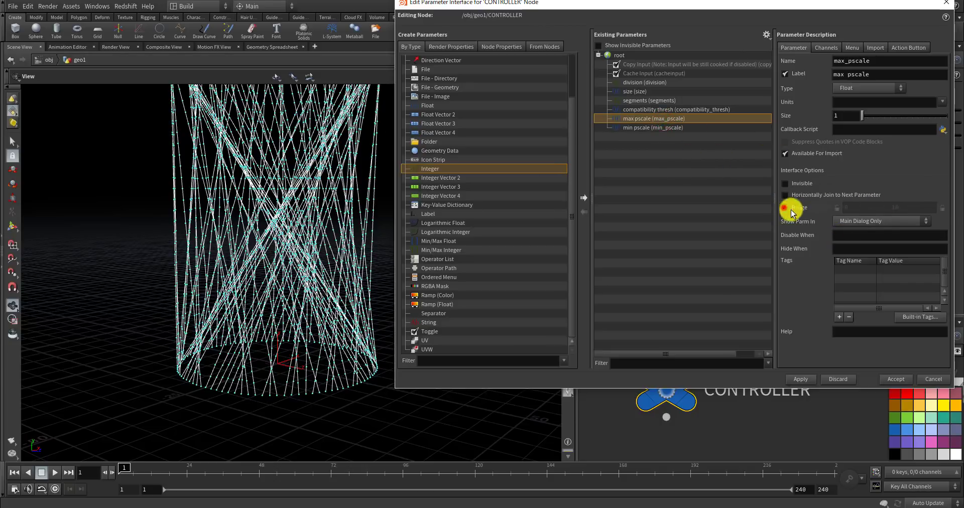
left_click(785, 207)
double_click(905, 208)
type("1")
key("Return")
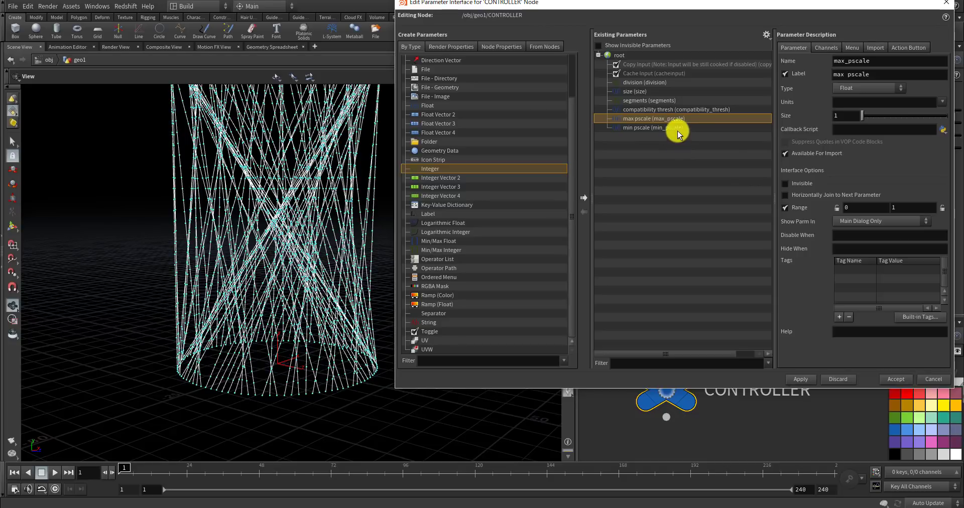
left_click(916, 206)
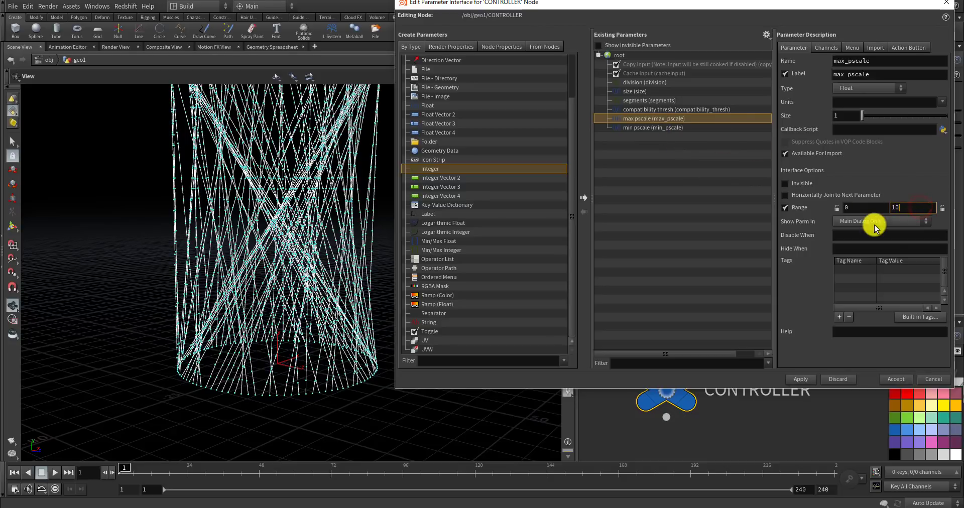
left_click(693, 129)
type("0")
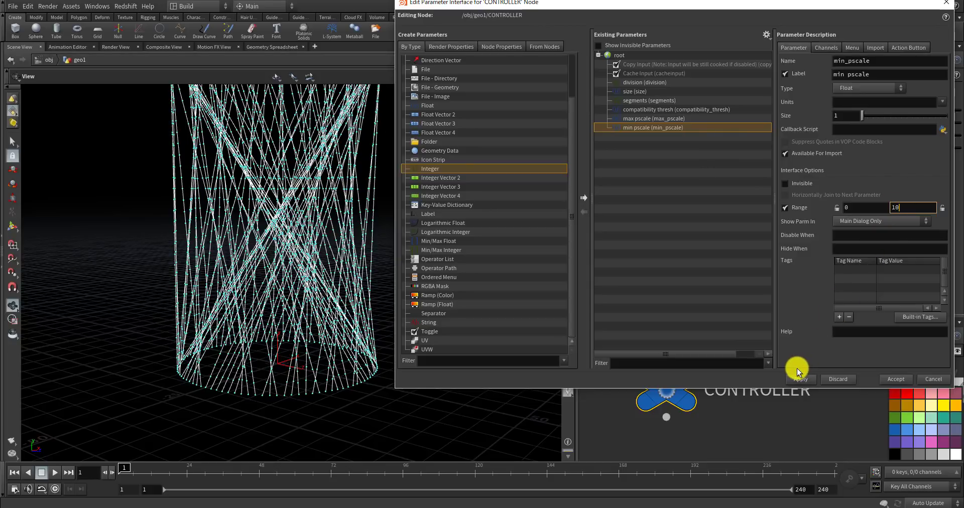
left_click(791, 380)
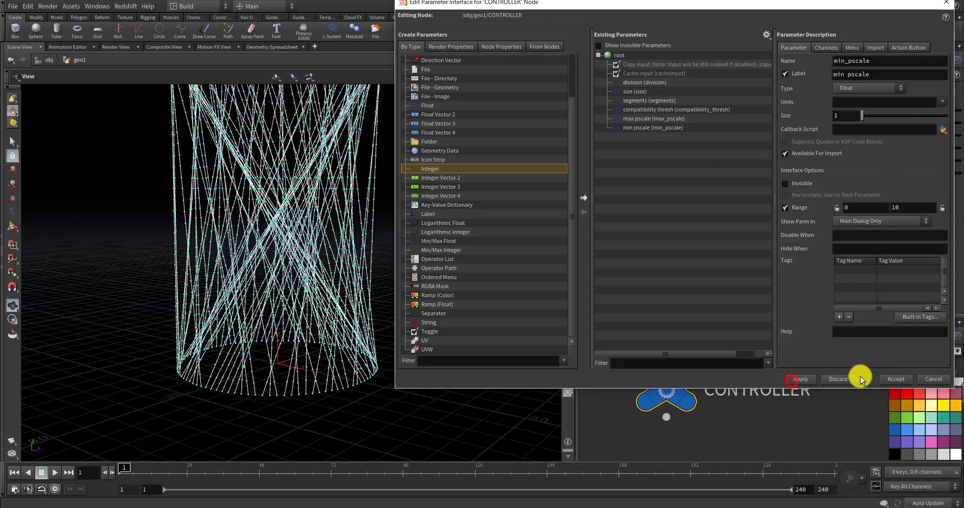
- Close the editor and set CONTROLLER's max pscale to 0.3 and min pscale to 0.1
left_click(894, 379)
left_click(645, 160)
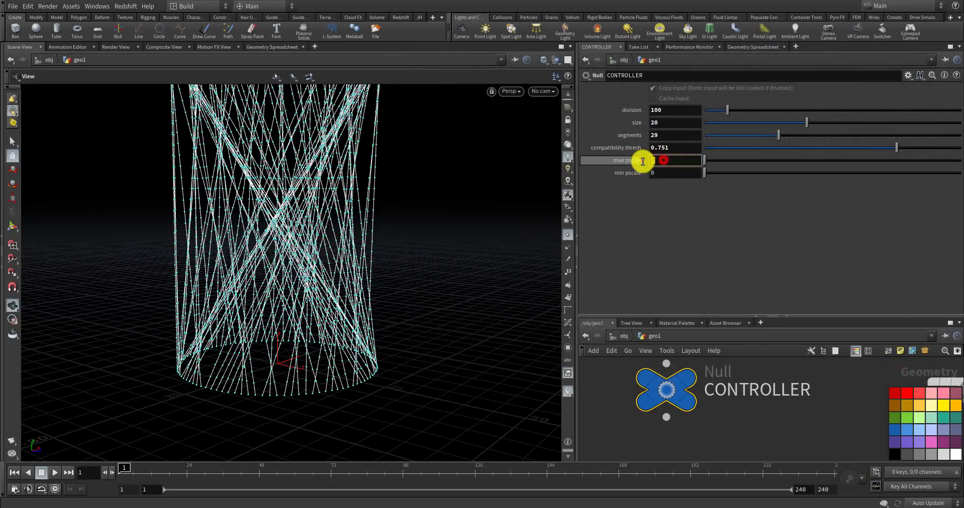
type("0.")
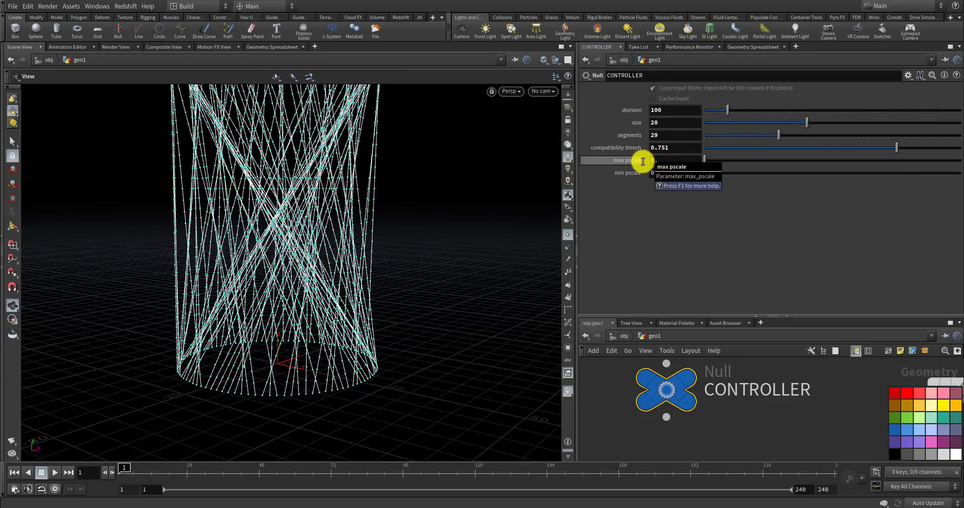
left_click(666, 160)
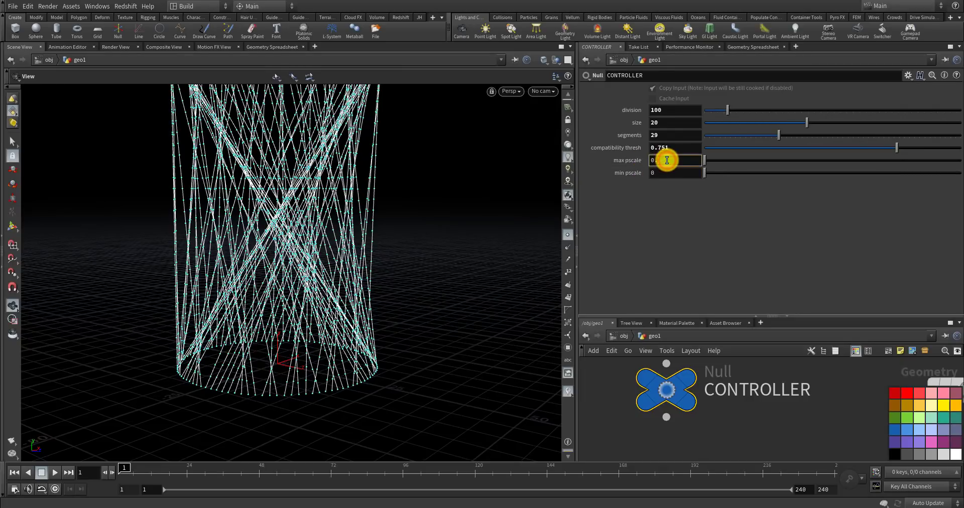
type("3")
left_click(687, 174)
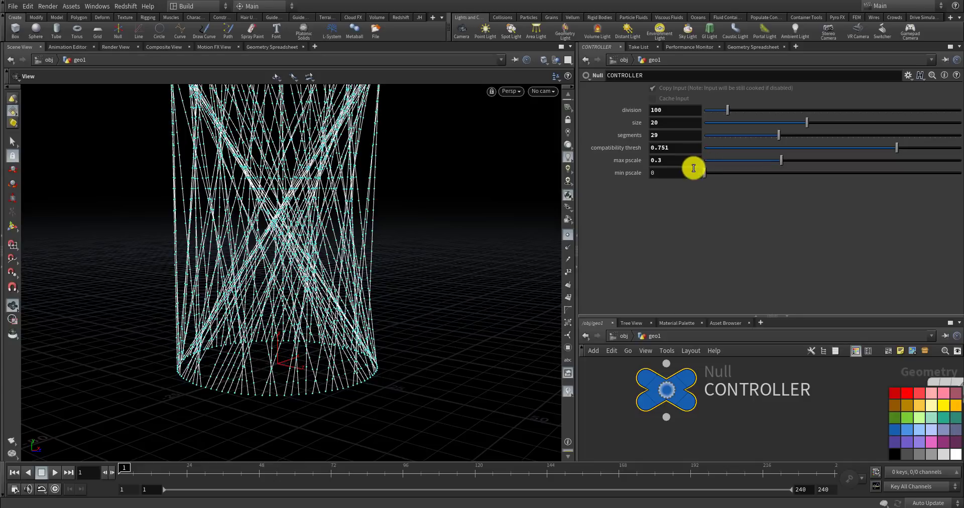
type("0.1")
key("Return")
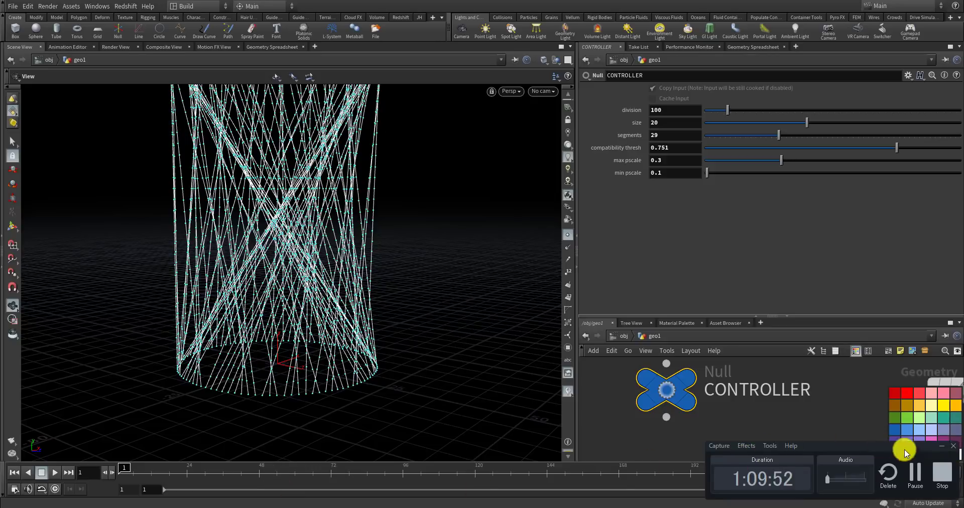
- Save Edge Bundling.hip and copy the max pscale parameter
left_click(914, 472)
key("ctrl+s")
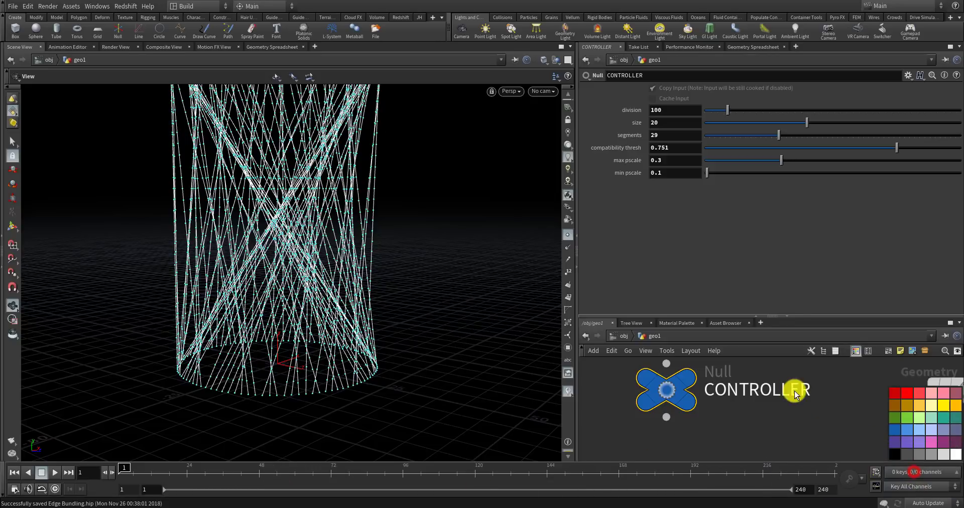
right_click(670, 160)
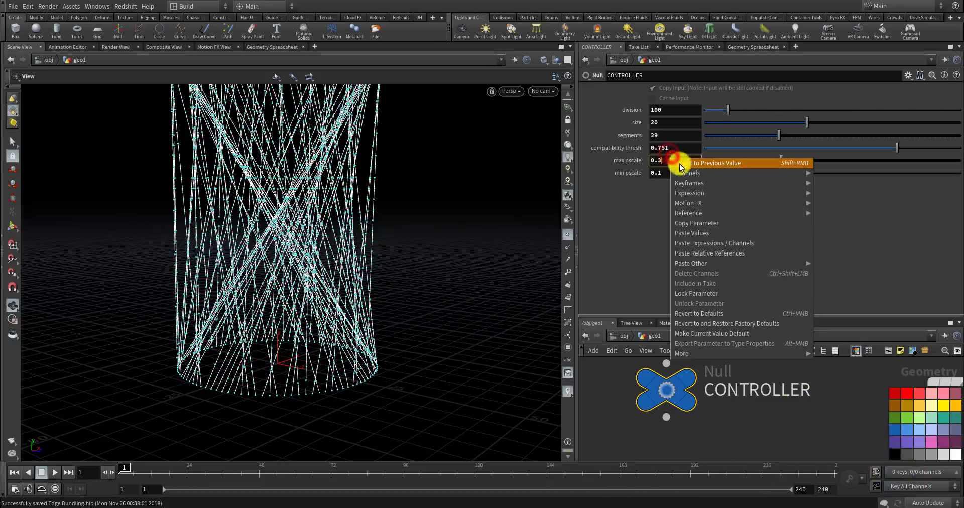
left_click(705, 223)
scroll(698, 367, "down", 5)
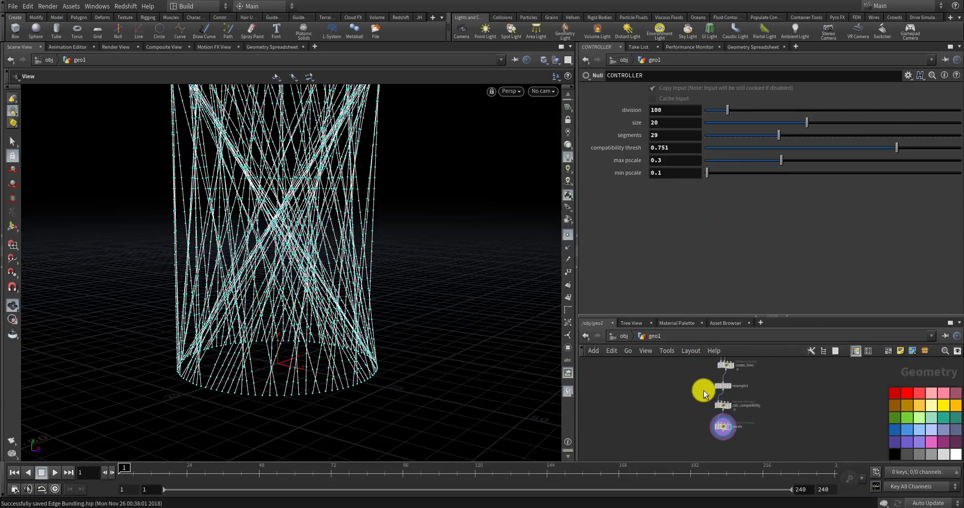
- Paste relative references into the wrangle's Max Scale and Min Scale, pointing Min Scale at min_pscale
scroll(733, 430, "up", 6)
left_click(730, 361)
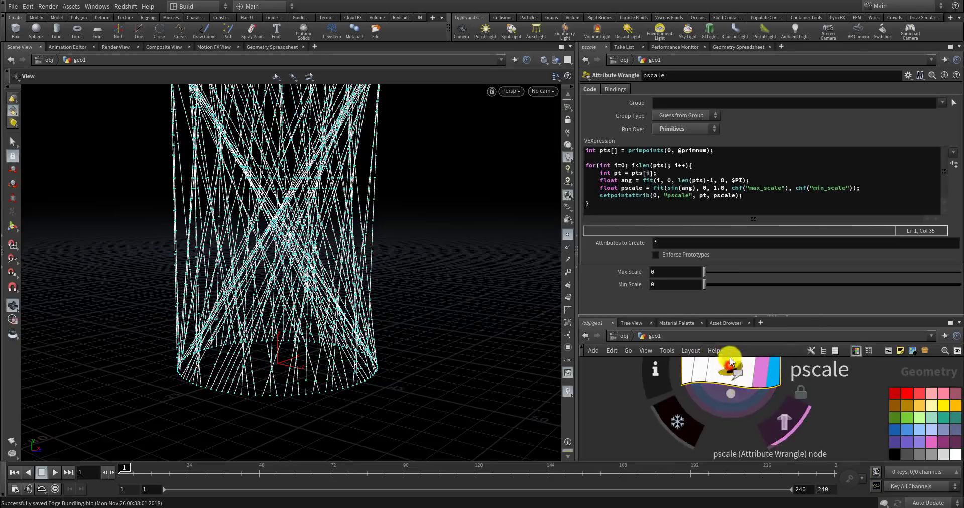
right_click(658, 274)
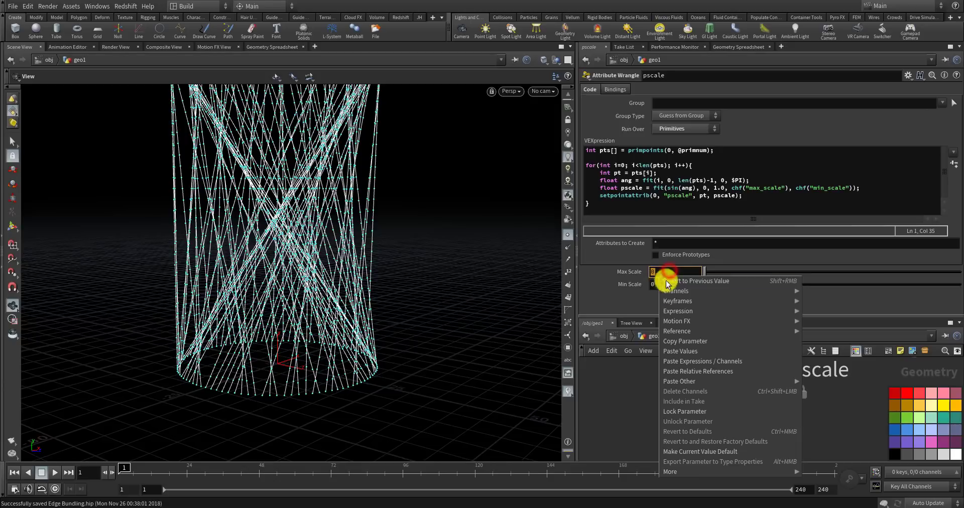
left_click(695, 372)
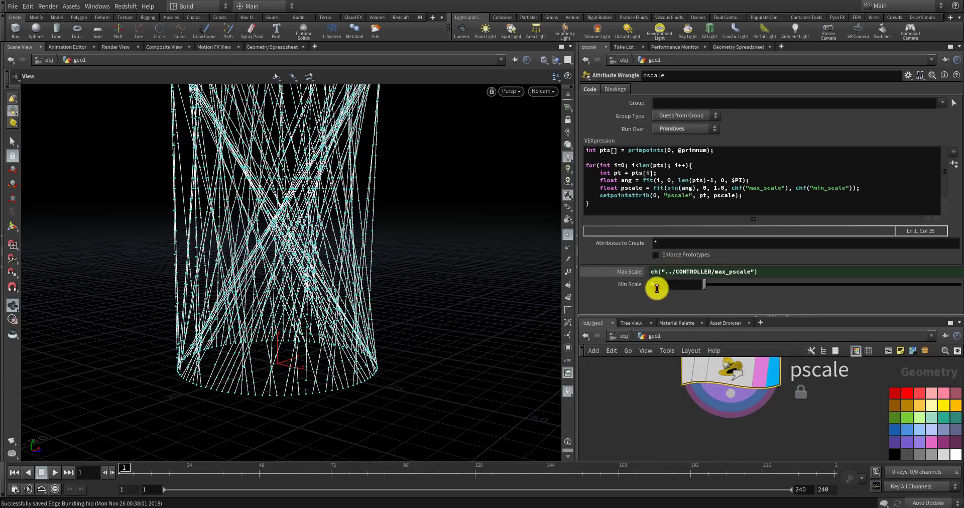
right_click(656, 287)
left_click(695, 384)
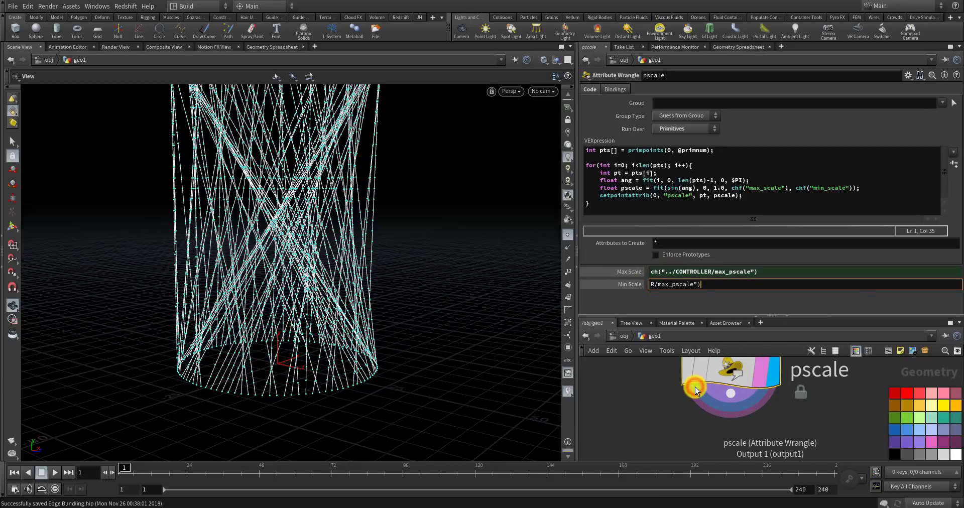
left_click(715, 285)
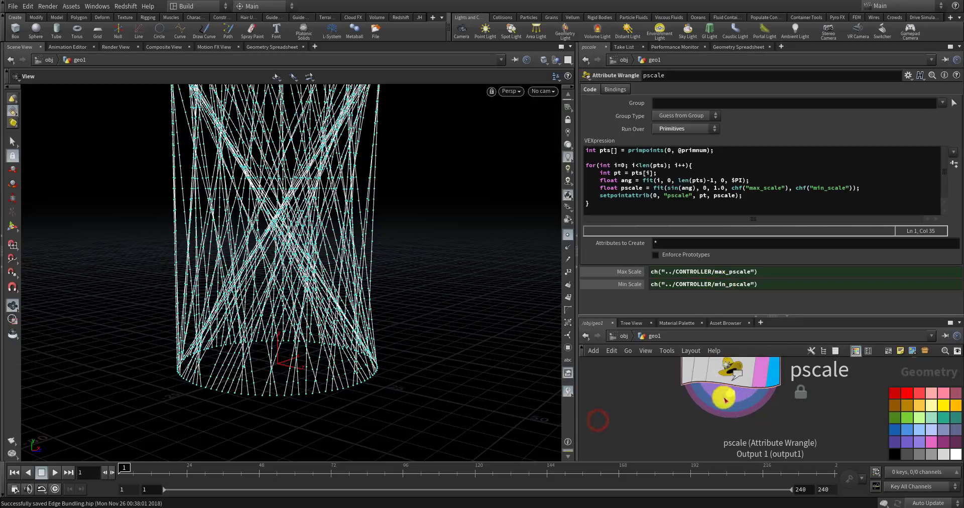
- Toggle Max Scale and Min Scale between evaluated values and expressions to verify the links
left_click(629, 271)
left_click(630, 284)
left_click(629, 271)
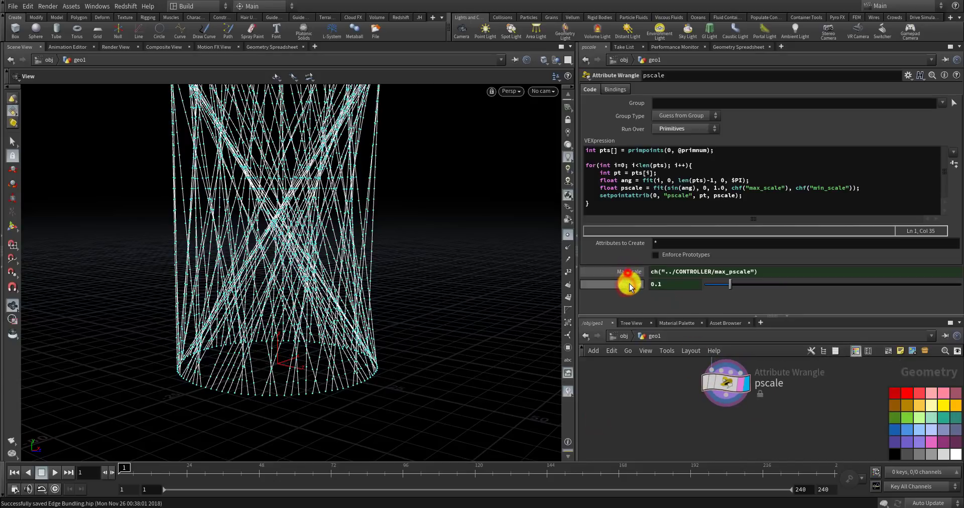
left_click(629, 285)
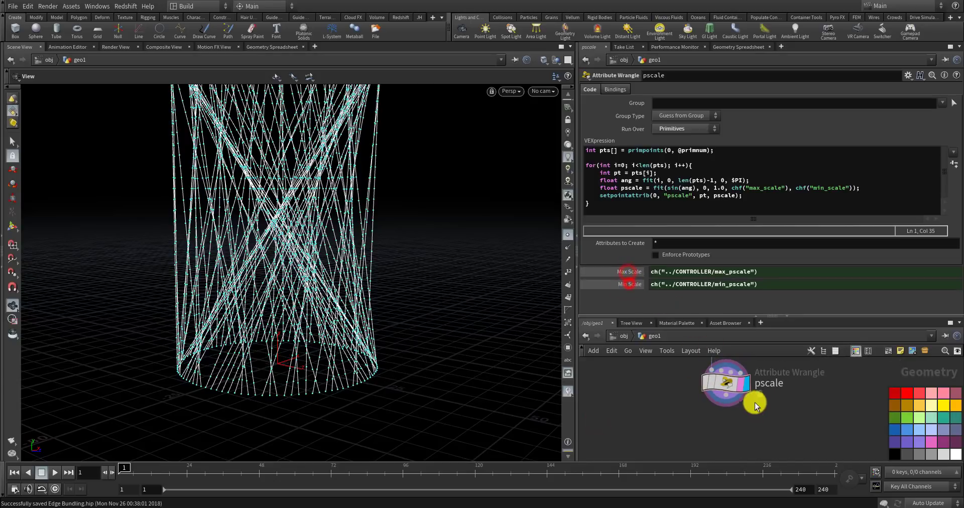
- Show per-point pscale in the Geometry Spreadsheet, running from 0.3 down to about 0.1 and back
left_click(742, 47)
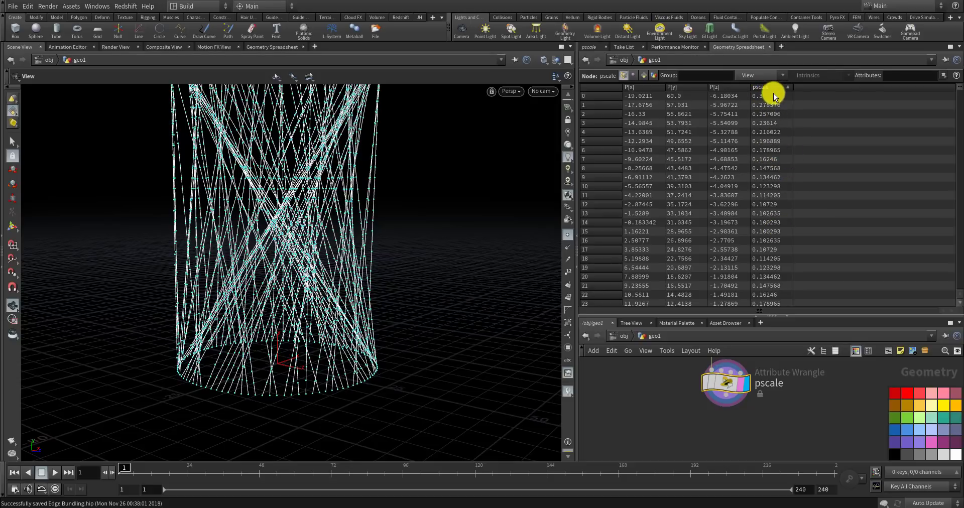
left_click_drag(958, 87, 955, 41)
mouse_move(702, 390)
- Turn off Display Points in the viewport so the curves show without point markers
left_click(568, 236)
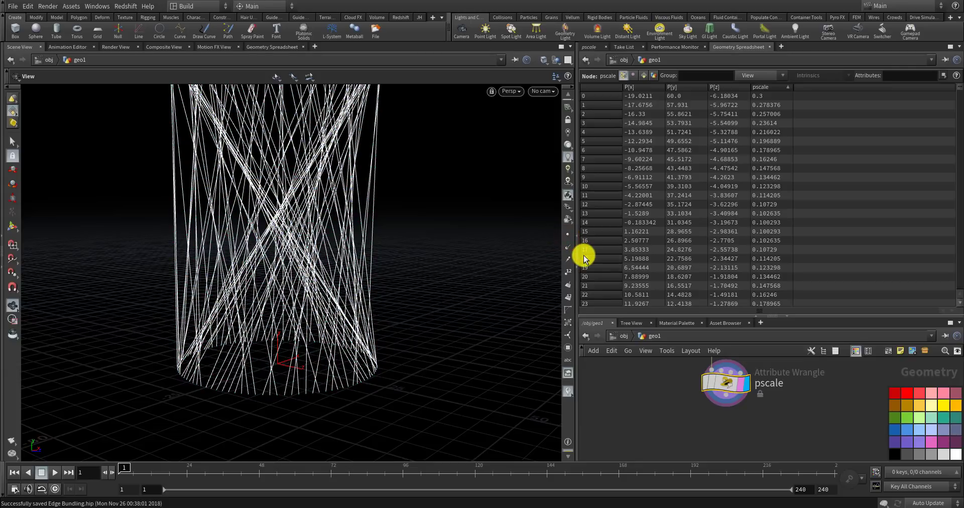
scroll(674, 407, "down", 2)
middle_click_drag(695, 428, 653, 424)
scroll(659, 408, "up", 3)
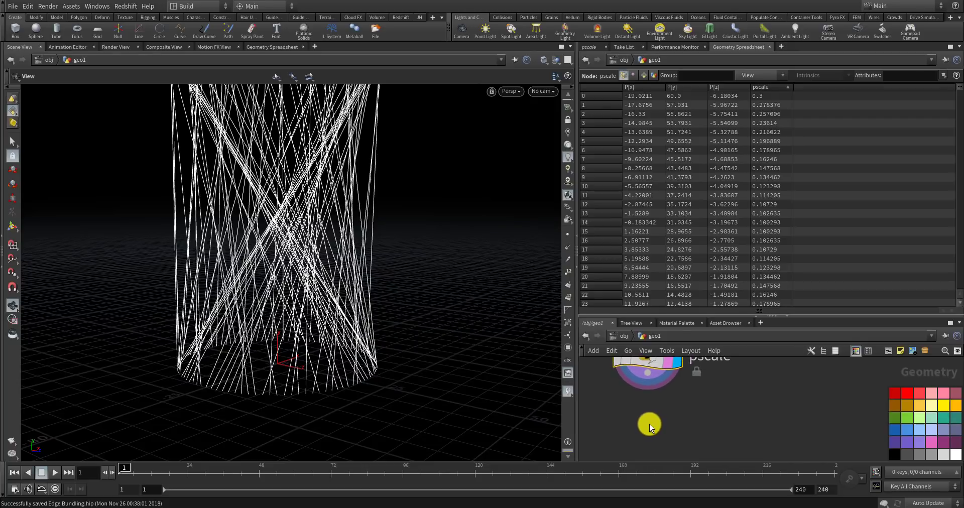
- Add an Attribute Wrangle below pscale and set it to run over Detail (only once)
middle_click_drag(649, 424, 649, 423)
key("Tab")
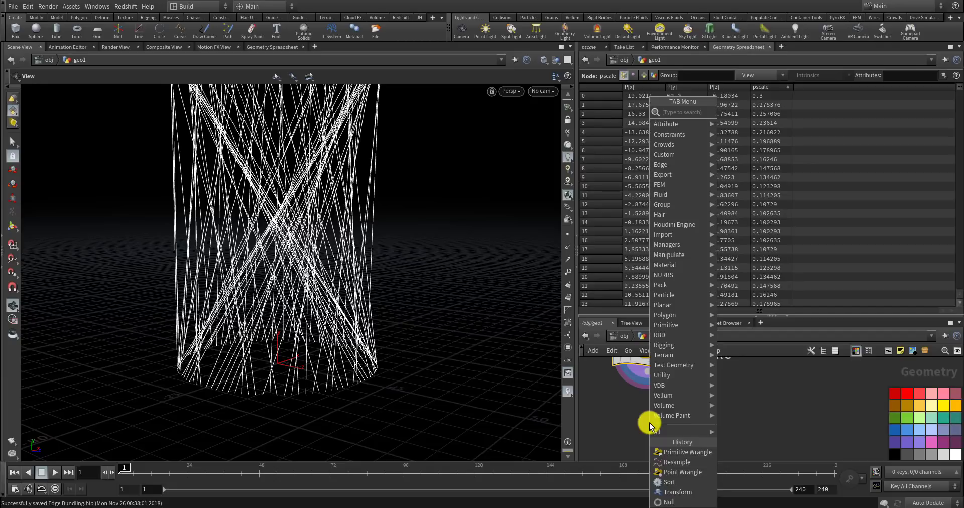
type("attribute w")
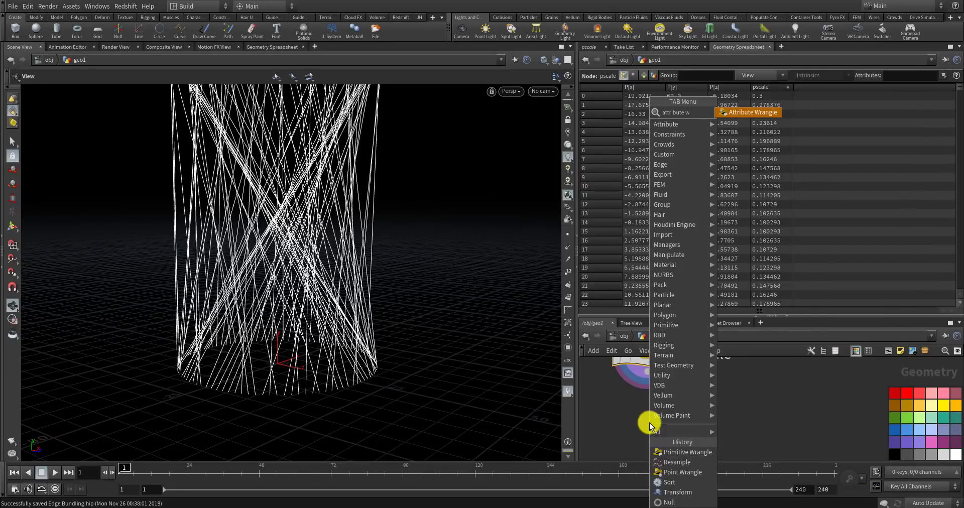
key("Return")
left_click(649, 423)
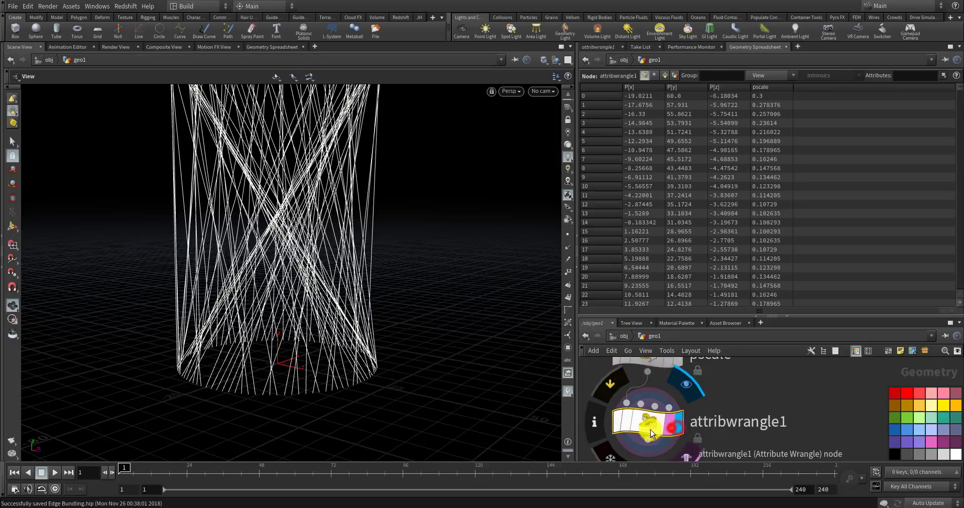
left_click(599, 46)
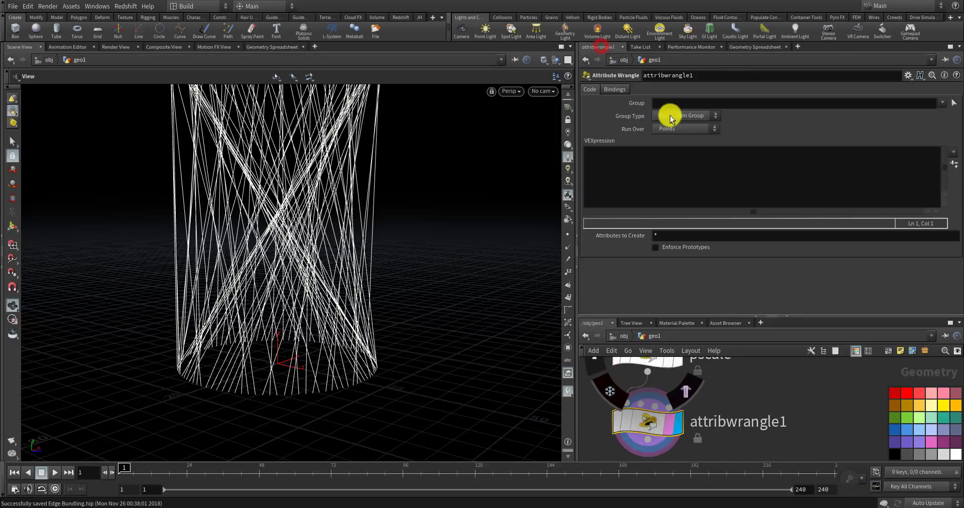
left_click(692, 128)
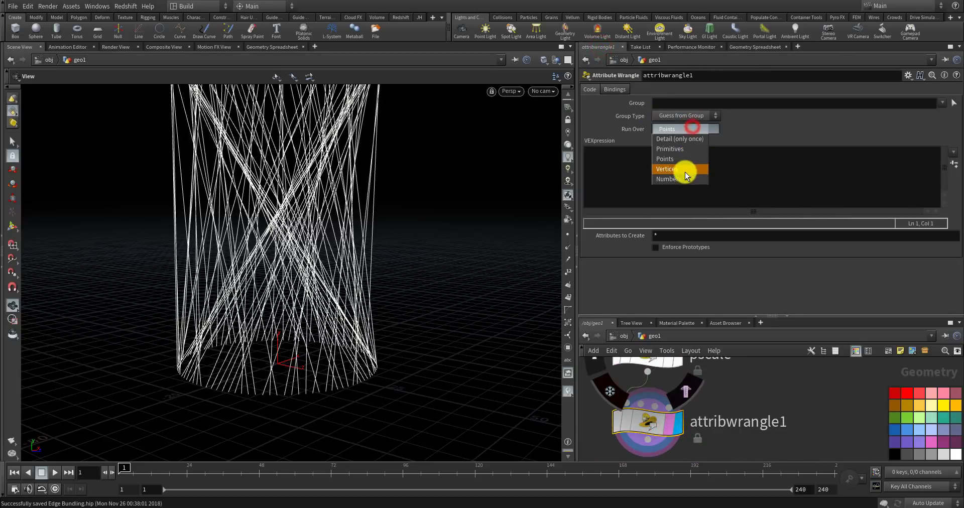
left_click(678, 140)
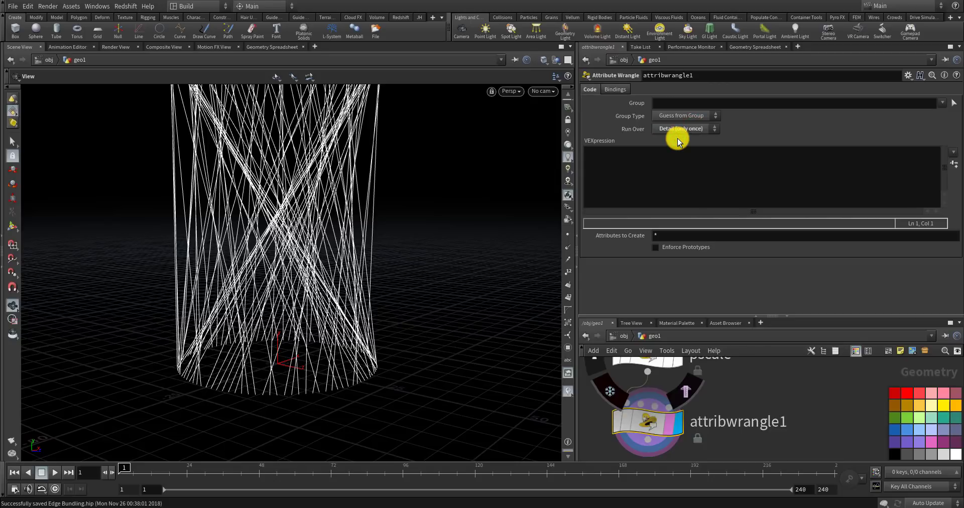
- Write f@S = chf("S"); f@S_rate = chf("S_rate"); and create the S and S Rate sliders
left_click(643, 181)
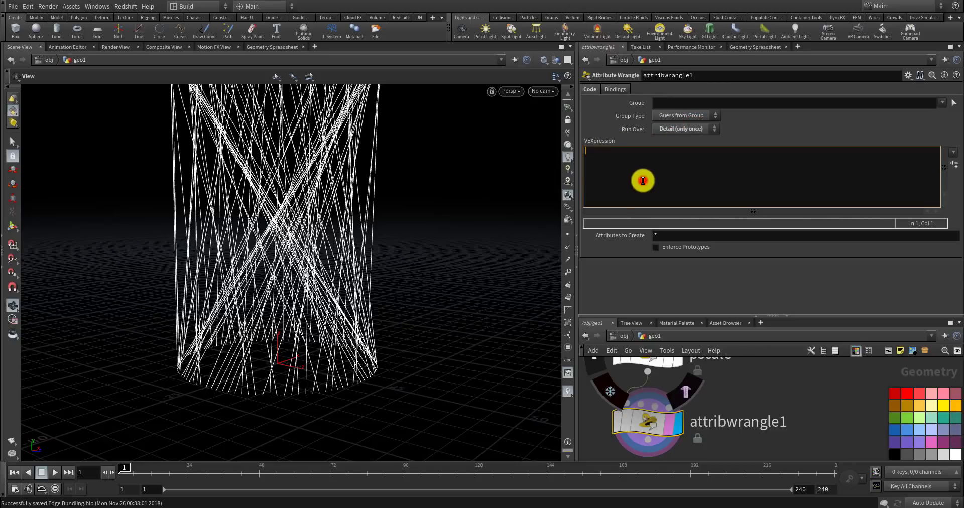
type("f@")
type("S = scale")
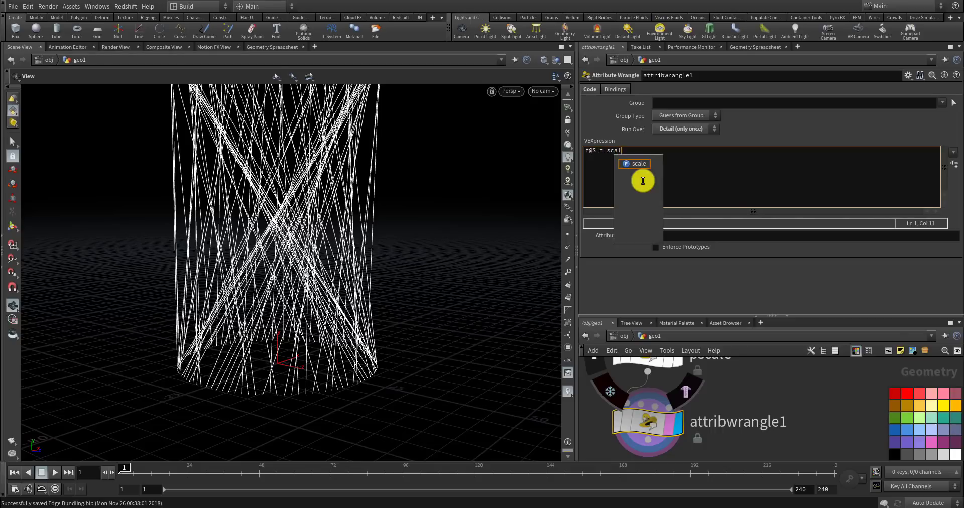
key("BackSpace")
key("BackSpace")
key("BackSpace")
key("BackSpace")
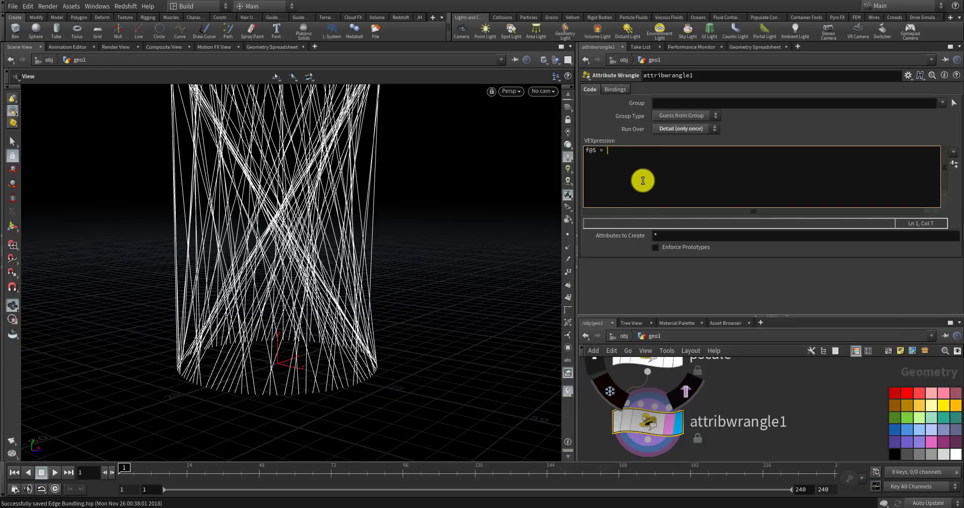
type("chf(")
key("Return")
key("Return")
key("BackSpace")
type("rate = chf(\"S_rate\");")
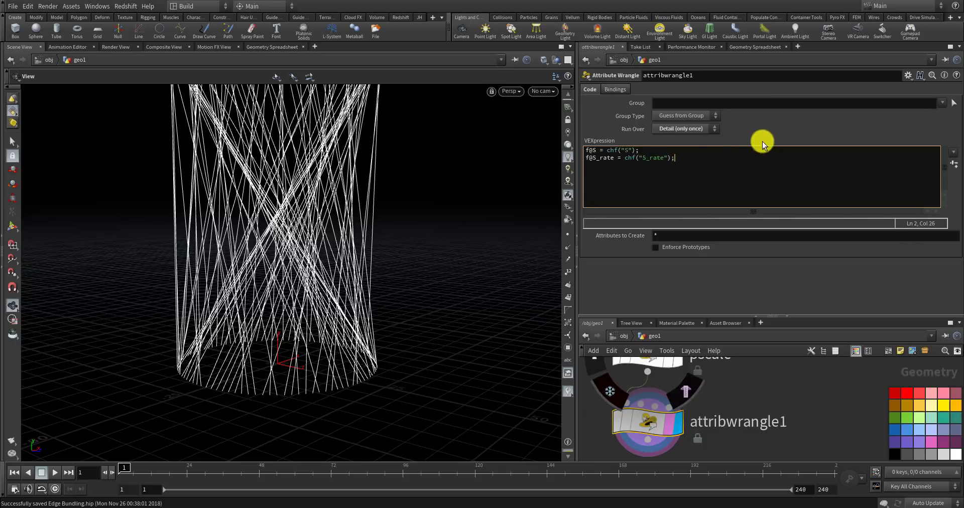
left_click(954, 162)
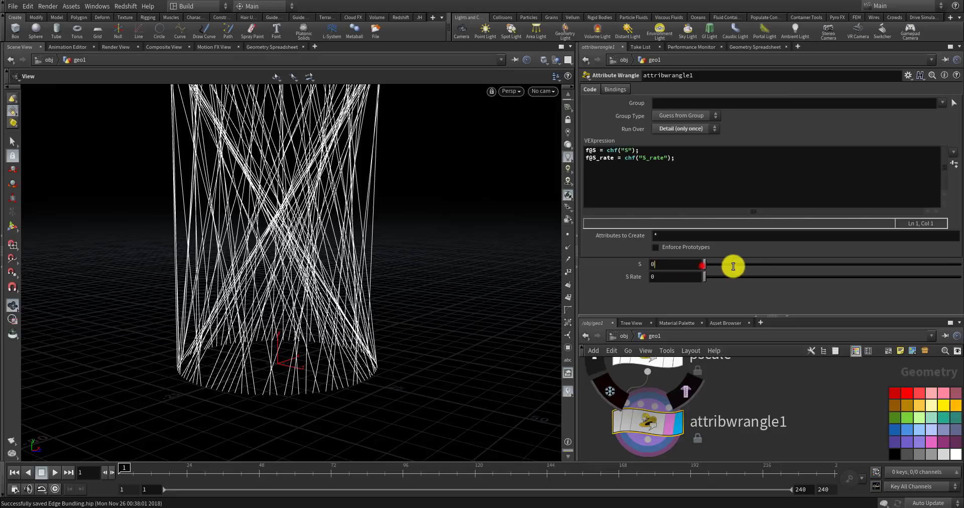
- Leave S and S Rate at 0 and select CONTROLLER to show its division, size and pscale parameters
left_click_drag(744, 265, 686, 284)
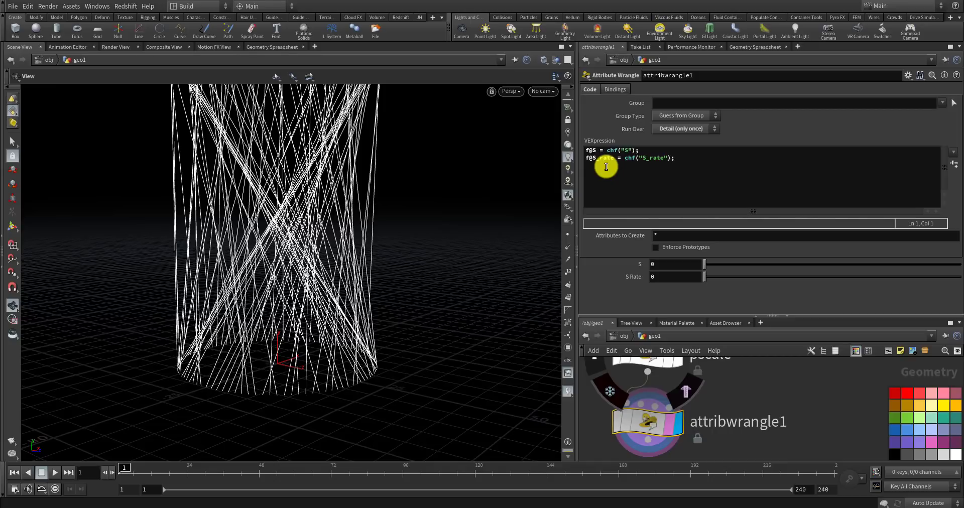
left_click(653, 276)
left_click(651, 263)
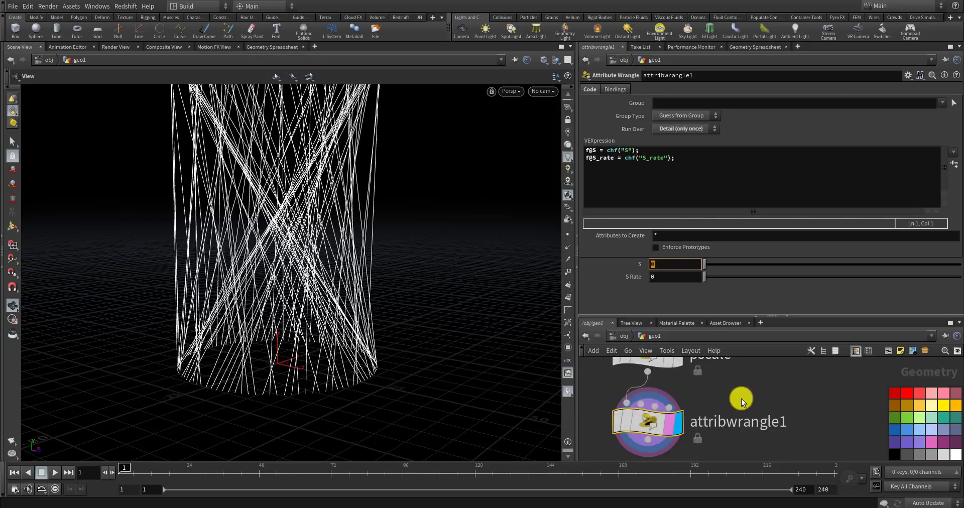
scroll(741, 399, "down", 6)
middle_click_drag(682, 375, 681, 398)
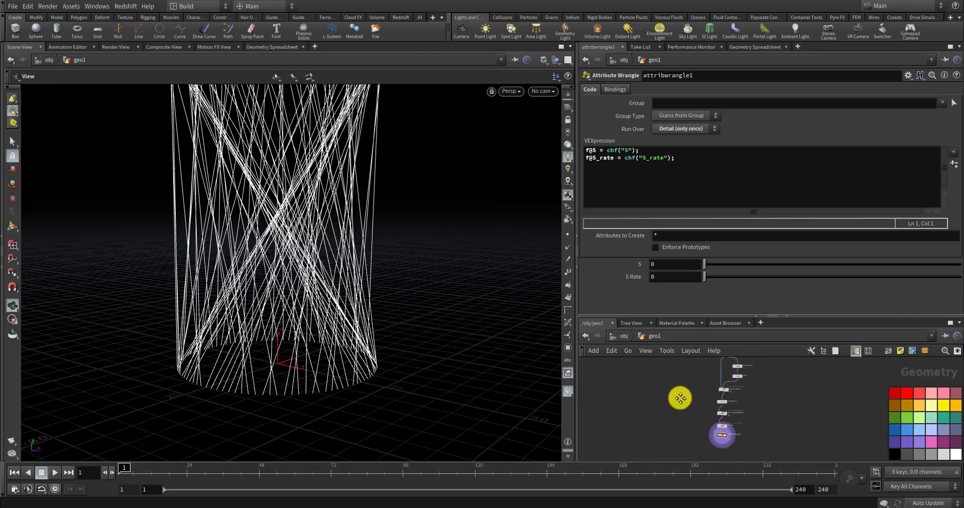
scroll(676, 407, "up", 5)
- Add a float parameter named spring_strength to the CONTROLLER null's interface
left_click(693, 370)
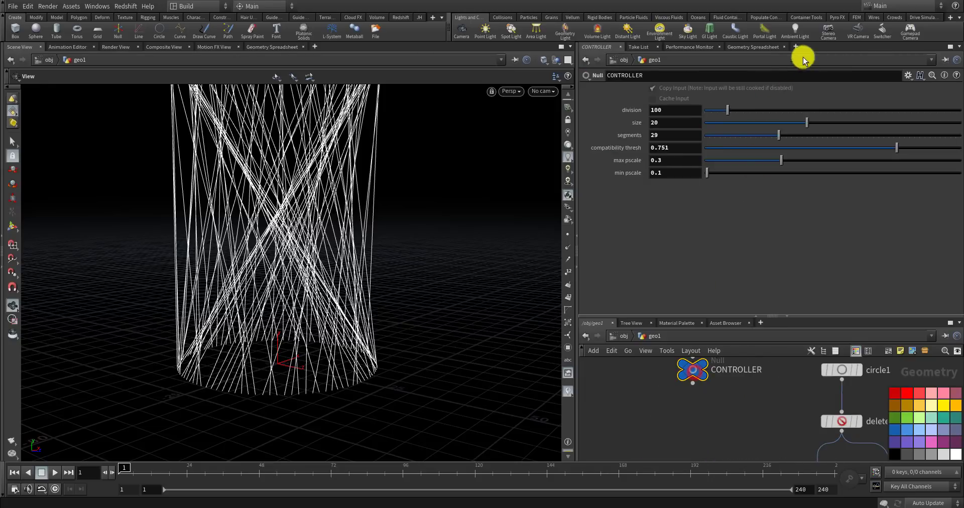
left_click(907, 76)
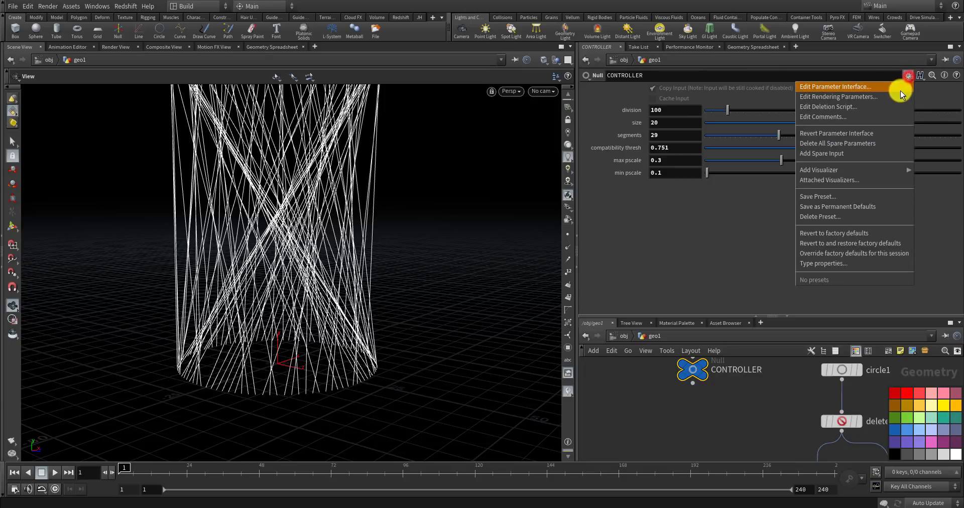
left_click(900, 90)
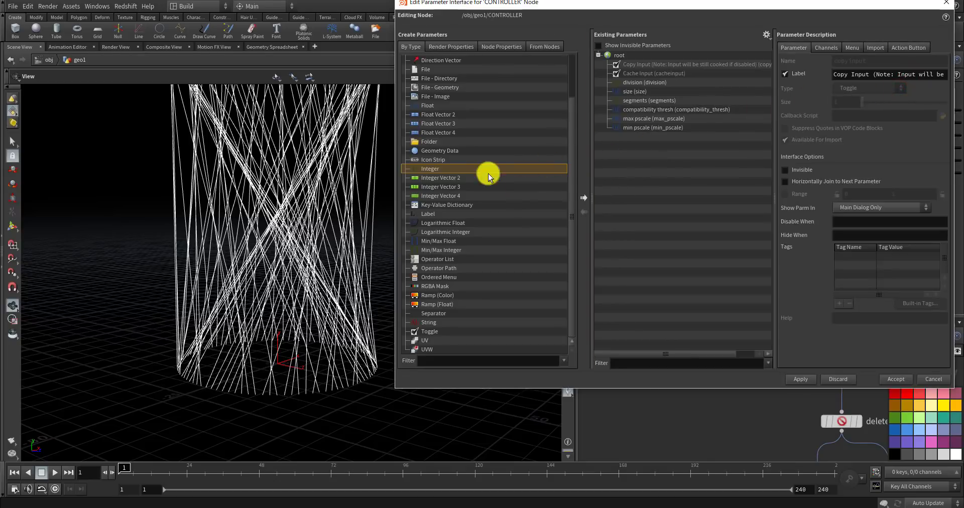
left_click_drag(427, 106, 673, 156)
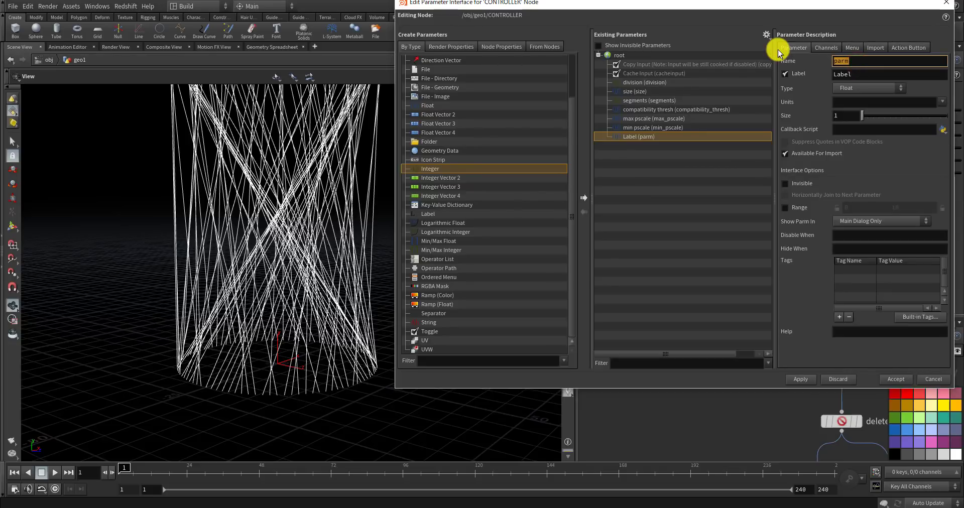
type("sprint_s")
key("BackSpace")
key("BackSpace")
key("BackSpace")
type("g_strength")
key("Zenkaku_Hankaku")
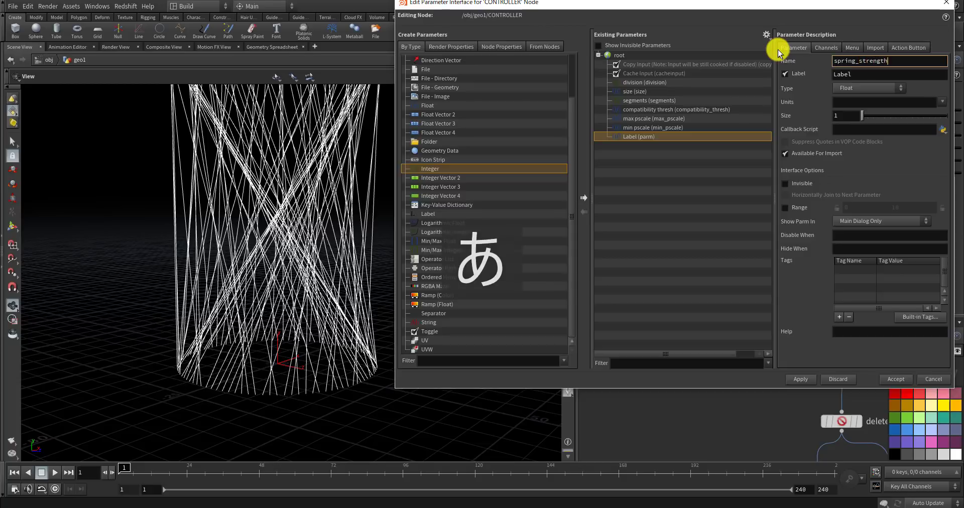
key("Zenkaku_Hankaku")
key("Tab")
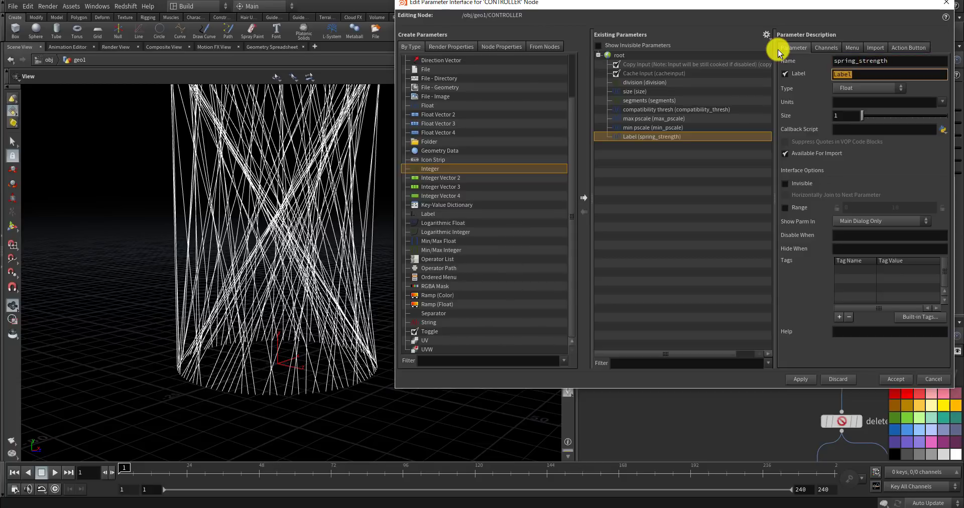
- Label it 'spring strength' and give it a 0 to 1 range
type("sprint")
key("BackSpace")
key("BackSpace")
type("g strenght")
key("BackSpace")
type("th")
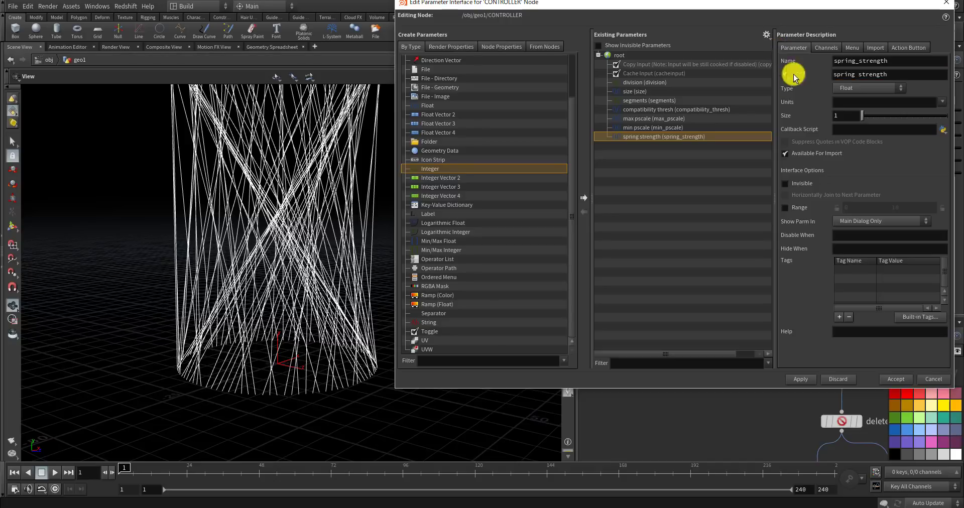
left_click(785, 207)
double_click(912, 210)
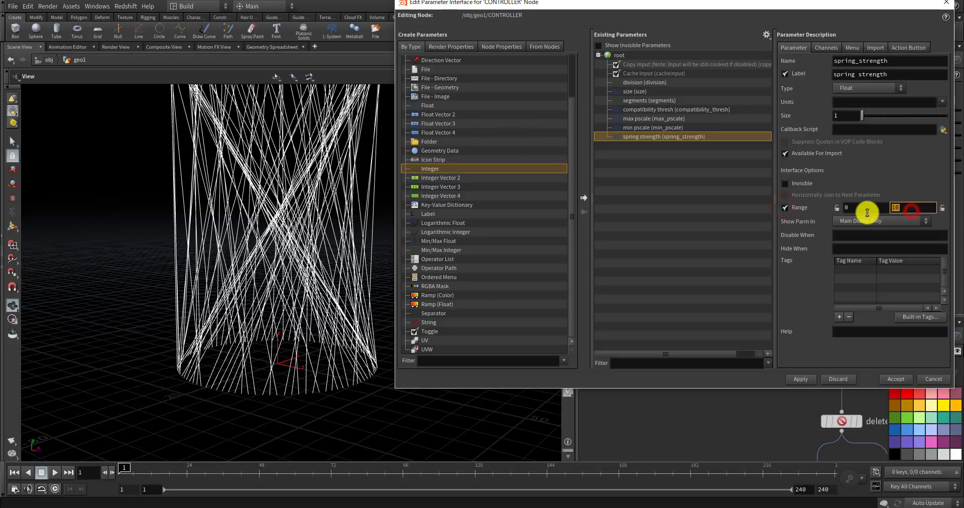
type("1")
key("Return")
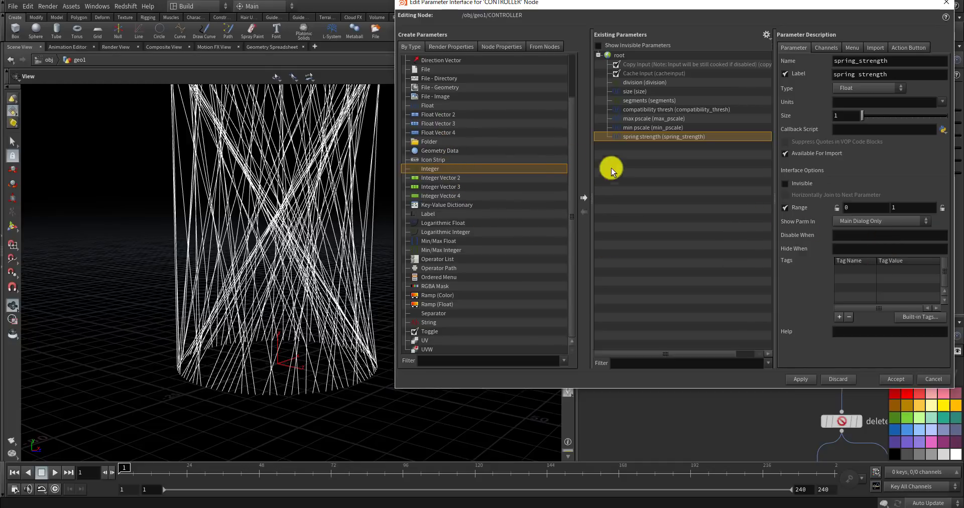
- Add a second float parameter spring_strength_ratio labelled 'spring strength ratio'
left_click_drag(444, 109, 650, 199)
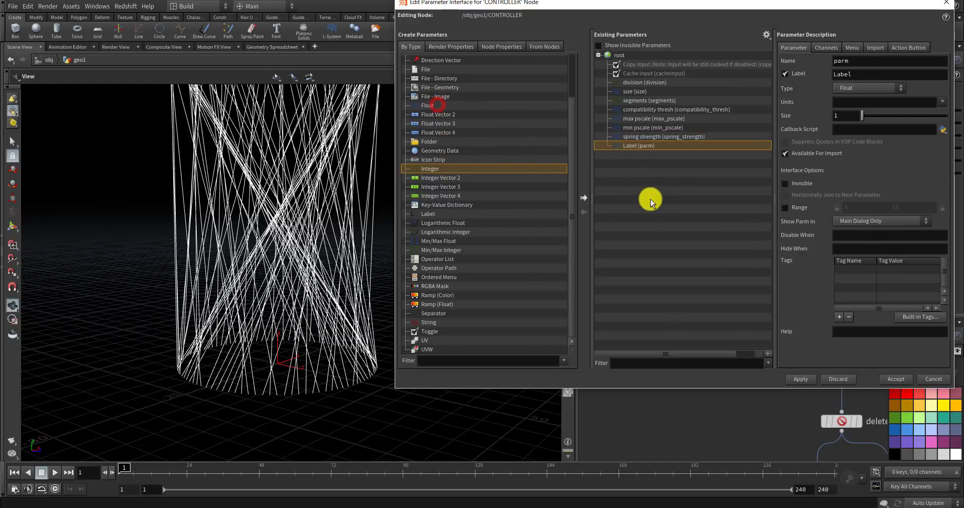
double_click(851, 60)
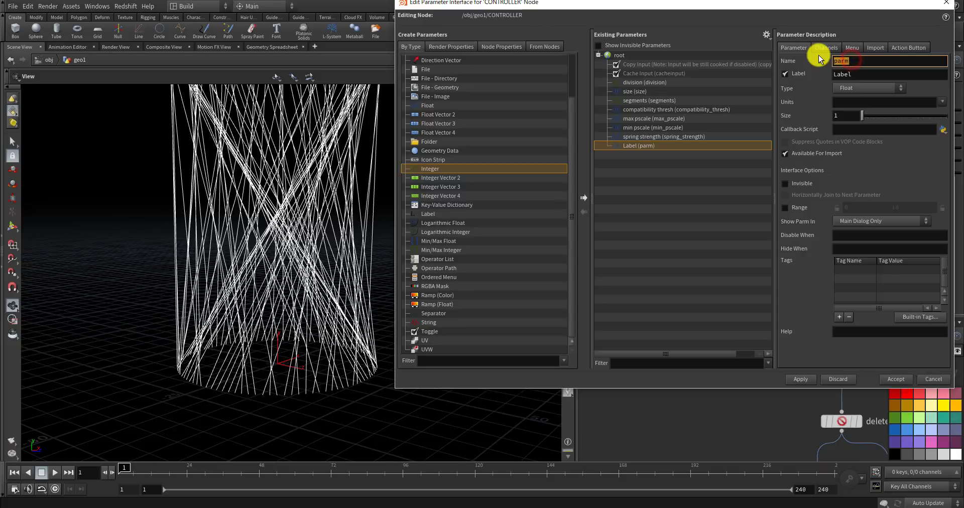
type("spring_strength_ratio")
key("Tab")
type("spr")
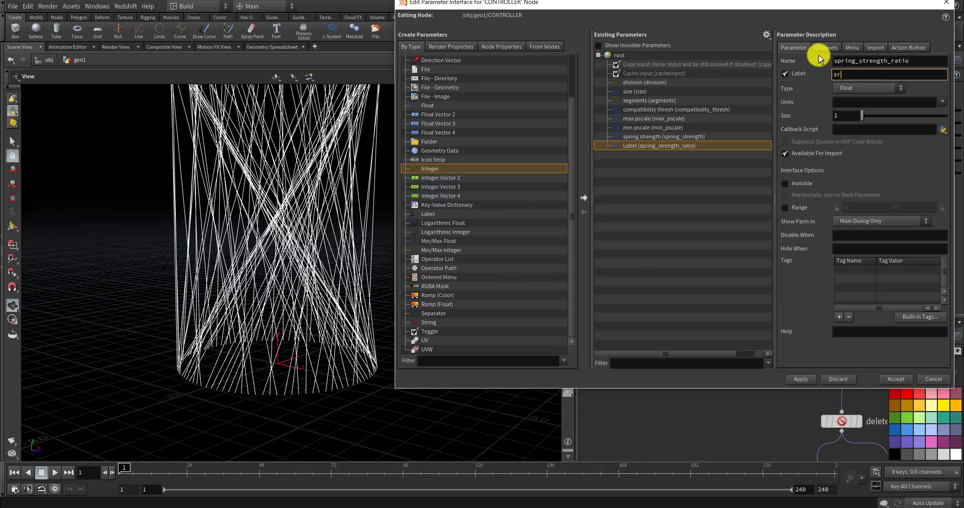
key("BackSpace")
type("pringh strenght")
key("BackSpace")
key("BackSpace")
type("th ratio")
key("Return")
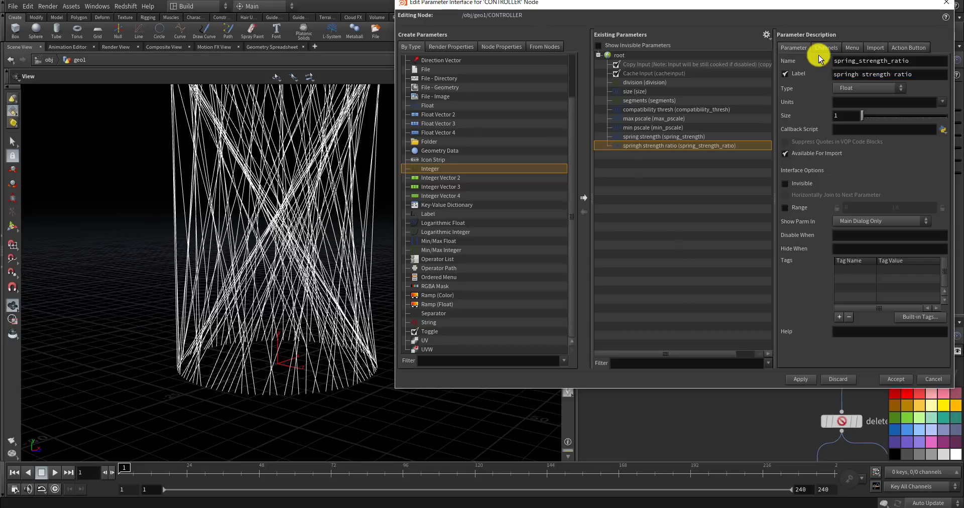
- Give the ratio a 0 to 1 range and apply and accept the interface changes
left_click(785, 208)
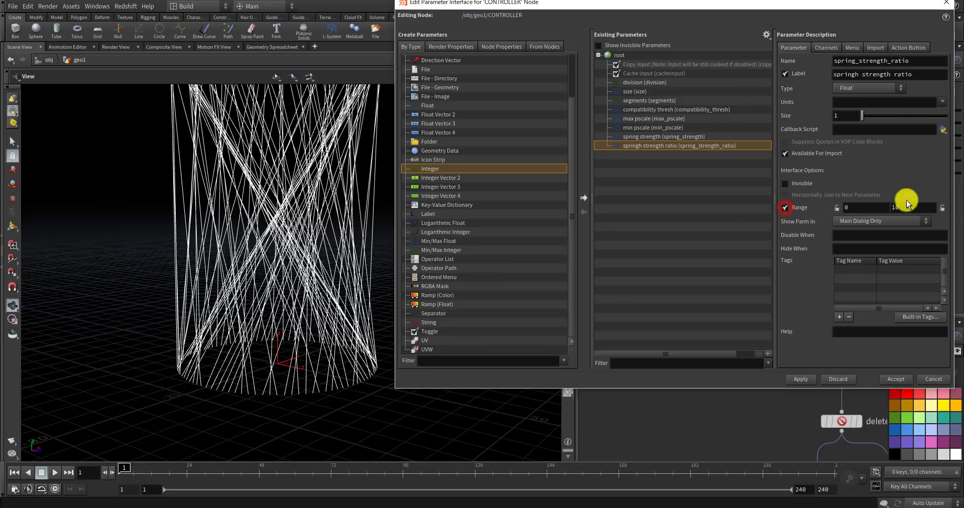
double_click(907, 207)
type("1")
key("Return")
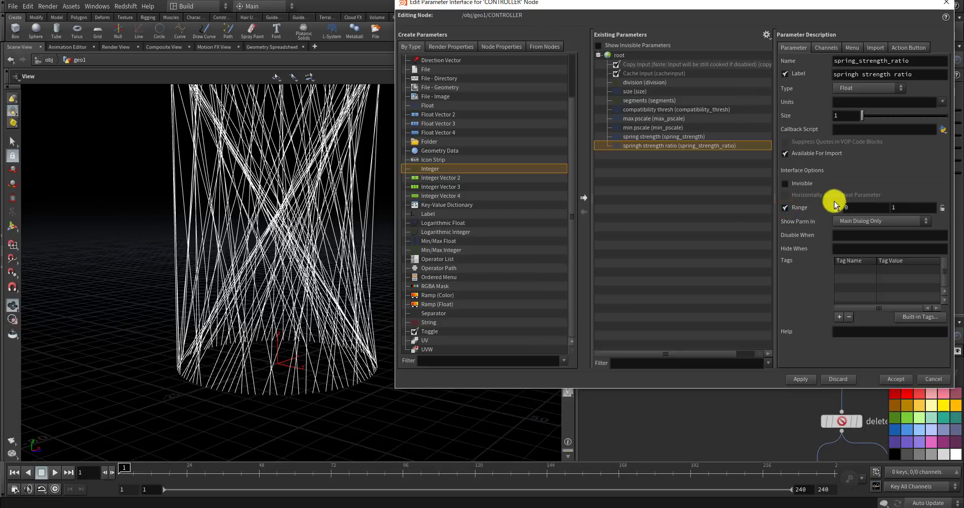
left_click(789, 380)
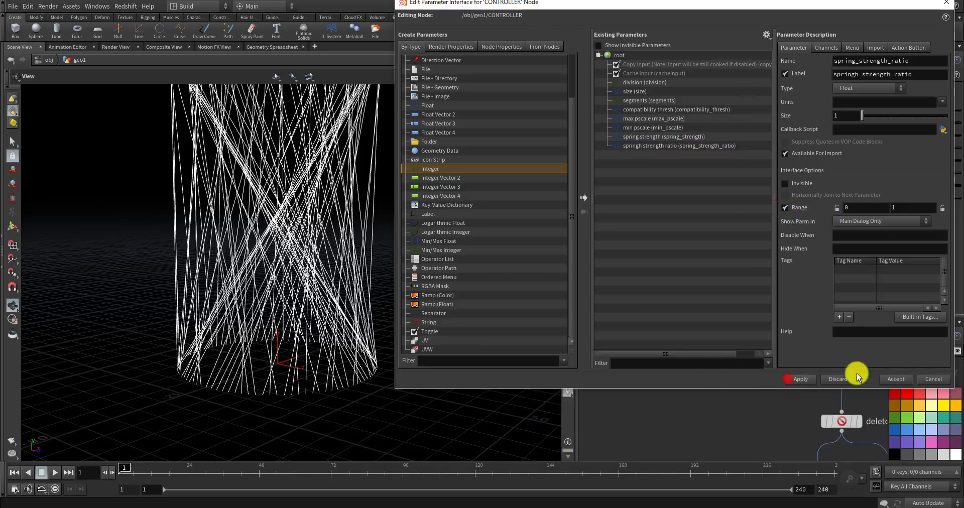
left_click(897, 385)
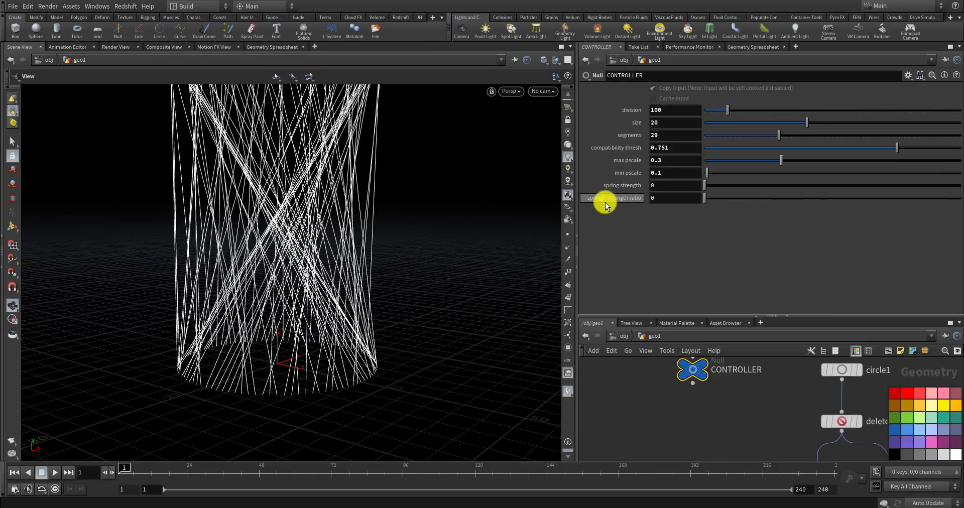
- Try spring strength ratio 1 and spring strength 0.1, then ratio 0.9
left_click(669, 201)
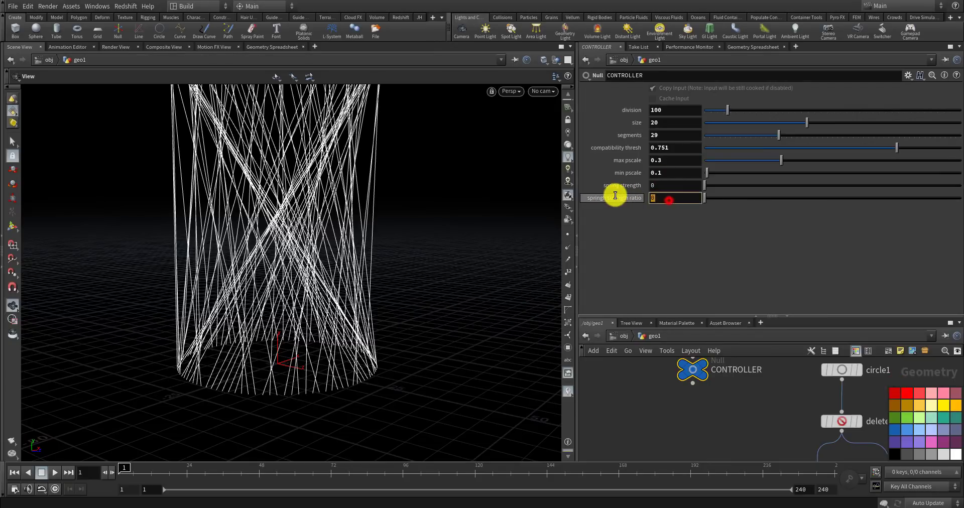
type("1")
key("Return")
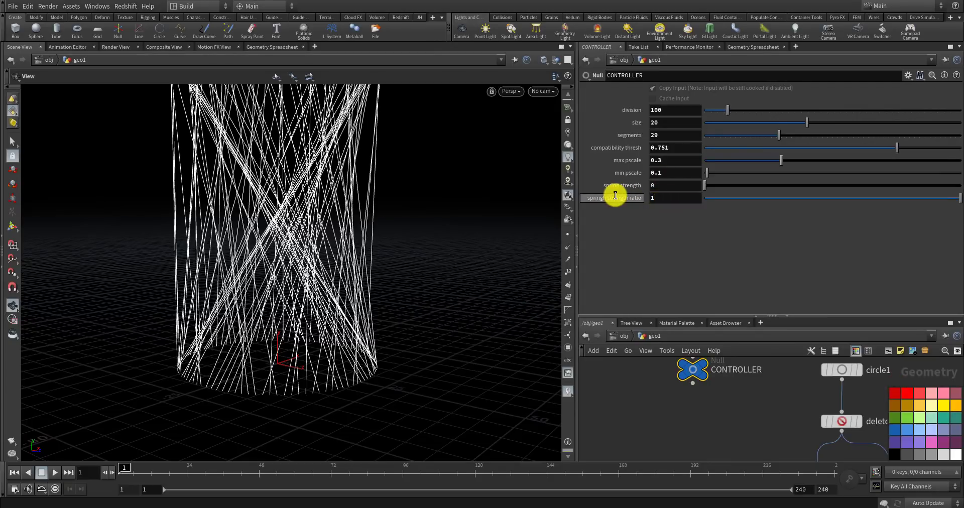
left_click(659, 185)
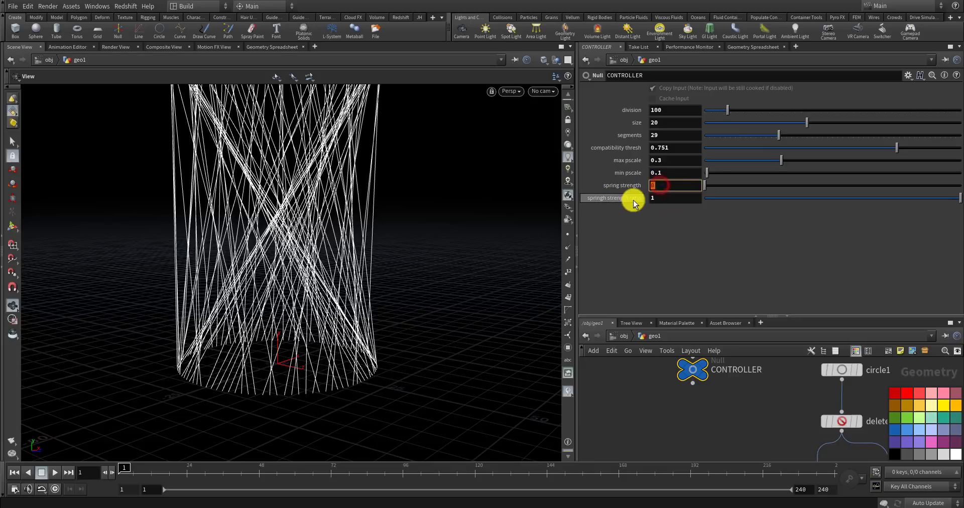
type("0.")
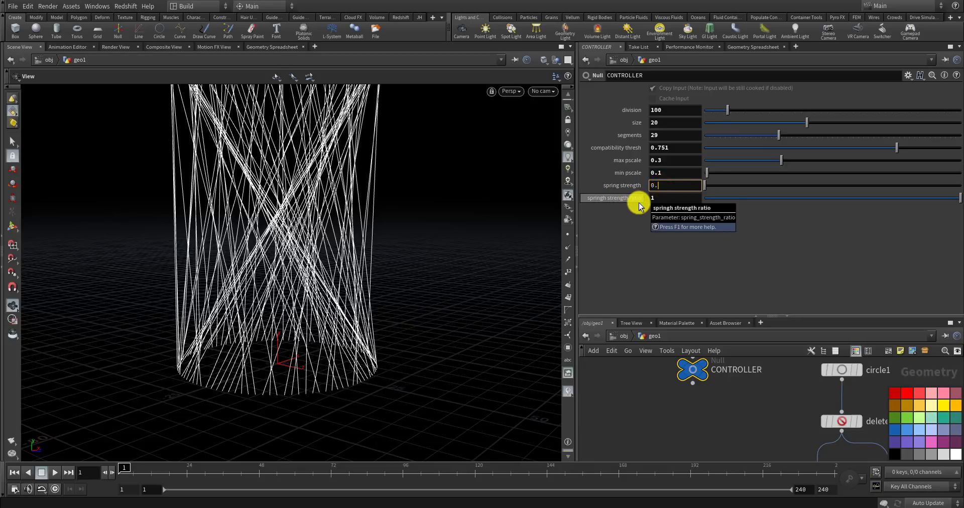
type("1")
key("Return")
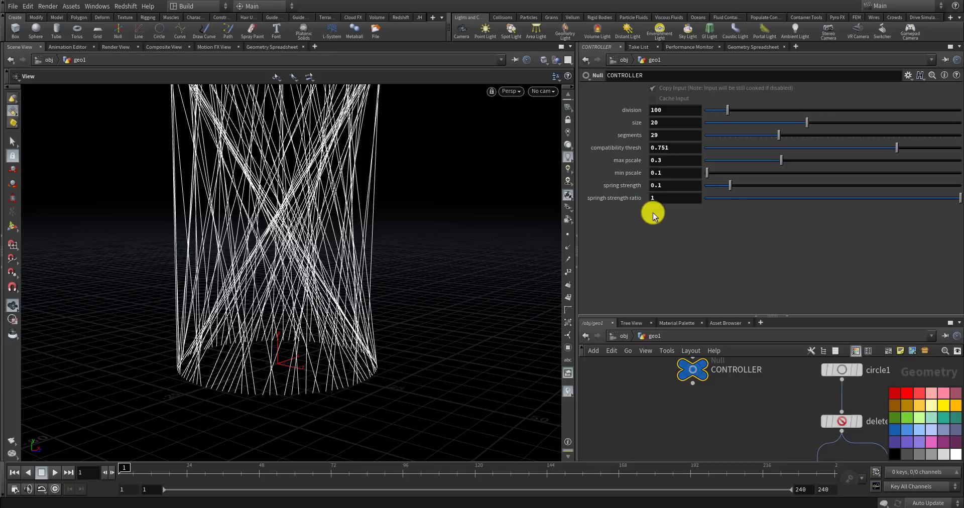
left_click(662, 185)
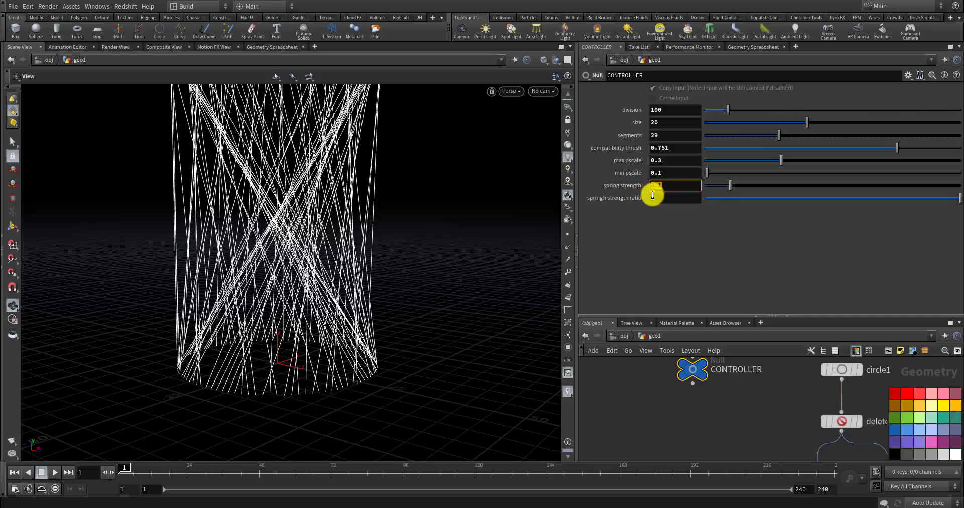
left_click(658, 201)
type("0.9")
key("Return")
- Change the spring strength value from 0.1 to 0.2
left_click(664, 188)
left_click(658, 181)
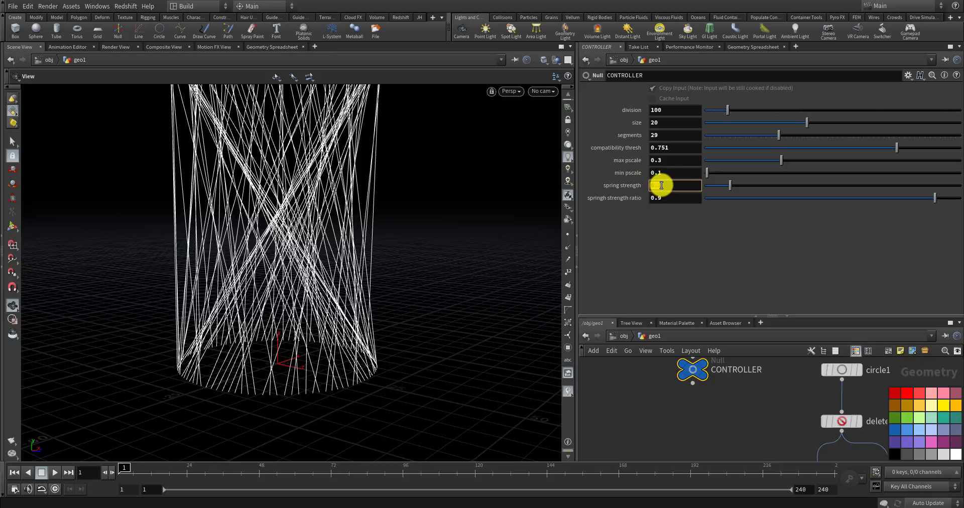
double_click(661, 186)
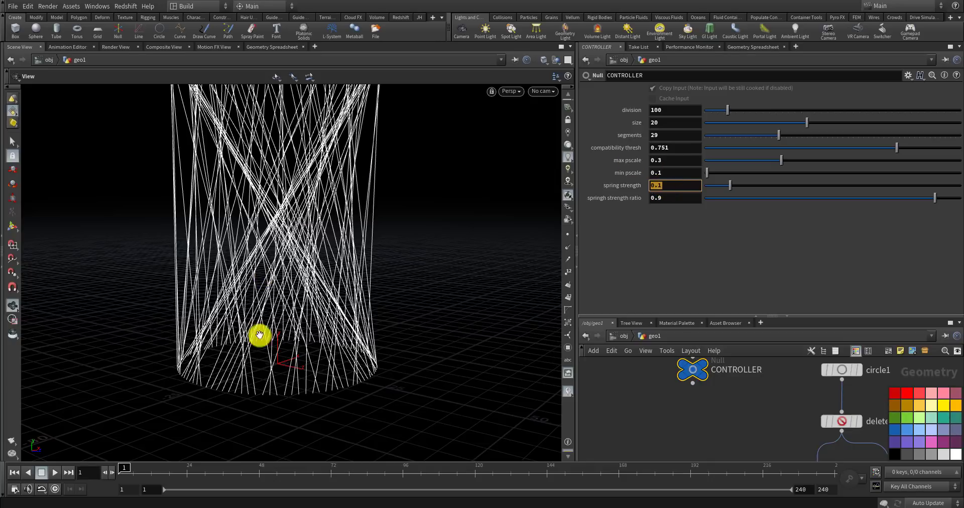
left_click(663, 197)
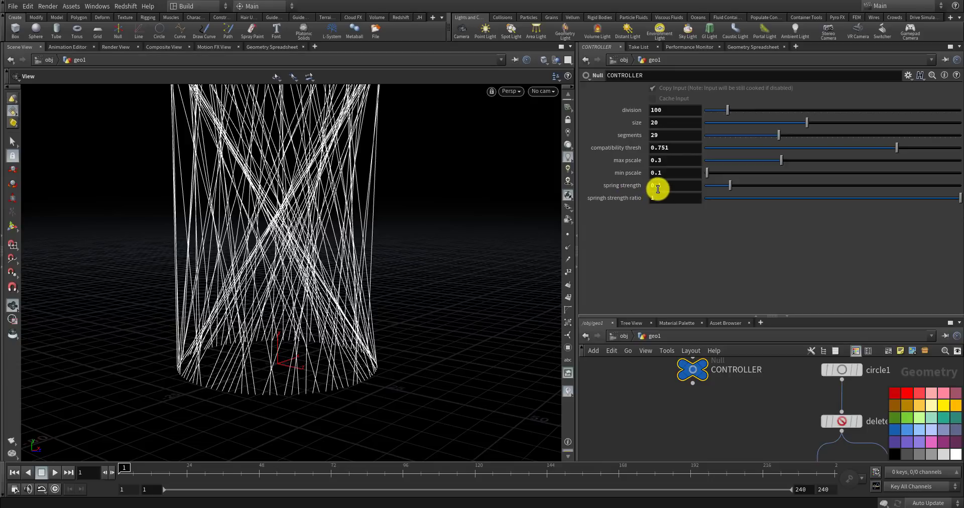
left_click_drag(660, 182, 648, 186)
type("2")
key("Return")
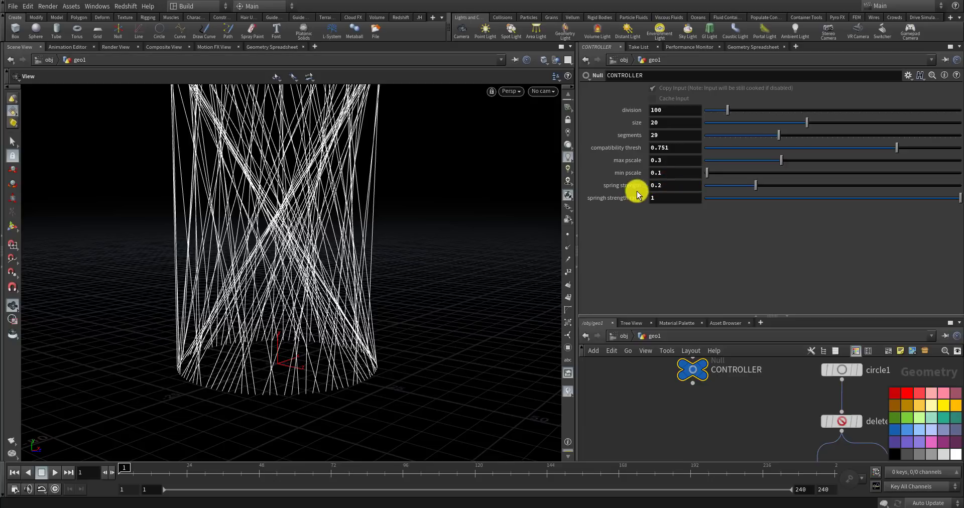
- Rename attribwrangle1 to spring_strength and nudge the node slightly lower
scroll(614, 383, "down", 5)
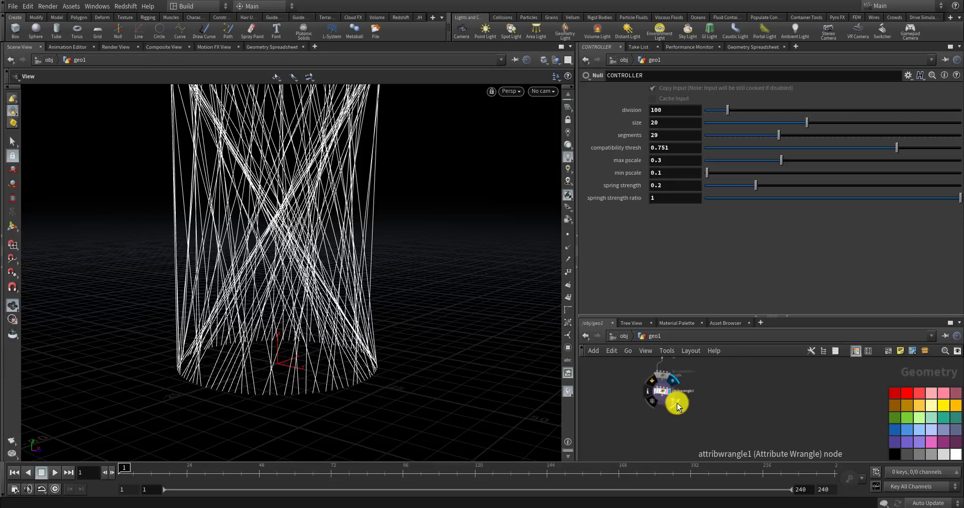
scroll(682, 400, "up", 3)
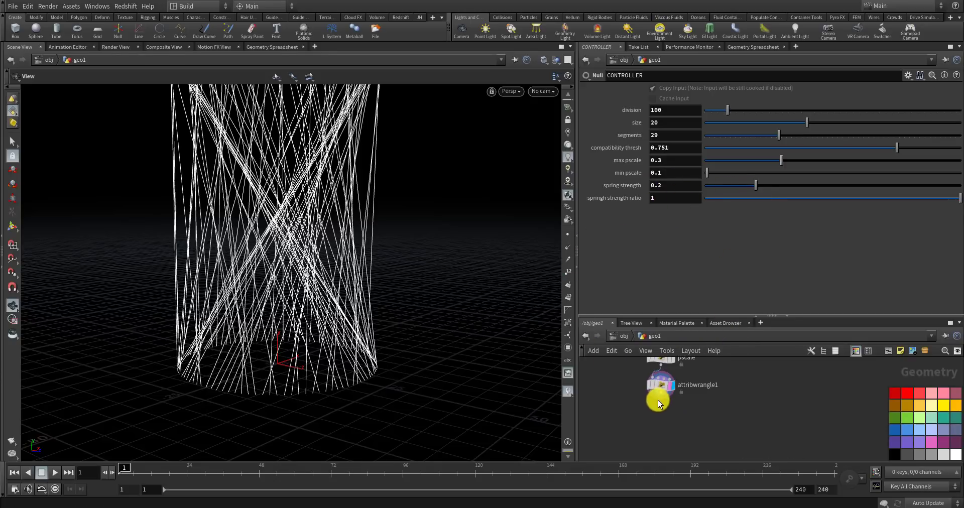
scroll(667, 402, "up", 5)
scroll(678, 410, "down", 2)
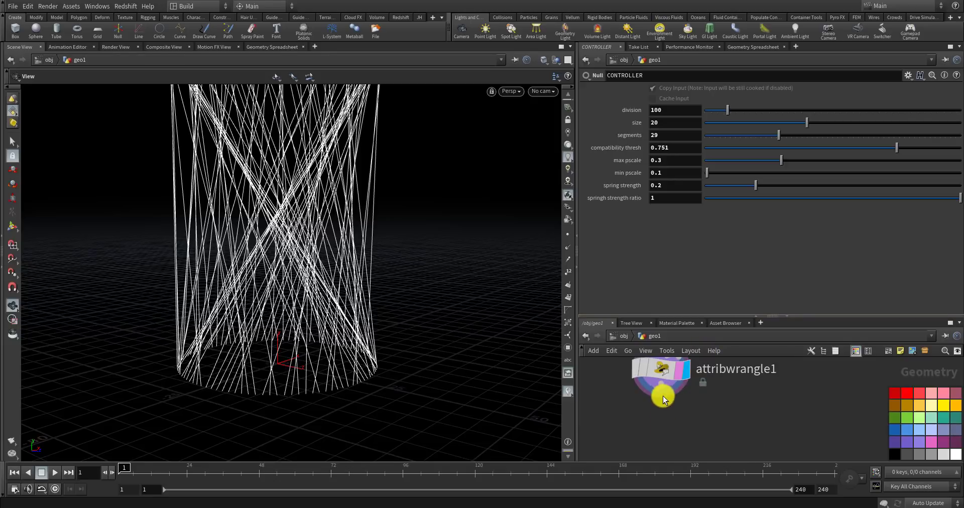
double_click(721, 370)
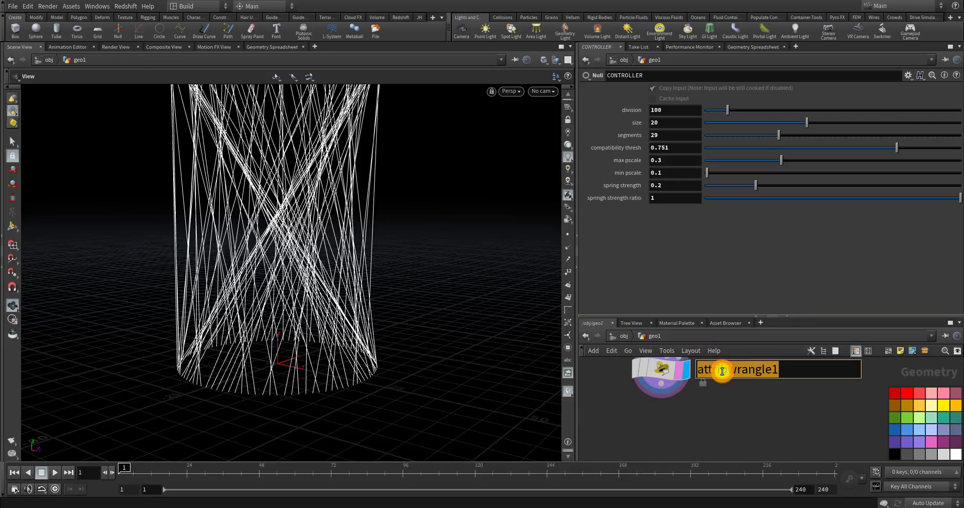
type("spring")
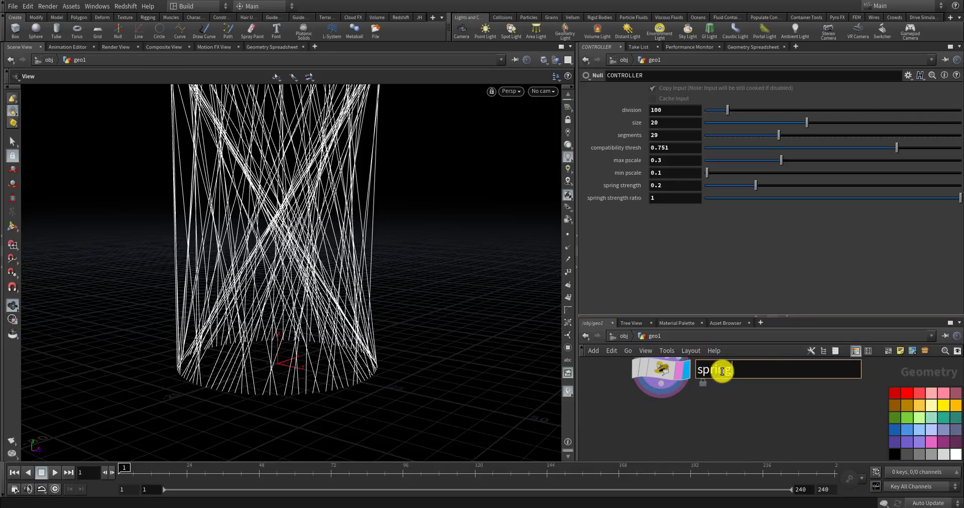
type("_strength")
key("Return")
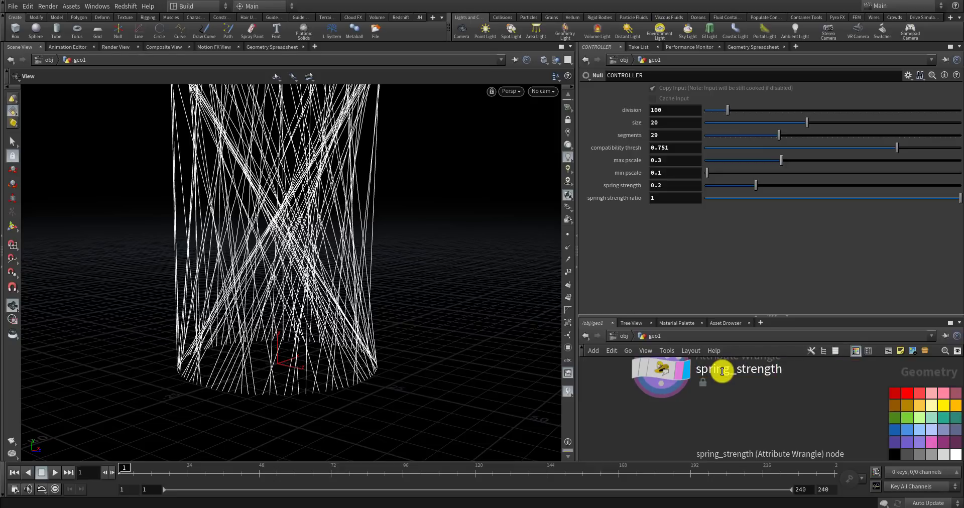
scroll(722, 372, "down", 3)
scroll(697, 424, "up", 3)
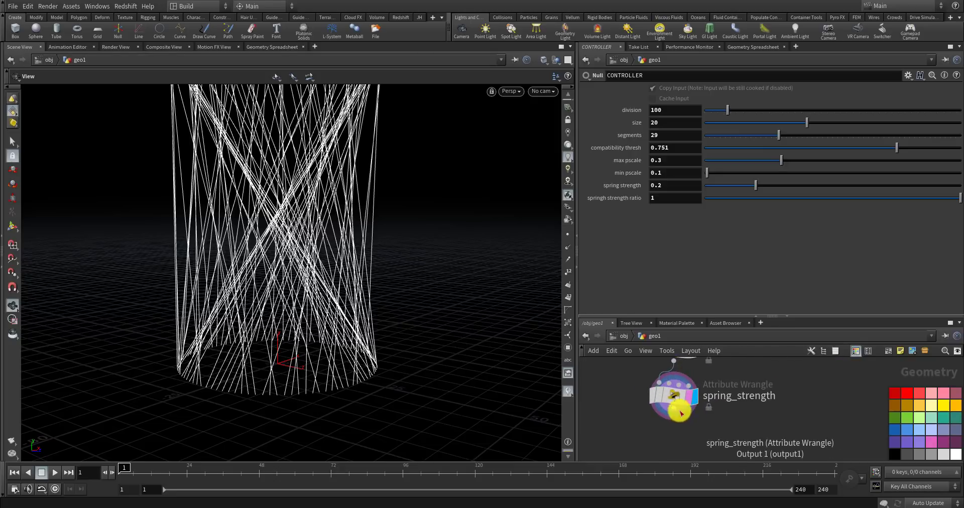
left_click_drag(680, 413, 681, 421)
- Orbit the viewport to see the whole cylinder upright and free space in the network
middle_click_drag(231, 185, 229, 246)
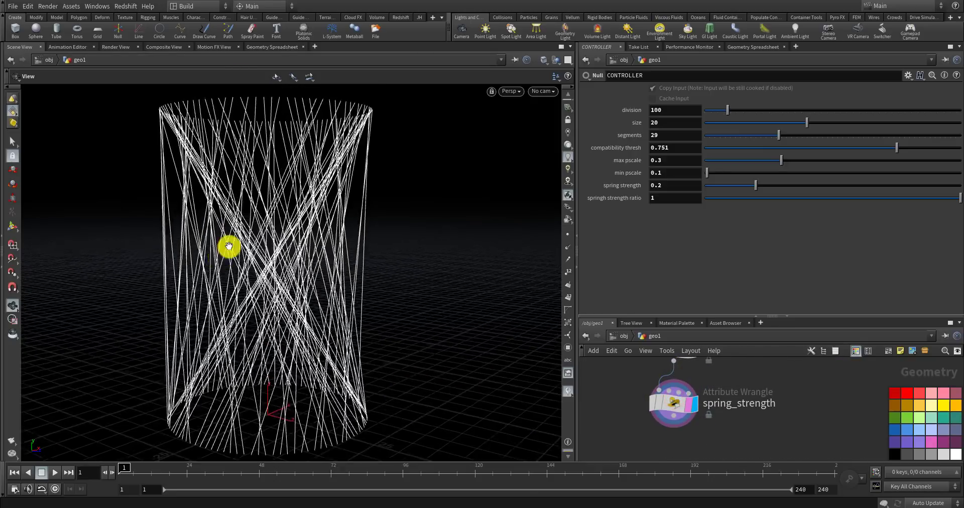
left_click_drag(201, 224, 219, 258)
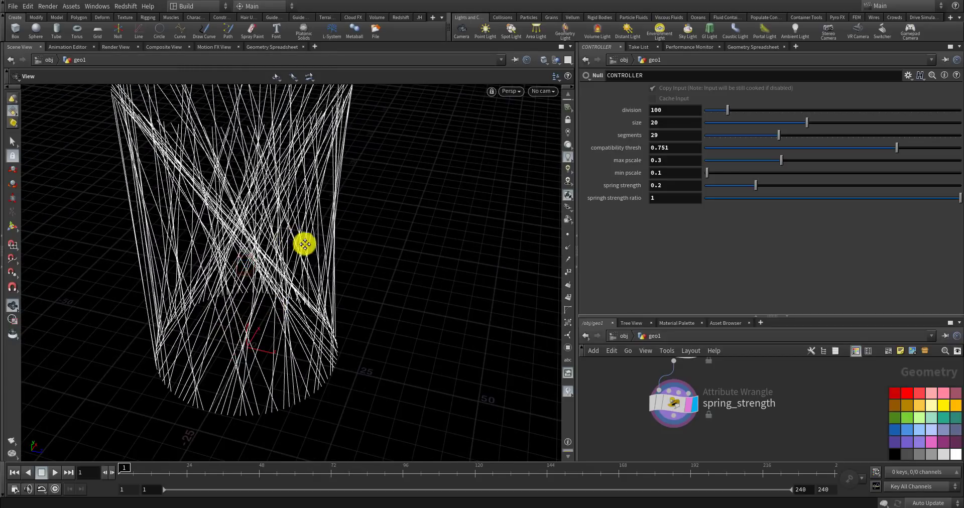
left_click_drag(304, 245, 316, 250)
scroll(631, 435, "up", 1)
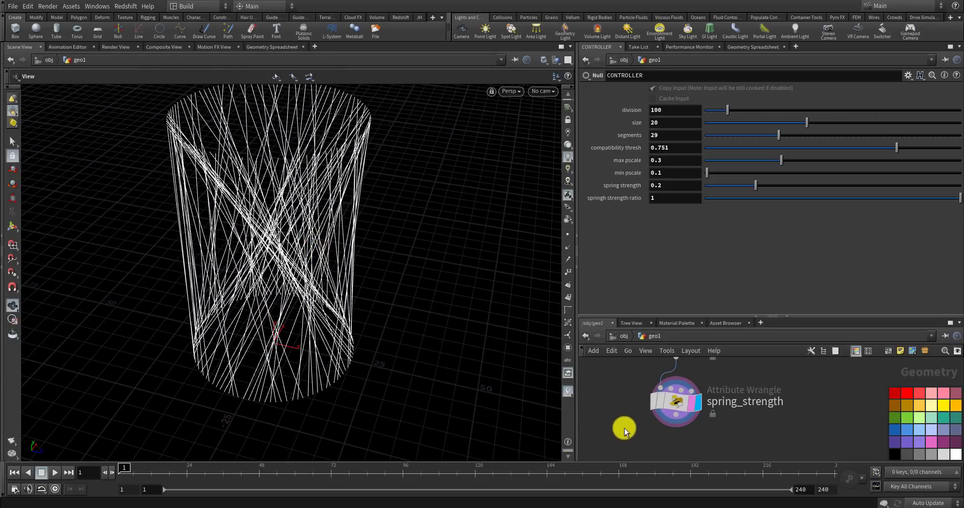
scroll(620, 426, "down", 2)
middle_click_drag(620, 426, 623, 389)
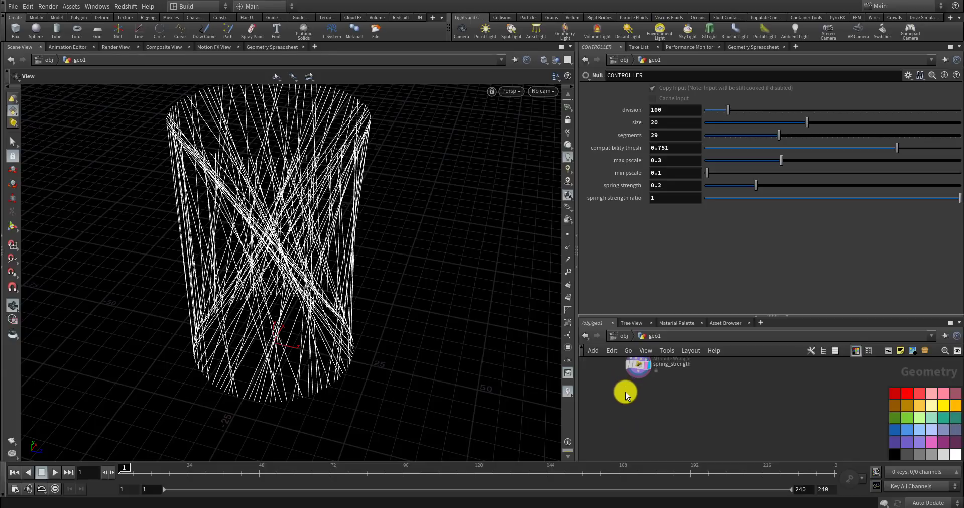
- Save the Edge Bundling scene file
key("Tab")
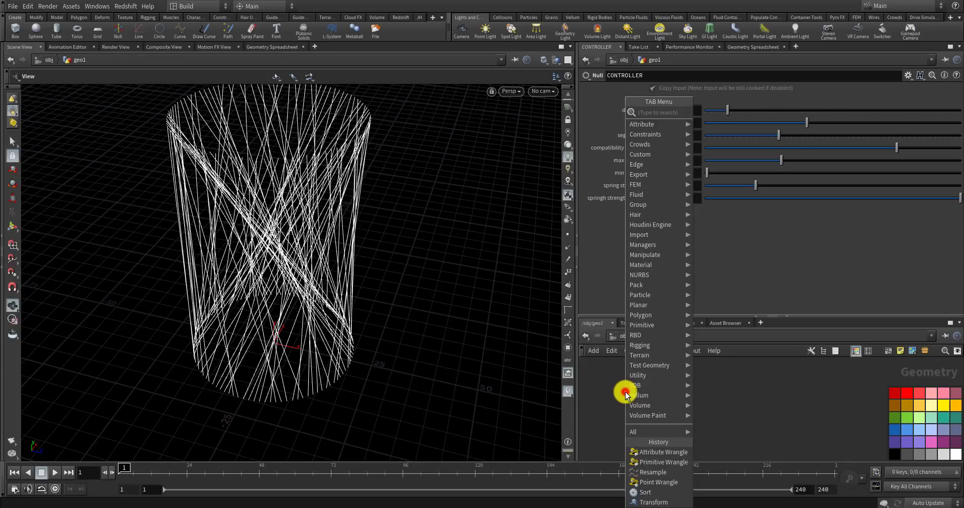
left_click(718, 415)
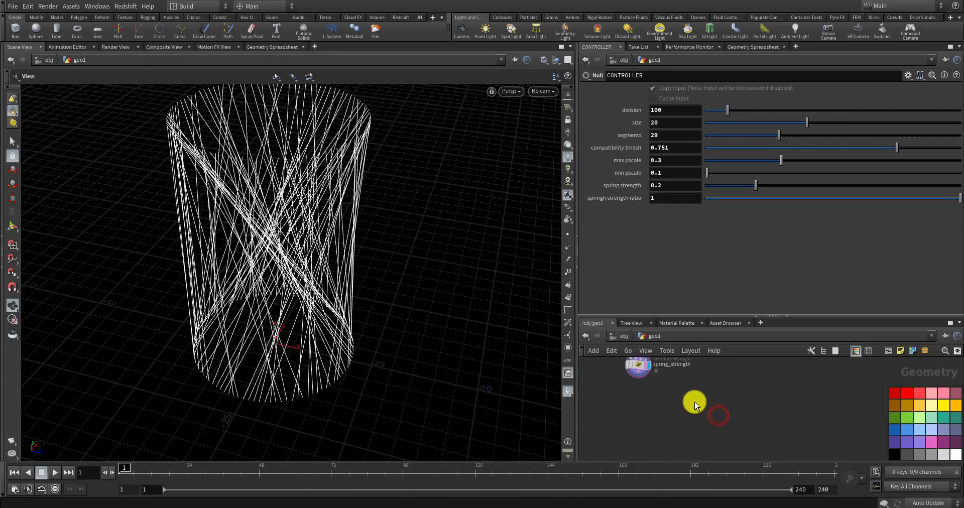
key("ctrl+s")
- Add solver1 below spring_strength, wire it in, and go inside the solver
key("Tab")
type("s")
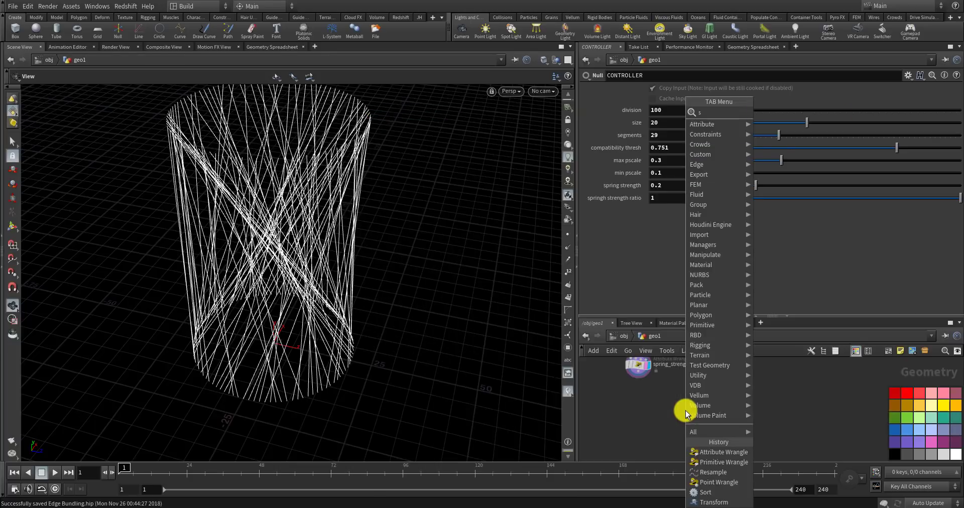
type("olver")
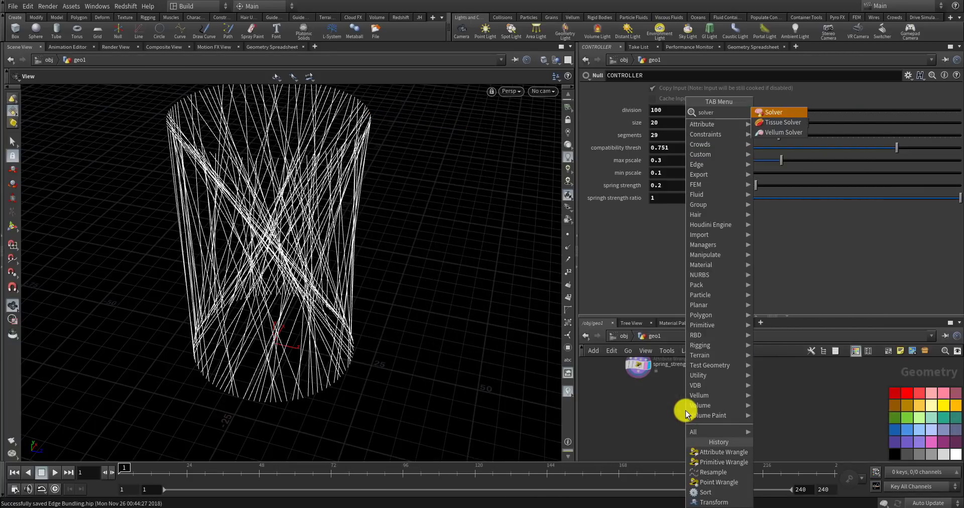
key("Return")
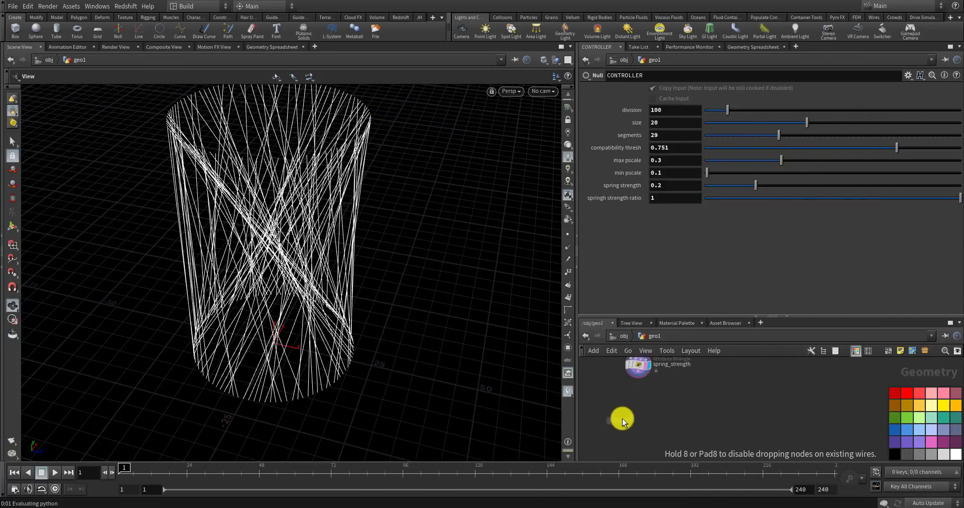
left_click(644, 397)
scroll(631, 413, "up", 4)
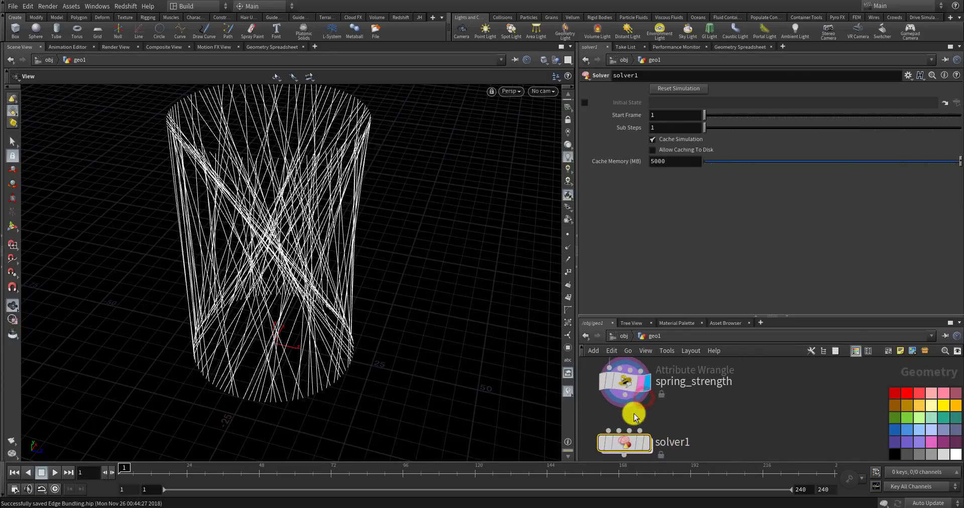
left_click_drag(612, 415, 645, 445)
double_click(624, 440)
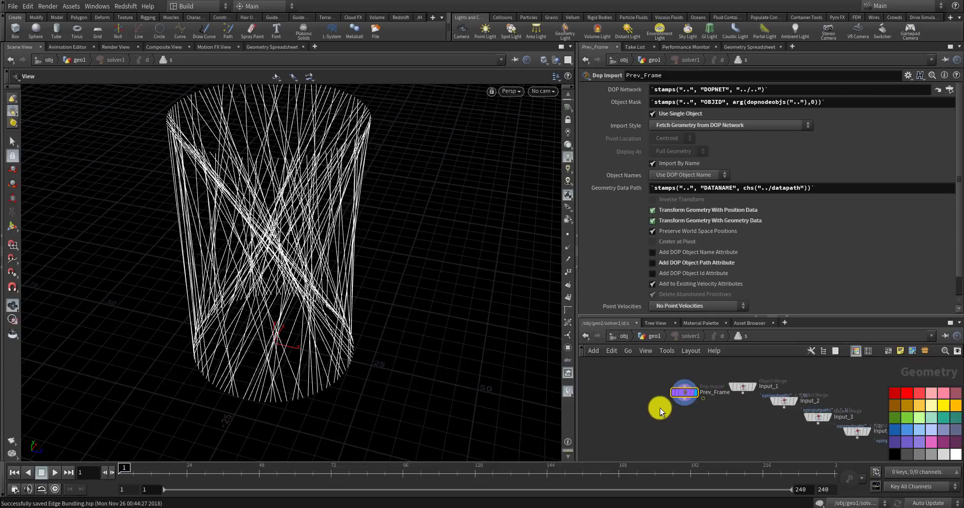
- Add a Primitive Wrangle, wire Prev_Frame into it, and tuck it directly below Prev_Frame
left_click_drag(686, 391, 643, 382)
middle_click_drag(664, 421, 675, 398)
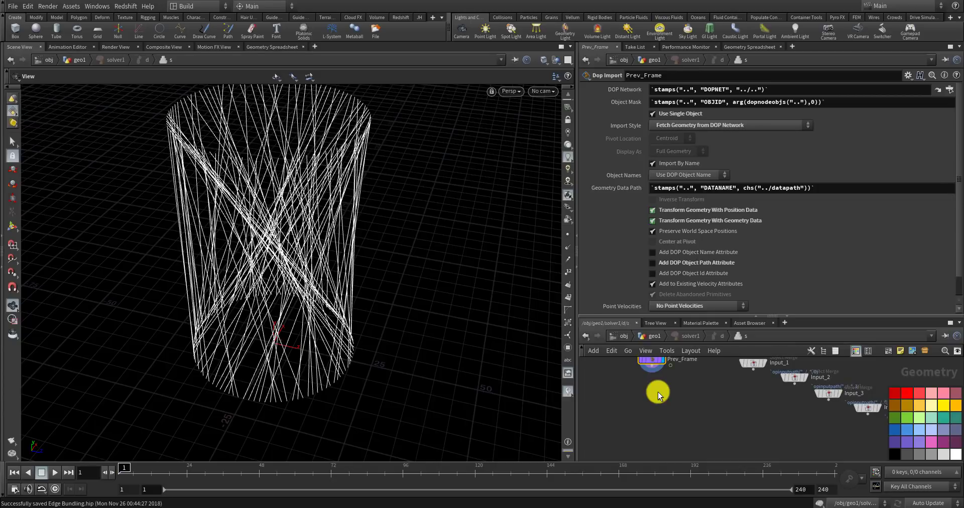
key("Tab")
type("primit")
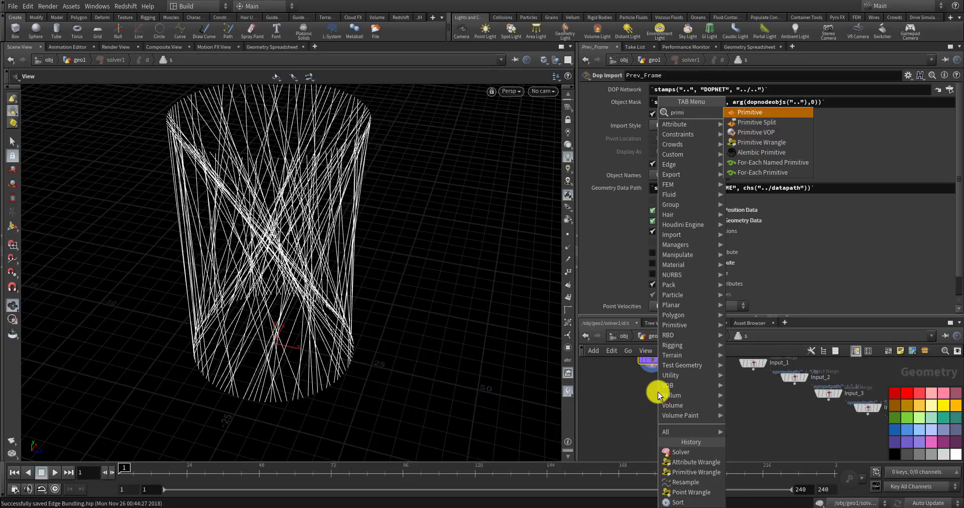
key("BackSpace")
key("BackSpace")
key("BackSpace")
type("imiv")
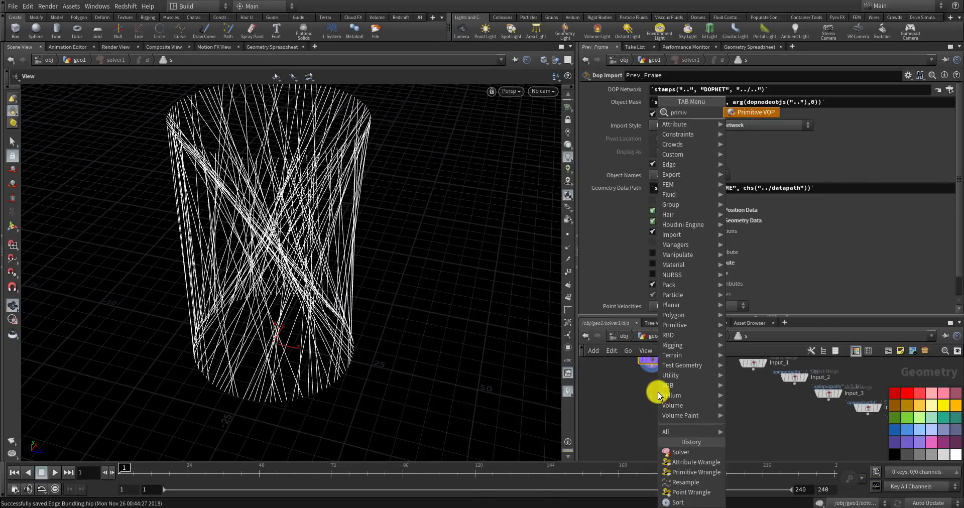
key("BackSpace")
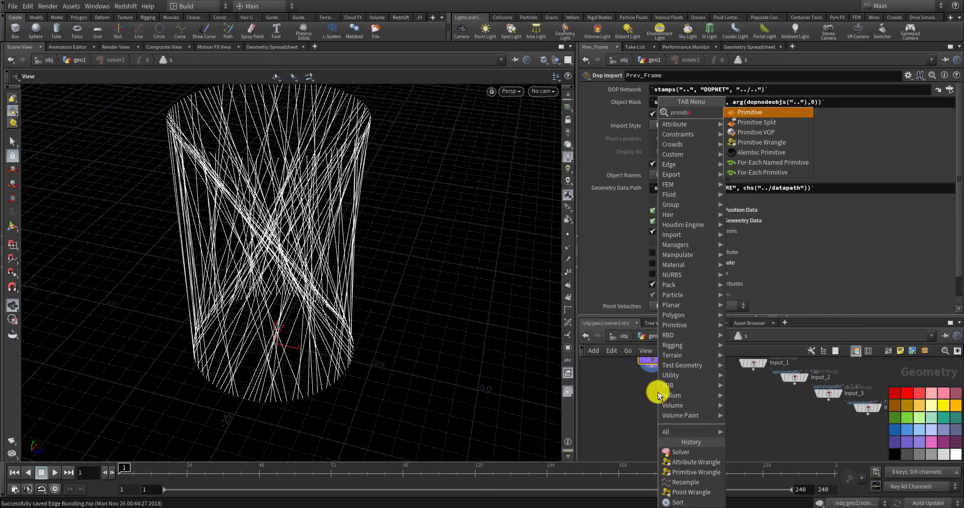
type("tive w")
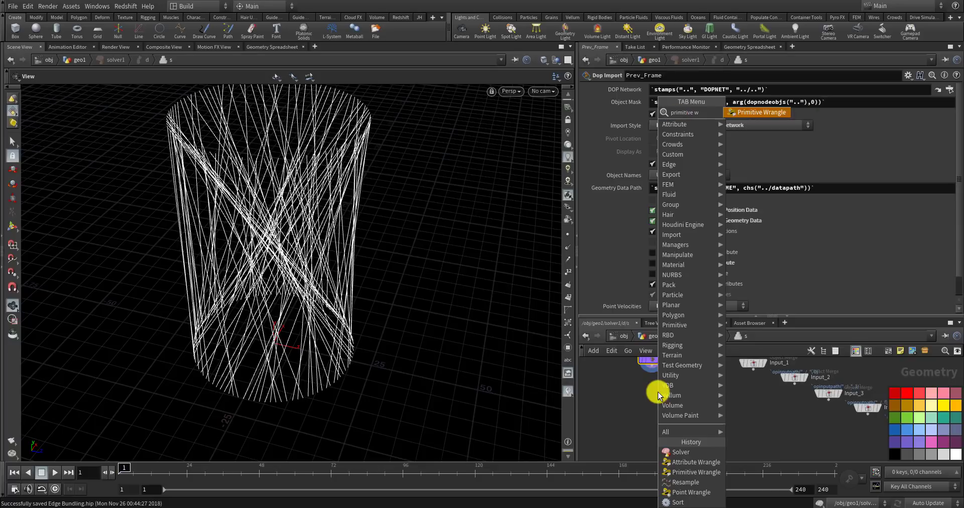
key("Return")
left_click(655, 395)
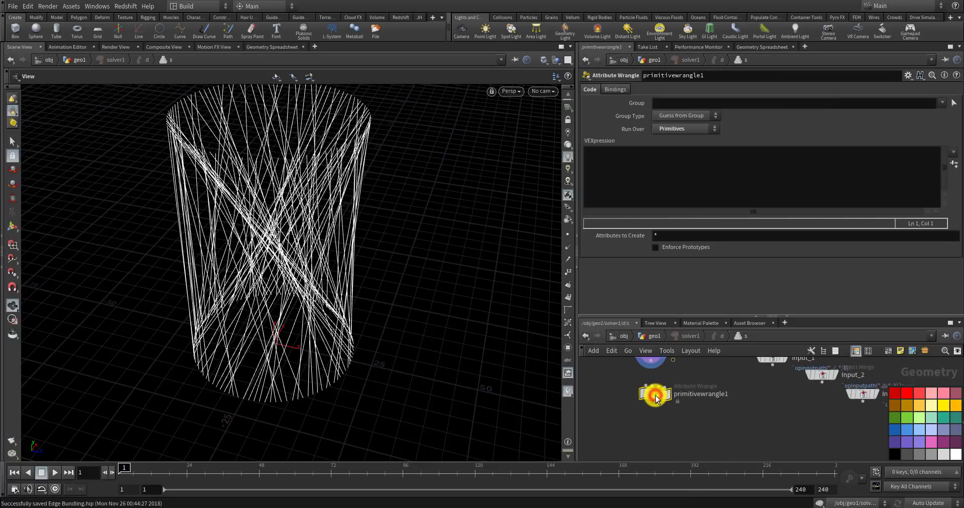
left_click(648, 384)
left_click(645, 409)
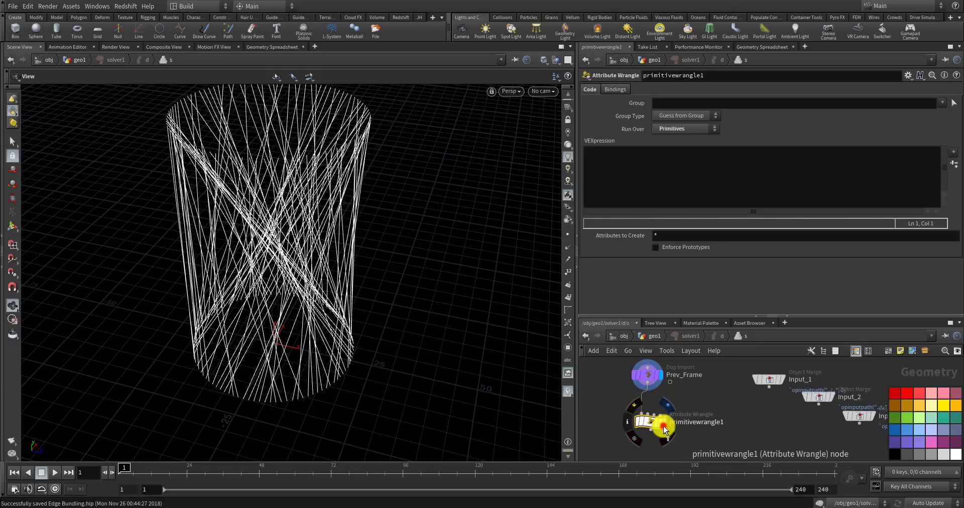
left_click_drag(662, 430, 659, 427)
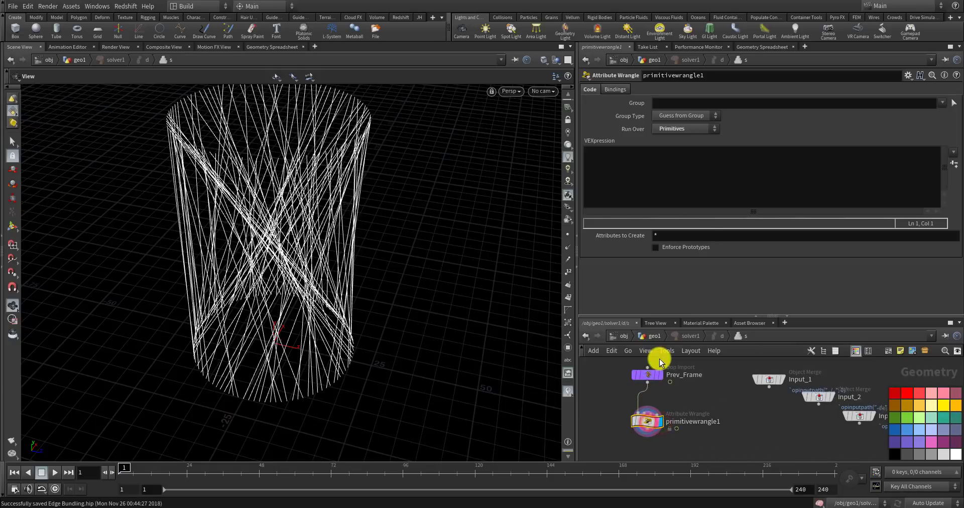
- View primitive attributes in the Geometry Spreadsheet with a wider prims column, then return to the empty VEXpression
left_click(761, 46)
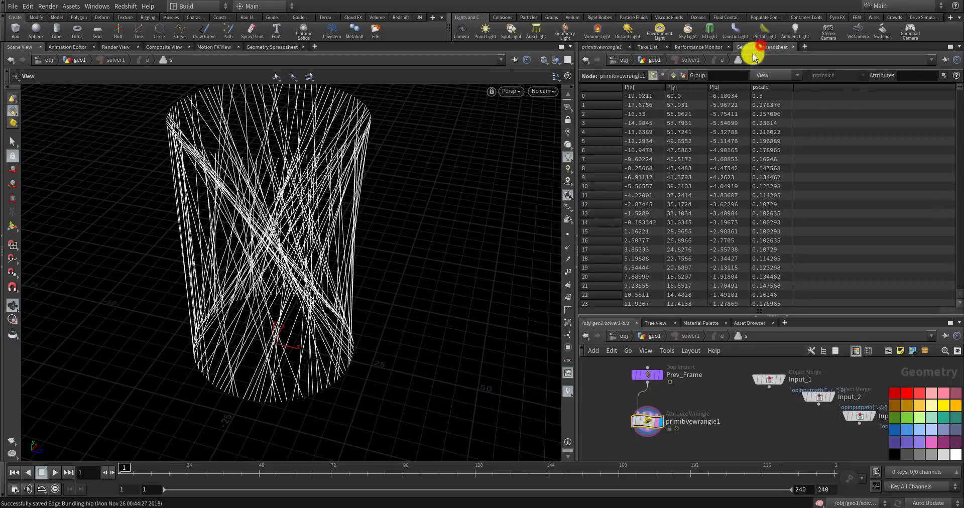
left_click(673, 77)
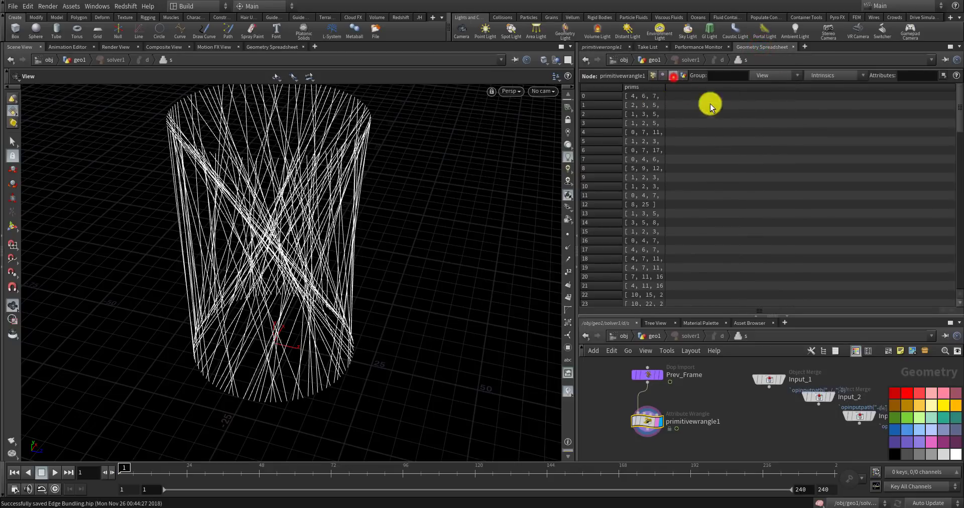
left_click_drag(665, 87, 705, 88)
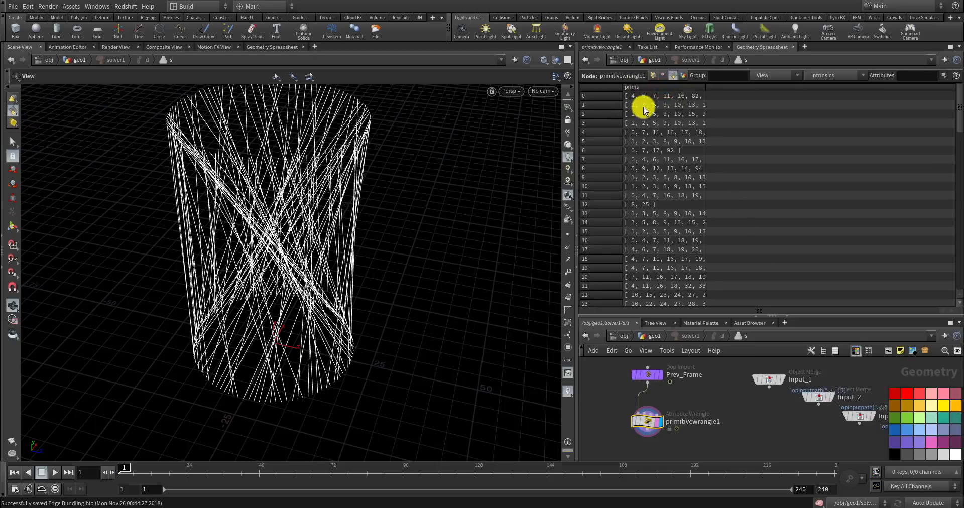
left_click(610, 47)
left_click(686, 160)
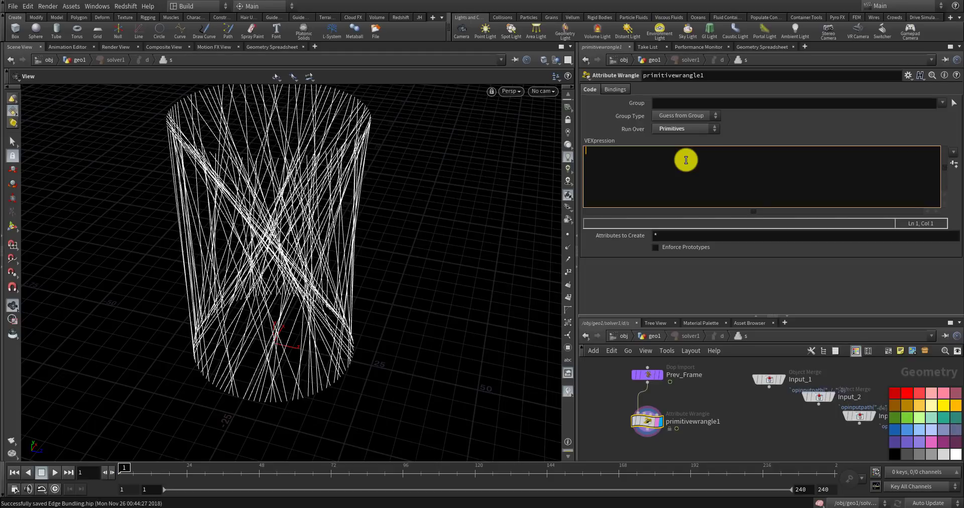
type("int prims[] = i[]@prims;")
key("Return")
key("Return")
type("float")
key("BackSpace")
key("BackSpace")
key("BackSpace")
key("BackSpace")
type("=")
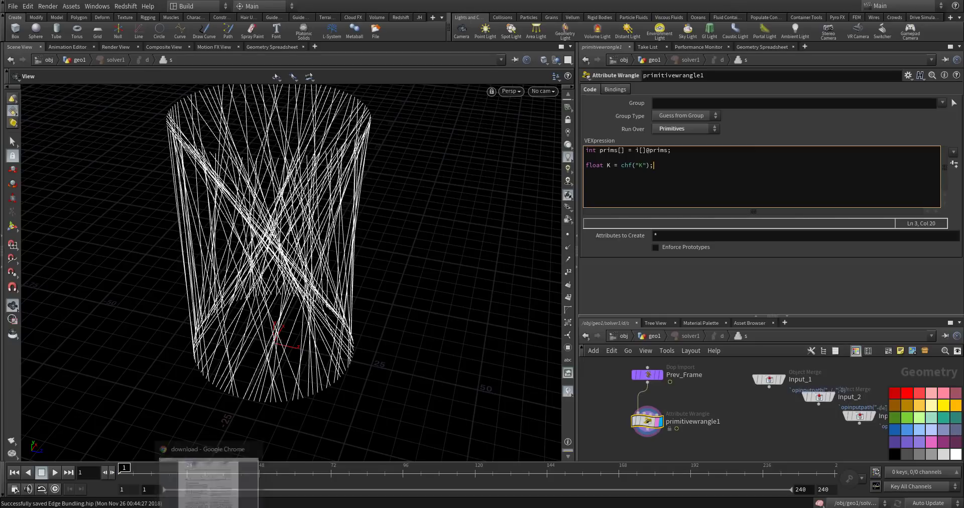
- Highlight the paper's spring constant formula and global K passage in Chrome, then un-maximize the browser
left_click(210, 475)
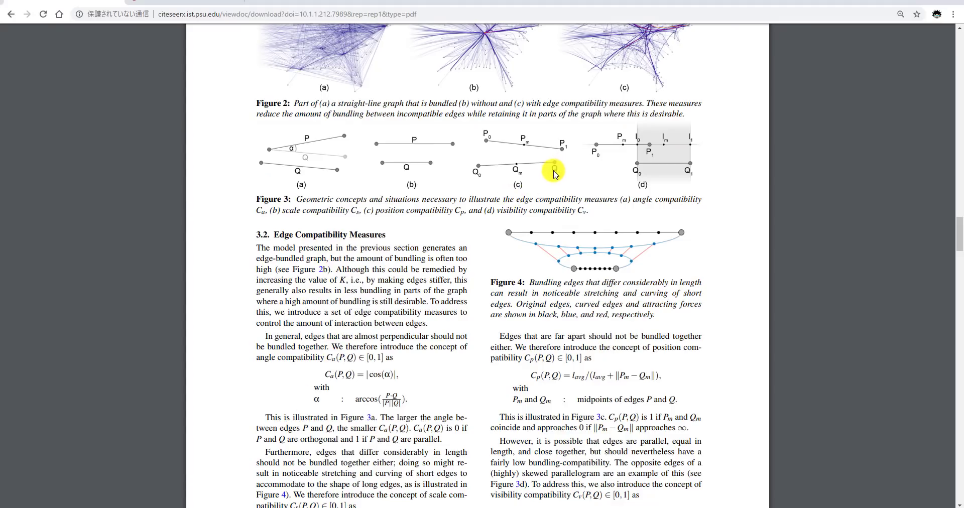
left_click_drag(959, 223, 956, 181)
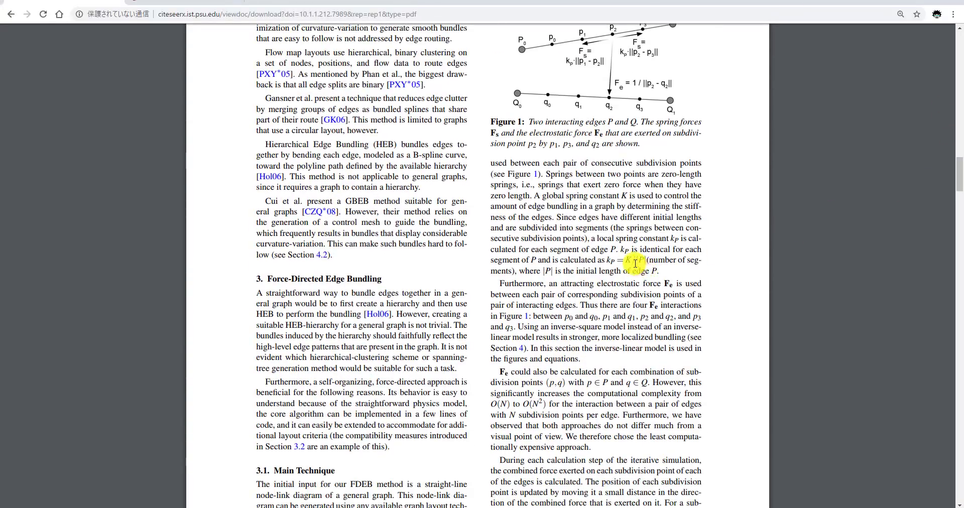
left_click_drag(618, 260, 651, 261)
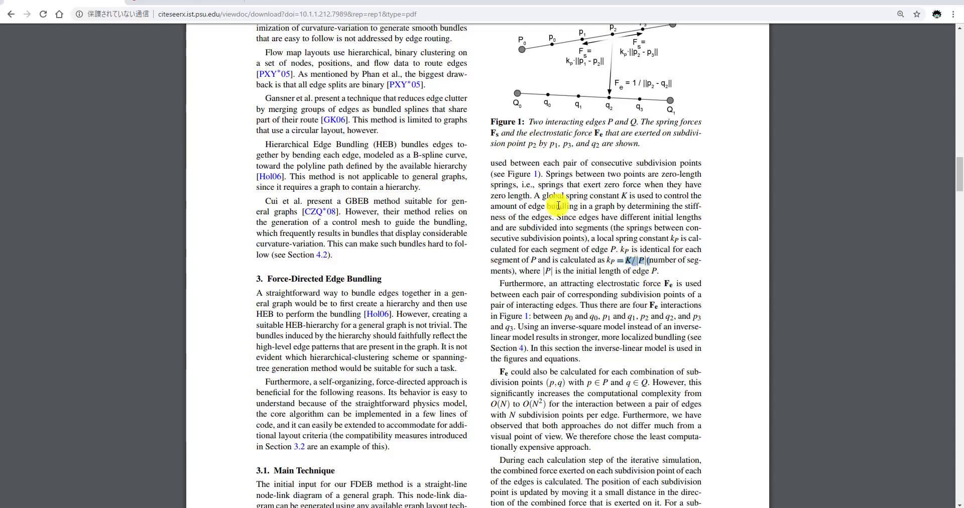
left_click_drag(530, 200, 653, 196)
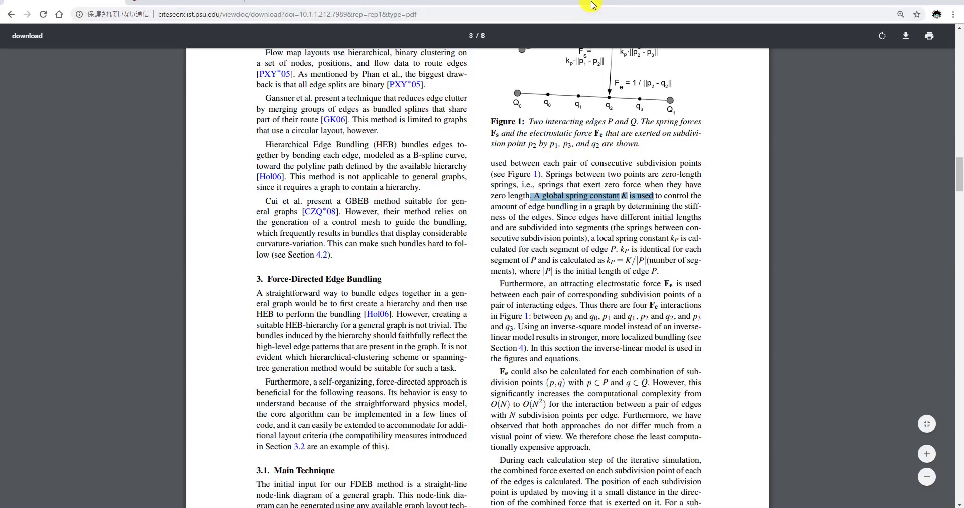
left_click_drag(581, 4, 577, 112)
- Create a K slider spare parameter on primitivewrangle1 from the chf("K") channel
left_click(631, 94)
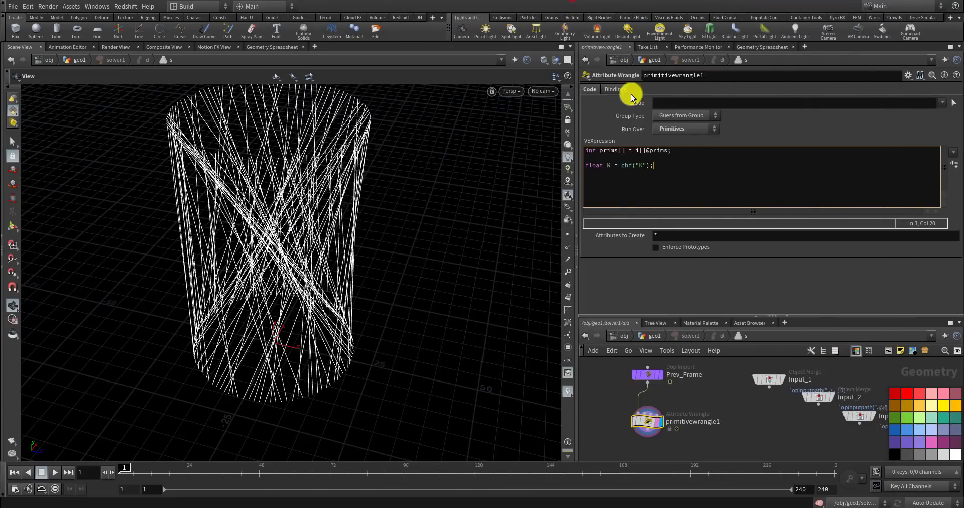
left_click(663, 165)
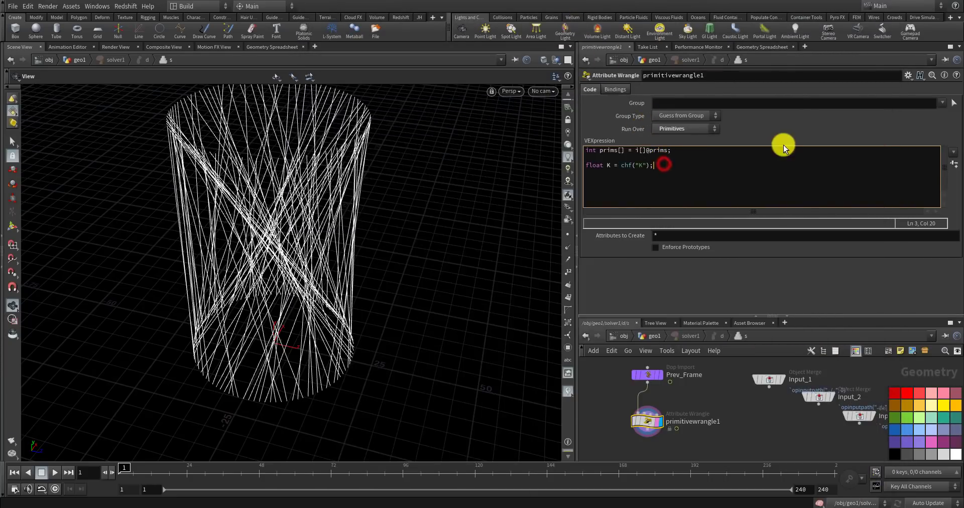
left_click(954, 164)
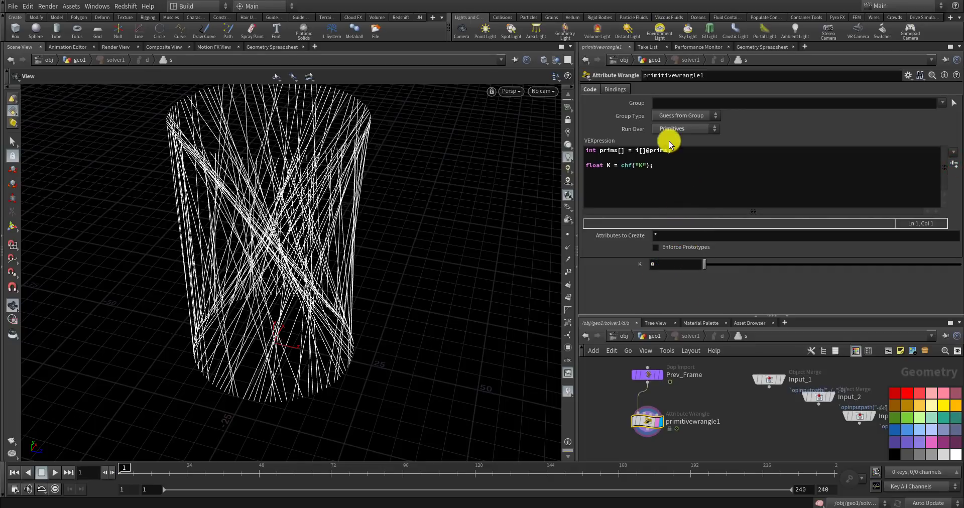
- Go up to the geo1 network and select the CONTROLLER null
left_click(646, 337)
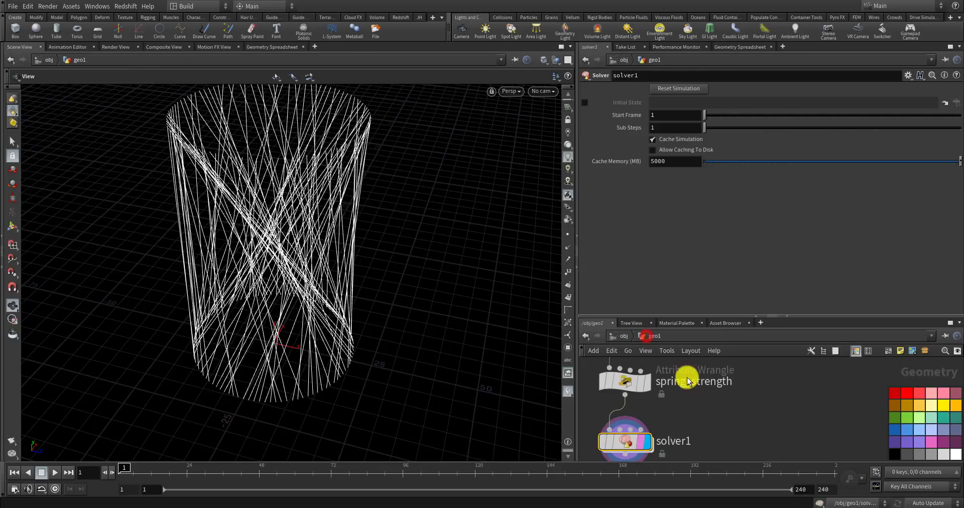
mouse_move(660, 405)
middle_mouse_down()
mouse_move(650, 390)
mouse_move(670, 422)
mouse_move(660, 389)
middle_mouse_up()
left_click(653, 388)
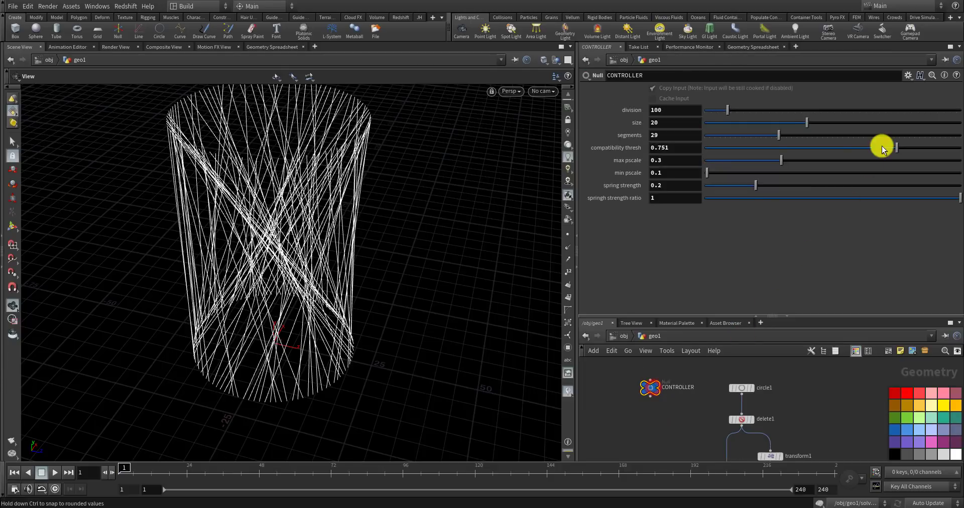
- Add a float parameter named stiffness to CONTROLLER's parameter interface
left_click(908, 75)
left_click(905, 84)
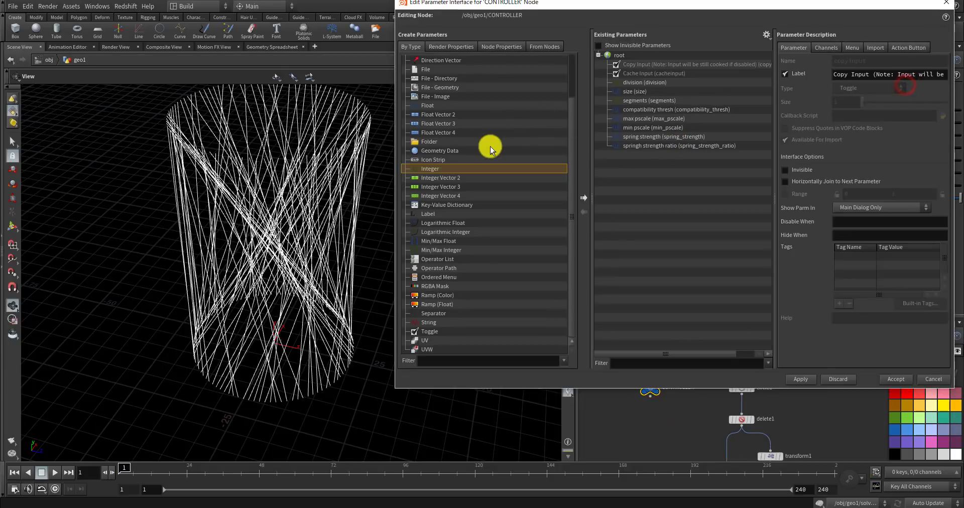
left_click_drag(427, 105, 648, 155)
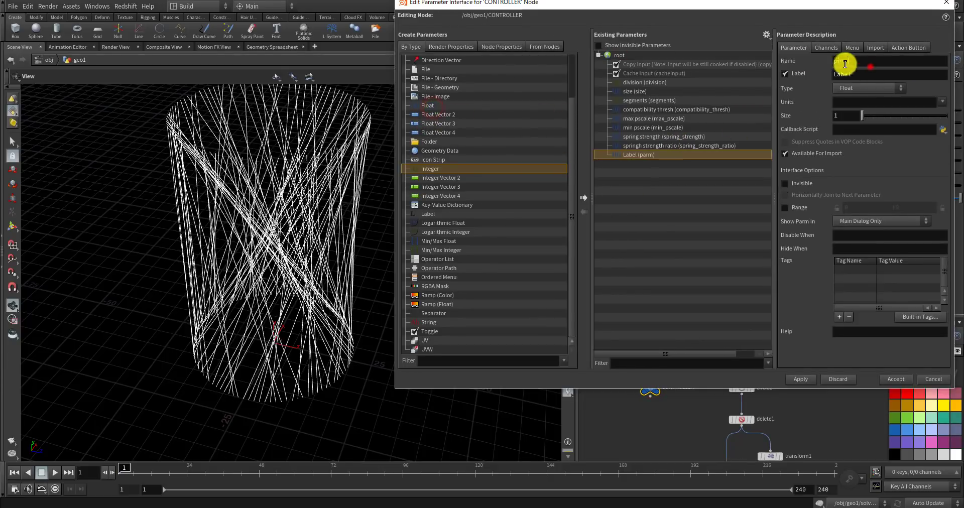
left_click(870, 63)
type("stiff")
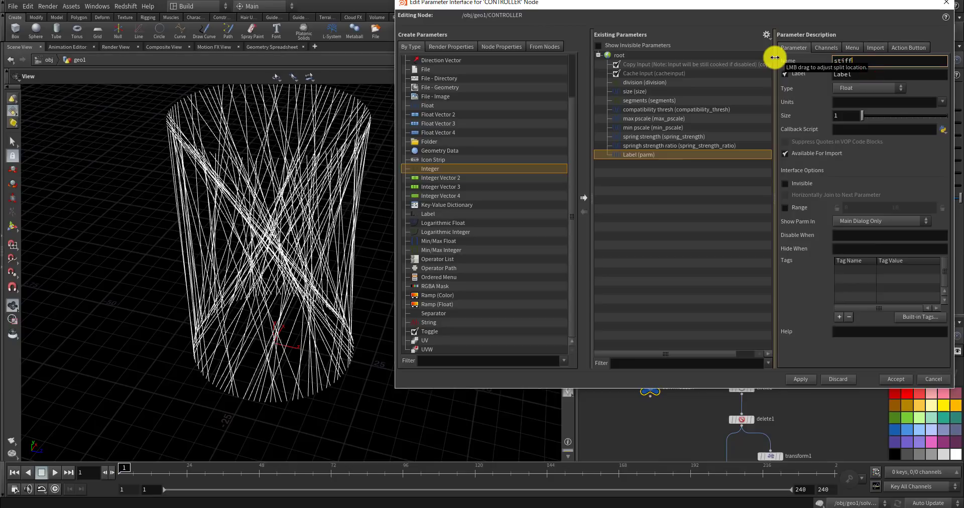
type("ness")
key("Tab")
type("st")
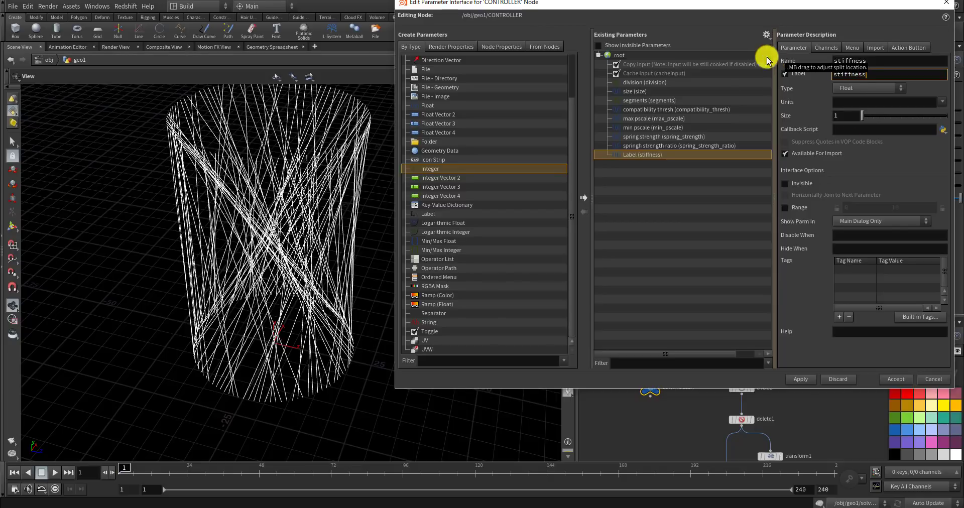
- Give stiffness a 0 to 1 range, apply and accept, then select its value
left_click(786, 208)
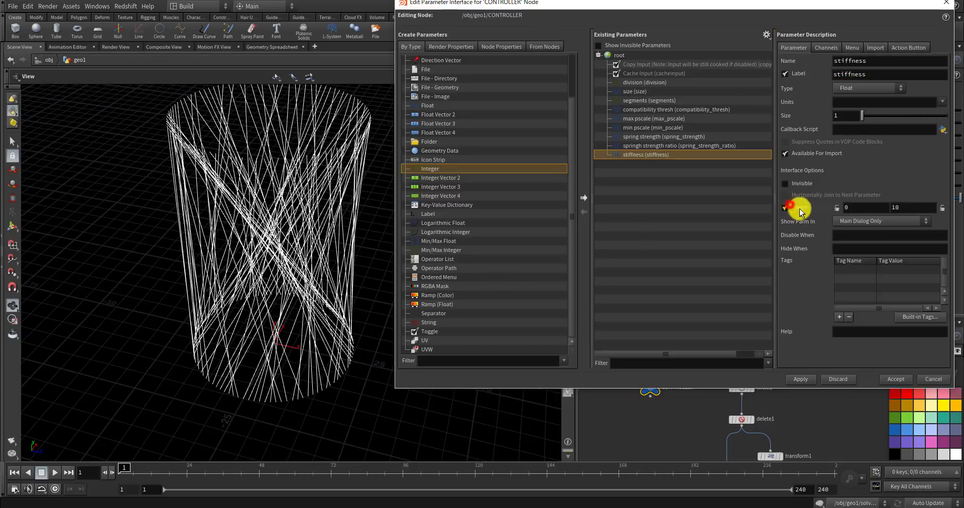
left_click(911, 208)
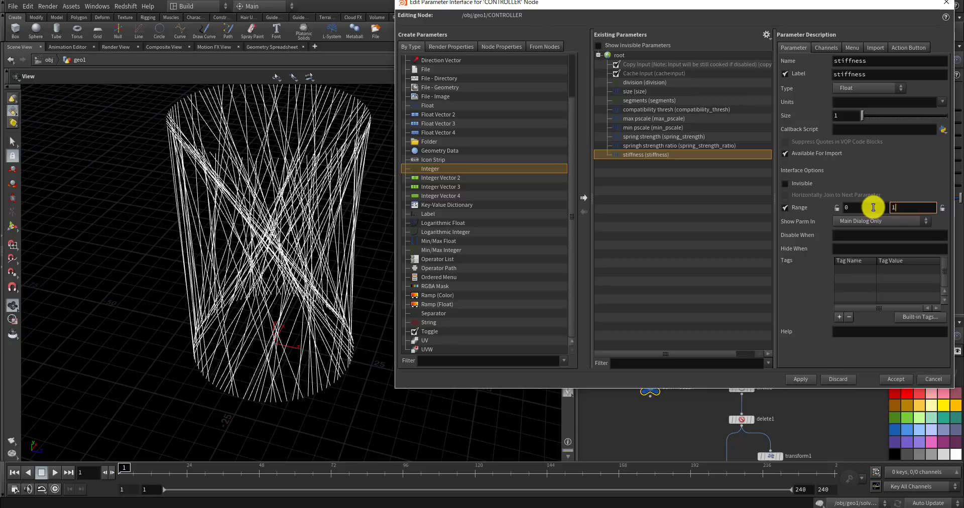
type("1")
key("Return")
left_click(802, 379)
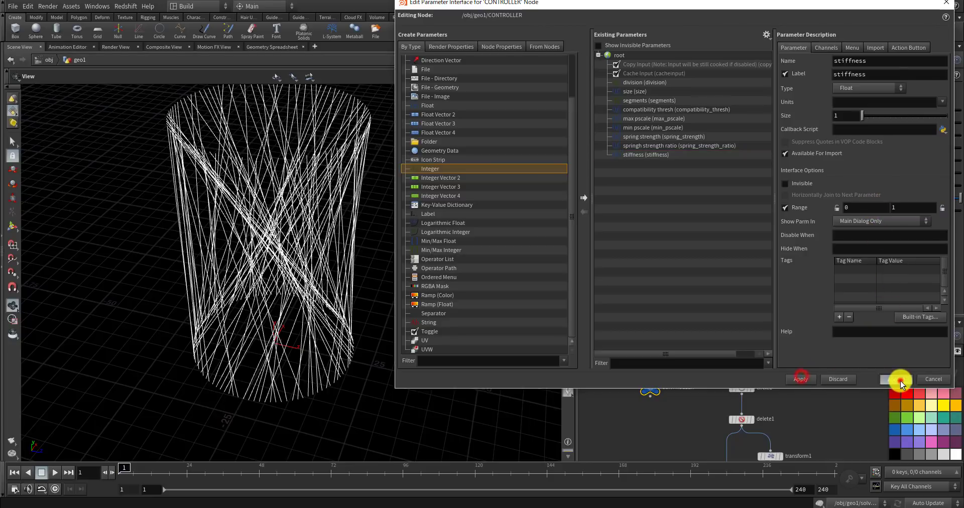
left_click(896, 380)
left_click(665, 216)
- Set CONTROLLER's stiffness to 0.1 and copy the stiffness parameter
type("0.1")
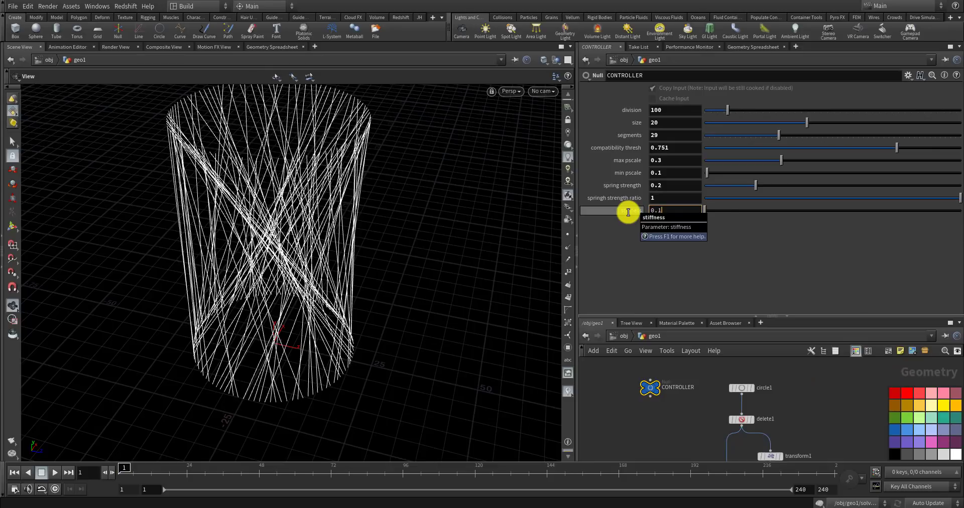
key("Return")
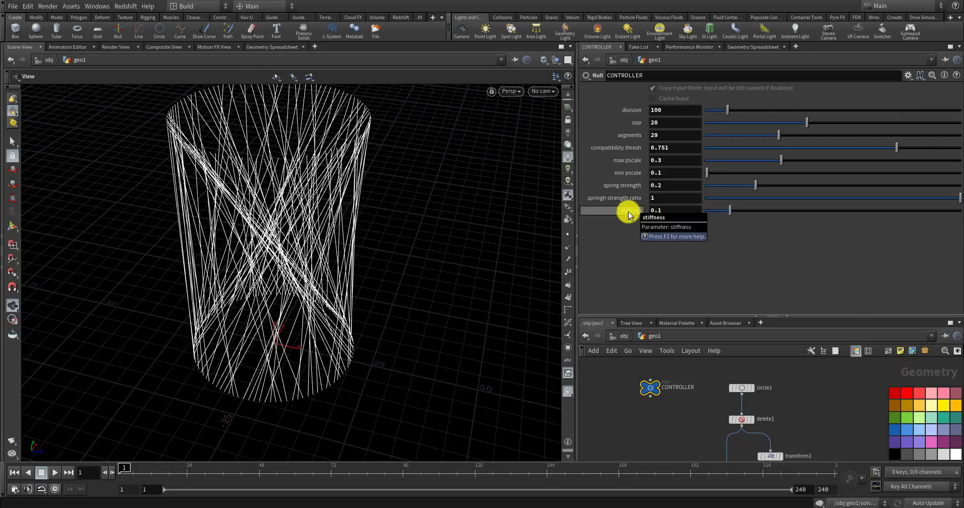
right_click(658, 211)
left_click(688, 274)
- In solver1's primitivewrangle1, paste a relative reference to CONTROLLER's stiffness into K
scroll(701, 415, "down", 4)
double_click(700, 437)
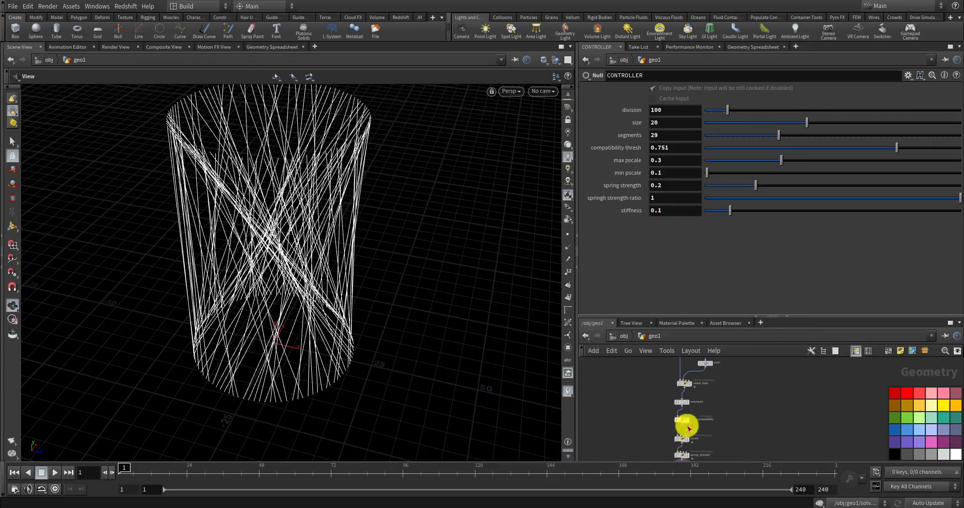
left_click(670, 416)
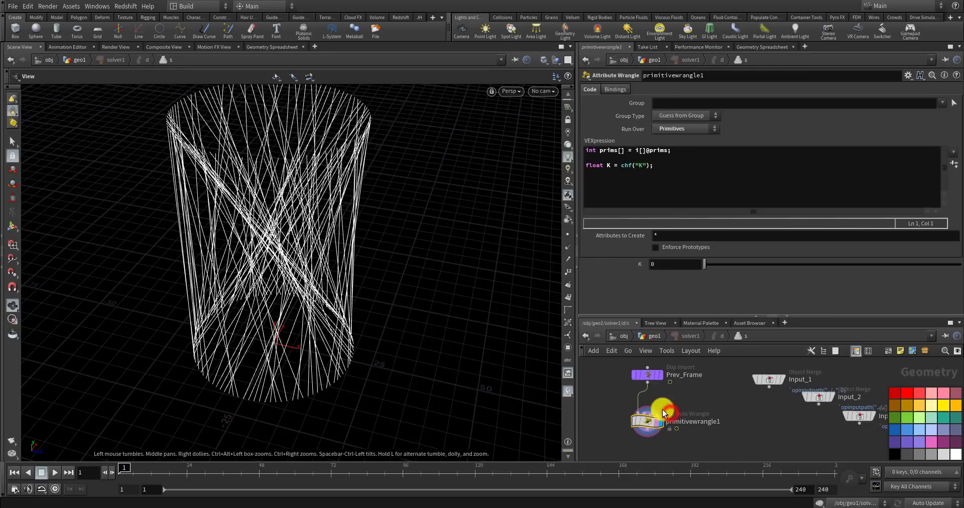
left_click(650, 263)
right_click(648, 263)
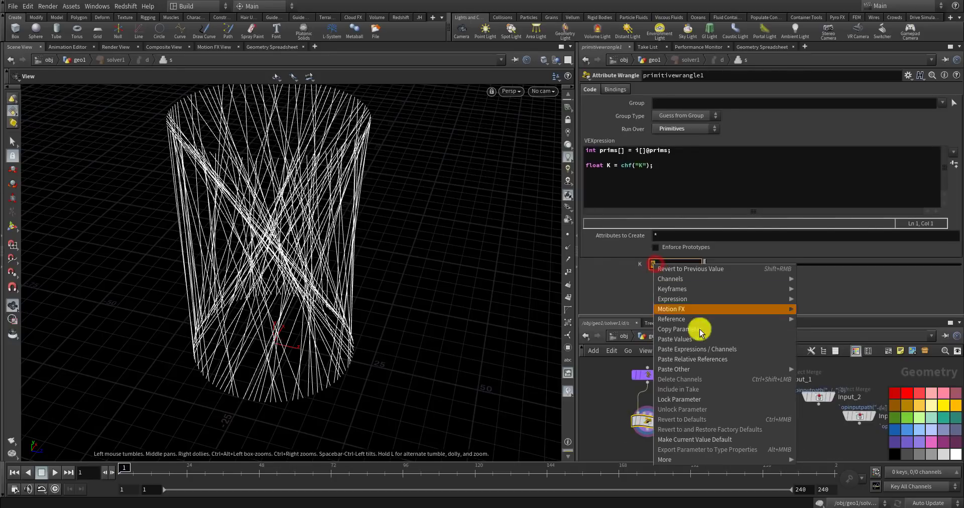
left_click(712, 360)
key("Return")
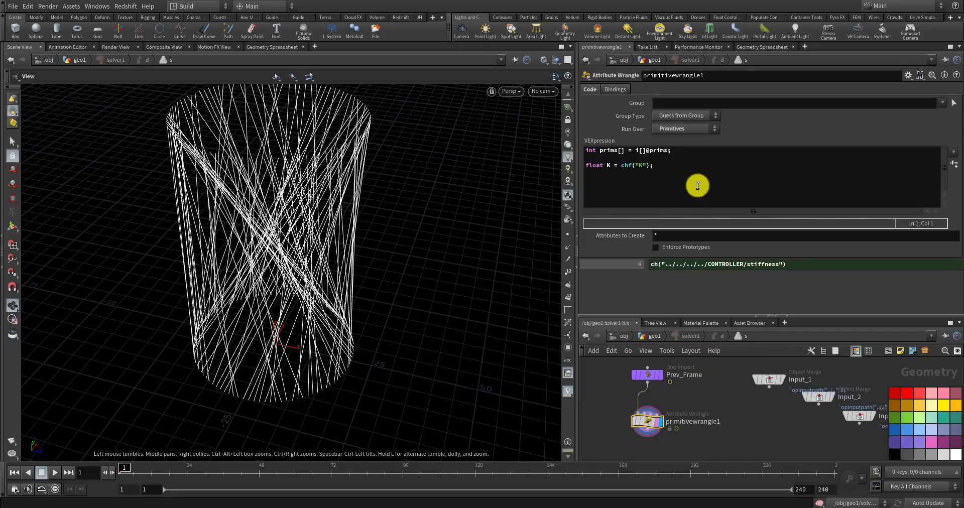
- Add the line float S = detail(0, "S"); as line 2 of the wrangle code
left_click(696, 148)
key("Return")
type("float ")
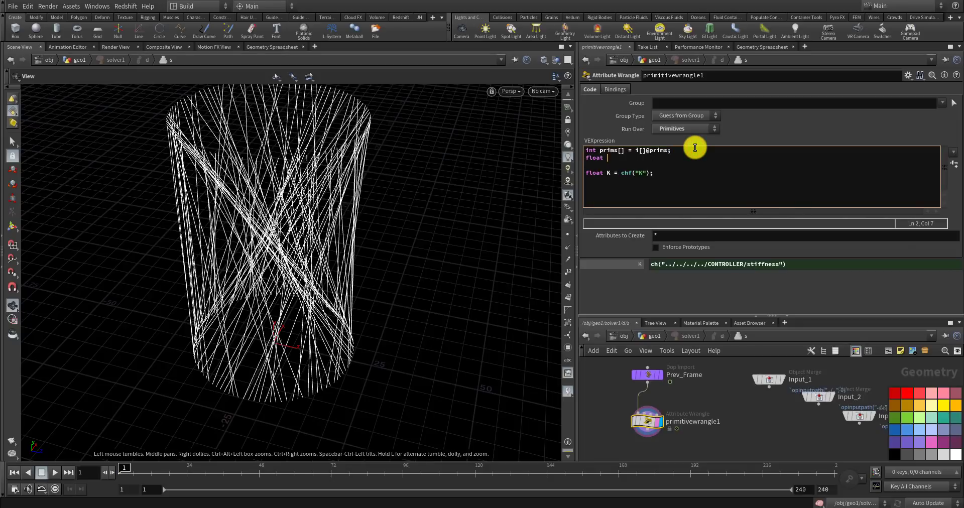
type("S = detail(0, \"S\");")
left_click(747, 440)
- Inspect the detail attributes S and S_rate, then select the spring_strength wrangle in geo1
left_click(761, 47)
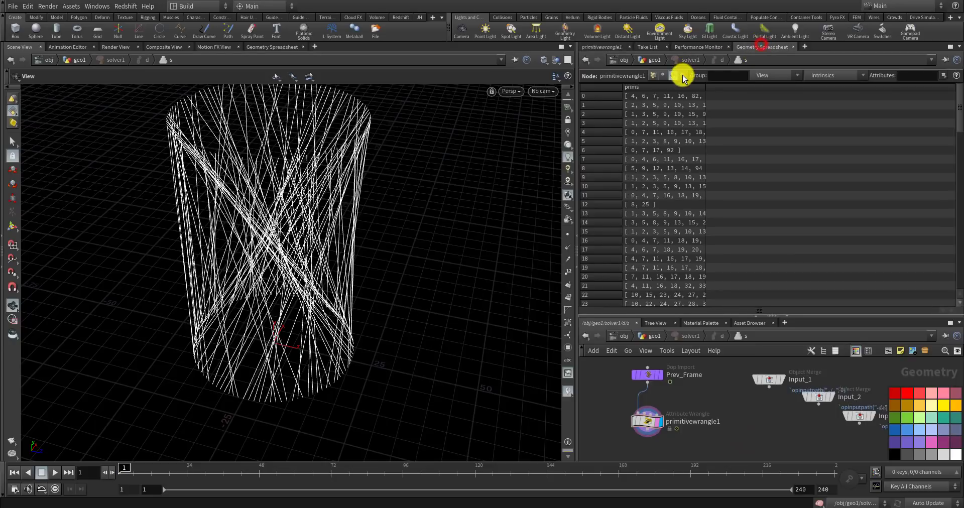
left_click(683, 76)
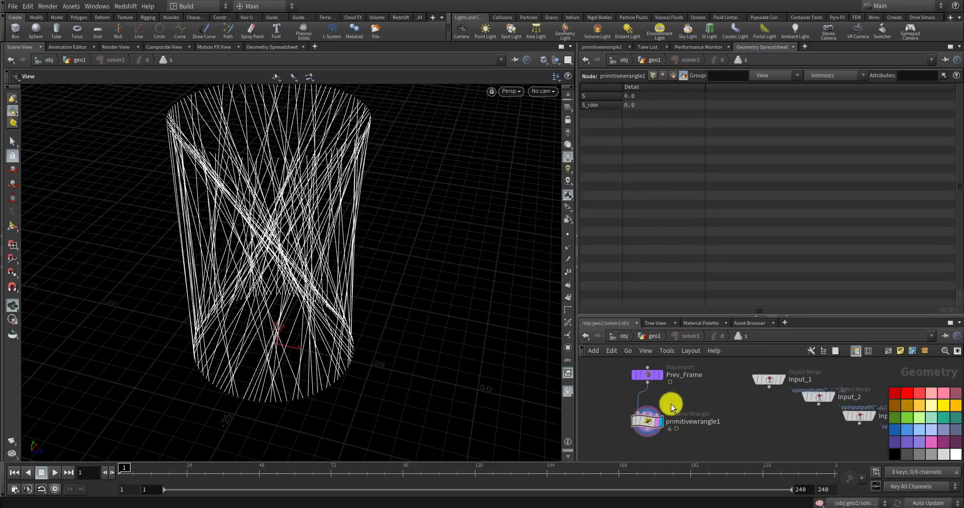
left_click(648, 336)
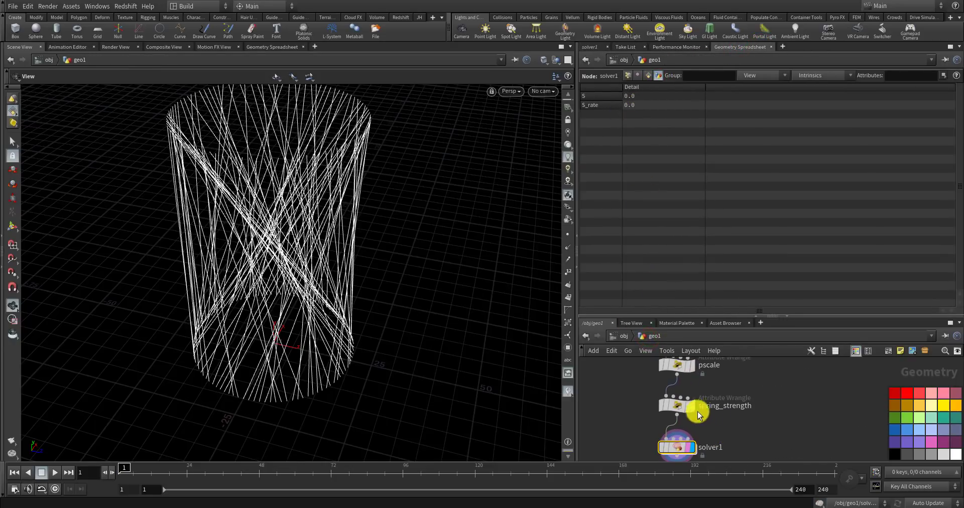
left_click(679, 406)
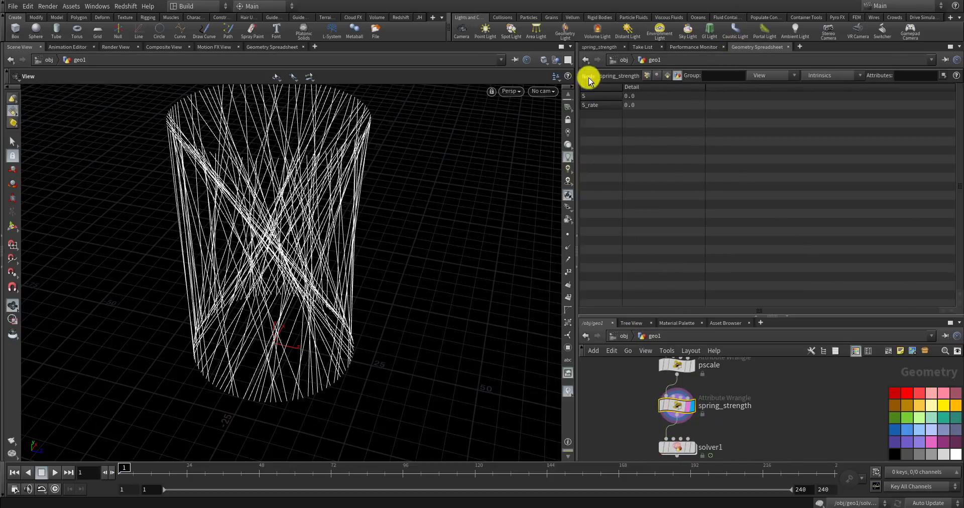
left_click(601, 47)
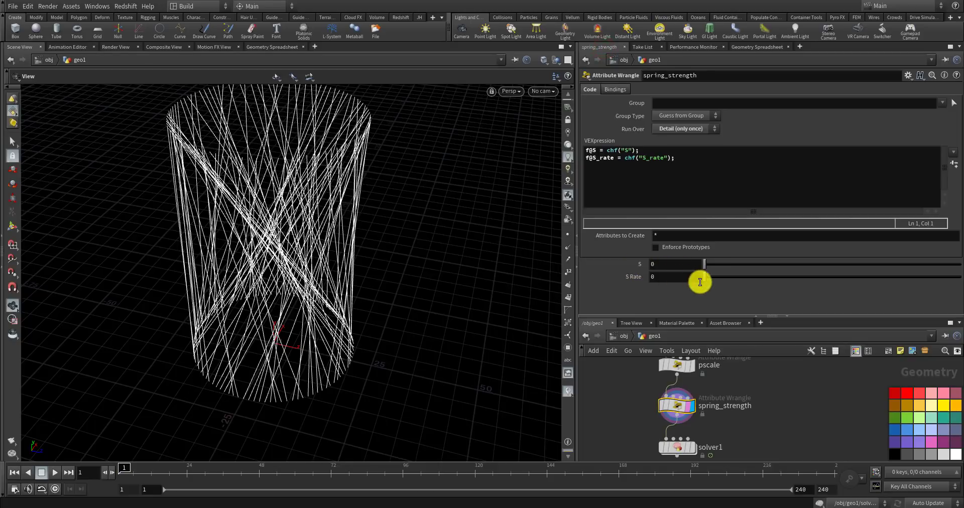
- Copy the spring strength parameter from the CONTROLLER node
scroll(725, 394, "down", 5)
middle_click_drag(666, 422, 674, 405)
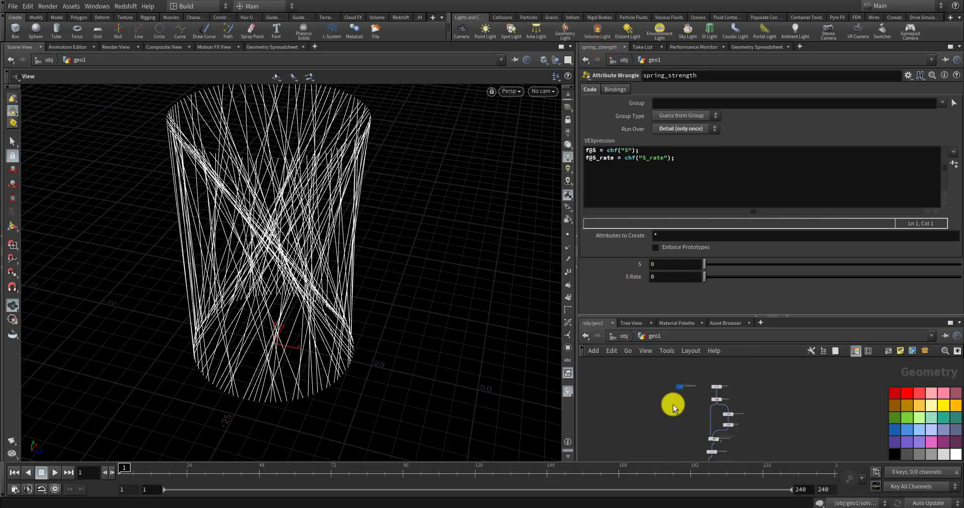
scroll(687, 416, "up", 6)
left_click(689, 420)
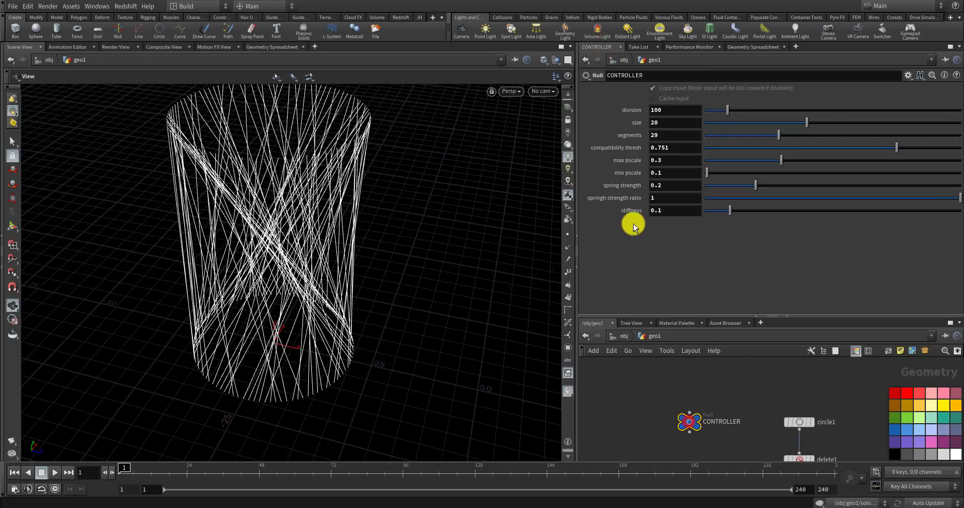
left_click(673, 185)
right_click(673, 187)
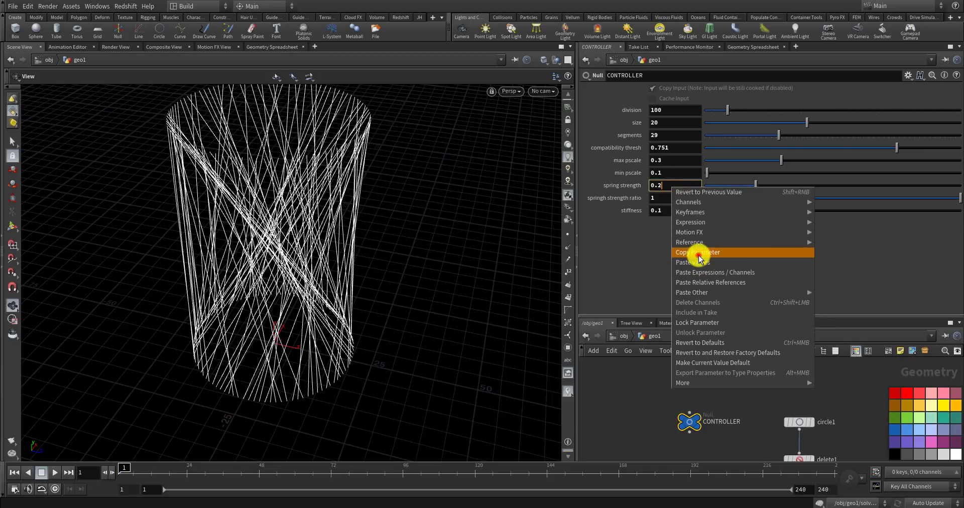
left_click(699, 254)
- Paste a relative reference to the spring strength into the spring_strength wrangle's S parameter
scroll(695, 383, "down", 3)
scroll(700, 393, "up", 4)
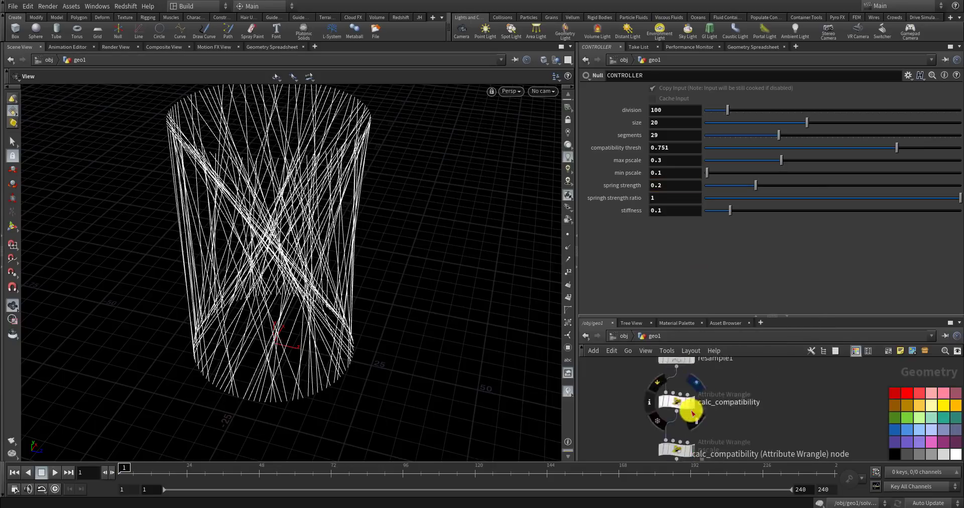
left_click(675, 448)
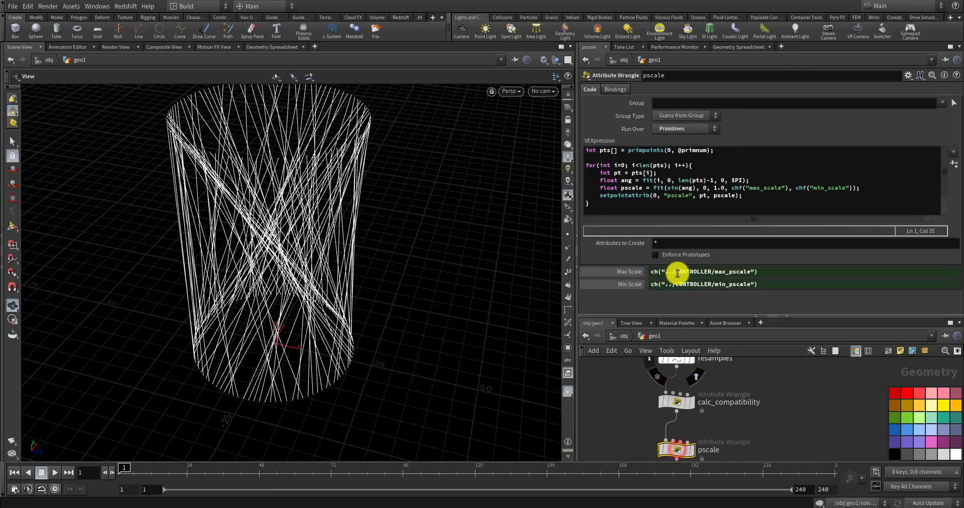
scroll(742, 431, "down", 2)
scroll(695, 411, "up", 3)
left_click(696, 411)
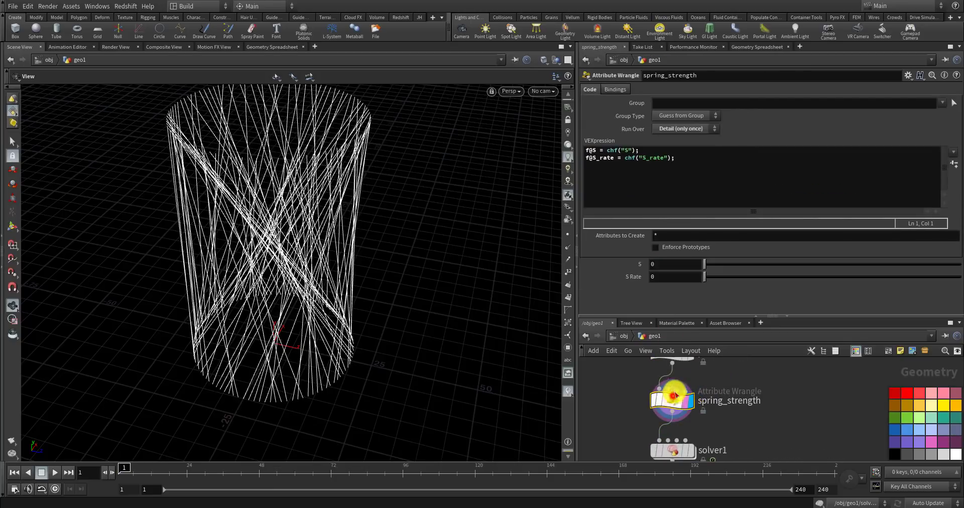
left_click(653, 264)
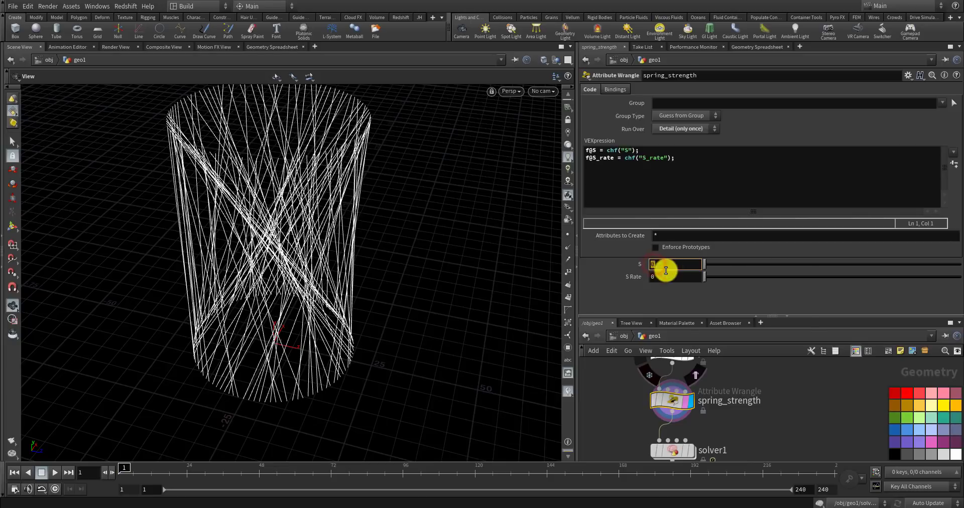
right_click(653, 264)
left_click(720, 362)
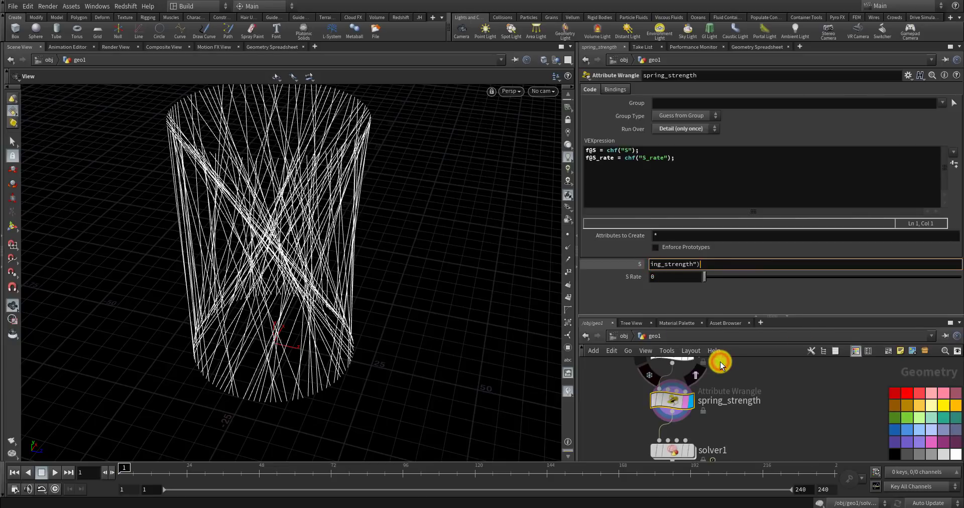
- Copy the spring strength ratio parameter from the CONTROLLER node
scroll(728, 411, "down", 5)
middle_click_drag(658, 436, 717, 403)
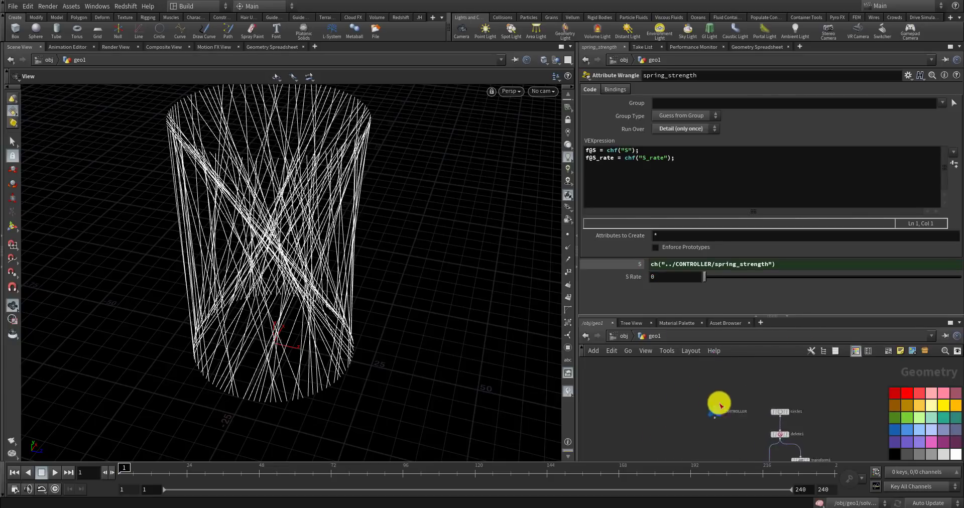
scroll(704, 406, "up", 5)
left_click(688, 402)
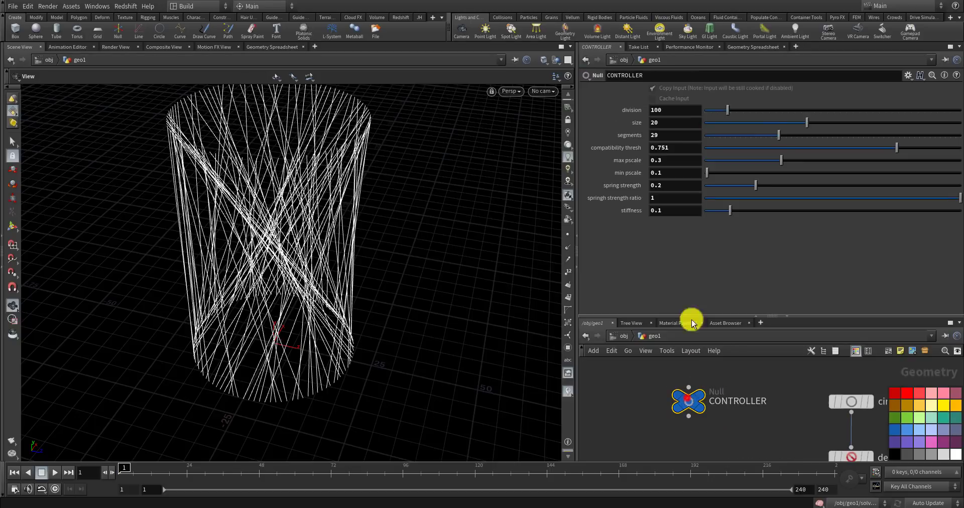
left_click(662, 197)
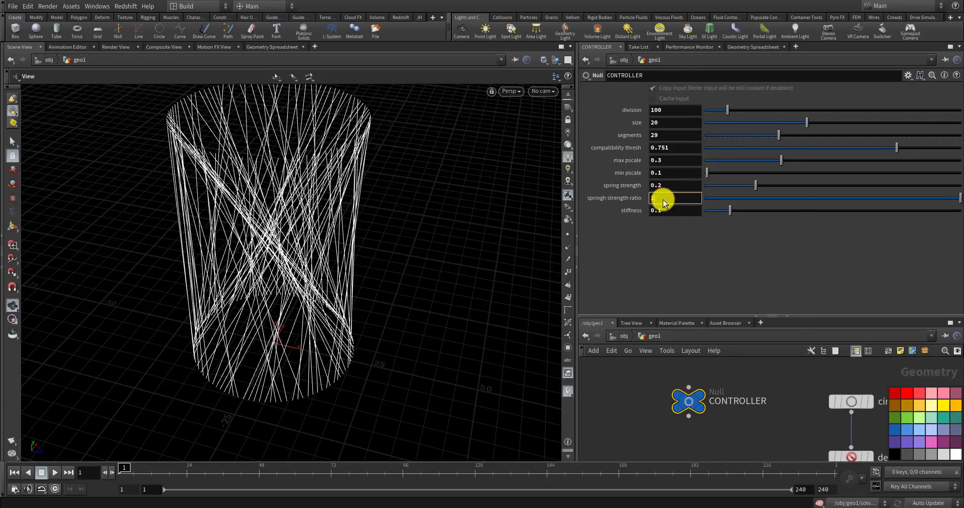
right_click(661, 198)
left_click(683, 267)
- Link S Rate to the spring strength ratio and show S and S Rate as evaluated values
scroll(703, 396, "down", 3)
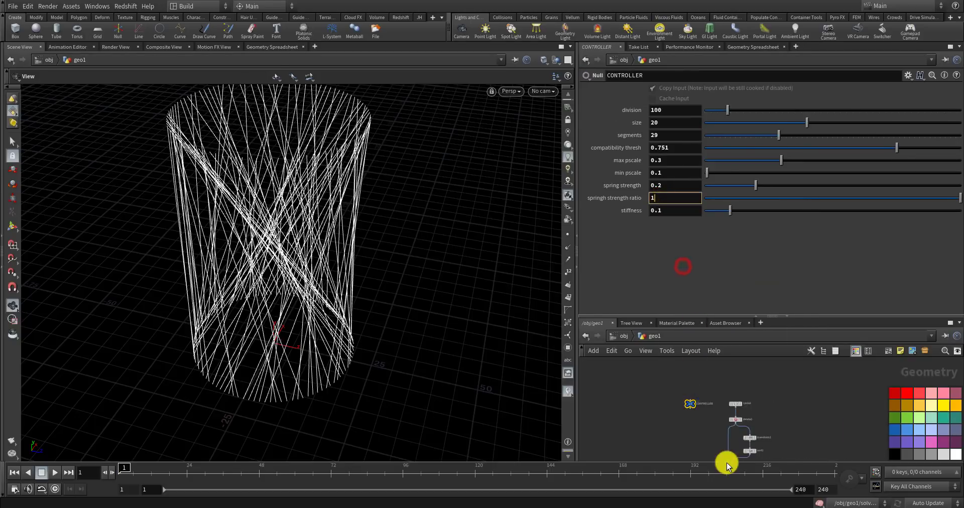
scroll(703, 397, "up", 4)
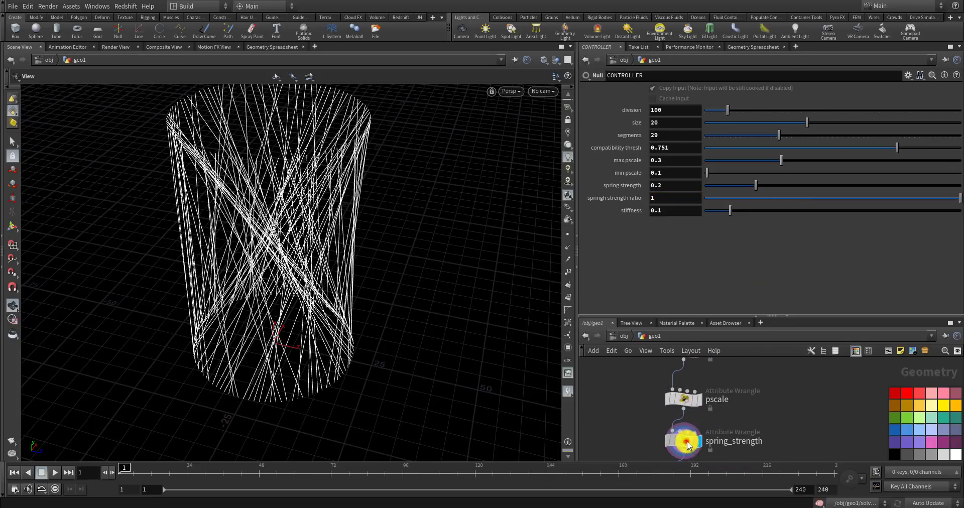
left_click(685, 437)
right_click(655, 277)
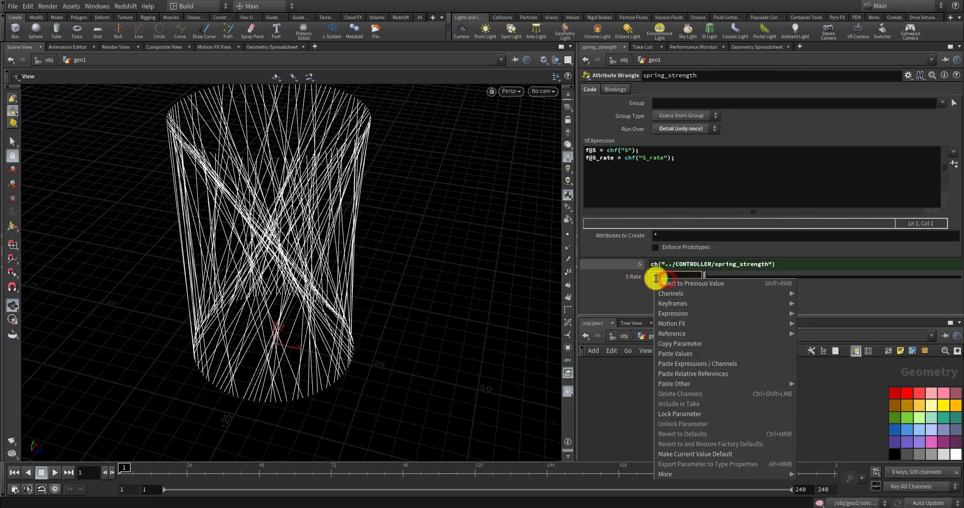
left_click(691, 374)
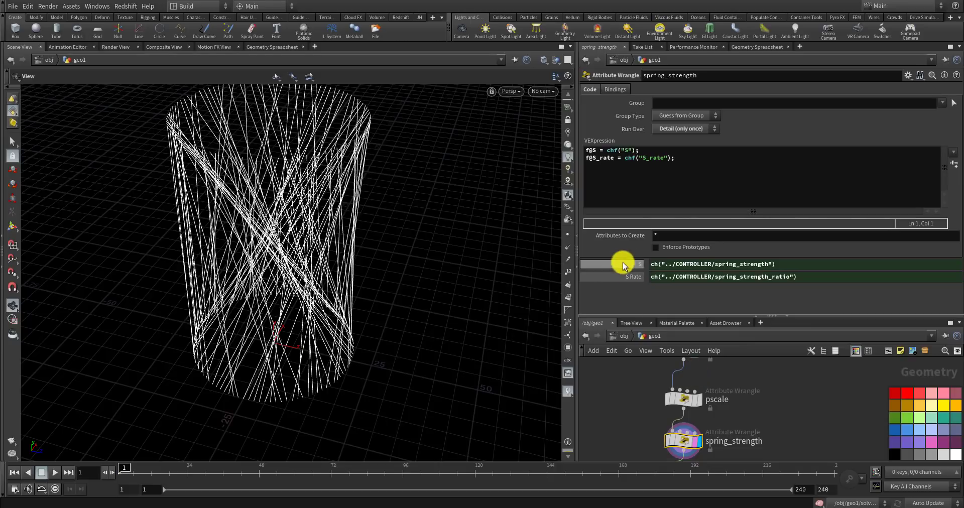
left_click(637, 264)
left_click(636, 275)
- Confirm in the spreadsheet that detail S is 0.2 and S_rate is 1.0, then enter solver1
left_click(632, 402)
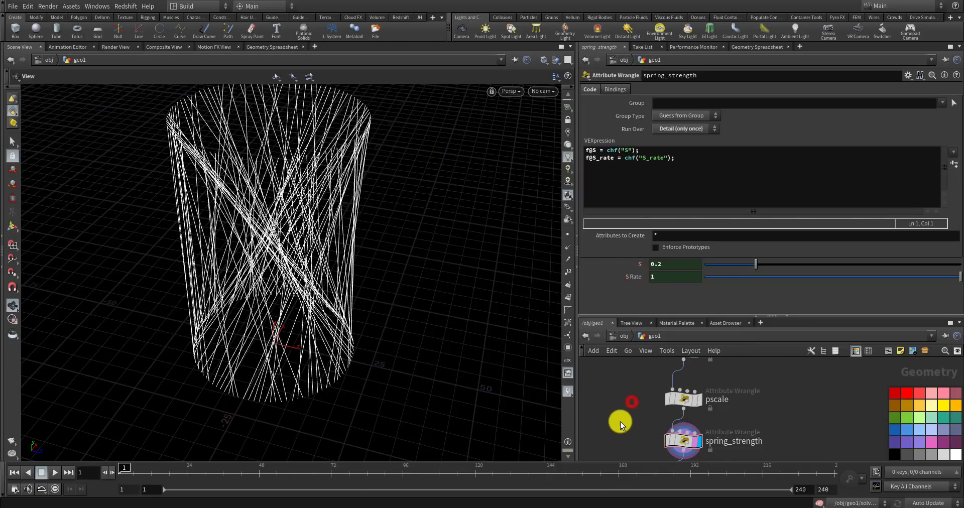
left_click(748, 47)
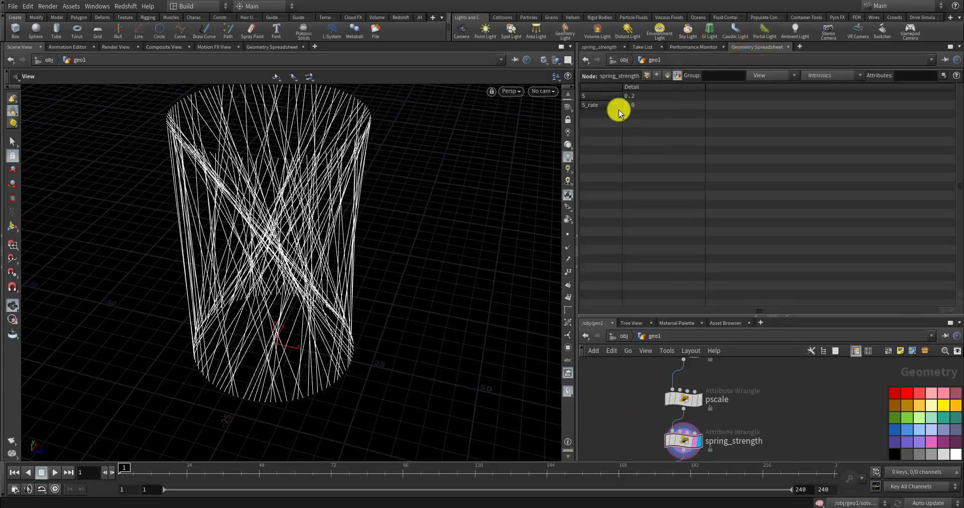
scroll(618, 366, "down", 2)
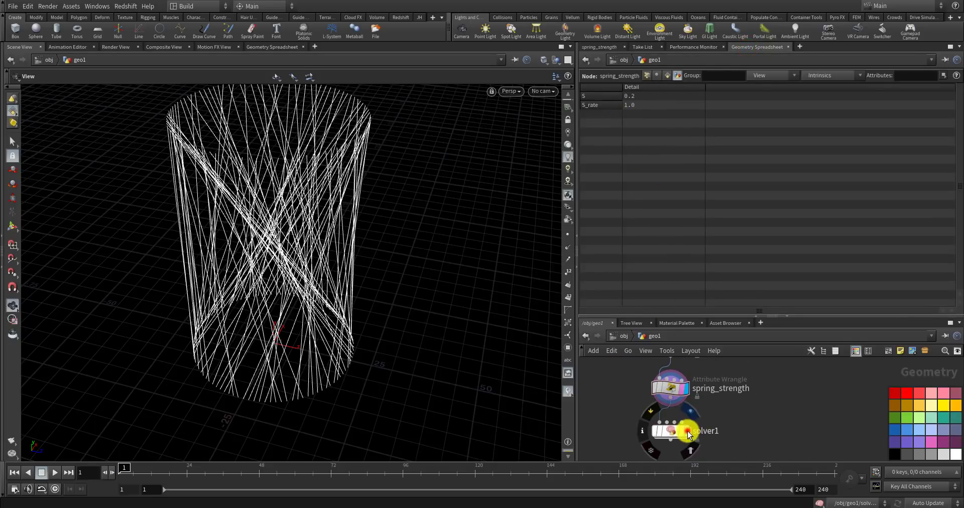
double_click(672, 431)
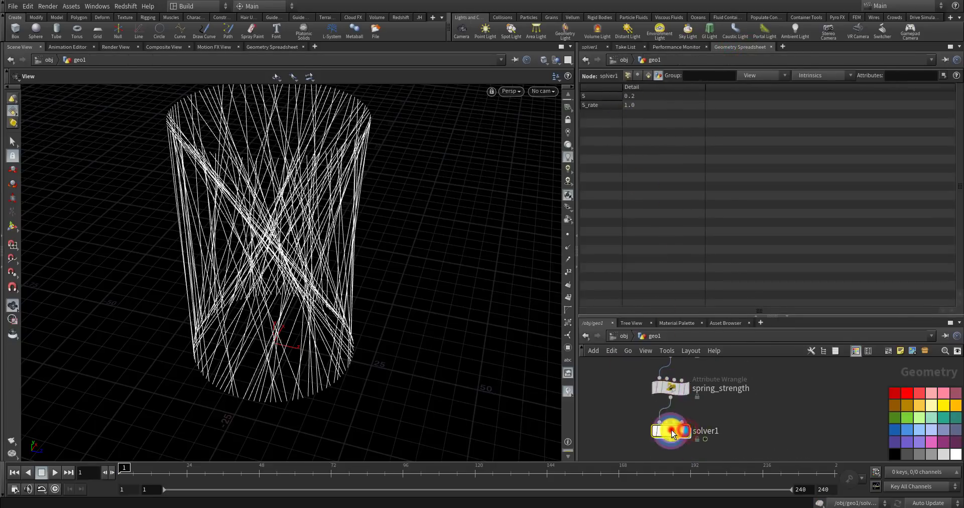
left_click(599, 47)
left_click(650, 164)
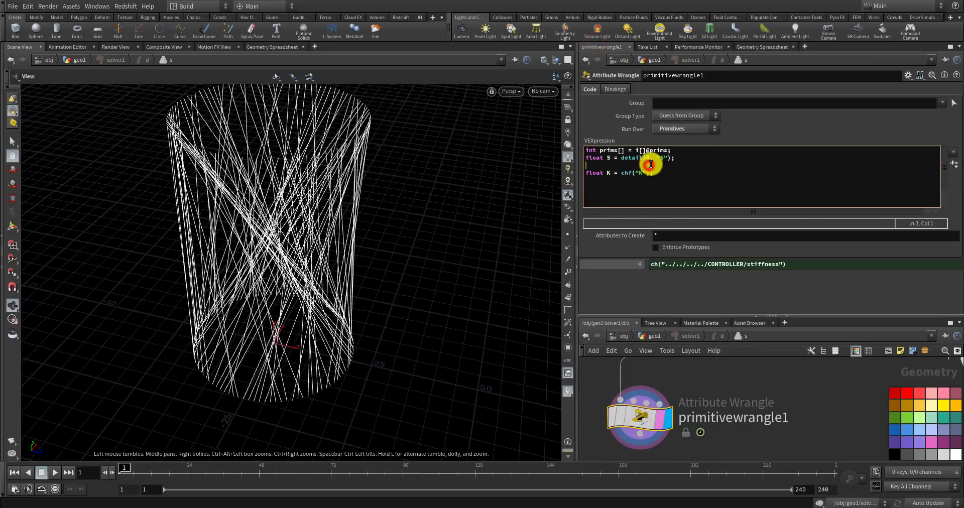
key("BackSpace")
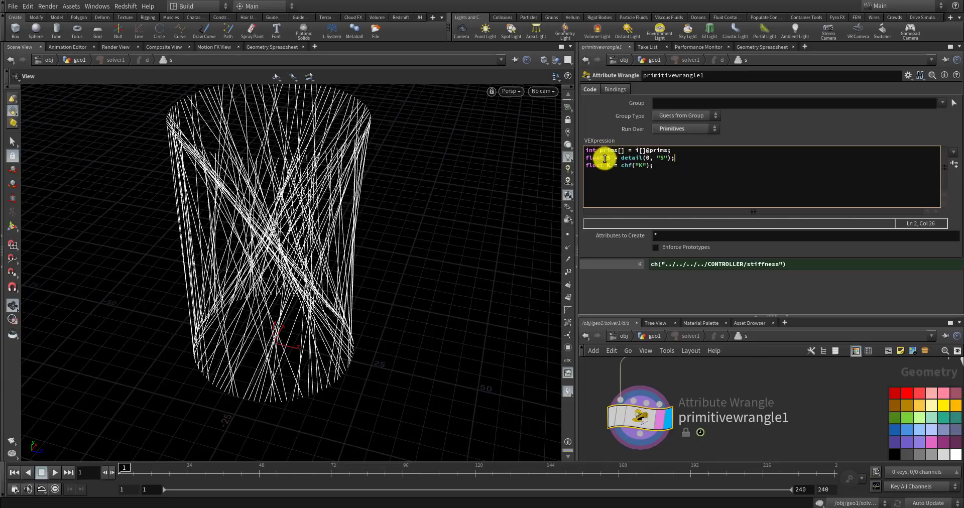
left_click(656, 168)
key("Return")
key("Return")
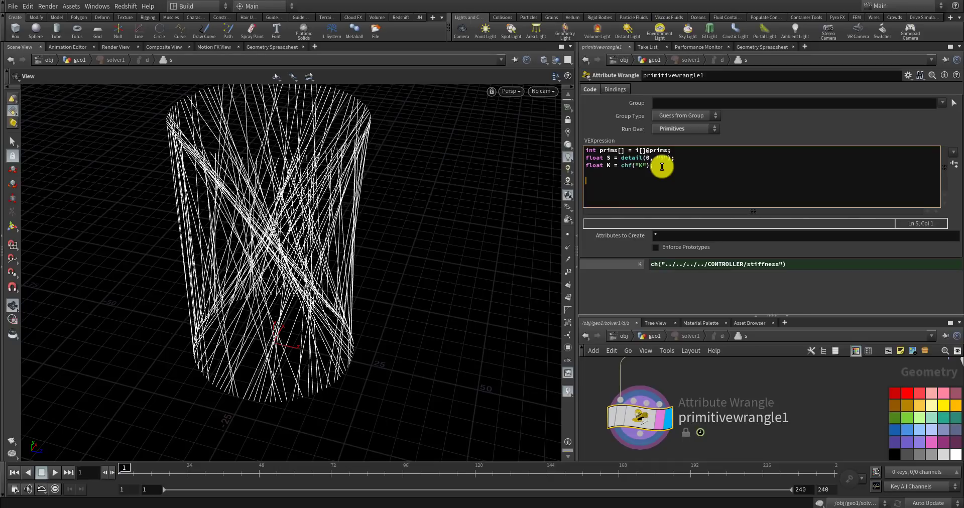
type("int pts[] = prim")
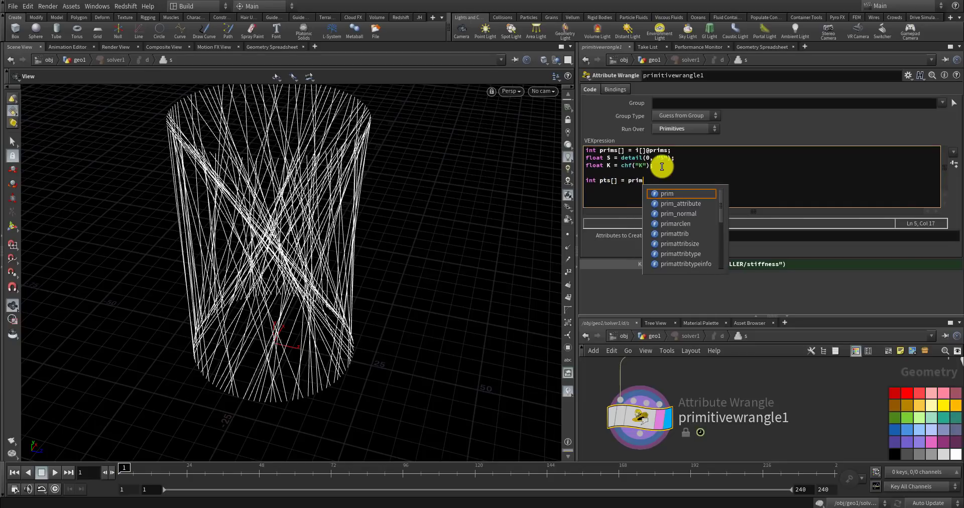
type("points(0, @primnum);")
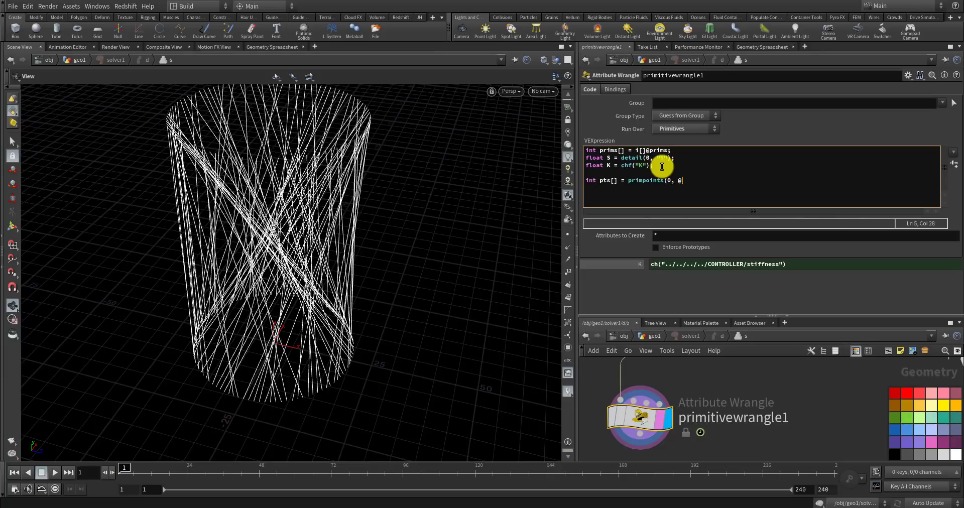
key("Return")
- Discard a draft int ptS = pts[0]; line and begin a for( loop instead
type("int ptS = pts[0];")
key("BackSpace")
key("BackSpace")
key("BackSpace")
key("BackSpace")
key("BackSpace")
key("BackSpace")
key("BackSpace")
key("BackSpace")
key("BackSpace")
key("BackSpace")
key("BackSpace")
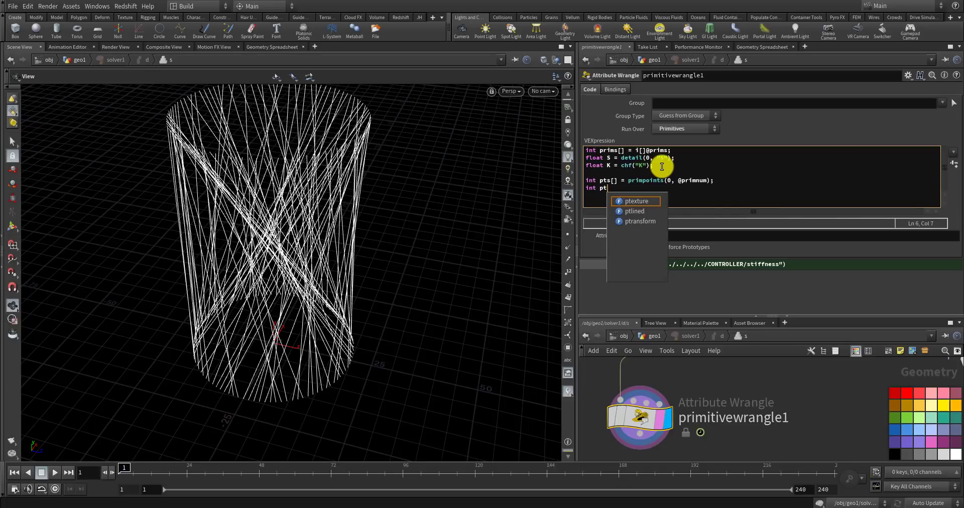
key("BackSpace")
key("BackSpace")
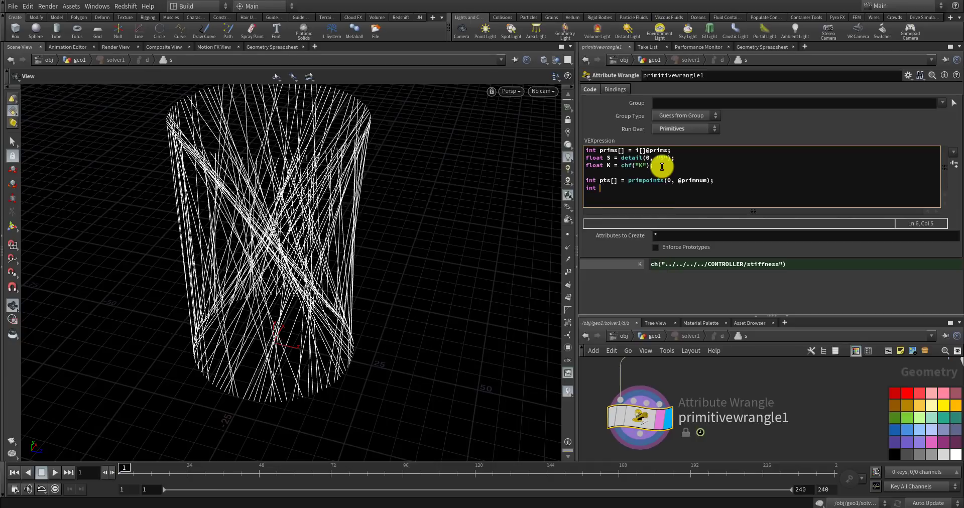
key("BackSpace")
key("BackSpace")
key("BackSpace")
key("BackSpace")
key("BackSpace")
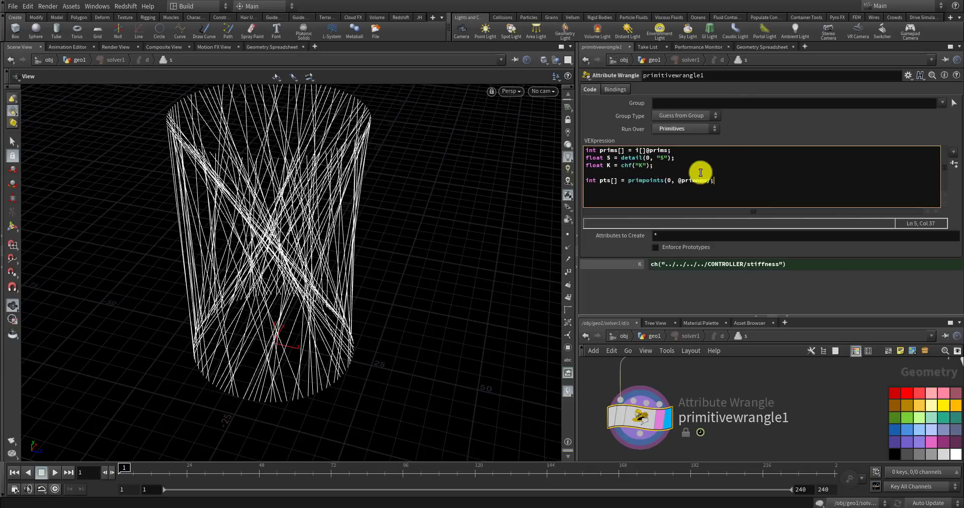
key("Return")
key("Return")
type("for(int i=1; n")
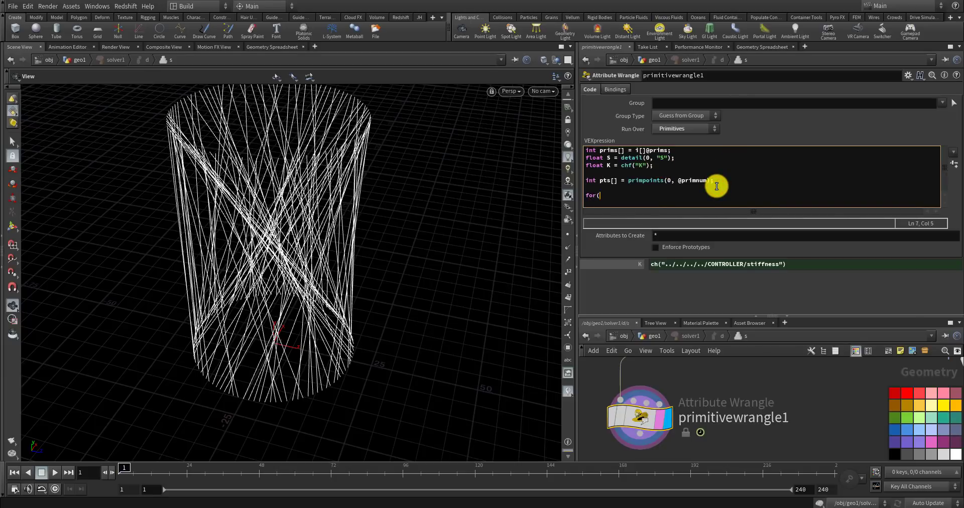
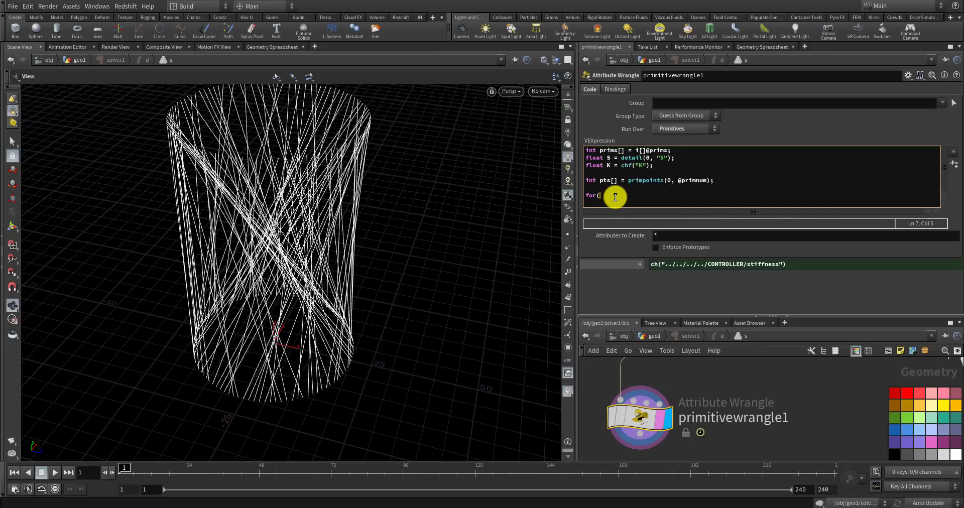
- Write the for loop running n from 1 to len(pts)-1, with an empty body
type("int n=1;")
key("BackSpace")
type("<len")
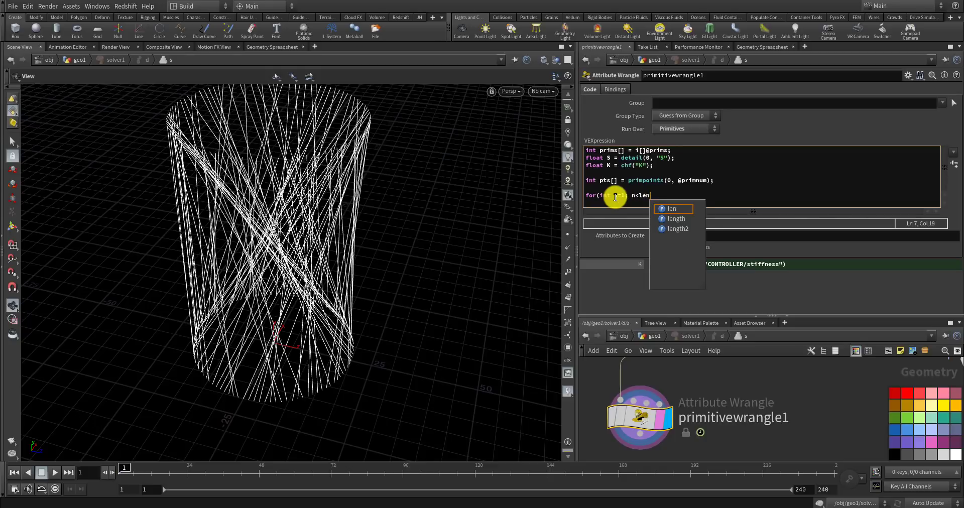
type("(")
type("pts")
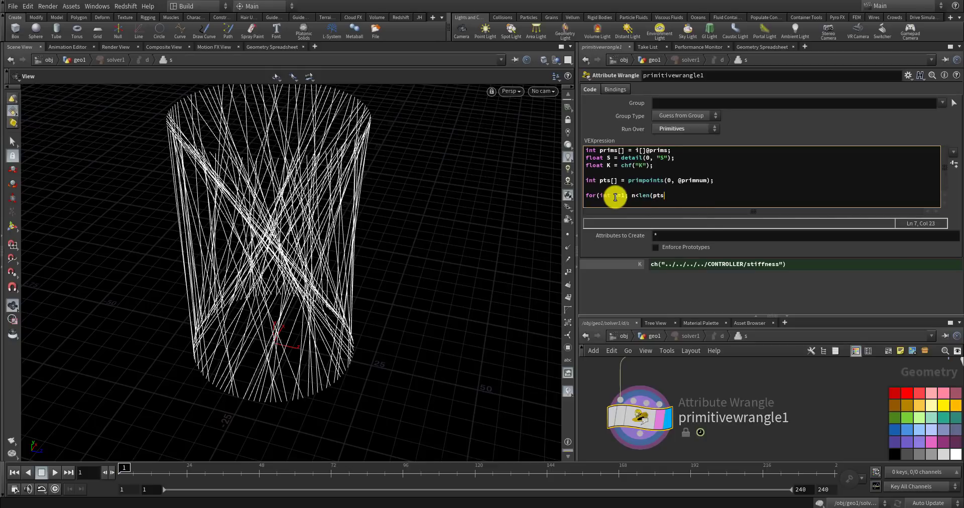
type(")-1; n++){")
key("Return")
type("}")
key("Return")
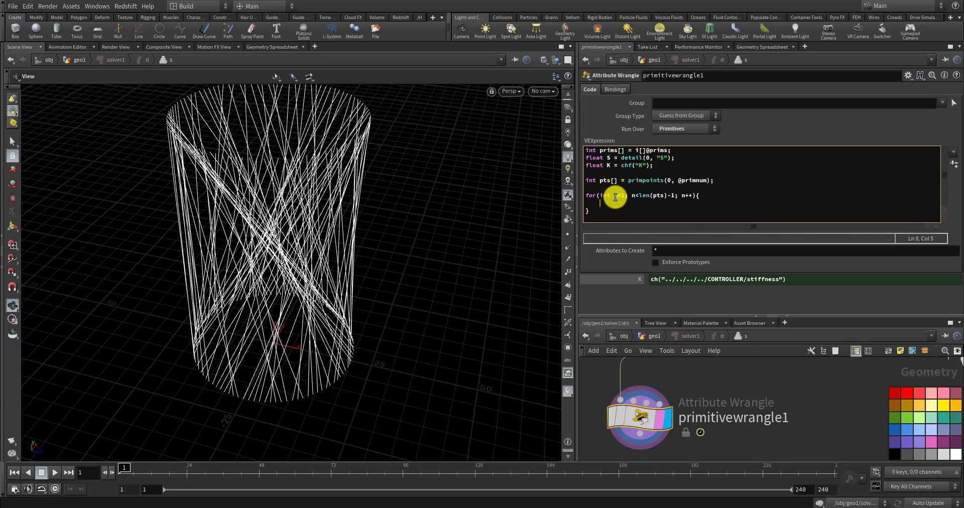
- Declare pt = pts[n], ptA = pts[n-1] and ptB = pts[n+1] inside the loop
type("int pt = pts[n];")
key("Return")
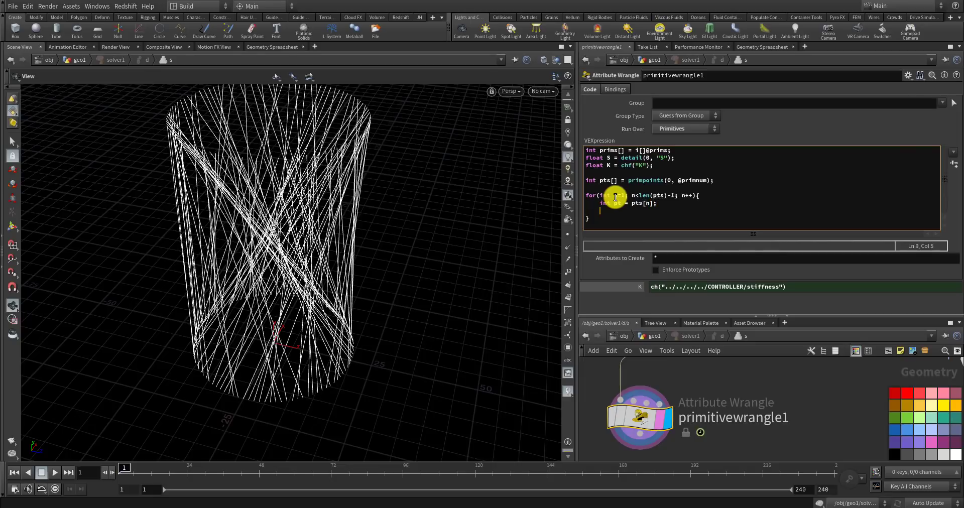
type("int ptA = pts[")
left_click(621, 204)
left_click(610, 196)
left_click(653, 210)
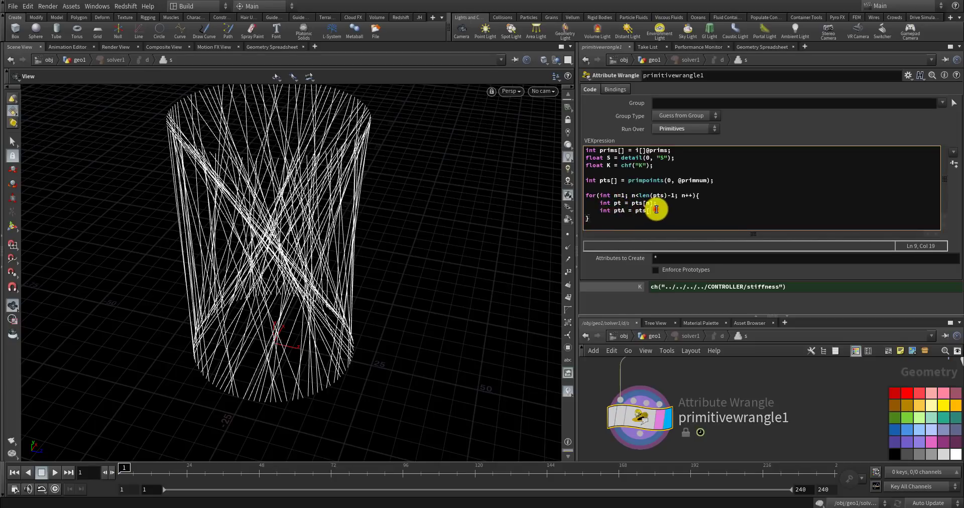
type("n-1];")
key("Return")
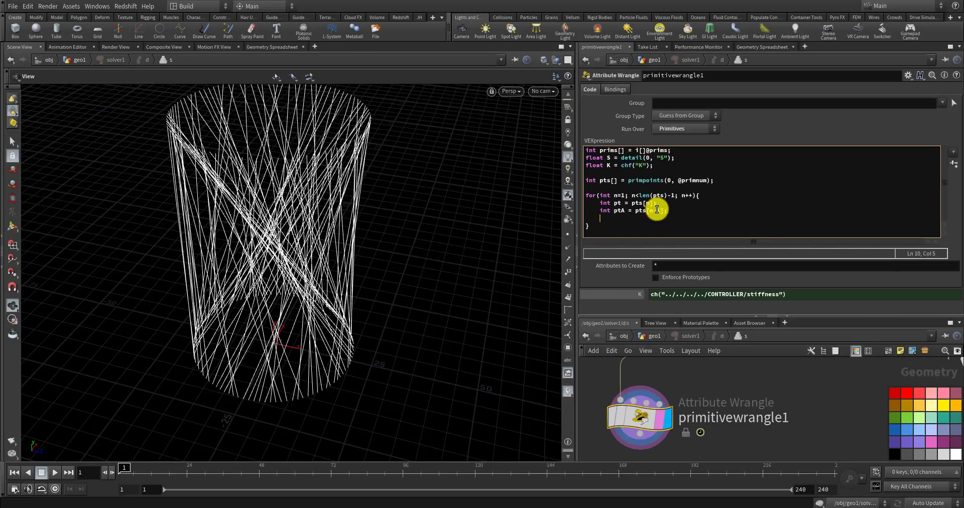
type("int ptB = pts[n+1];")
key("Return")
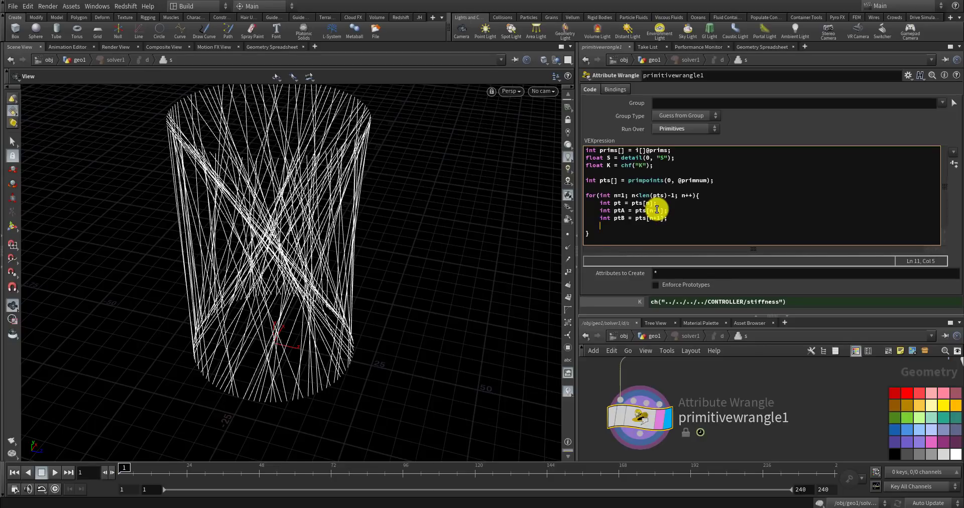
key("Return")
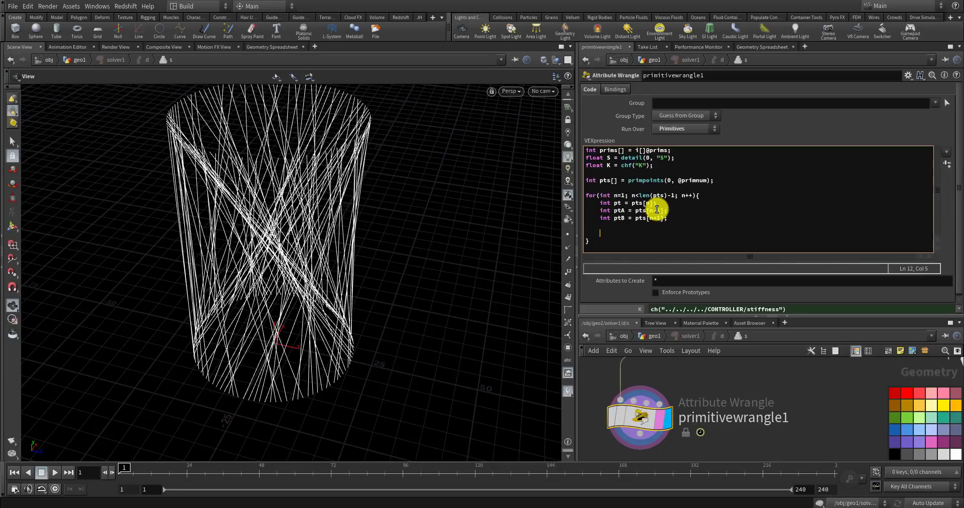
- Write the spring force line vector f1 = (posA - pos) * K / dist * len(pts)
type("vecr")
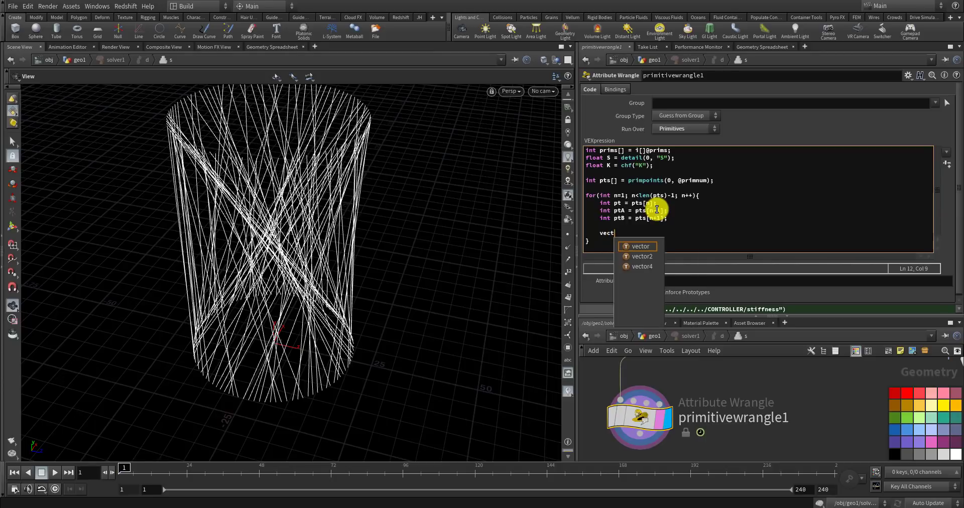
key("Return")
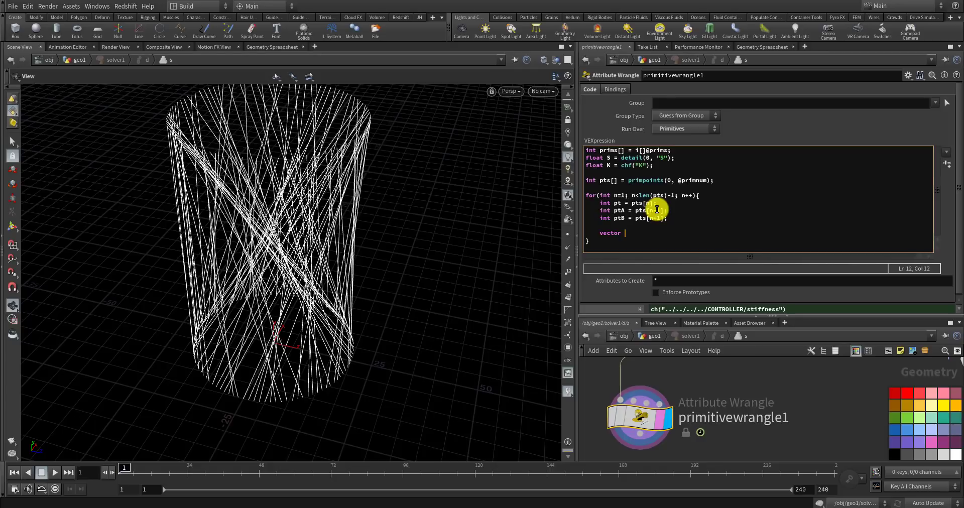
left_click_drag(657, 203, 601, 201)
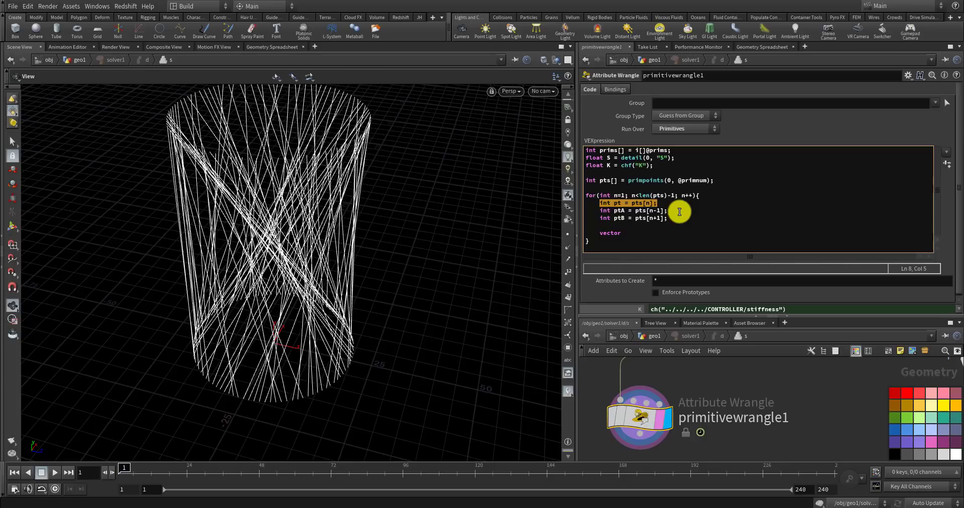
left_click_drag(679, 211, 597, 211)
left_click(633, 236)
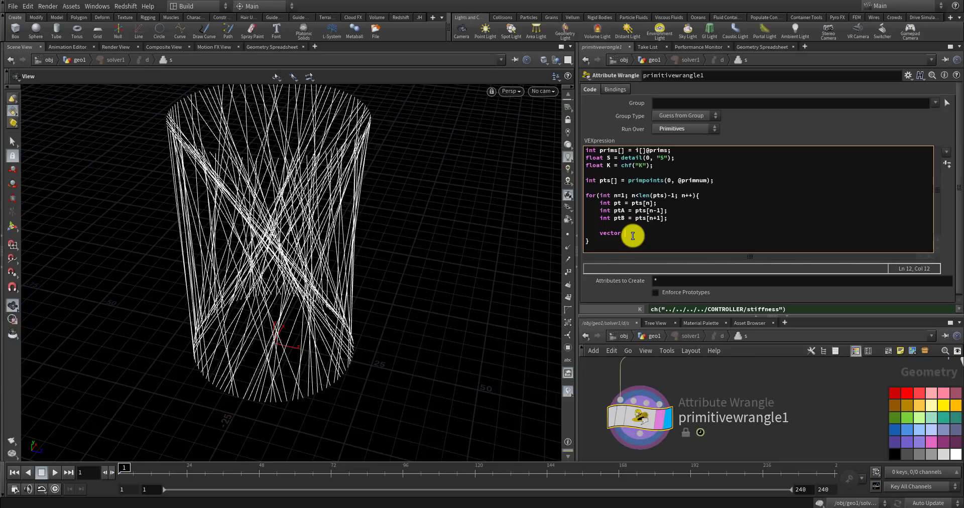
type("fl")
type(" = (pos")
type("A - pos) *")
type(" K / dist")
type(" * len(")
type("pts")
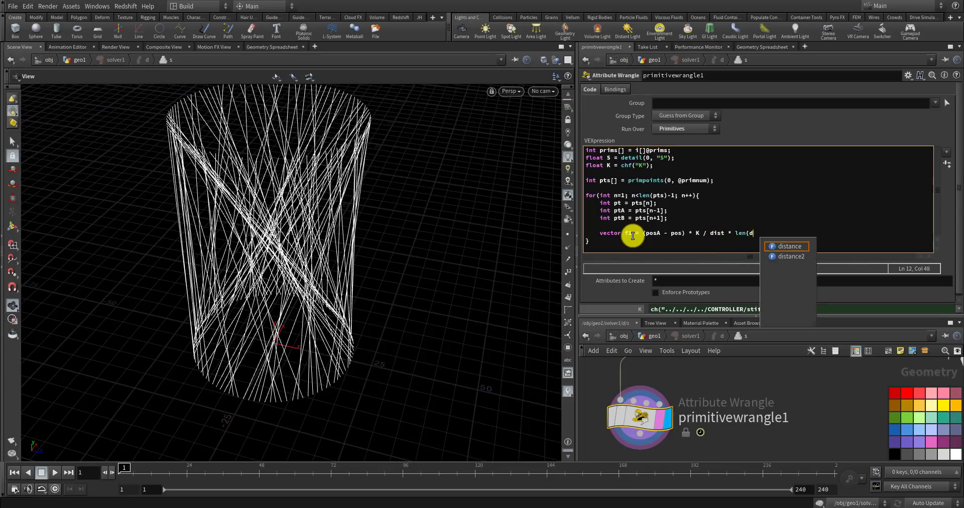
type(");")
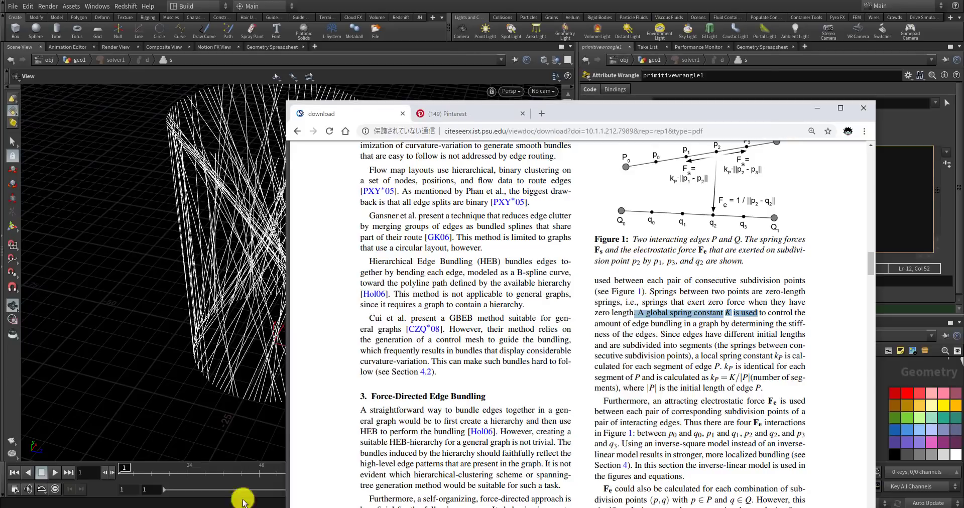
- Highlight the spring term of the combined force formula in the edge-bundling paper
left_click(241, 502)
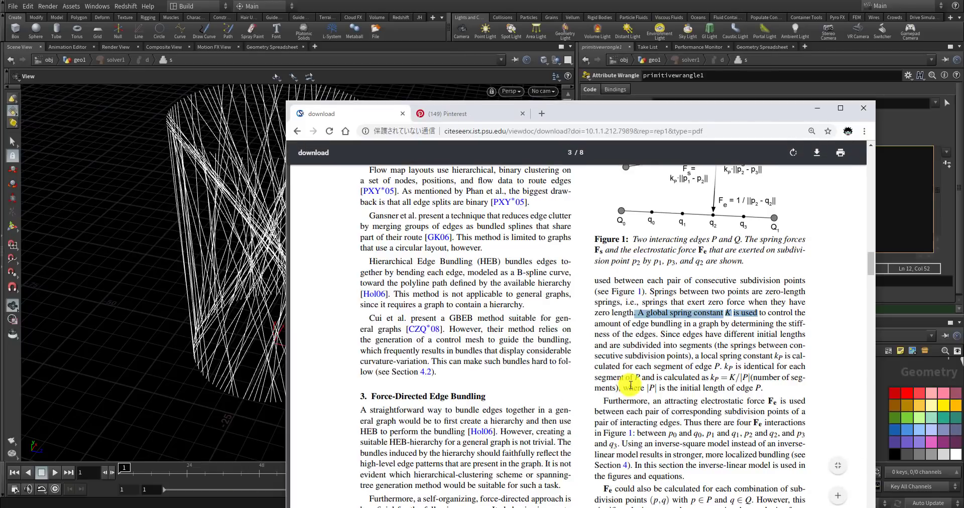
left_click_drag(663, 334, 666, 334)
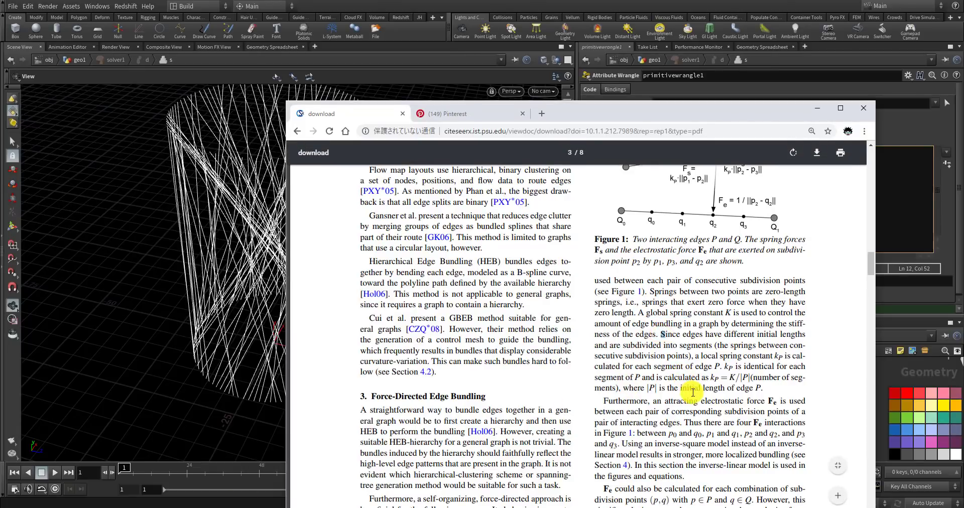
left_click_drag(872, 264, 872, 281)
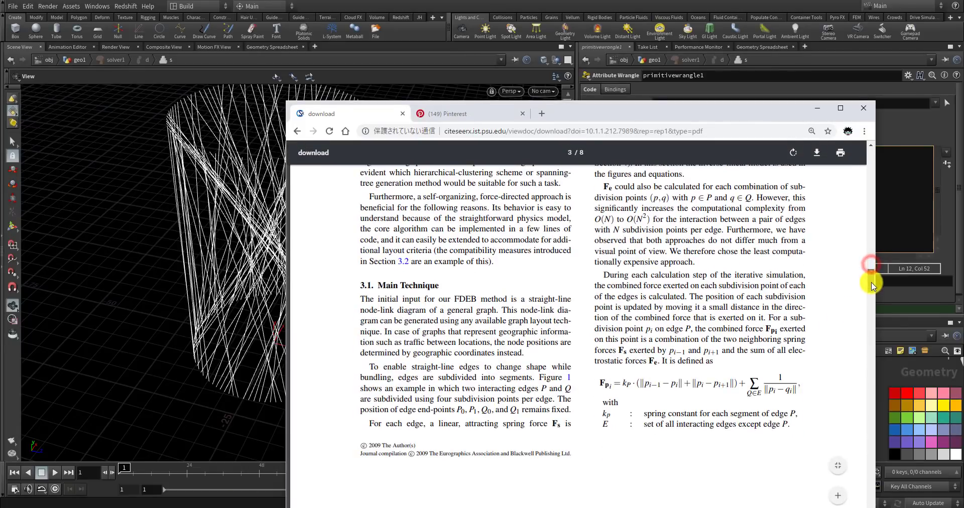
left_click_drag(620, 383, 647, 385)
left_click(676, 385)
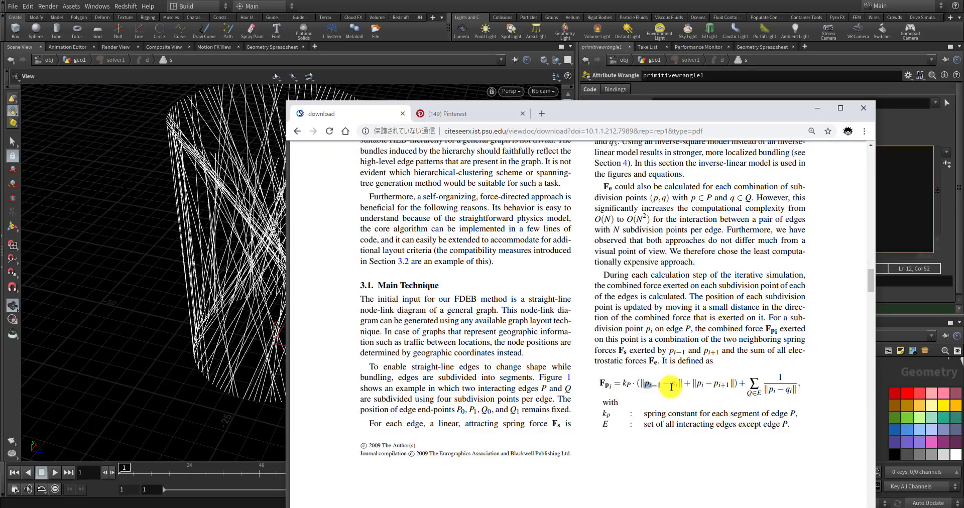
left_click(675, 386)
left_click_drag(676, 386, 624, 386)
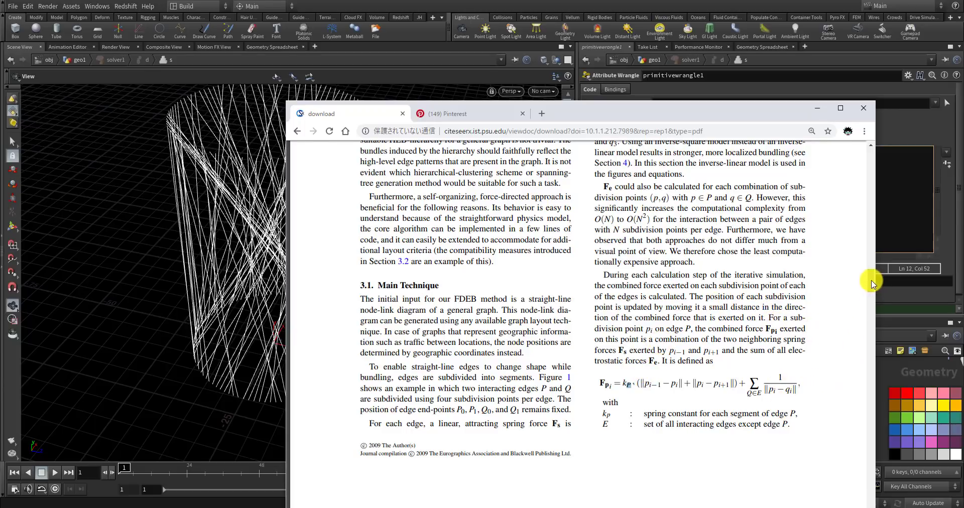
- Highlight the kP = K/|P| definition and |P| as initial edge length, then return to Houdini
left_click_drag(871, 277, 872, 270)
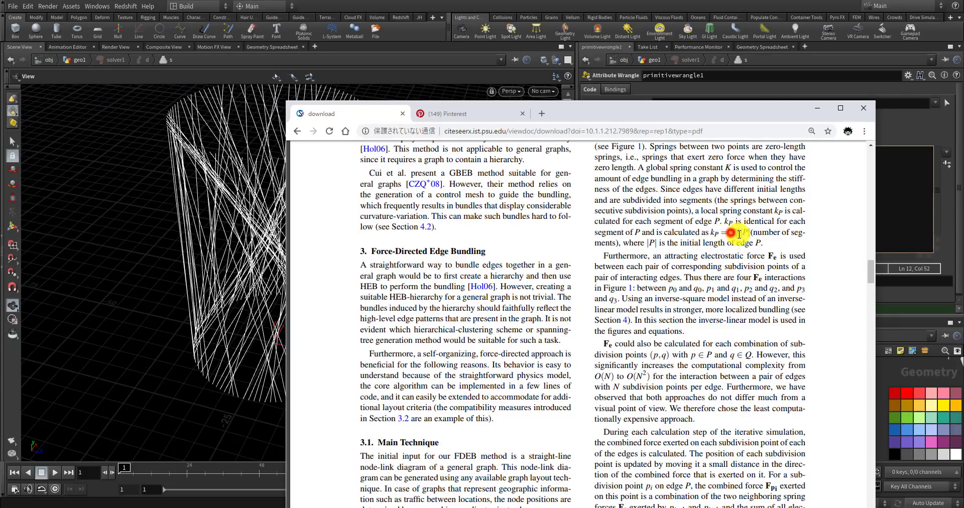
left_click_drag(740, 234, 748, 233)
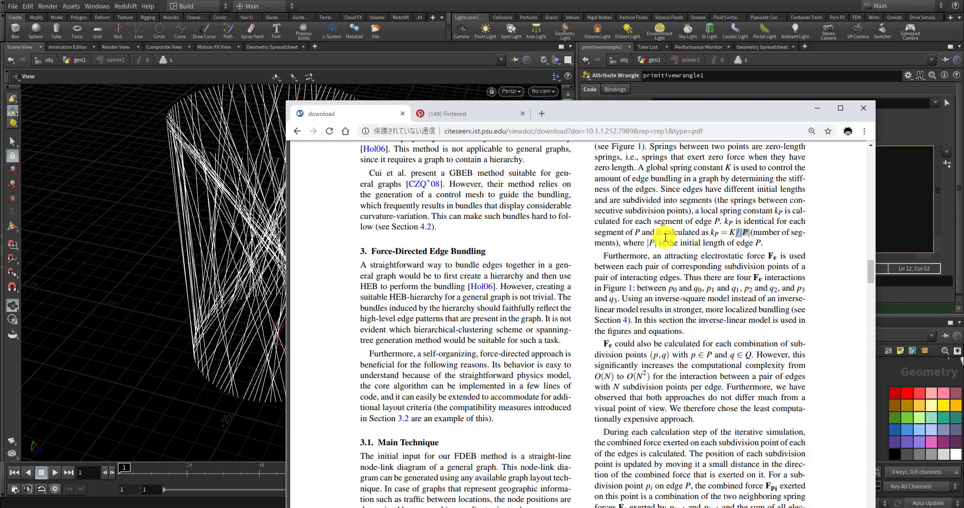
left_click_drag(667, 239, 729, 231)
left_click(769, 236)
left_click(756, 233)
left_click(766, 241)
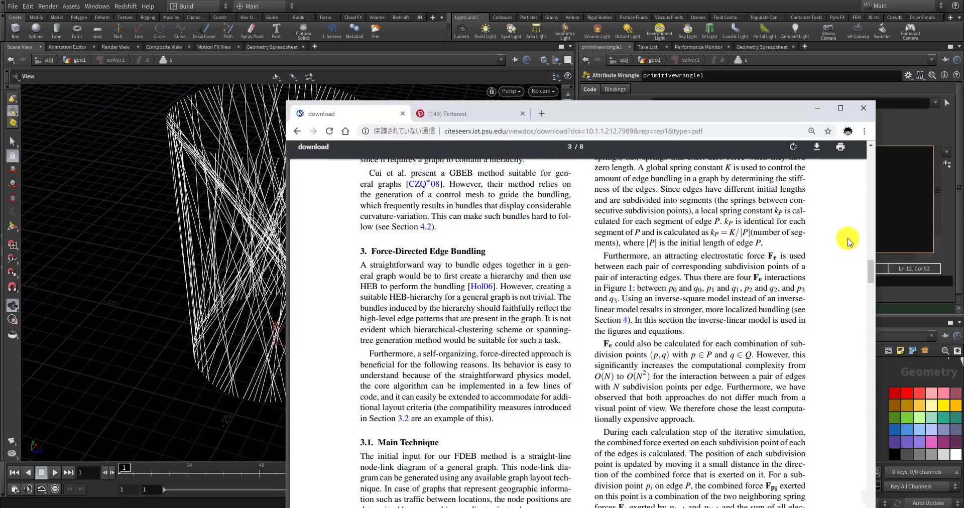
left_click(890, 229)
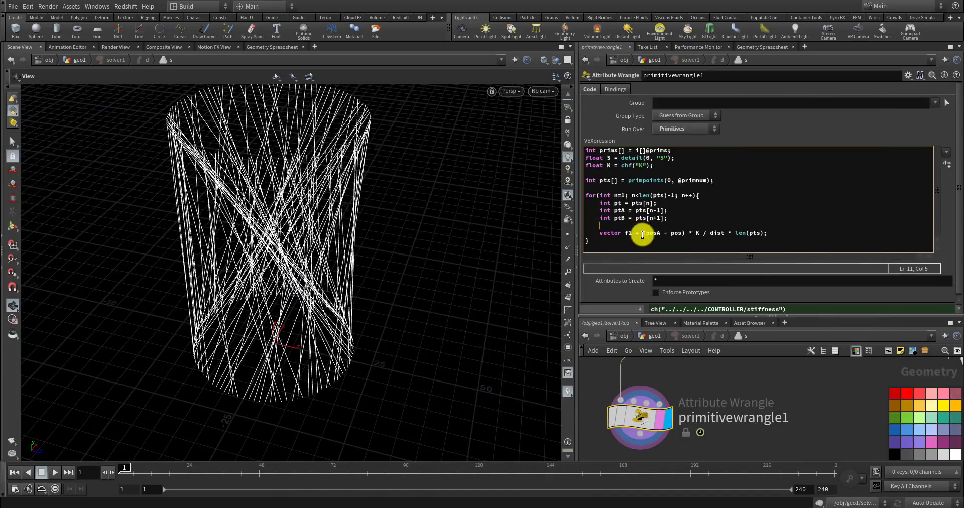
left_click_drag(642, 234, 684, 235)
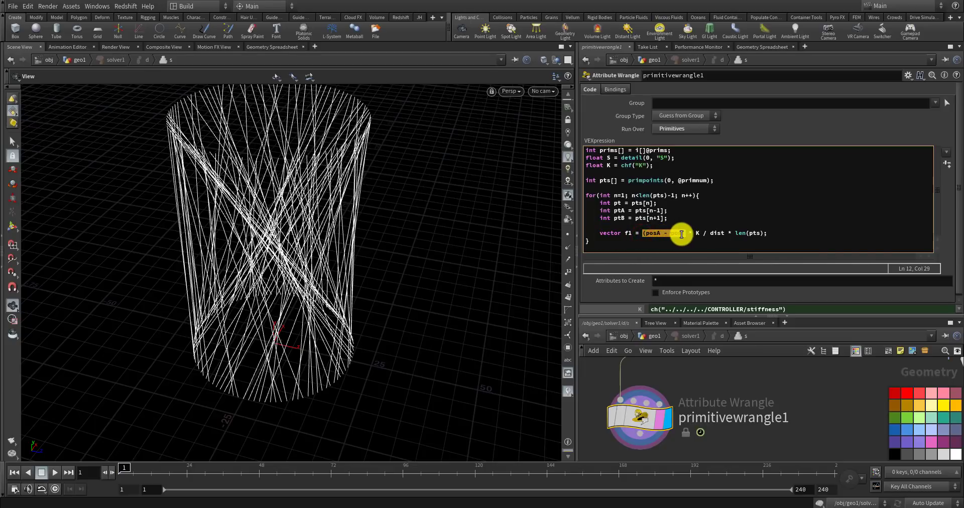
left_click(678, 234)
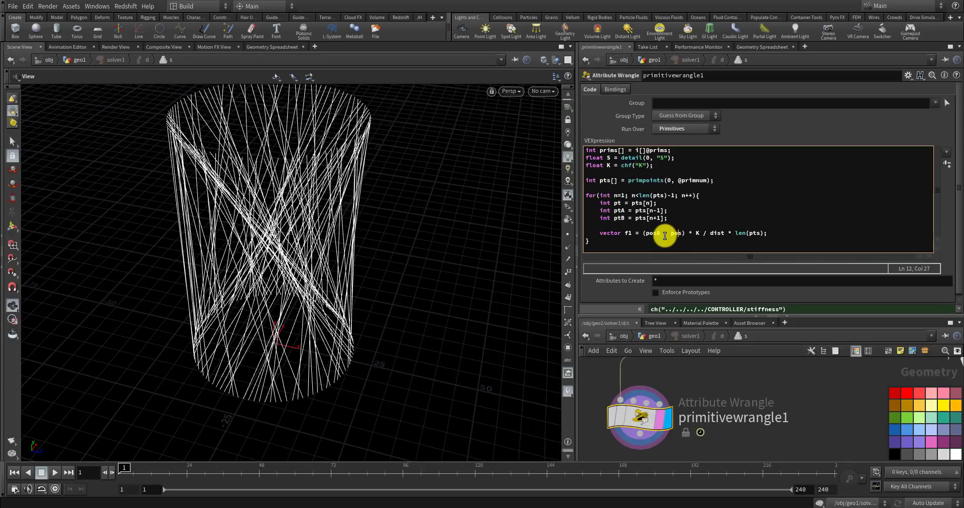
left_click_drag(662, 233, 649, 231)
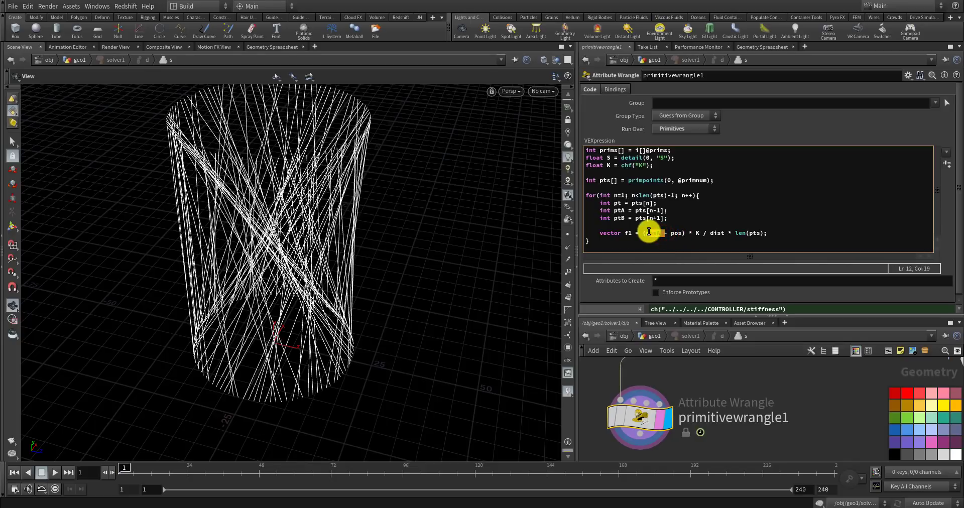
double_click(648, 231)
left_click(698, 234)
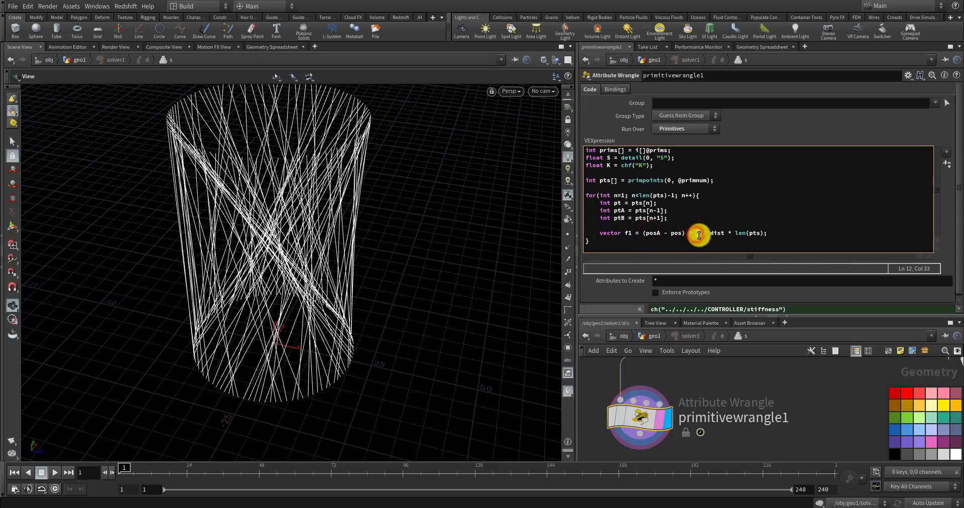
double_click(721, 234)
left_click_drag(723, 234, 710, 235)
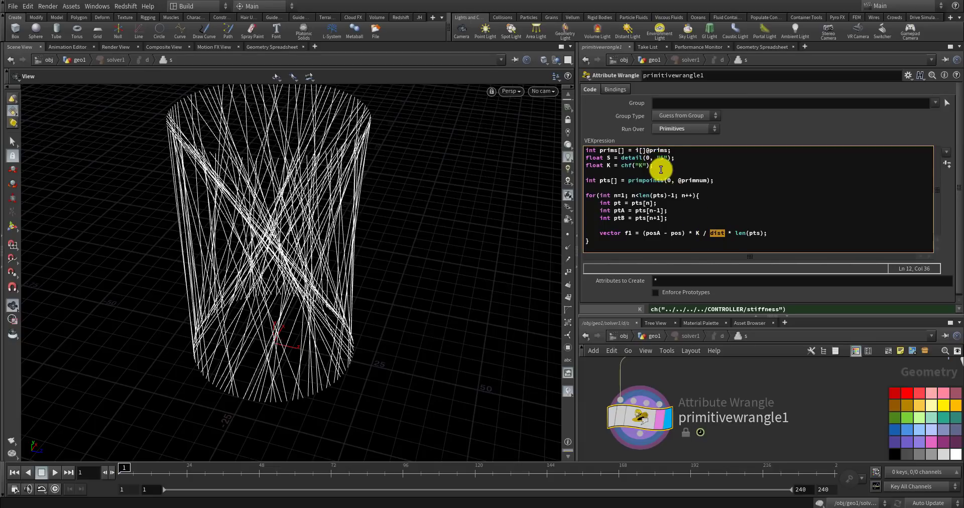
left_click(726, 182)
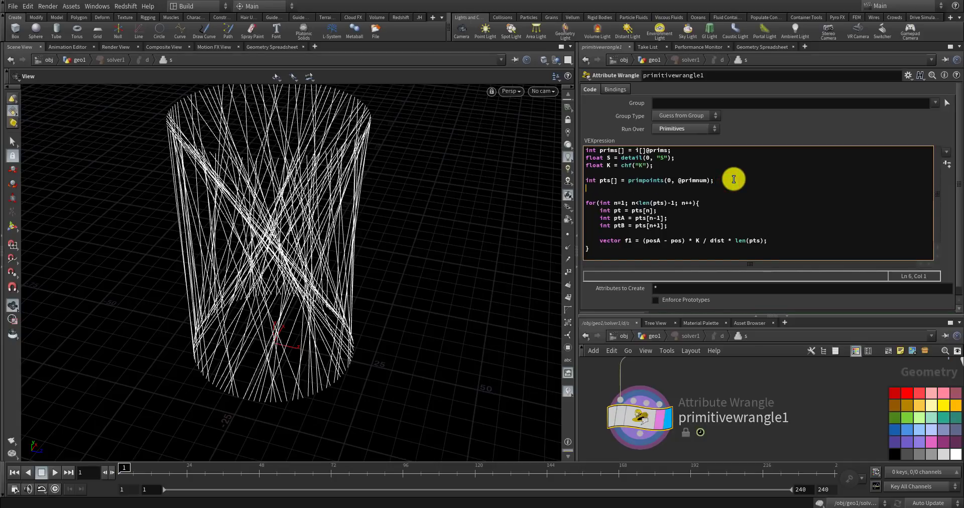
- Declare ptS = pts[0] and ptE = pts[len(pts)-1] for the strand's first and last points
type("in ")
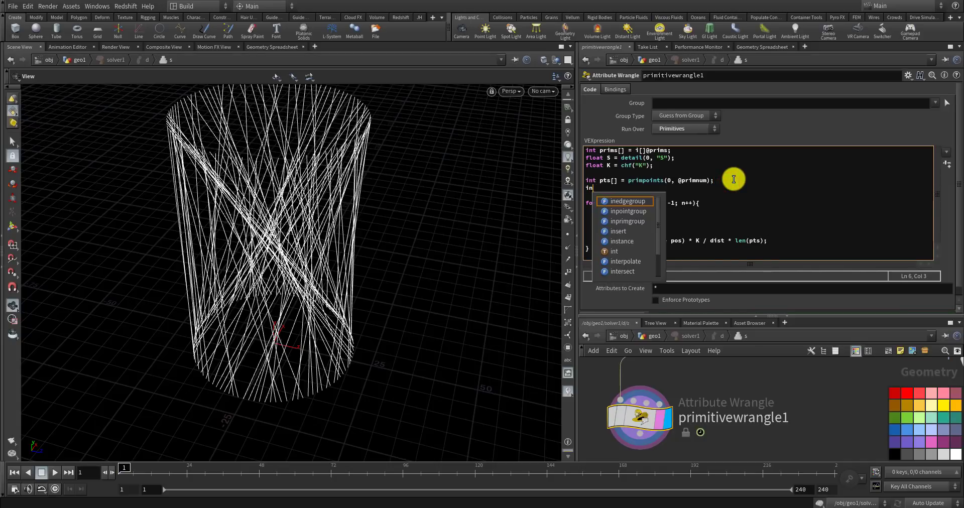
type("t")
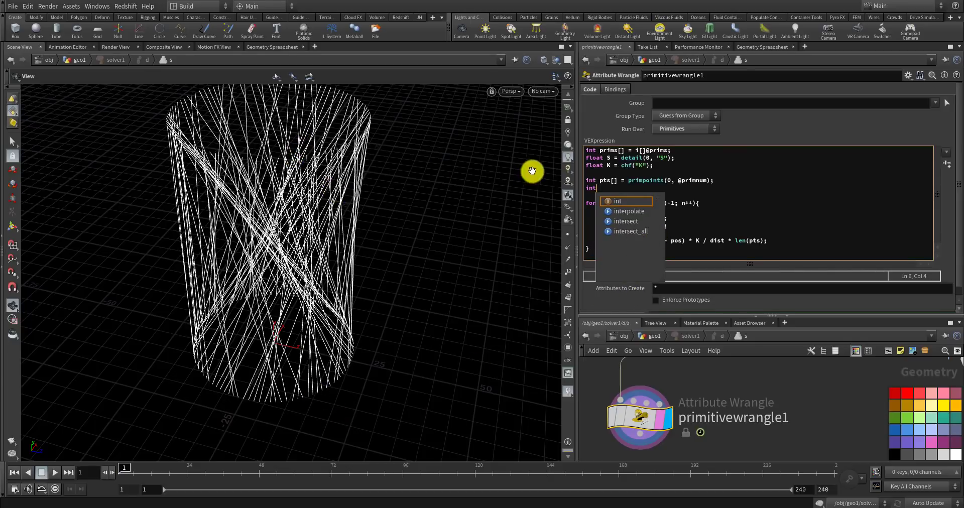
left_click(615, 188)
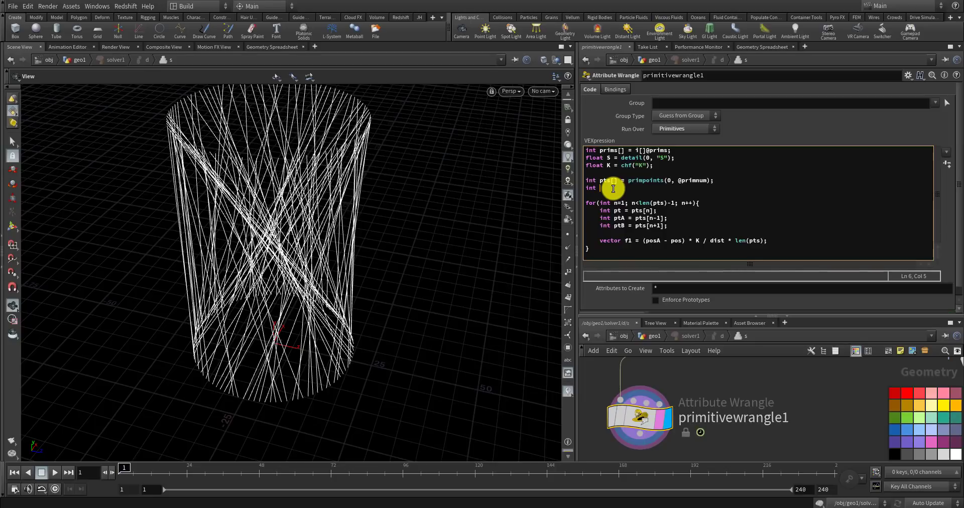
type("pts")
type("um")
type("pts")
type("[")
type("0];")
key("Return")
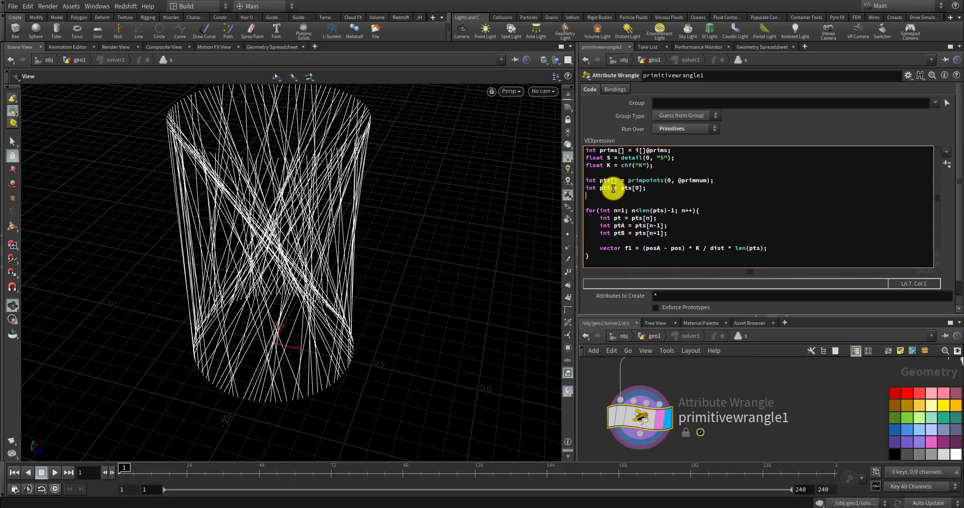
type("oi")
type("nt ptE = pt")
type("s[")
type("len(pts)-")
type("1];")
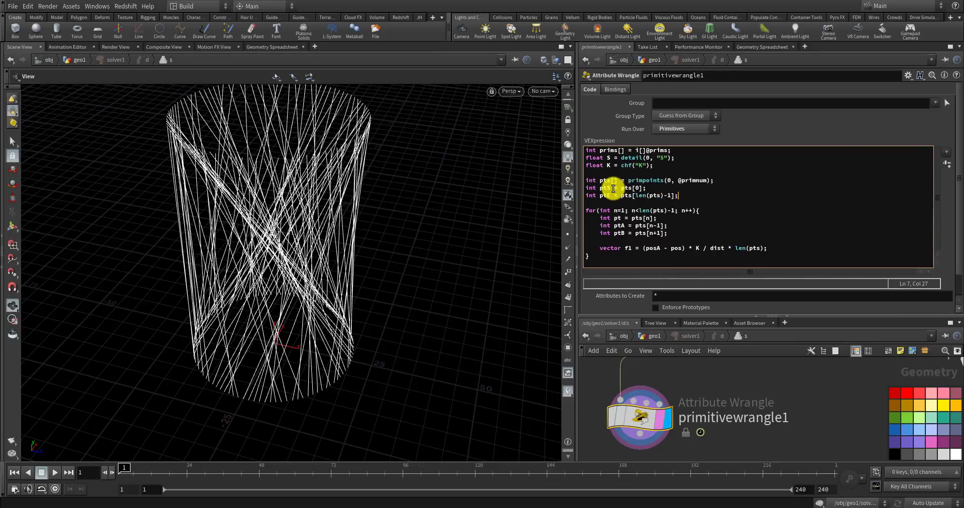
key("Return")
- Look up posS and posE with point(0, "P", …) and compute dist = distance(posS, posE)
type("vectr")
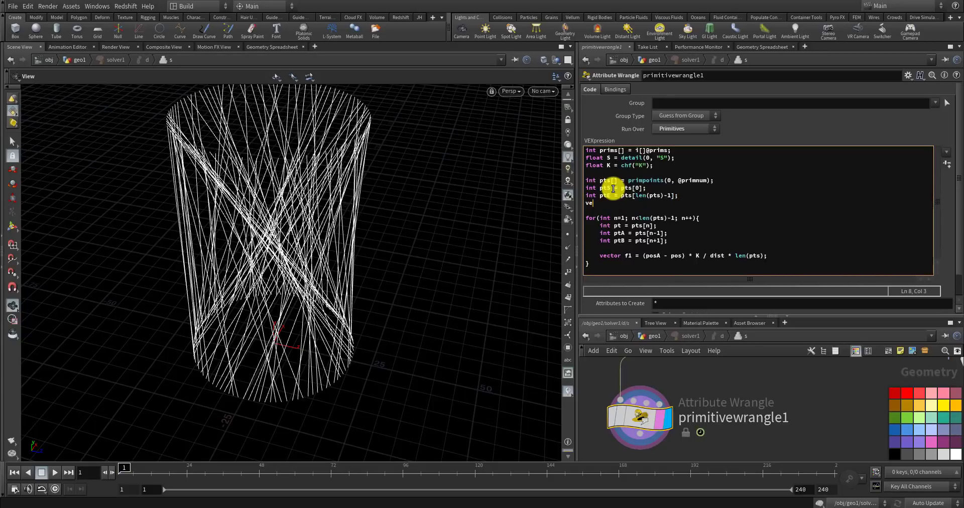
key("BackSpace")
key("BackSpace")
type("or posS = point(0, \"P\", pt")
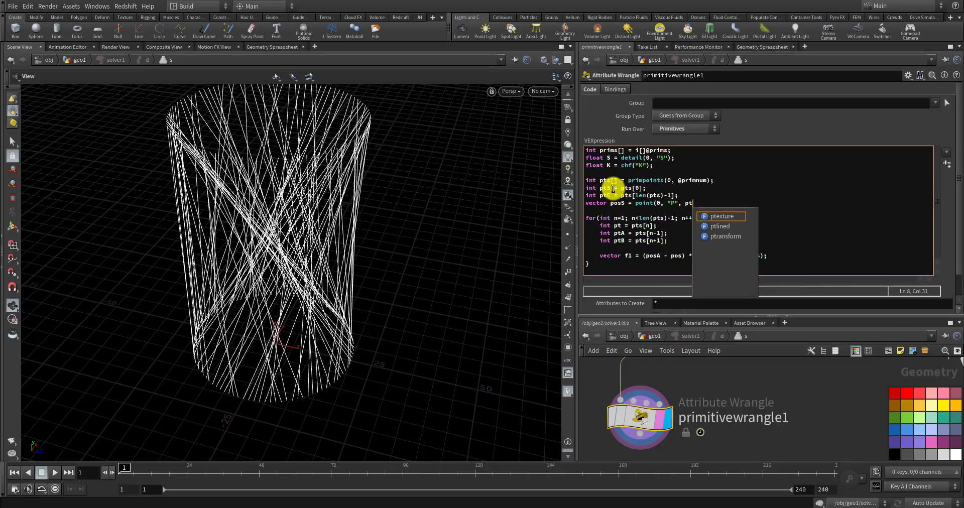
type("S);")
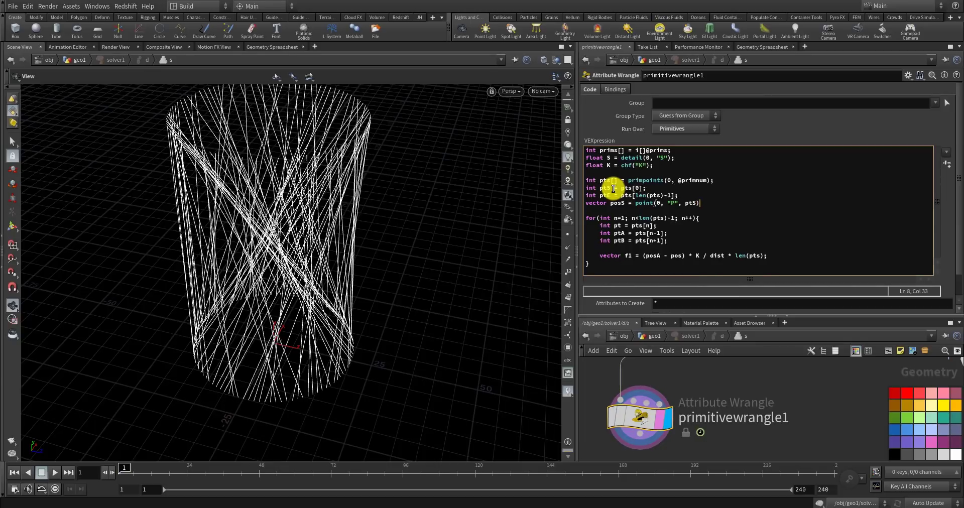
key("Return")
type("vec")
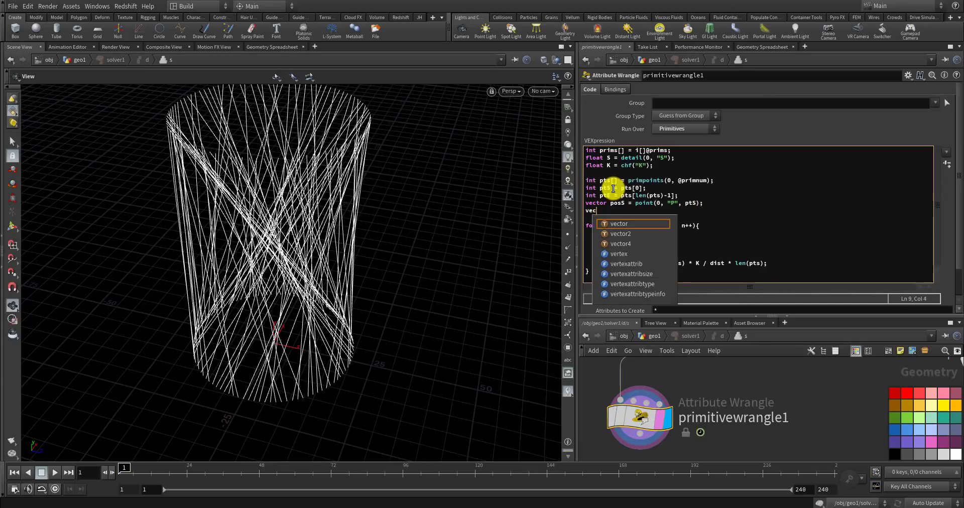
type("tor posE = ")
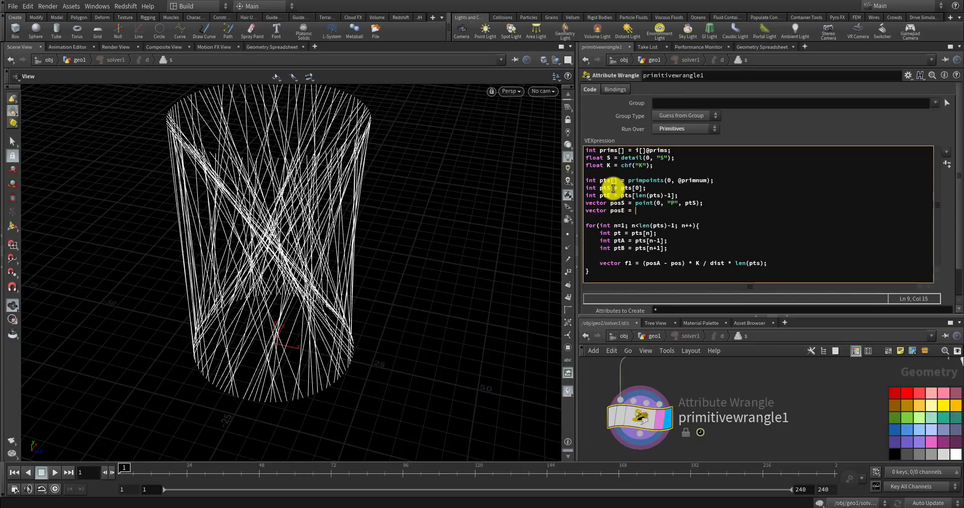
type("point(0, \"P\", p")
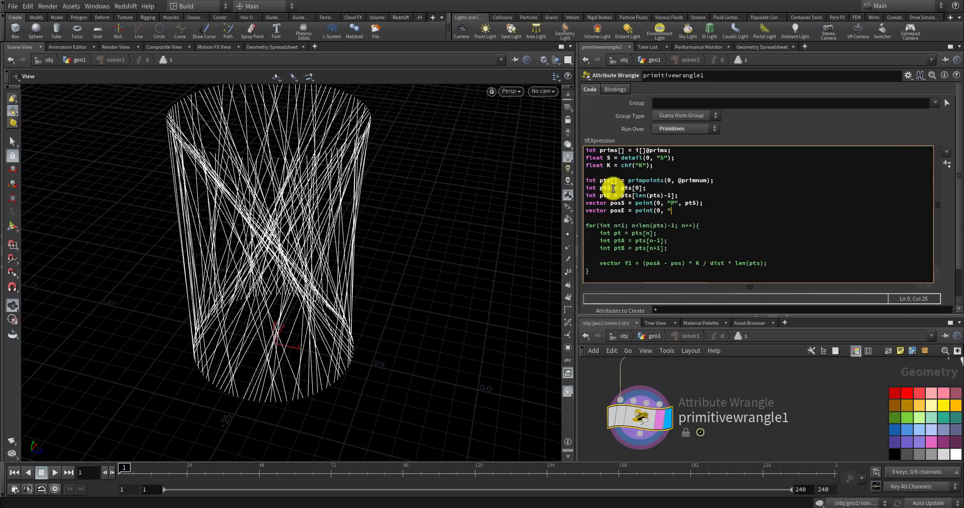
type("t")
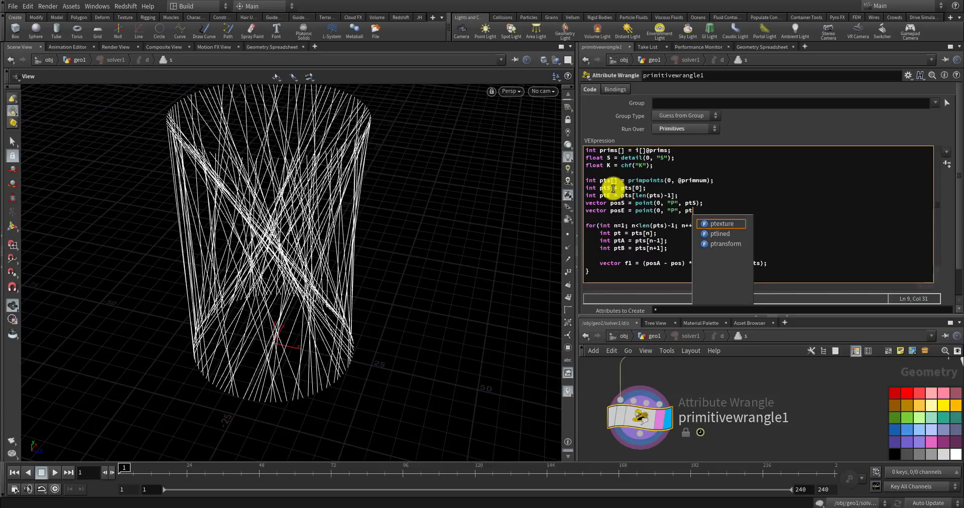
type("E);")
key("Return")
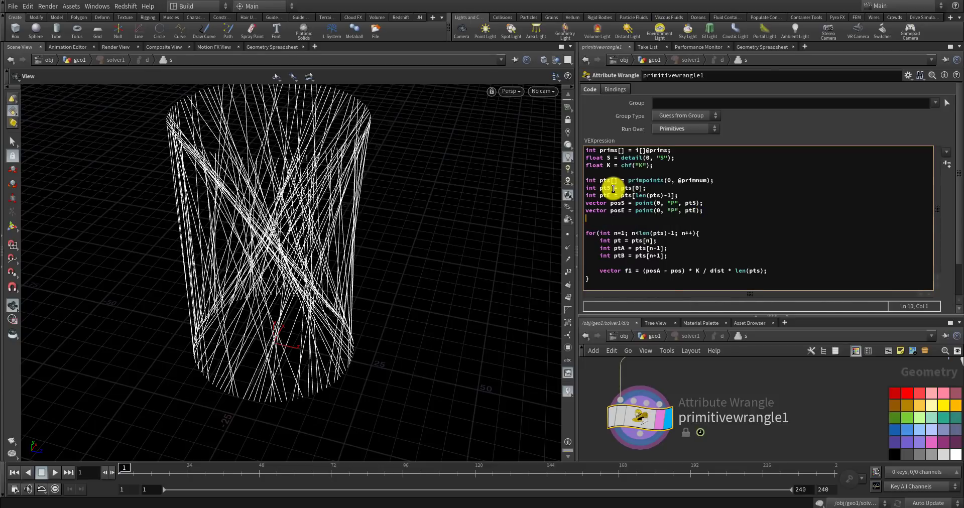
type("float dist -")
type(" distanc")
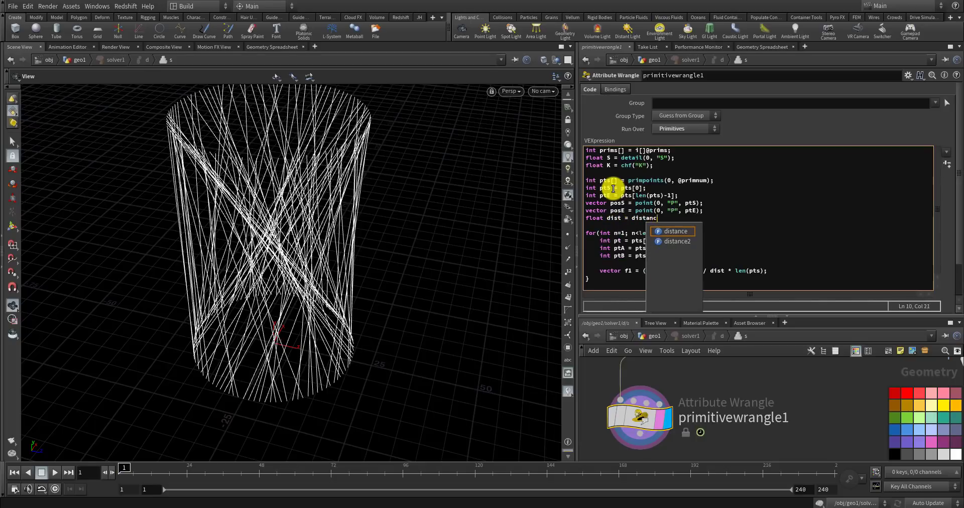
type("e(posS< p")
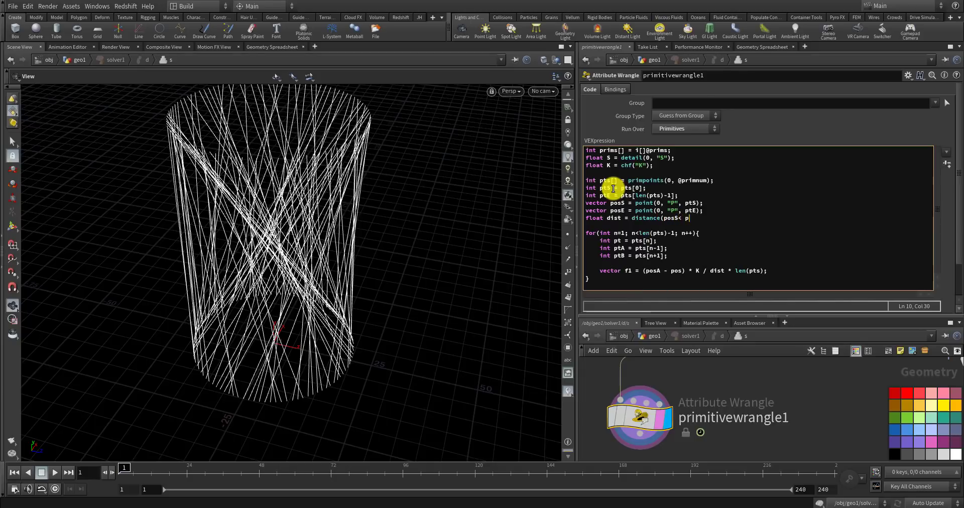
key("BackSpace")
key("BackSpace")
key("BackSpace")
type(", posE);")
key("Return")
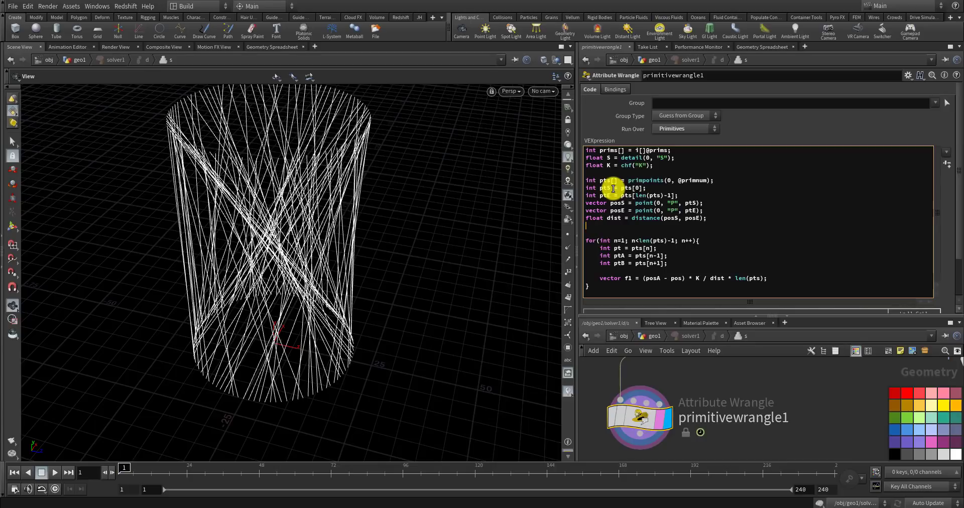
left_click(739, 375)
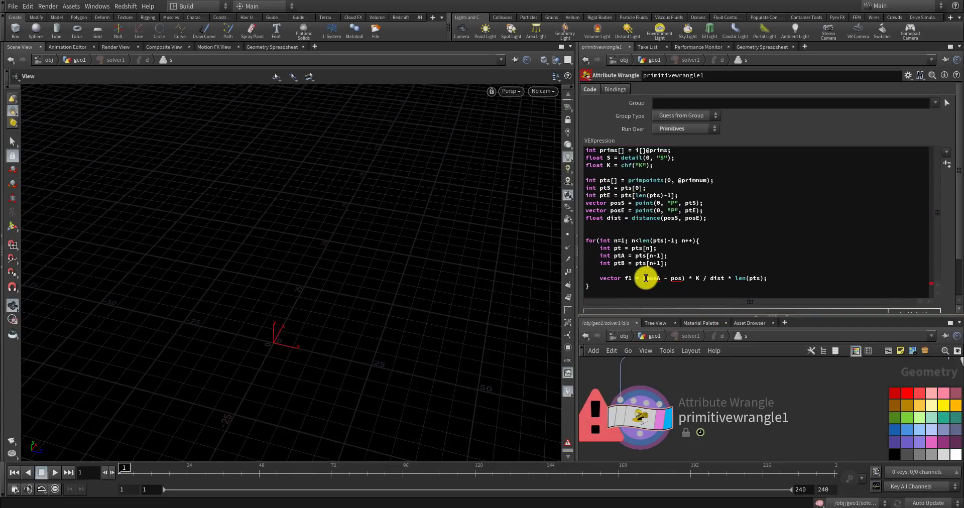
- Add pos, posA and posB point-position lookups for pt, ptA and ptB, then recook the wrangle
left_click(670, 266)
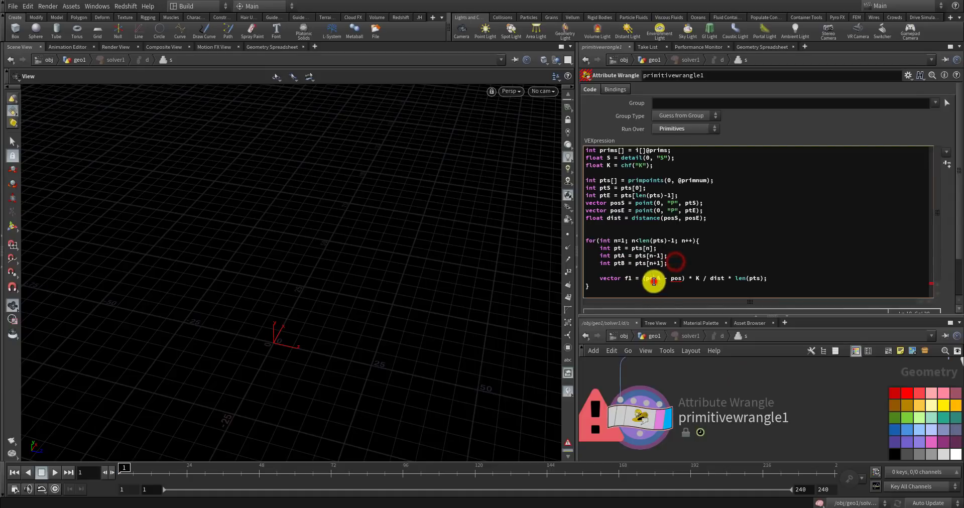
double_click(676, 278)
left_click(686, 264)
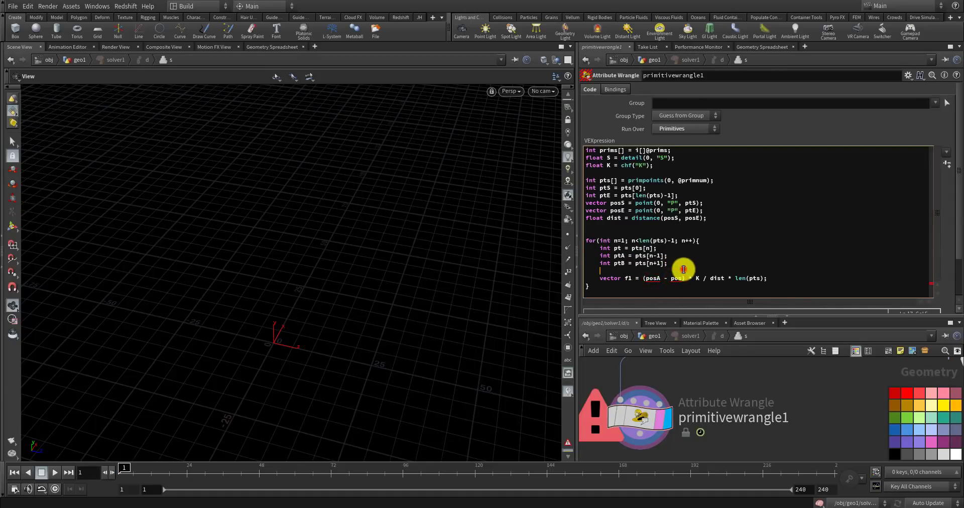
key("Return")
type("vector")
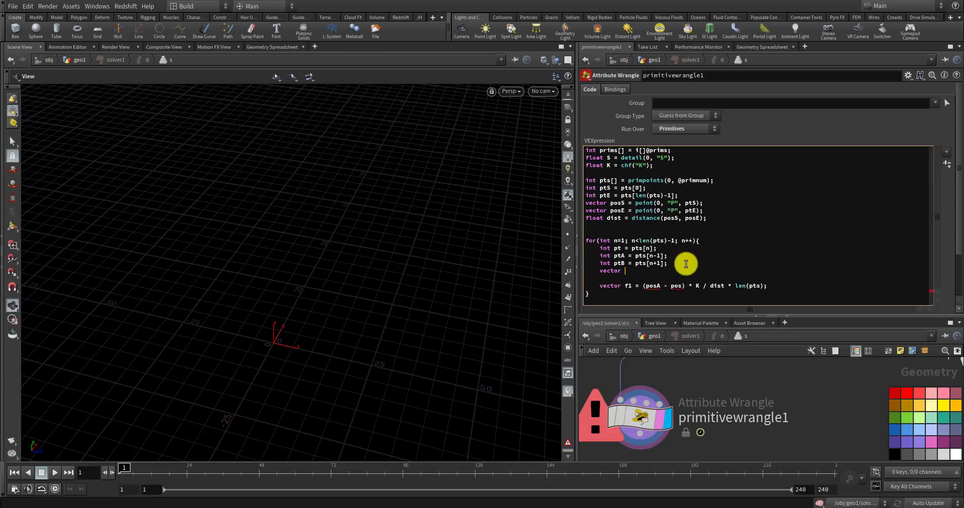
type(" pos = point(0, \"P\", pt);")
key("Return")
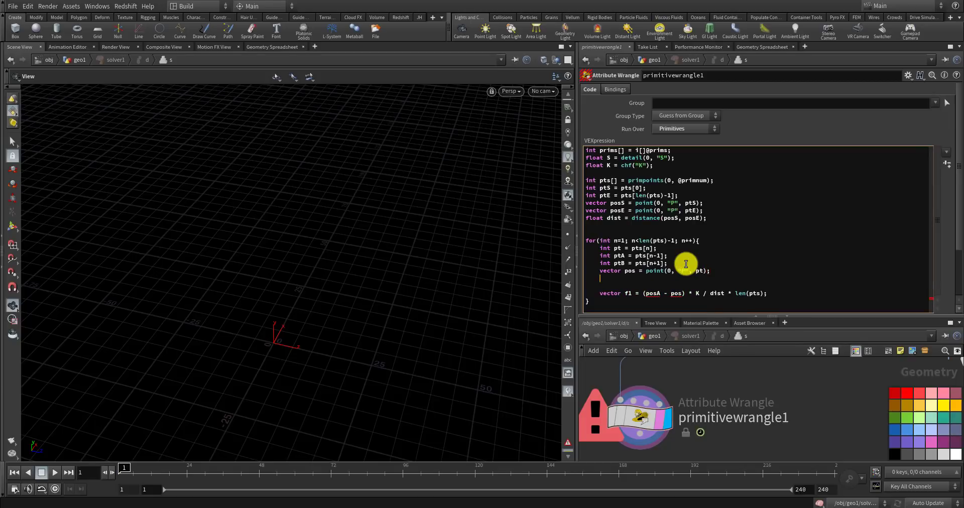
type("vector posA = point(0, \"P\", ptA);")
key("Return")
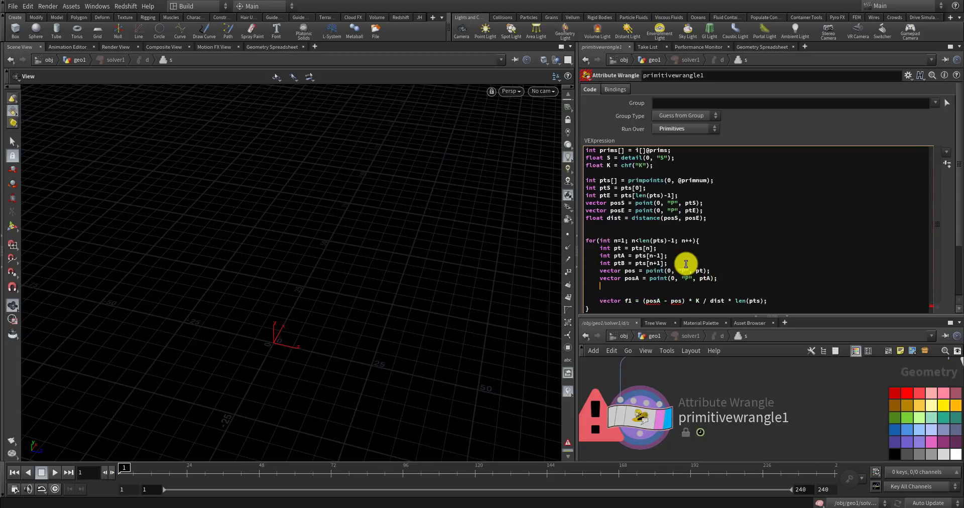
type("vector posB = point(0, \"P\", ptB);")
left_click(712, 370)
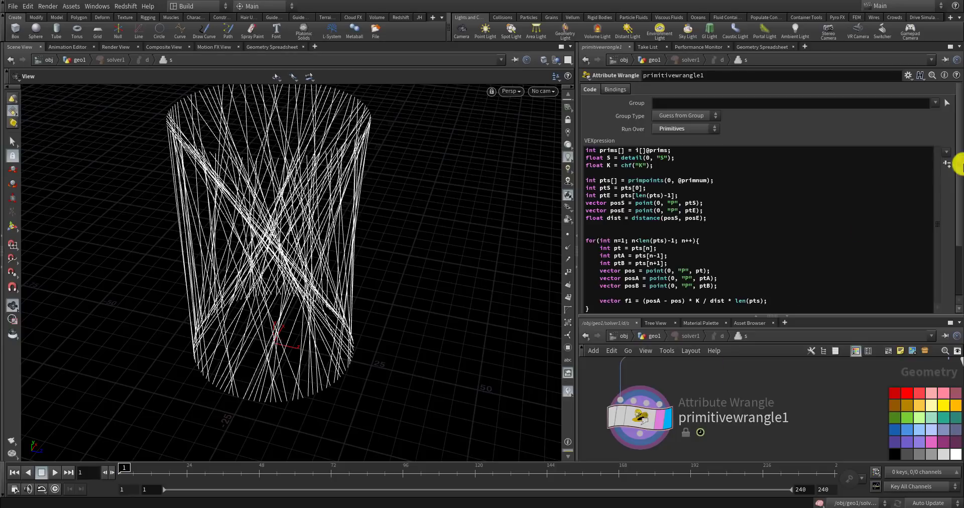
- Add vector f2 = (posB - pos) * K / dist * len(pts) below the f1 line
left_click(781, 301)
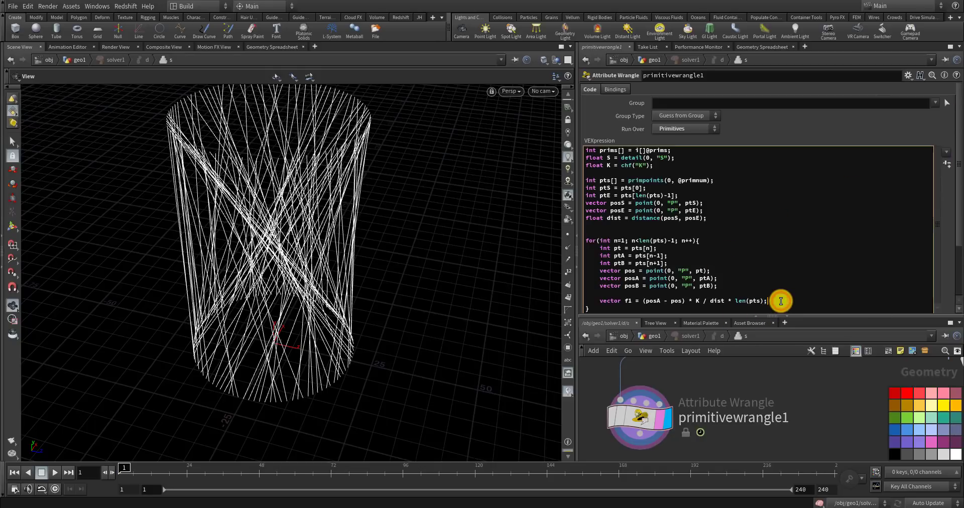
key("Return")
type("vector f2 =")
left_click(626, 284)
left_click(665, 311)
type("= ")
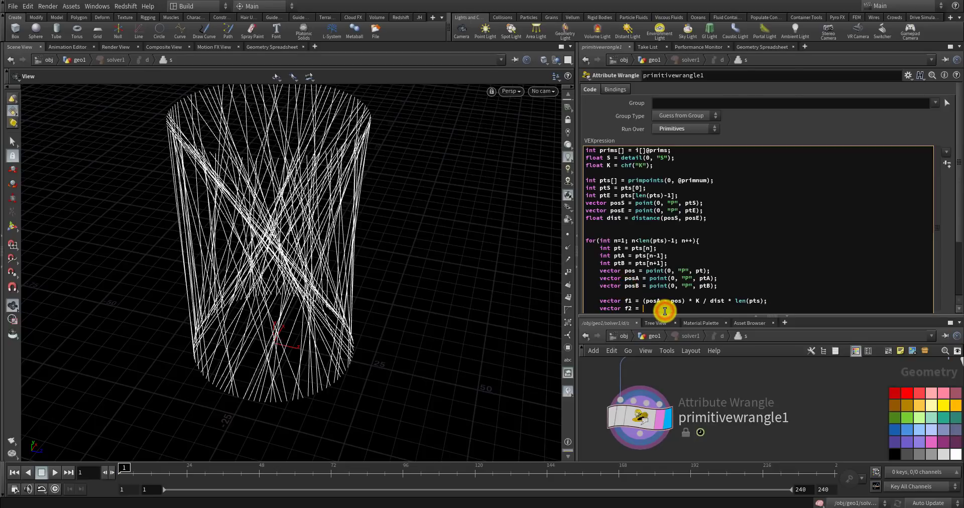
type("(posB - pos) * K / dista")
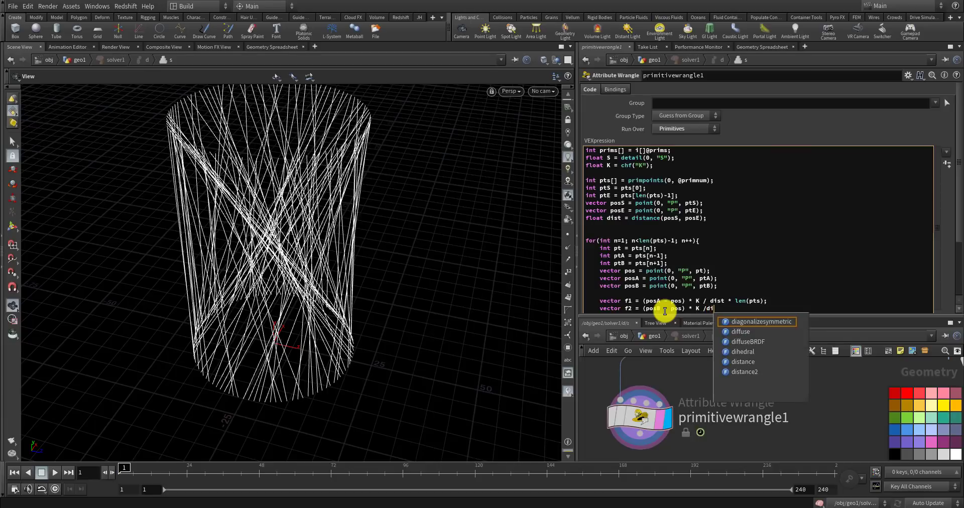
key("BackSpace")
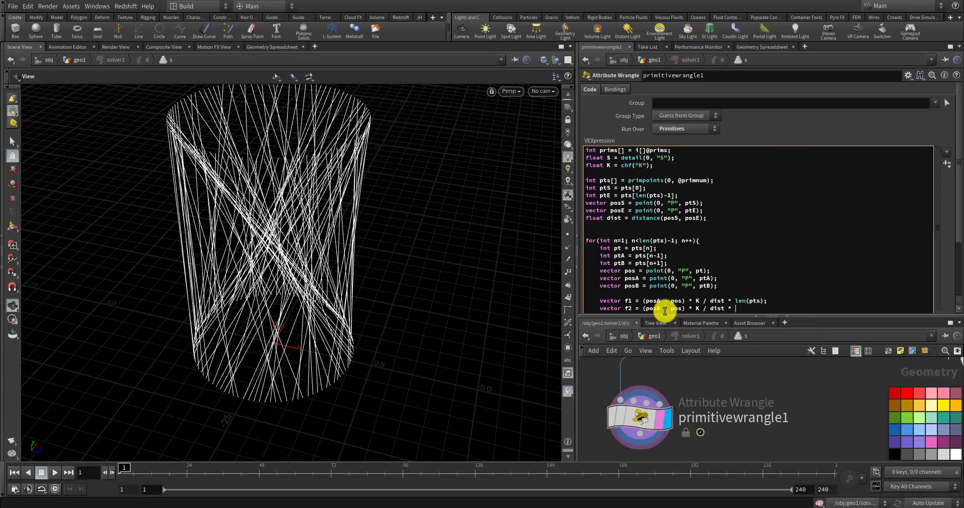
type("* len(pts);")
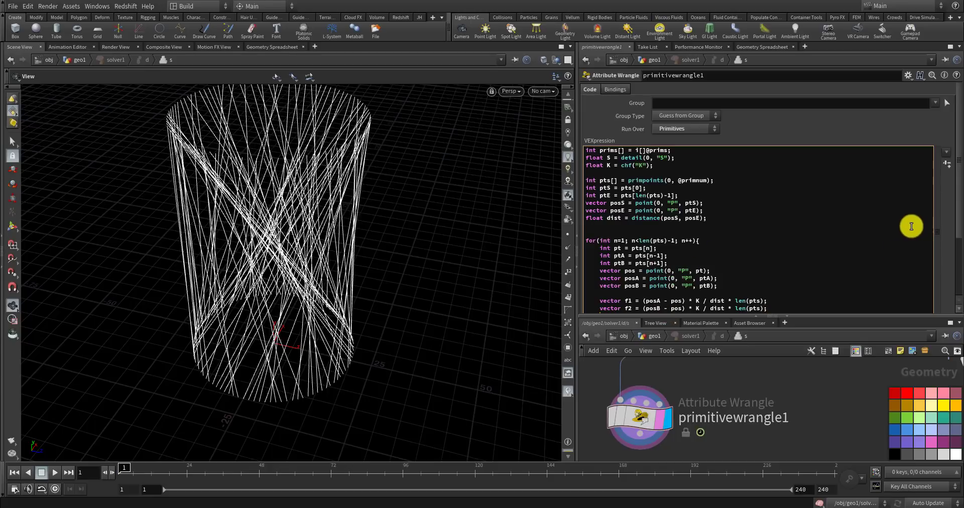
scroll(942, 230, "down", 3)
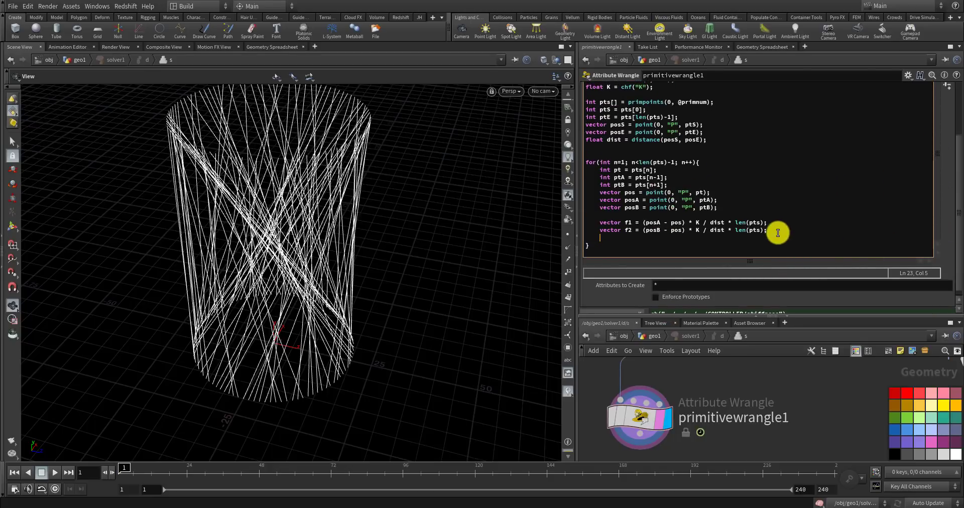
- Add the line vector f3 = {0,0,0}; beneath the two spring forces
left_click_drag(768, 230, 599, 223)
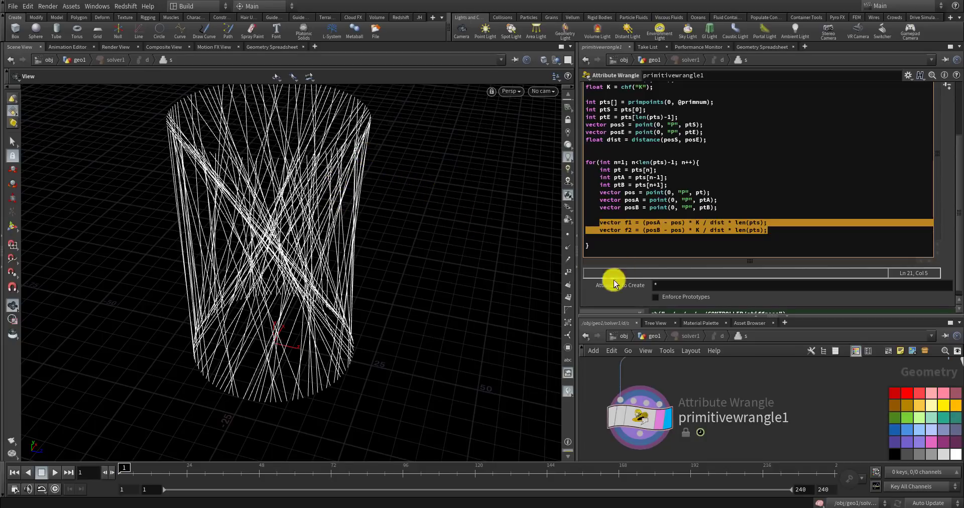
left_click(621, 241)
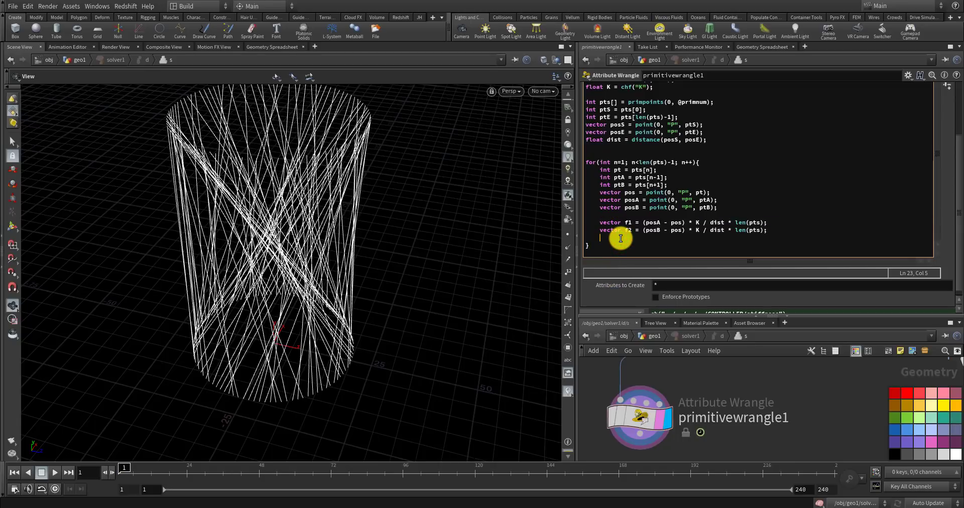
type("vector")
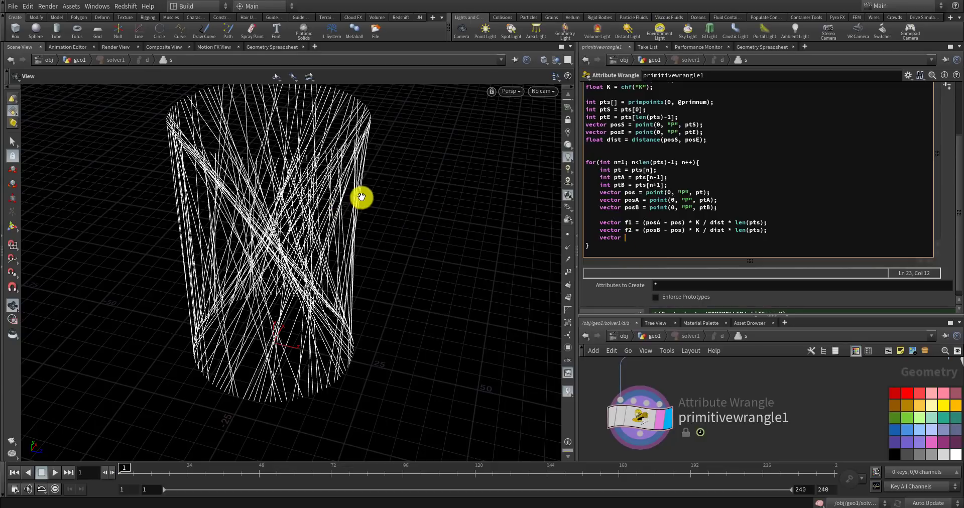
type("f3 = {0,0,0};")
- Write for(int i=0; i<len(prims); i++){ containing int npts[] = primpoints(0, prims[i]);
key("Return")
key("Return")
type("for(int ")
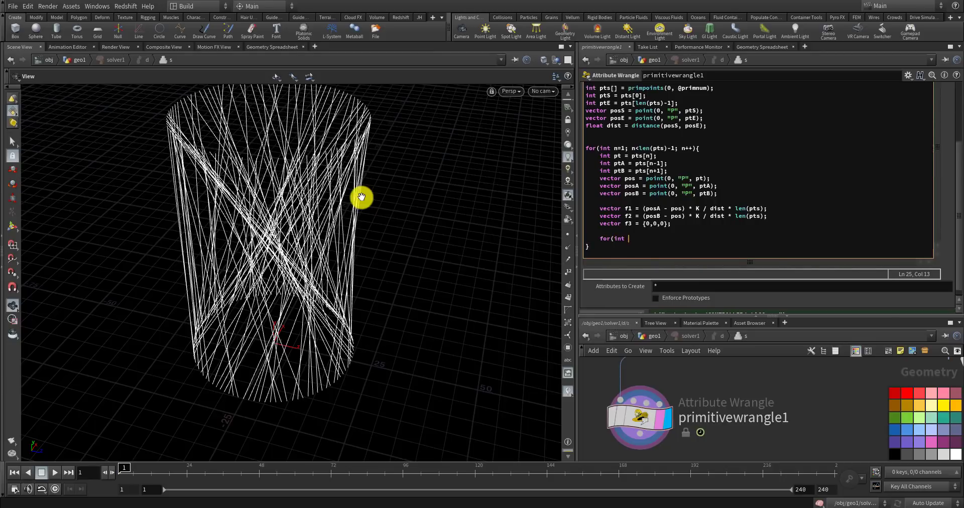
type("i")
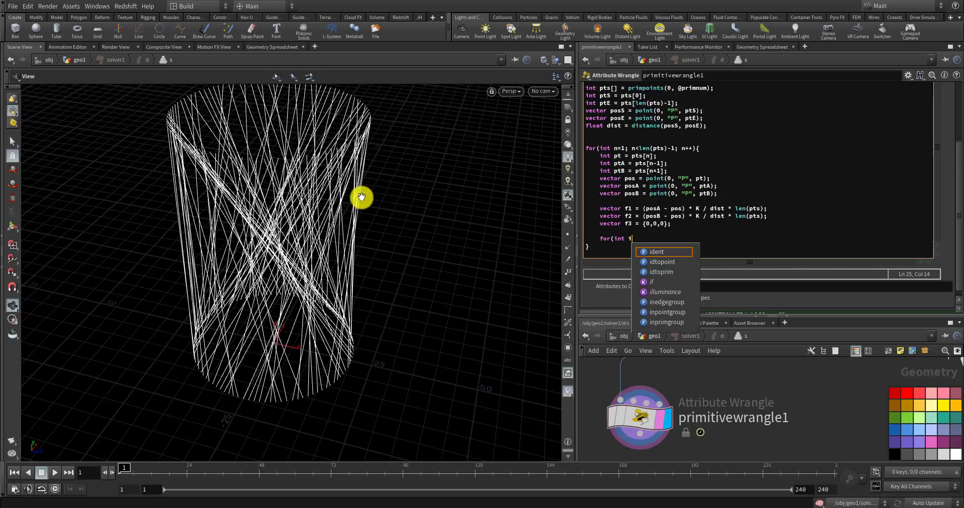
type("=0; ")
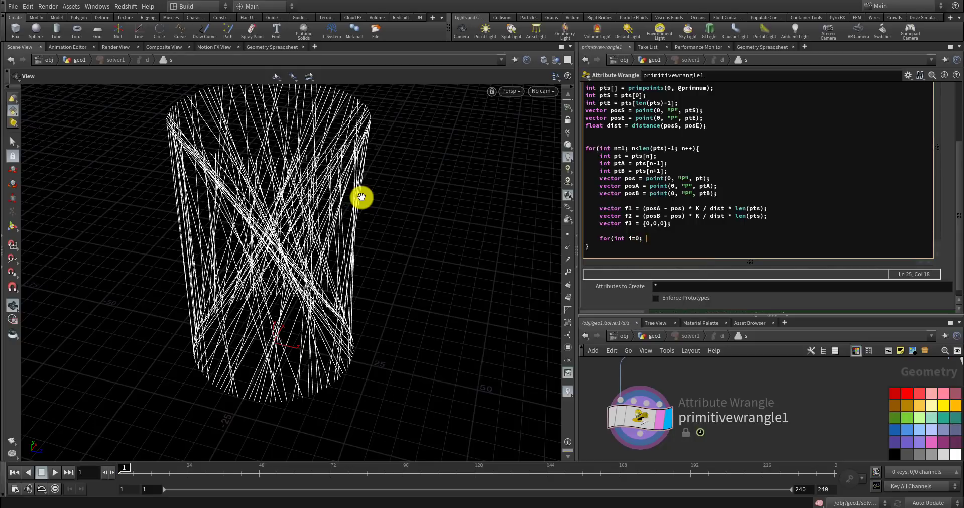
type("i<len")
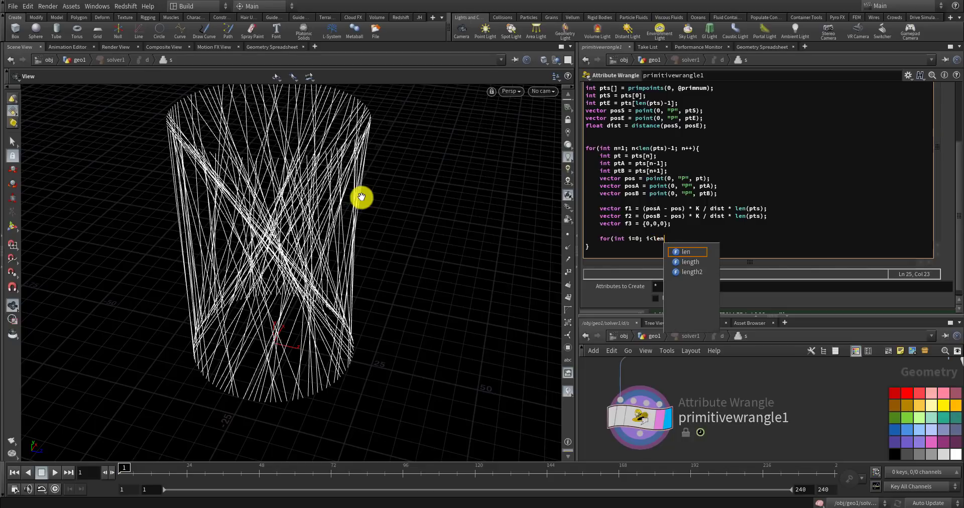
type("(")
type("prims")
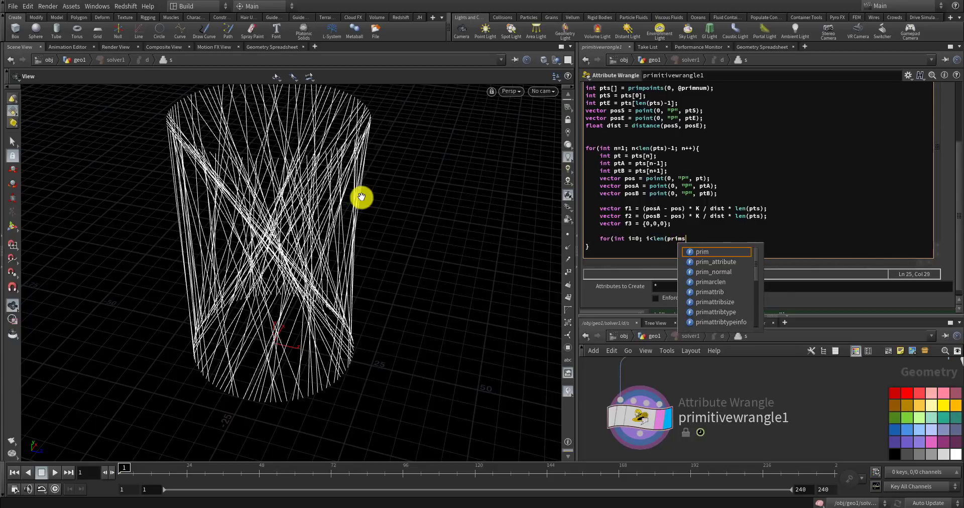
type("); i++)")
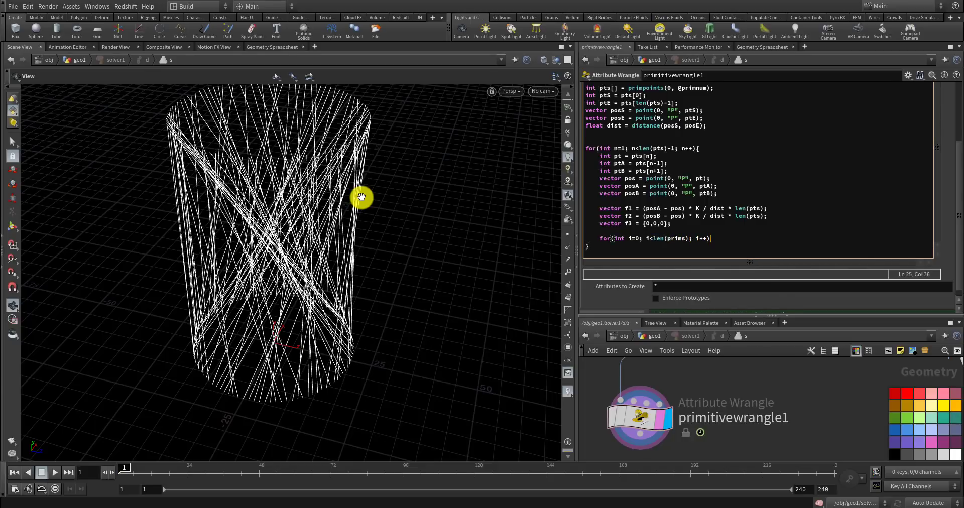
type("{")
key("Return")
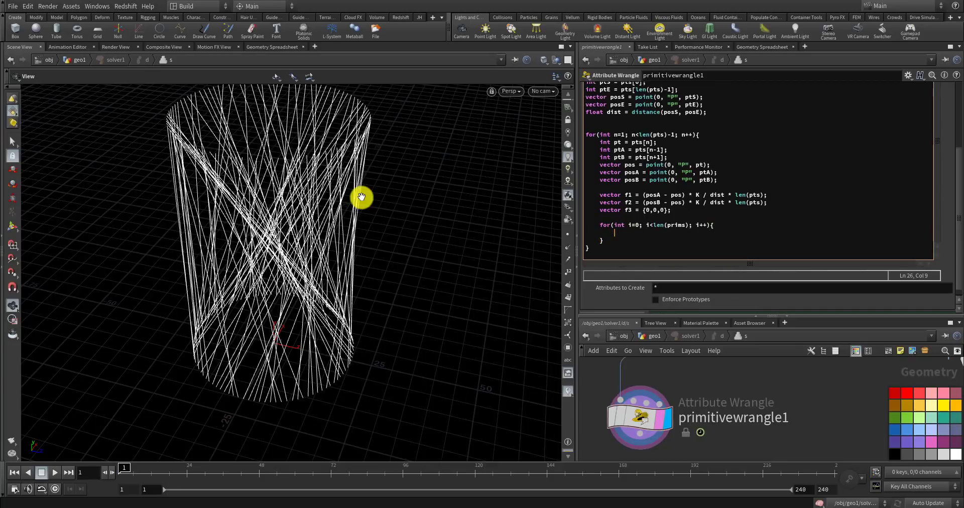
type("int np")
type("ts")
type("[] ")
type("= ")
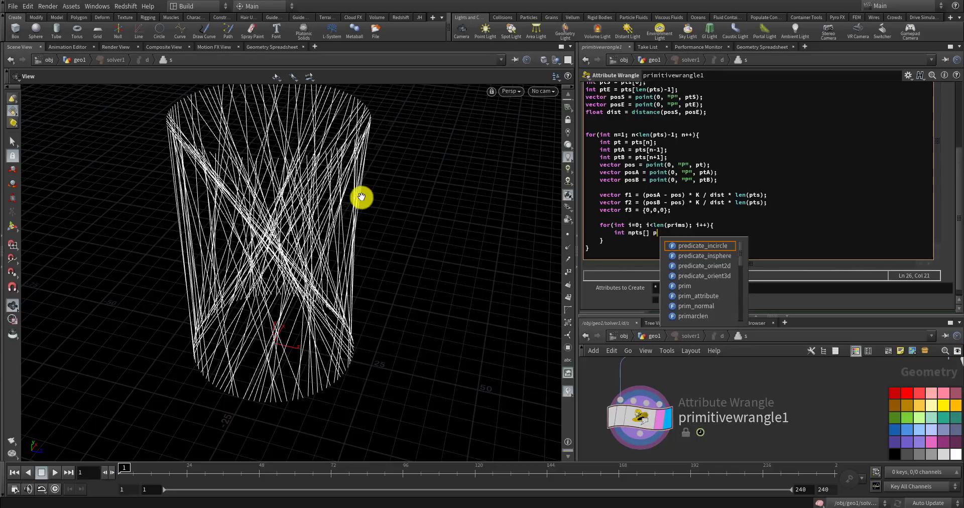
type("primpointss")
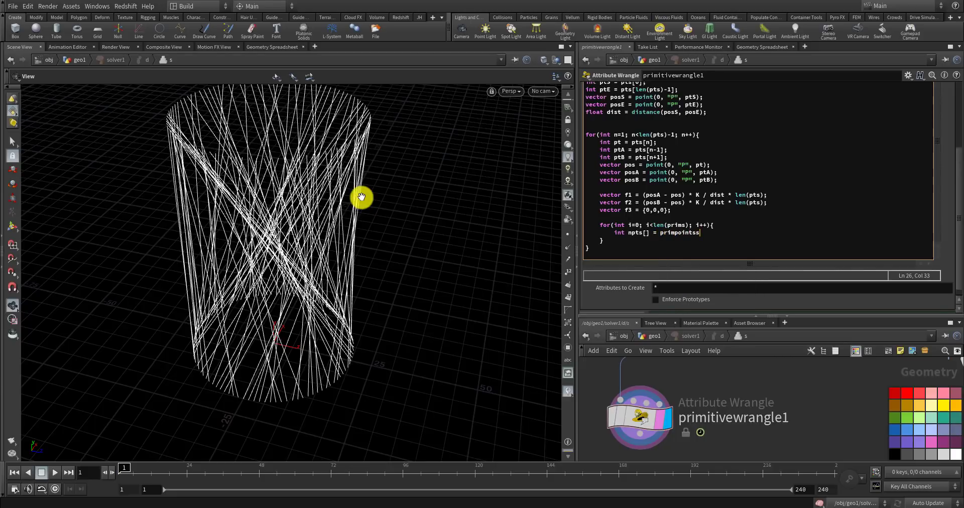
key("BackSpace")
type("(0, prims[i]);")
- Add int npt = npts[n] and vector npos = point(0, "P", npt), then begin vector tf
key("Return")
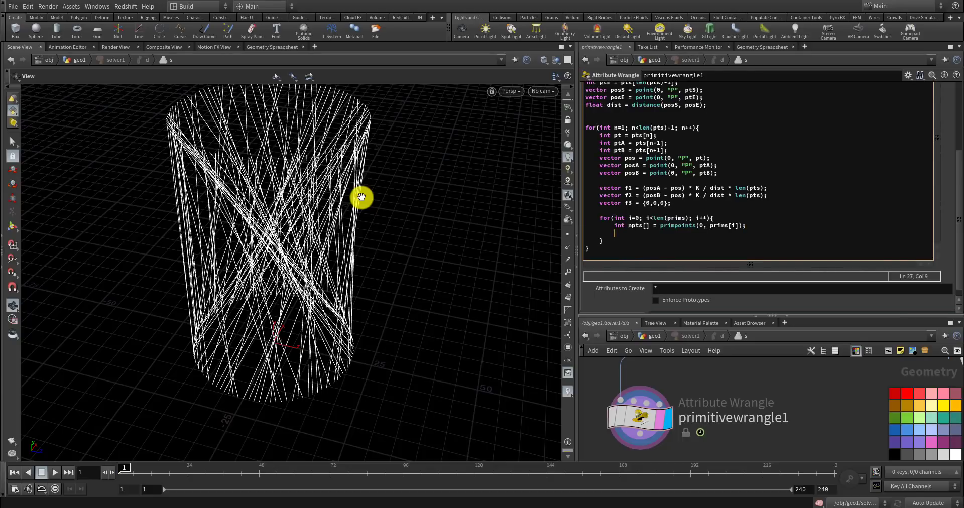
type("int npt = npts[n];")
key("Return")
type("vector npo")
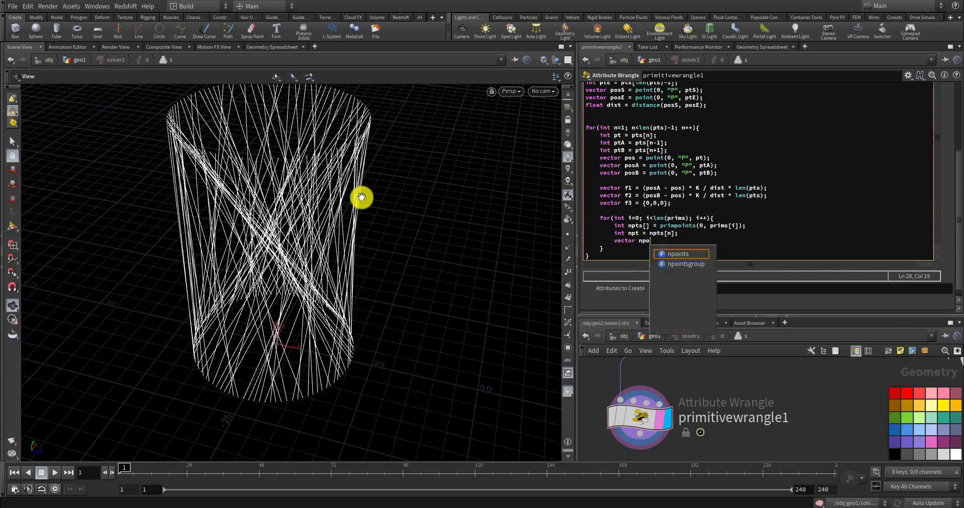
type("s = point")
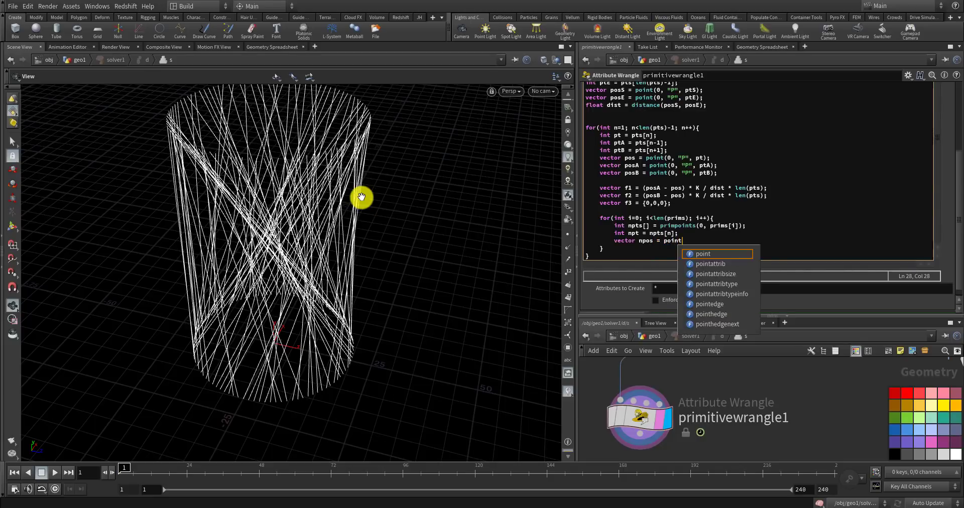
type(")(0,")
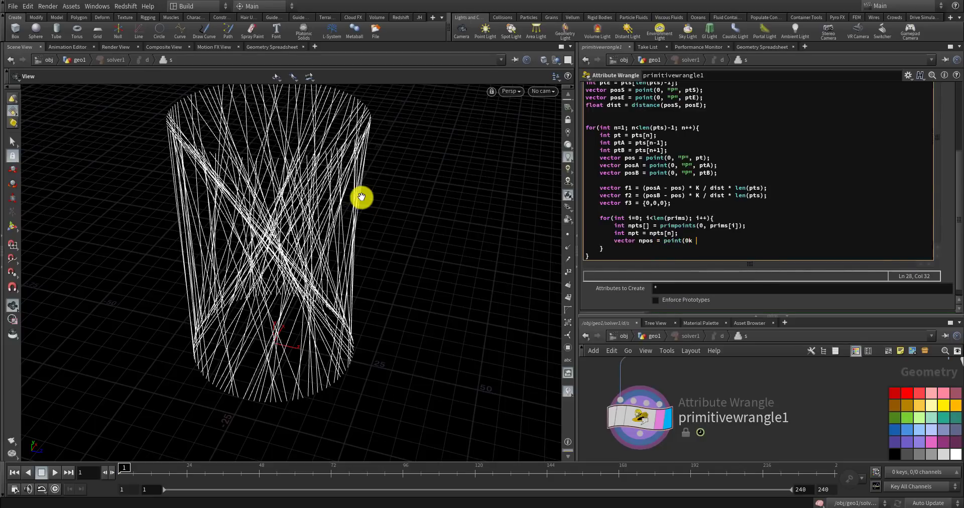
type("\"P\", npt);")
key("Return")
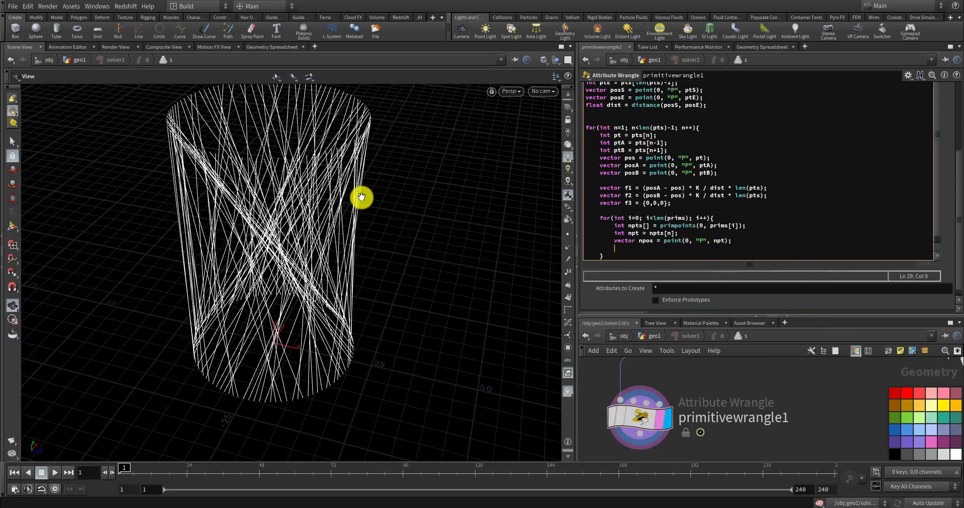
type("vector tf =")
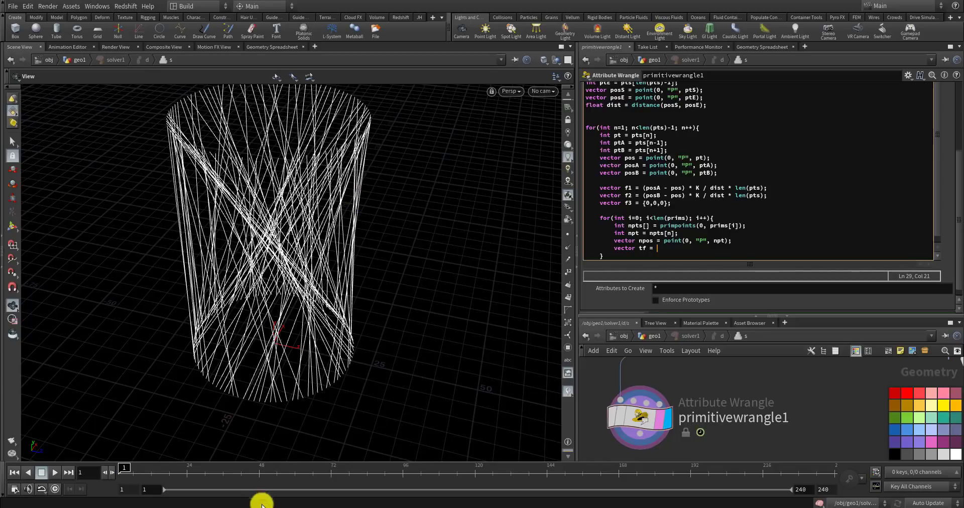
left_click(225, 506)
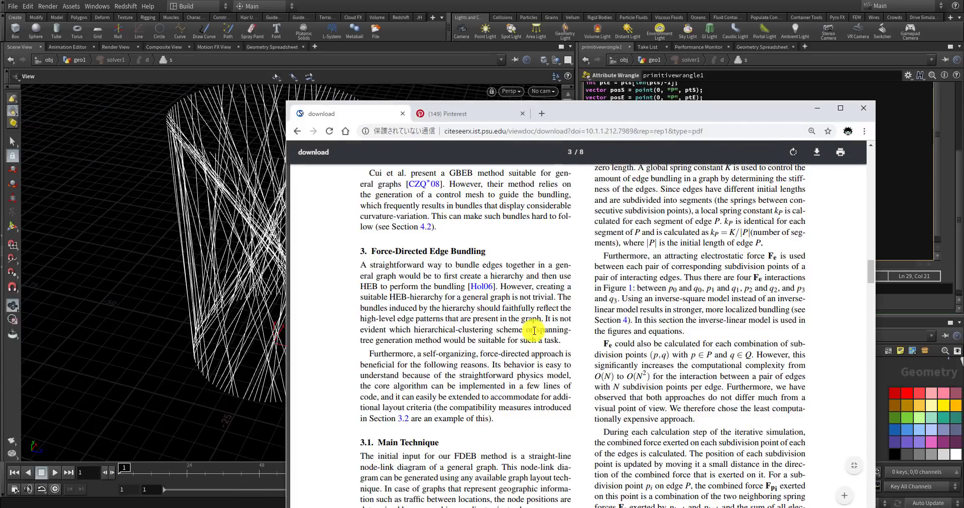
left_click_drag(651, 109, 617, 19)
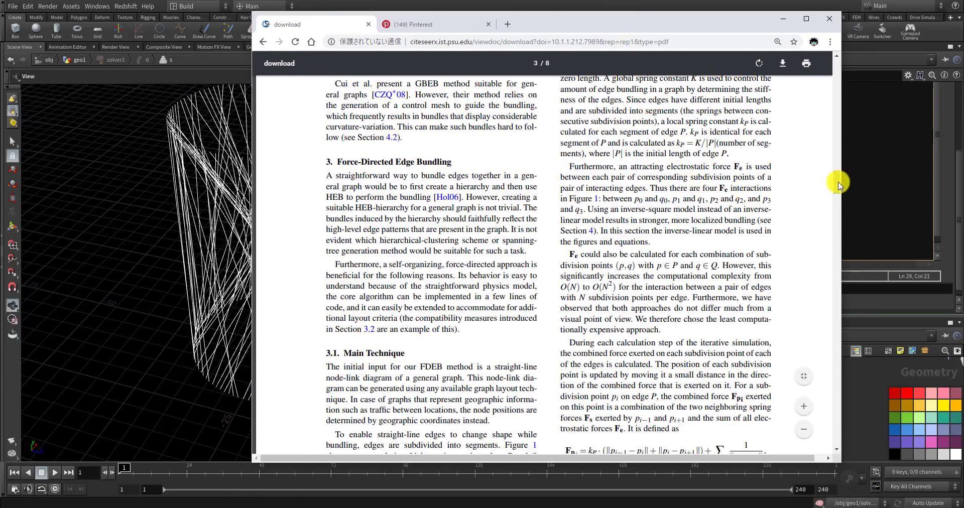
left_click_drag(838, 183, 841, 195)
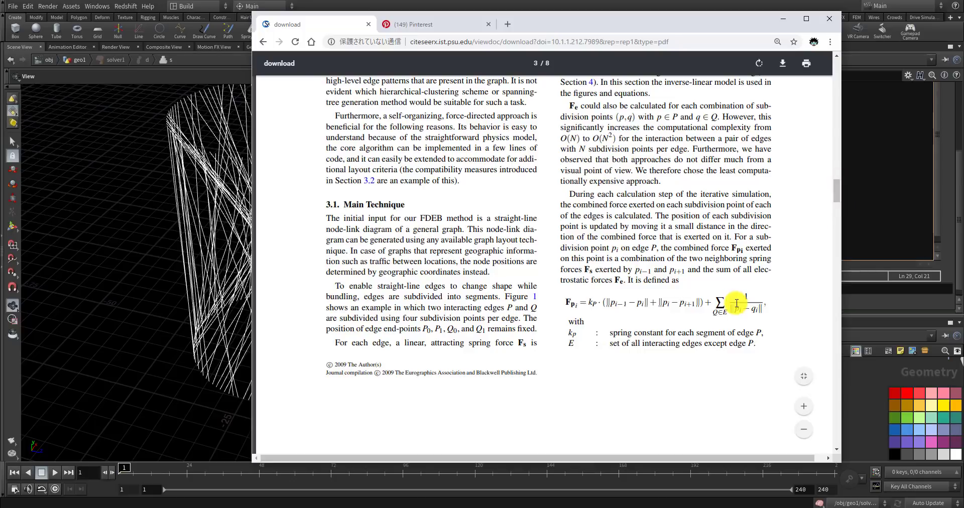
left_click_drag(713, 310, 768, 307)
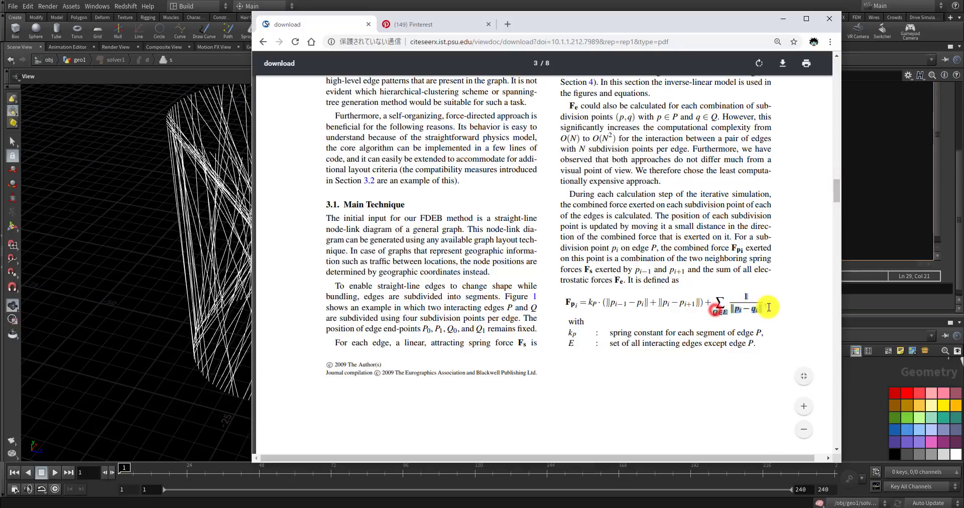
left_click(723, 306)
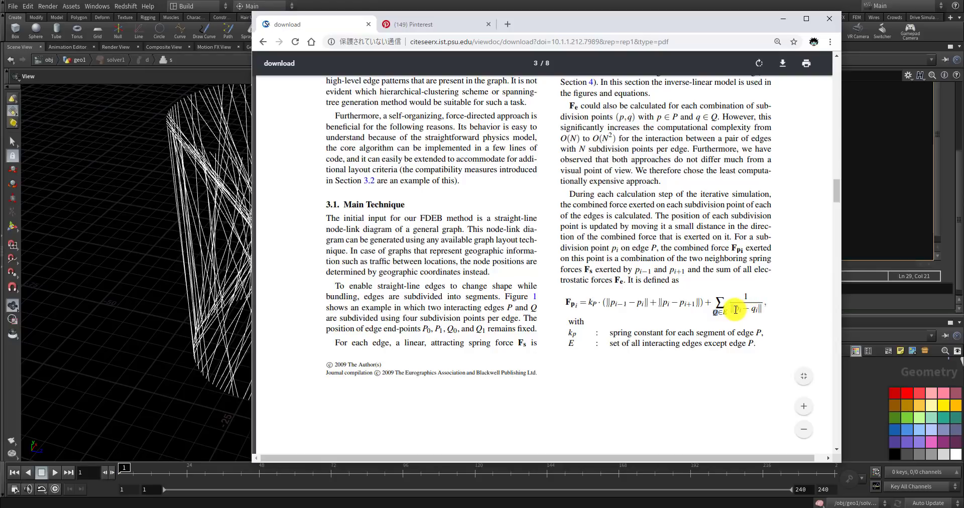
left_click_drag(745, 308, 759, 315)
left_click_drag(740, 315, 739, 316)
double_click(753, 310)
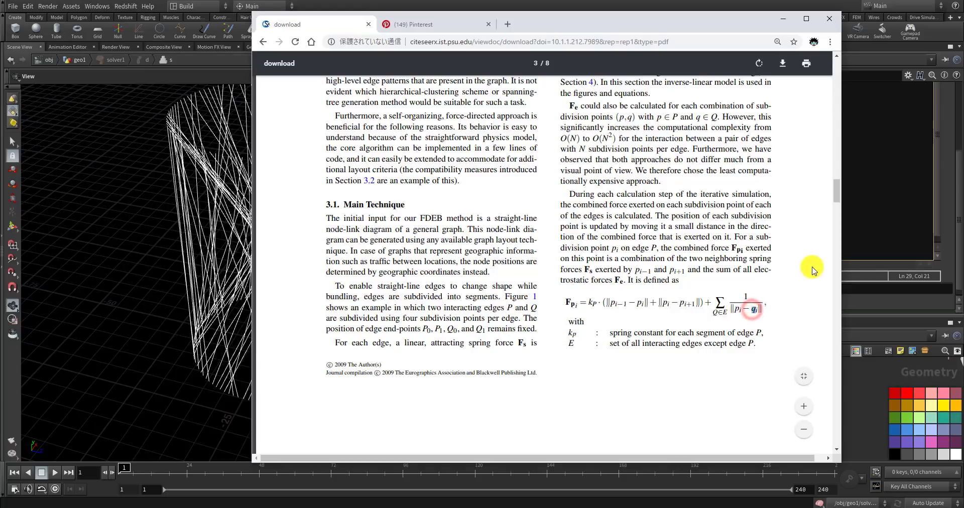
left_click(845, 252)
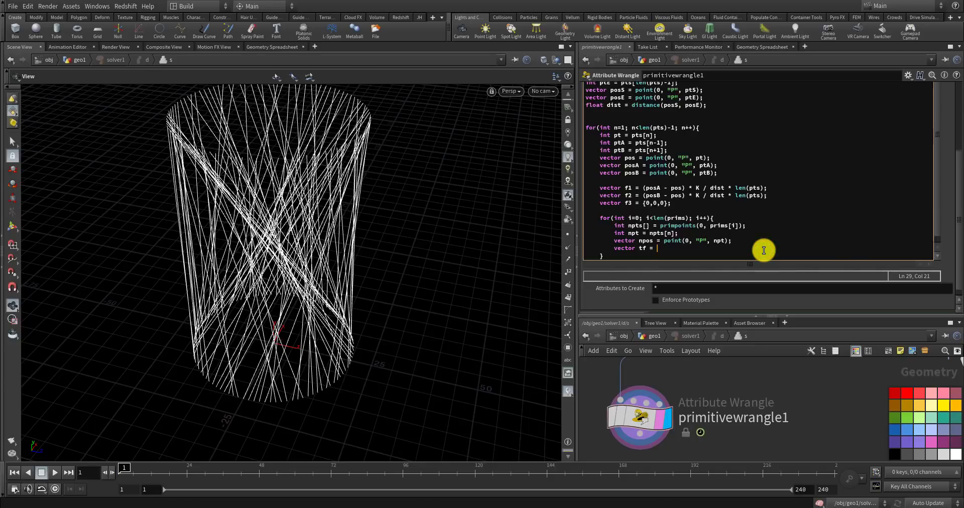
- Complete tf = (npos - pos) * 1.0 / distance(pos, npos)
type("(npos")
key("BackSpace")
key("BackSpace")
key("BackSpace")
key("BackSpace")
type("- pos) * 1.0 / dista")
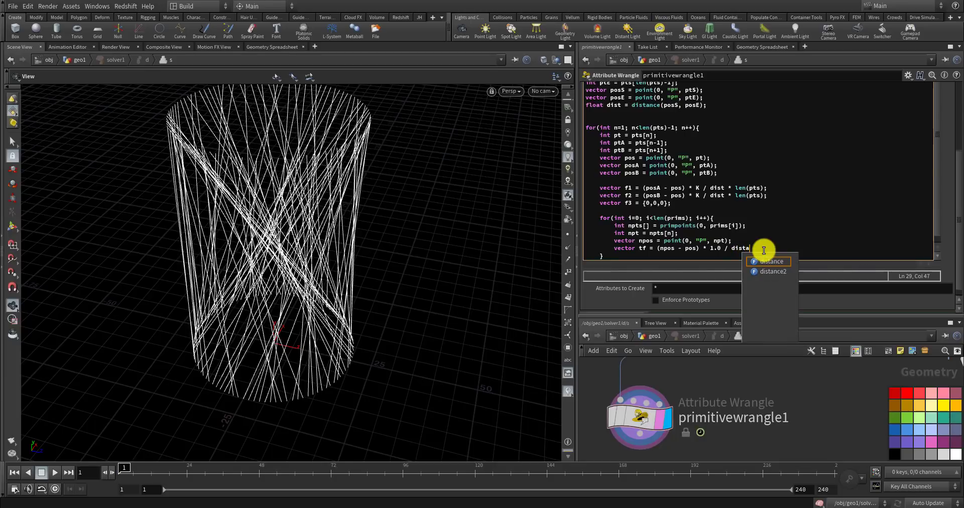
type("nce(")
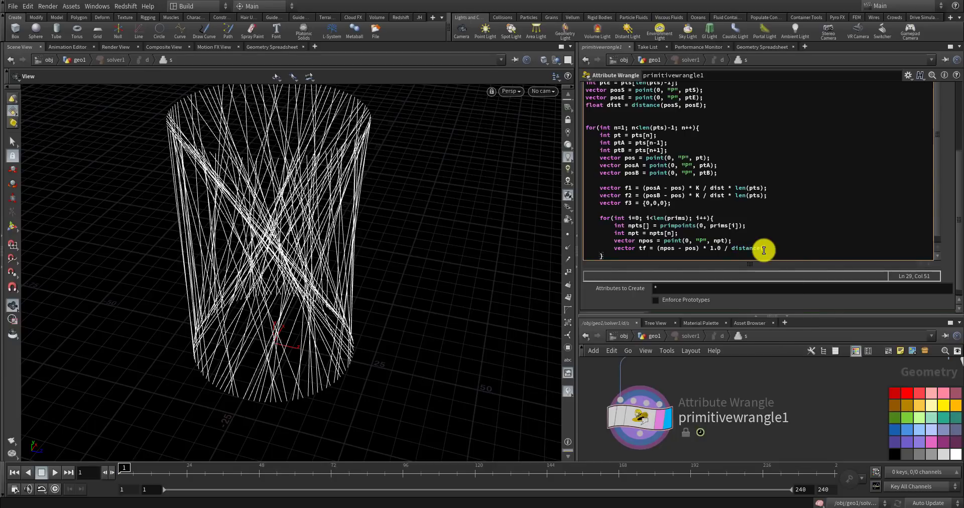
type("pos, npos);")
key("Return")
- Insert the f3 accumulation line inside the inner loop and check where f3 is used
left_click_drag(939, 161, 935, 188)
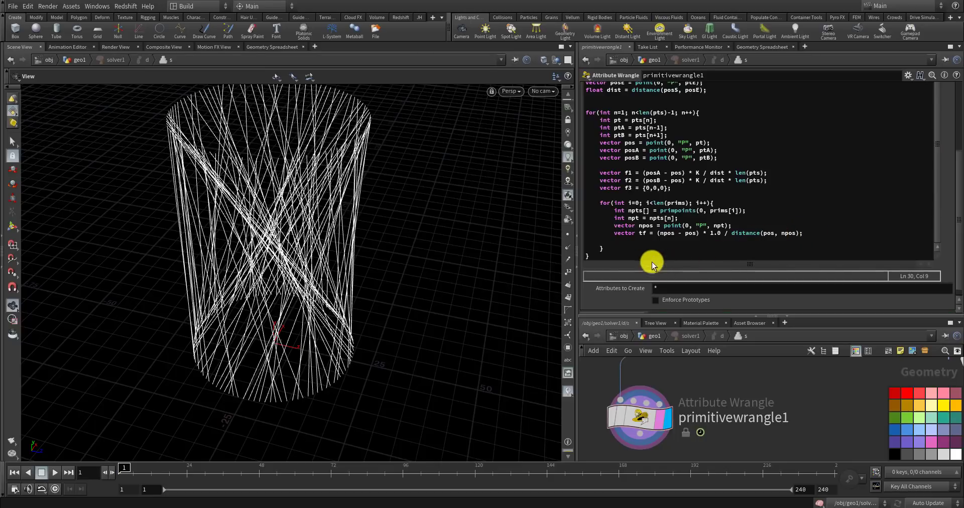
left_click(641, 245)
key("Return")
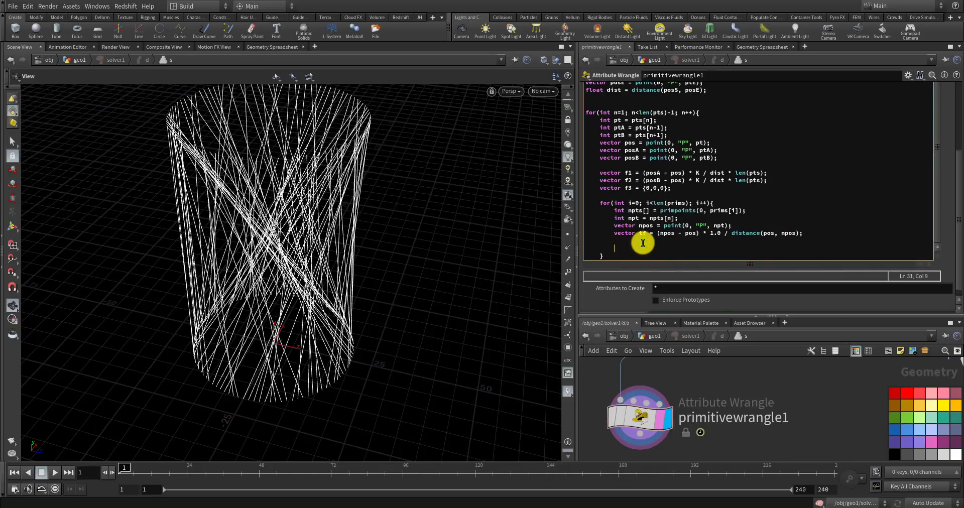
type("f3")
key("BackSpace")
type("f")
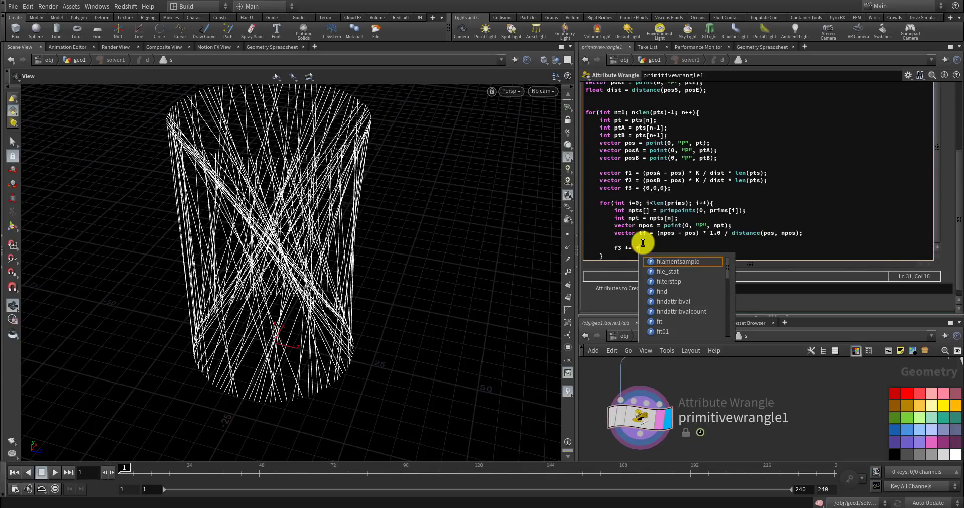
type("1")
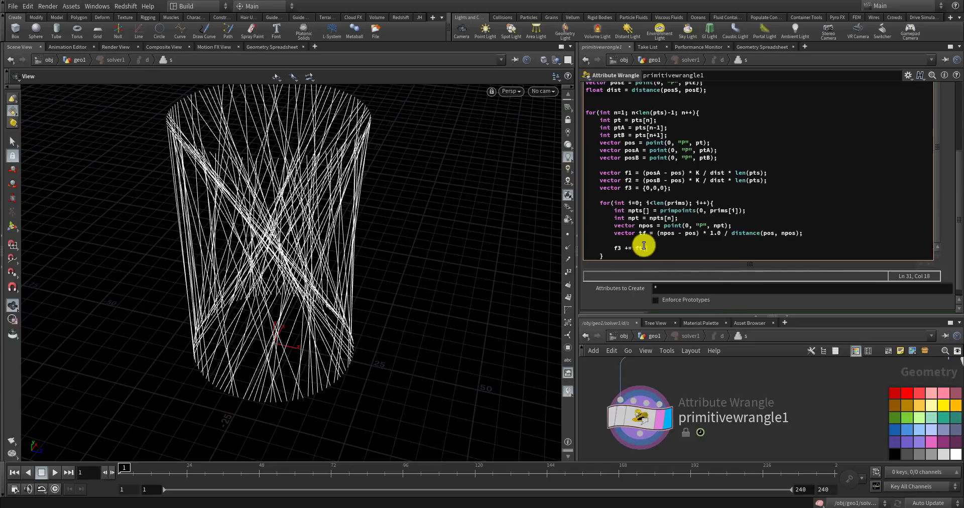
left_click(619, 247)
double_click(618, 247)
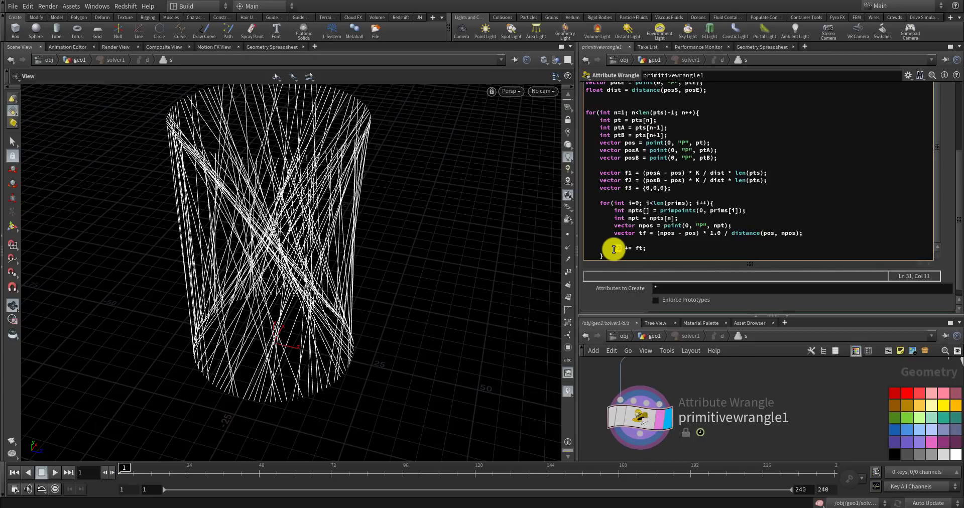
left_click(647, 240)
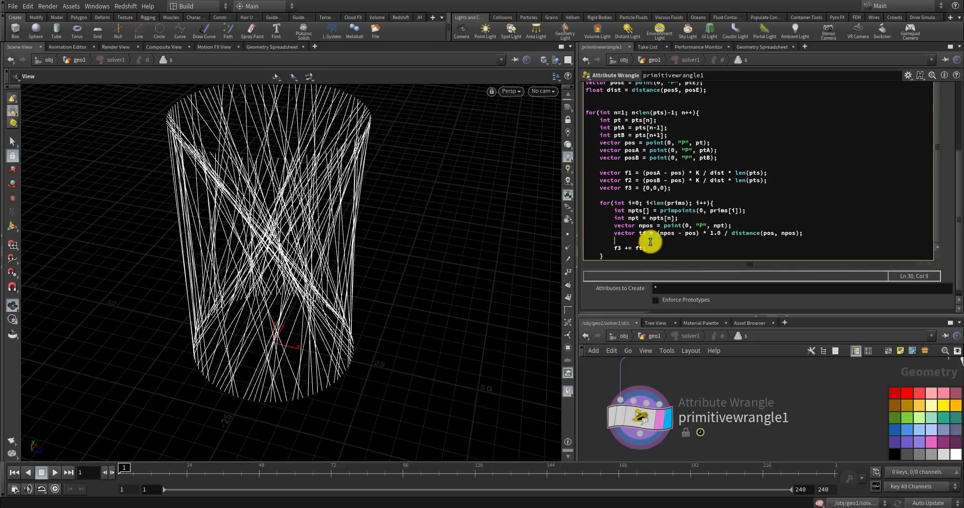
- Wrap the f3 += ft; line in an if(length(tf) < distance(pos, npos)){ } block
key("Return")
type("if(")
type("length")
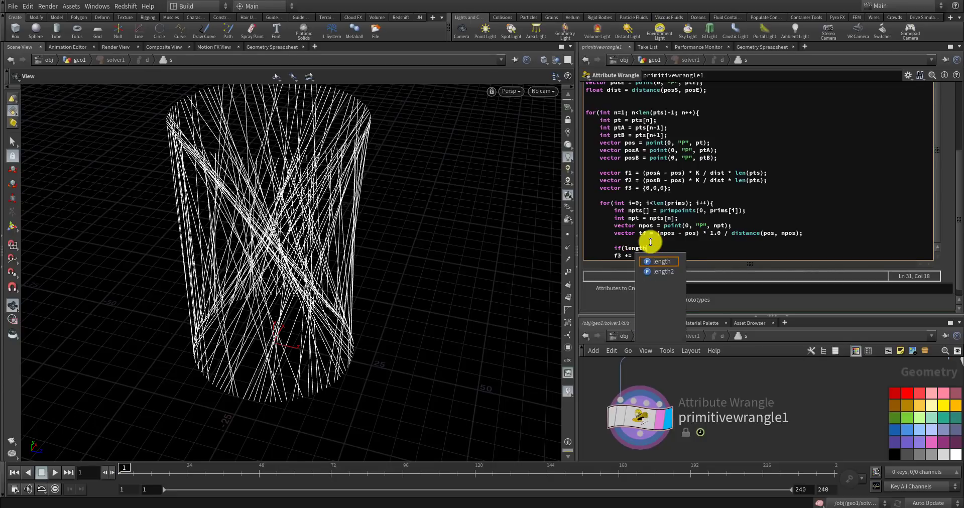
type("(tf)")
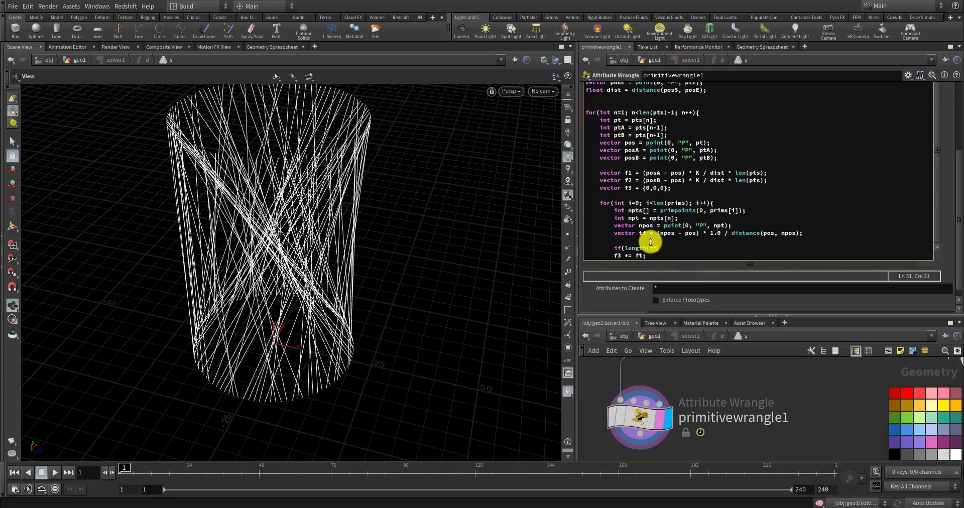
type(" < distance(pos, npos)){")
key("Down")
key("Return")
type("}")
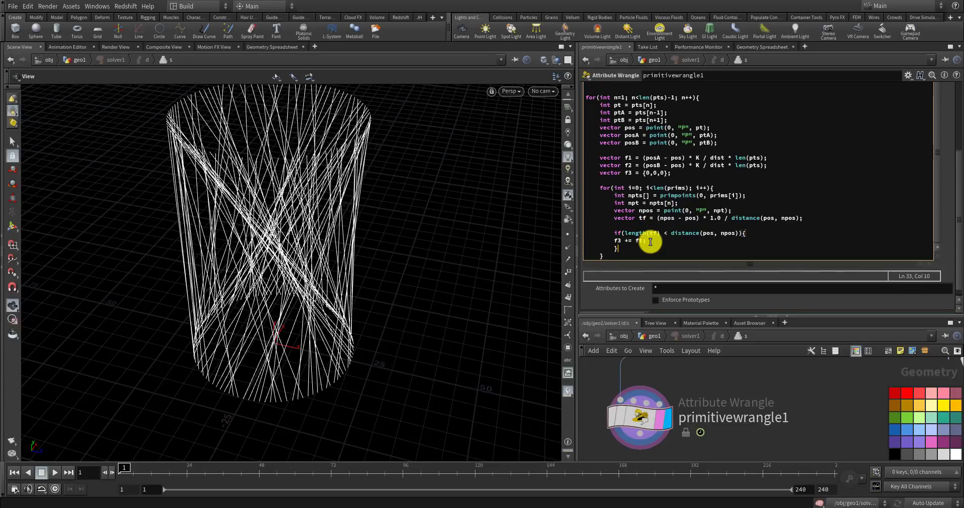
key("Up")
key("Home")
key("Tab")
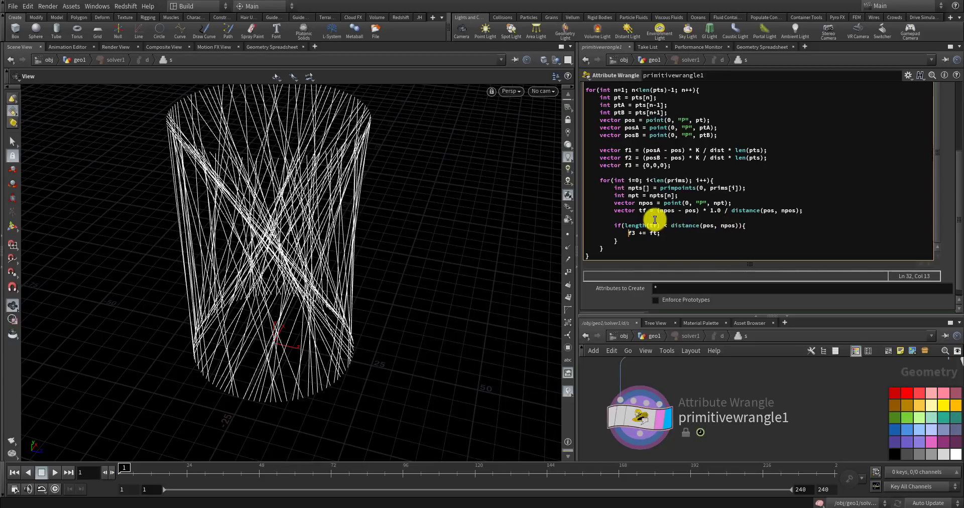
- Check the help for length(), then briefly comment out and restore the if block
left_click_drag(660, 225, 625, 226)
mouse_move(625, 227)
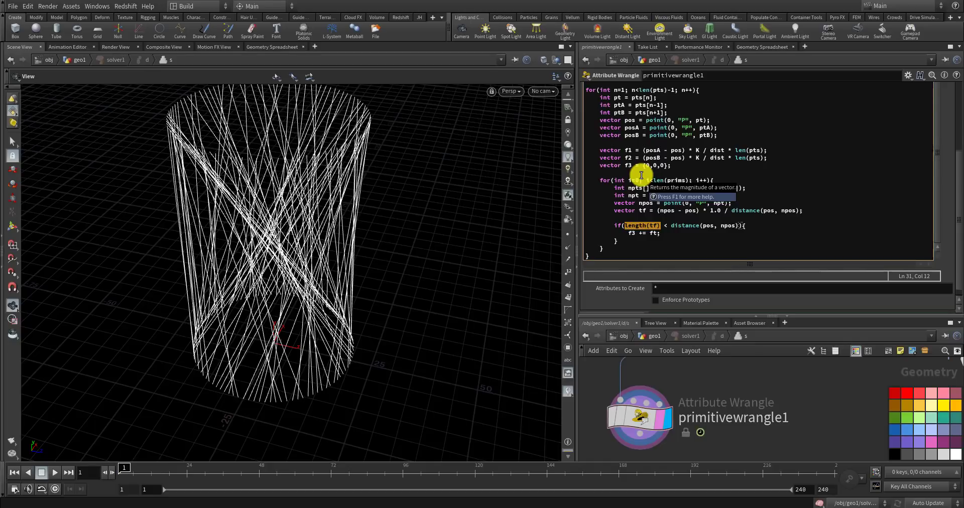
left_click(688, 238)
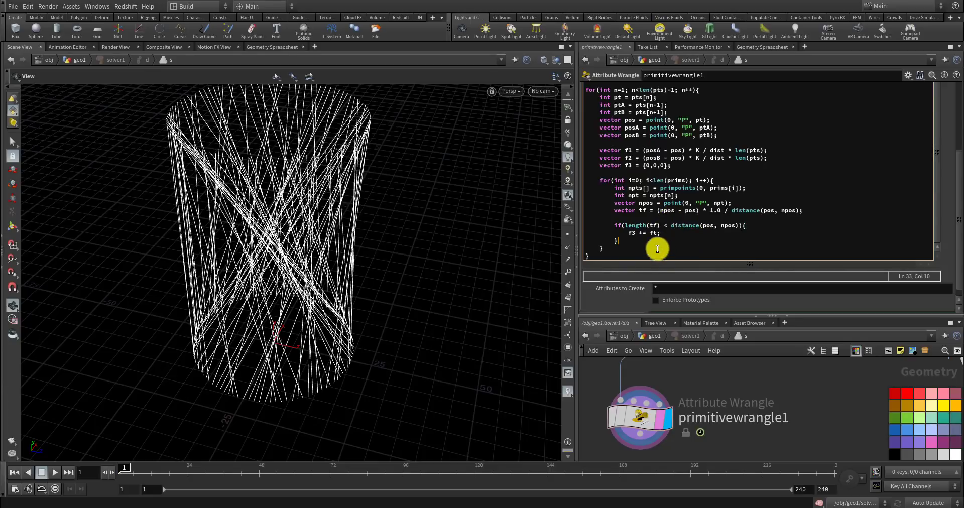
left_click(615, 240)
left_click(611, 226)
type("//")
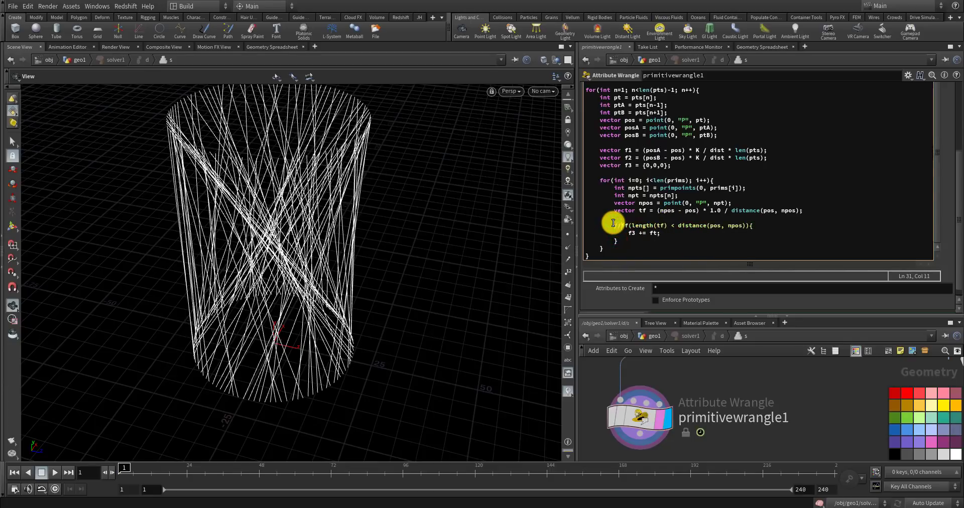
key("Down")
key("Down")
type("//")
key("BackSpace")
key("BackSpace")
key("Up")
key("Up")
key("BackSpace")
key("BackSpace")
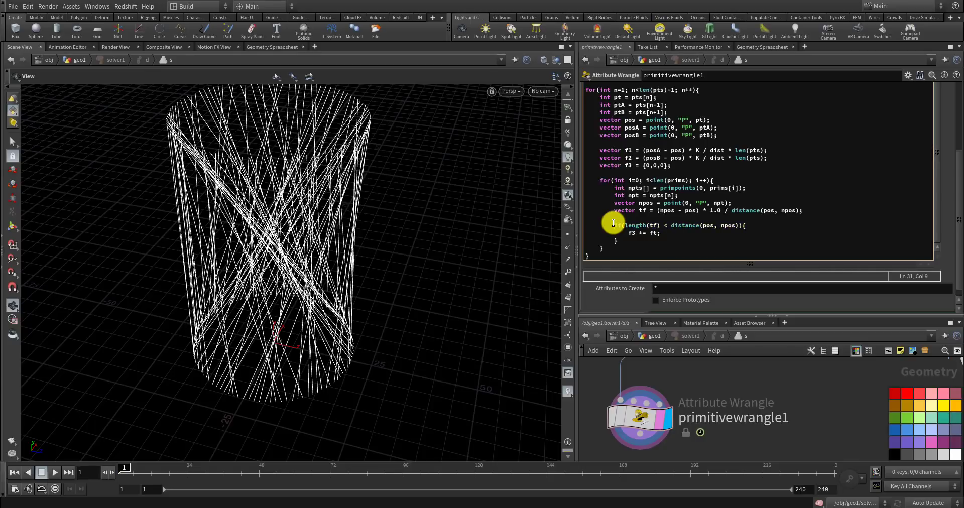
left_click(633, 241)
left_click(616, 251)
- Add vector f = (f1 + f2 + f3) * S; after the inner loop
key("Return")
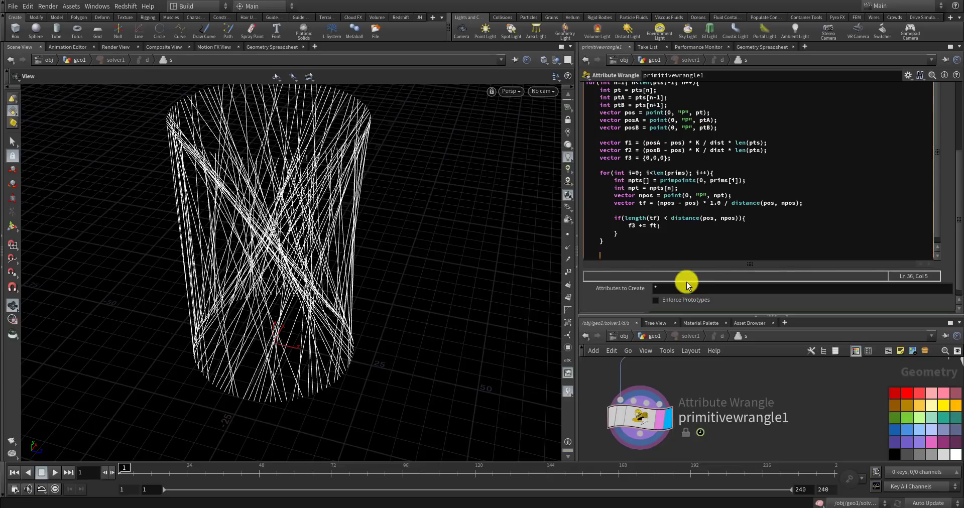
type("vecto")
key("BackSpace")
type("r ")
type("f1")
key("BackSpace")
key("BackSpace")
type("= (f1 + f2 + f3) * S;")
- Set each point's position with setpointattrib(0, "P", pt, pos + f);
key("Return")
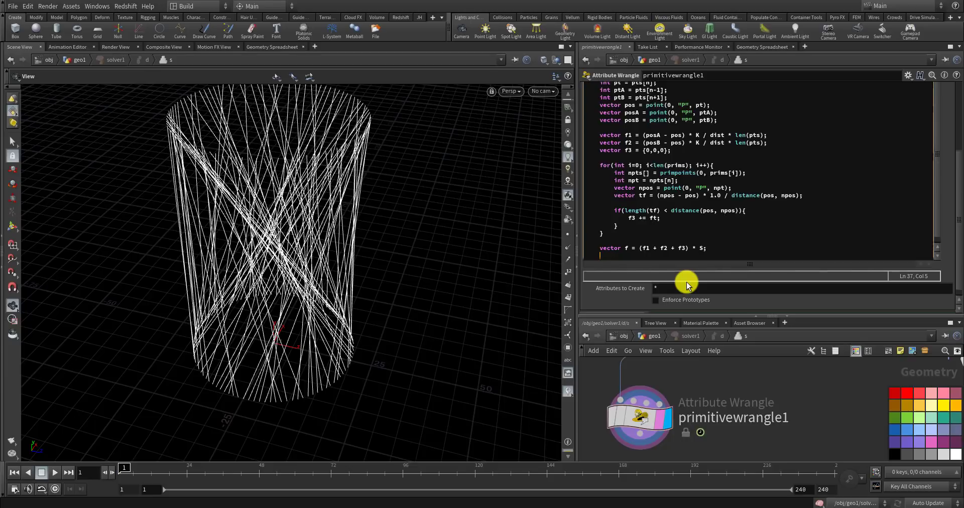
type("setpoint")
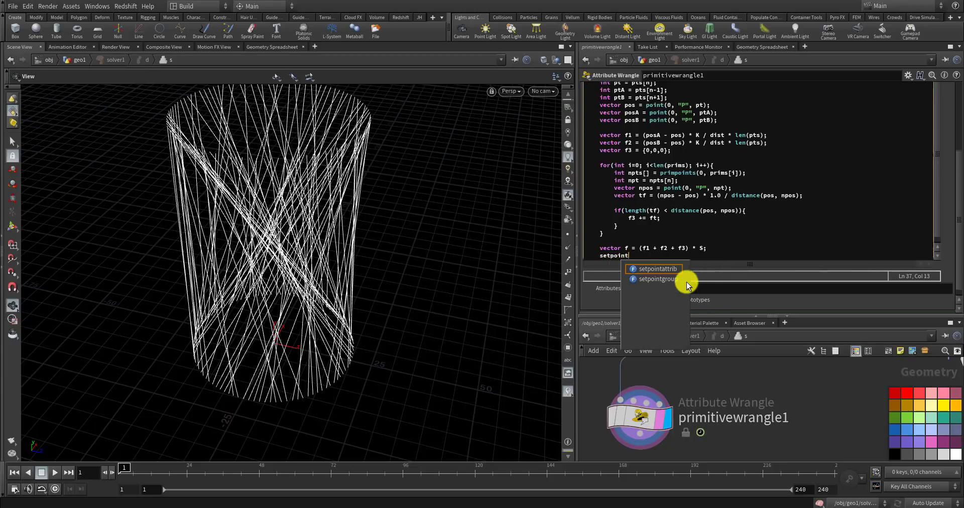
type("attrib(0, ")
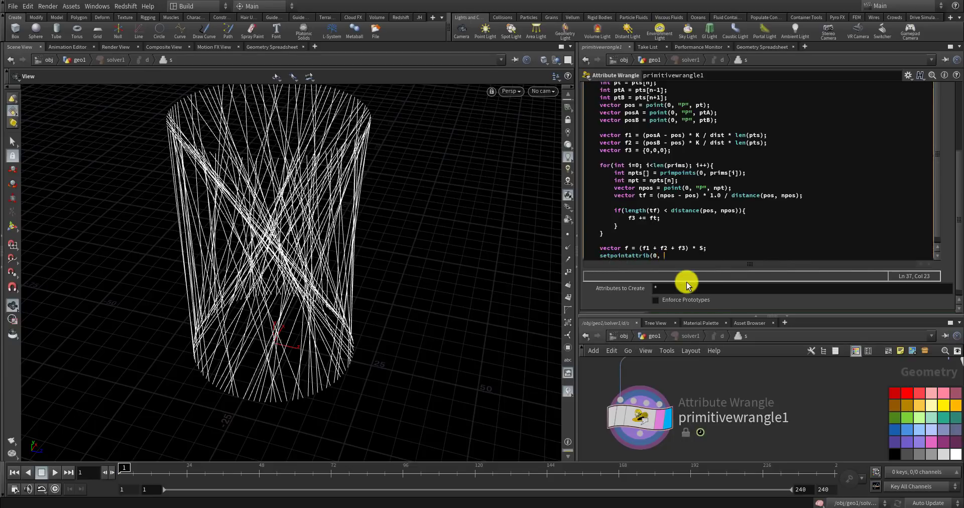
type("\"forc")
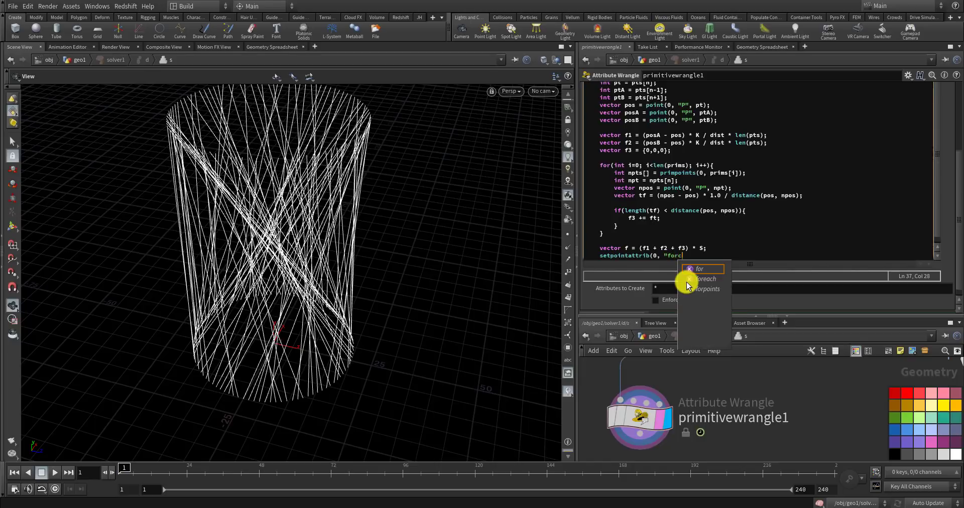
type("e\", pt,")
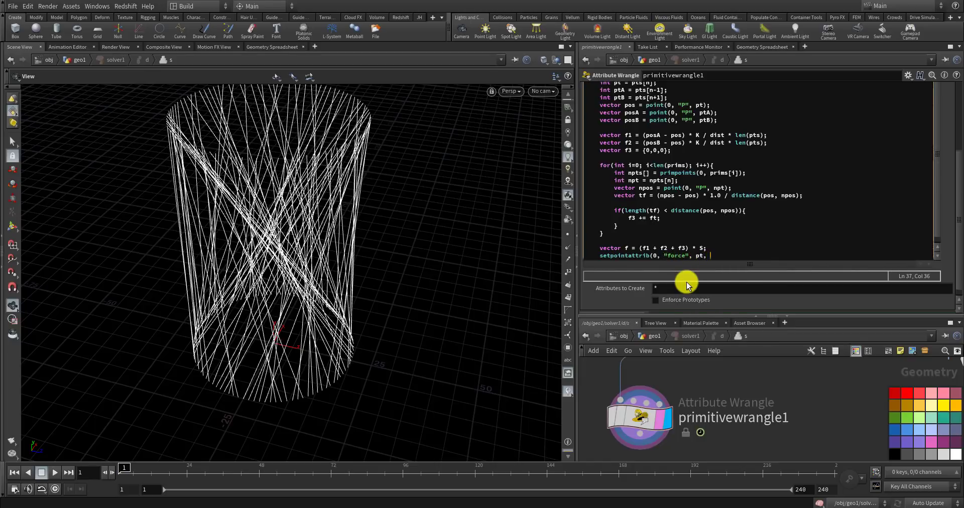
key("ctrl+shift+Left")
key("ctrl+shift+Left")
key("ctrl+shift+Left")
key("ctrl+shift+Left")
key("ctrl+shift+Left")
key("ctrl+shift+Left")
key("ctrl+shift+Left")
key("ctrl+shift+Left")
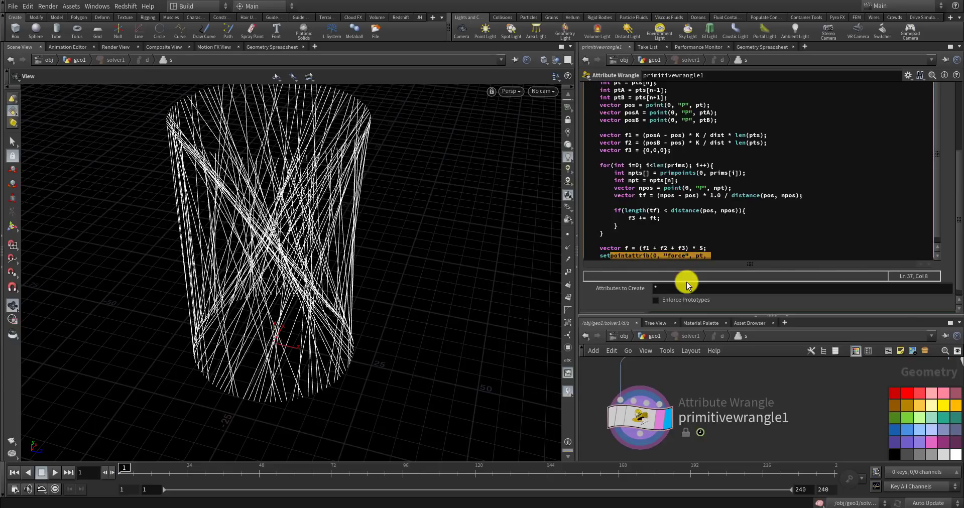
key("BackSpace")
key("Return")
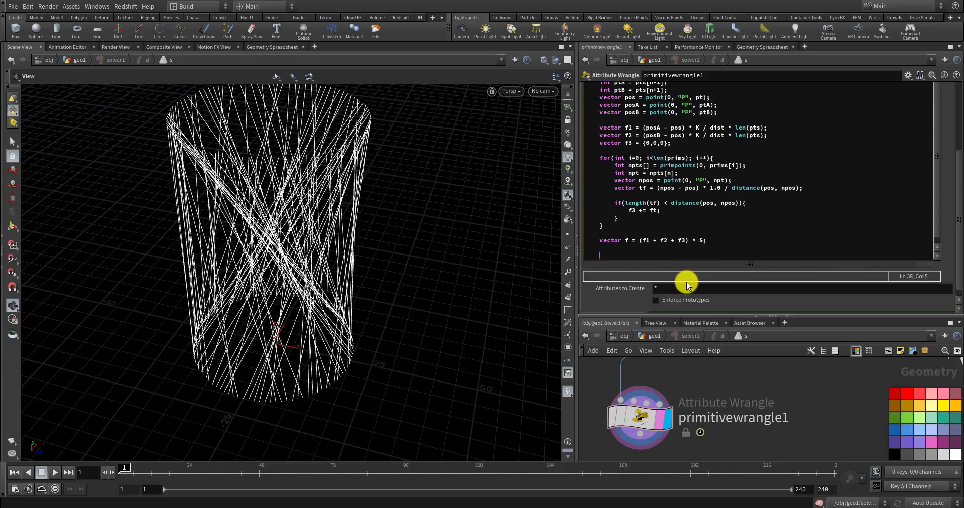
scroll(689, 240, "down", 1)
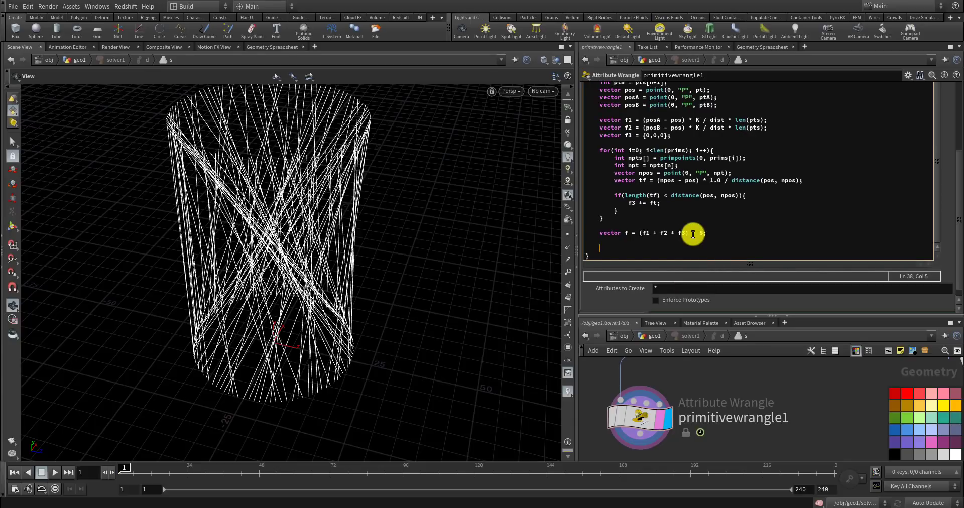
type("set")
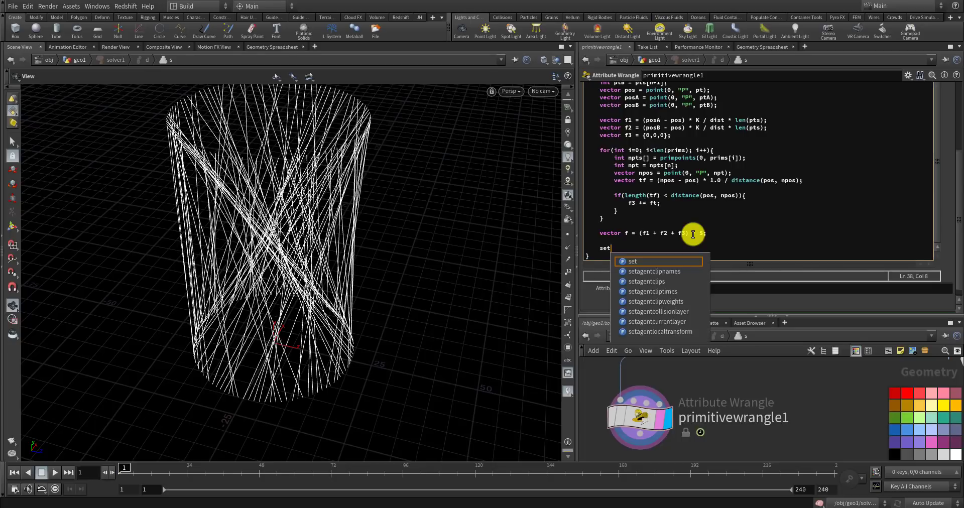
type("p")
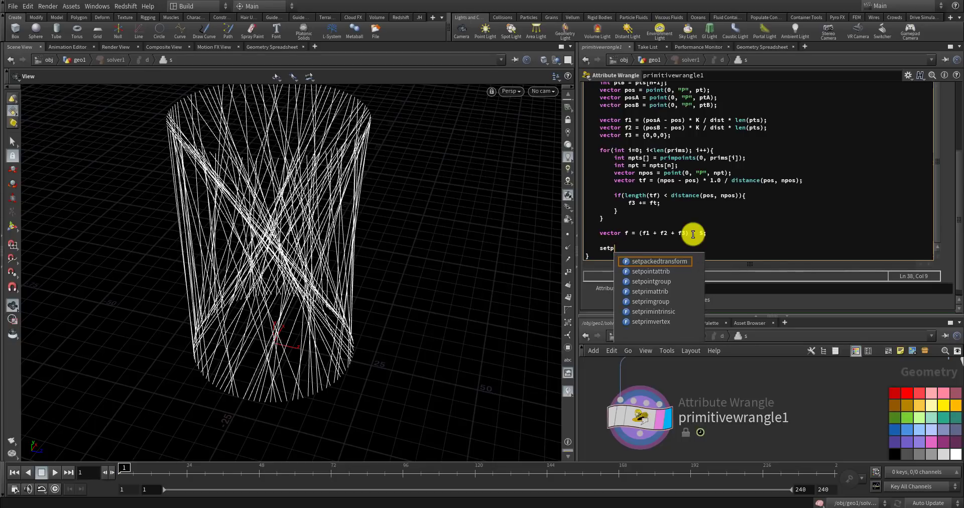
type("oint(")
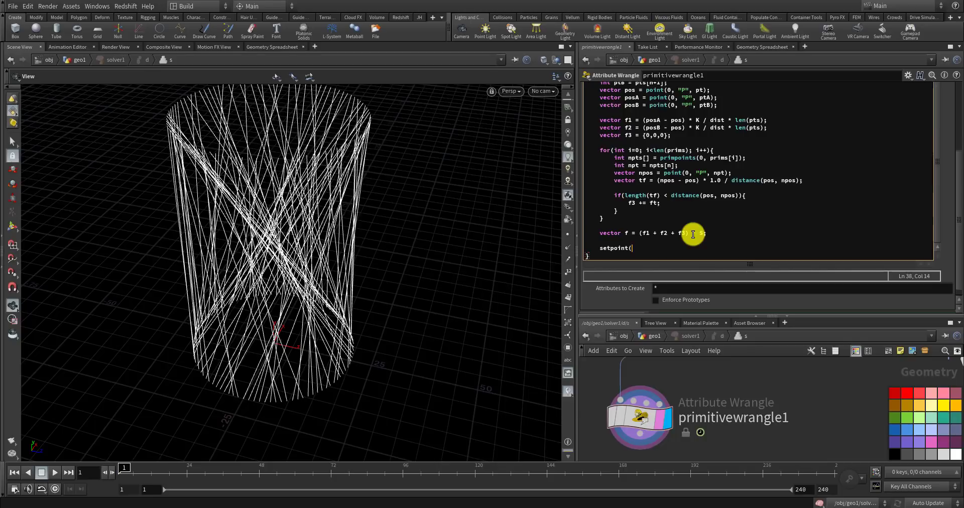
key("BackSpace")
type("attrib(0, \"P\", pt, pos + f);")
- Correct the accumulation to f3 += tf; so the wrangle cooks without errors
left_click(746, 384)
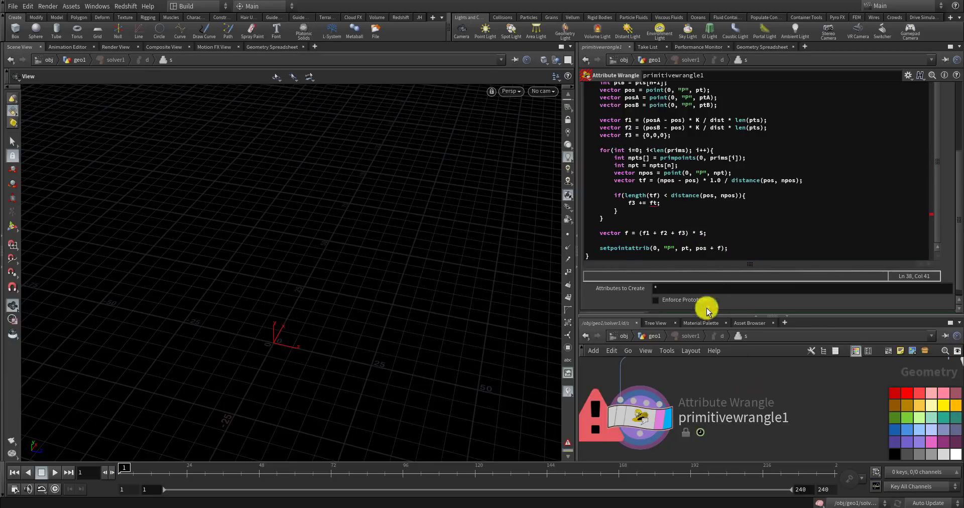
double_click(650, 203)
type("tf;")
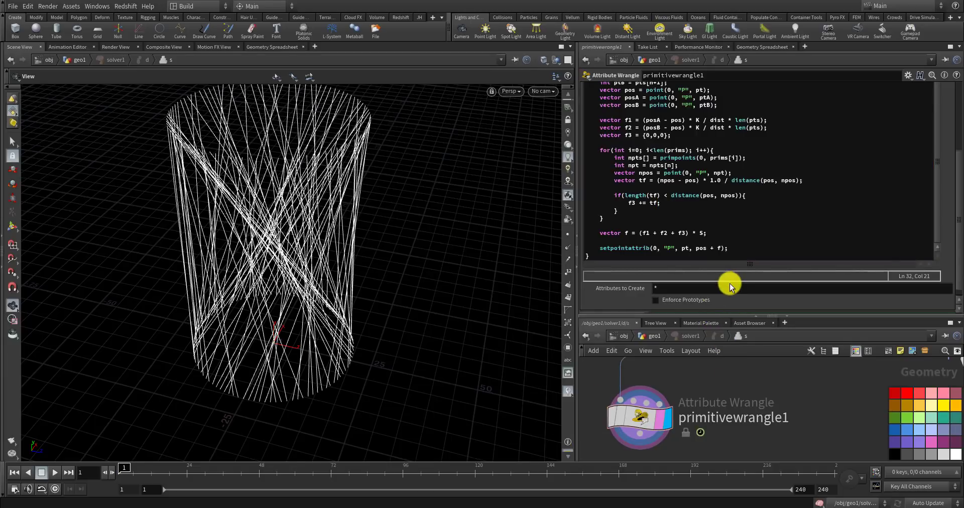
scroll(708, 387, "down", 2)
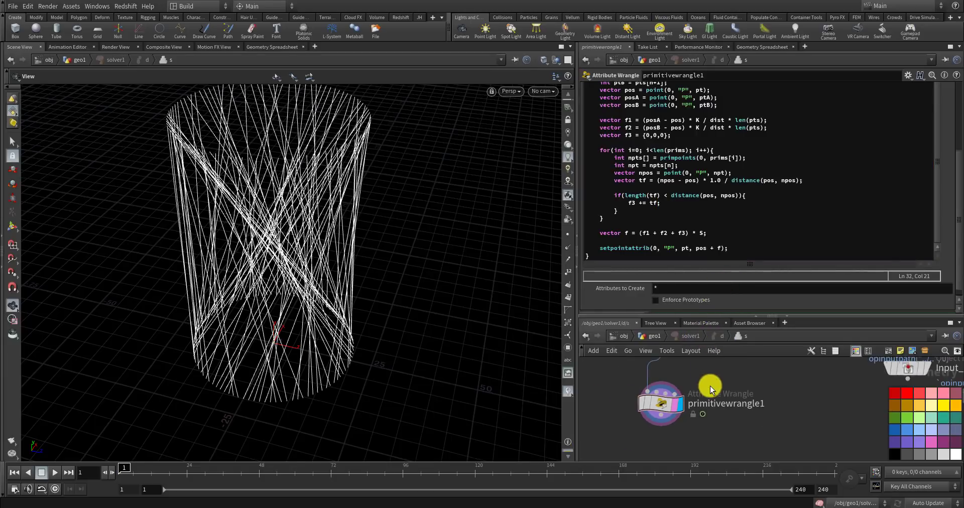
- Rename primitivewrangle1 to apply_force and make room below it
double_click(729, 402)
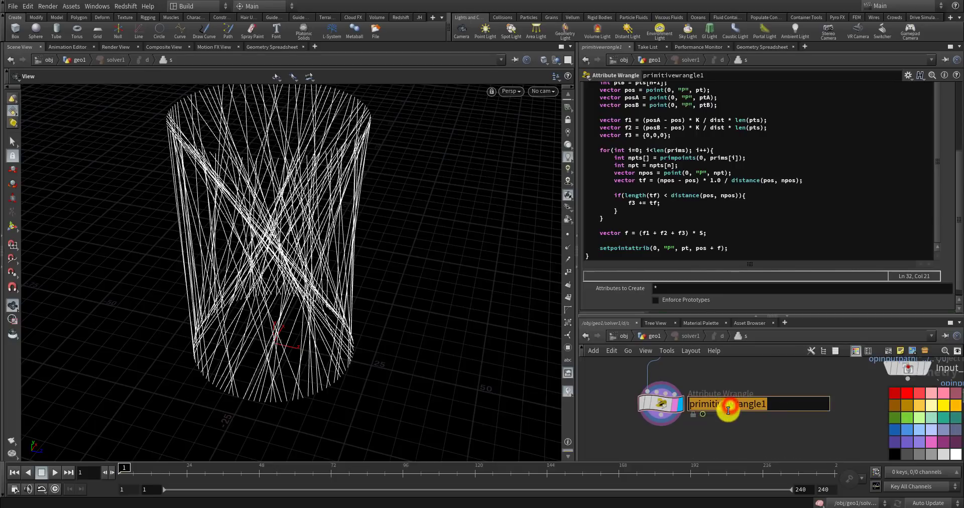
type("apply_force")
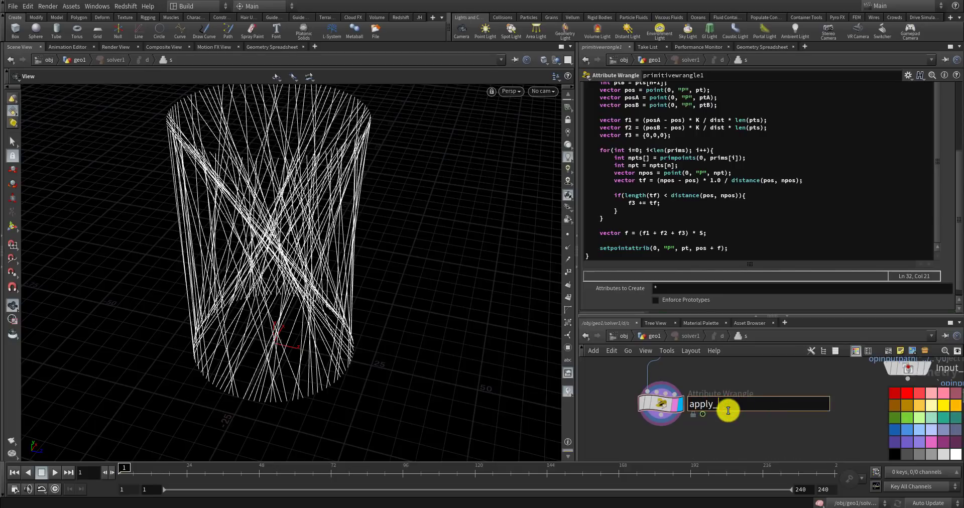
key("Return")
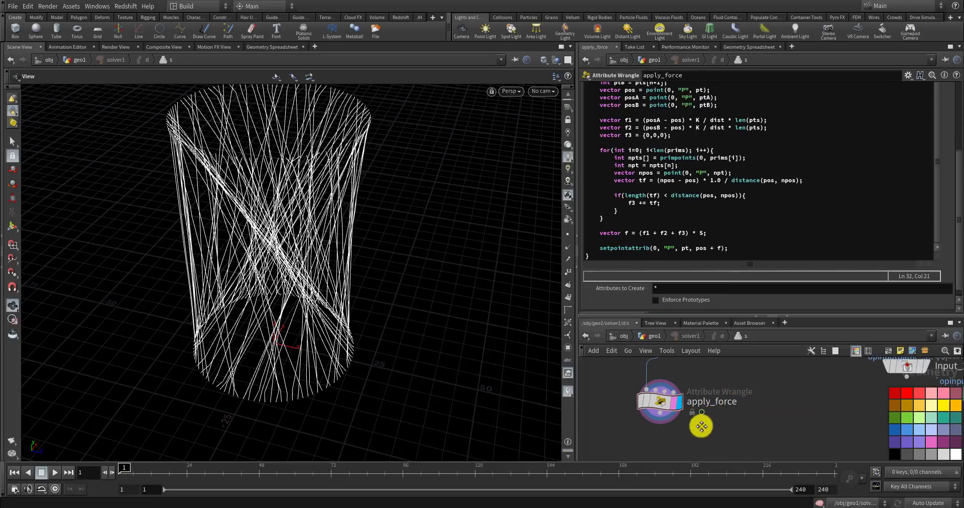
scroll(673, 424, "up", 2)
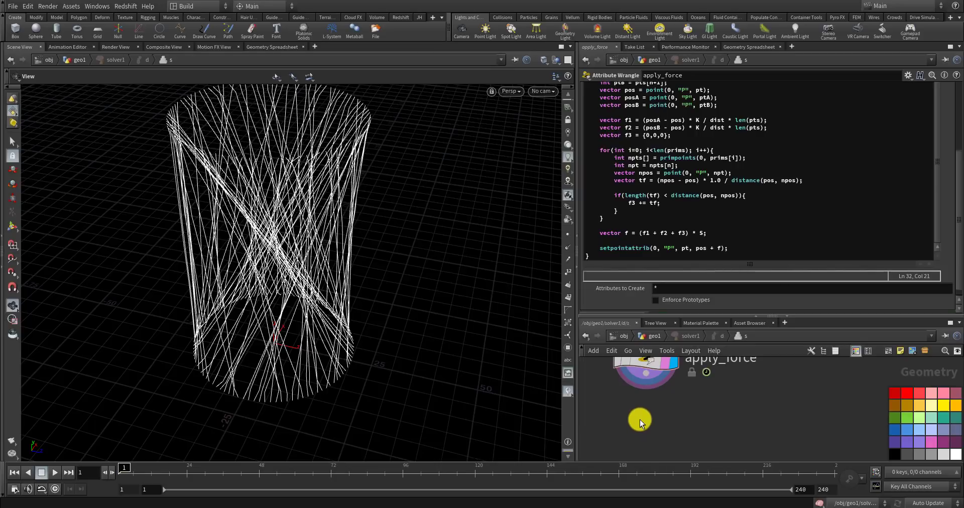
middle_click_drag(639, 419, 639, 421)
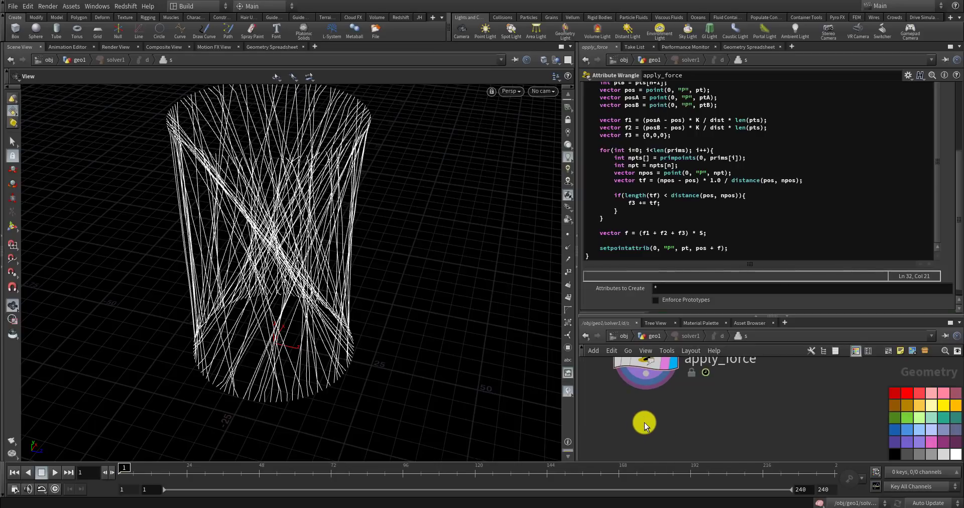
- Add a Detail-mode Attribute Wrangle below apply_force with f@S *= detail(0, "S_rate");
key("Tab")
type("att")
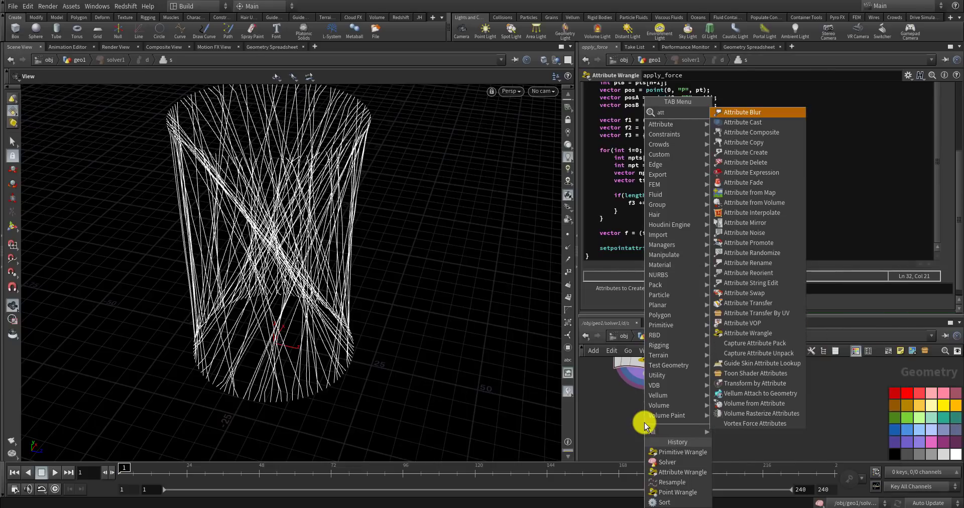
type("ribute")
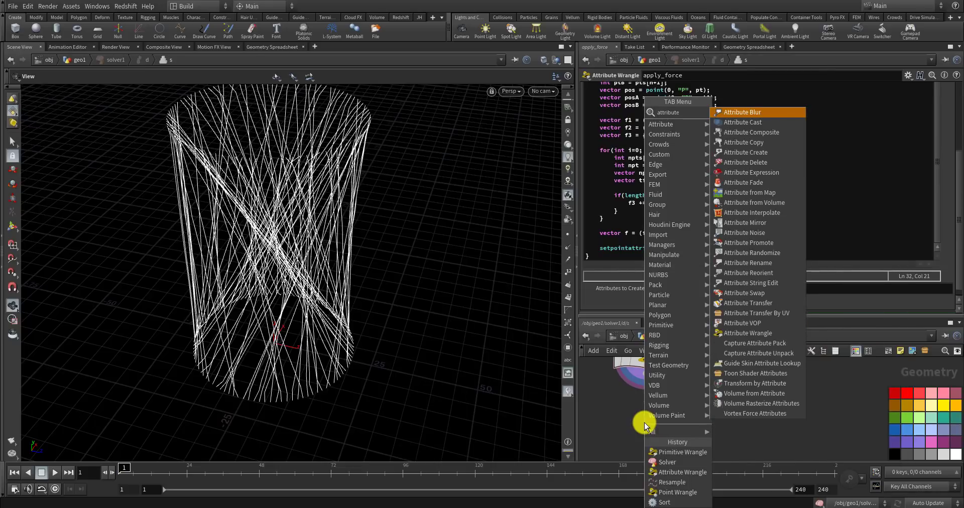
type(" blur")
key("Return")
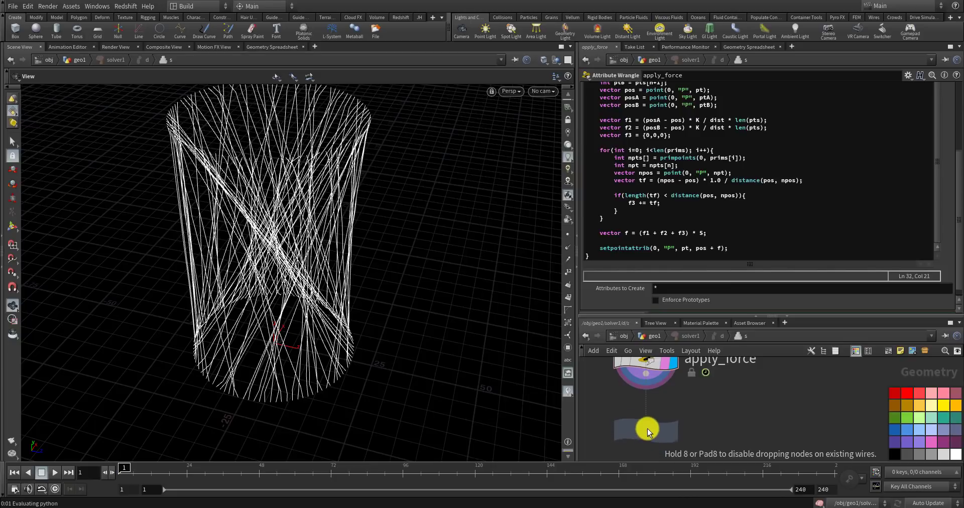
left_click(647, 429)
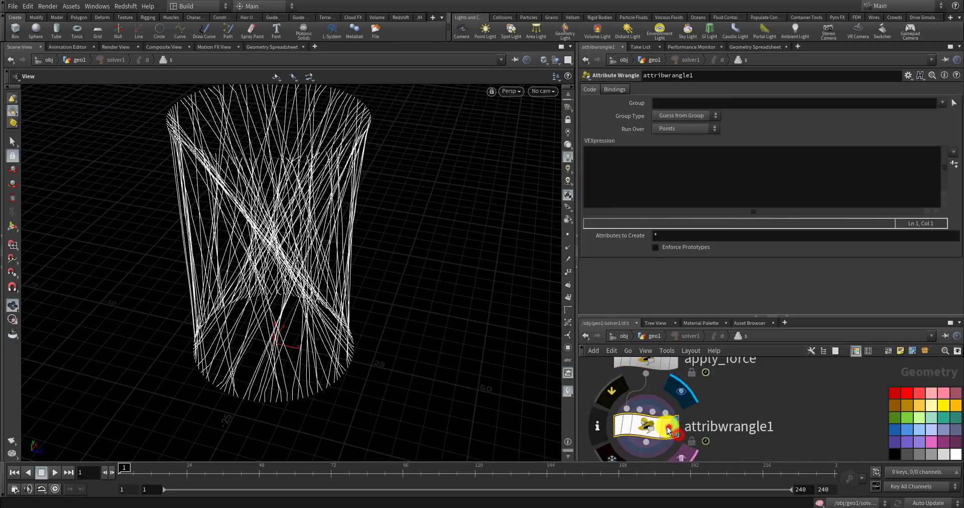
left_click(669, 129)
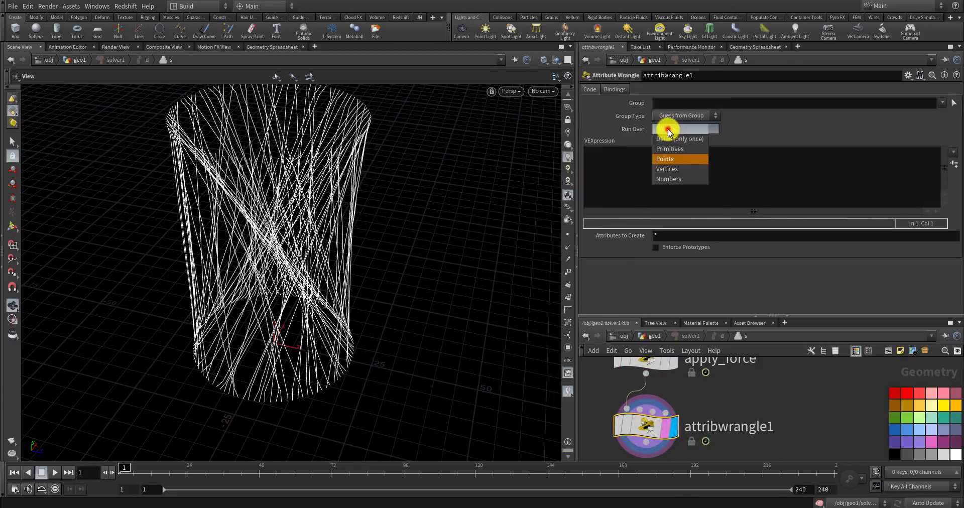
left_click(672, 139)
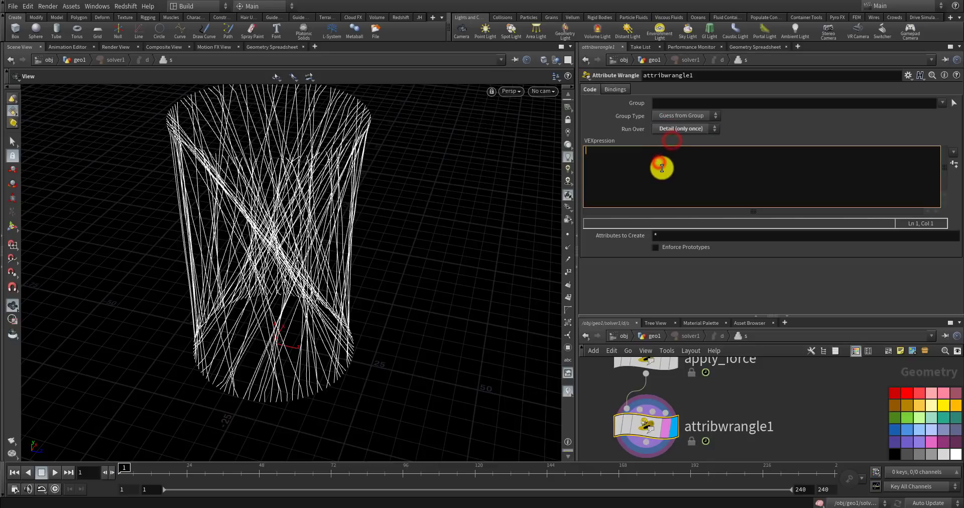
type("f@S *= detail(0, \"S_rate\");")
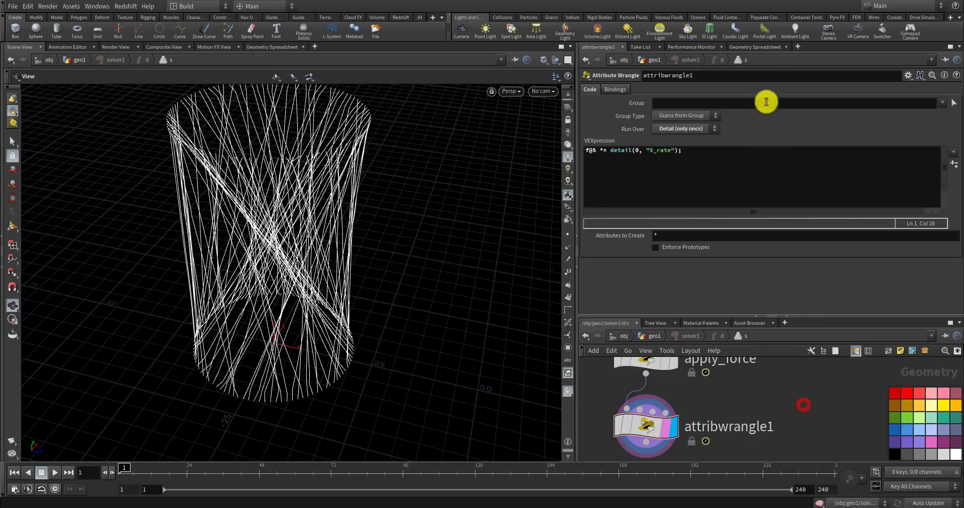
- Confirm S 0.2 and S_rate 1.0 in the spreadsheet and return to geo1
left_click(762, 47)
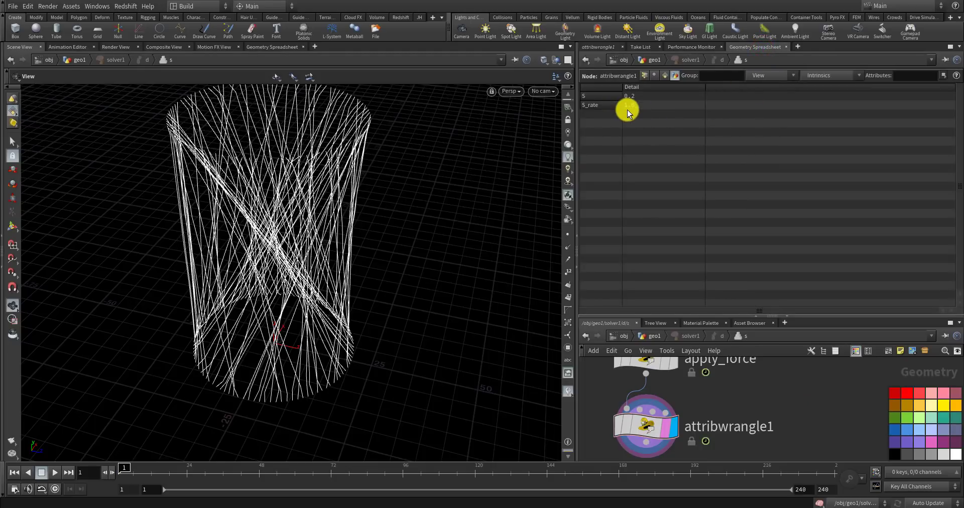
left_click(660, 337)
scroll(682, 390, "down", 5)
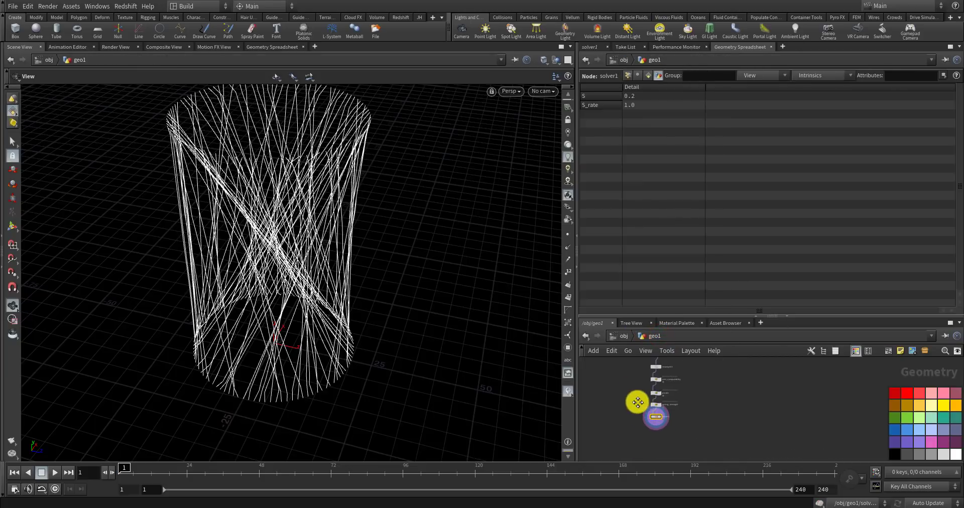
- Set the CONTROLLER's spring strength ratio to 0.95
scroll(650, 407, "up", 6)
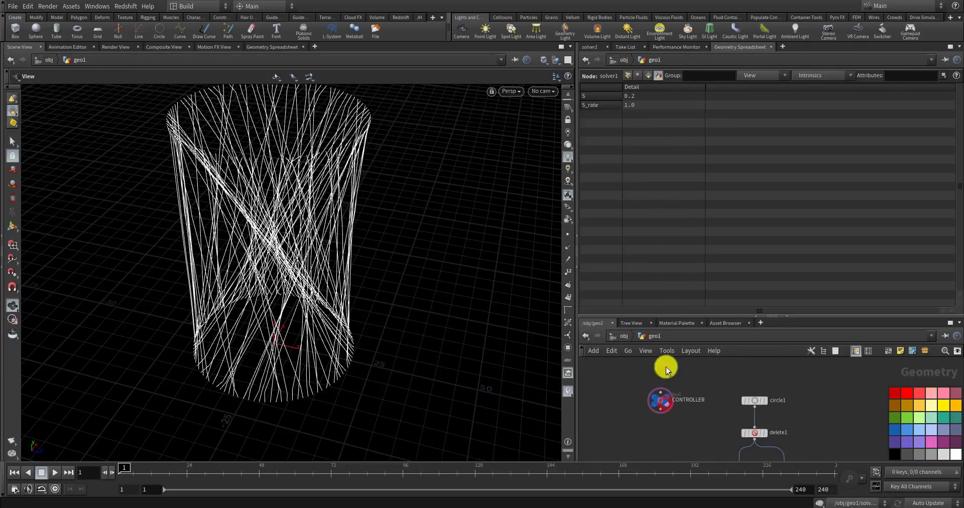
left_click(662, 400)
left_click(597, 48)
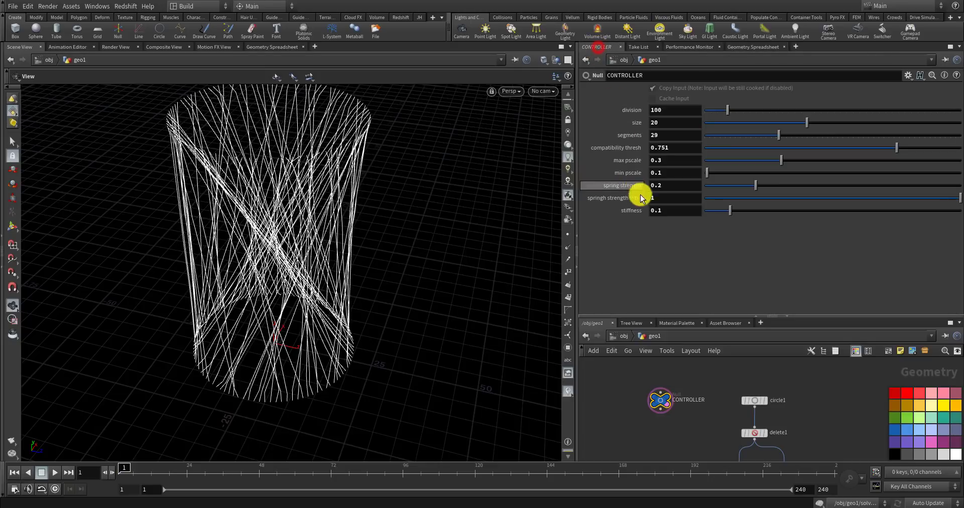
type("0.95")
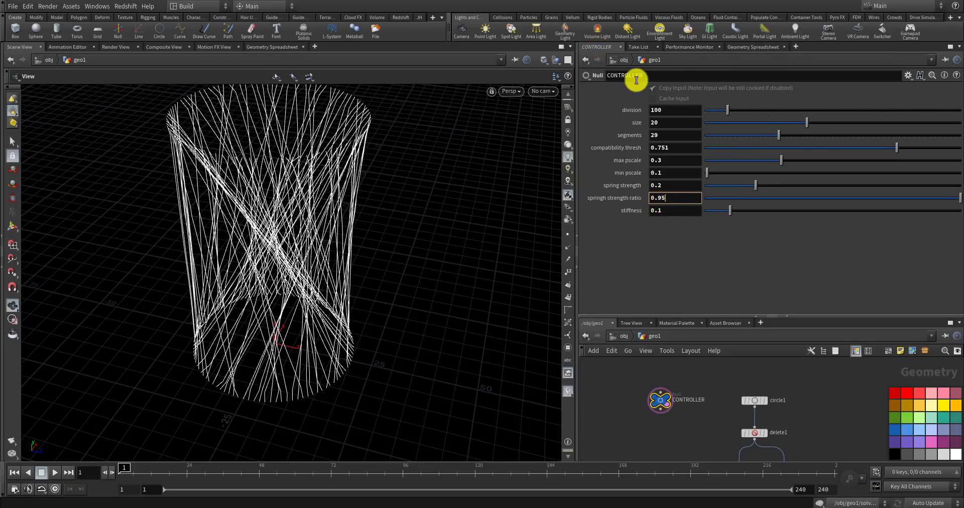
key("Return")
- Dive into solver1 and verify S_rate 0.95 and S 0.19 in the spreadsheet
scroll(645, 415, "down", 10)
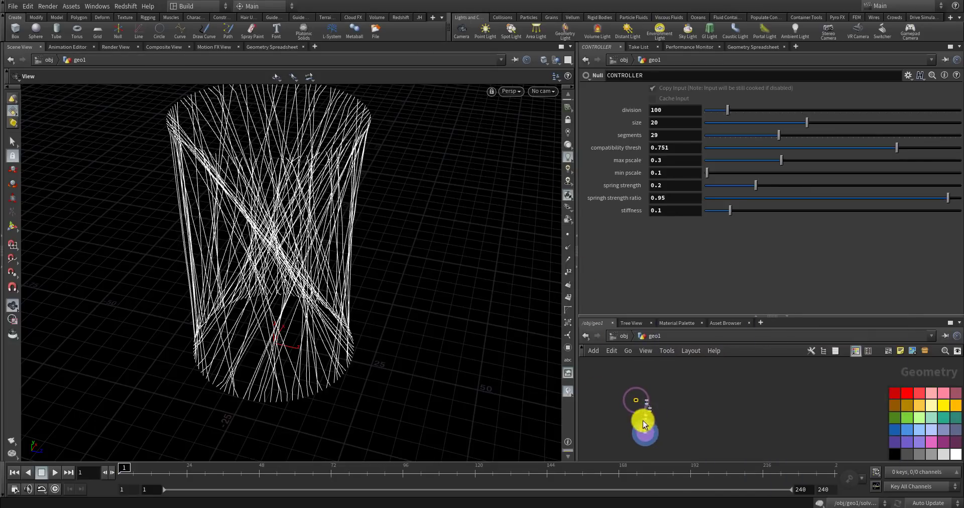
middle_click_drag(644, 424, 646, 402)
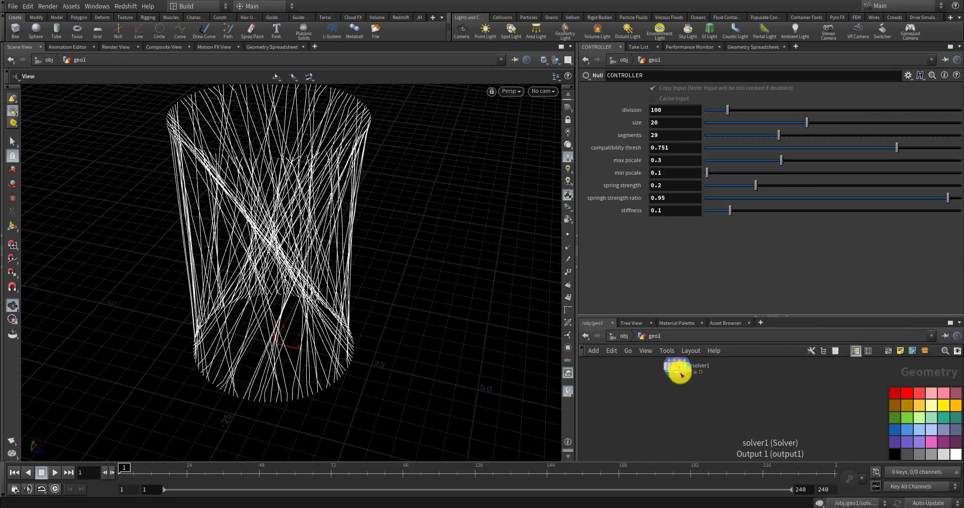
double_click(680, 370)
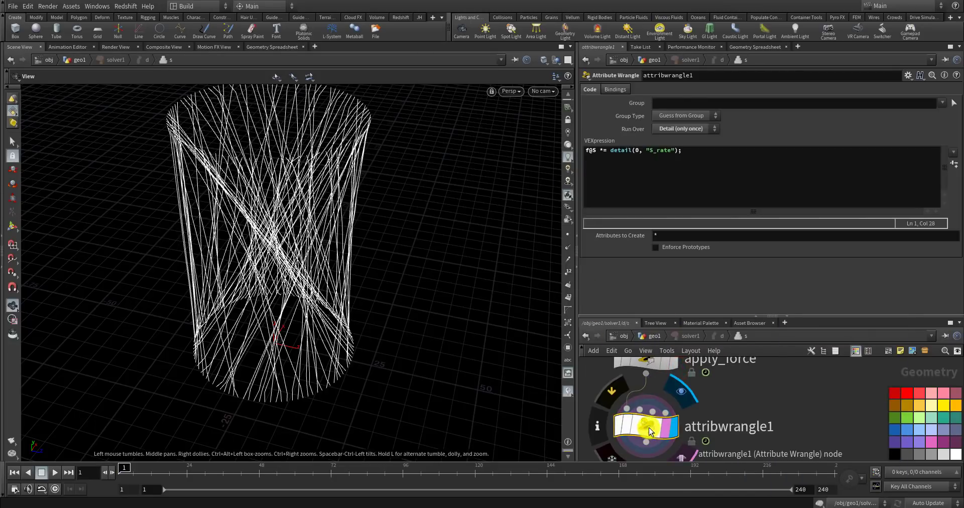
left_click(739, 47)
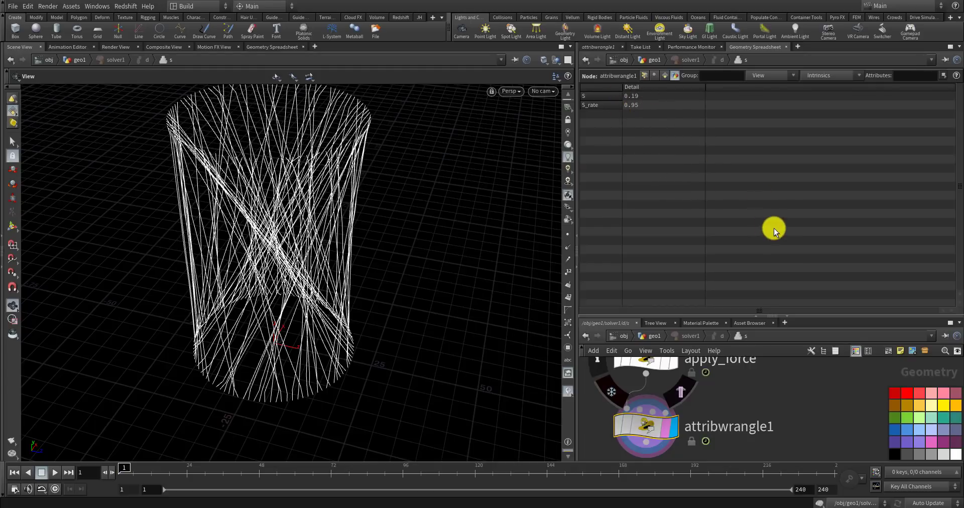
- Rename the detail wrangle attribwrangle1 to update_S
scroll(741, 371, "down", 2)
double_click(734, 391)
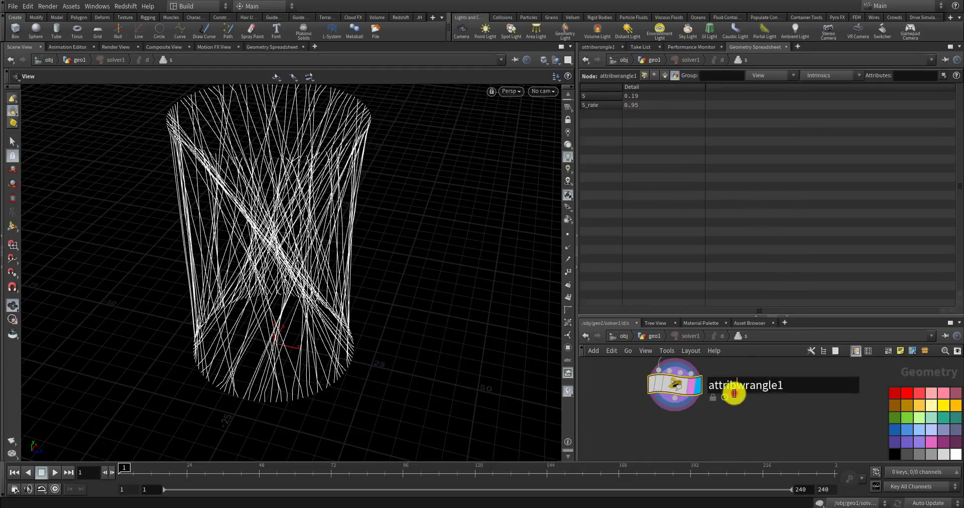
type("update_")
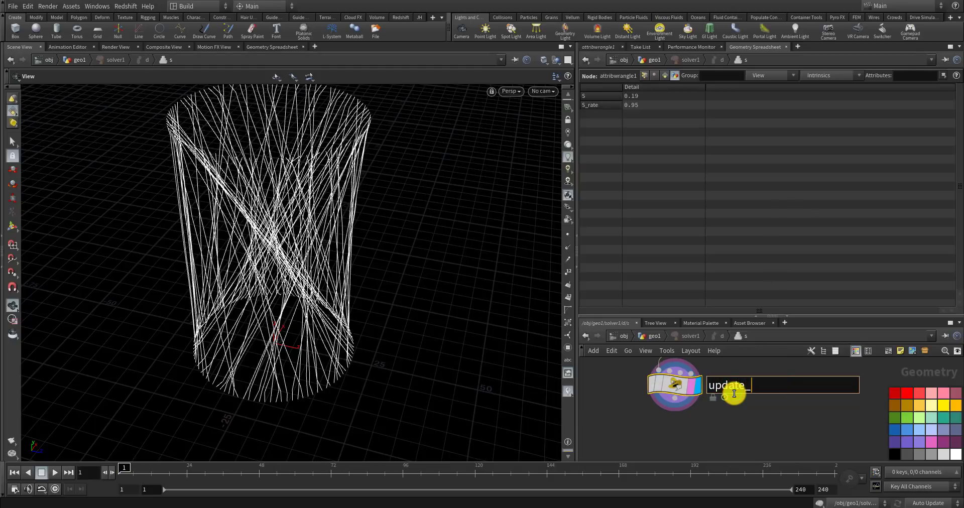
type("S")
key("Return")
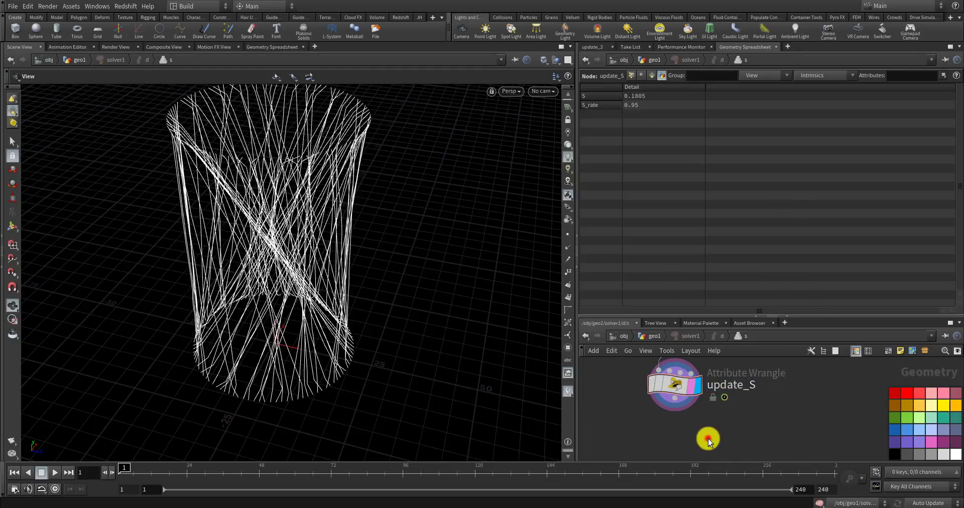
key("Tab")
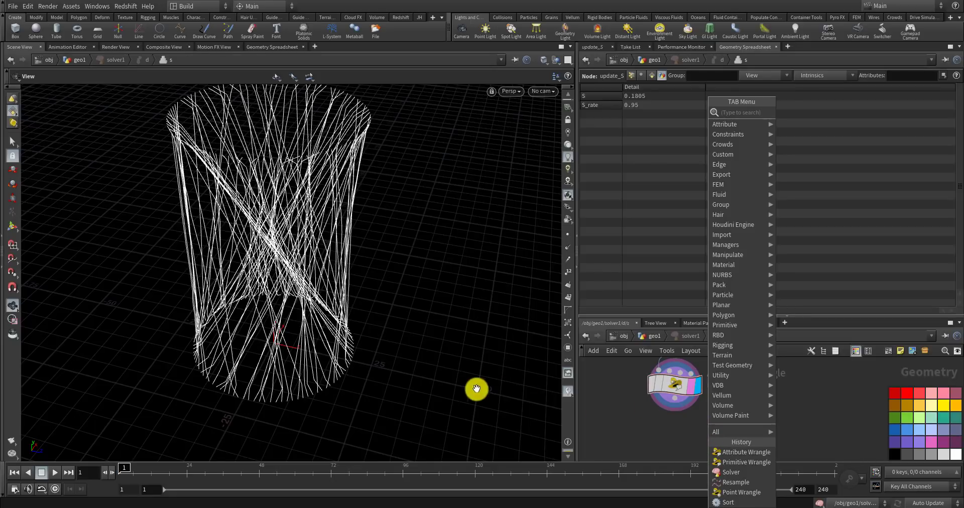
left_click(442, 351)
left_click_drag(450, 271, 450, 248)
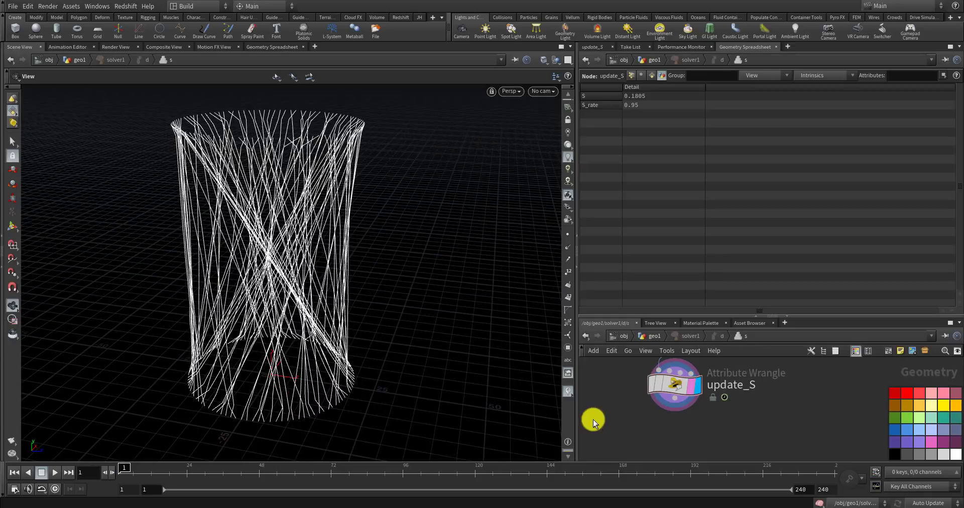
key("Tab")
left_click(625, 427)
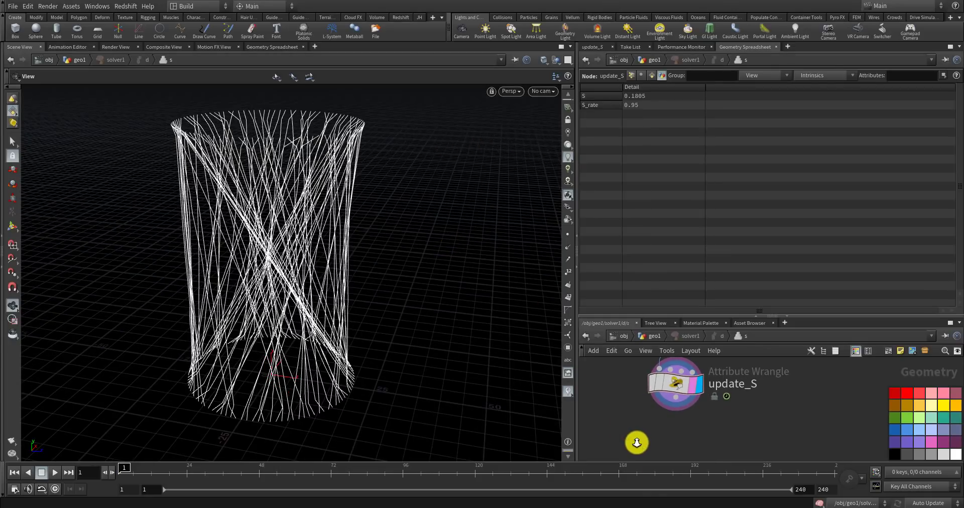
- Add a smooth1 node wired after update_S, display it, and show its Smooth parameters
key("Tab")
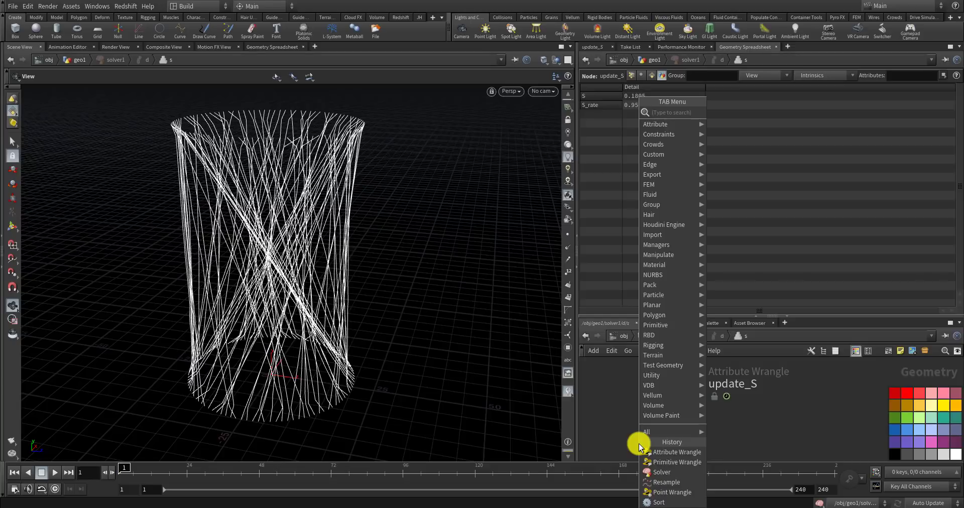
type("null")
key("Return")
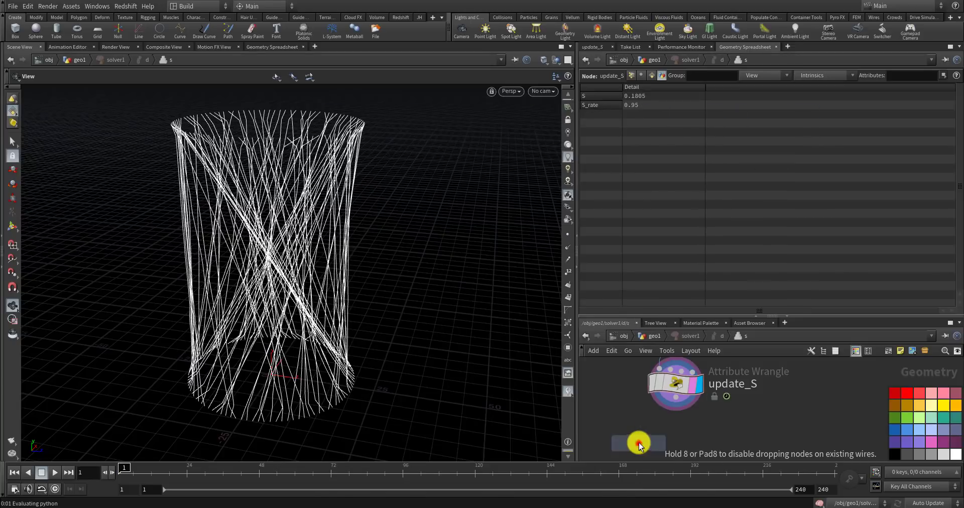
left_click(638, 444)
mouse_move(624, 408)
middle_mouse_down()
mouse_move(609, 372)
mouse_move(631, 391)
mouse_move(631, 409)
middle_mouse_up()
left_click_drag(649, 388, 637, 427)
left_click(653, 435)
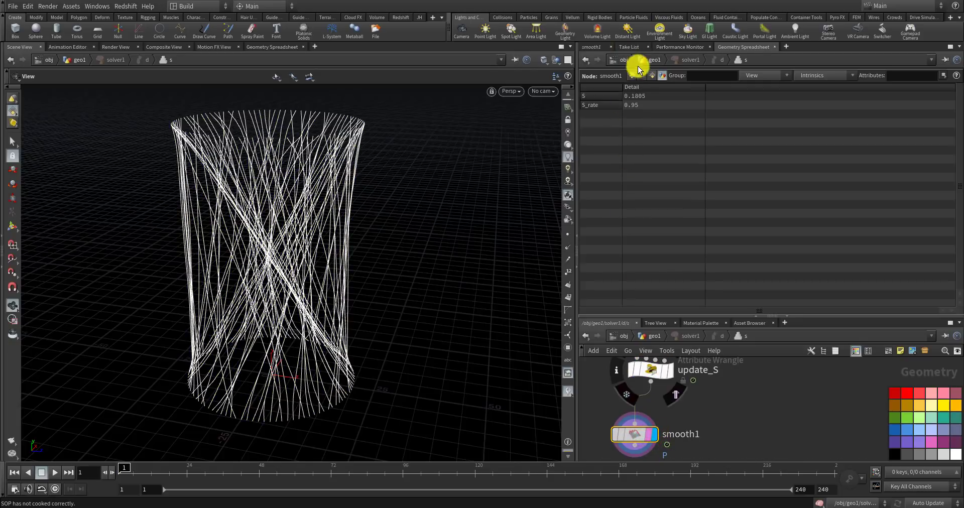
left_click(592, 46)
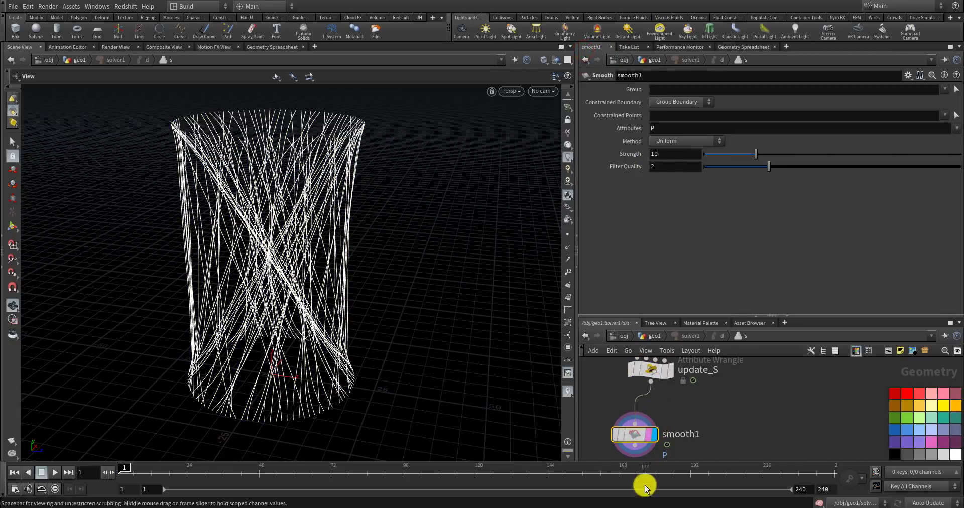
left_click_drag(637, 438, 647, 424)
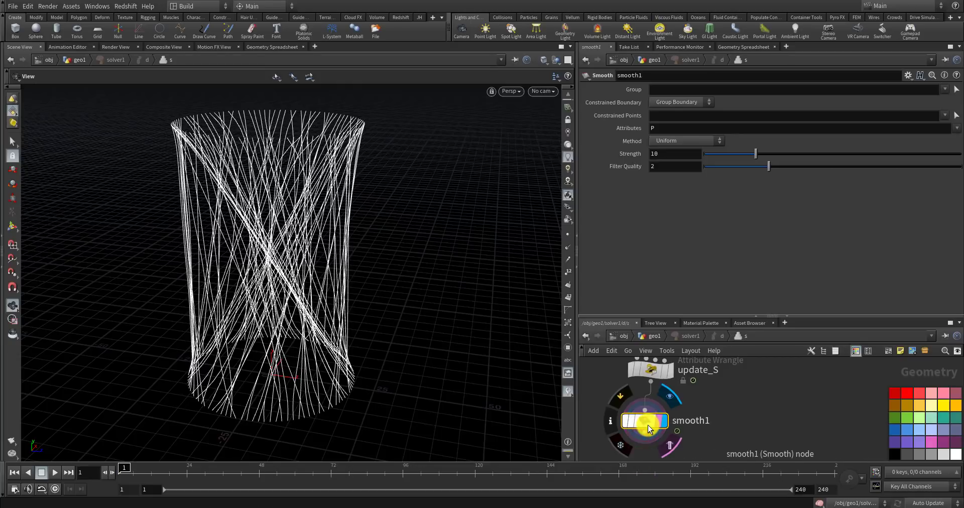
scroll(673, 402, "down", 5)
scroll(669, 394, "up", 2)
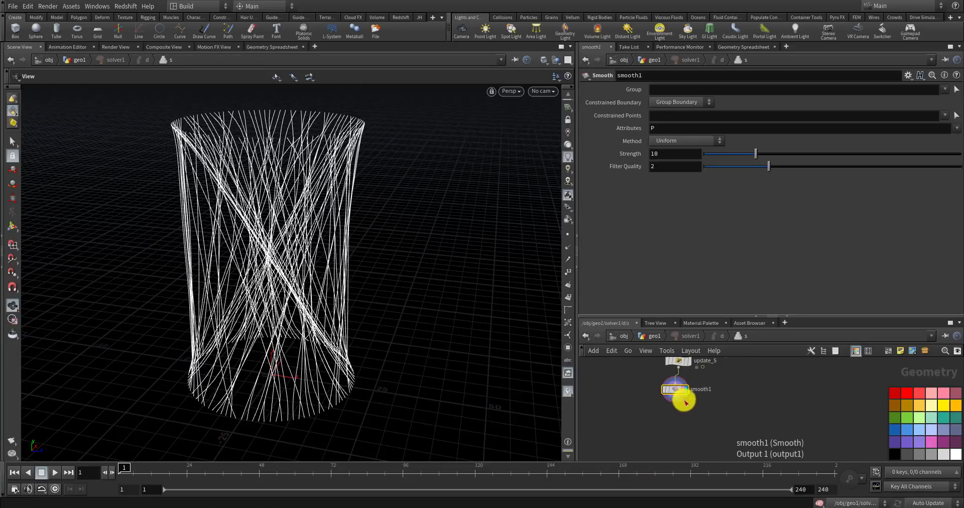
- Return to the geo1 network and save Edge Bundling.hip
left_click(650, 337)
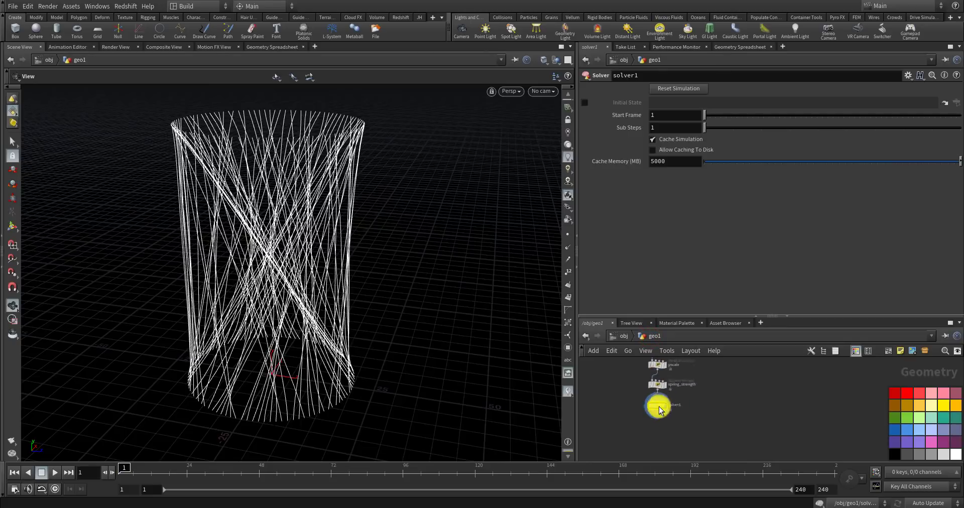
scroll(659, 407, "up", 3)
left_click_drag(422, 231, 402, 269)
key("ctrl+s")
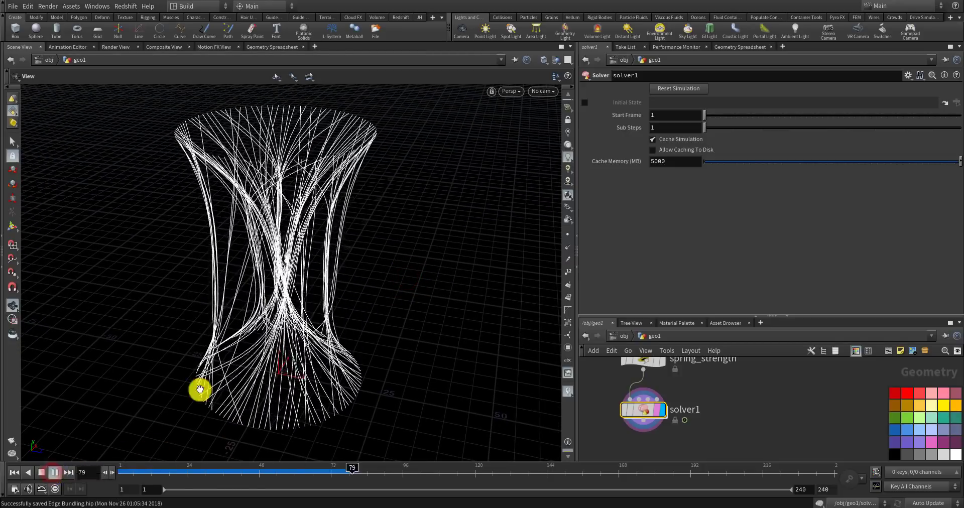
- Stop the bundling simulation at frame 223 and inspect the bundled curves
left_click(55, 472)
left_click_drag(237, 316, 288, 278)
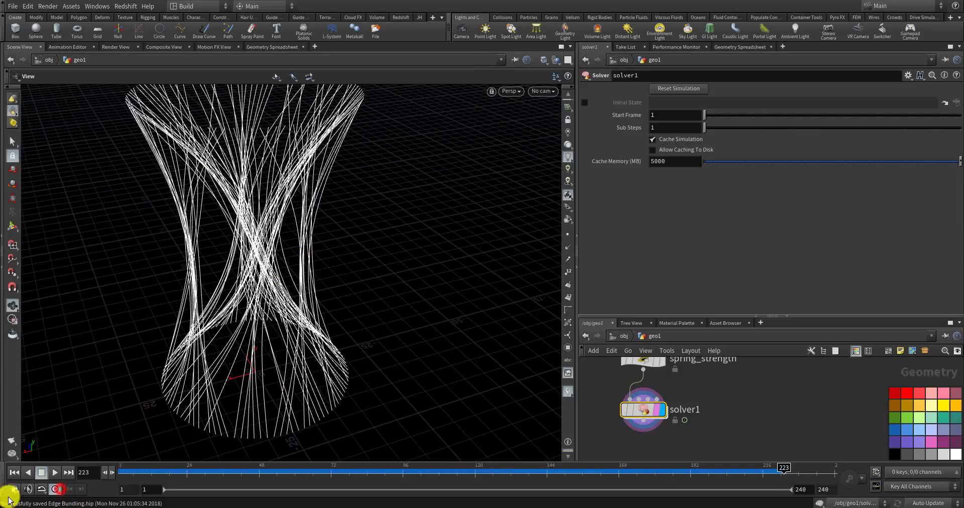
left_click_drag(169, 295, 246, 256)
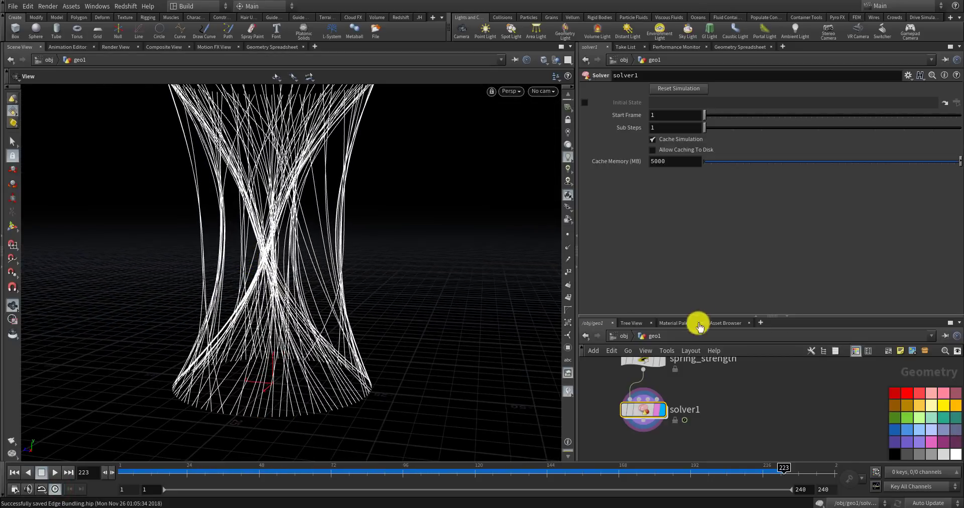
scroll(739, 398, "down", 5)
- Select the CONTROLLER null to show its compatibility thresh 0.751 and spring strength 0.2
middle_click_drag(708, 379, 679, 422)
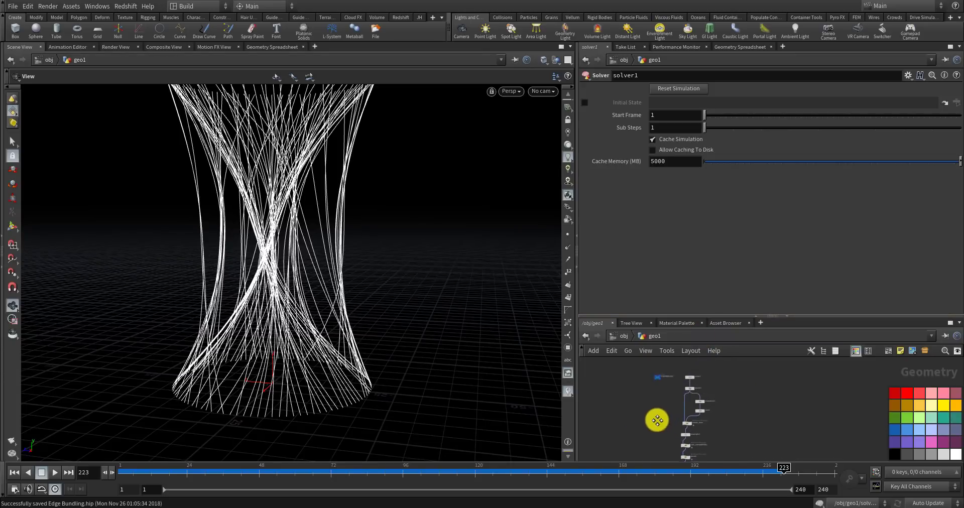
scroll(653, 381, "up", 4)
middle_click_drag(637, 370, 643, 429)
scroll(645, 406, "up", 2)
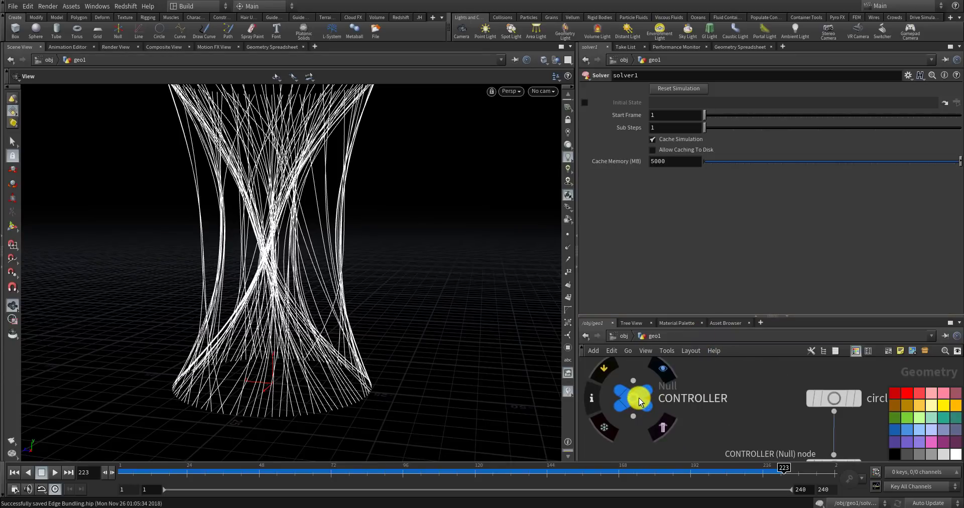
left_click(632, 397)
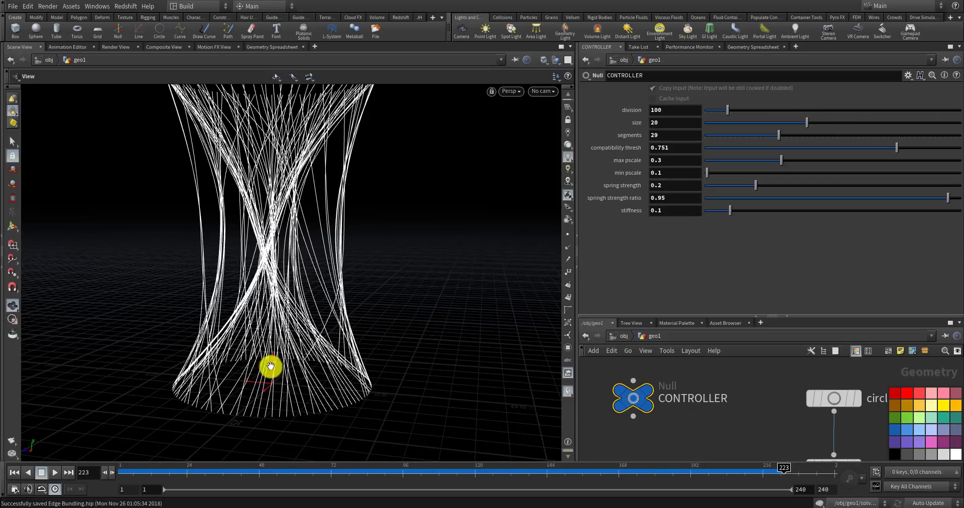
left_click_drag(317, 273, 308, 294)
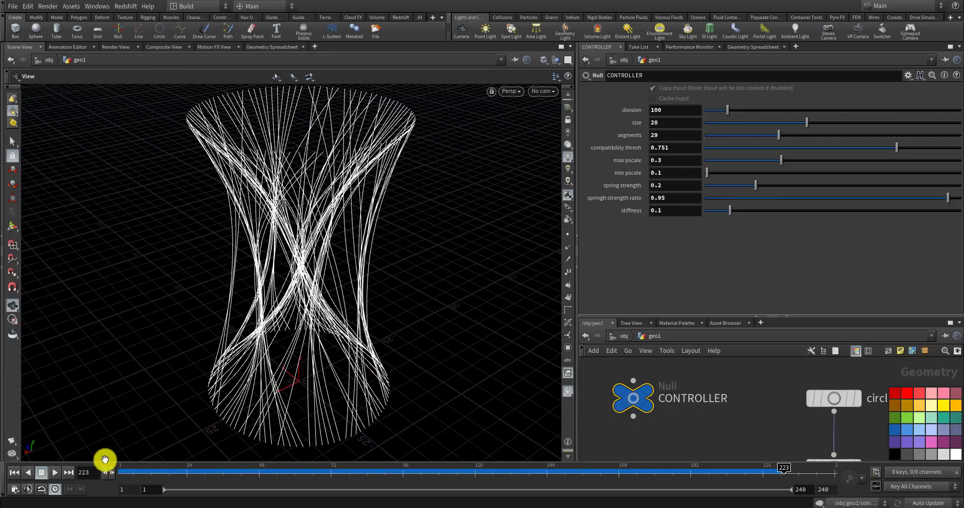
- From frame 1, lower compatibility thresh to 0.253 and spring strength to 0.02
left_click(14, 472)
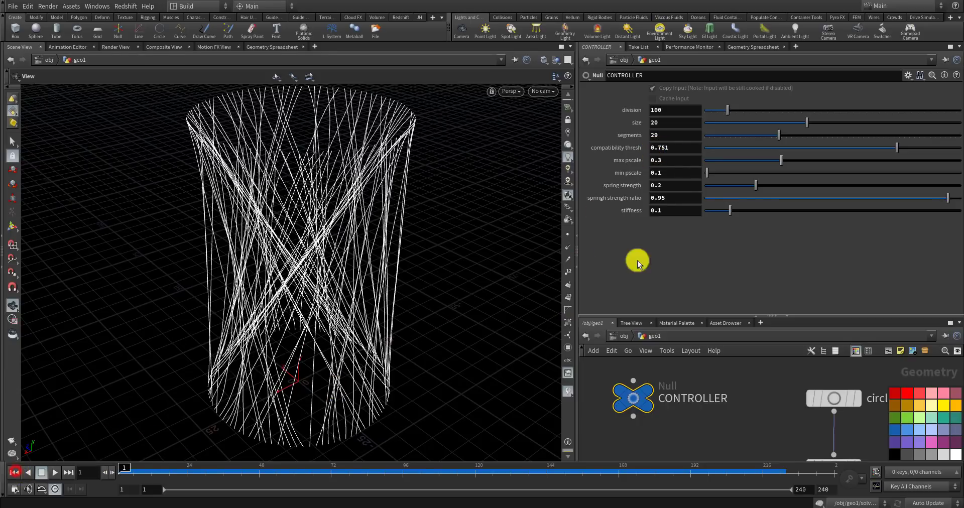
left_click(792, 147)
left_click_drag(792, 147, 769, 149)
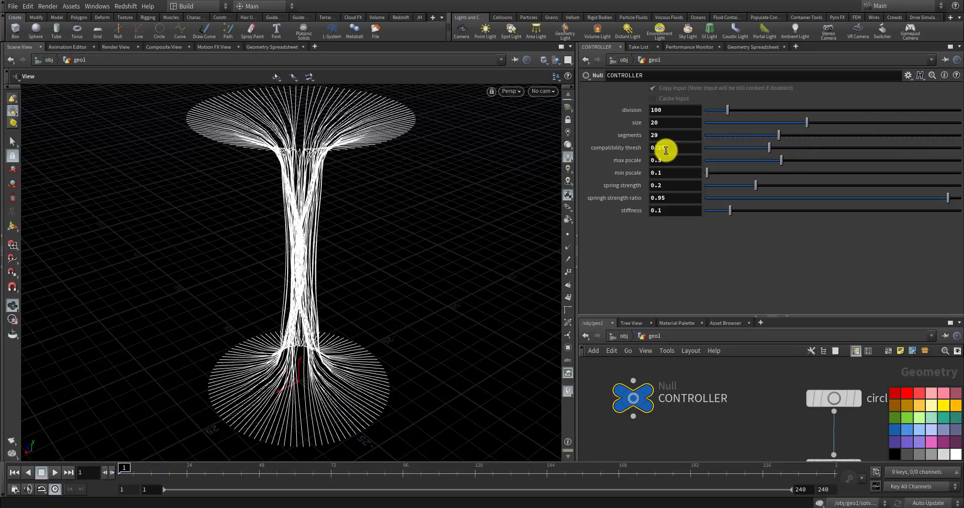
left_click_drag(275, 216, 272, 192)
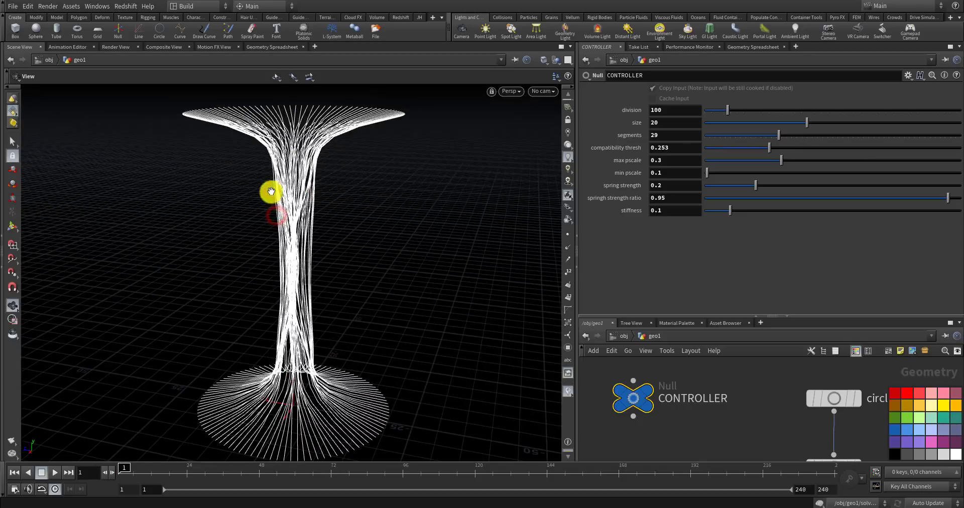
left_click_drag(307, 140, 392, 231)
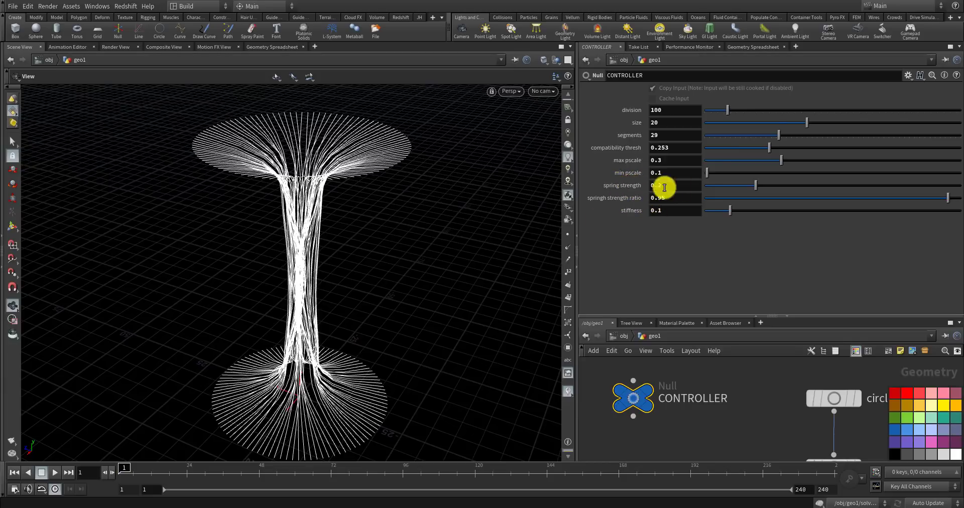
left_click_drag(755, 185, 717, 187)
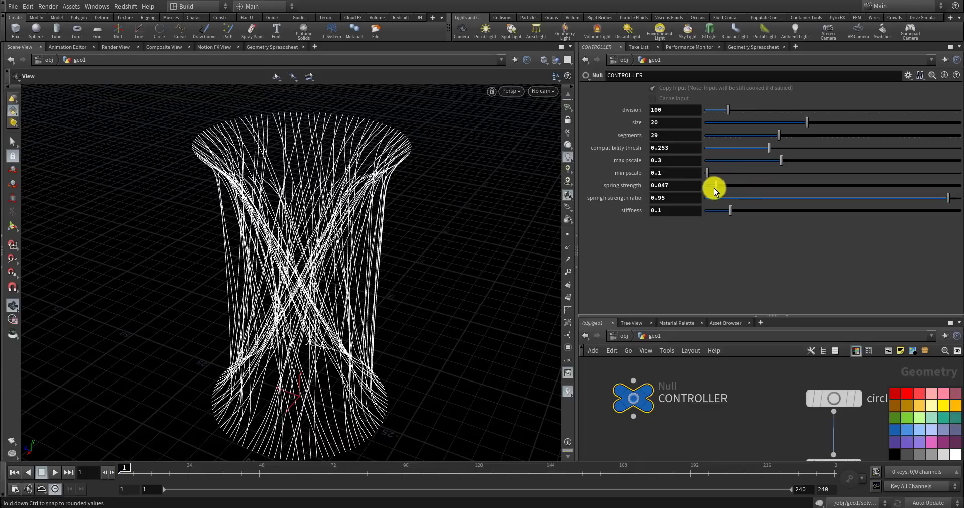
left_click_drag(241, 331, 190, 389)
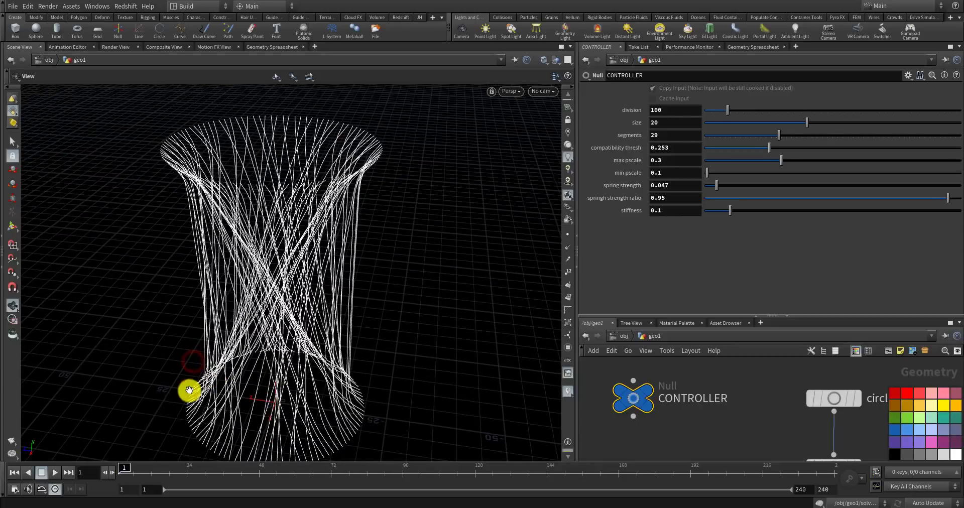
- Rerun the simulation and inspect the thin hourglass stalk between the two fanned discs
left_click(55, 472)
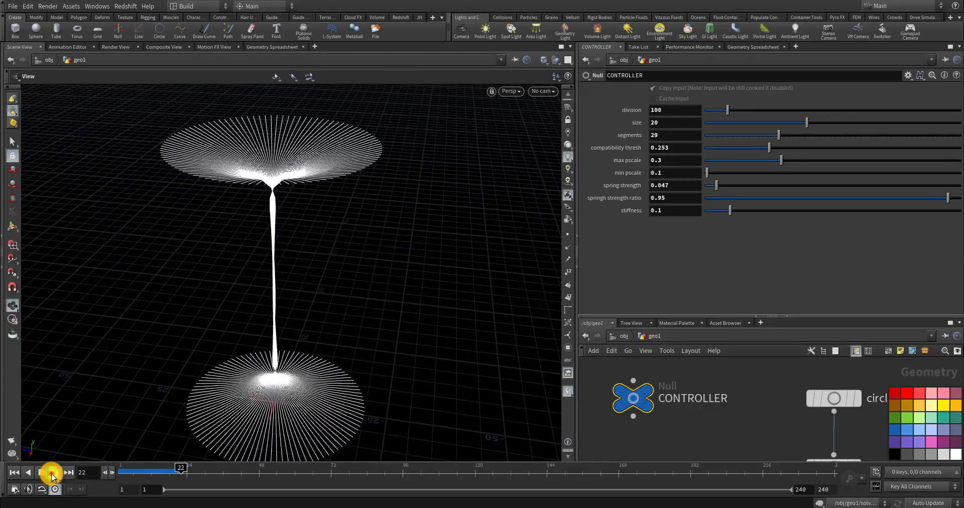
left_click_drag(198, 348, 247, 261)
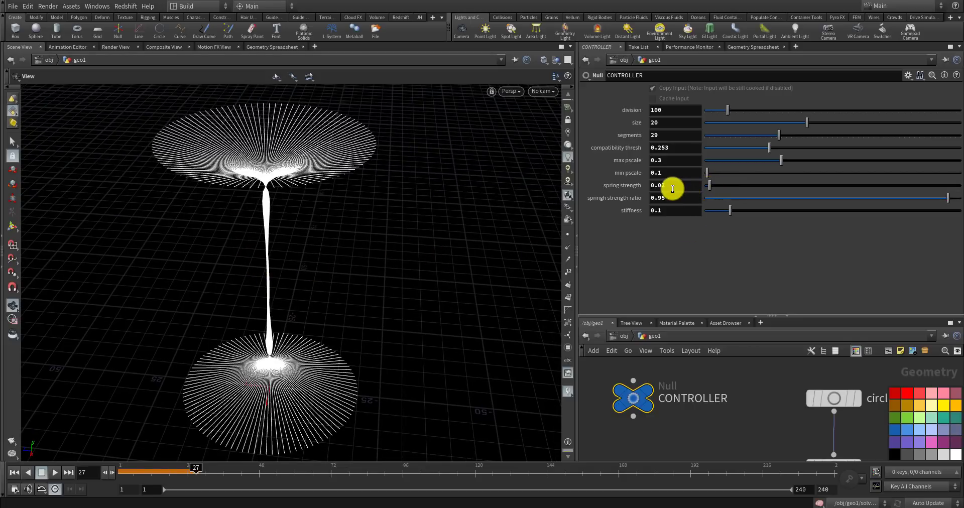
left_click(20, 472)
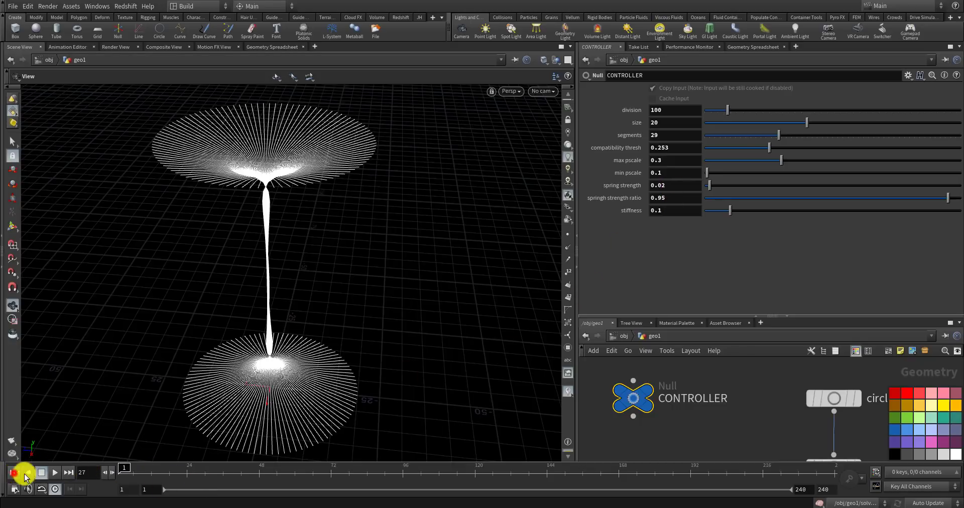
left_click(48, 473)
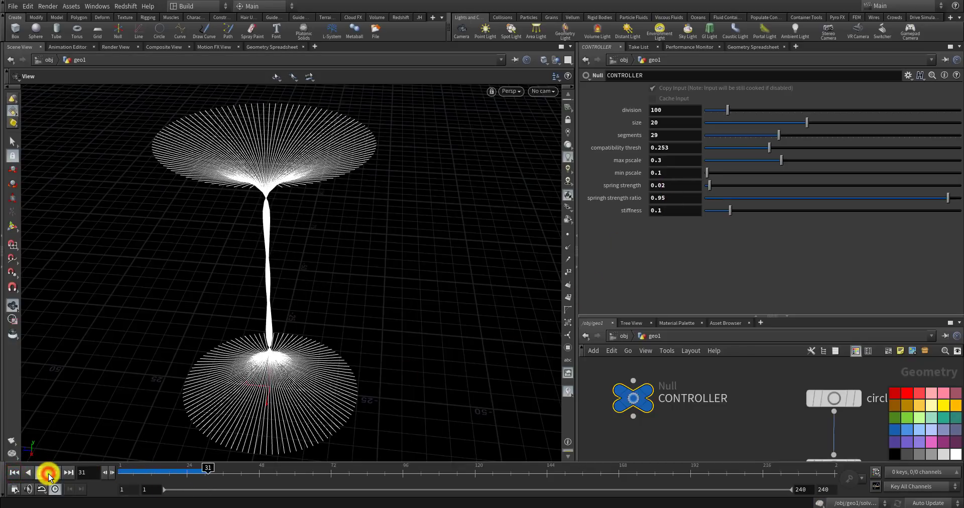
left_click_drag(255, 350, 271, 145)
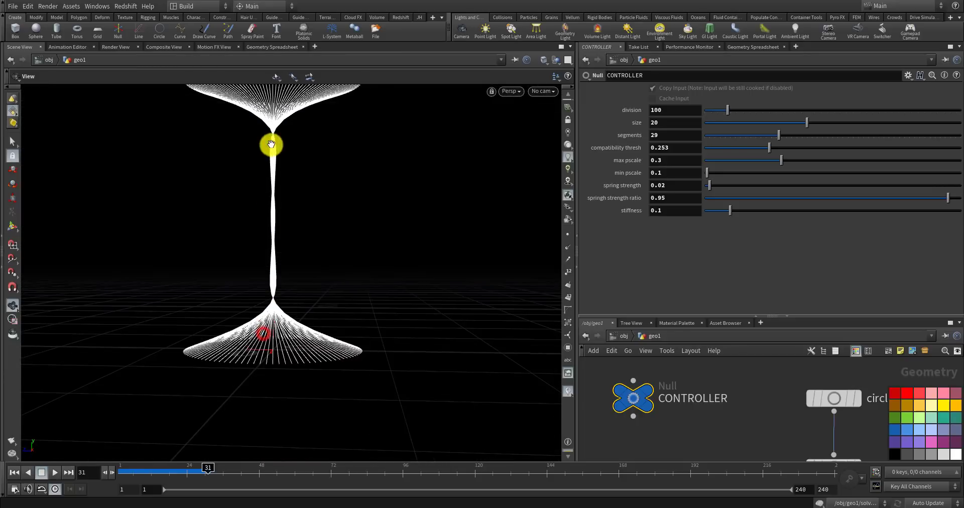
left_click_drag(311, 189, 304, 251)
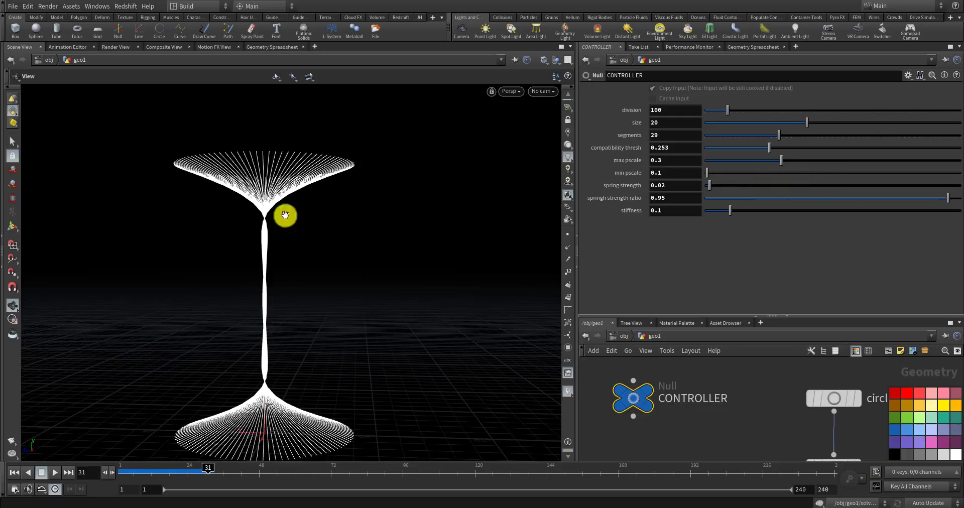
mouse_move(246, 394)
left_mouse_down()
mouse_move(248, 370)
mouse_move(266, 362)
mouse_move(254, 291)
mouse_move(261, 214)
left_mouse_up()
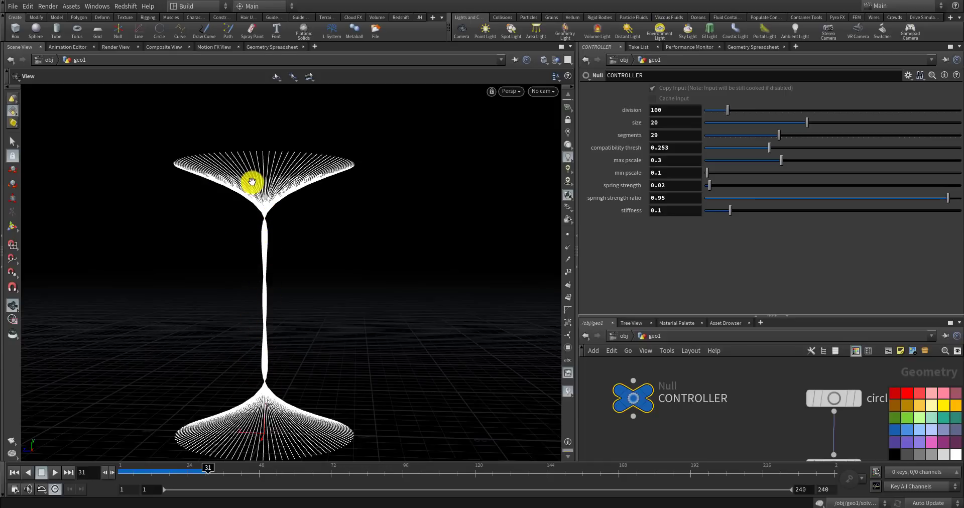
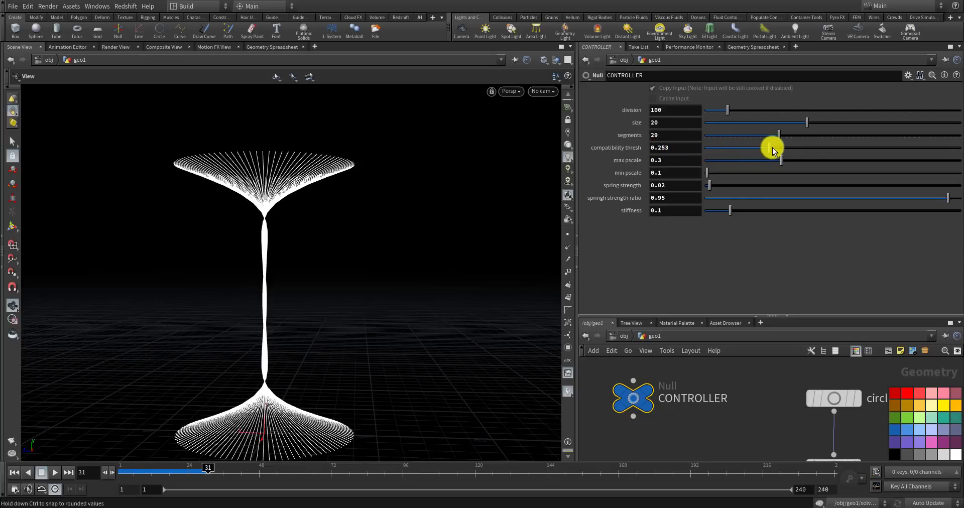
- Raise the compatibility threshold to 0.643 and replay the simulation from frame 1
left_click_drag(784, 148, 857, 155)
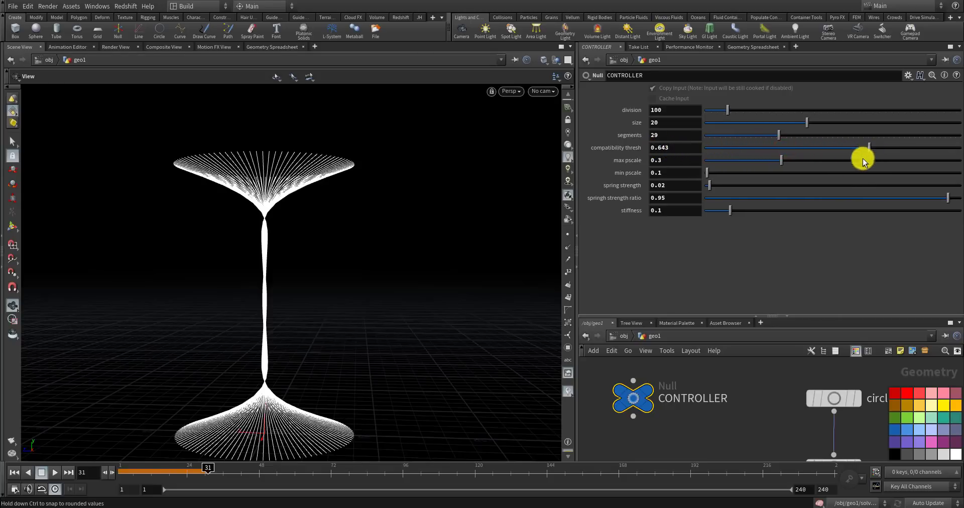
left_click(12, 470)
left_click(55, 473)
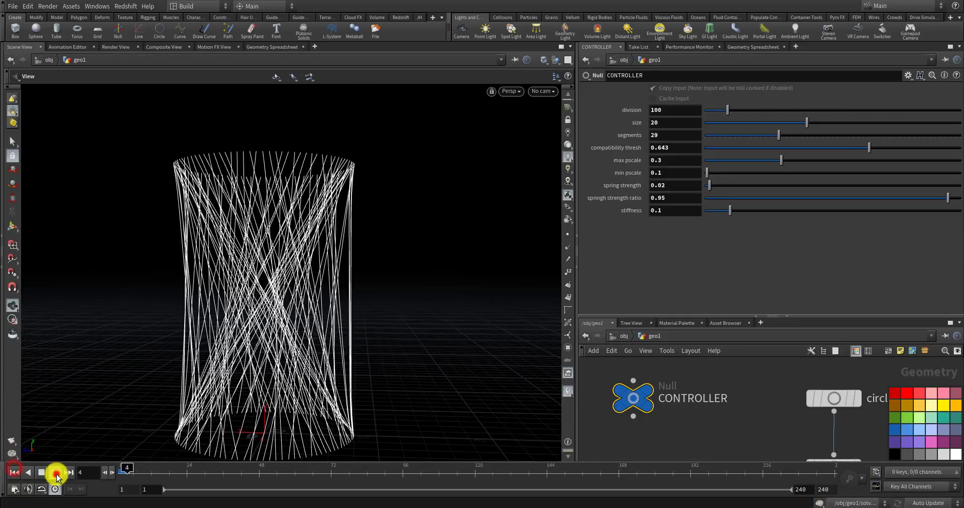
left_click_drag(217, 311, 235, 275)
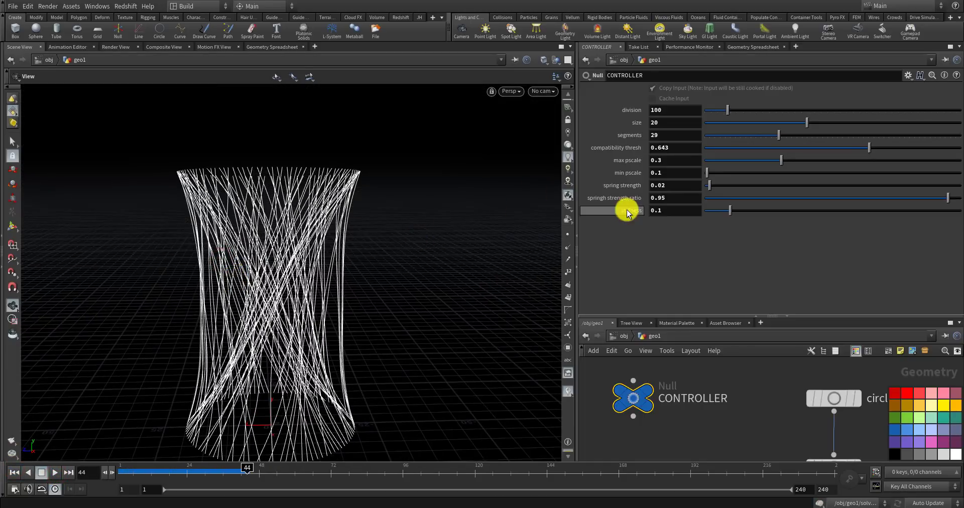
- Increase the spring strength to 0.139 and rerun the simulation from the start
left_click_drag(710, 185, 741, 187)
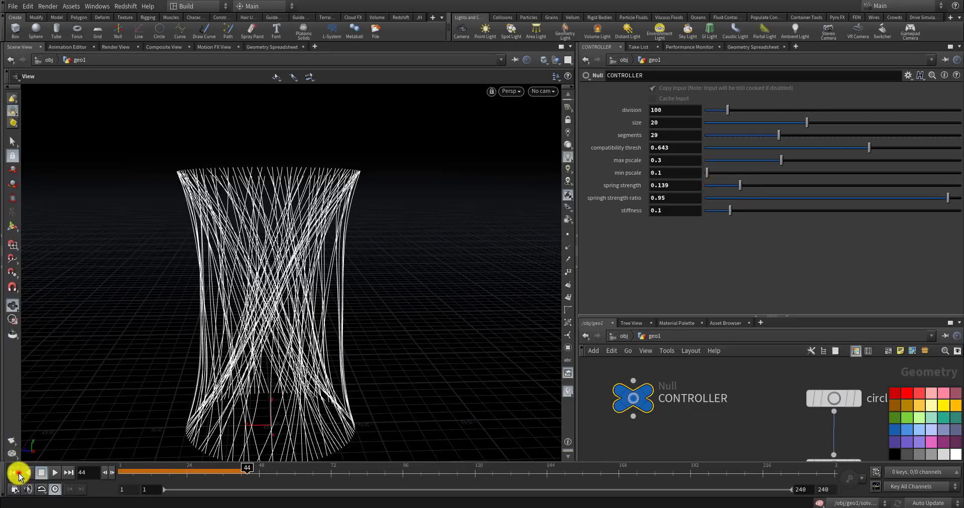
left_click(15, 472)
left_click(55, 472)
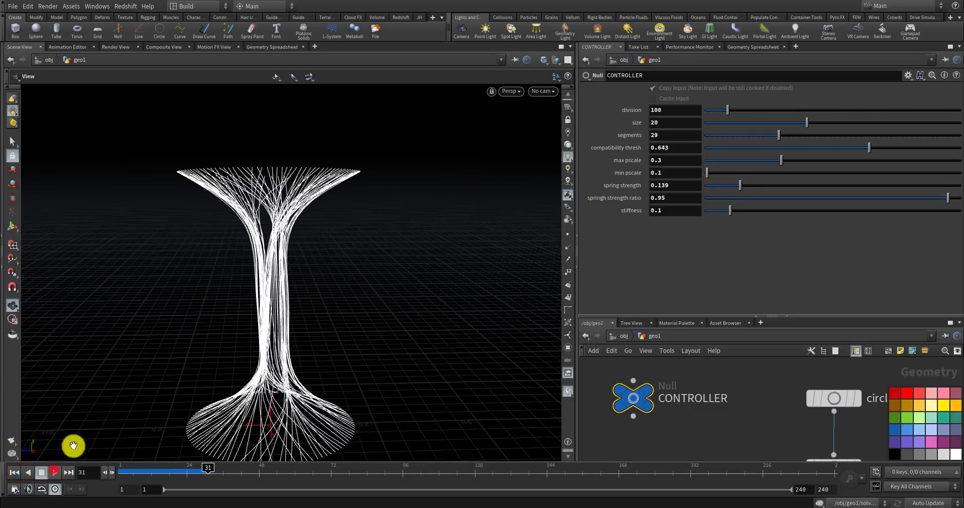
mouse_move(335, 209)
left_mouse_down()
mouse_move(396, 255)
mouse_move(352, 316)
mouse_move(347, 204)
left_mouse_up()
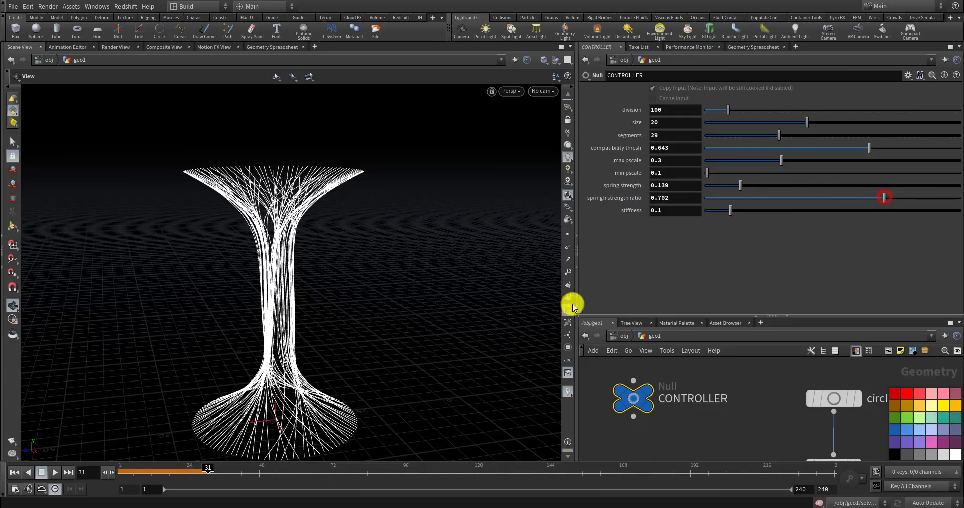
- Replay the strand simulation from frame 1 and view the bundle from above
left_click(13, 472)
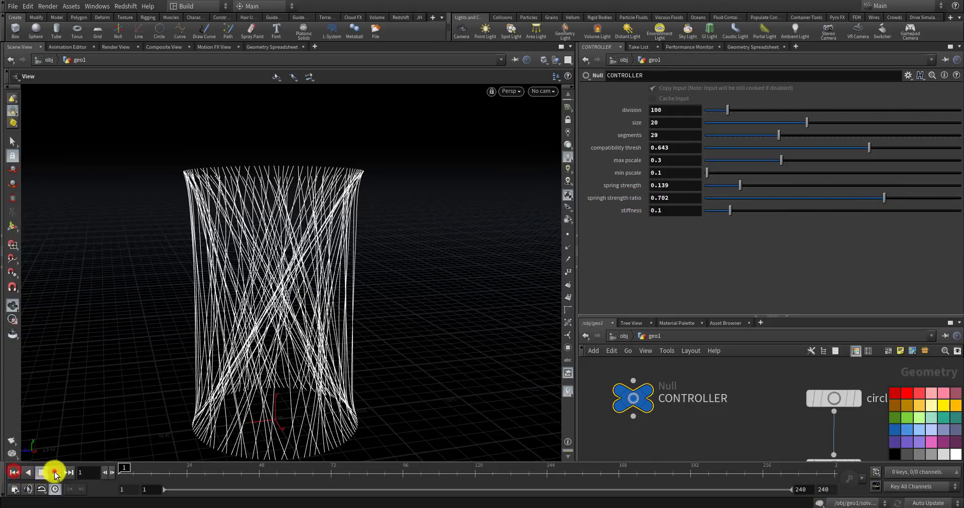
left_click(55, 472)
left_click_drag(312, 215, 145, 402)
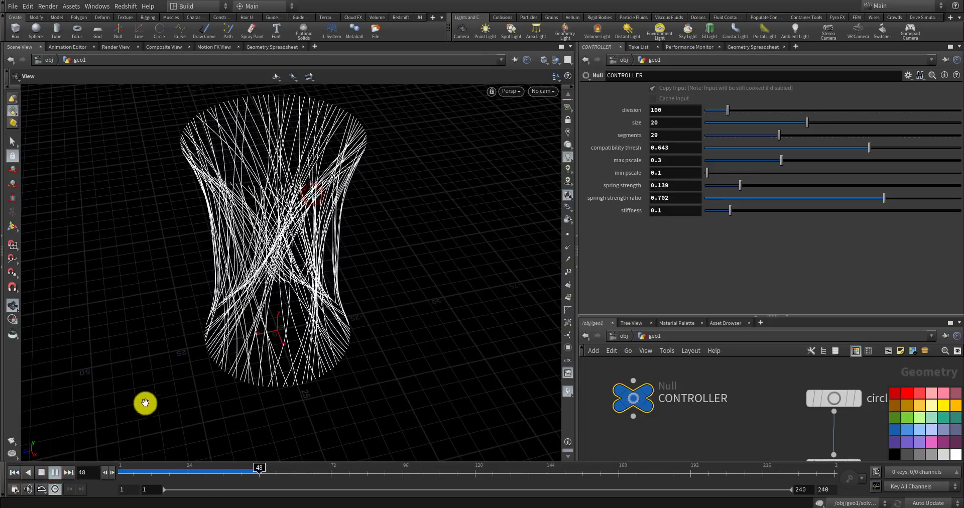
- Lower spring strength to 0.076, raise the spring strength ratio, and replay to frame 144
left_click(14, 472)
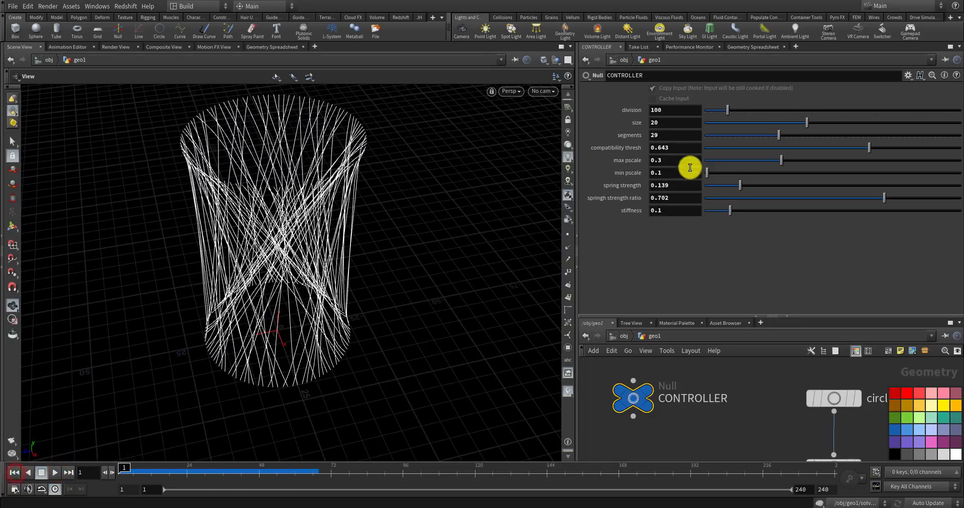
left_click_drag(747, 185, 723, 186)
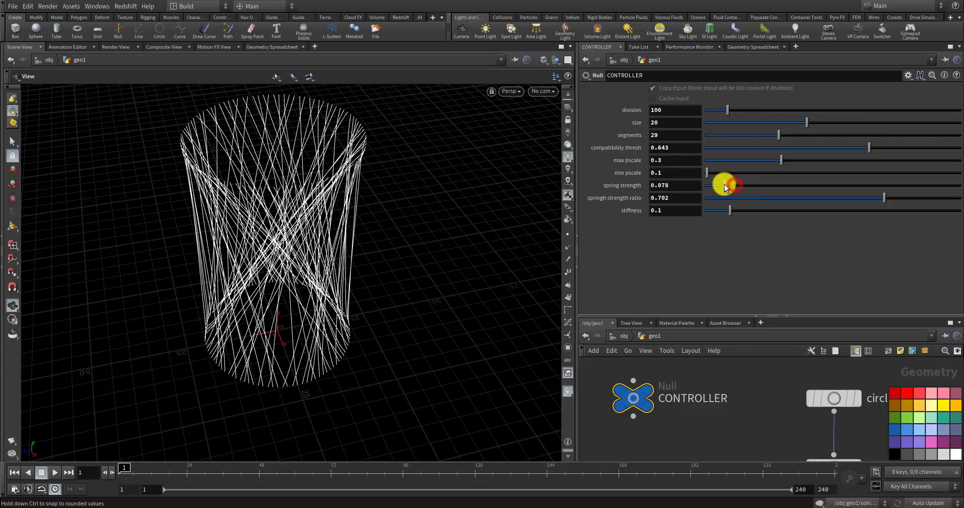
left_click_drag(880, 202, 935, 190)
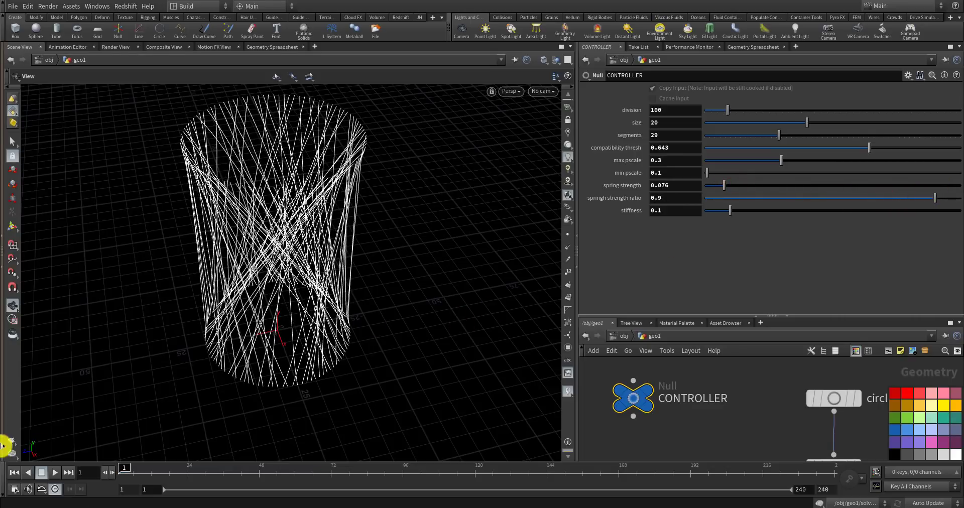
left_click(54, 473)
left_click_drag(233, 205, 209, 167)
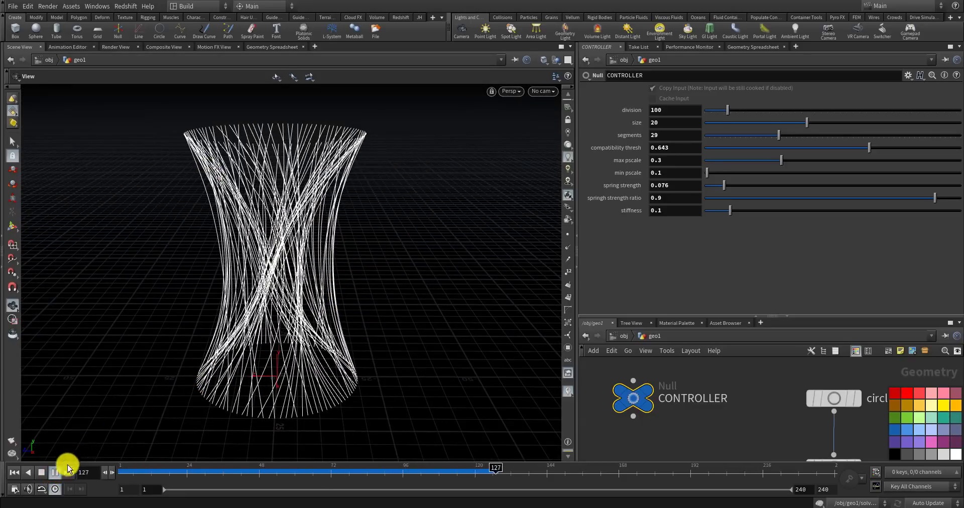
left_click(56, 472)
left_click_drag(255, 257, 273, 232)
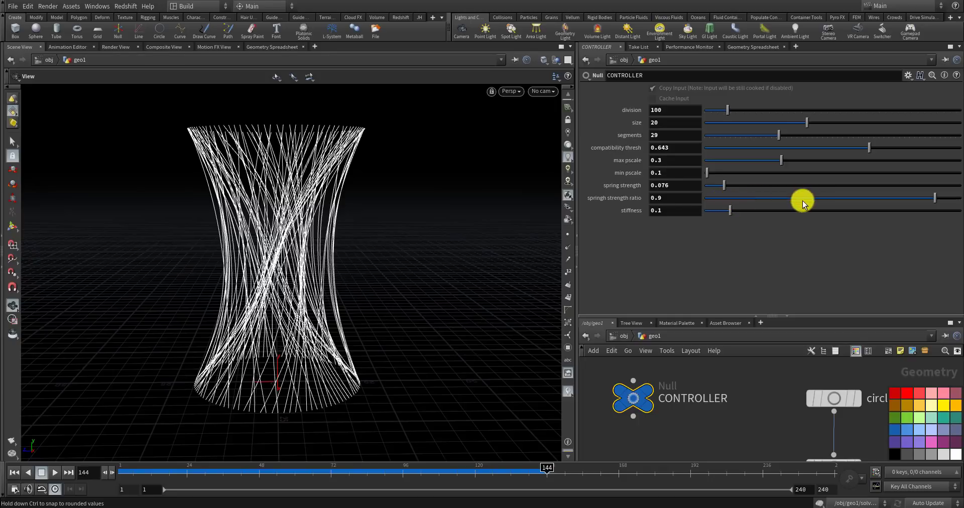
- Raise the spring strength ratio to 1 and rerun the simulation from frame 1
left_click_drag(935, 198, 959, 200)
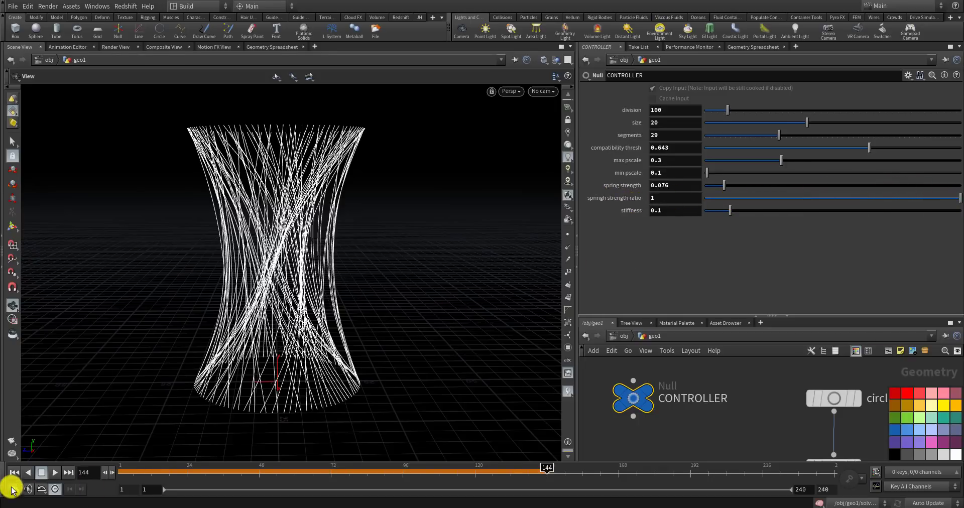
left_click(14, 473)
left_click(54, 472)
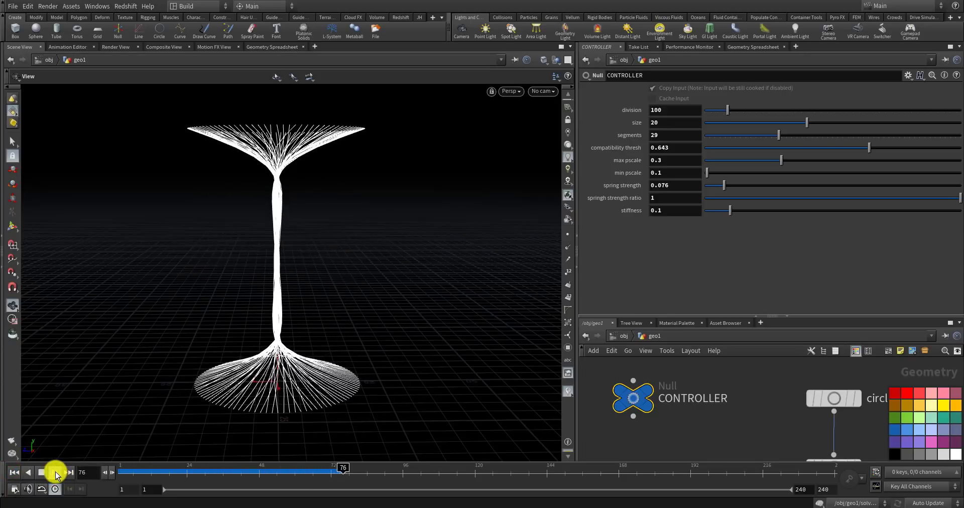
left_click(14, 472)
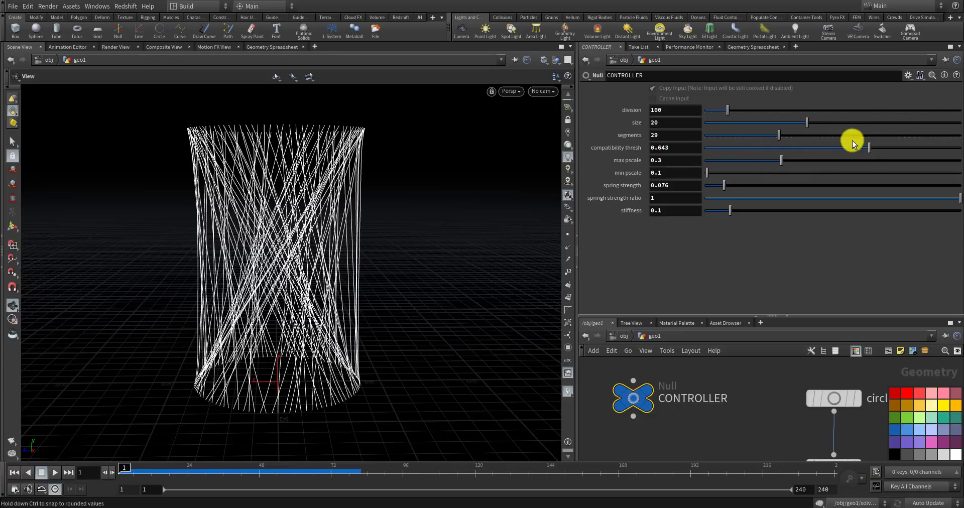
- Set the compatibility threshold to 0.859
left_click_drag(879, 153, 929, 154)
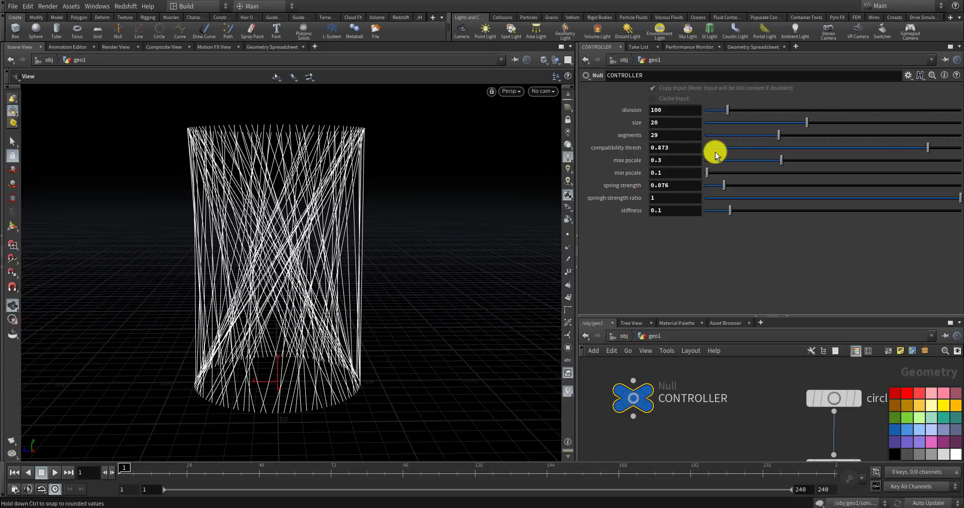
left_click(927, 150)
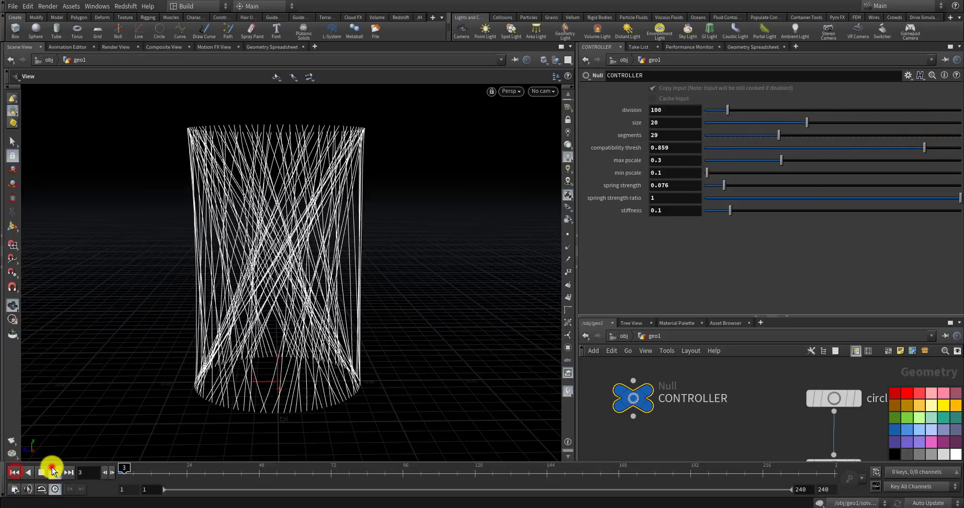
left_click_drag(160, 323, 415, 195)
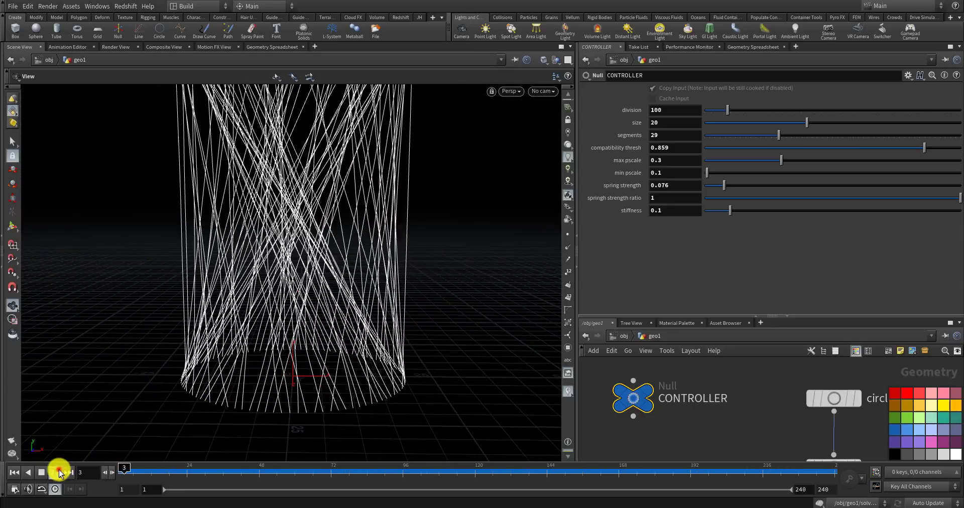
- Advance the simulation to frame 240 and inspect the bundled vase from the side
left_click_drag(767, 472, 850, 477)
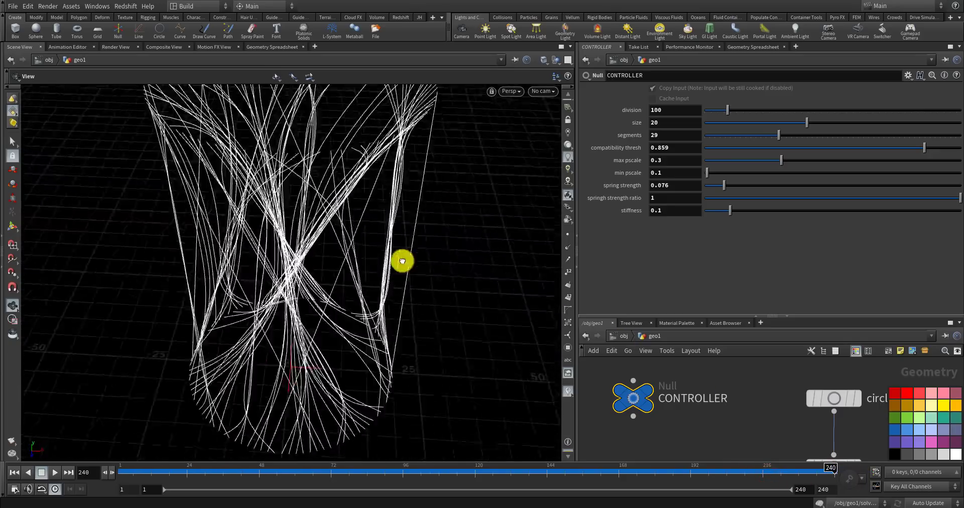
left_click_drag(409, 265, 532, 279)
scroll(350, 247, "up", 10)
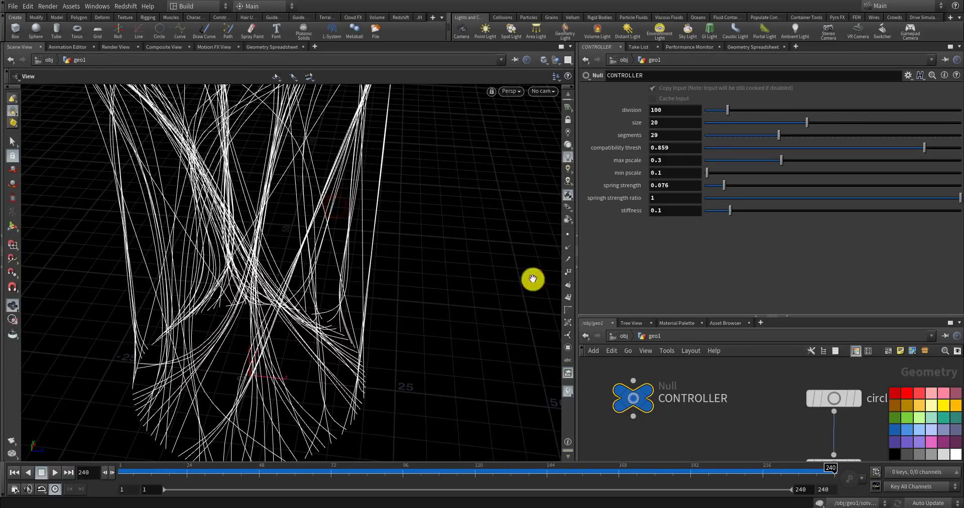
scroll(710, 409, "down", 10)
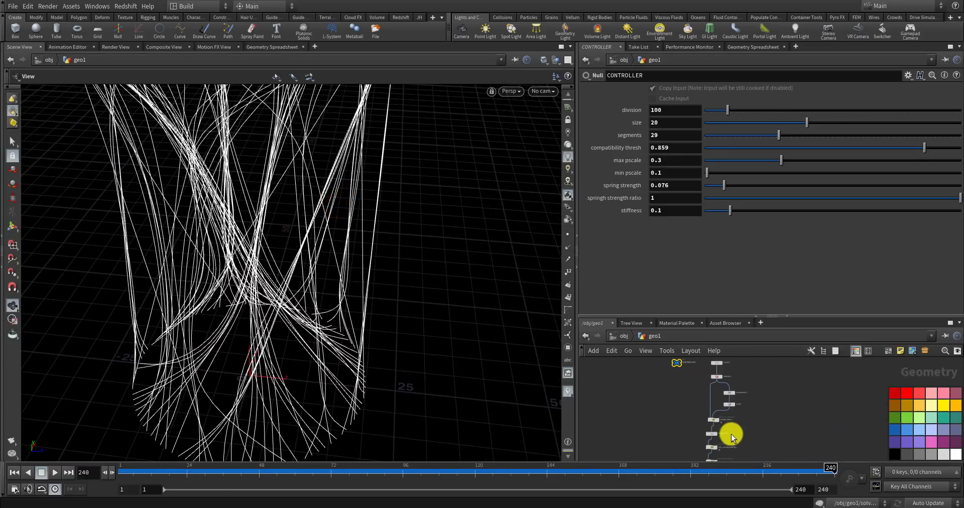
- Comment out the if(length(tf)…) distance check in solver1's apply_force wrangle, then rewind to frame 1
scroll(715, 408, "up", 10)
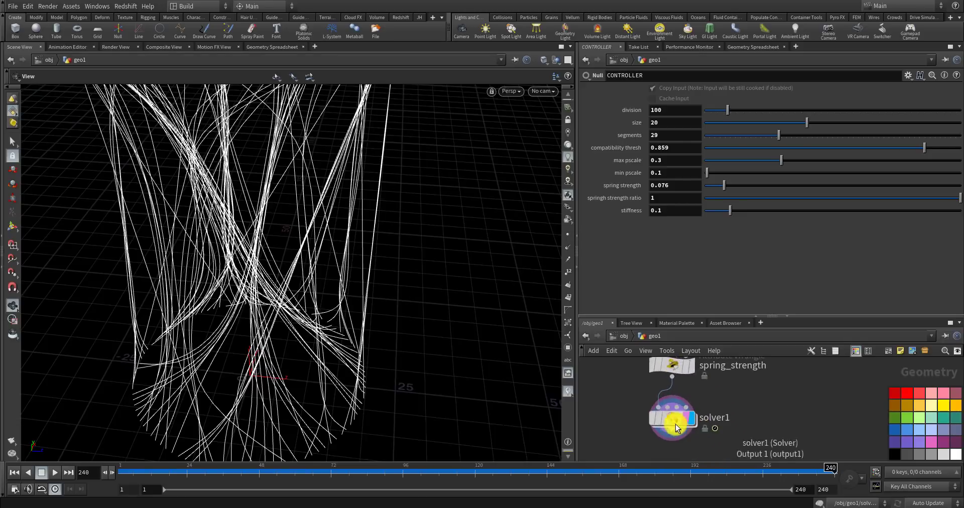
double_click(676, 423)
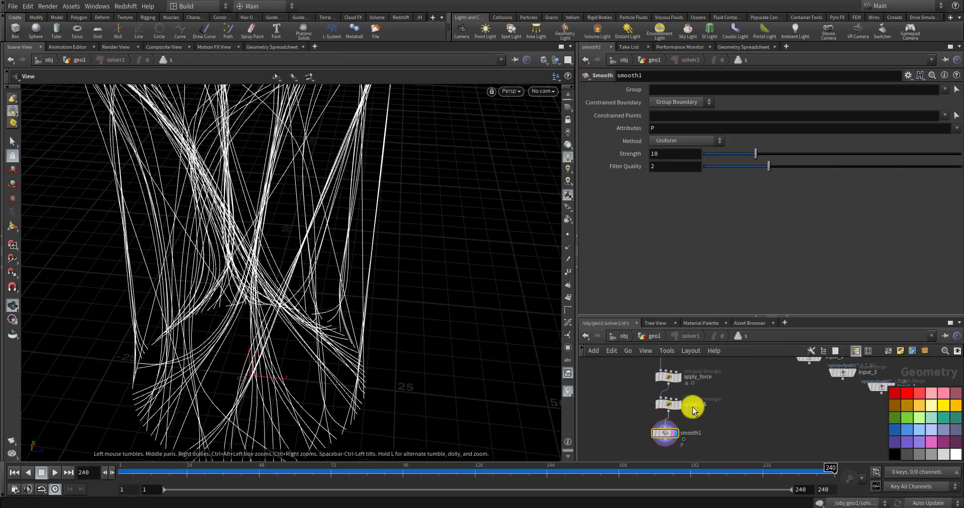
scroll(693, 409, "up", 4)
left_click(639, 367)
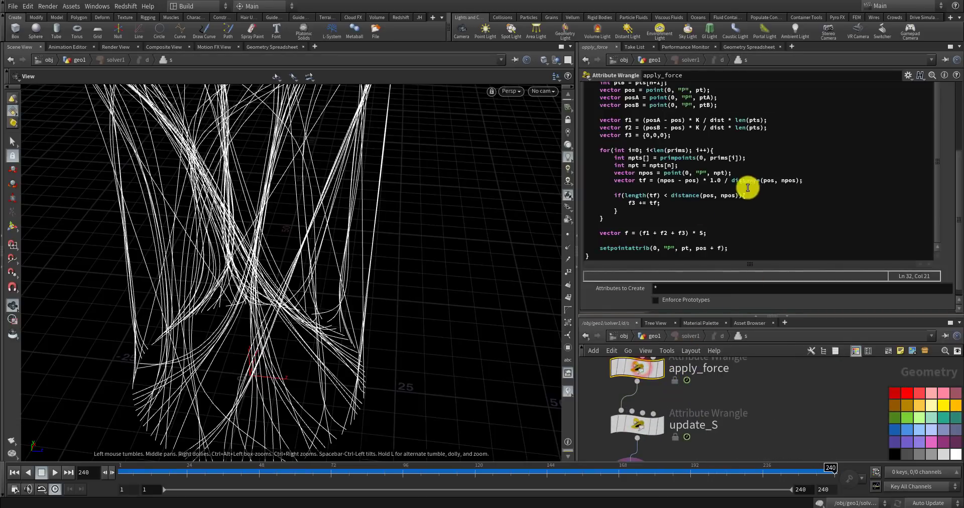
left_click(610, 195)
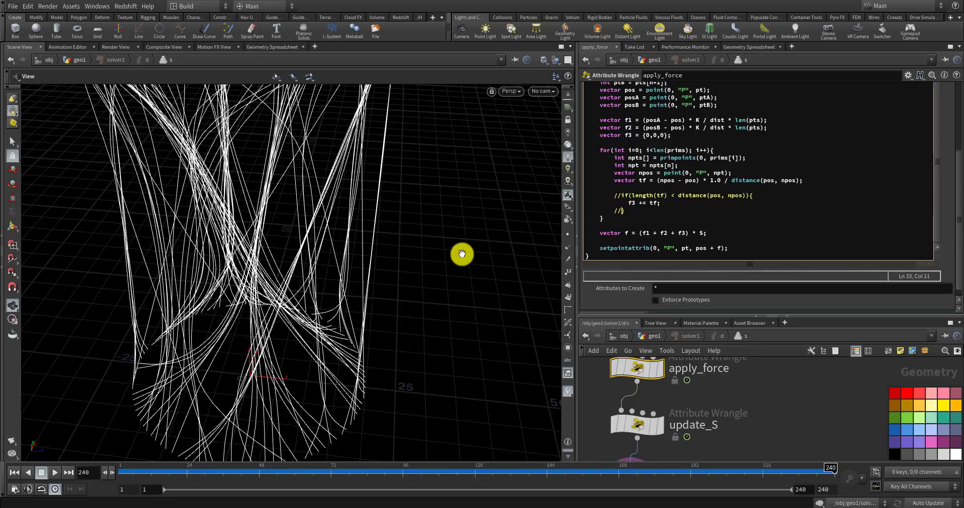
left_click_drag(427, 266, 574, 433)
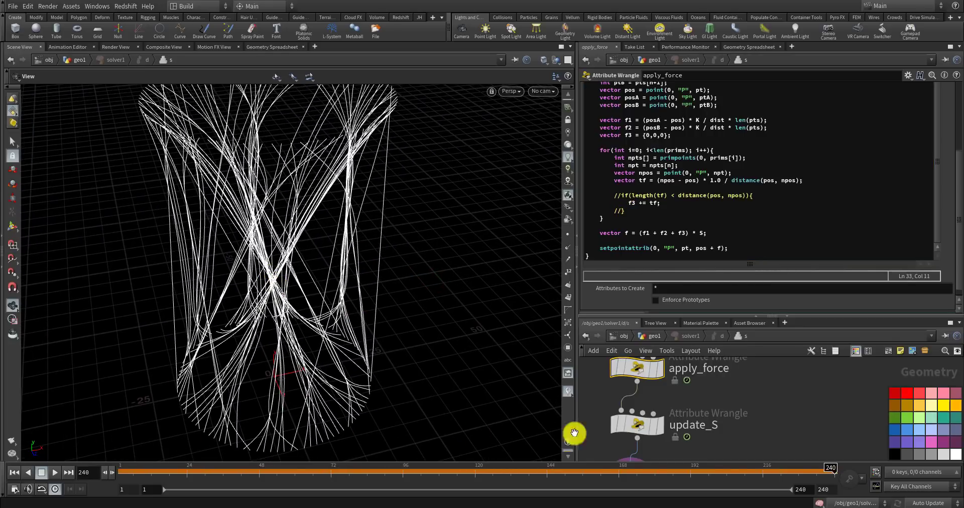
left_click(655, 336)
left_click(14, 472)
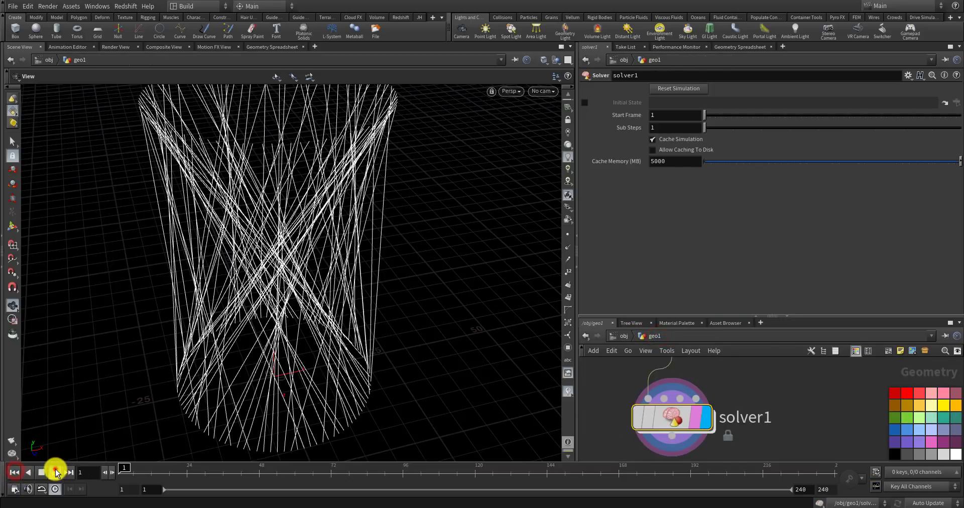
- Play the simulation to frame 122 and inspect the curve network from above and up close
left_click(55, 472)
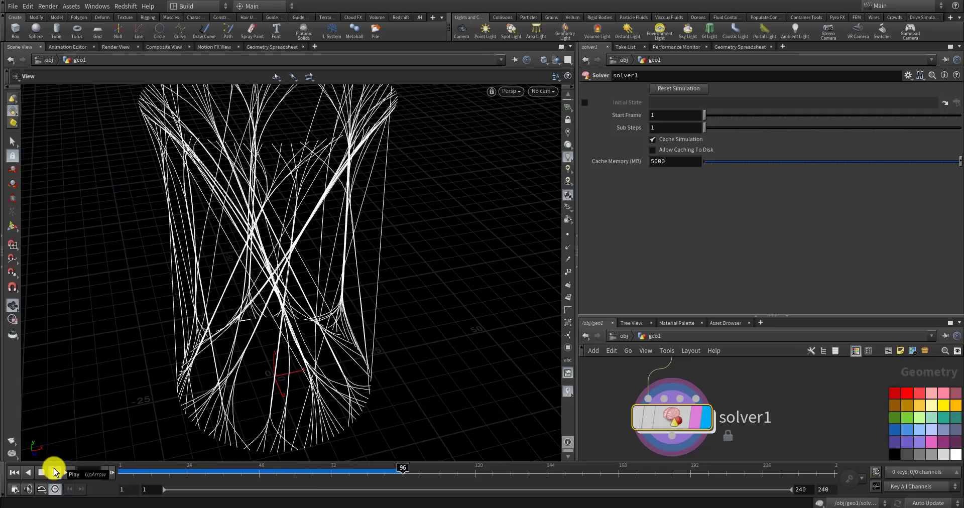
left_click(54, 472)
left_click_drag(226, 224, 353, 296)
right_click_drag(354, 296, 360, 228)
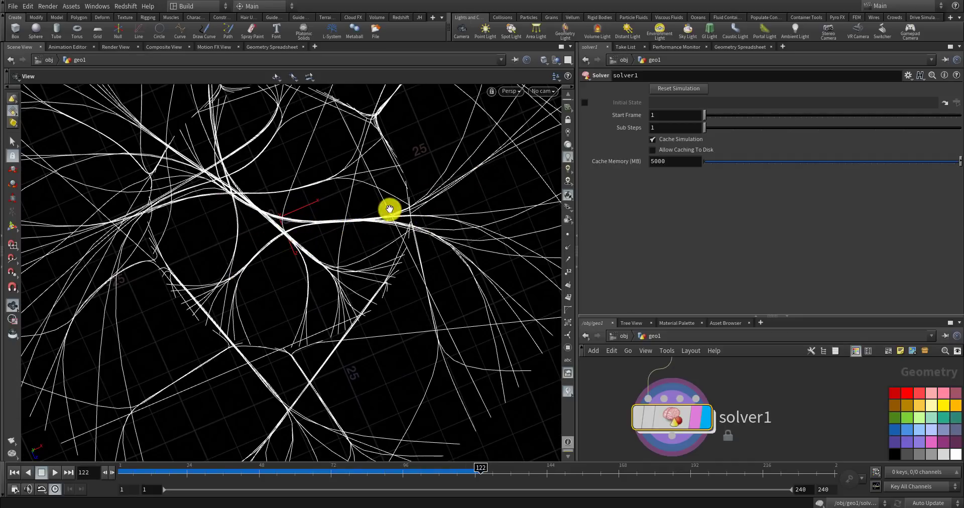
left_click_drag(347, 229, 364, 206)
left_click_drag(314, 271, 428, 352)
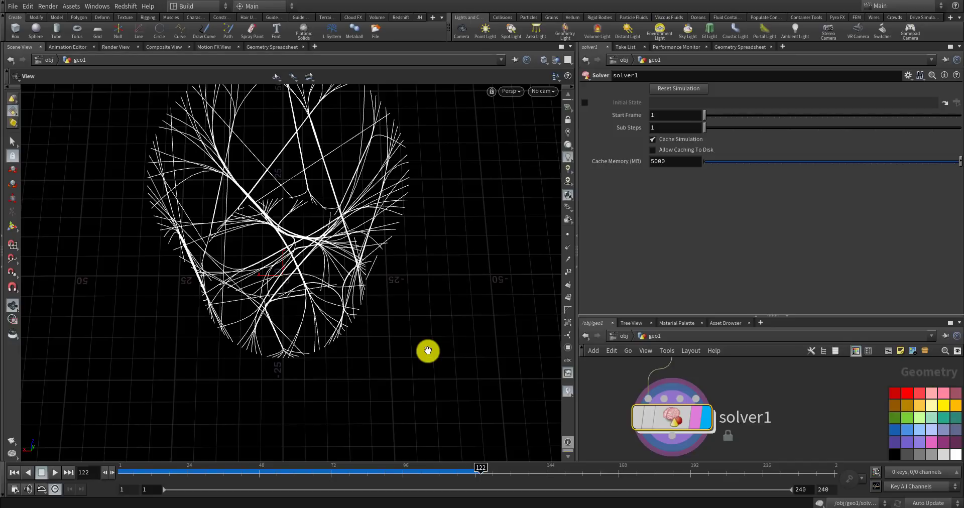
- View the pinched curve bundle upright from the side, including the cylinder's bottom
left_click_drag(298, 289, 301, 196)
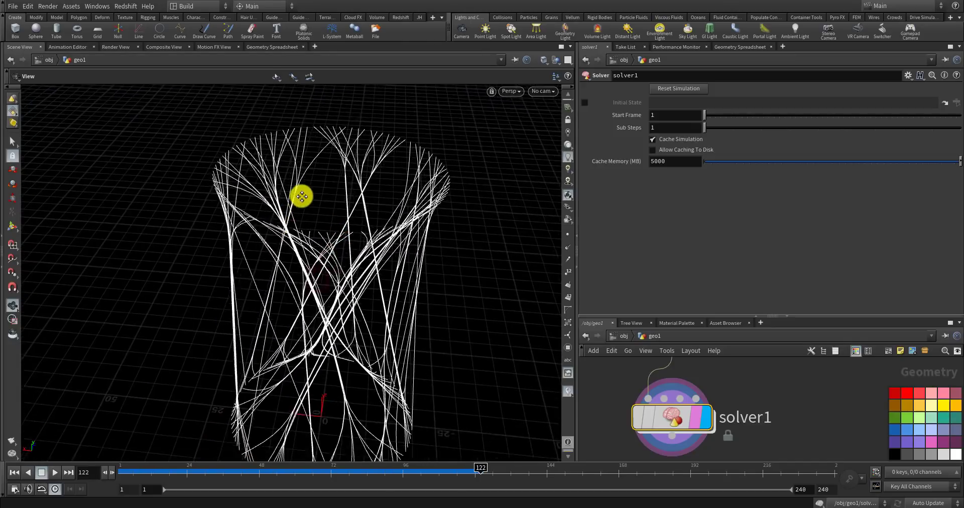
right_click_drag(301, 196, 400, 141)
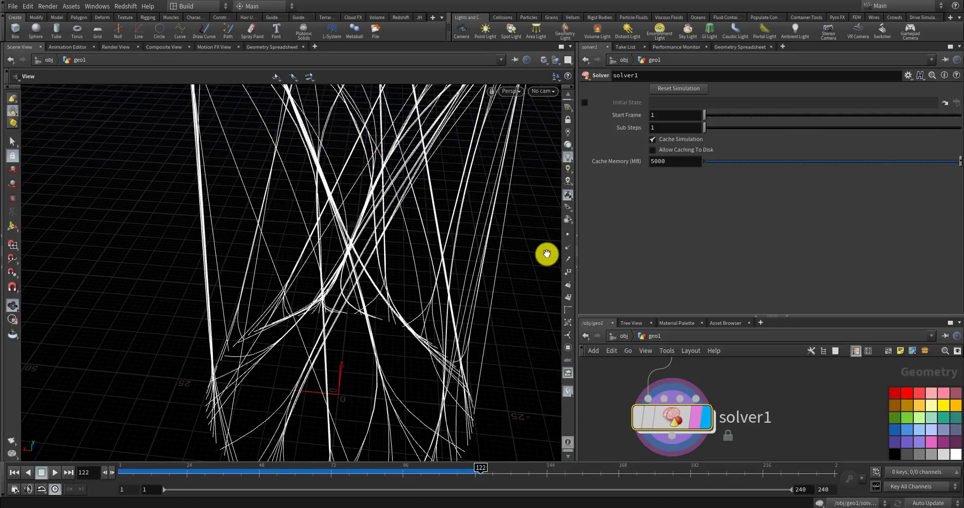
middle_click_drag(374, 275, 422, 241)
left_click_drag(423, 241, 384, 232)
scroll(385, 232, "up", 5)
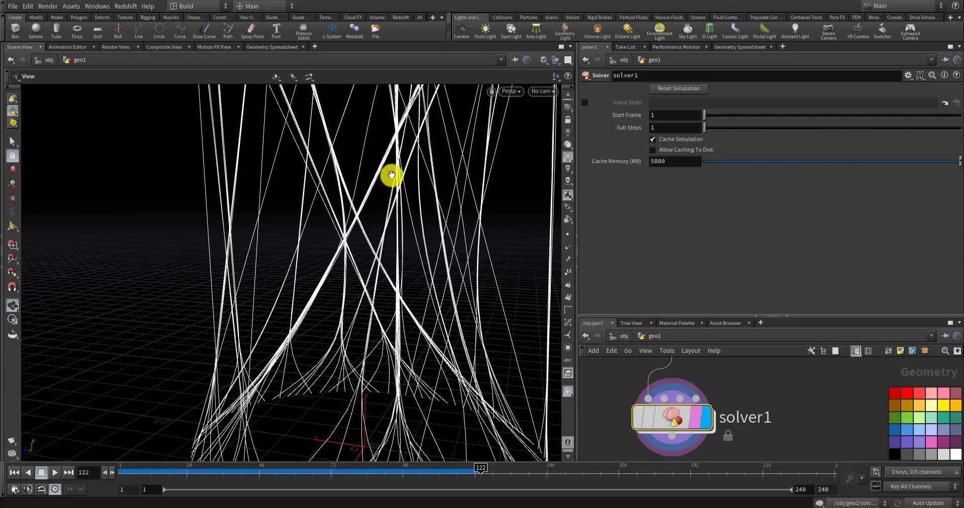
scroll(392, 176, "down", 5)
mouse_move(375, 201)
left_mouse_down()
mouse_move(426, 226)
mouse_move(430, 209)
mouse_move(379, 230)
mouse_move(382, 282)
mouse_move(390, 264)
mouse_move(368, 254)
mouse_move(400, 226)
left_mouse_up()
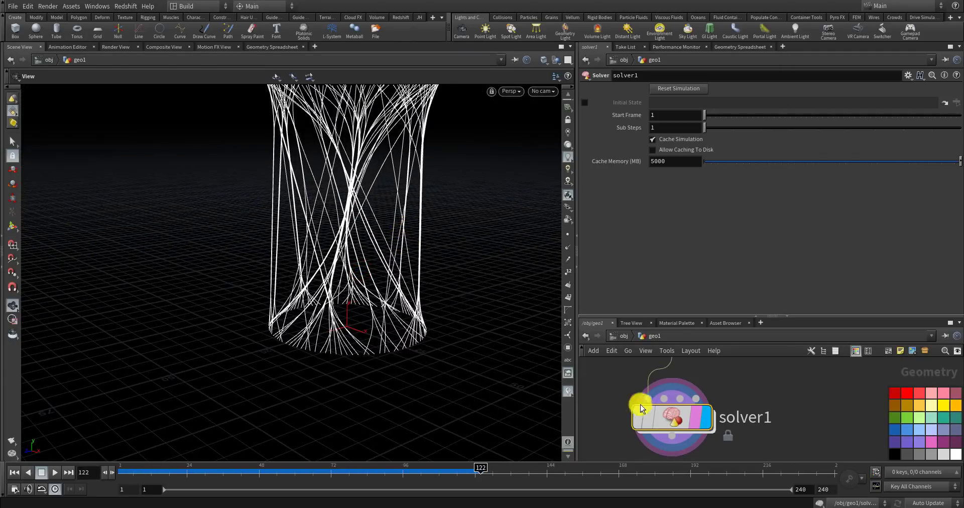
- Uncomment the if(length(tf)…) distance check in solver1's apply_force wrangle and return to geo1
double_click(671, 413)
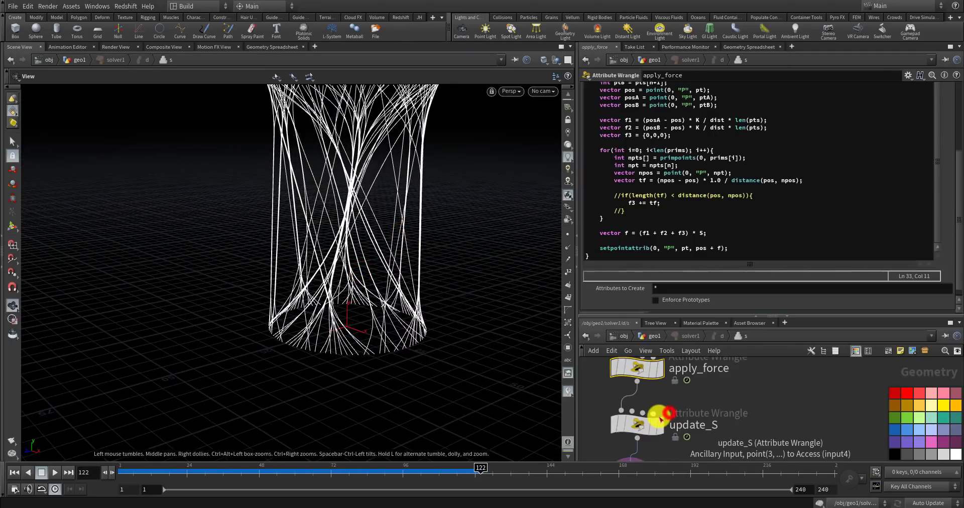
left_click(620, 196)
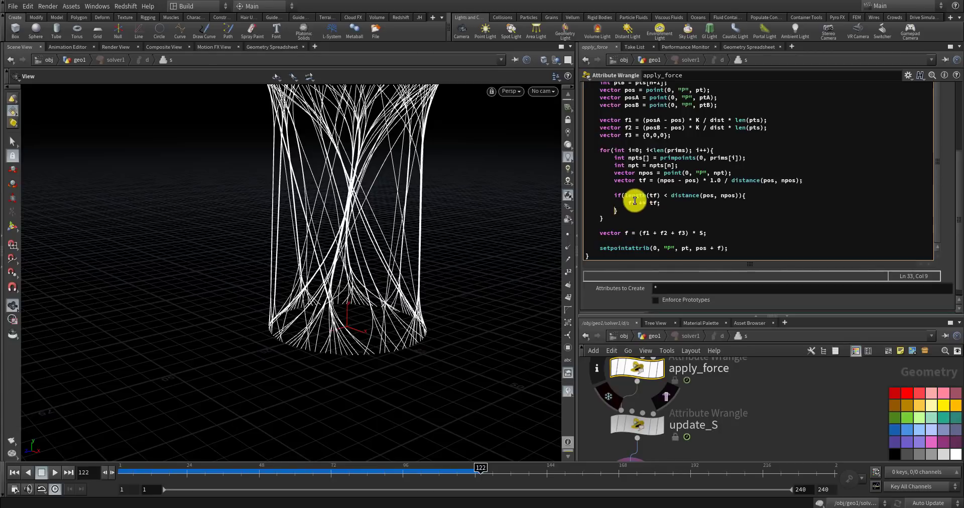
left_click(653, 336)
- Replay the simulation from frame 1 and stop it at frame 89
left_click(13, 473)
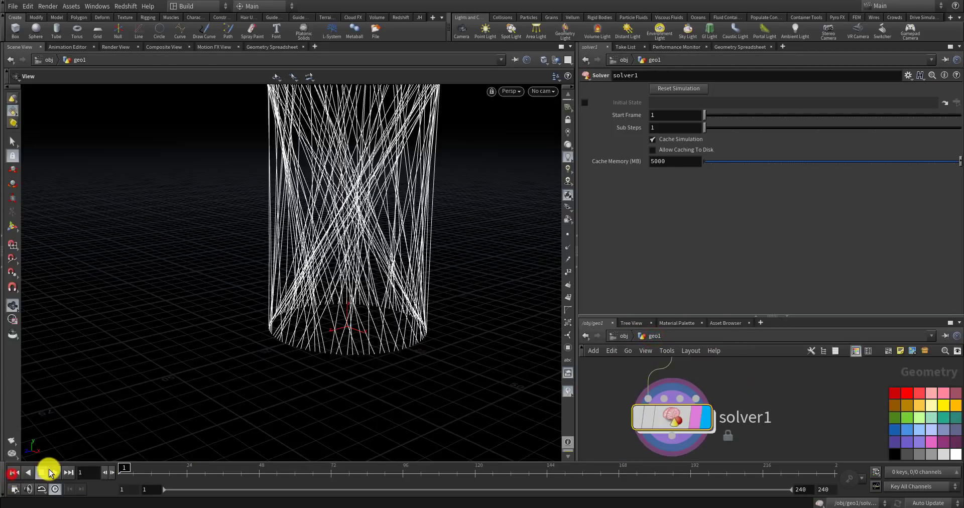
left_click(55, 472)
mouse_move(314, 249)
left_mouse_down()
mouse_move(332, 318)
mouse_move(325, 260)
left_mouse_up()
left_click(53, 473)
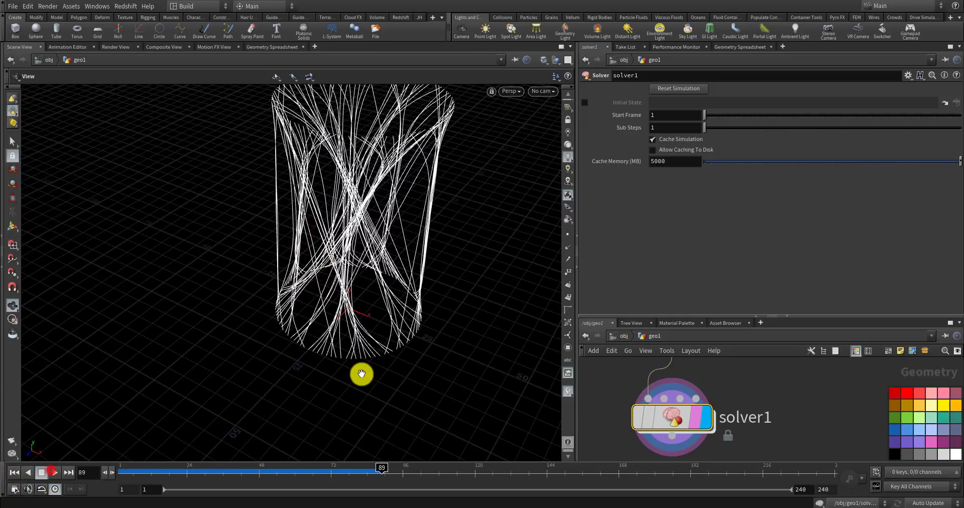
left_click_drag(409, 345, 419, 321)
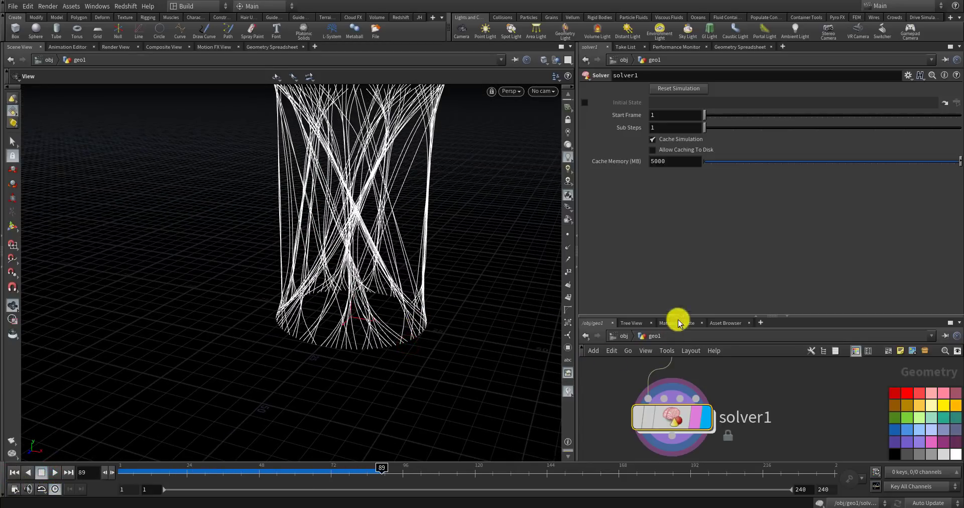
- Enlarge the node network pane and bring up the add-node menu
left_click_drag(682, 316, 684, 216)
scroll(693, 287, "down", 2)
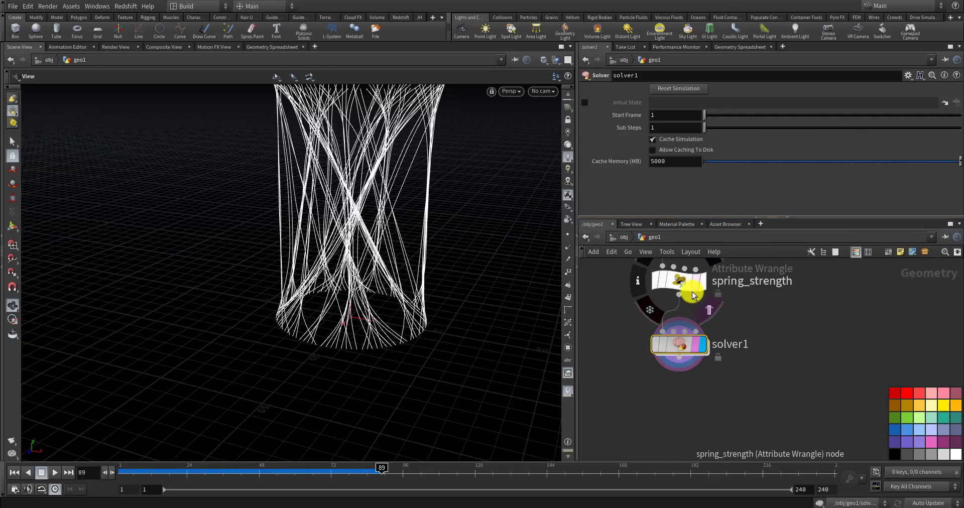
scroll(684, 391, "up", 2)
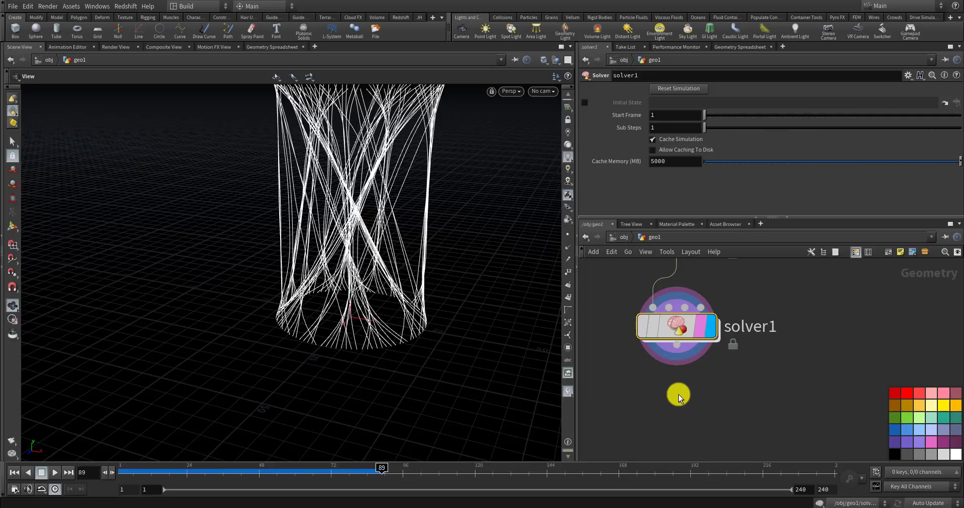
middle_click_drag(449, 277, 365, 326)
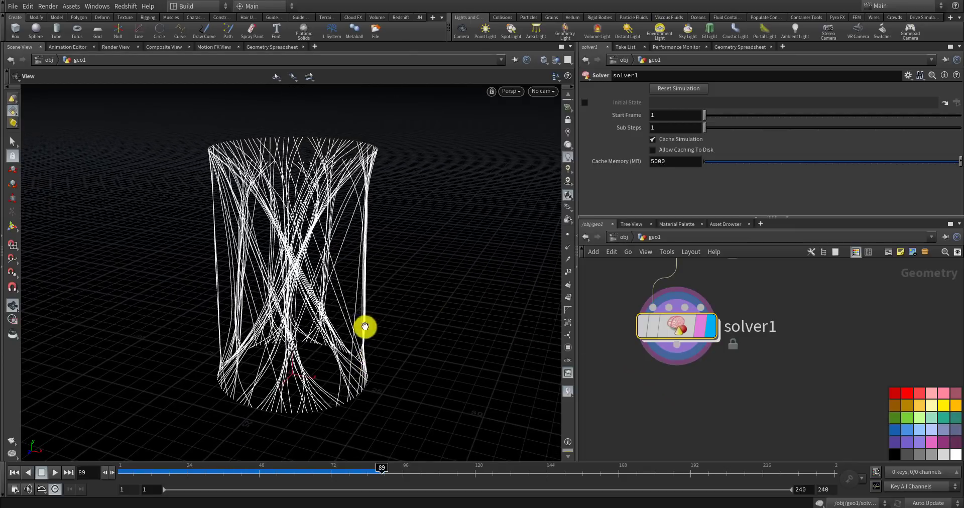
mouse_move(365, 327)
left_mouse_down()
mouse_move(372, 290)
mouse_move(367, 327)
left_mouse_up()
key("Tab")
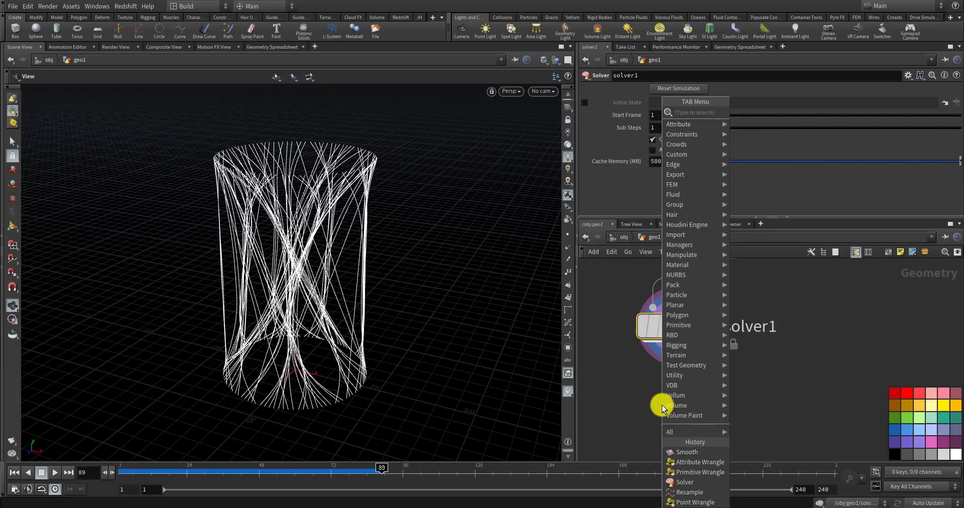
- Inspect solver1's point attributes in the geometry spreadsheet
left_click(619, 373)
left_click(752, 47)
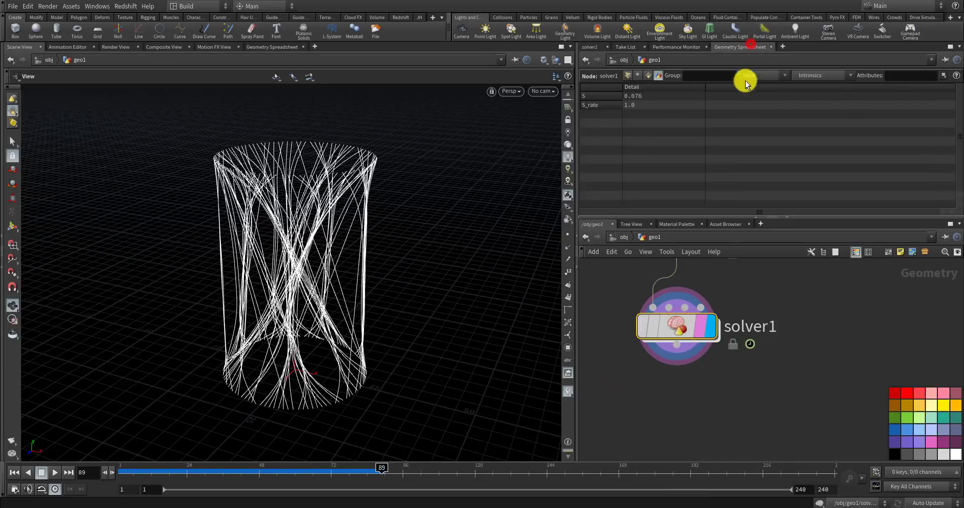
left_click(628, 76)
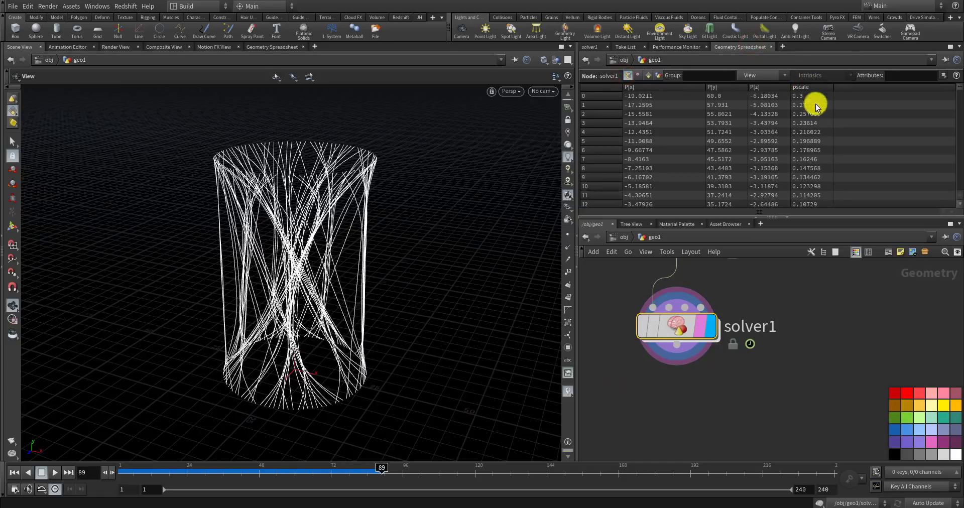
middle_click_drag(683, 408, 683, 409)
- Add a PolyWire node below solver1 and connect solver1's output into it
key("Tab")
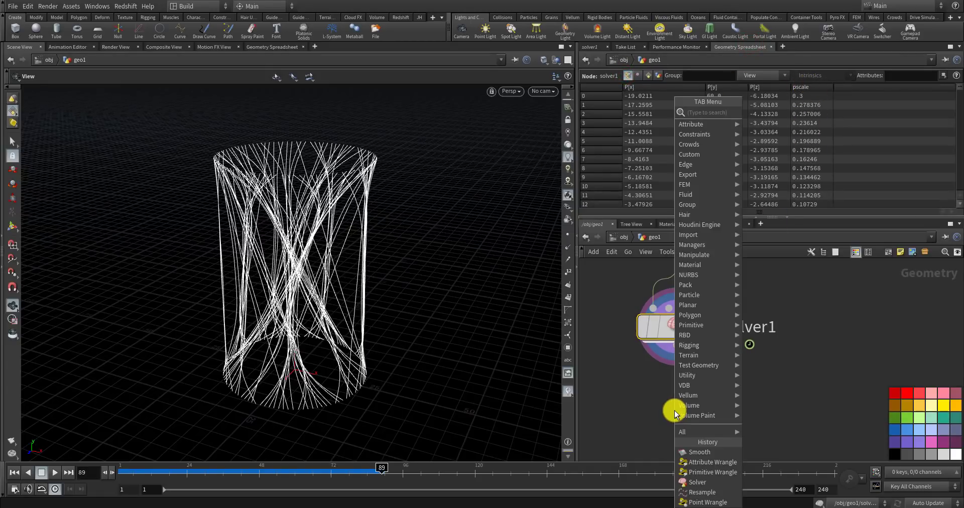
type("p")
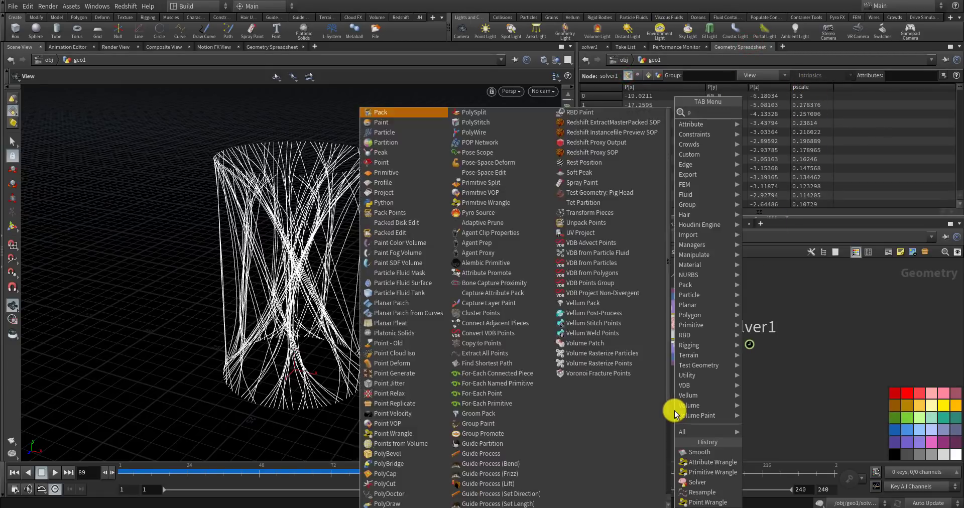
type("olywire")
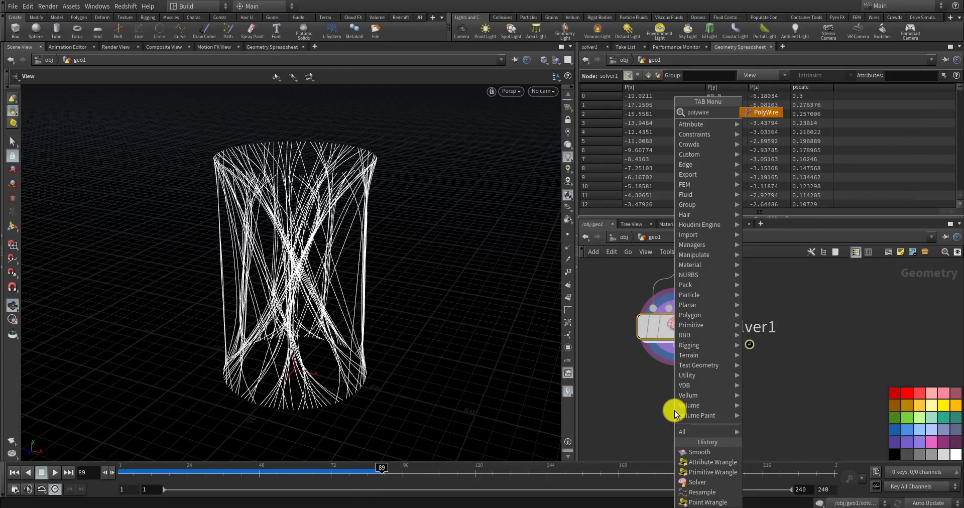
key("Return")
left_click(675, 411)
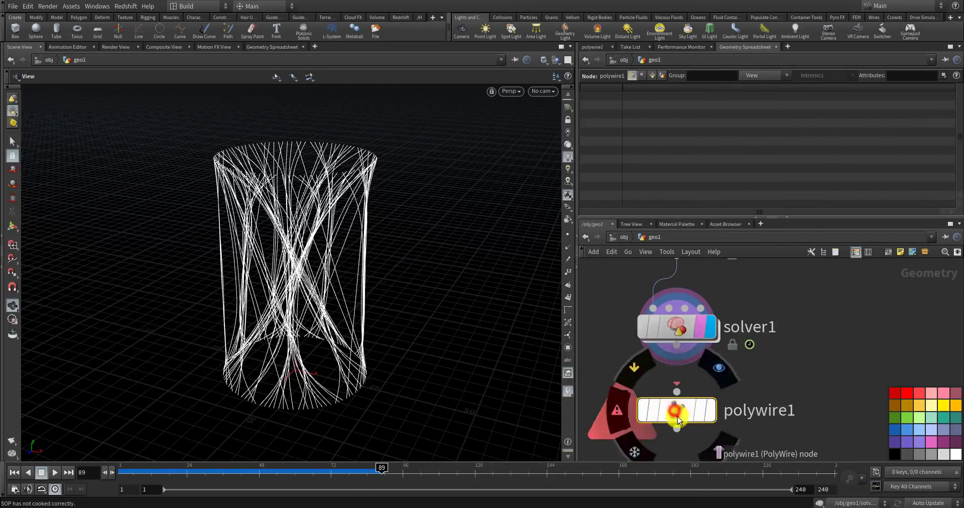
left_click_drag(689, 353, 700, 406)
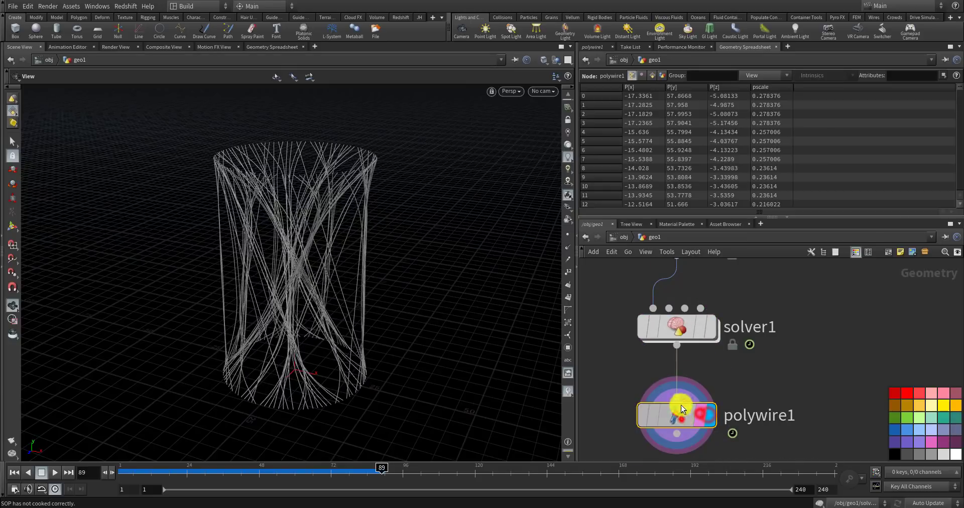
- Replace polywire1's Wire Radius 0.1 with the expression point("../" + opinput(".", 0), $PT, "pscale", 0)
left_click(593, 46)
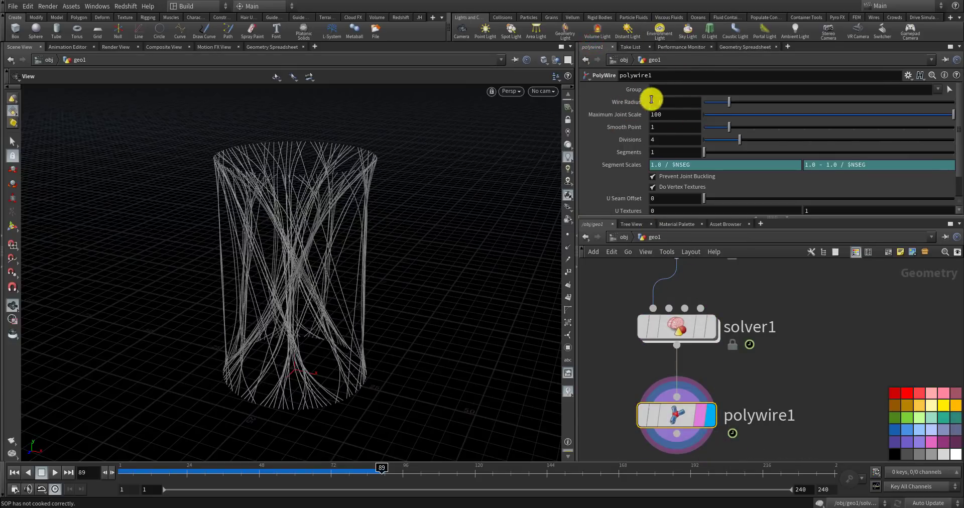
double_click(670, 103)
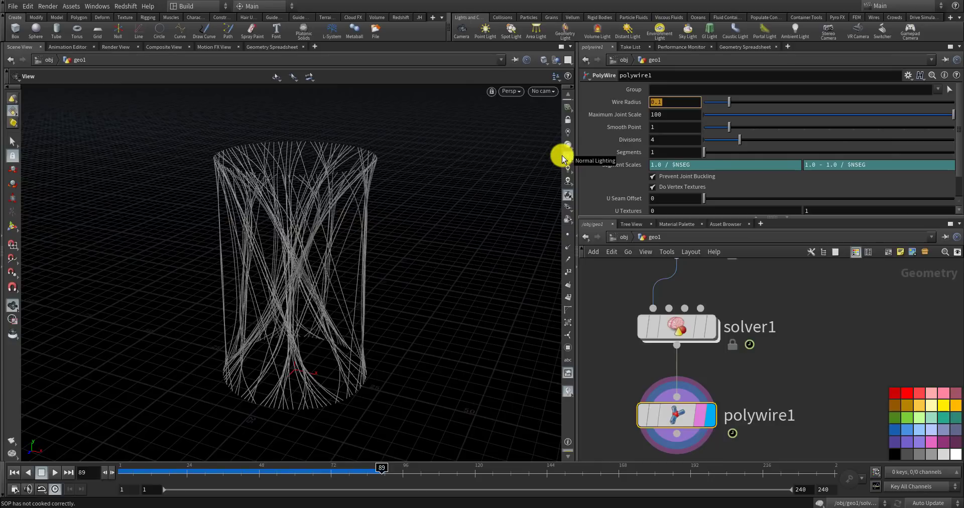
double_click(675, 102)
type("poin")
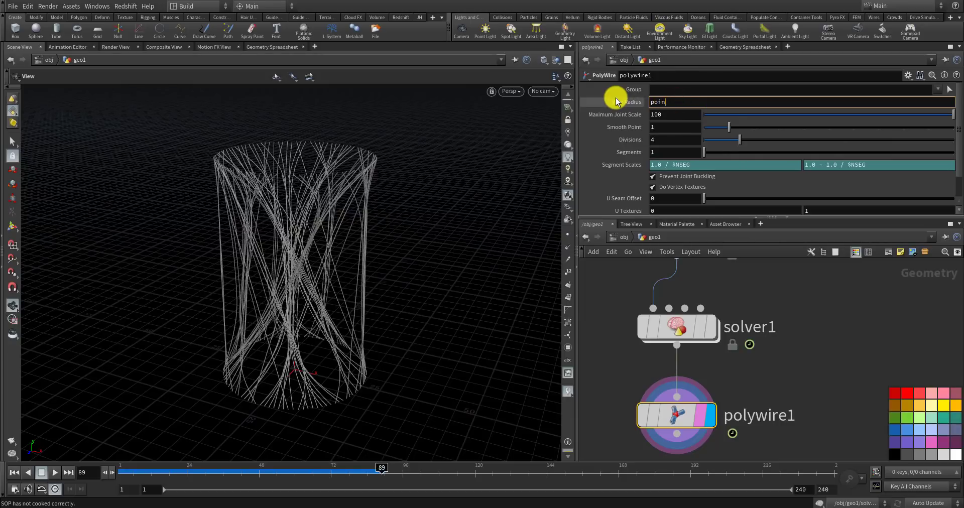
type("t(\"")
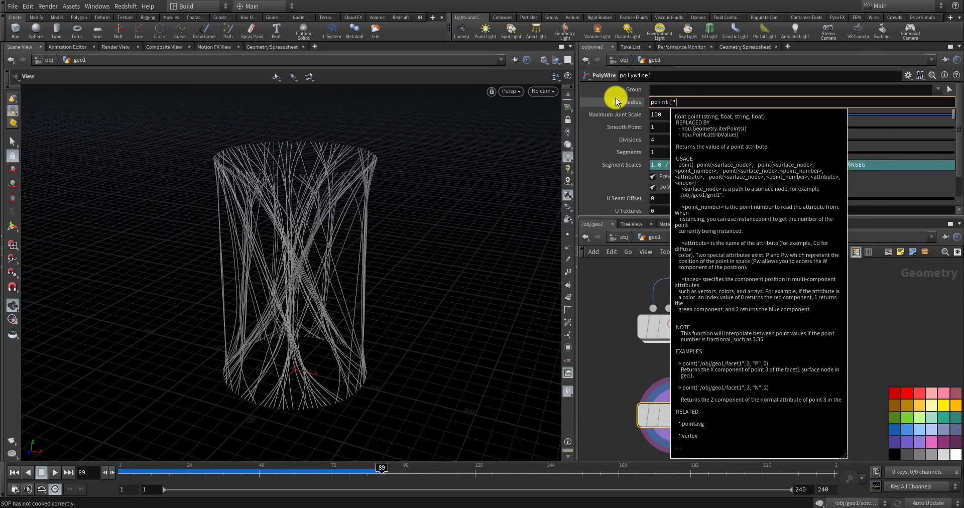
type("../\"")
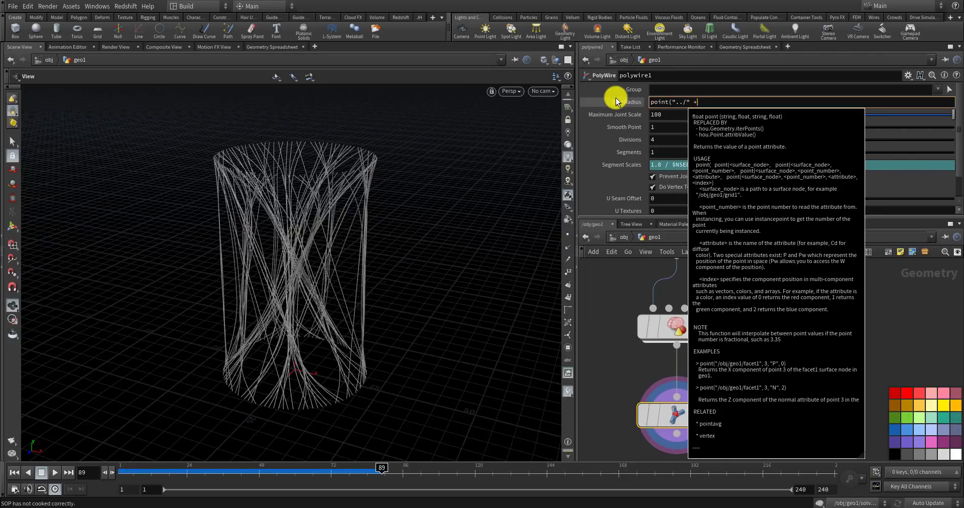
type(" + opinput(")
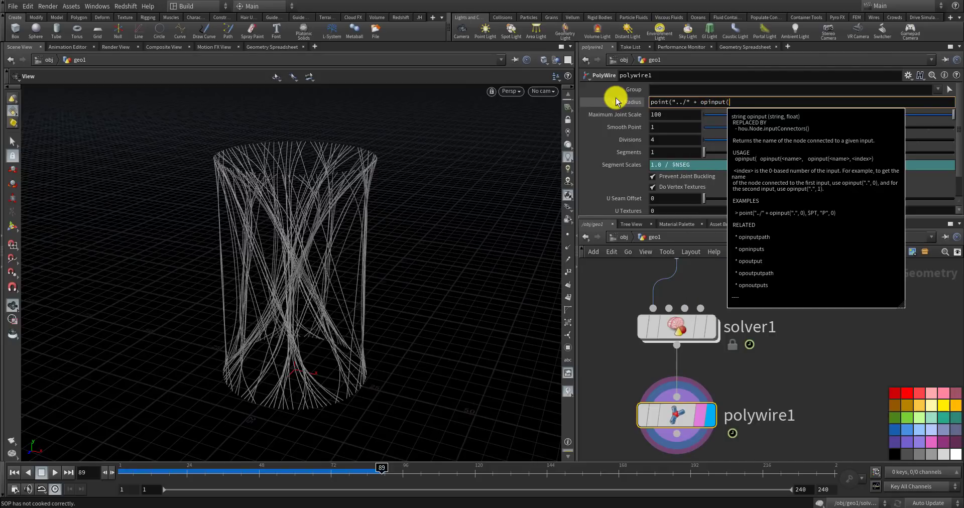
type("\".\", 0)")
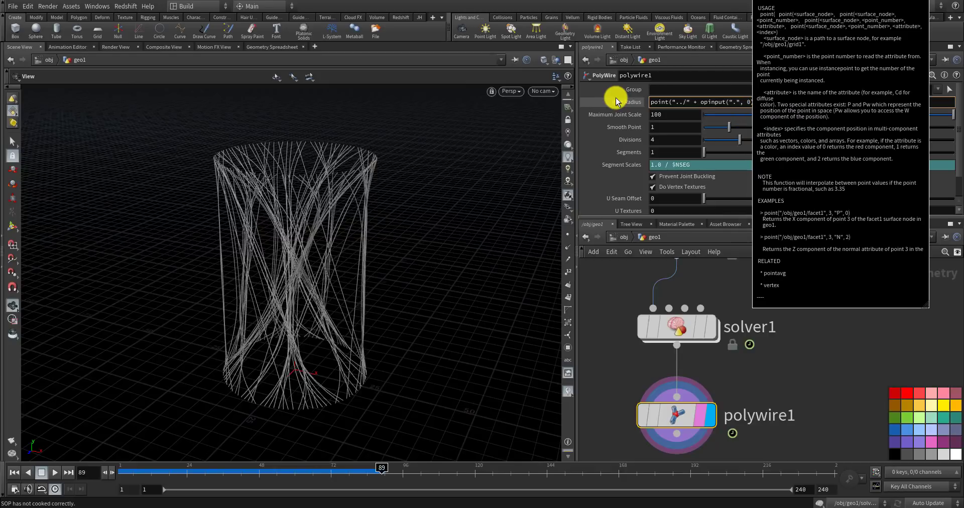
type(", $PT, \"p")
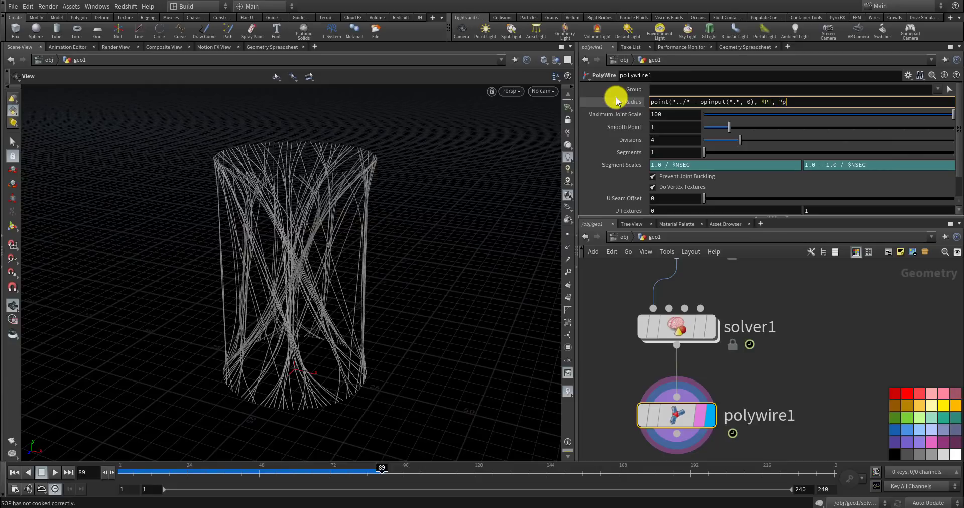
type("scale\", 0);")
key("Return")
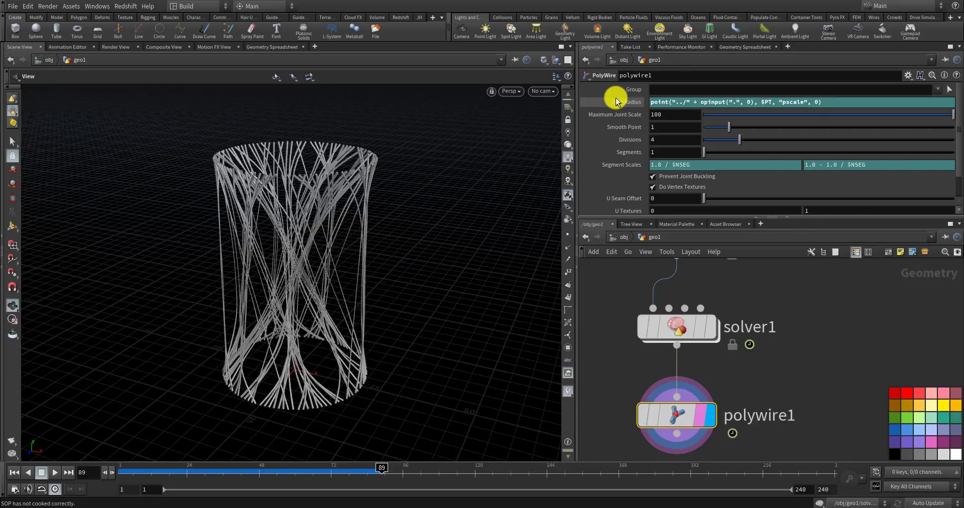
left_click_drag(370, 231, 314, 130)
- Set the CONTROLLER null's max pscale to 0.7 and min pscale to 0.25
scroll(724, 360, "down", 5)
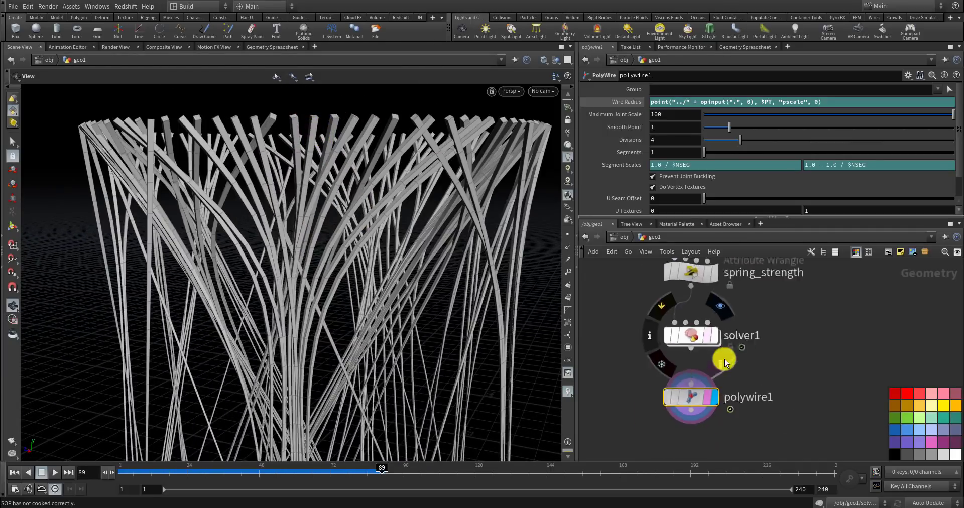
scroll(654, 319, "up", 5)
scroll(649, 312, "up", 3)
left_click(649, 308)
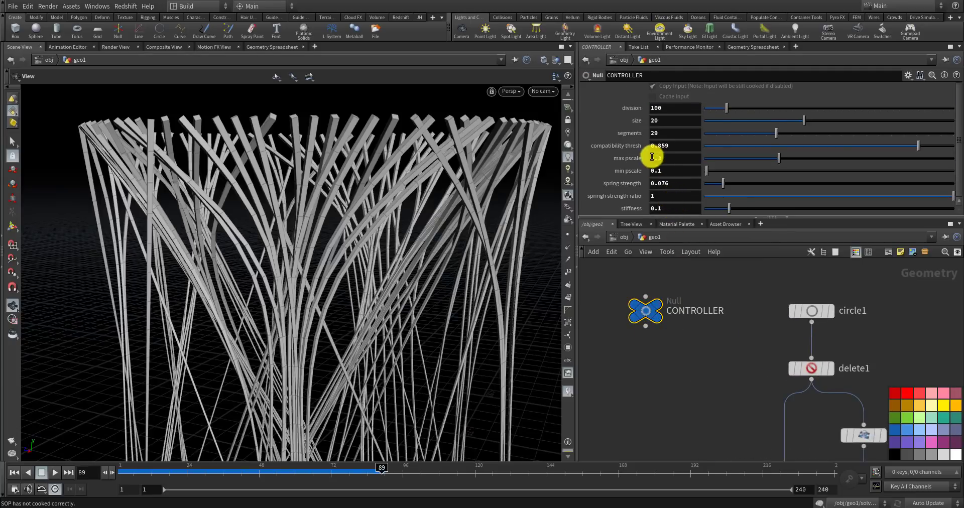
scroll(461, 258, "up", 10)
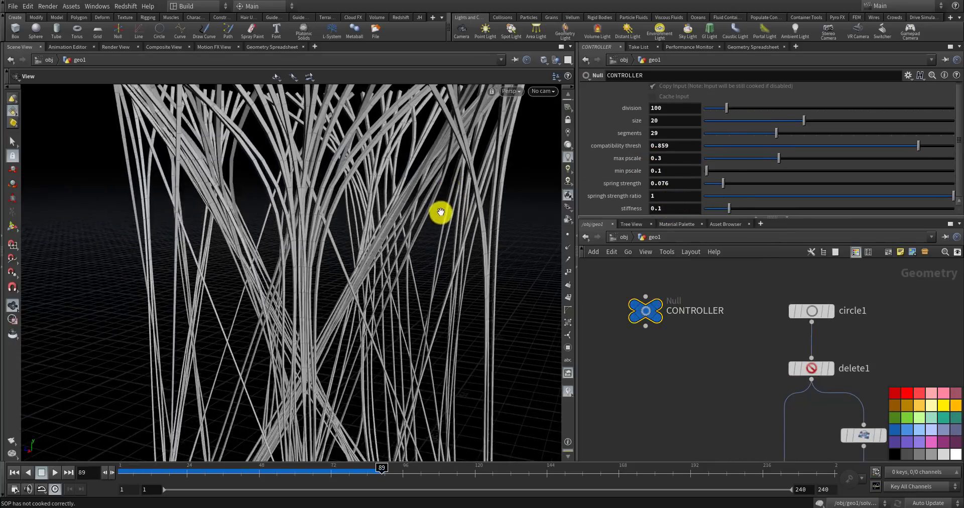
scroll(366, 267, "down", 5)
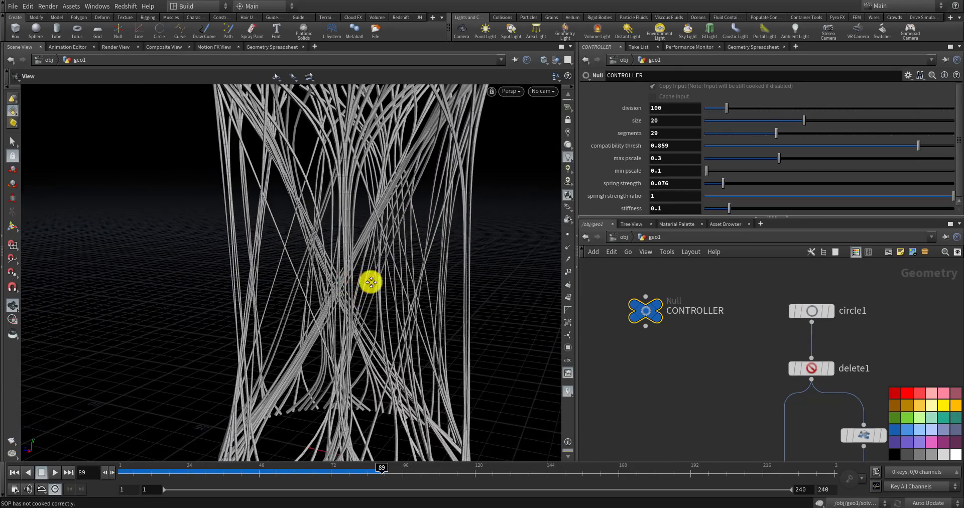
left_click_drag(370, 279, 404, 245)
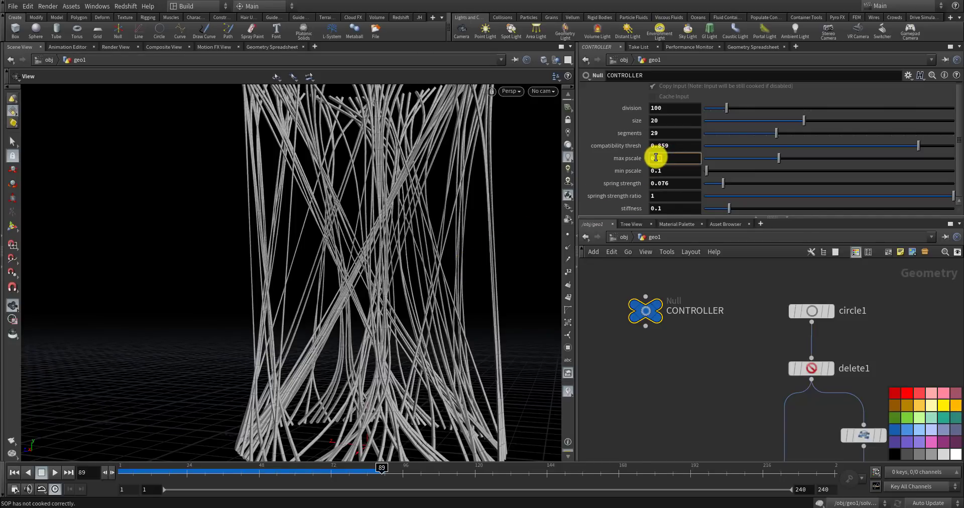
key("Return")
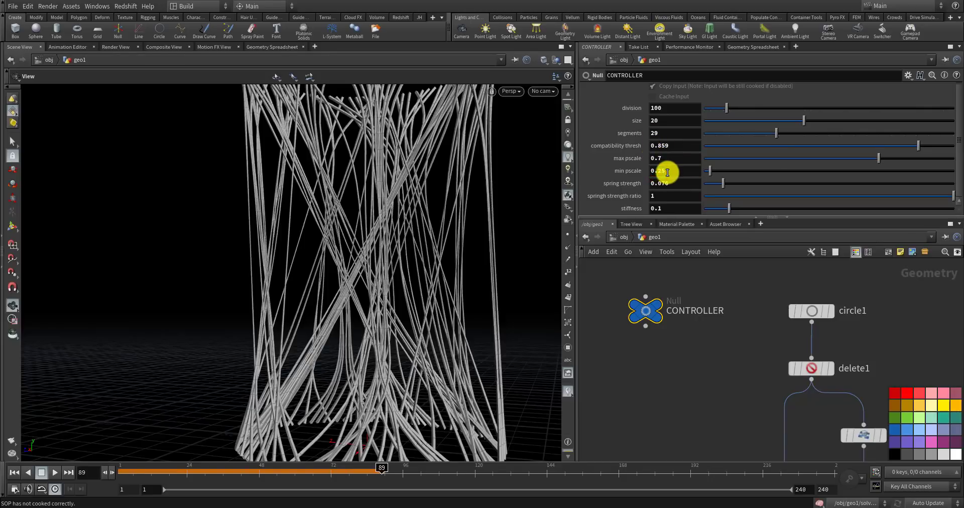
left_click(6, 471)
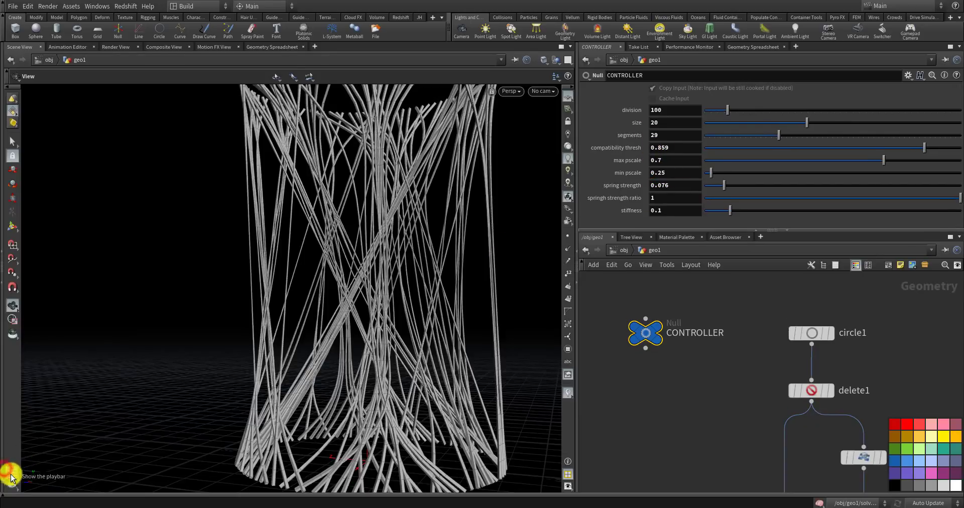
left_click(11, 477)
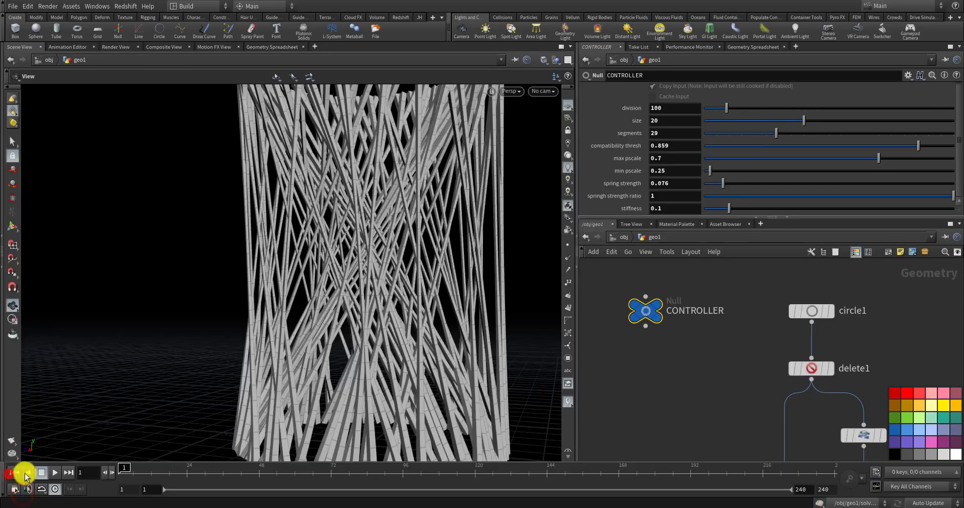
- Play the strand simulation through to frame 240 and view the bundled tube cylinder upright
left_click(55, 472)
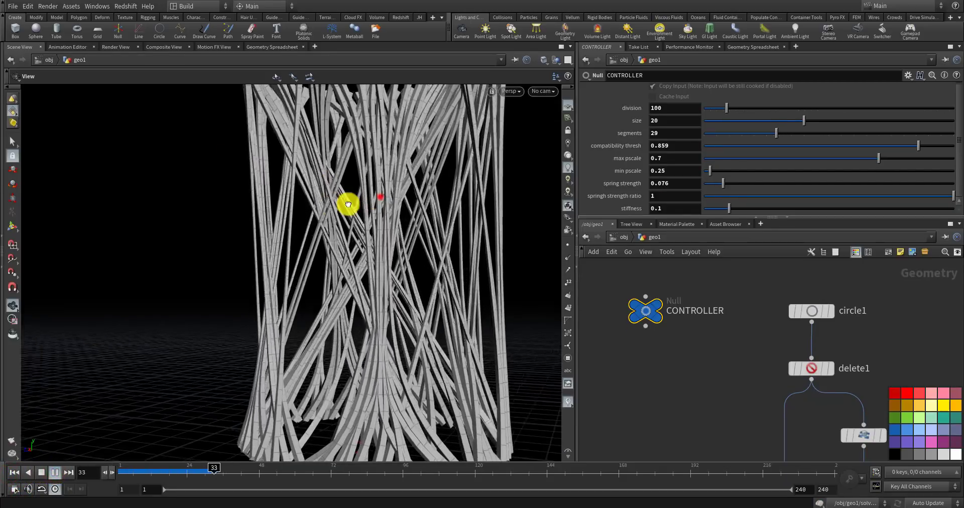
scroll(311, 203, "down", 5)
left_click_drag(321, 200, 97, 446)
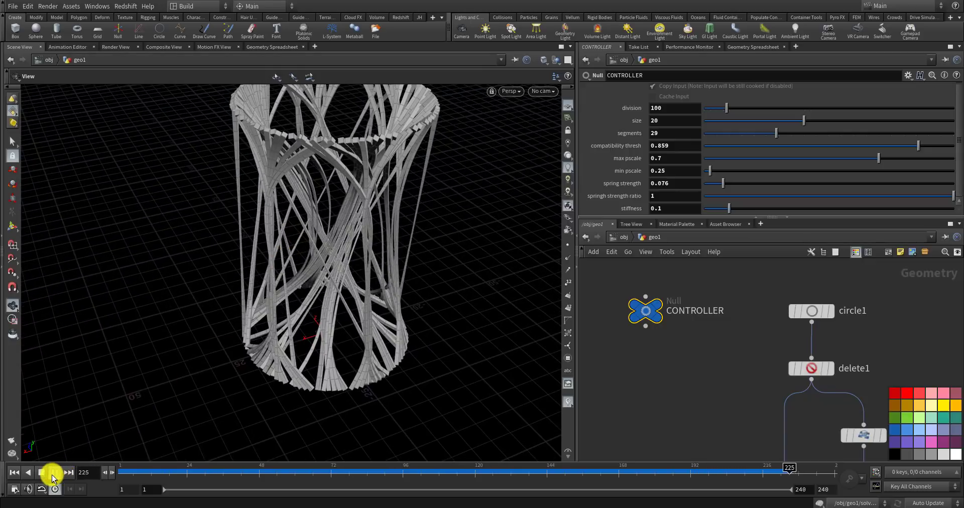
left_click(53, 474)
left_click_drag(203, 470, 834, 434)
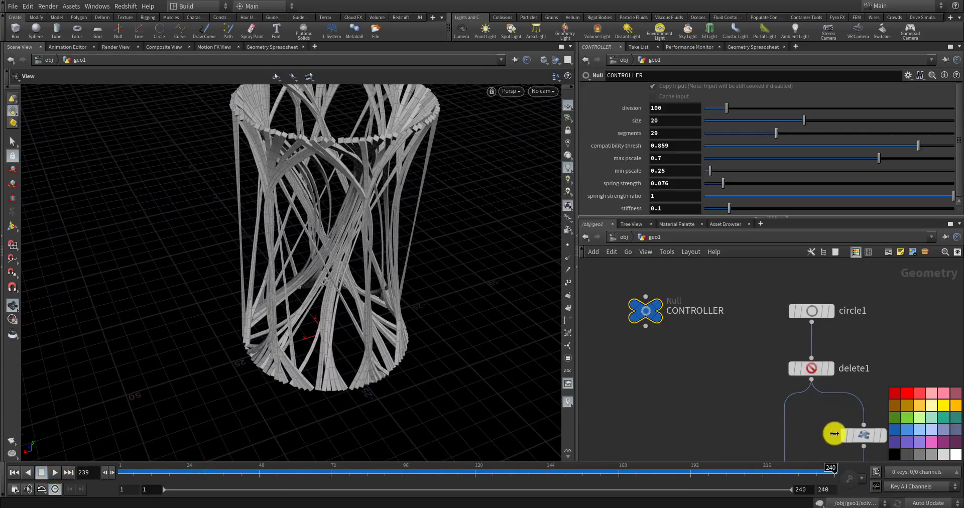
left_click_drag(404, 330, 644, 331)
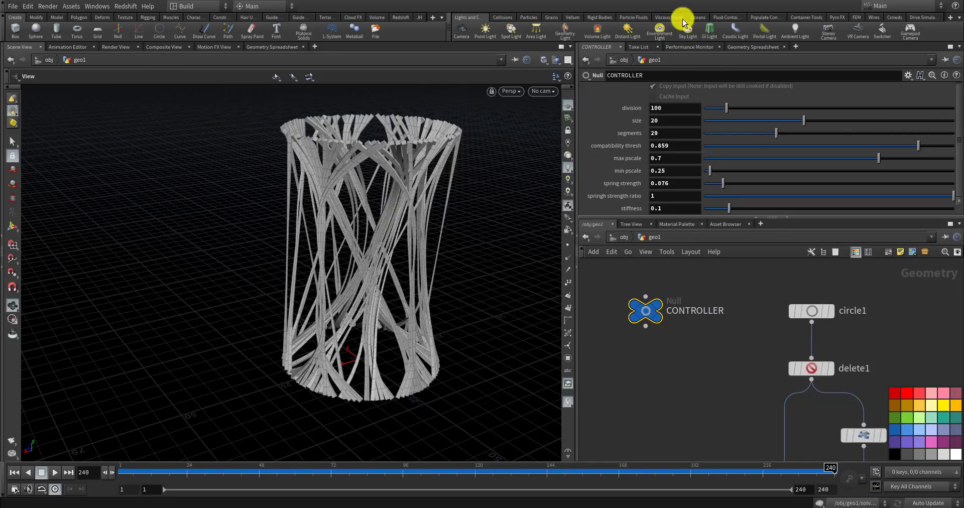
key("h")
scroll(760, 351, "up", 6)
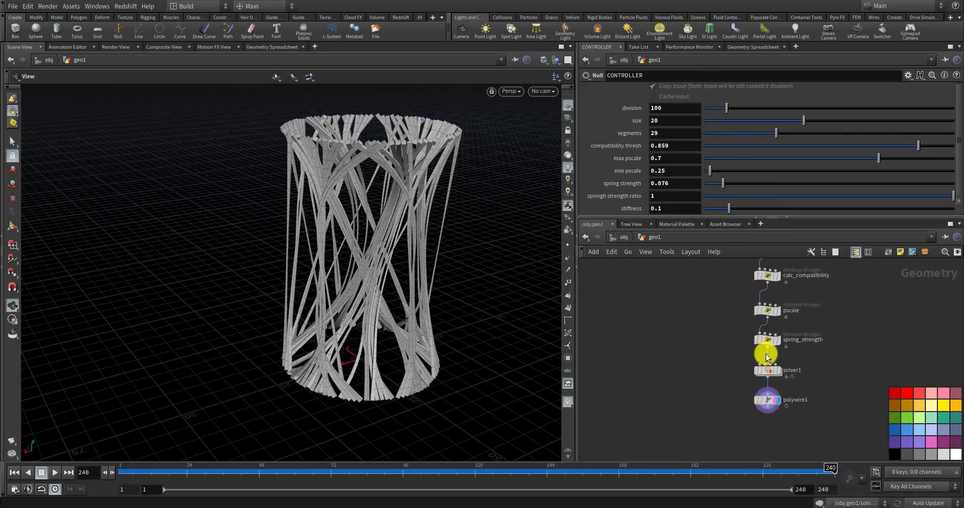
- Raise polywire1's Divisions above 4 for rounder tubes and switch the viewport to Smooth Shaded
left_click(756, 399)
left_click_drag(738, 142, 876, 135)
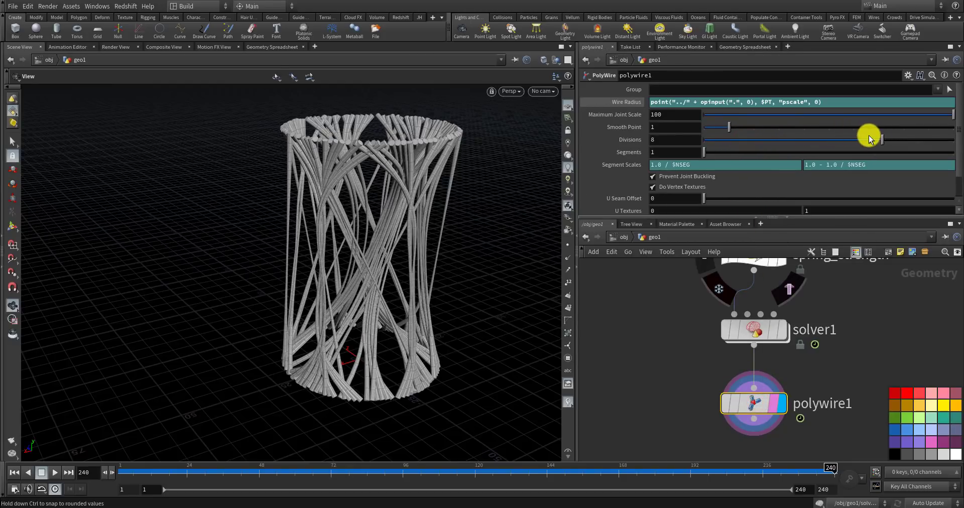
left_click(521, 90)
mouse_move(517, 128)
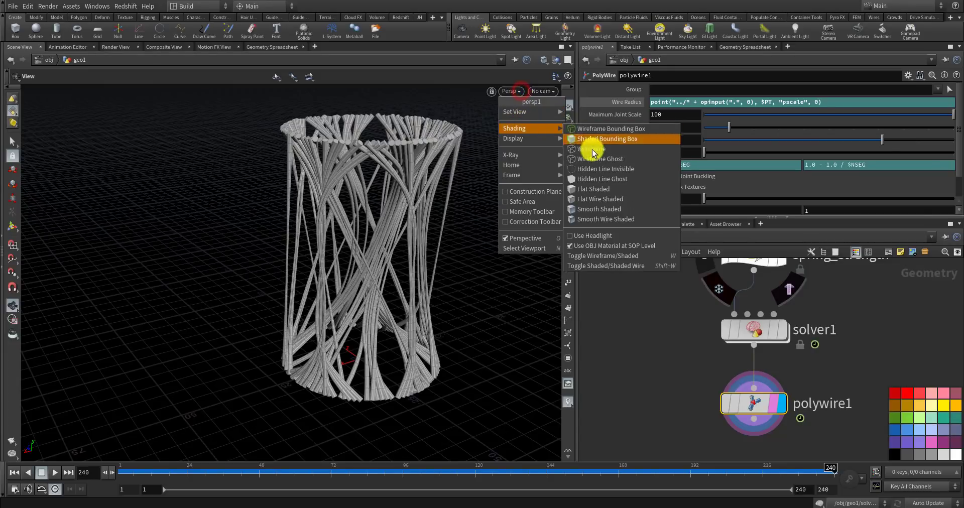
left_click(599, 208)
mouse_move(532, 220)
left_mouse_down()
mouse_move(463, 241)
mouse_move(470, 182)
mouse_move(415, 305)
mouse_move(492, 321)
left_mouse_up()
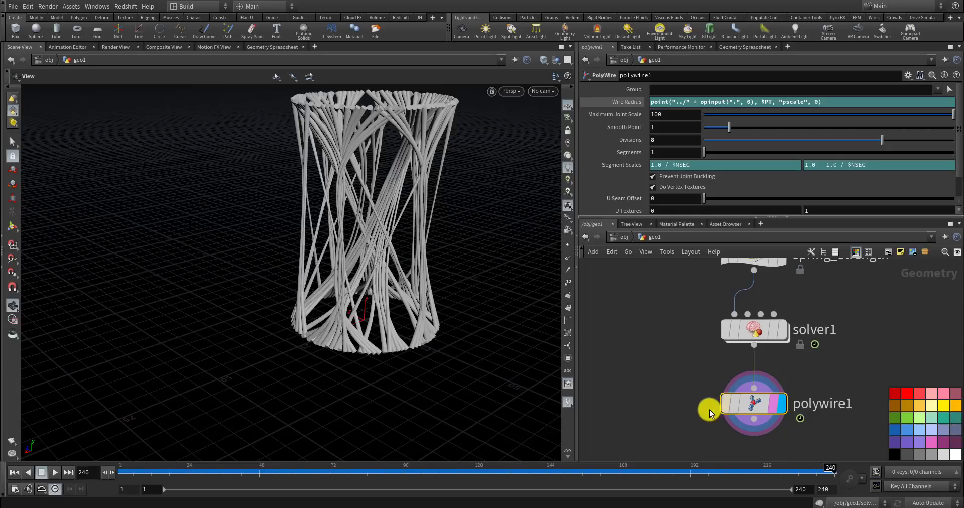
middle_click_drag(709, 408, 634, 314)
scroll(635, 315, "up", 3)
left_click_drag(437, 221, 528, 236)
- Add a VDB from Polygons node below polywire1 and display its result
key("Tab")
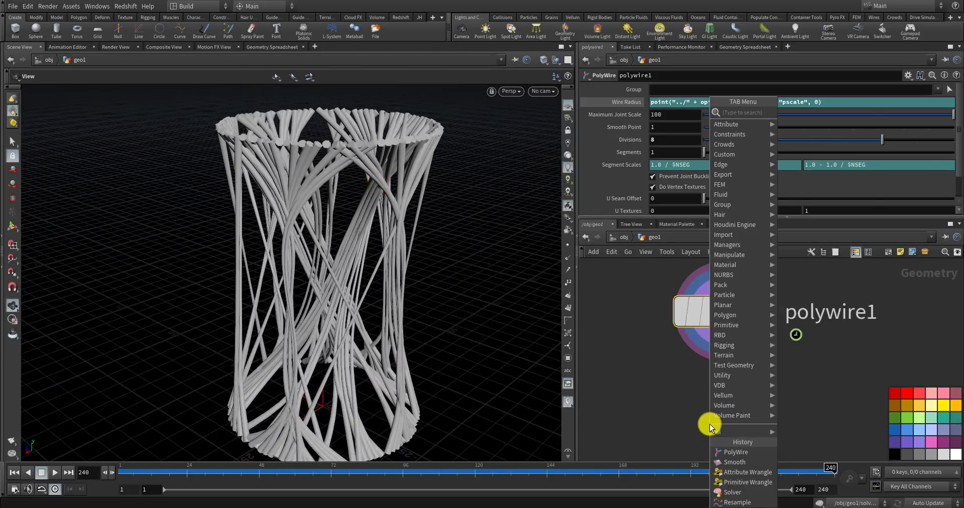
type("vdb from")
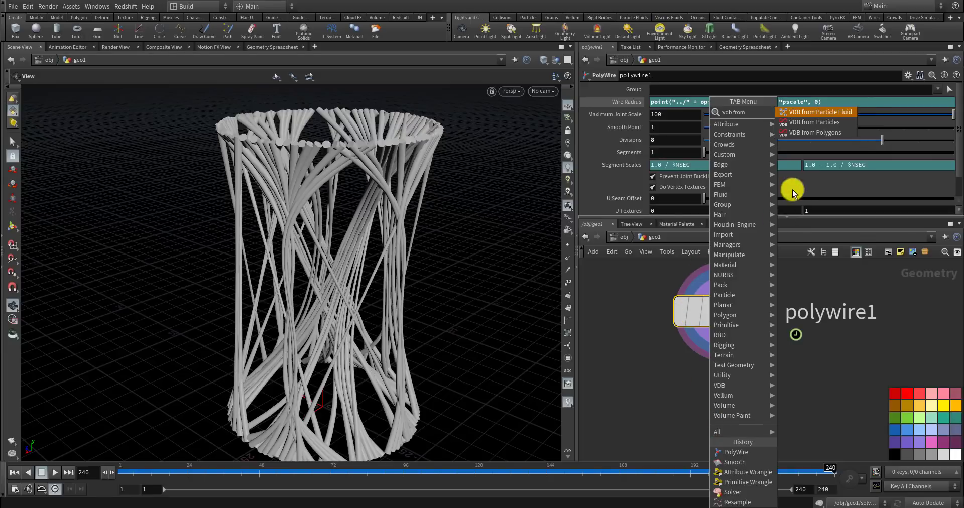
left_click(812, 133)
left_click(734, 390)
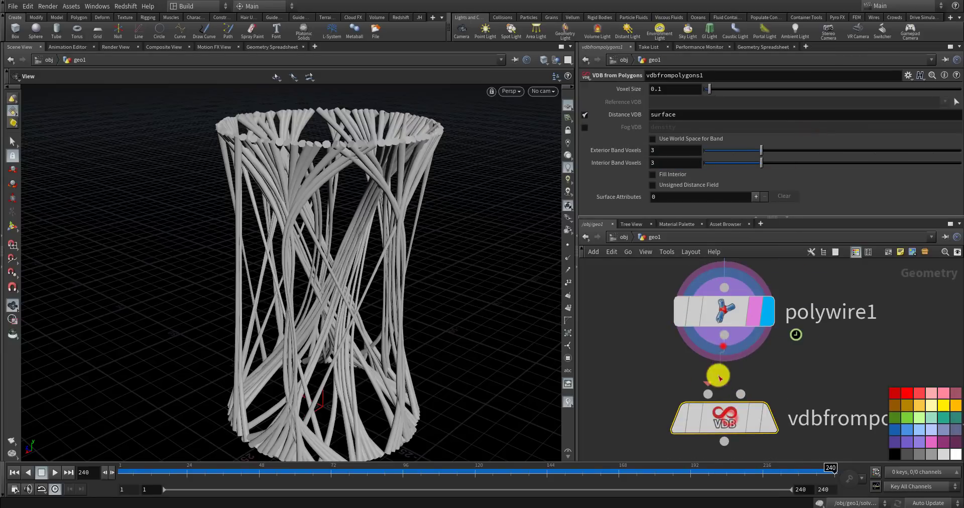
left_click(733, 424)
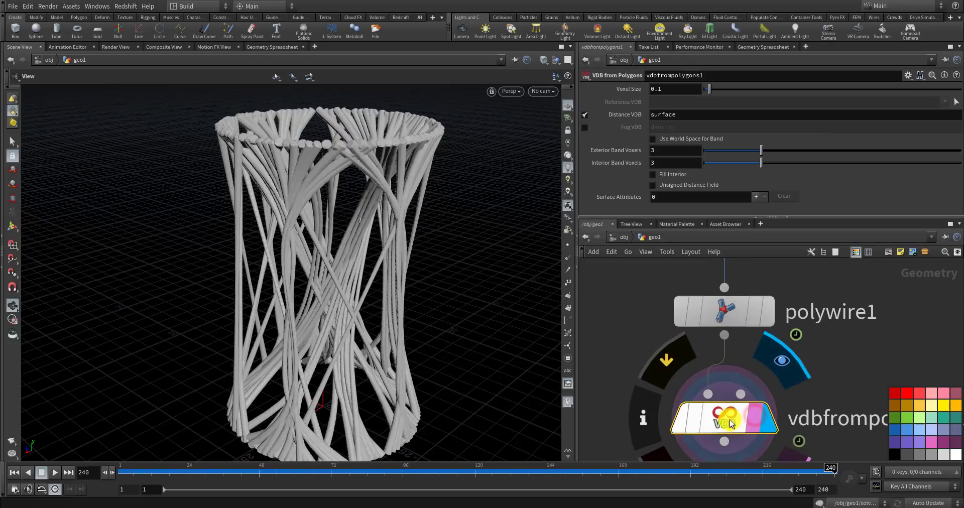
left_click_drag(575, 392, 584, 352)
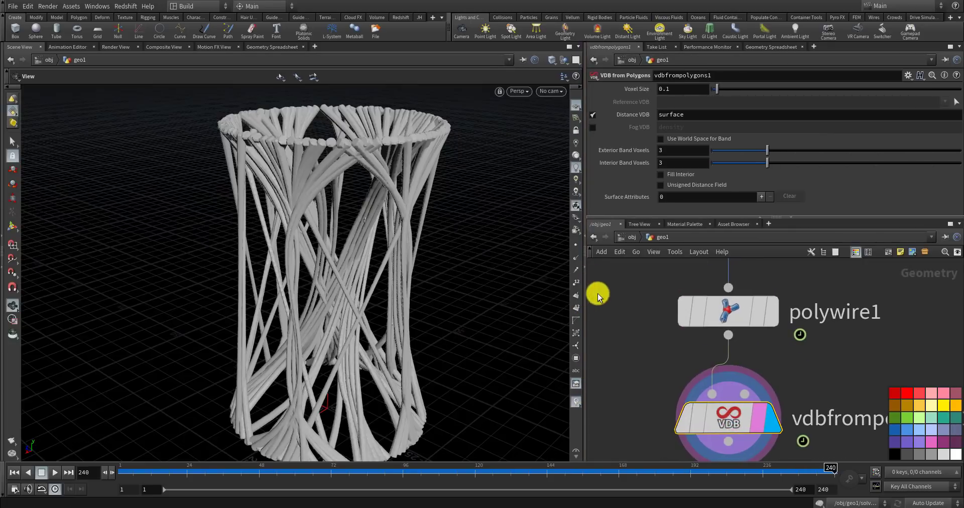
left_click_drag(546, 299, 528, 302)
scroll(631, 296, "down", 2)
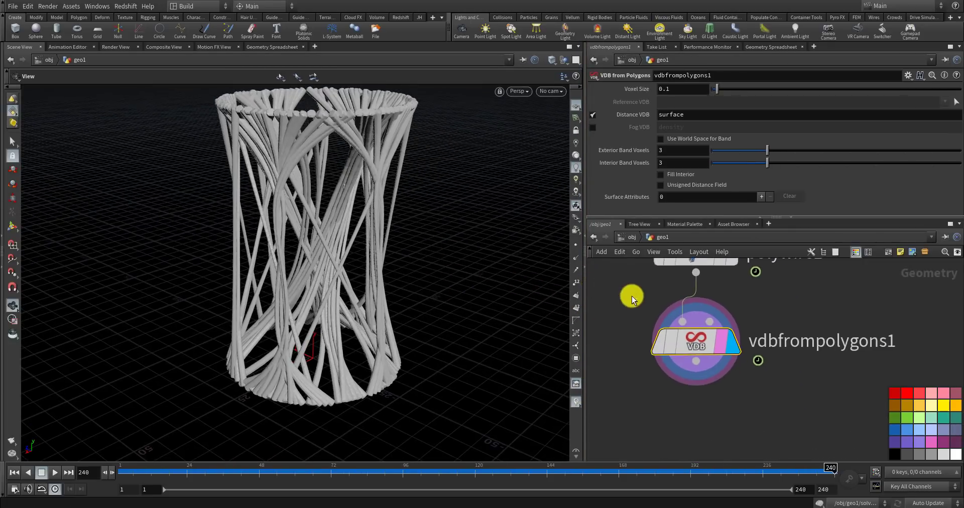
- Add a VDB Smooth node below vdbfrompolygons1 and set it as the display node
key("Tab")
type("vdb sm")
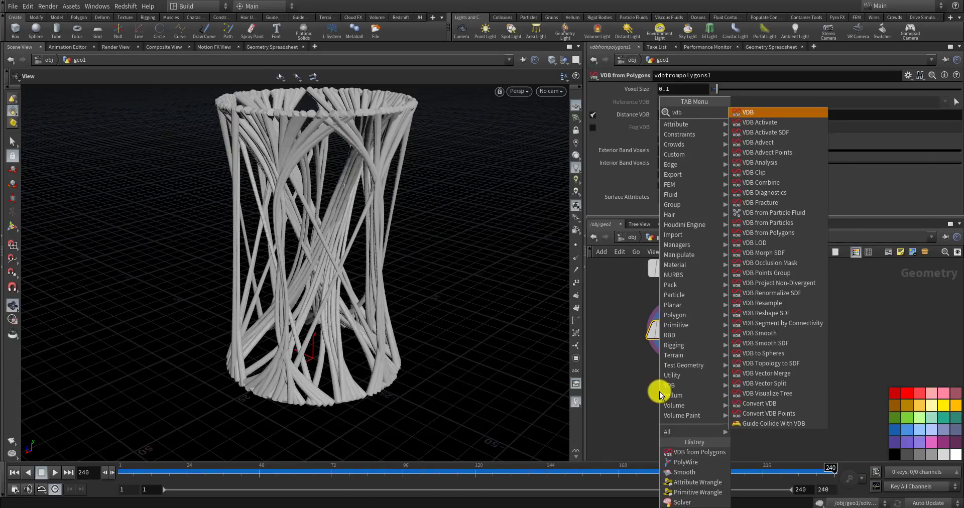
key("Return")
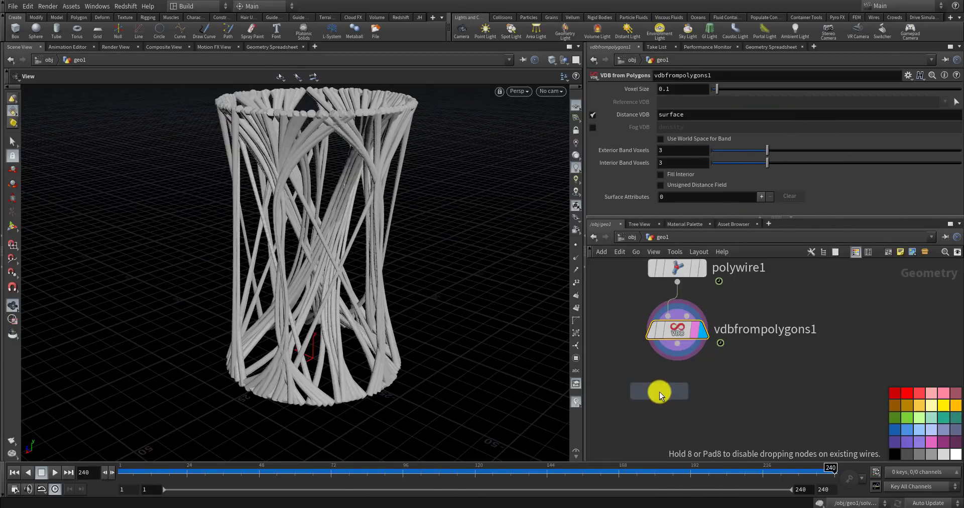
left_click(659, 391)
left_click(693, 394)
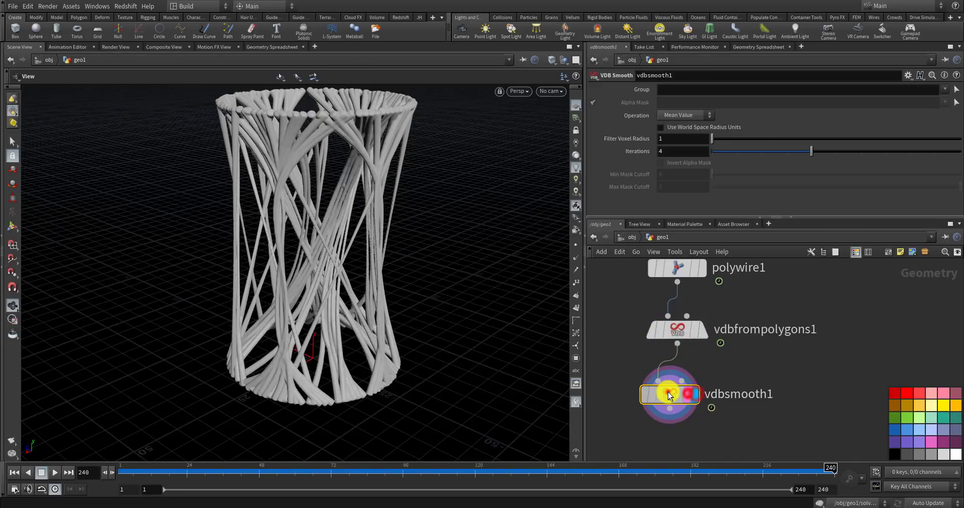
left_click_drag(429, 224, 452, 131)
- Try VDB Smooth Iterations of 6, then set it back to 4
left_click(672, 151)
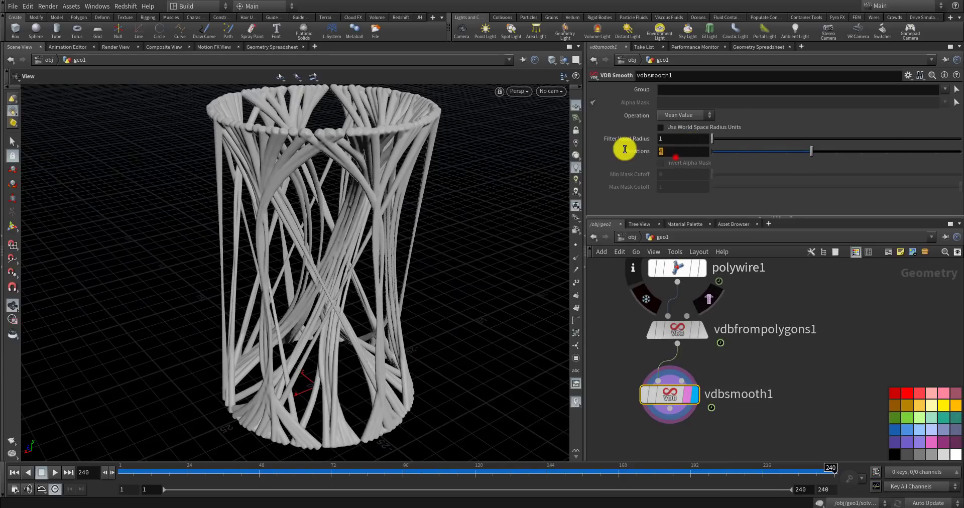
type("6")
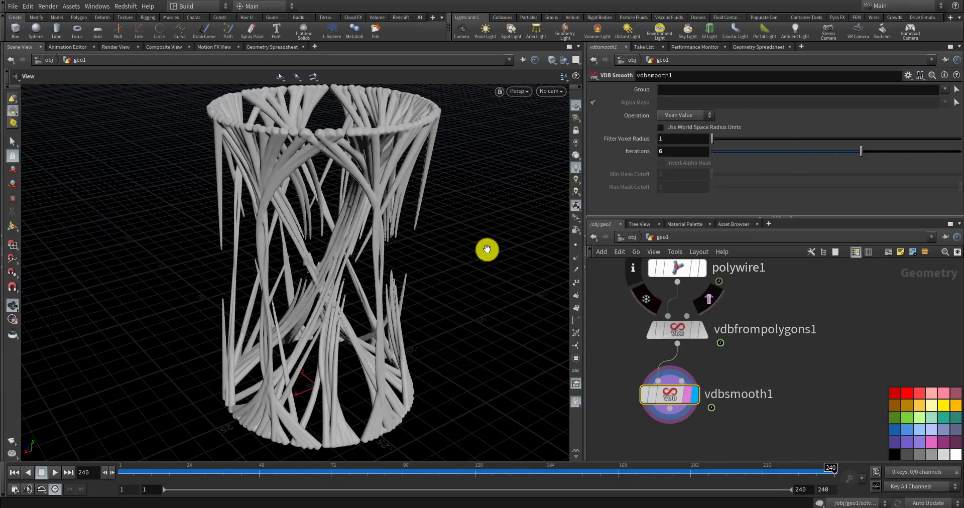
left_click_drag(437, 226, 431, 223)
left_click(694, 148)
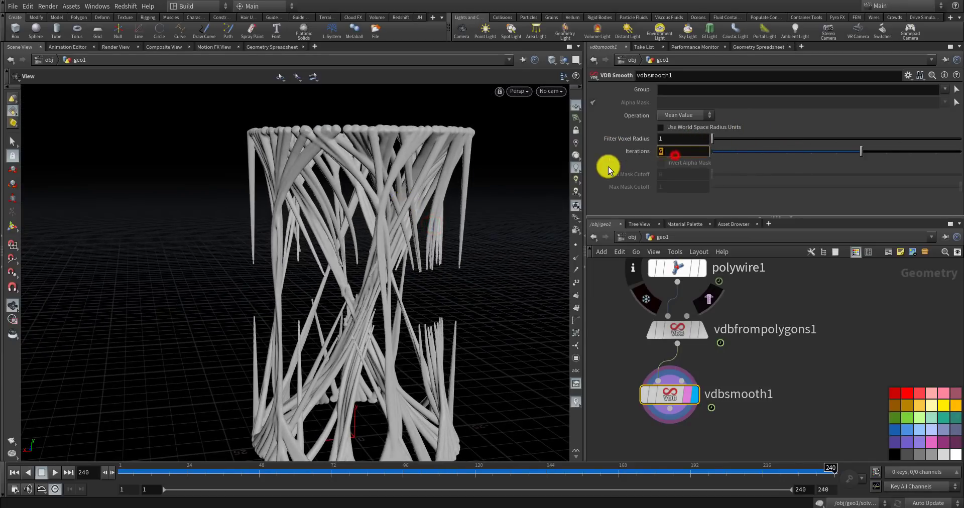
type("4")
key("Return")
left_click_drag(388, 314, 477, 306)
middle_click_drag(681, 437, 653, 367)
key("Tab")
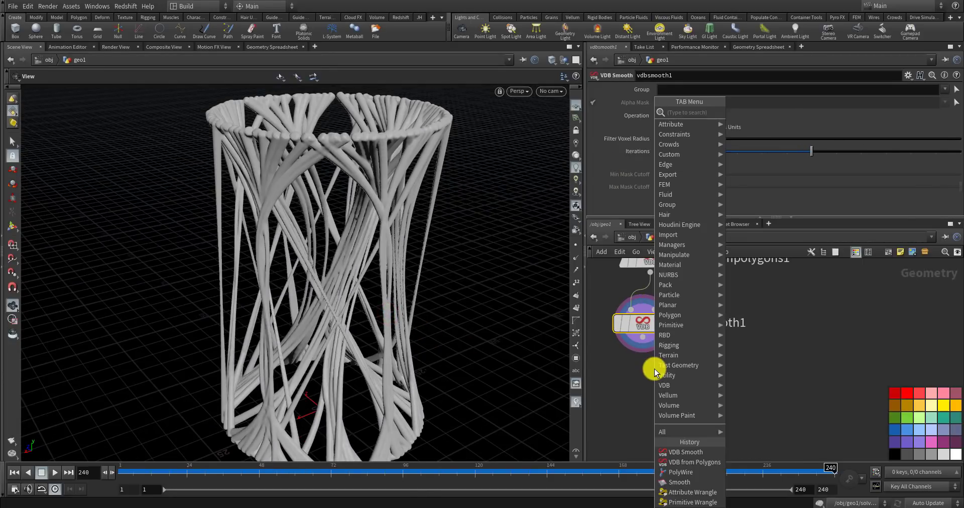
- Add Convert VDB wired from vdbsmooth1, display it and set Convert To to Polygons
type("convert vd")
key("Return")
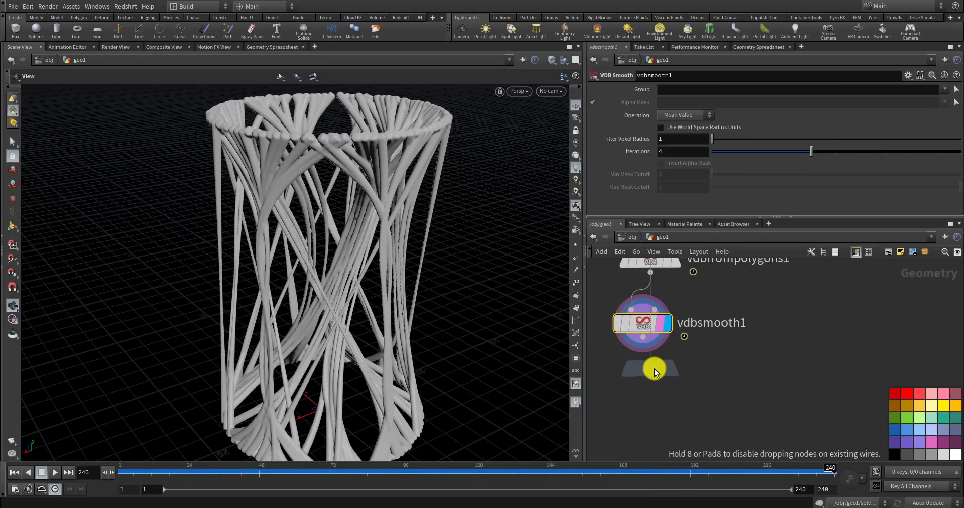
left_click(644, 377)
left_click(637, 365)
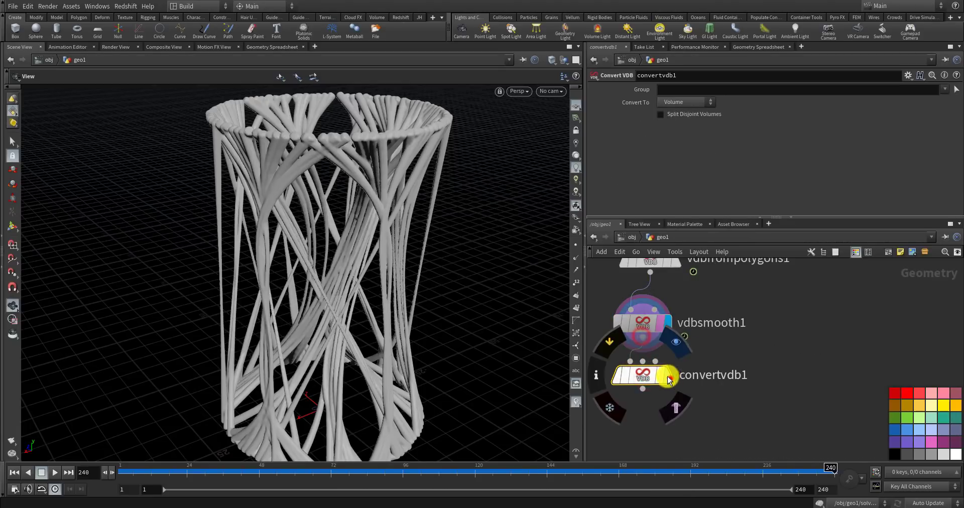
left_click(668, 376)
left_click(676, 100)
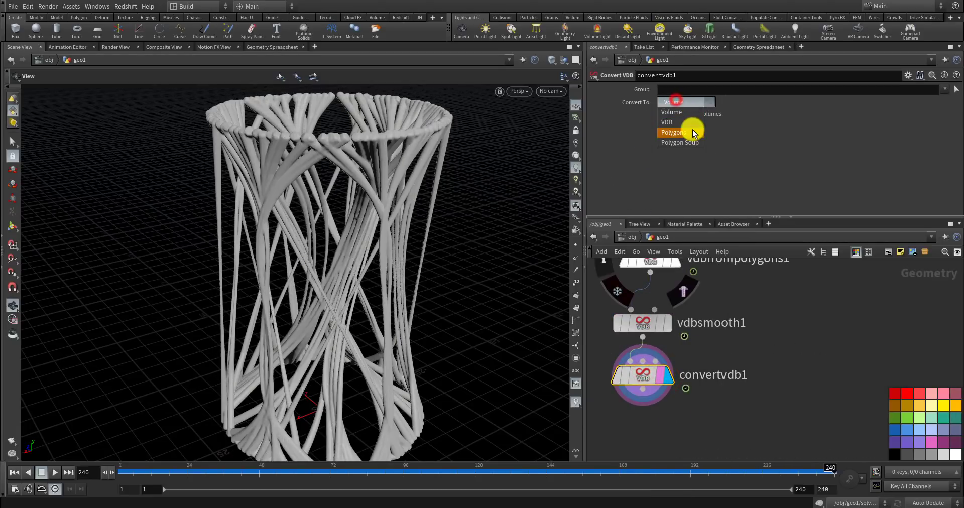
left_click(692, 128)
- Inspect the fused polygon strand cylinder and frame all nodes in the network
left_click_drag(403, 230, 401, 281)
mouse_move(646, 417)
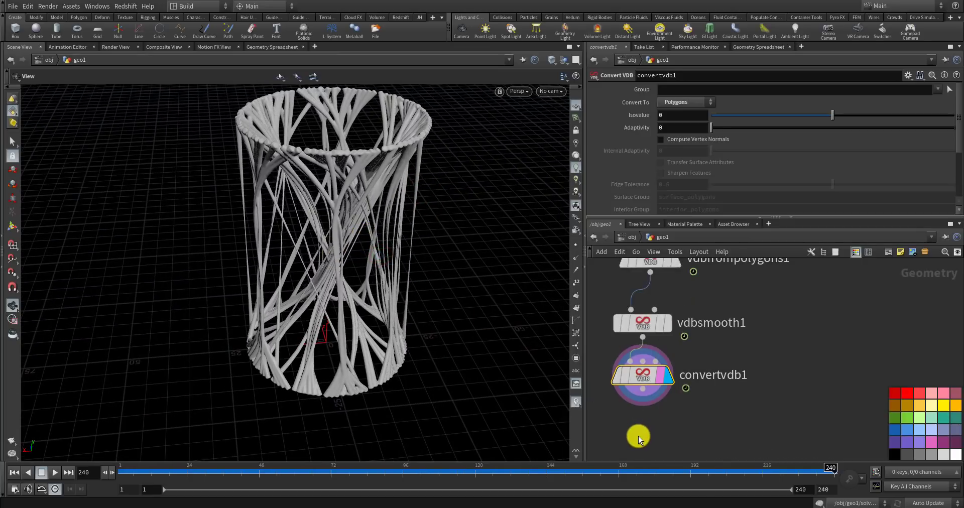
key("Tab")
left_click(616, 429)
middle_click_drag(428, 285, 417, 325)
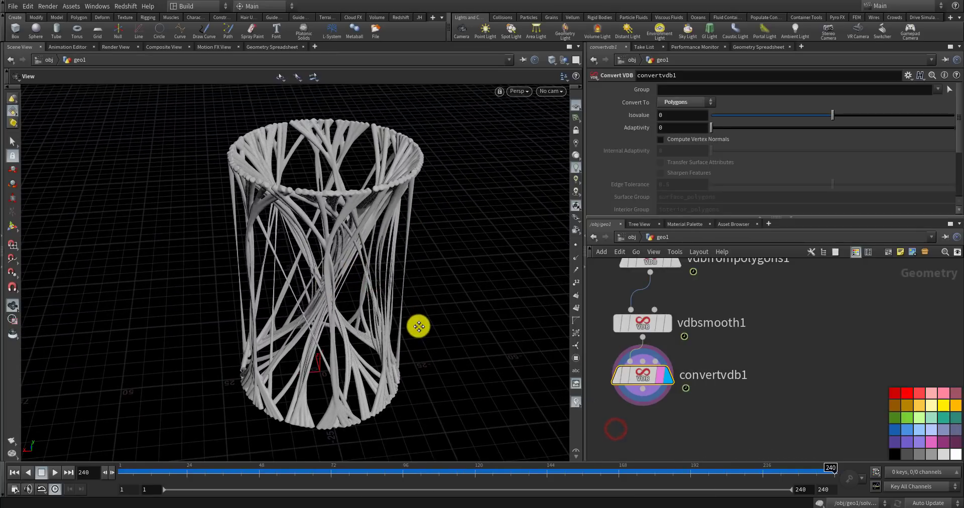
key("h")
scroll(682, 317, "up", 3)
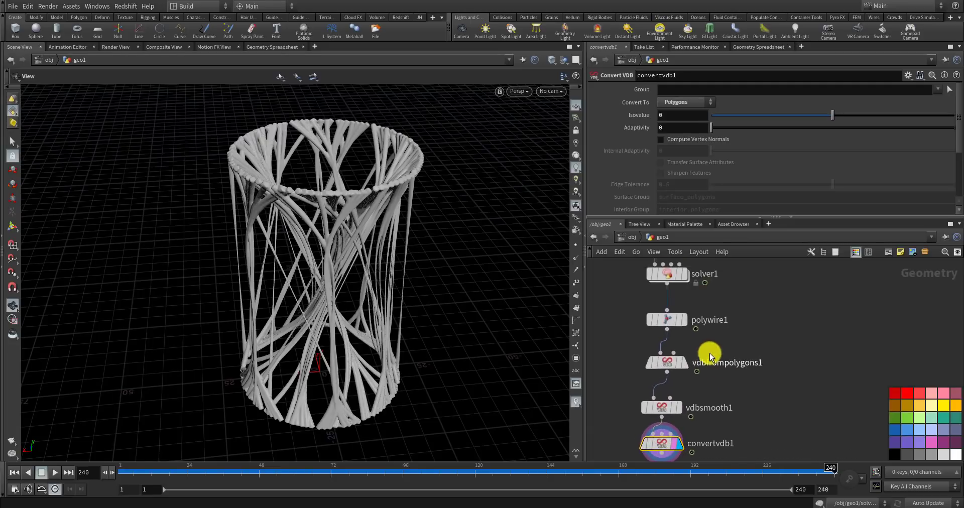
- Display polywire1 and lower its Divisions from 8 to 4, inspecting the flatter strips
left_click(687, 280)
left_click(656, 314)
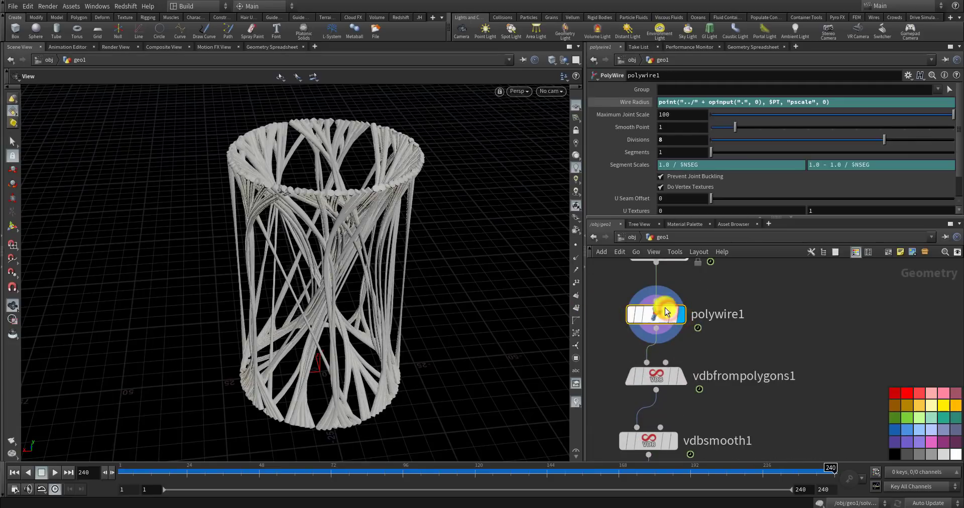
left_click_drag(769, 144, 745, 140)
left_click_drag(458, 280, 372, 291)
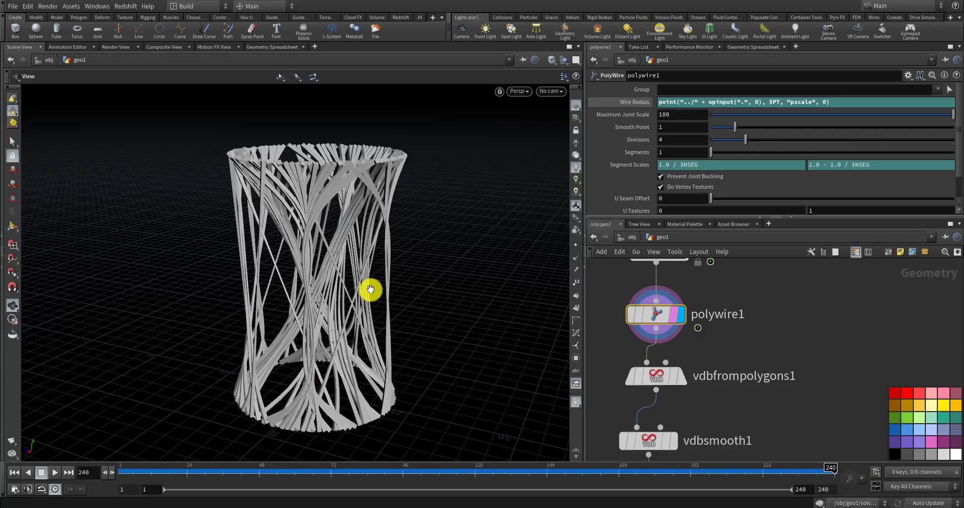
left_click_drag(301, 231, 317, 243)
scroll(317, 233, "up", 3)
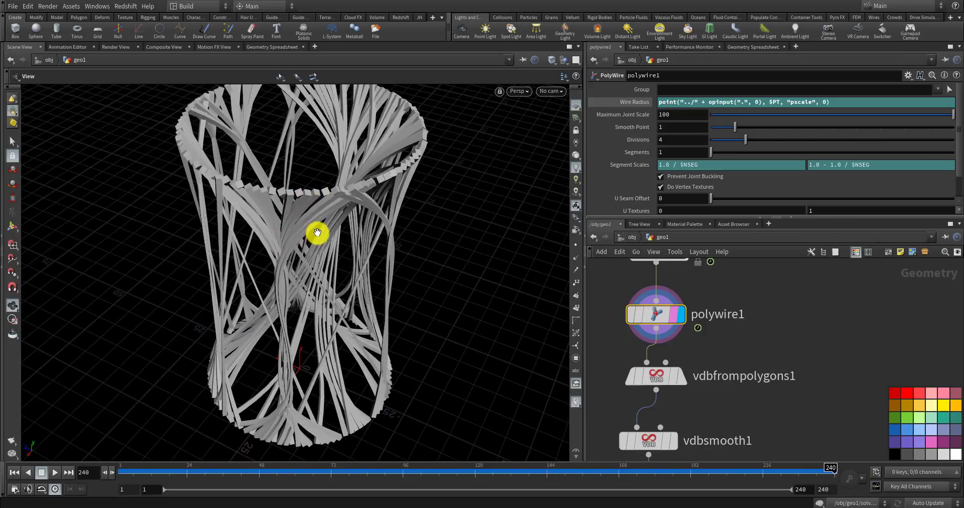
scroll(331, 216, "down", 3)
left_click_drag(320, 180, 338, 226)
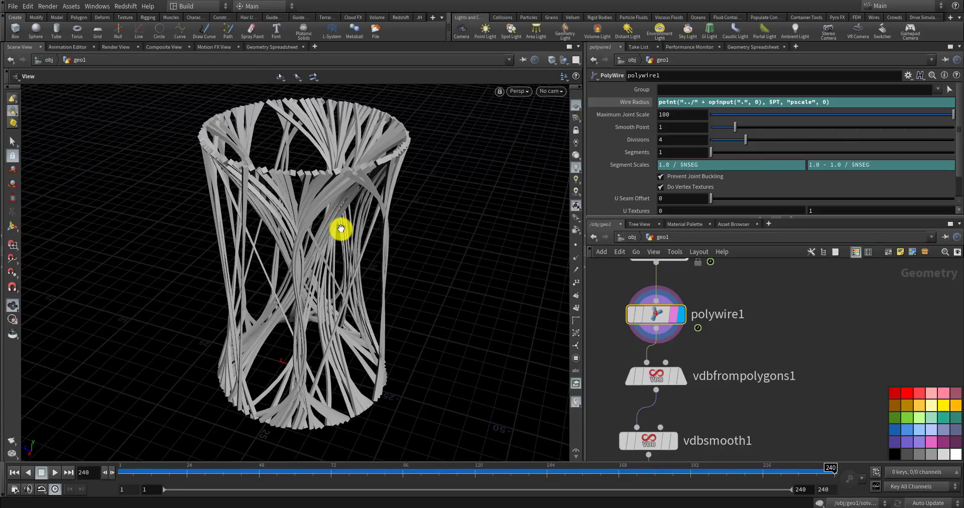